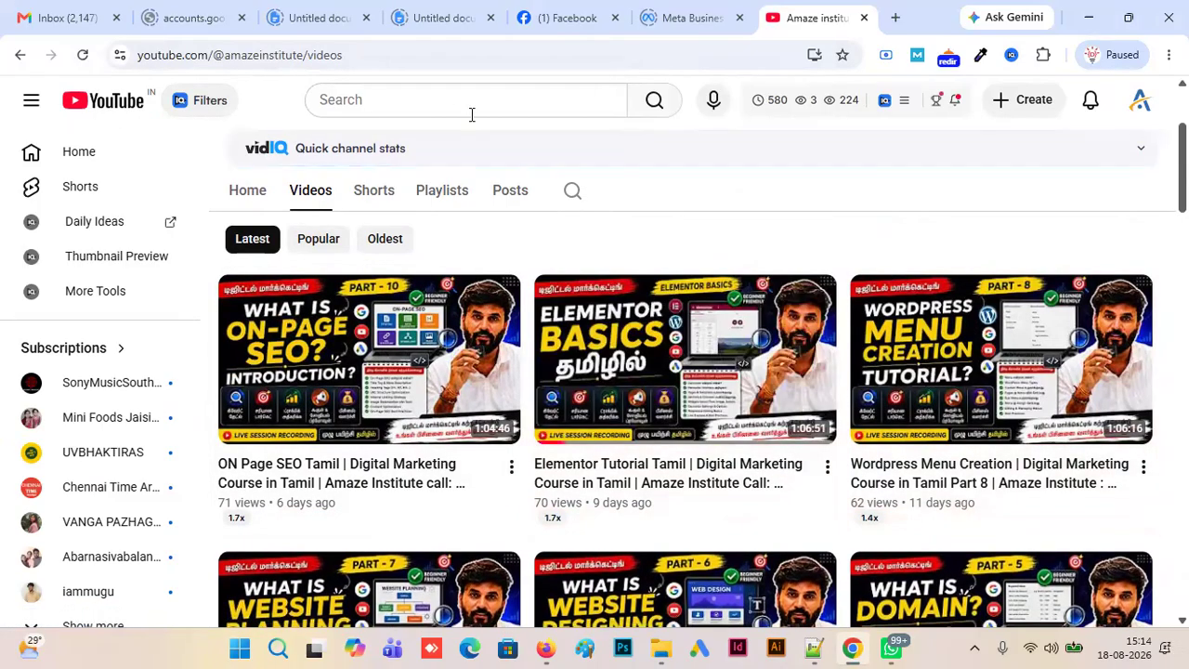
- Switch to Firefox and open mediumturquoise-stork-489964.hostingersite.com/wp-admin in a new browser tab
click(546, 647)
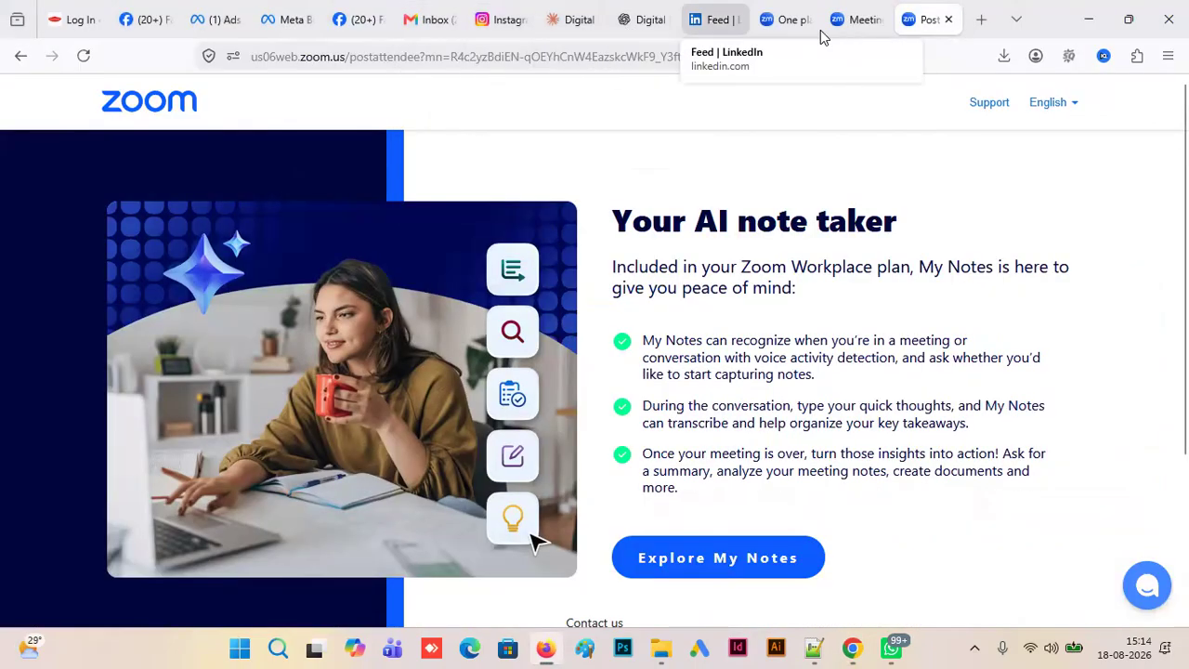
click(980, 20)
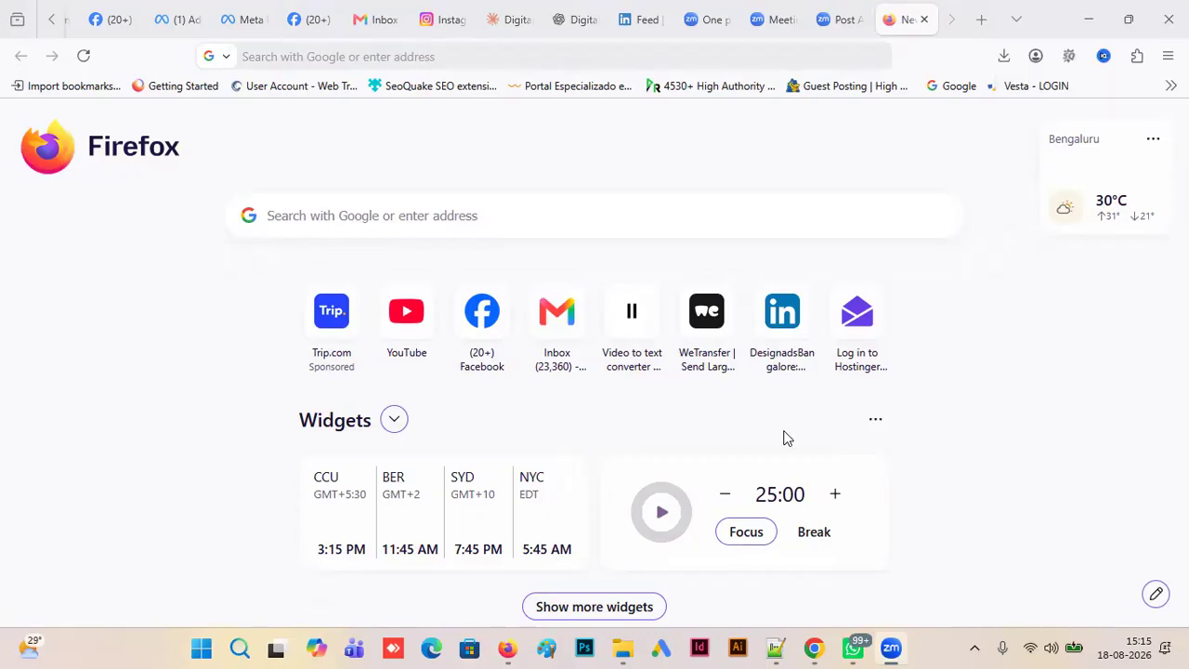
click(543, 56)
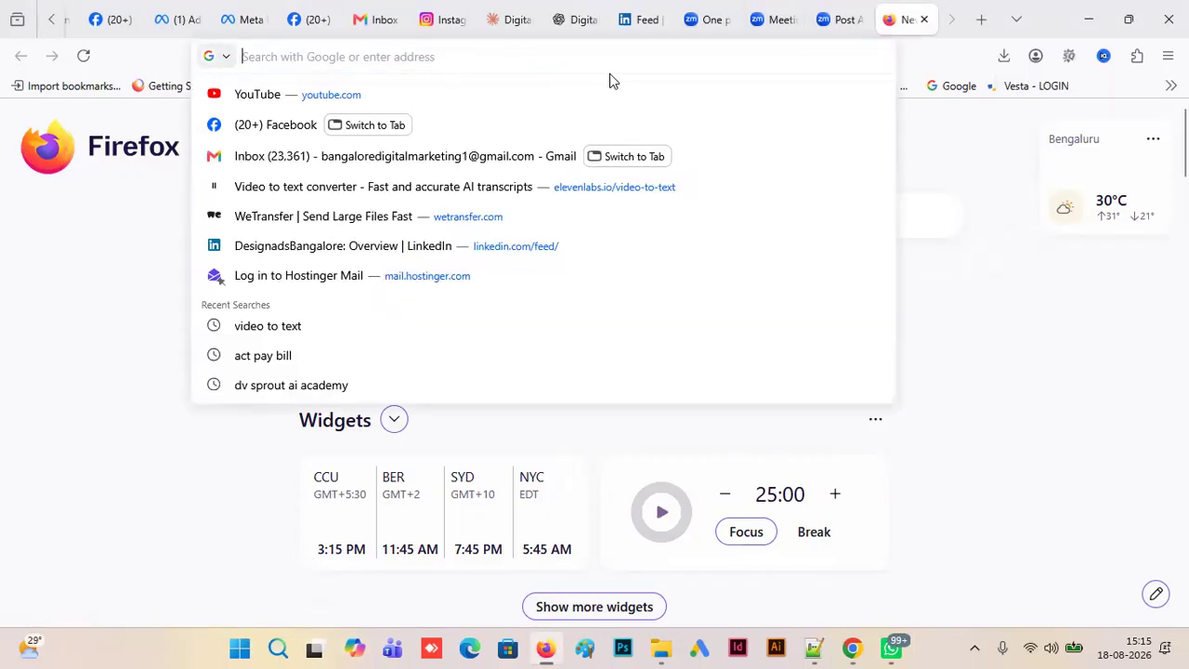
text(https://mediumturquoise-stork-489964.hostingersite.com/wp-admin)
key(Return)
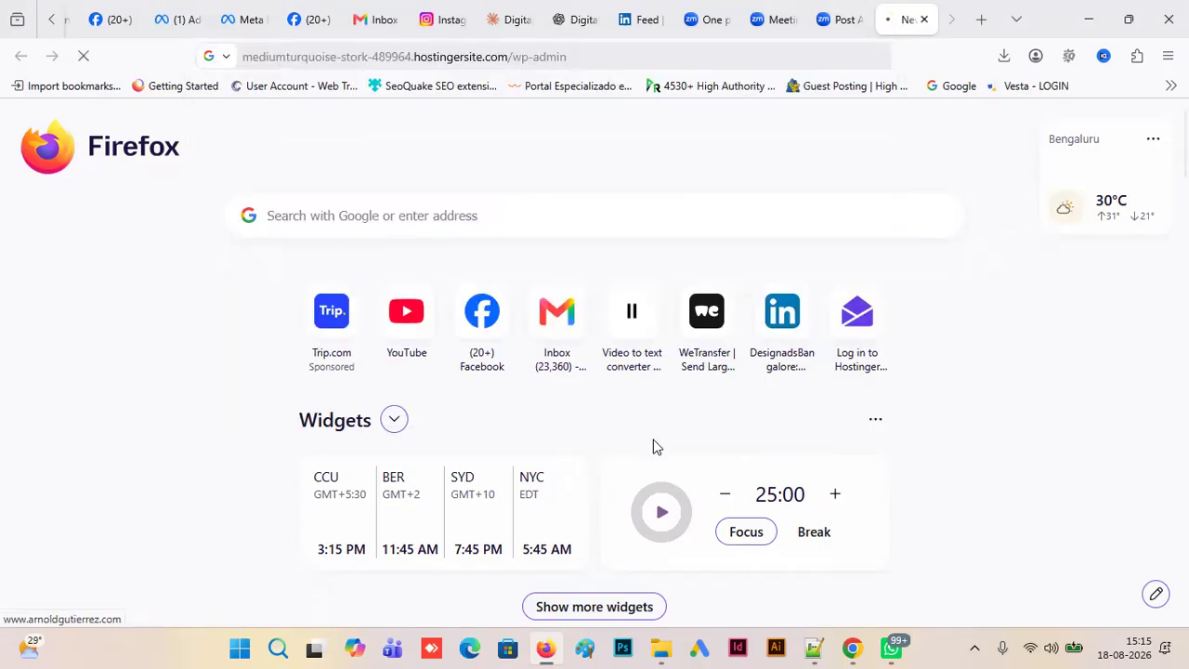
- Copy the account e-mail from the Notepad++ notes into the username field of the WordPress login form
click(813, 648)
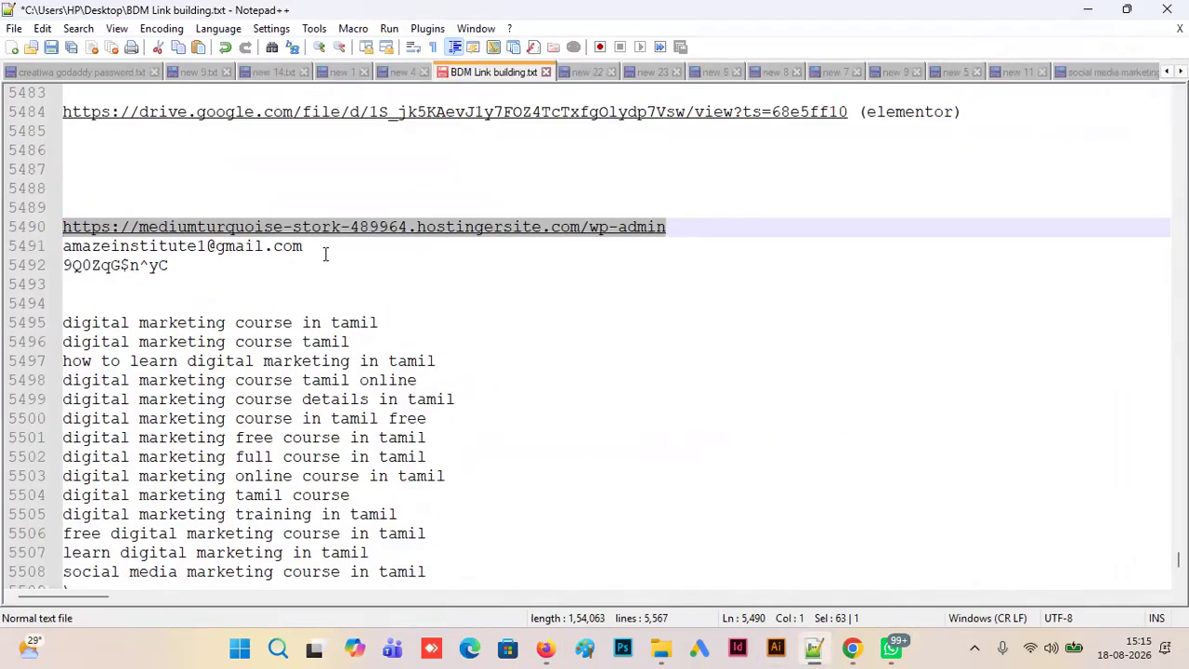
drag(327, 253, 48, 247)
key(ctrl+c)
key(alt+Tab)
key(ctrl+v)
click(550, 354)
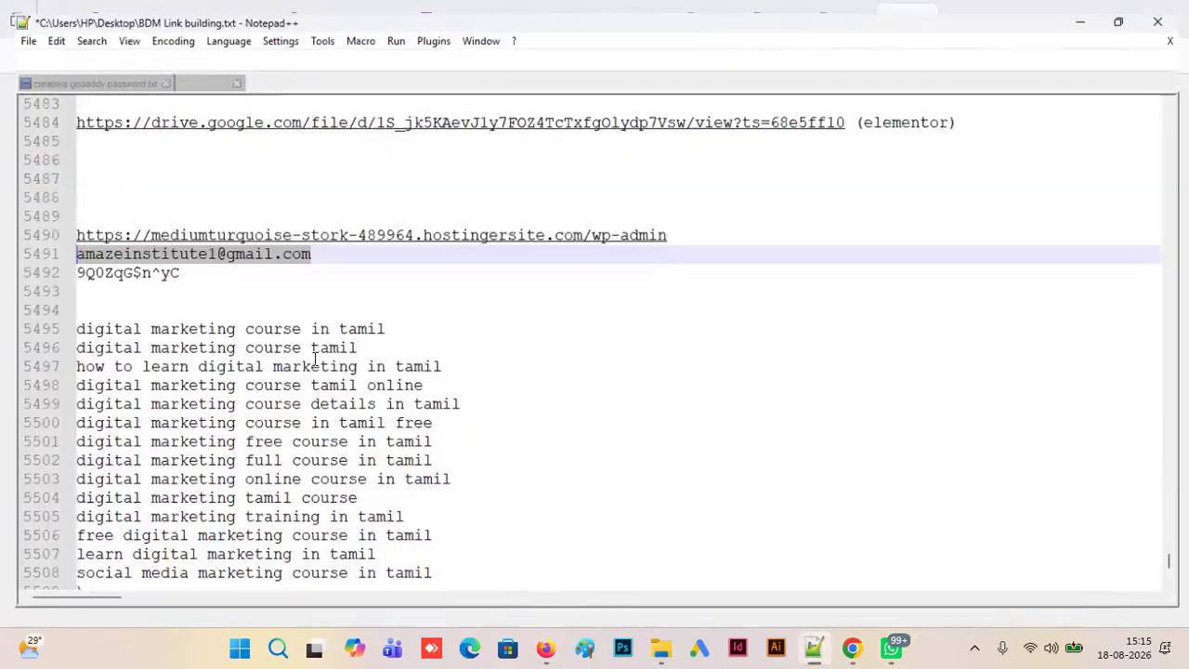
- Copy the account password from the Notepad++ notes into the login form, log in to WordPress and save the login in Firefox
click(813, 648)
drag(186, 267, 2, 272)
key(ctrl+c)
key(alt+Tab)
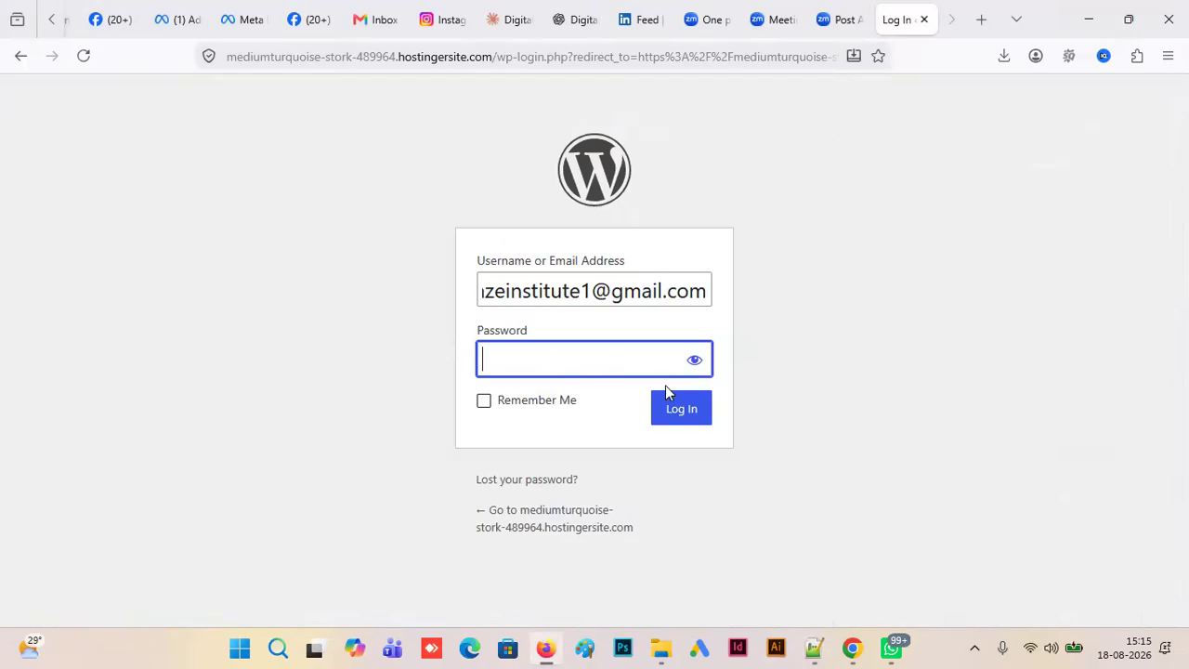
key(ctrl+v)
click(679, 414)
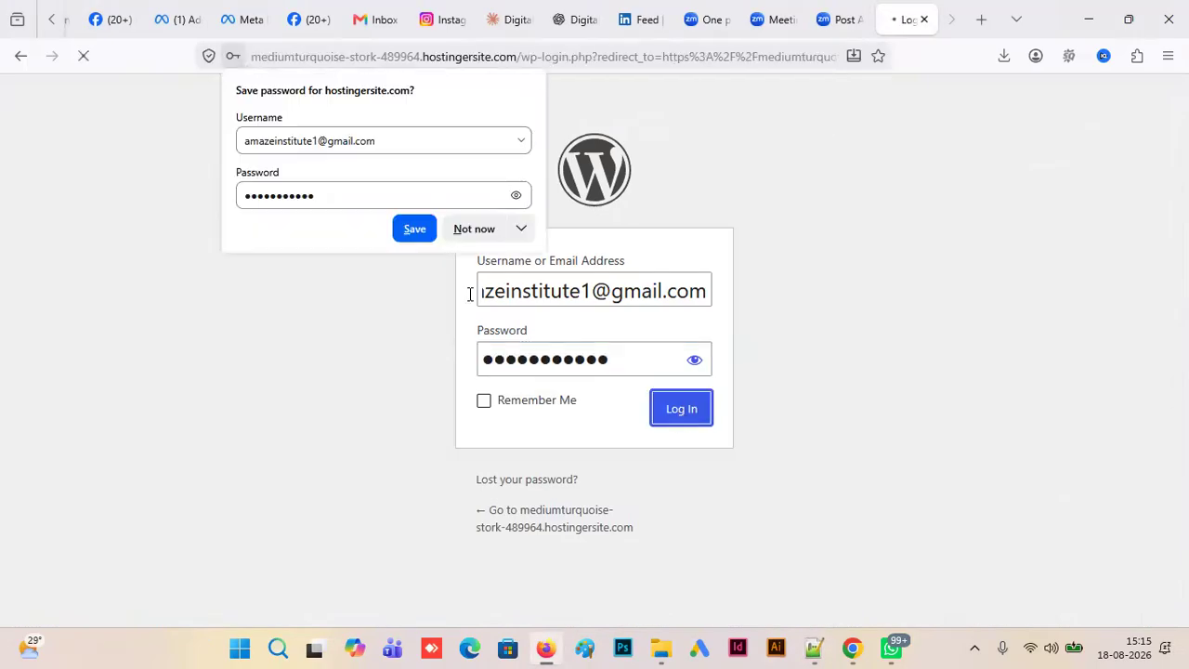
click(414, 230)
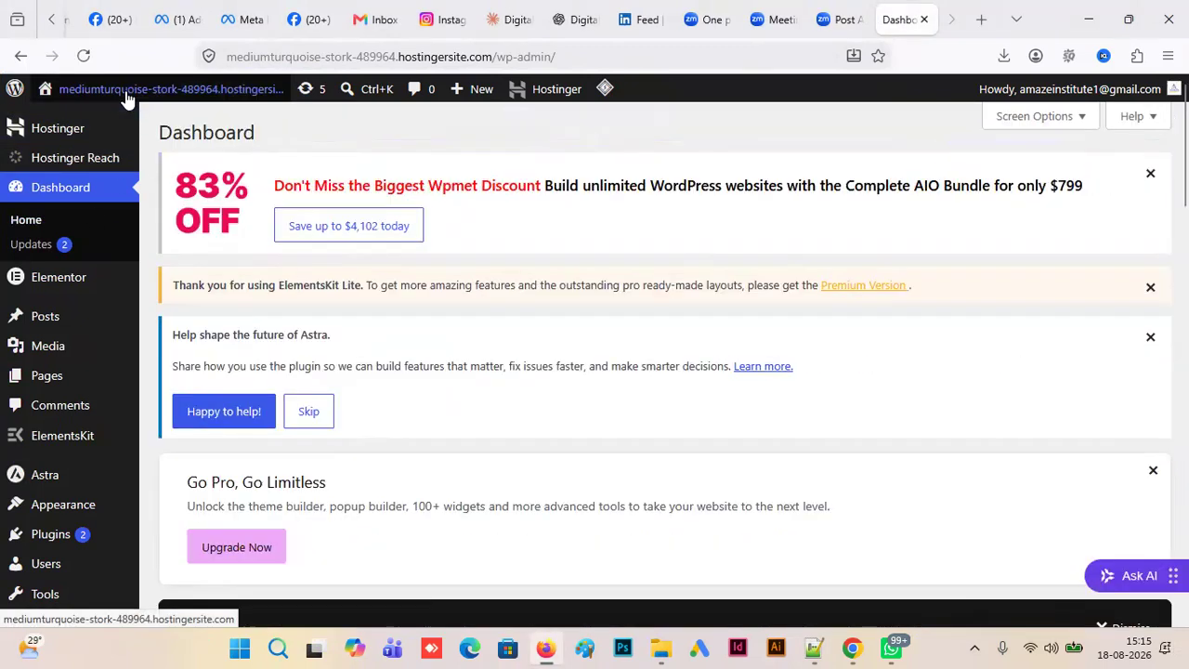
- Close the Kodee chat and view the site's front end in a new browser tab
mouse_move(128, 98)
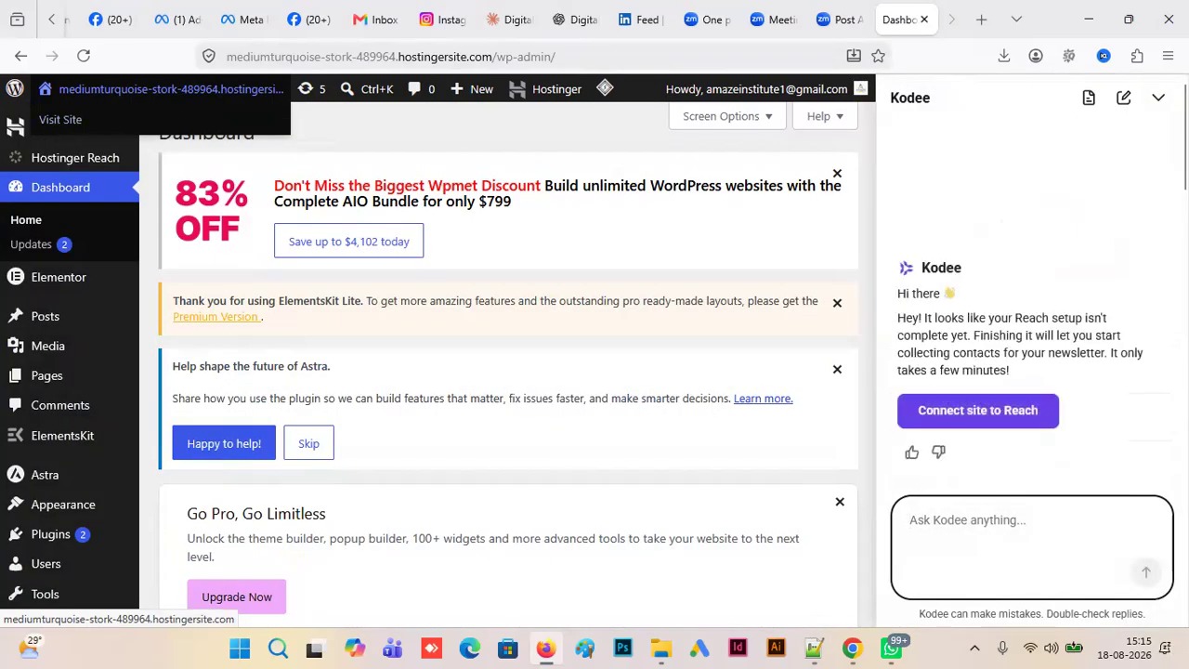
click(1158, 97)
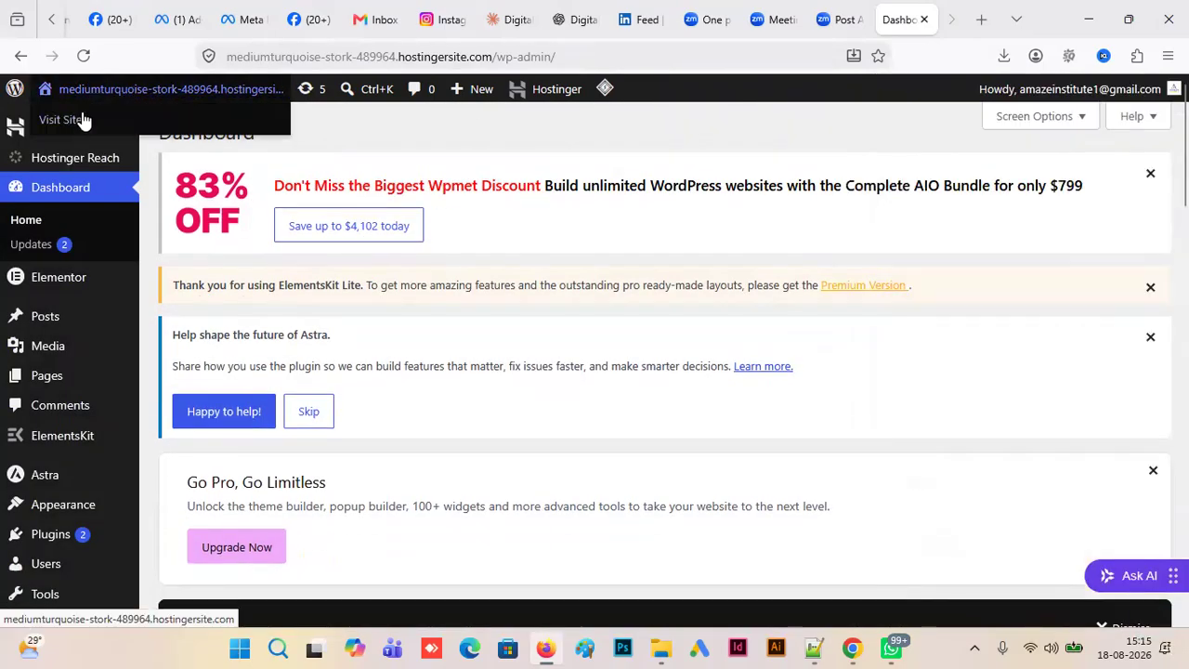
right_click(80, 120)
click(143, 136)
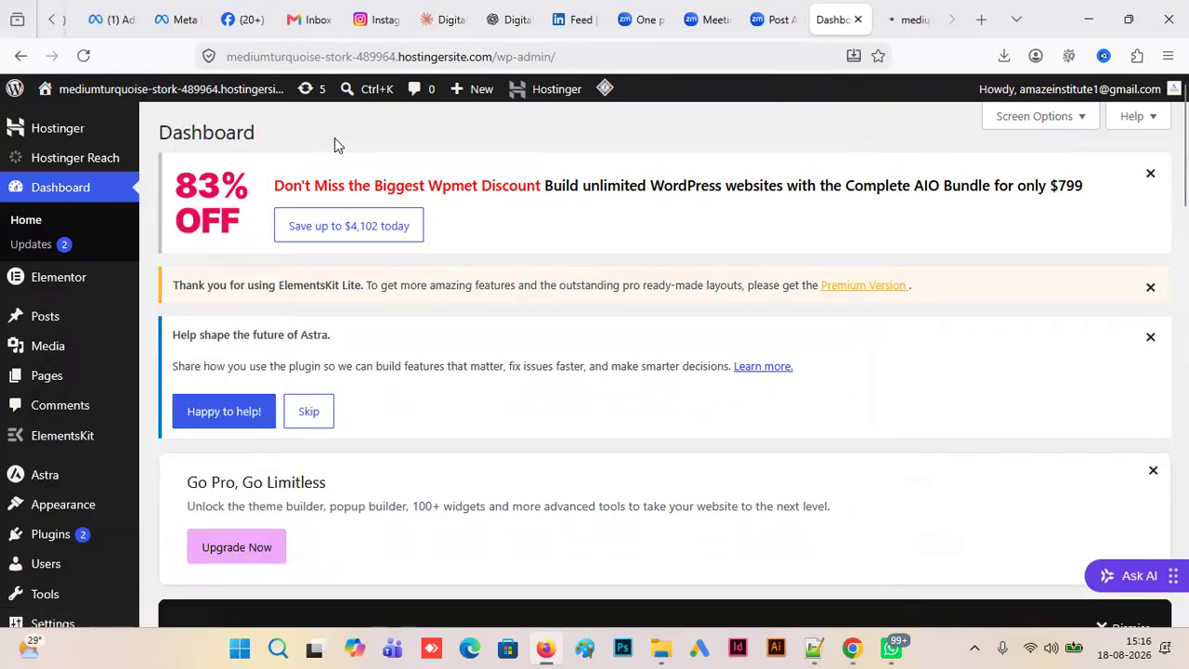
click(901, 20)
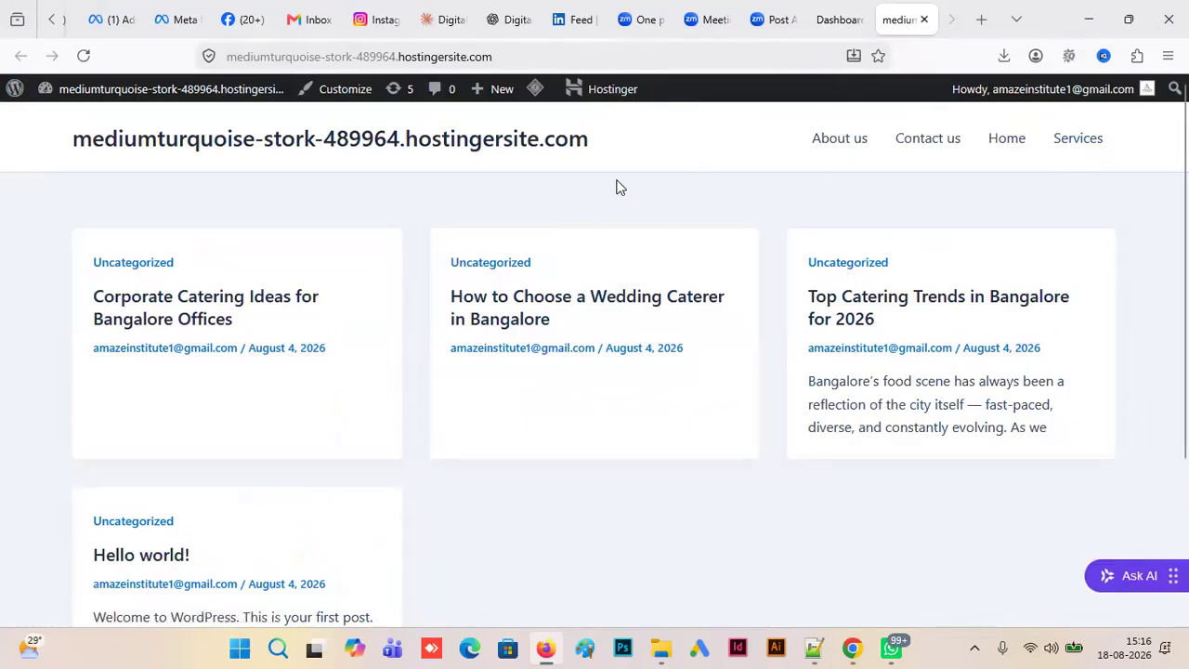
- Return to the WordPress dashboard and start a new page from the list of all pages
key(ctrl+shift+Tab)
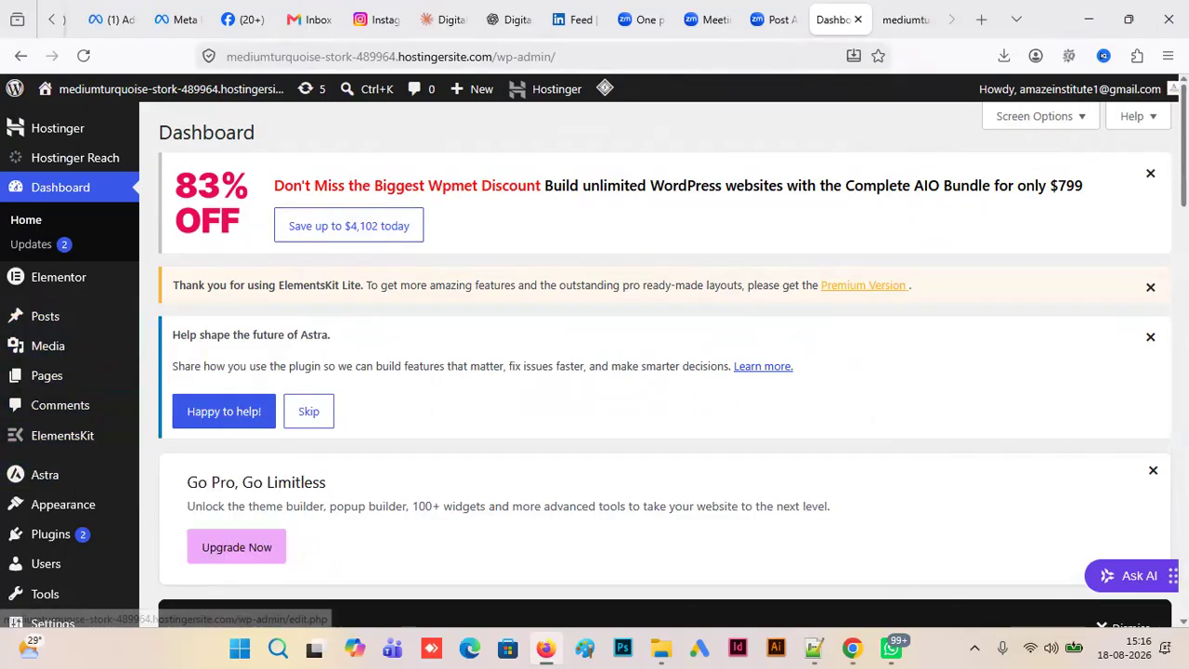
scroll(69, 372, down, 2)
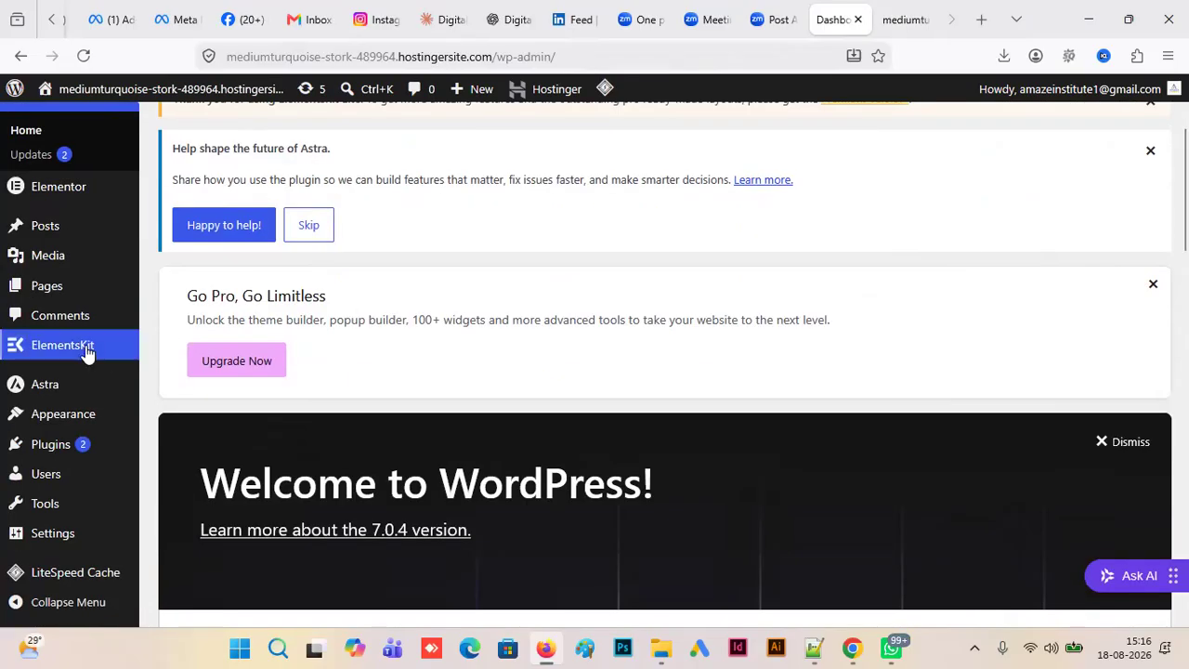
mouse_move(42, 288)
click(207, 292)
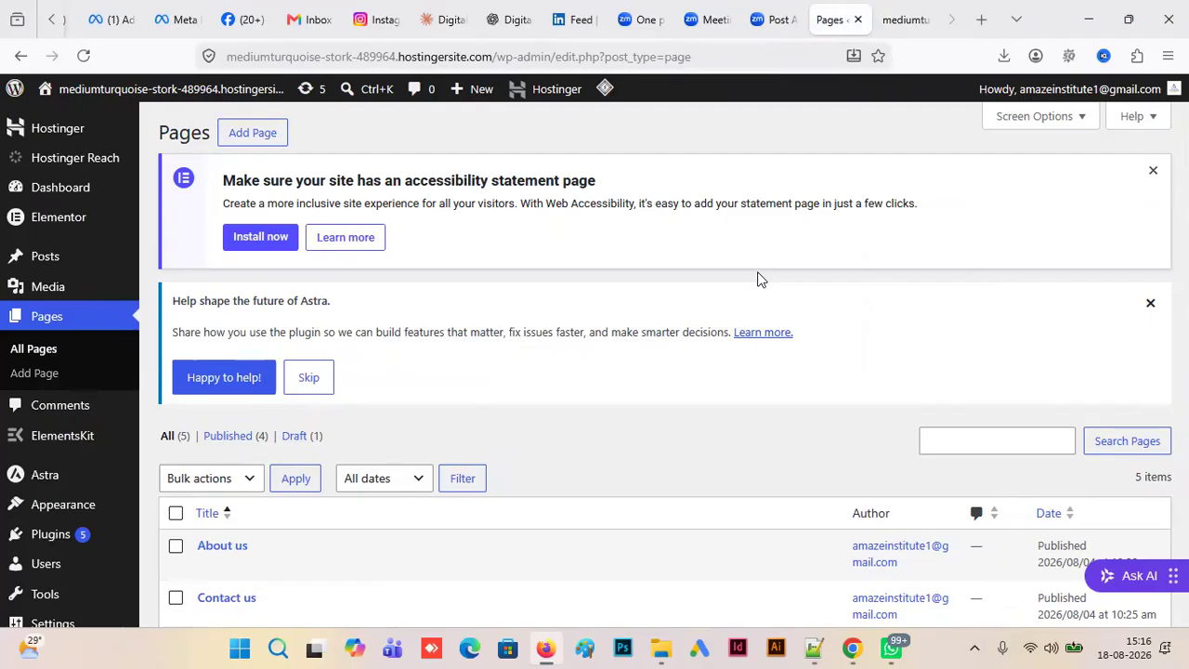
click(252, 139)
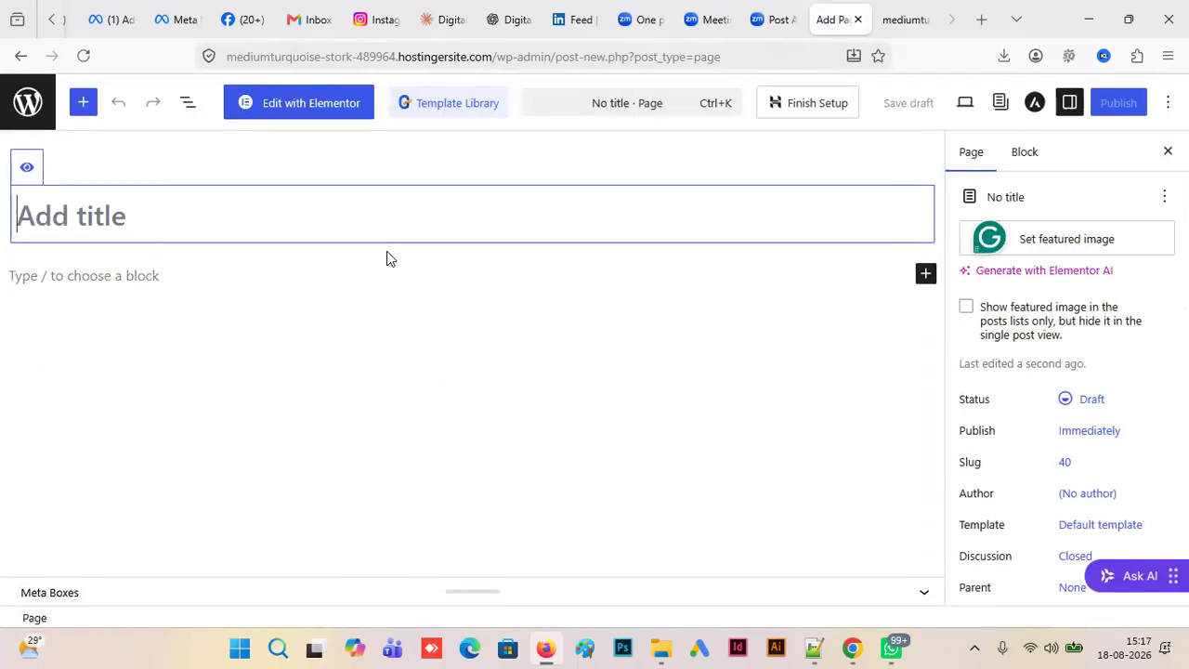
- Title the new page "Elementkits" and publish it
text(E)
key(BackSpace)
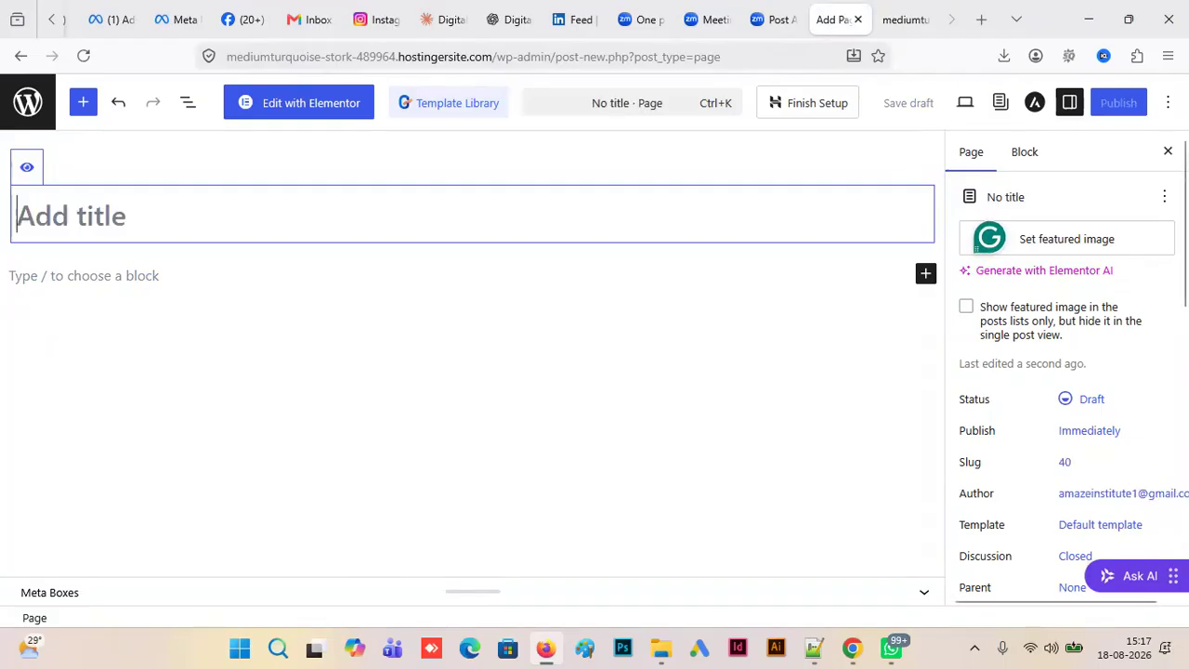
text(Elemt)
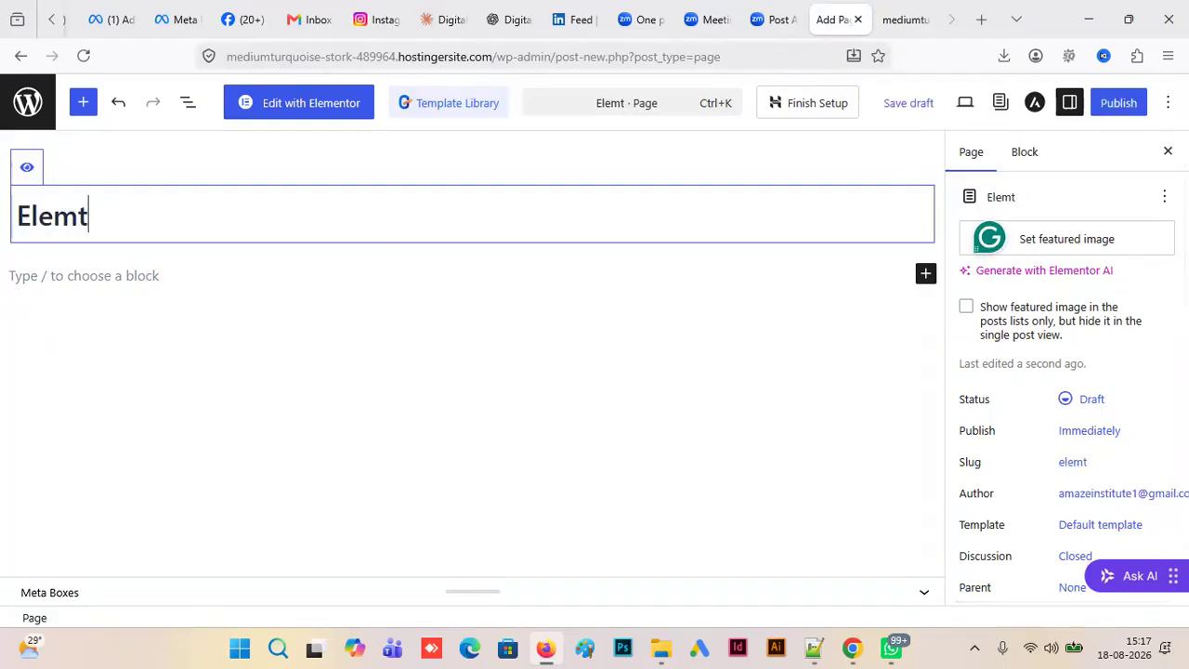
key(BackSpace)
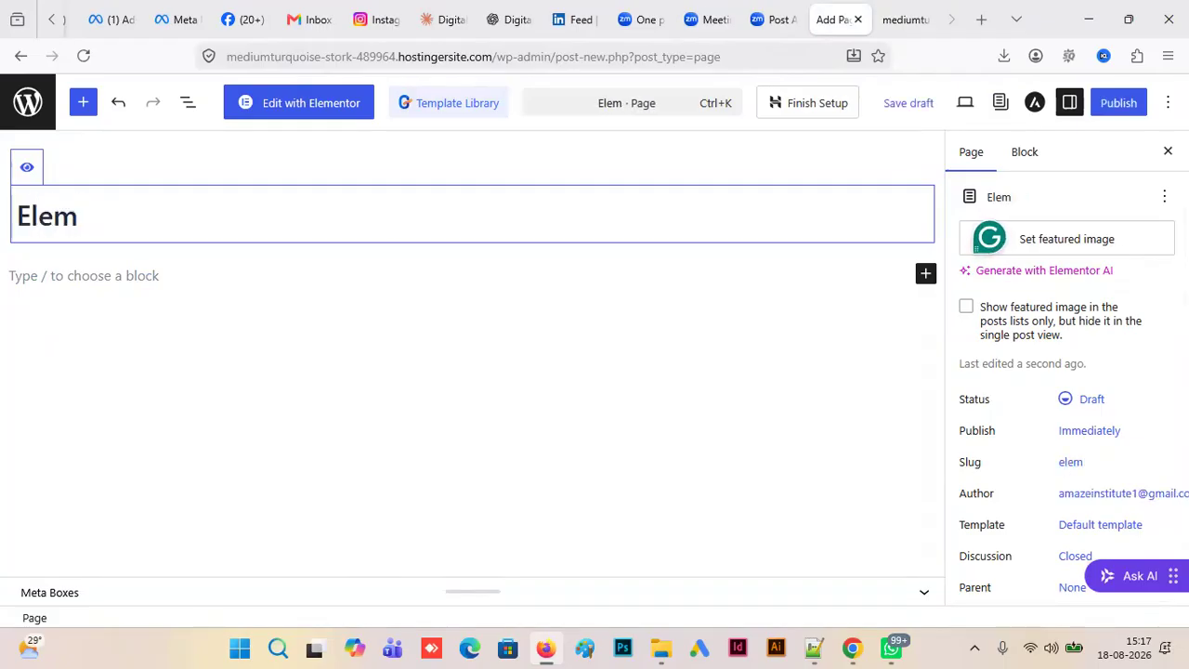
text(ent)
key(BackSpace)
text(kits)
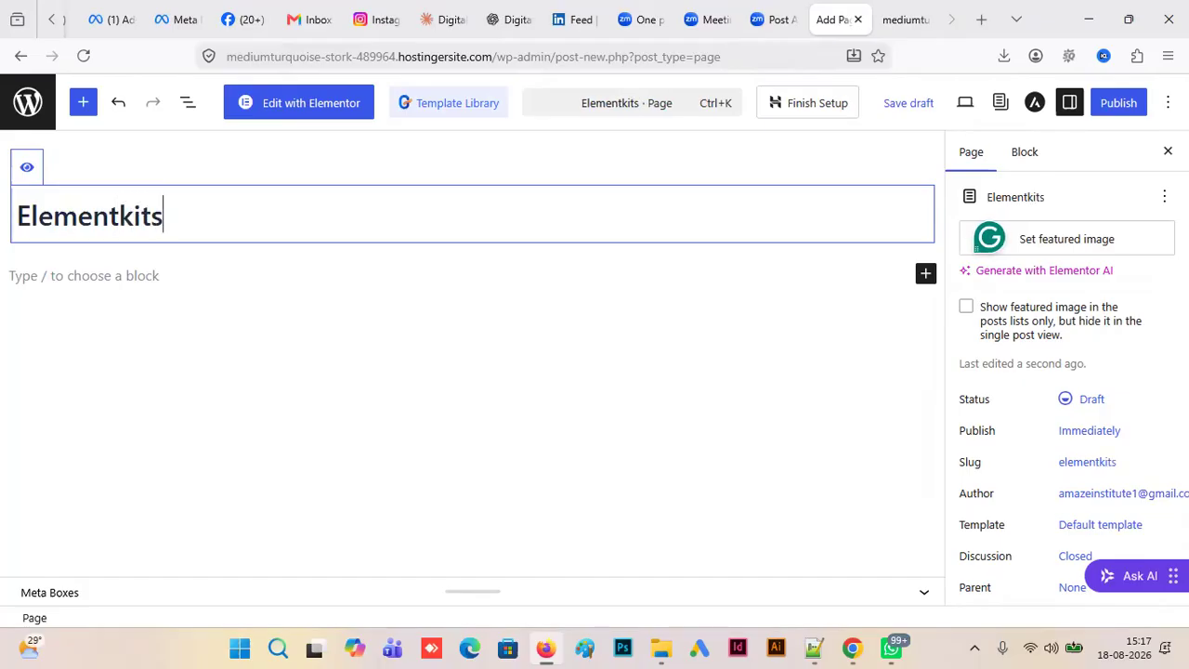
click(1119, 104)
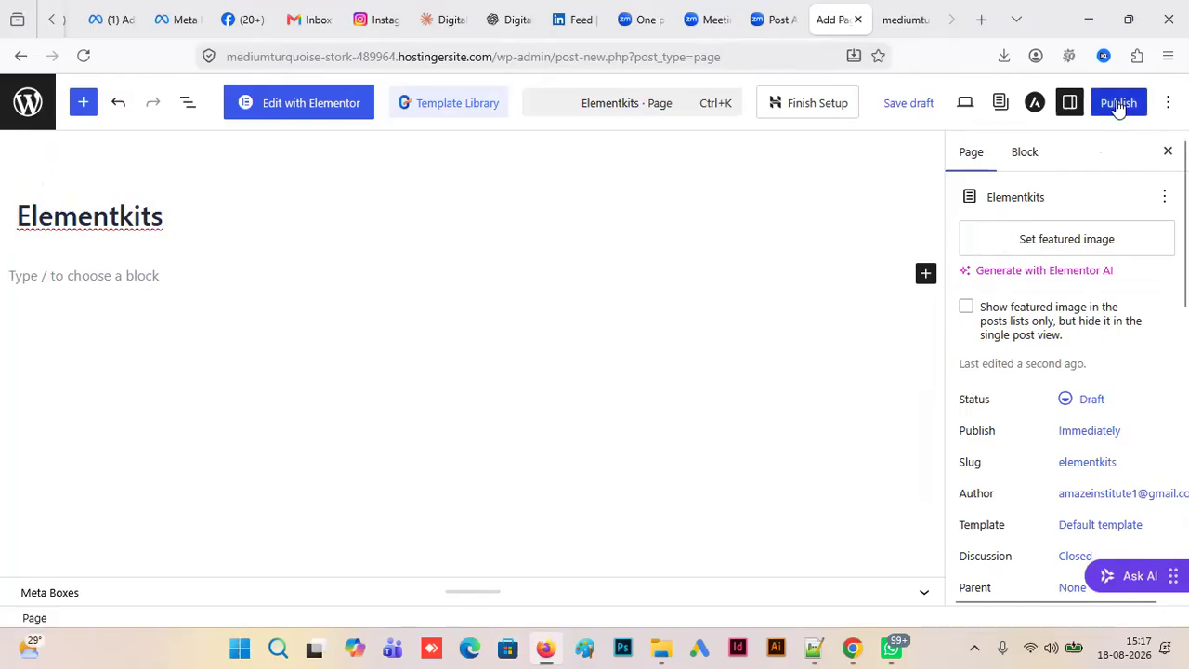
click(1119, 104)
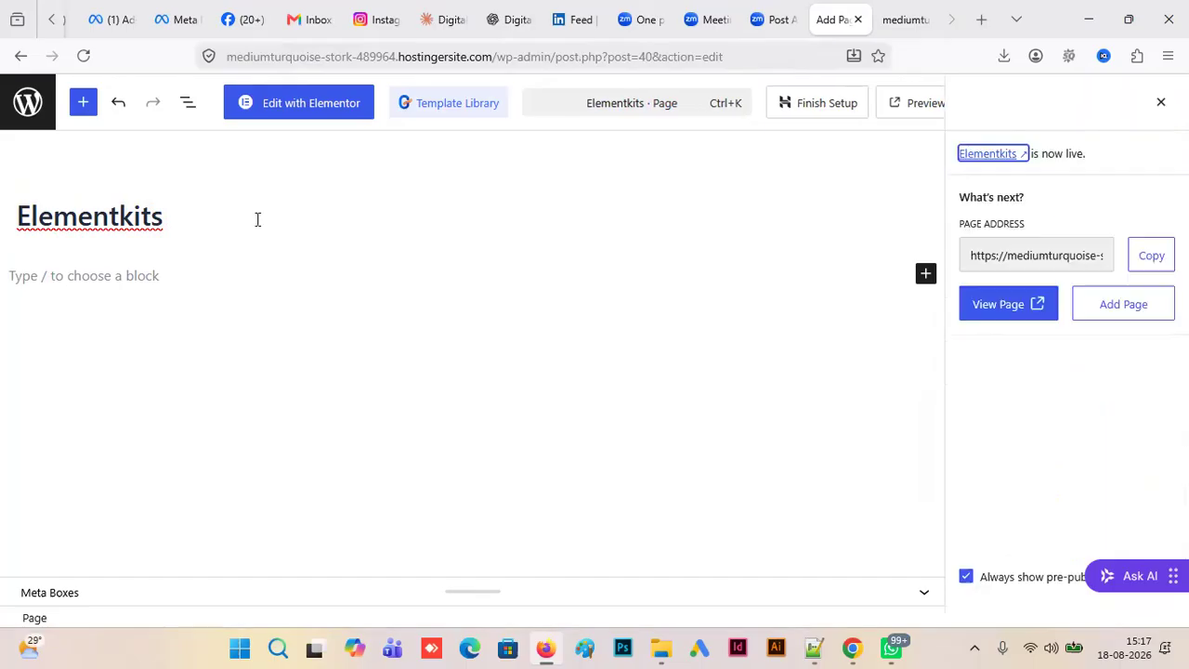
- Open the Elementkits page in the Elementor editor and find the ElementsKit widgets, closing the Angie pop-up and the Structure window
click(328, 110)
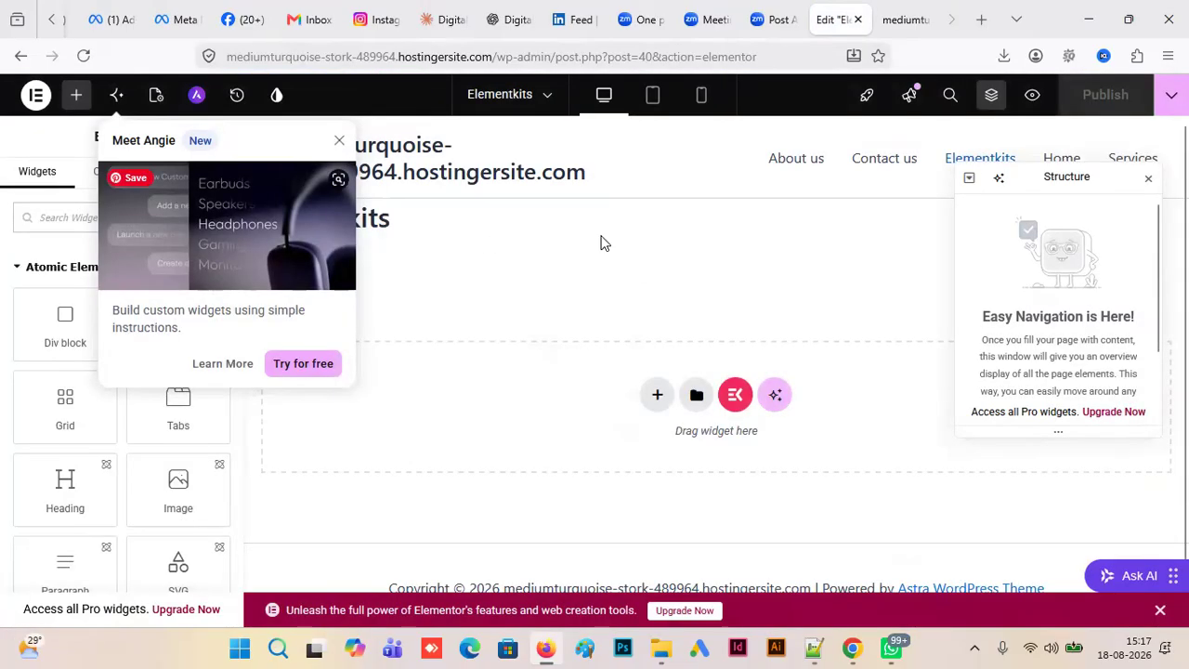
click(340, 143)
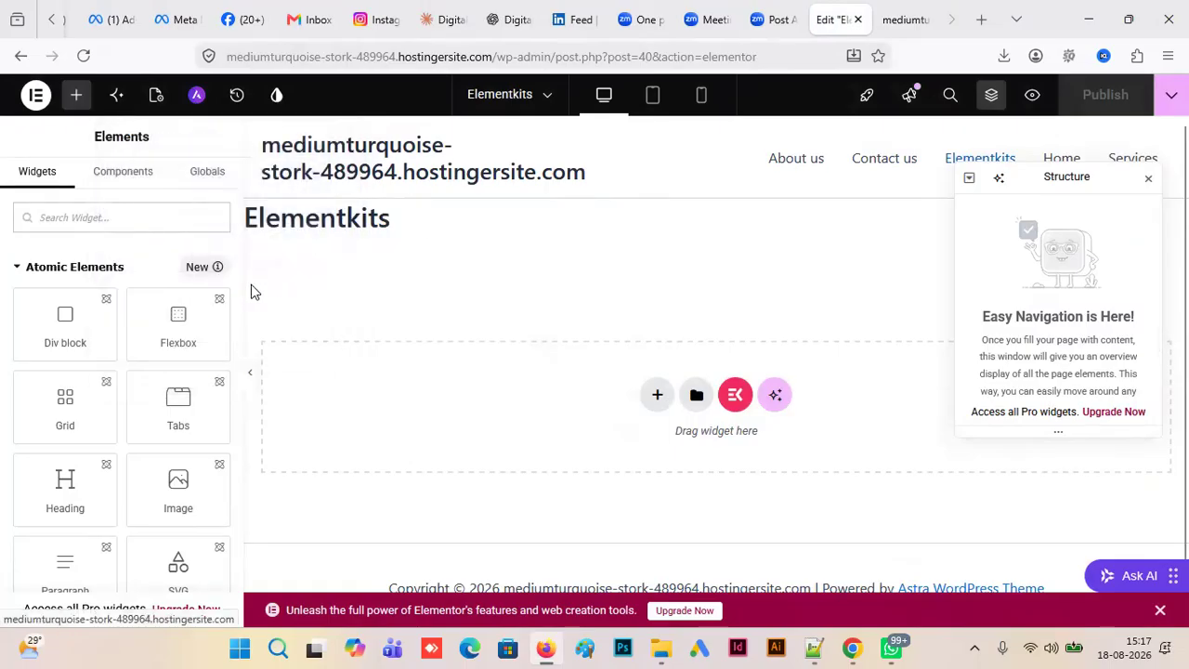
click(15, 268)
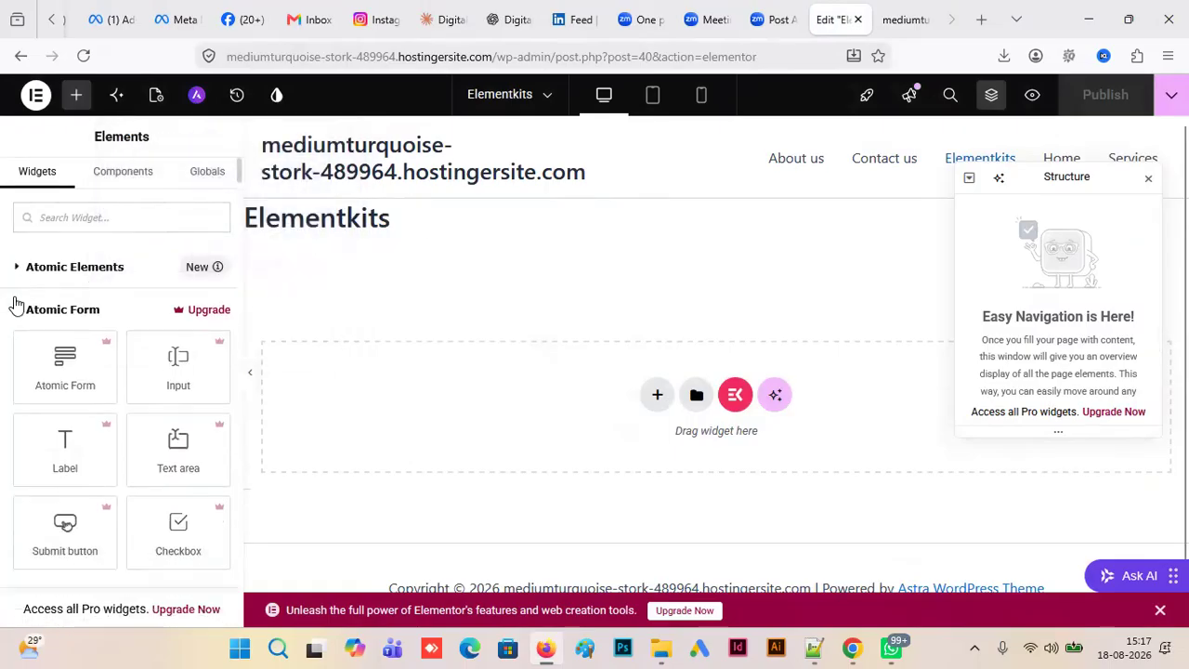
click(16, 309)
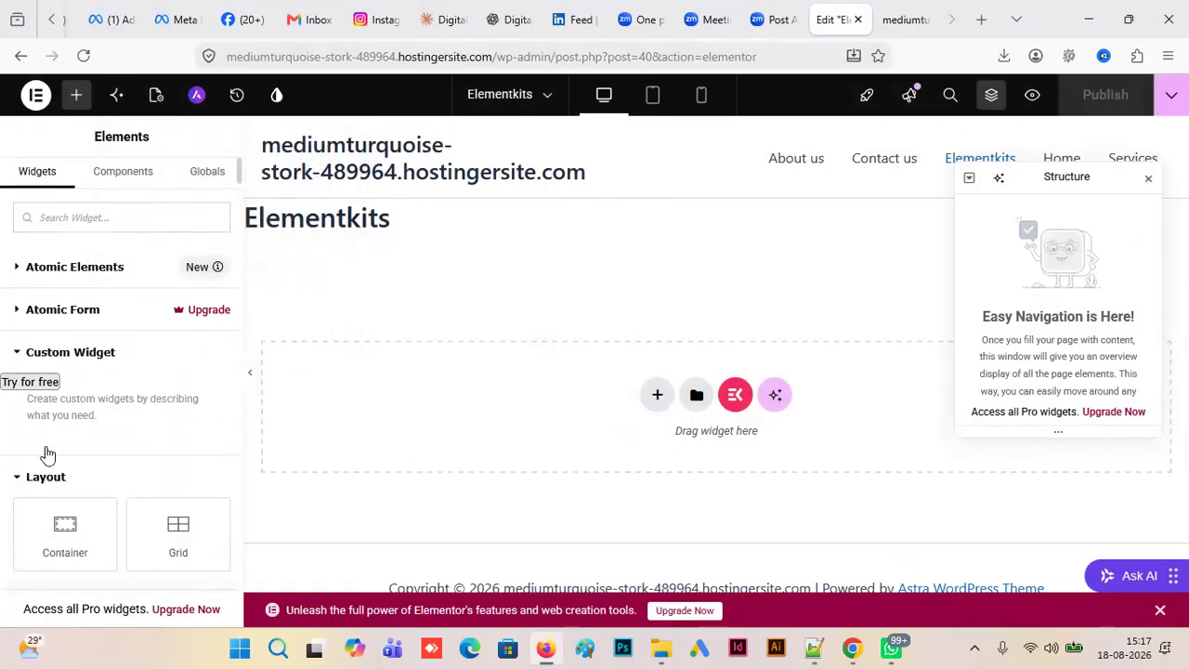
click(17, 479)
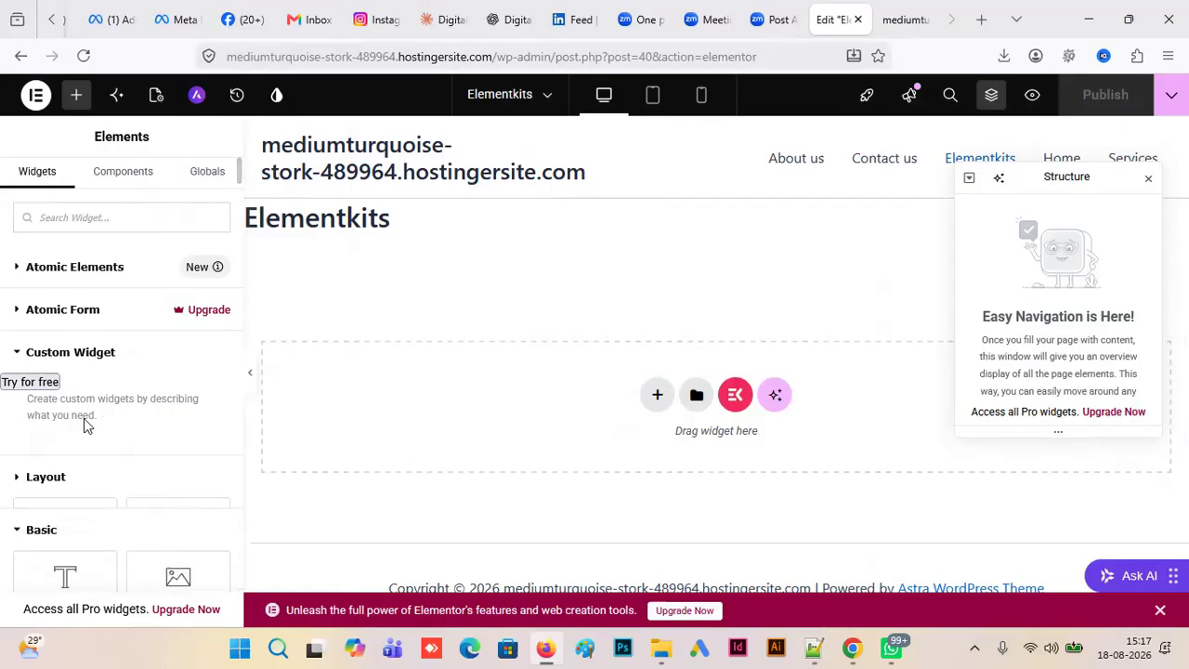
drag(239, 179, 245, 399)
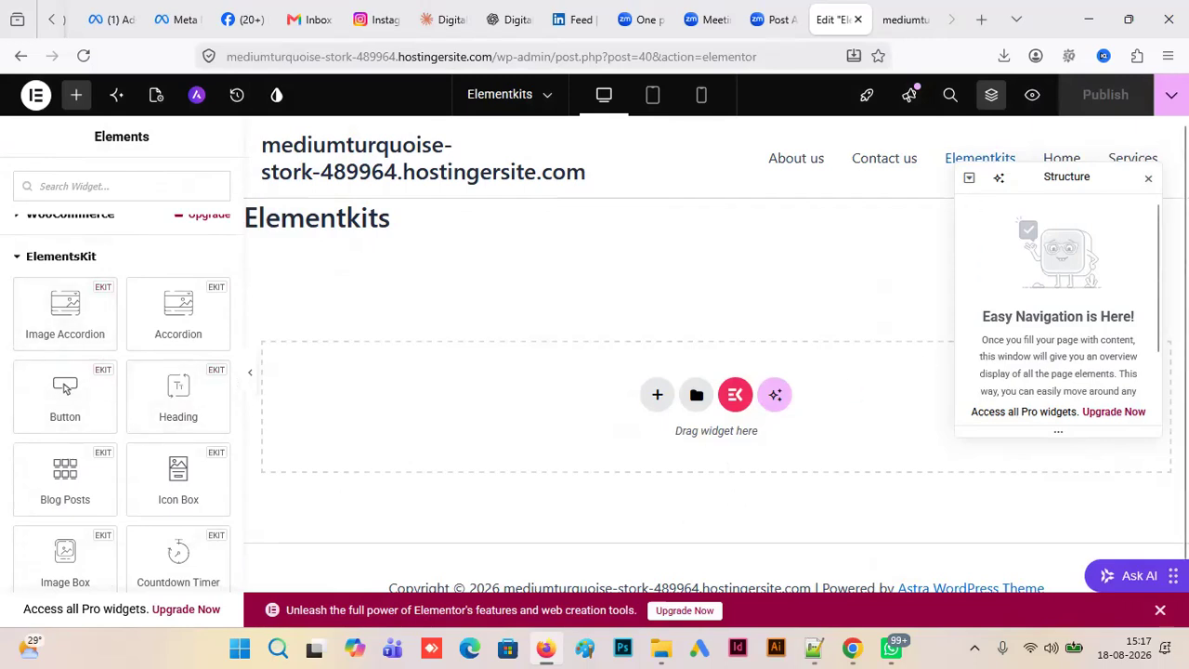
click(1148, 178)
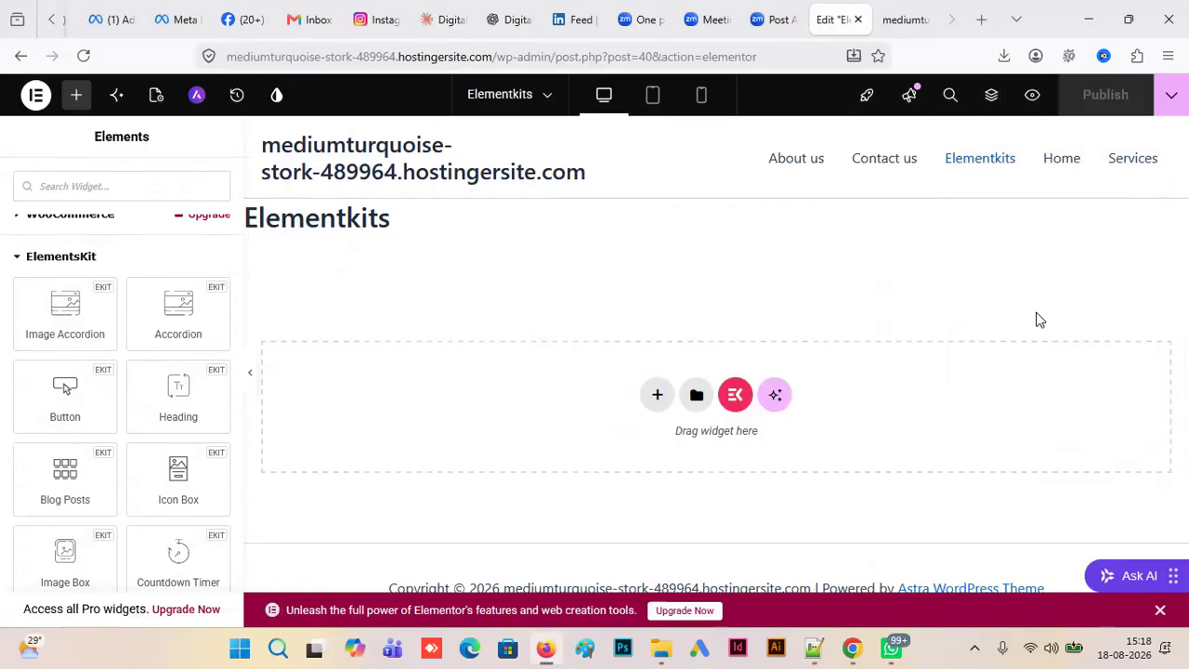
- Go from the site's front end to its WordPress dashboard in the second site tab and list all pages there
drag(337, 219, 394, 225)
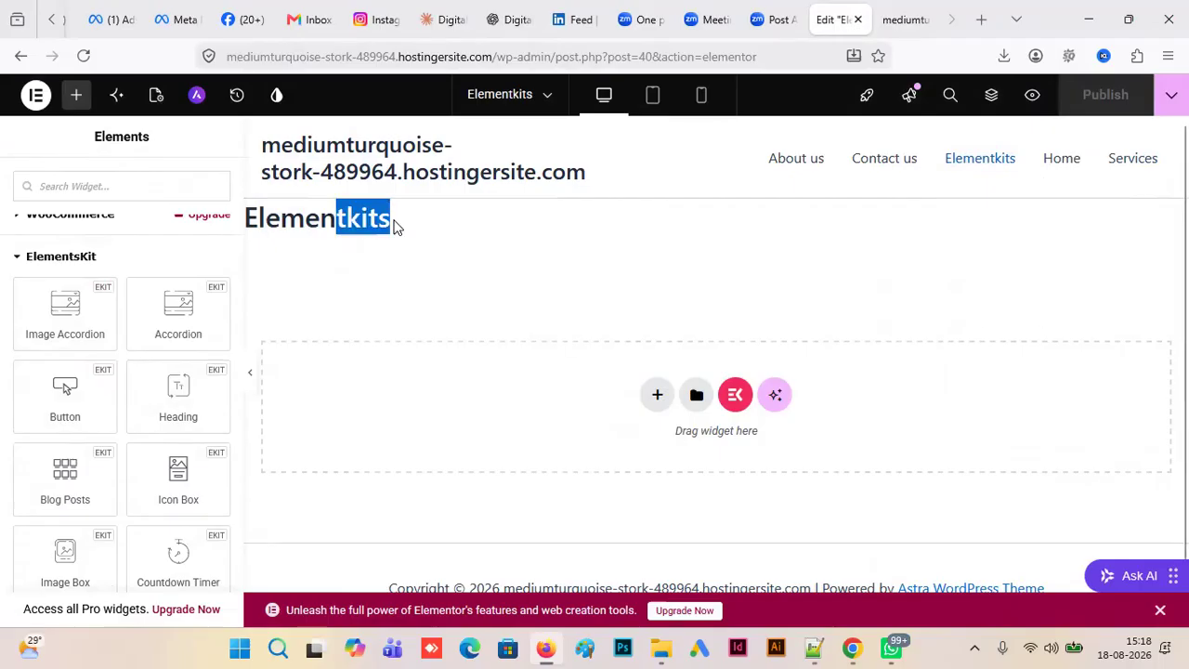
click(325, 56)
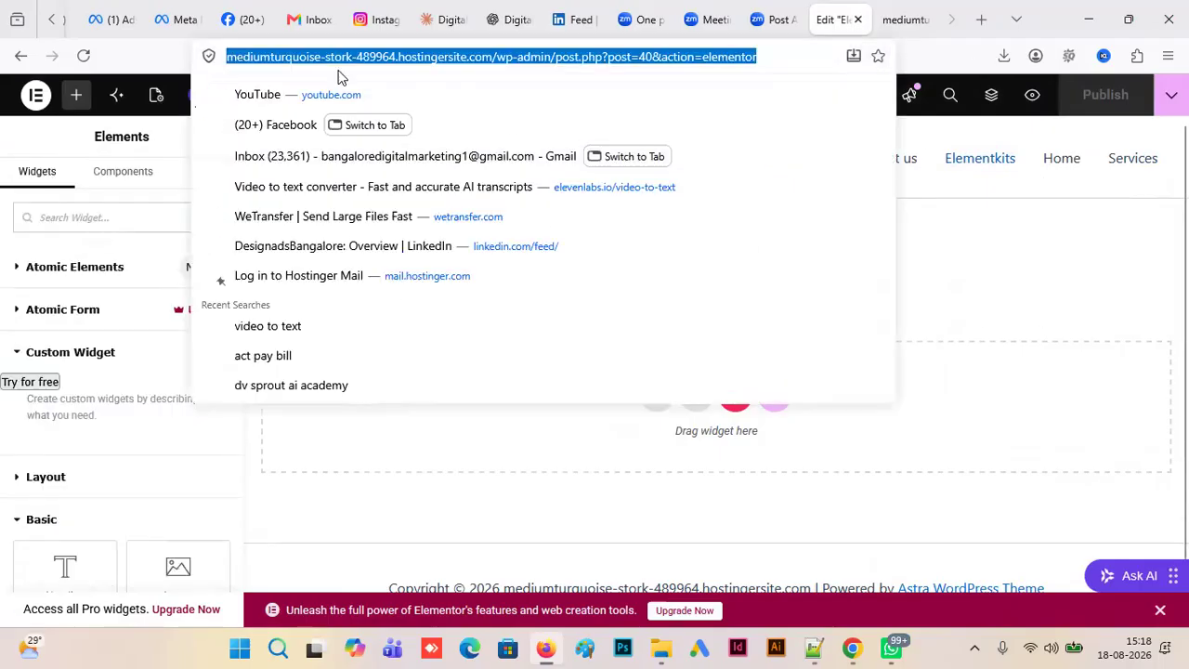
click(917, 20)
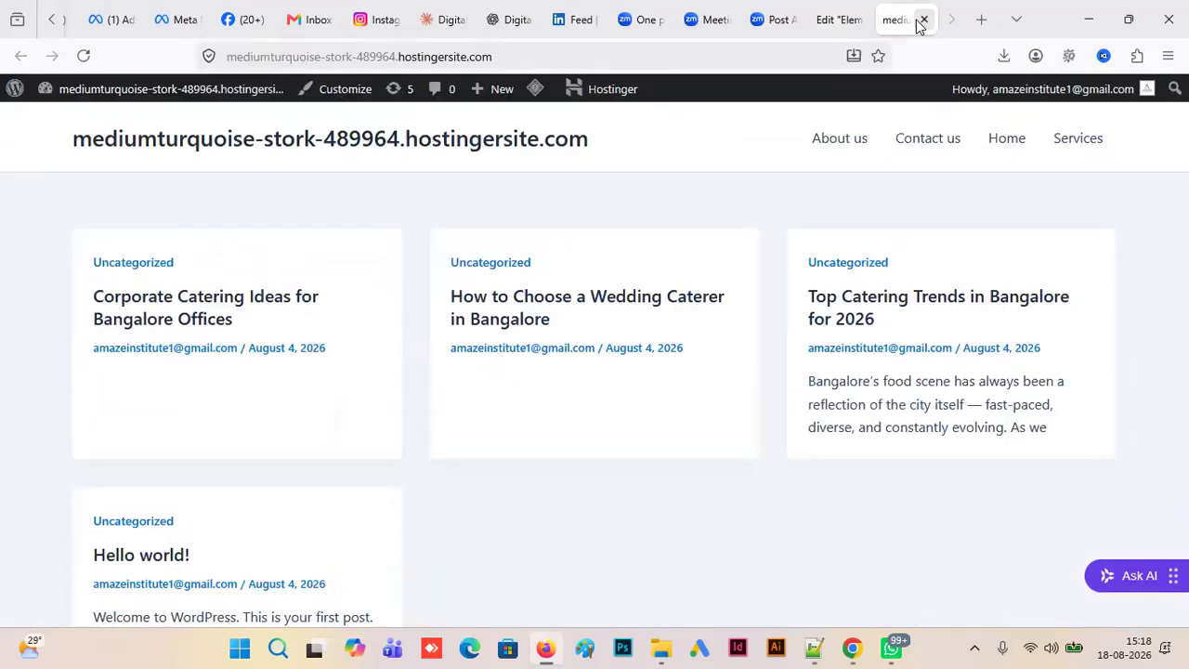
mouse_move(146, 93)
click(78, 123)
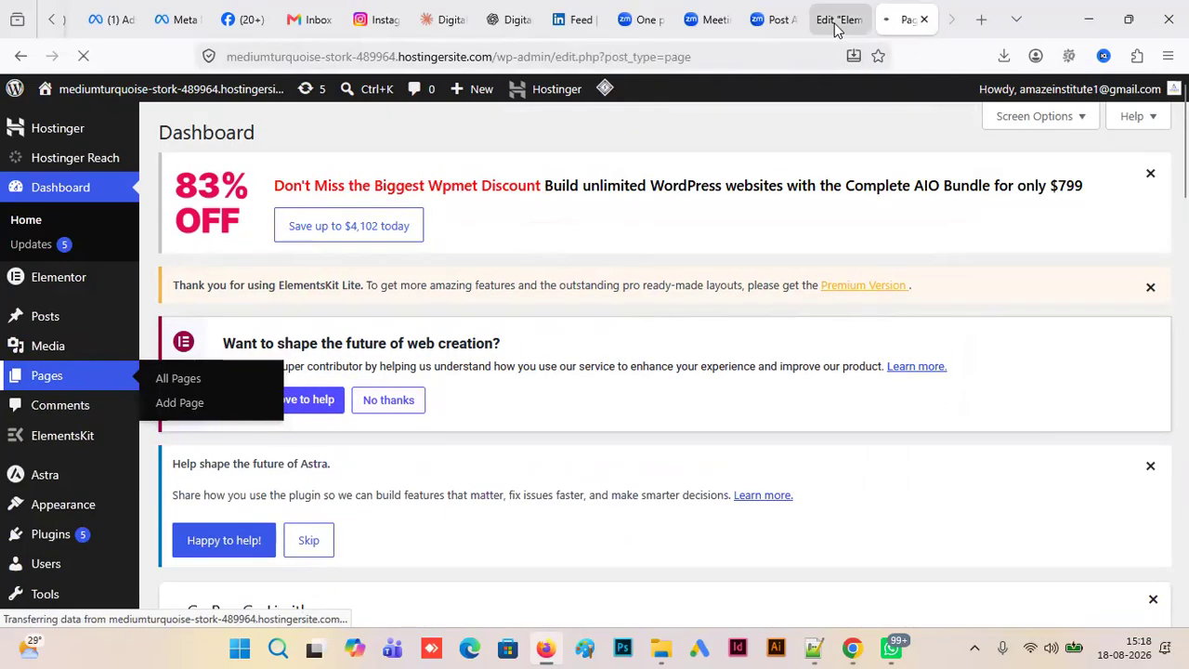
click(834, 21)
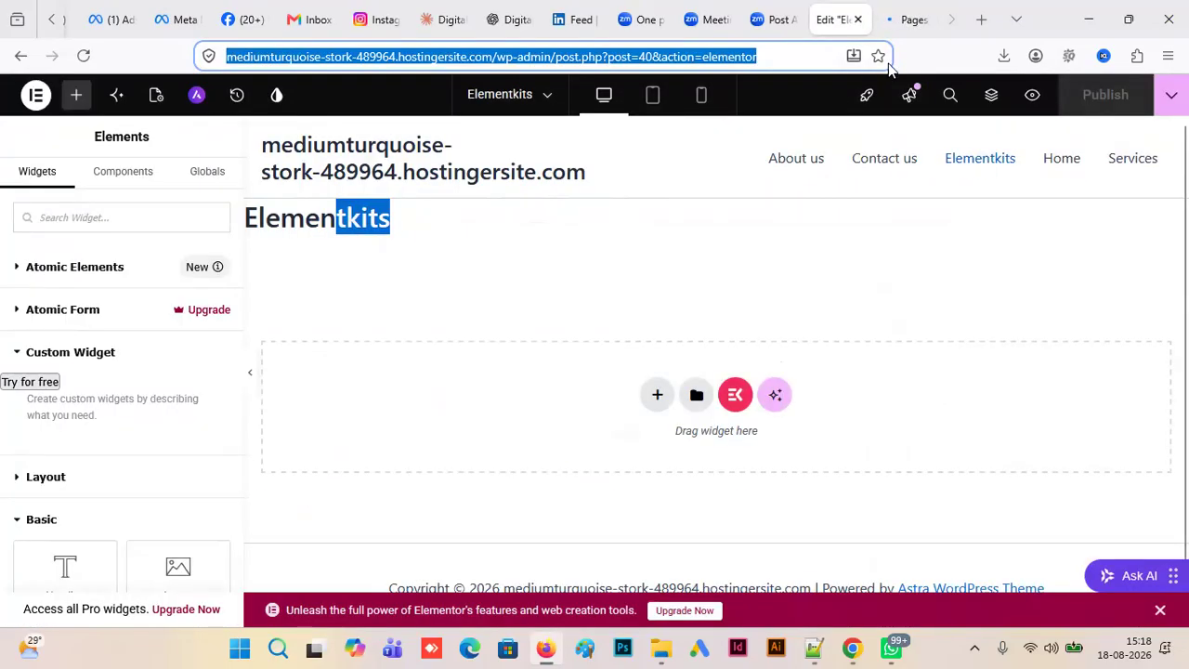
click(913, 20)
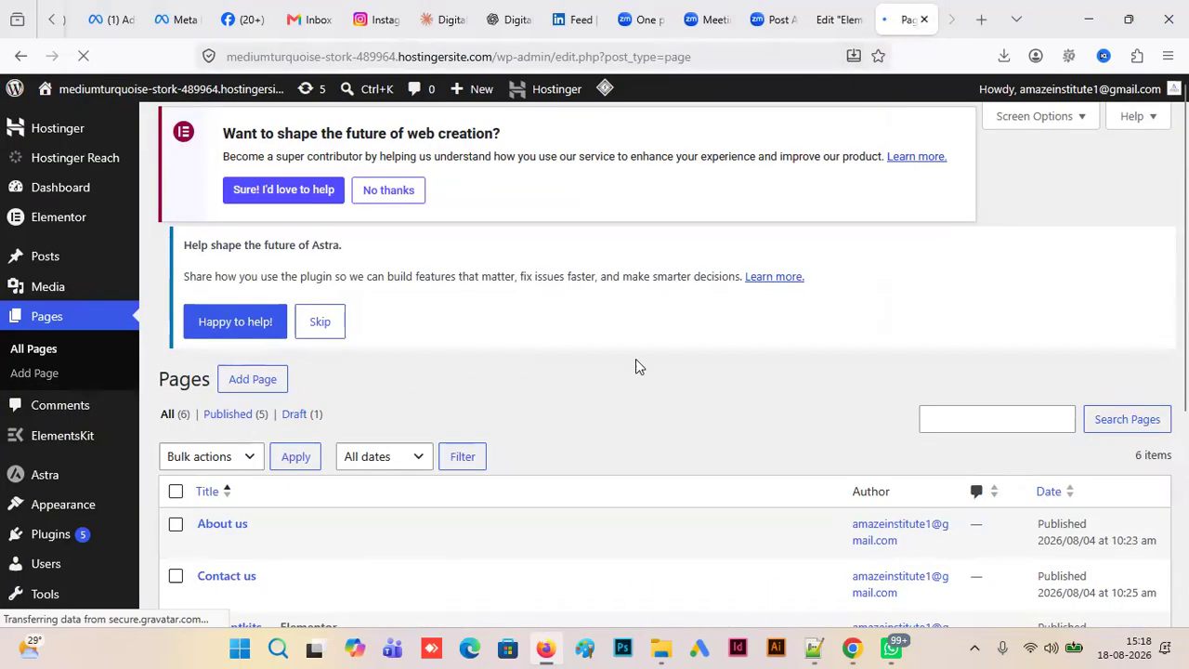
- Open the Elementkits page for editing from the pages list, hide its title and save the page
scroll(635, 366, down, 2)
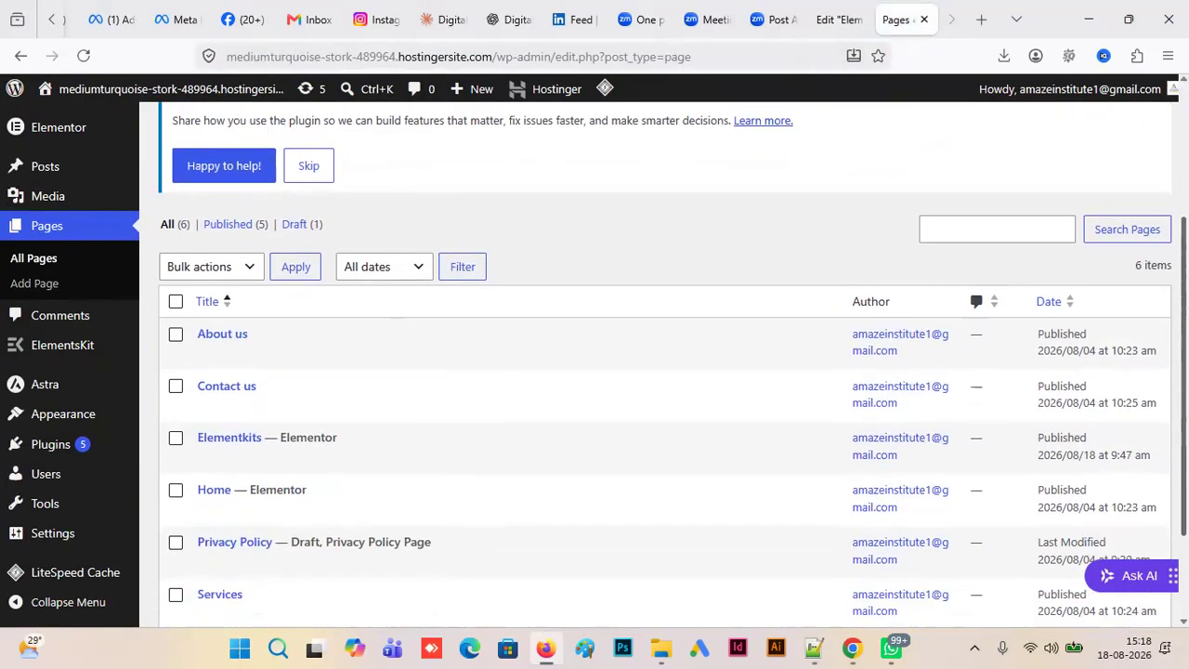
scroll(409, 434, down, 1)
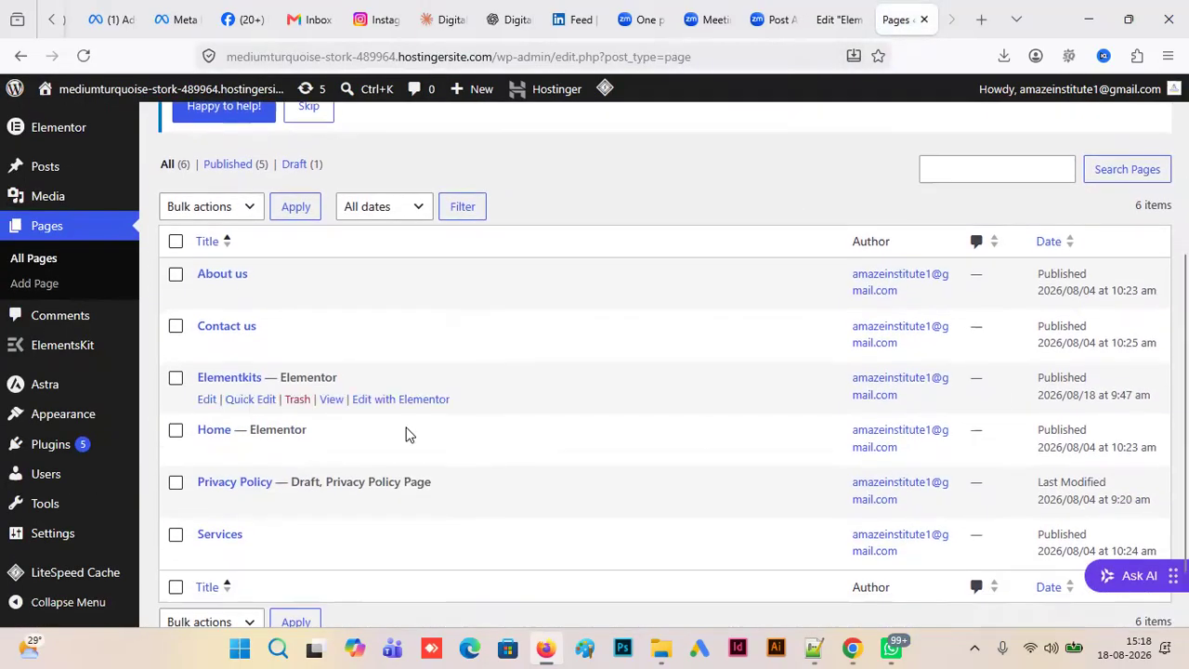
click(206, 402)
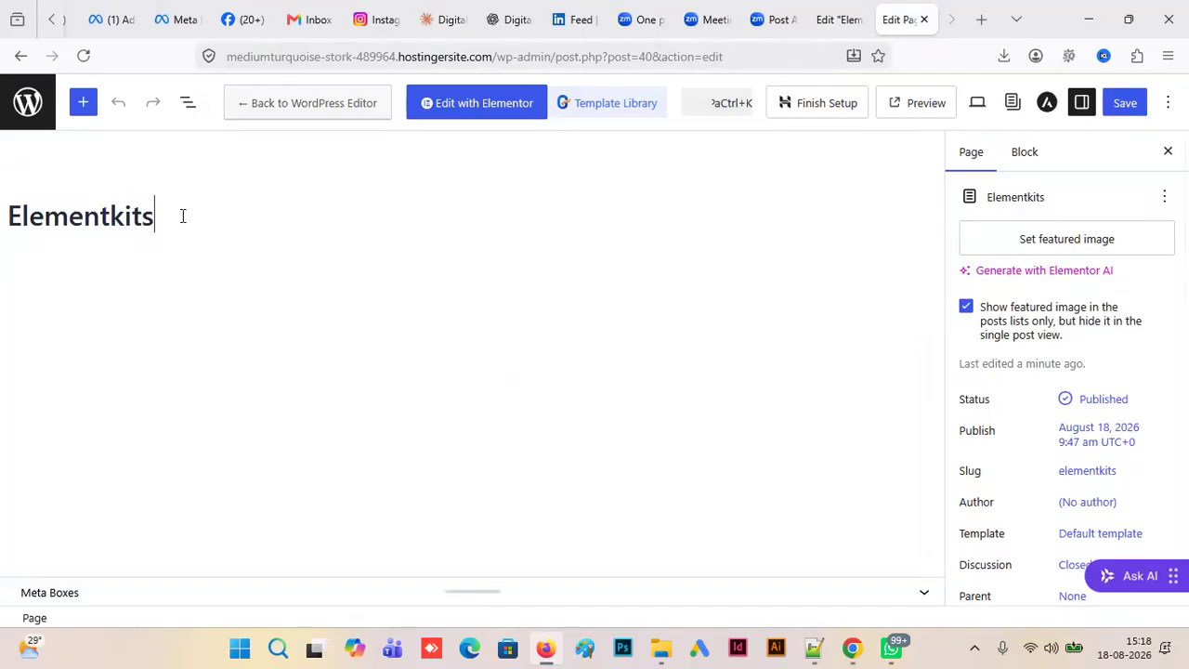
click(14, 174)
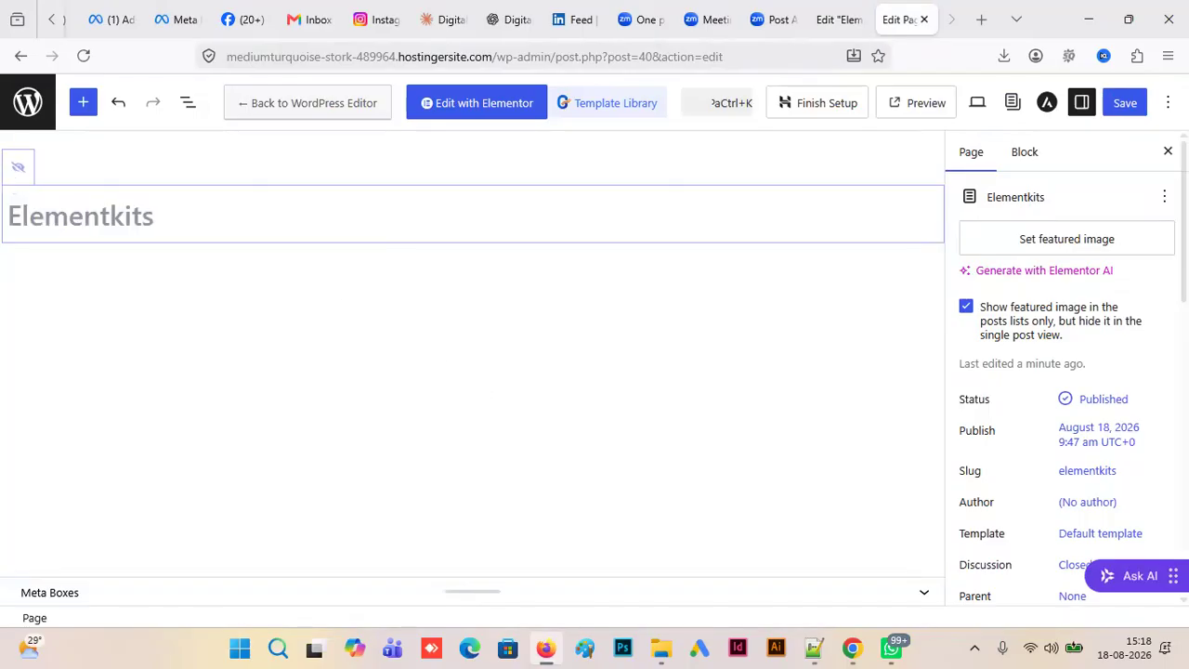
click(1126, 104)
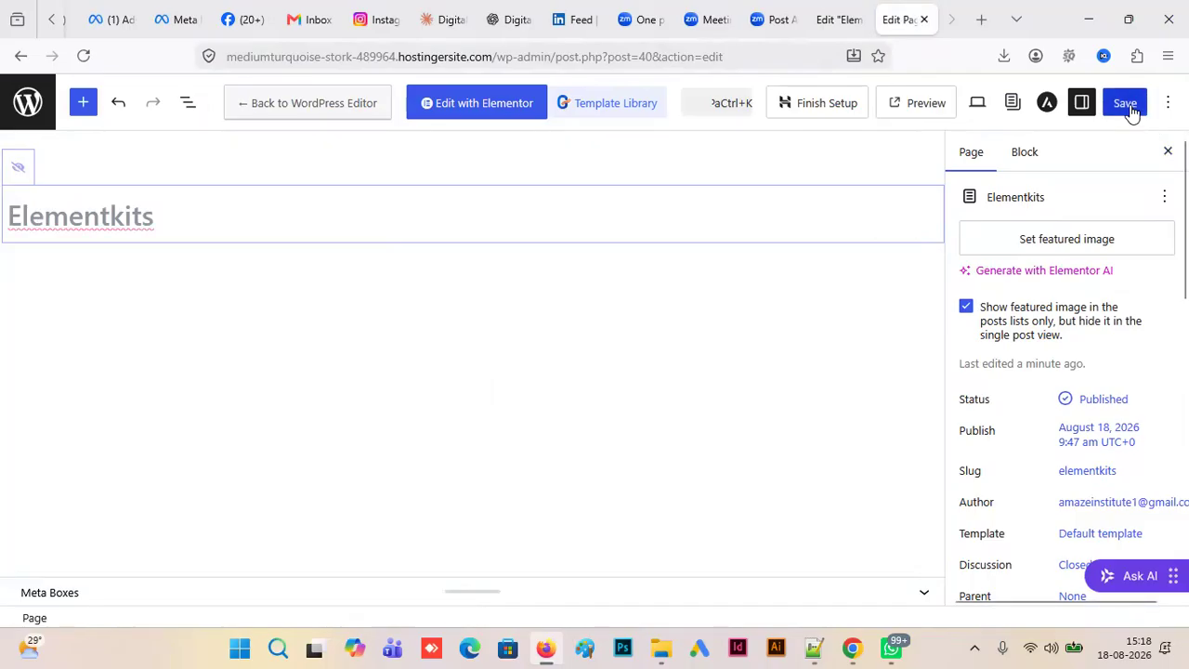
- Reload the Elementkits page in the Elementor editor, collapse Atomic Elements and go to the ElementsKit widgets
key(ctrl+shift+Tab)
click(83, 56)
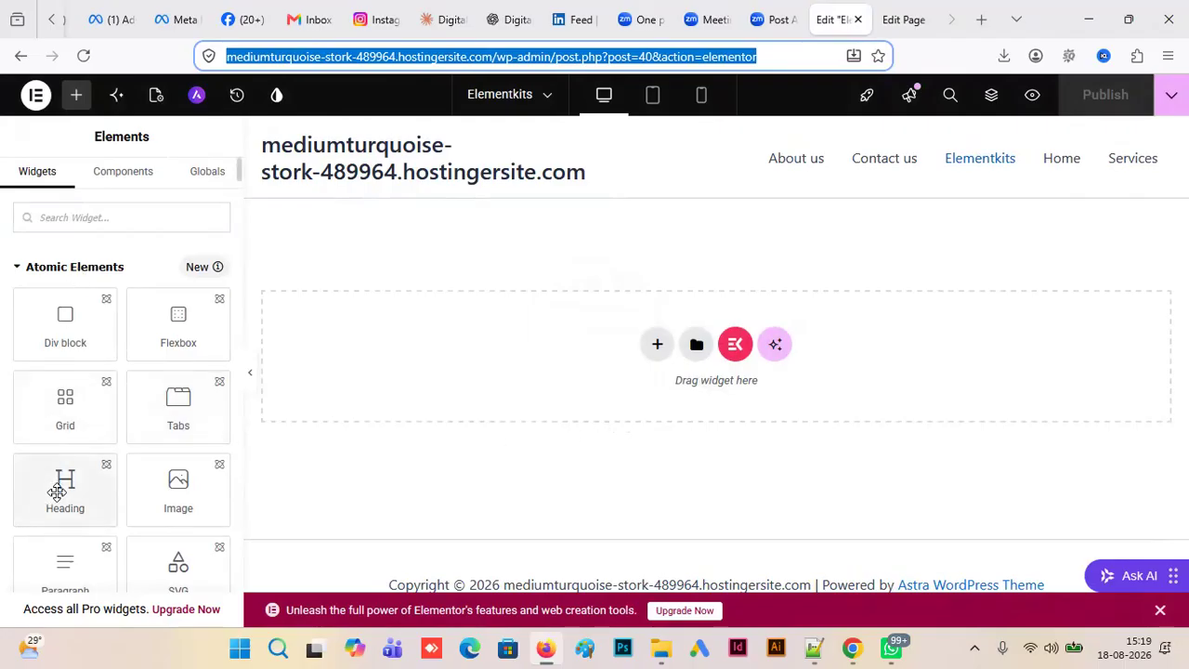
click(15, 267)
drag(237, 169, 249, 427)
- Look through the ElementsKit widgets, then add the Heading widget to the page and delete it again
scroll(111, 390, up, 2)
scroll(130, 409, down, 10)
scroll(147, 436, up, 10)
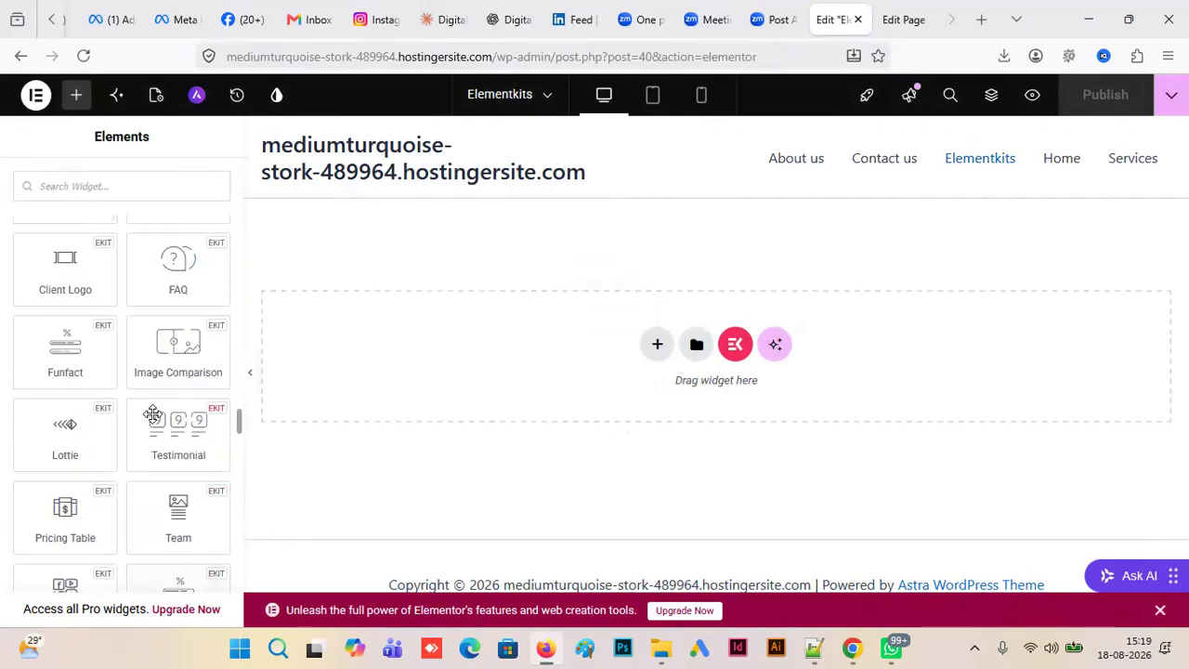
scroll(158, 398, down, 2)
scroll(158, 397, up, 1)
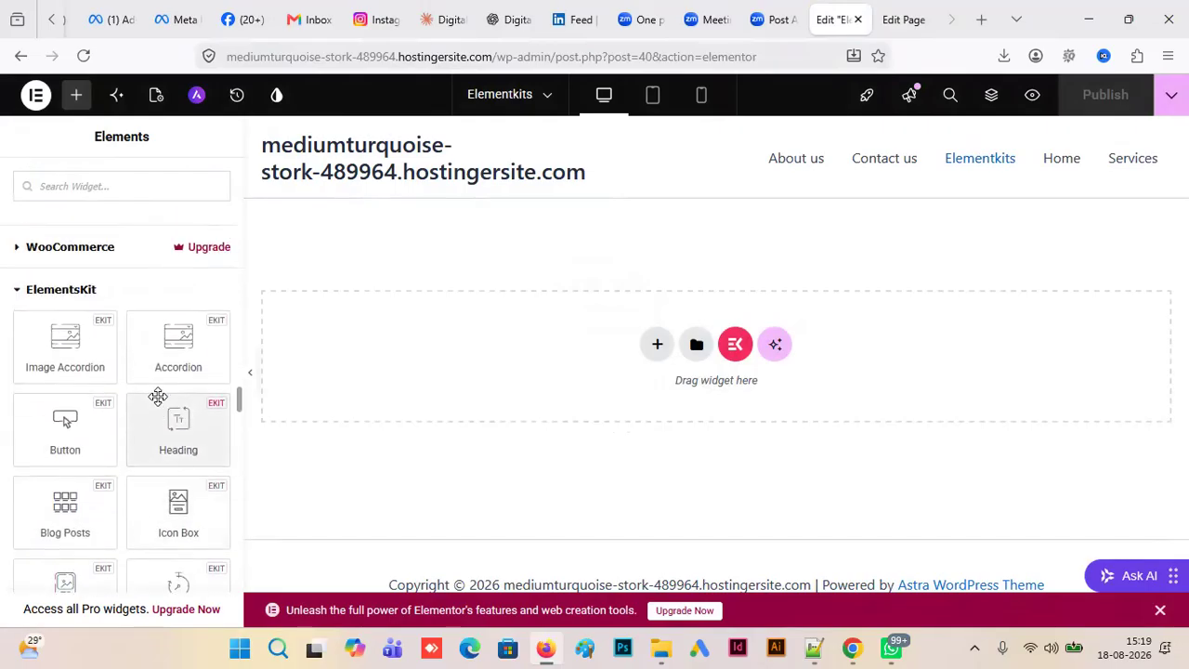
click(206, 433)
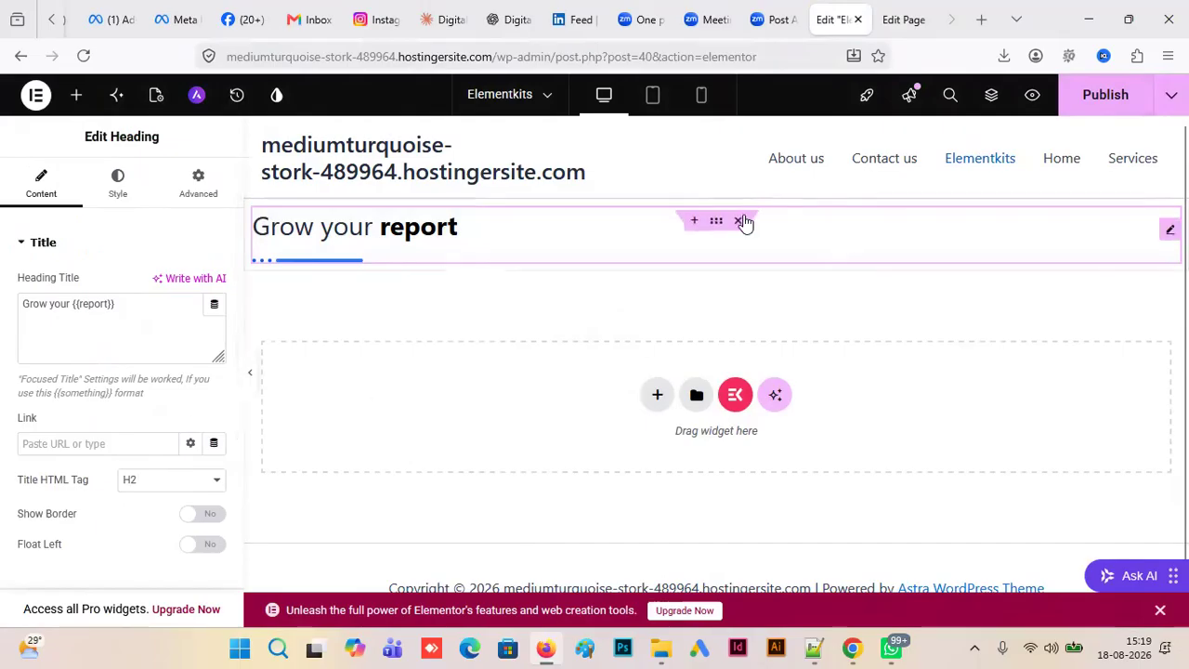
click(739, 221)
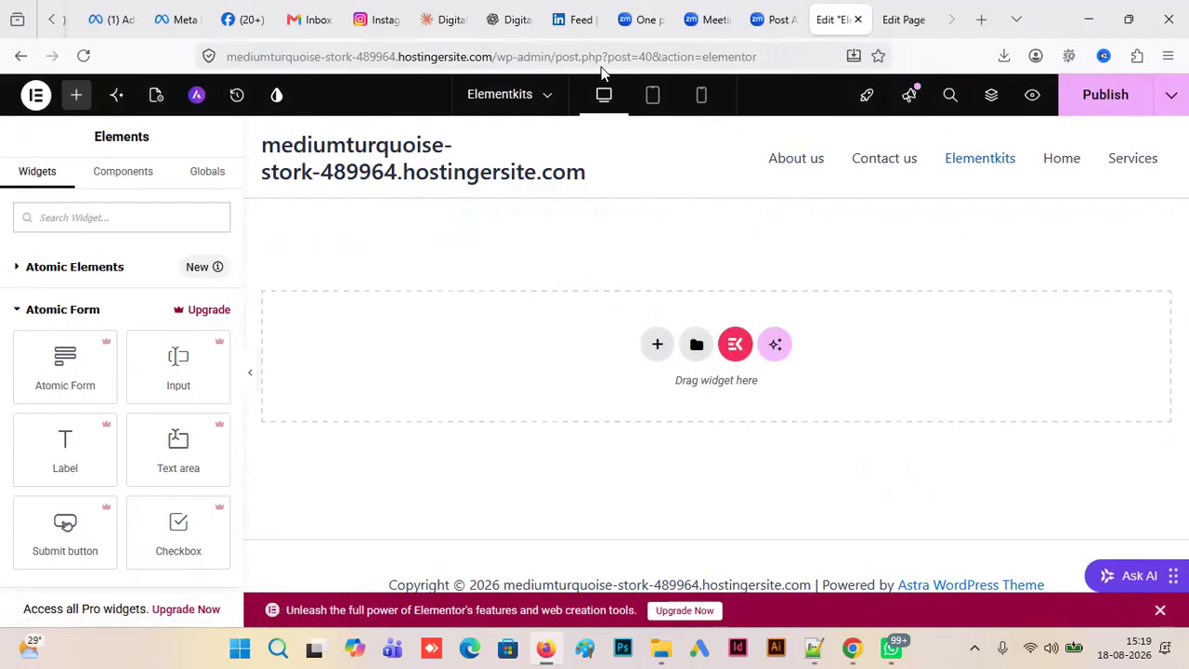
- Open amazeinstitute.co.in in a new browser tab and go to its Digital Marketing Course page
click(981, 20)
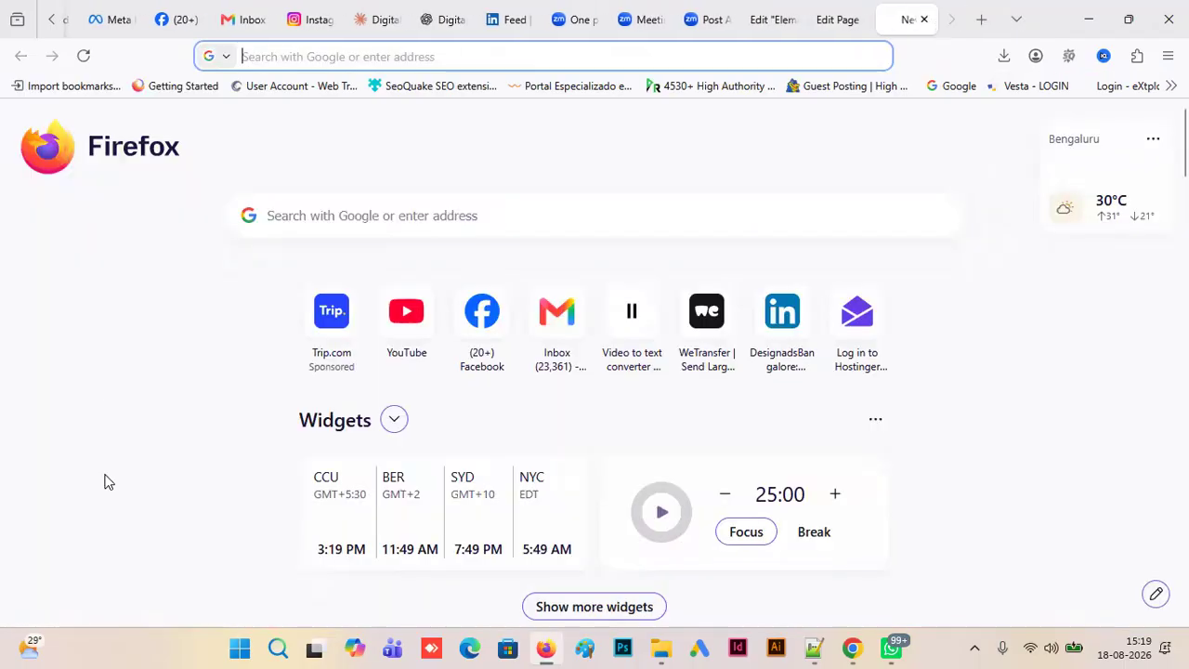
text(ama)
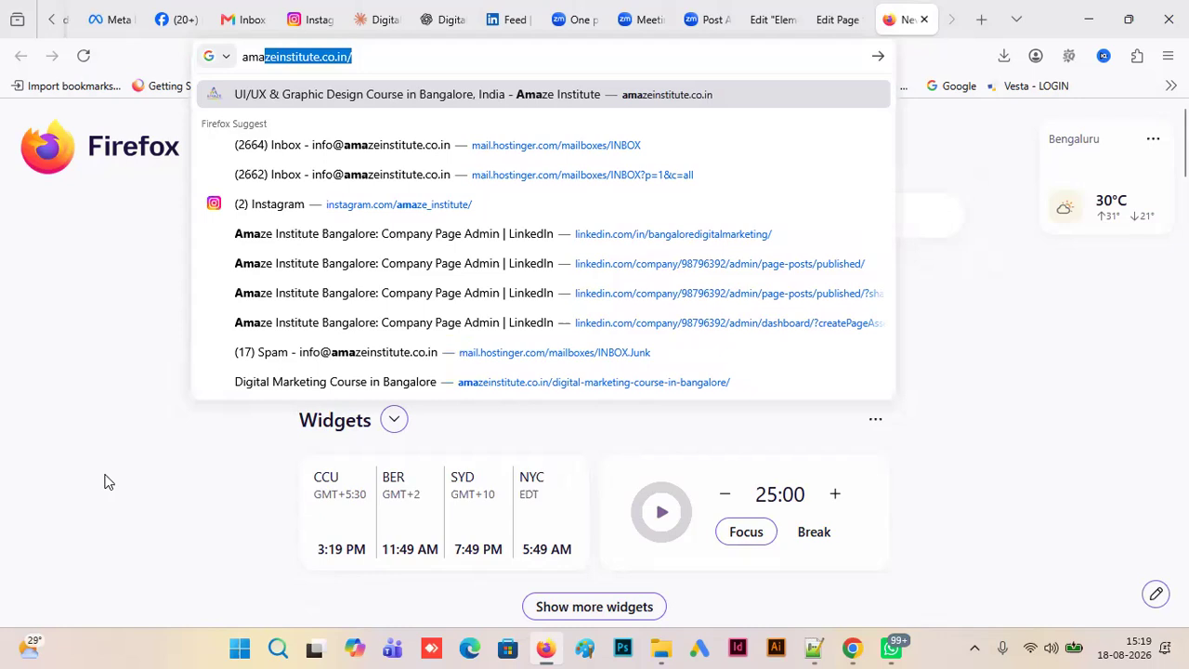
key(Return)
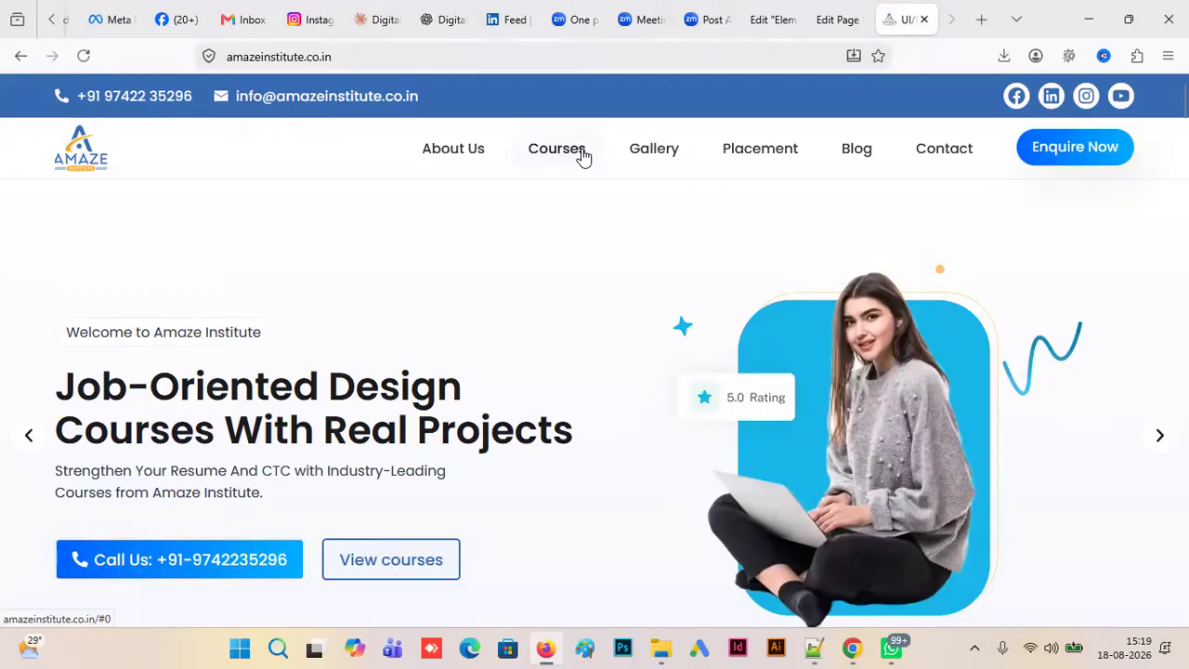
mouse_move(582, 157)
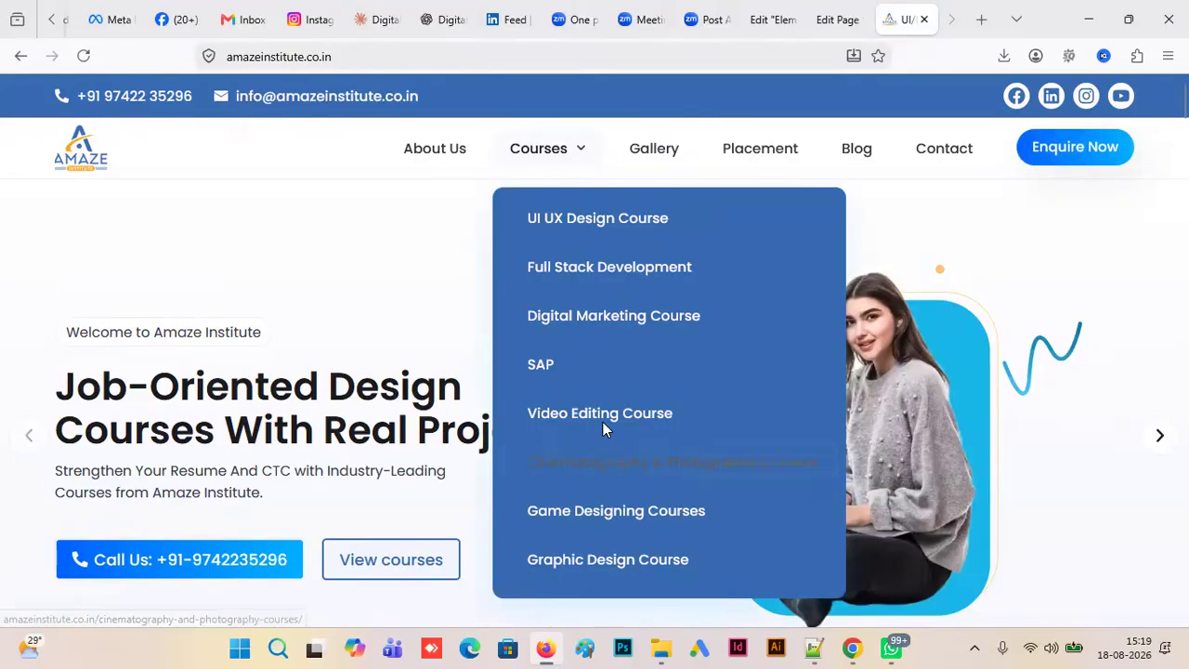
click(603, 317)
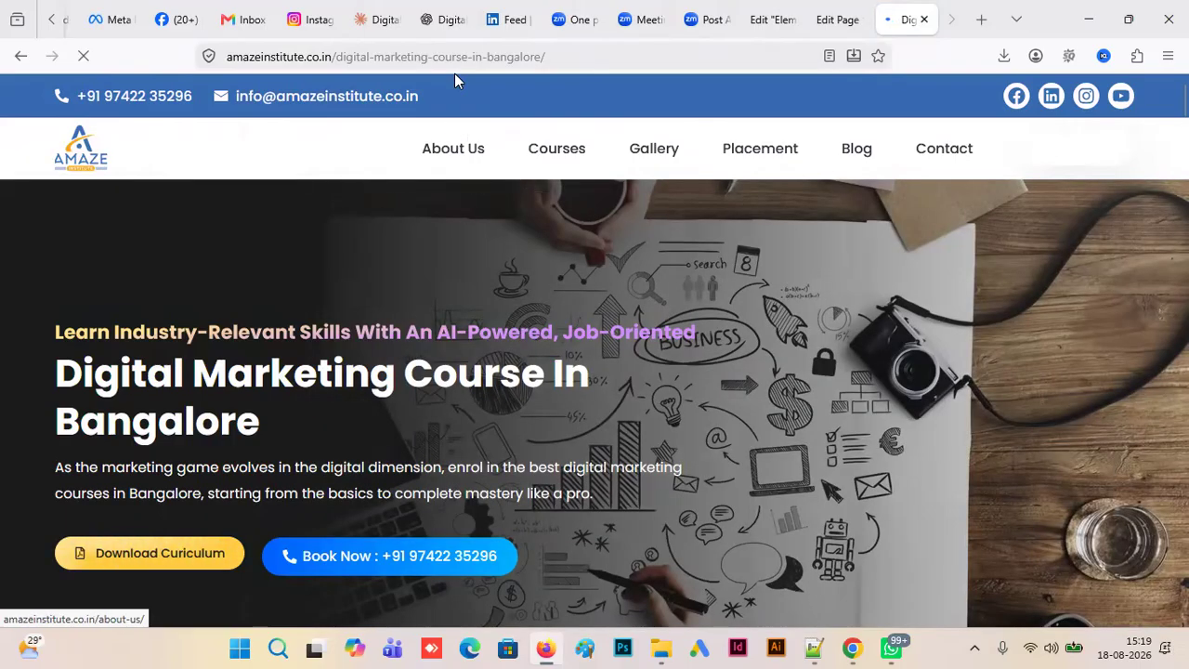
- Change the page address to amazeinstitute.co.in/digital-marketing-courses-in-bangalore/ and load that landing page
click(482, 56)
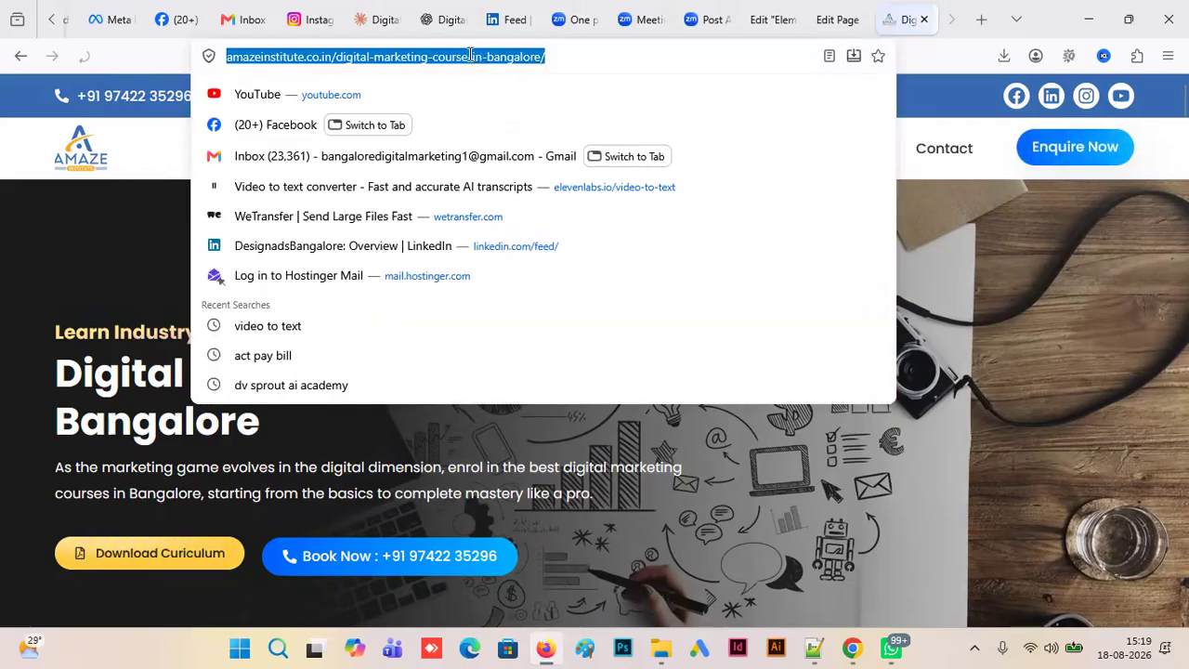
click(471, 55)
text(s)
key(Return)
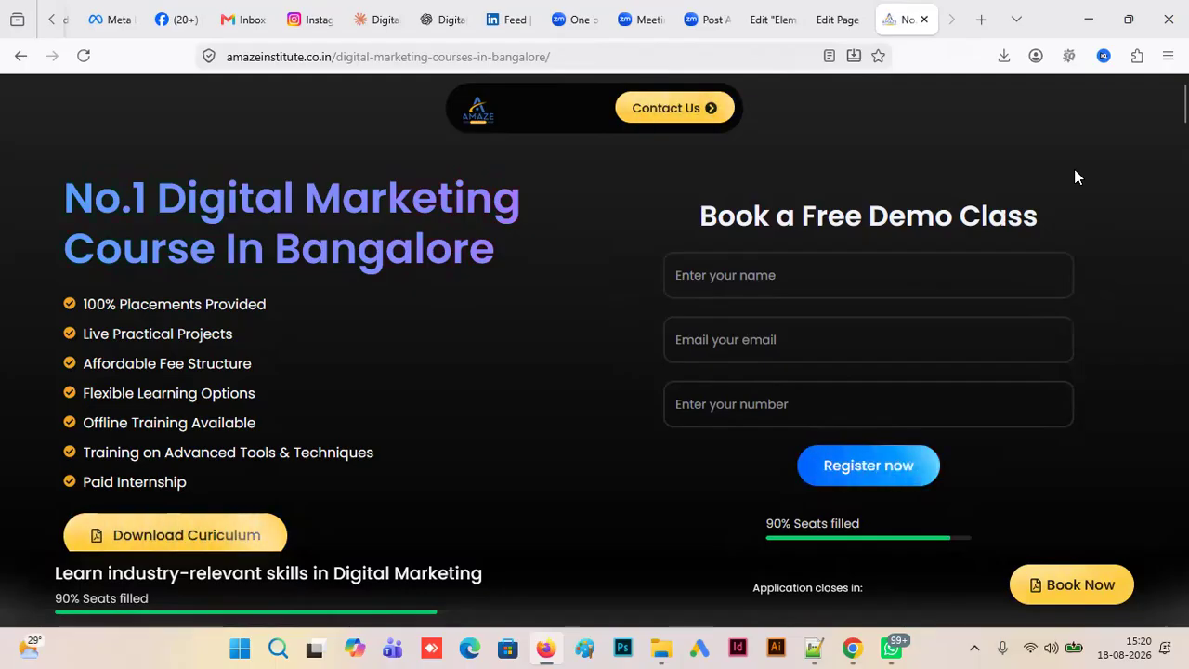
- Return to the Elementkits page in Elementor, add a two-column Flexbox container and delete it again
click(829, 25)
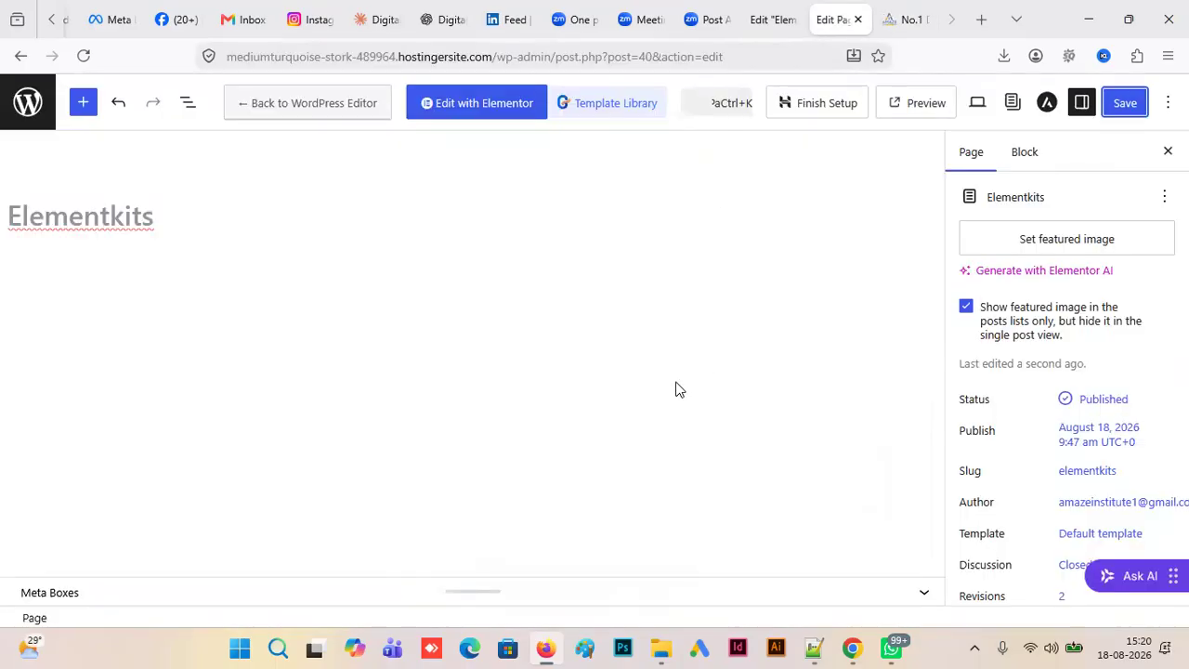
click(773, 11)
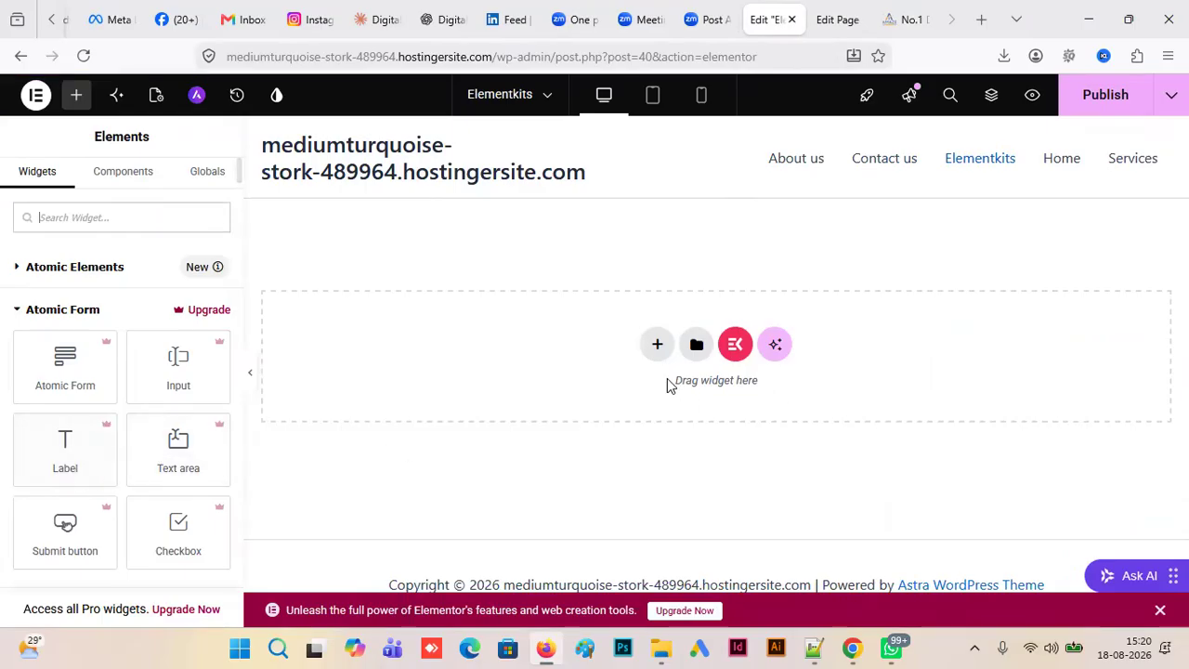
click(658, 346)
click(663, 418)
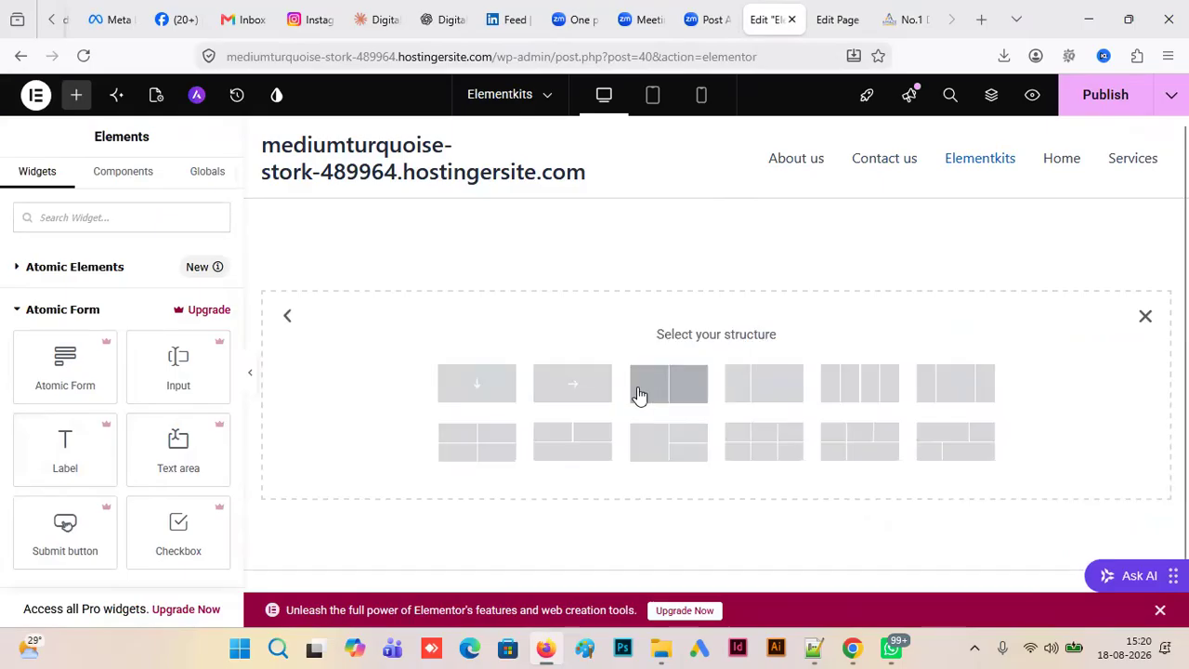
click(676, 390)
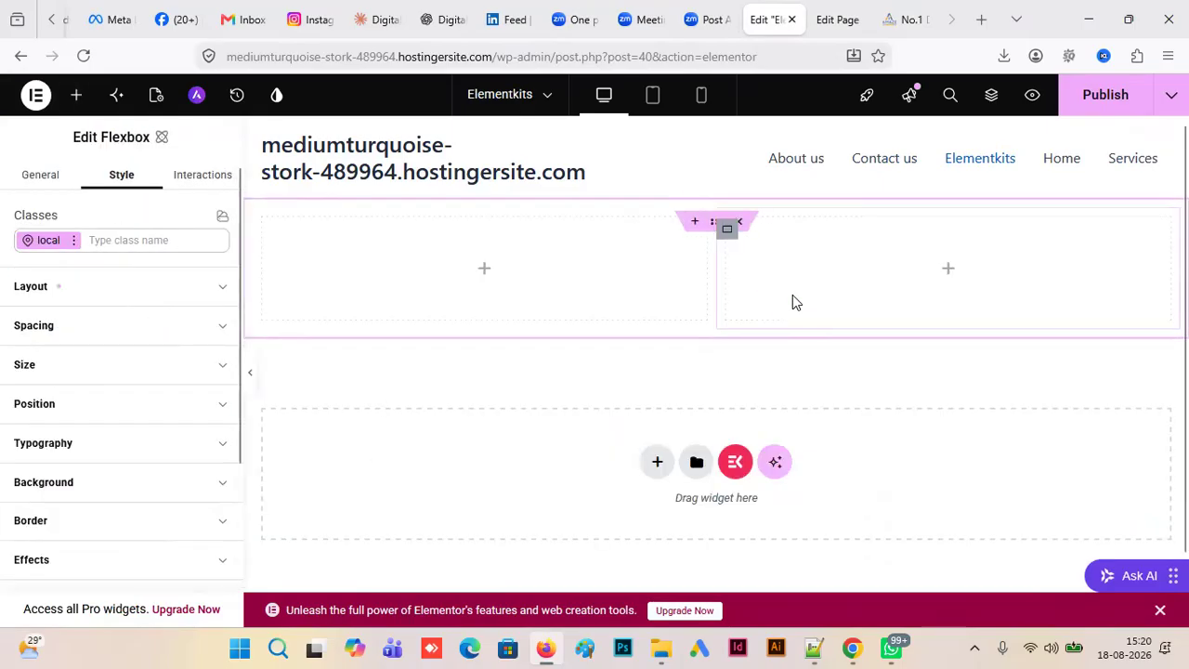
click(739, 223)
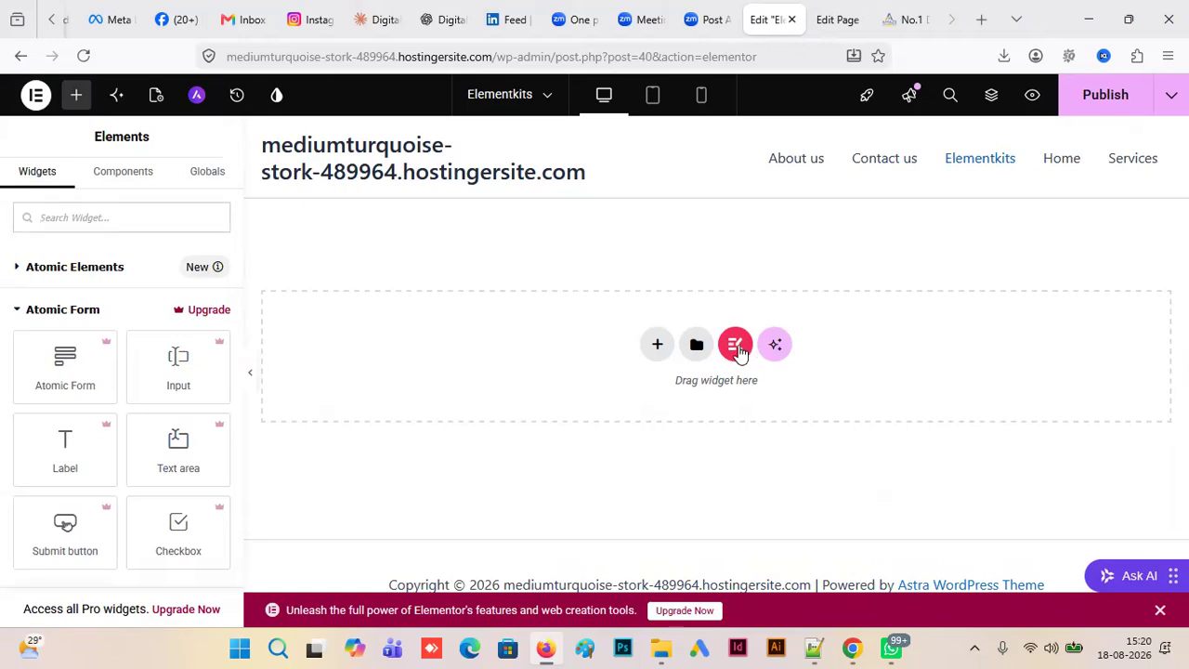
- Open the ElementsKit template library from the empty canvas area and look through its ready-made pages
click(733, 346)
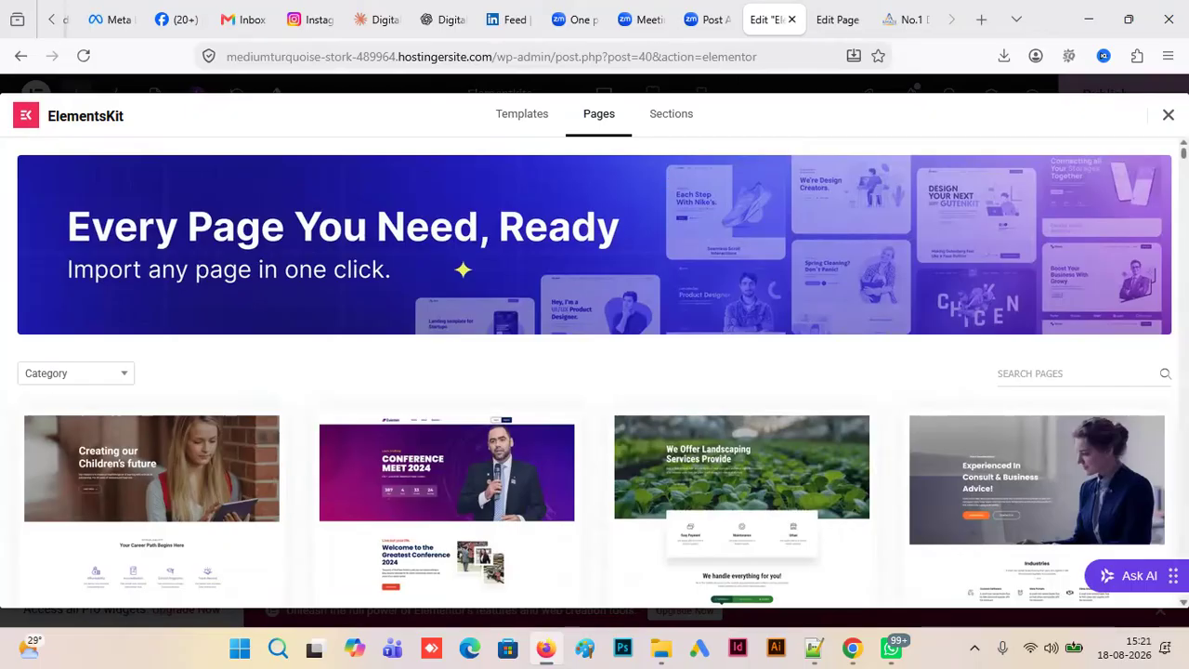
scroll(668, 176, down, 2)
scroll(806, 413, down, 2)
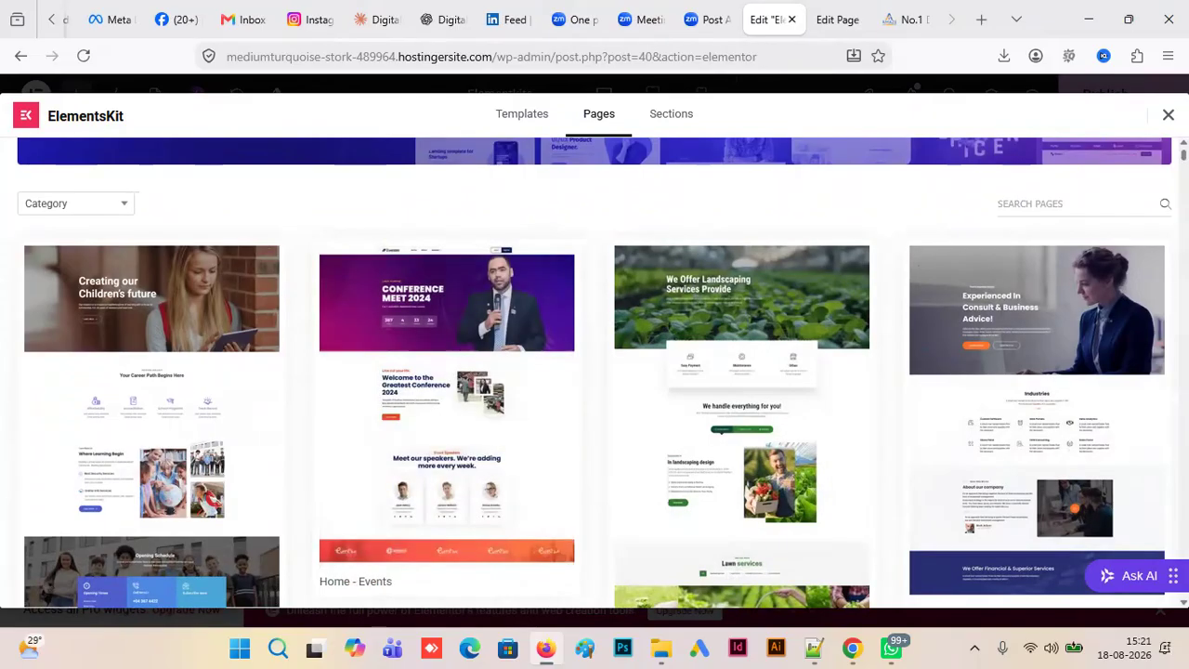
scroll(967, 448, down, 10)
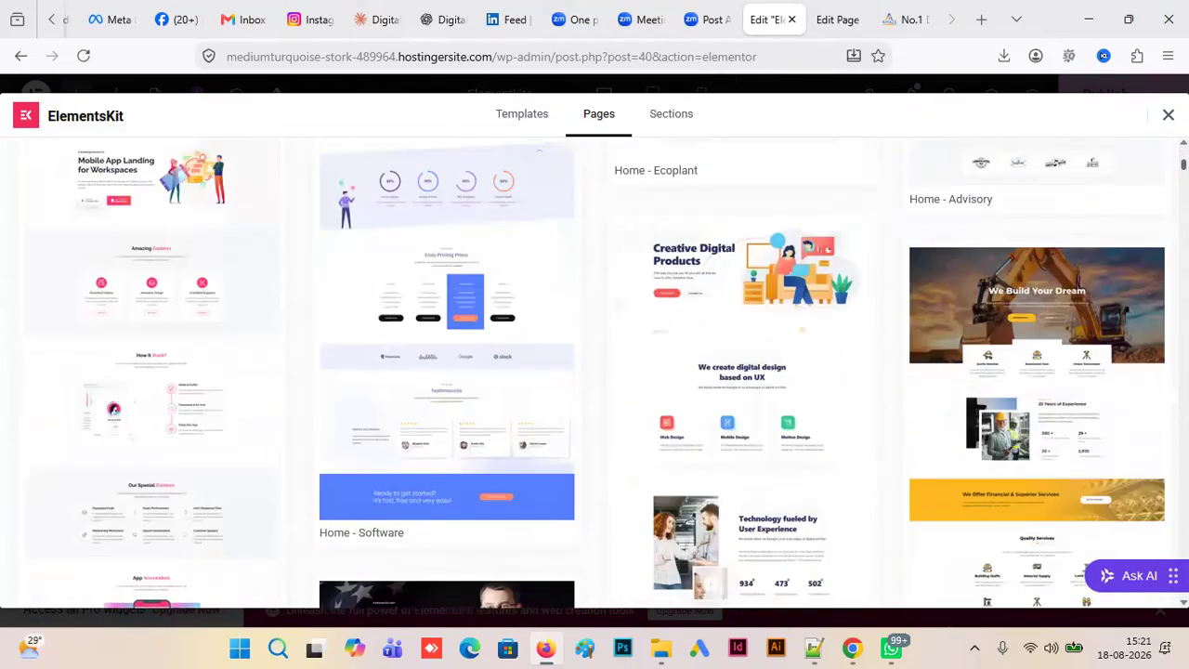
scroll(967, 448, up, 10)
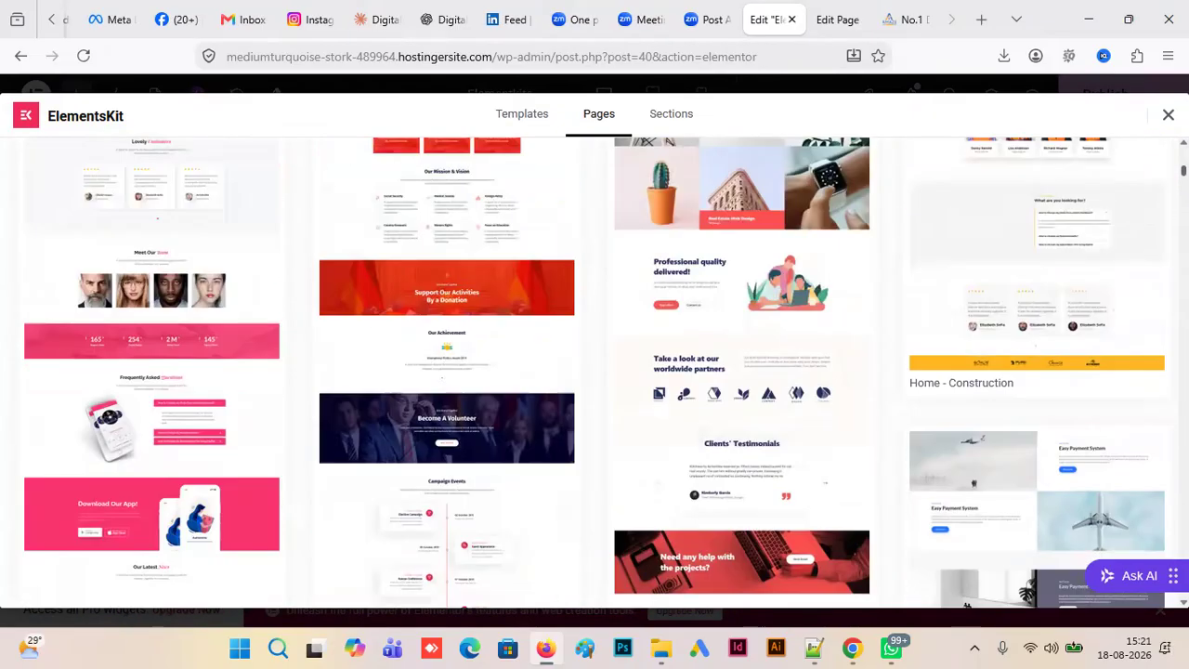
- Look through the ElementsKit library's templates and open its collection of sections
click(539, 114)
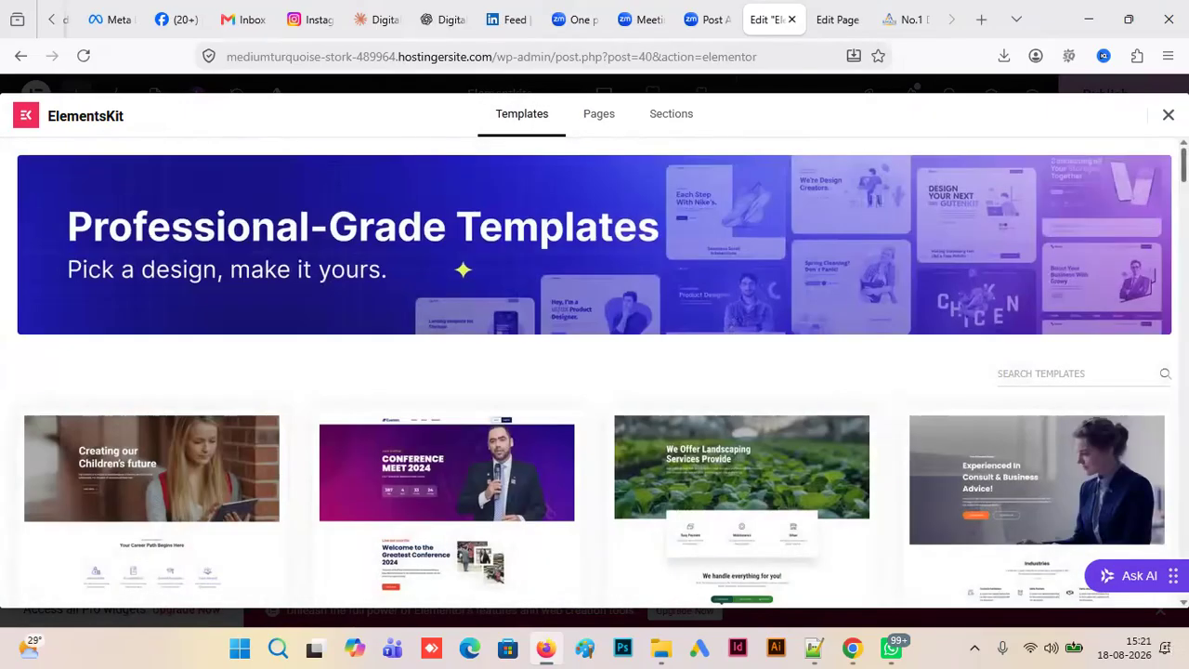
mouse_move(1183, 165)
mouse_down()
mouse_move(1184, 229)
mouse_move(1183, 165)
mouse_up()
scroll(595, 371, down, 3)
scroll(711, 128, up, 3)
click(669, 121)
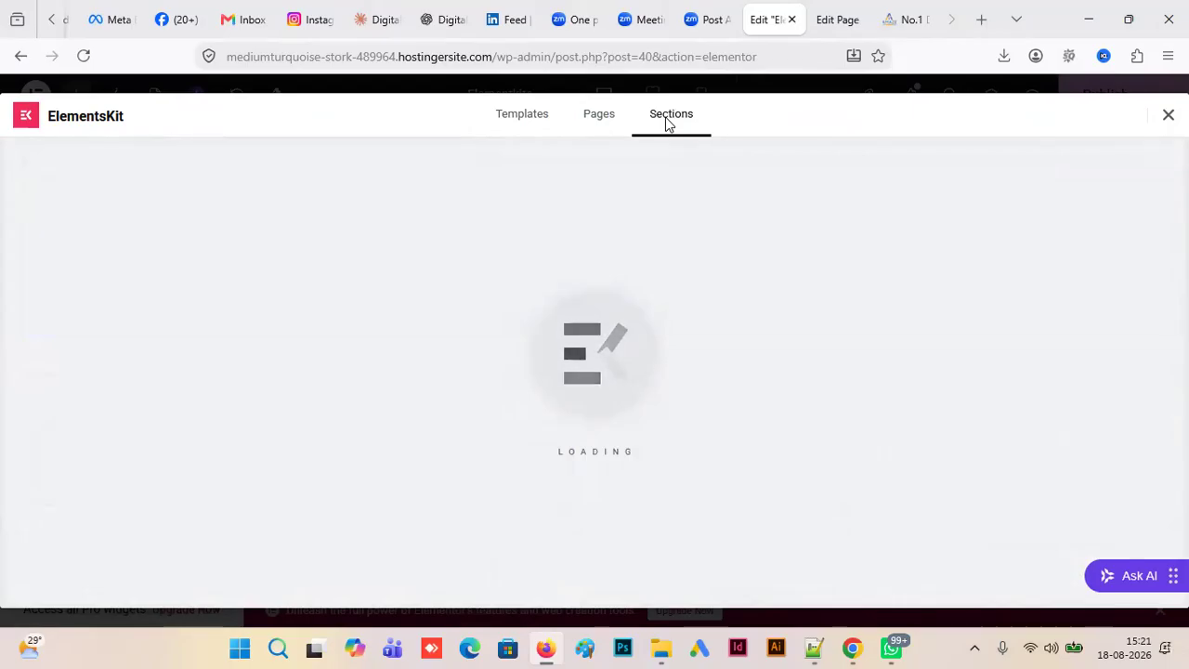
- Switch to the Digital Marketing landing page, close its demo class pop-up and examine the page's sections and layout
click(906, 19)
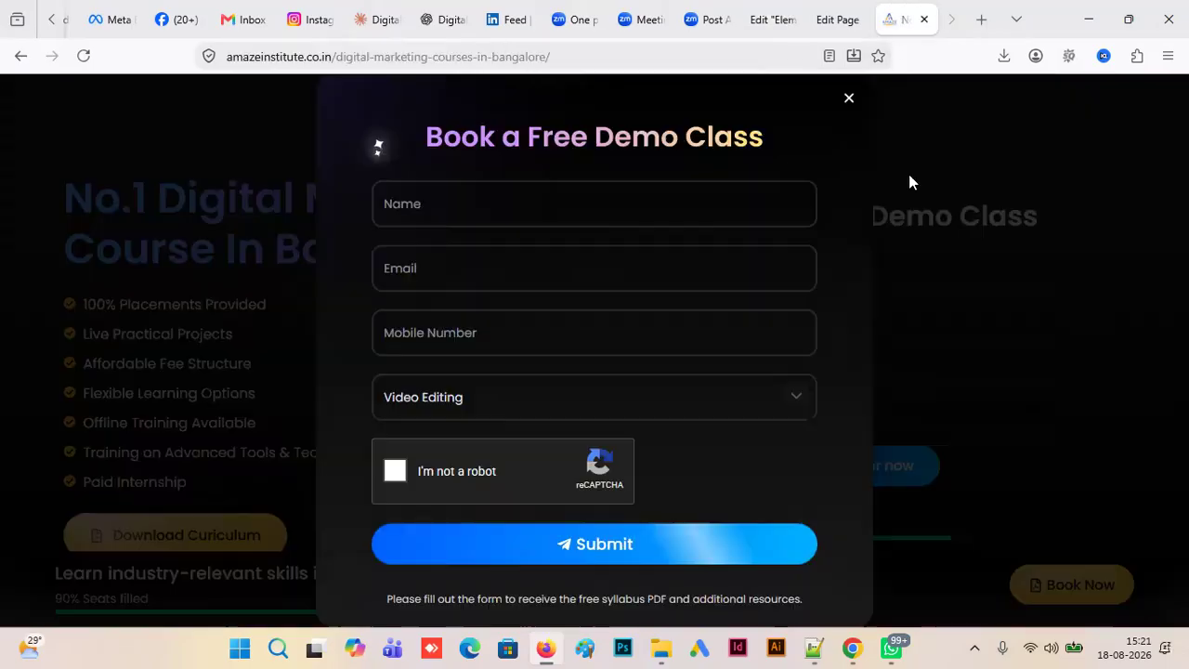
click(849, 100)
scroll(595, 353, down, 8)
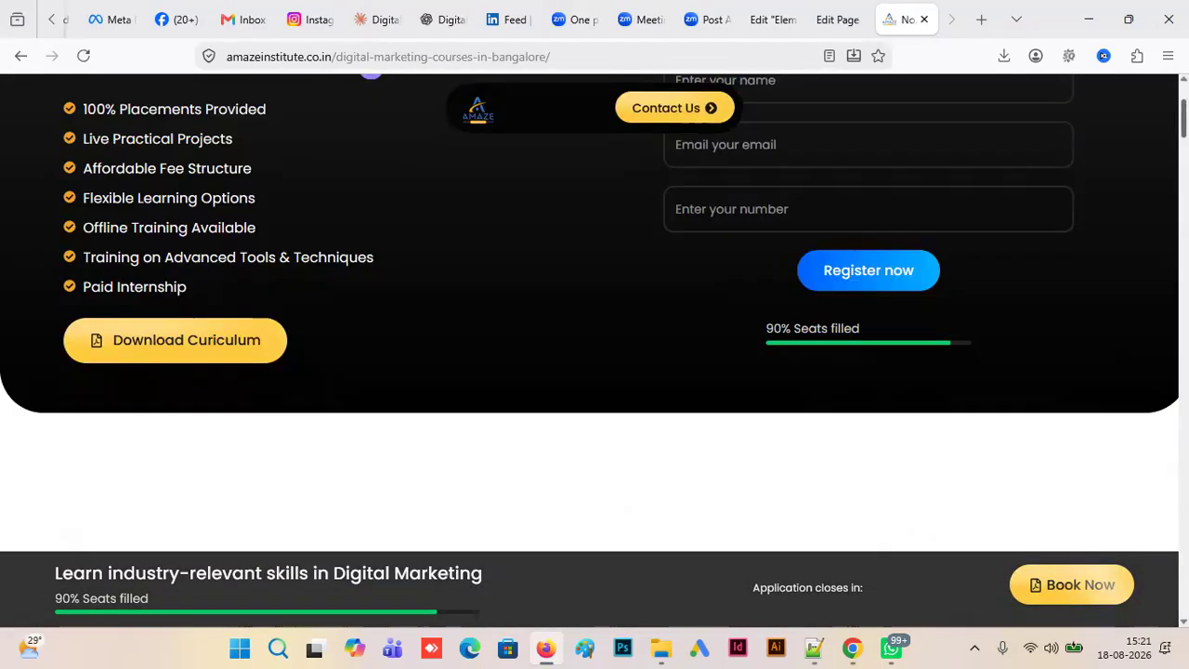
scroll(594, 353, up, 2)
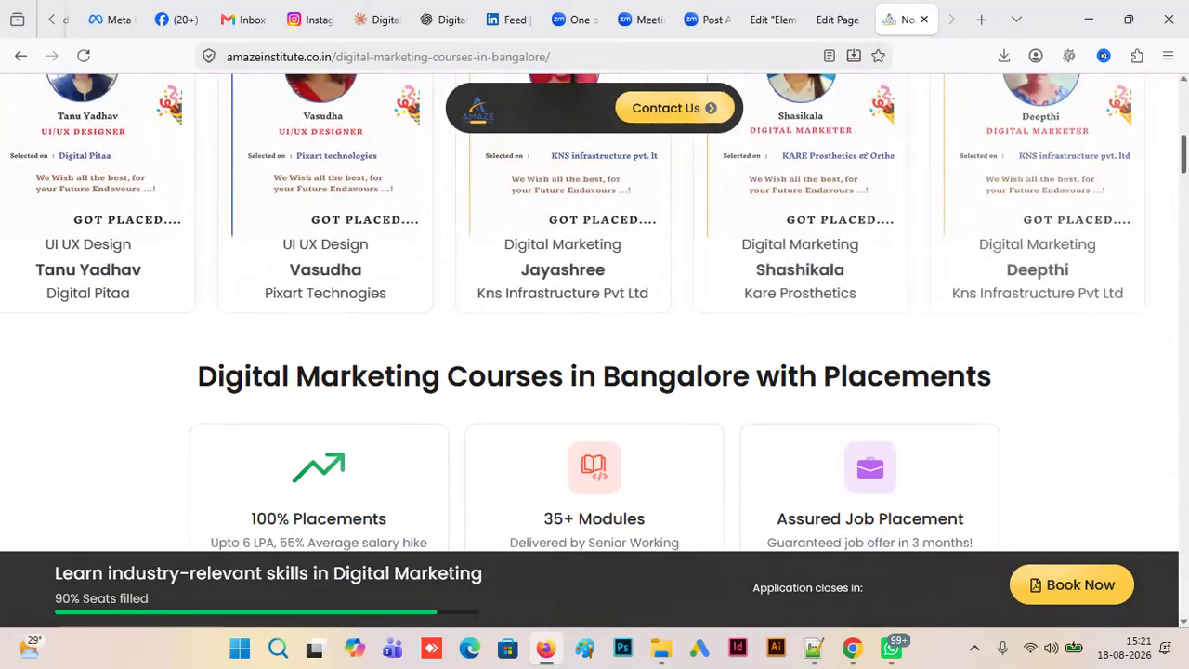
scroll(595, 353, down, 4)
scroll(594, 353, down, 1)
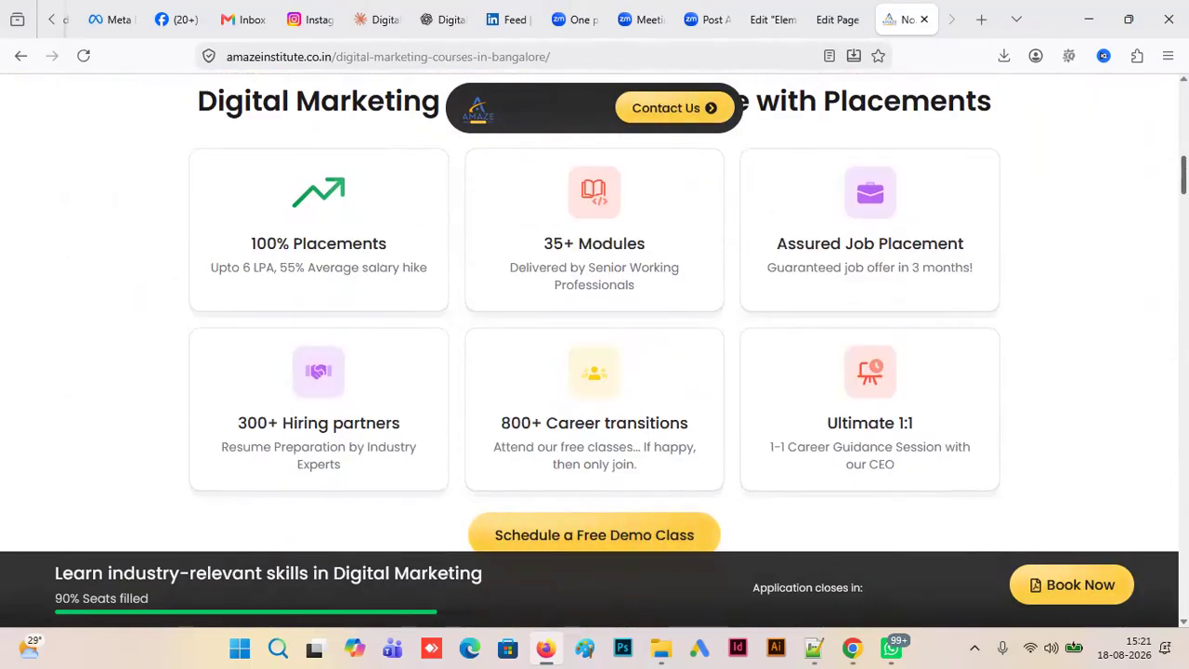
scroll(595, 353, down, 10)
drag(1183, 243, 1184, 101)
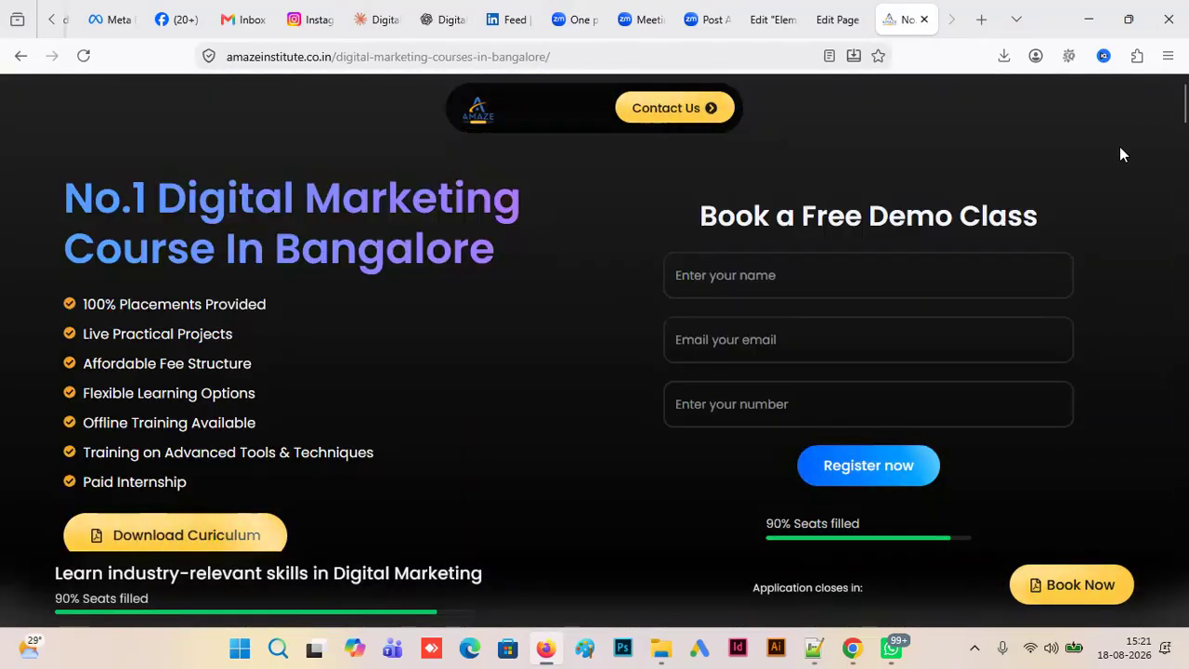
- Return to the Elementkits page in Elementor and insert the Call To Action – Section 19 block from the ElementsKit sections
click(836, 19)
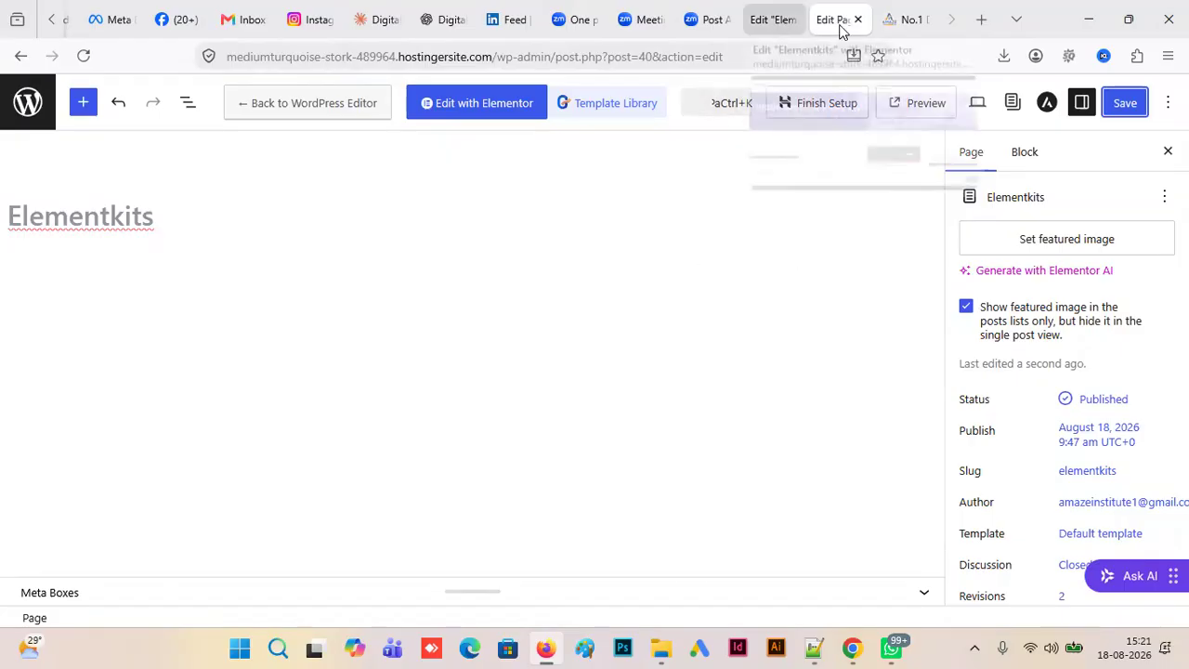
drag(838, 23, 770, 26)
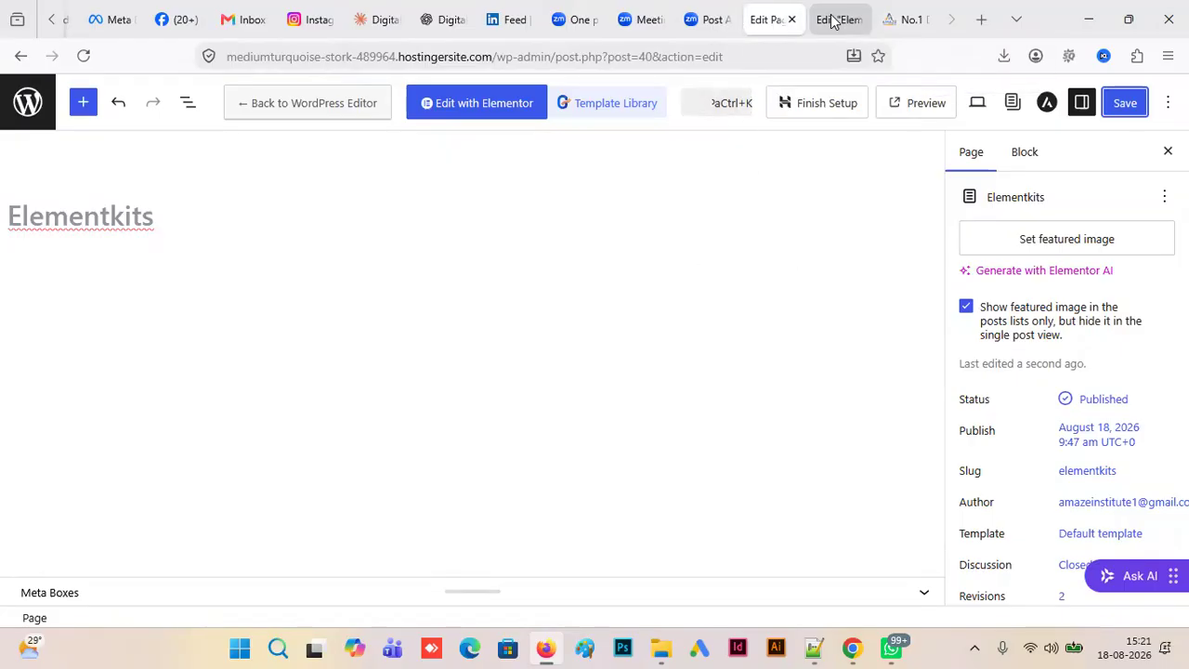
click(833, 21)
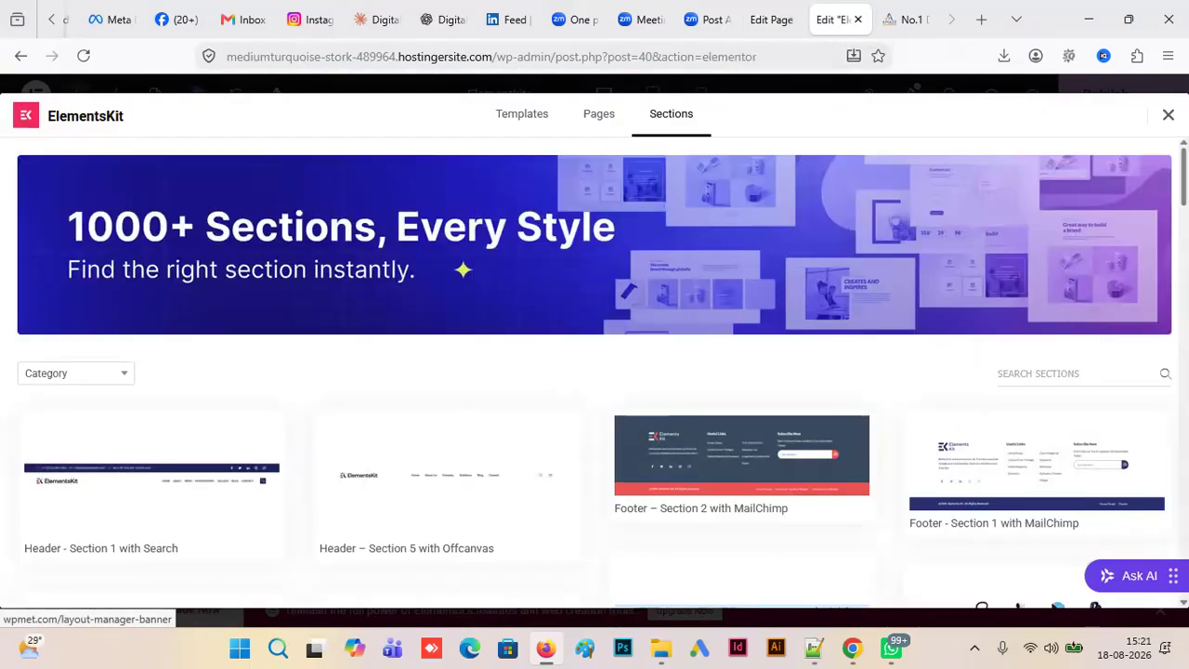
scroll(594, 372, down, 3)
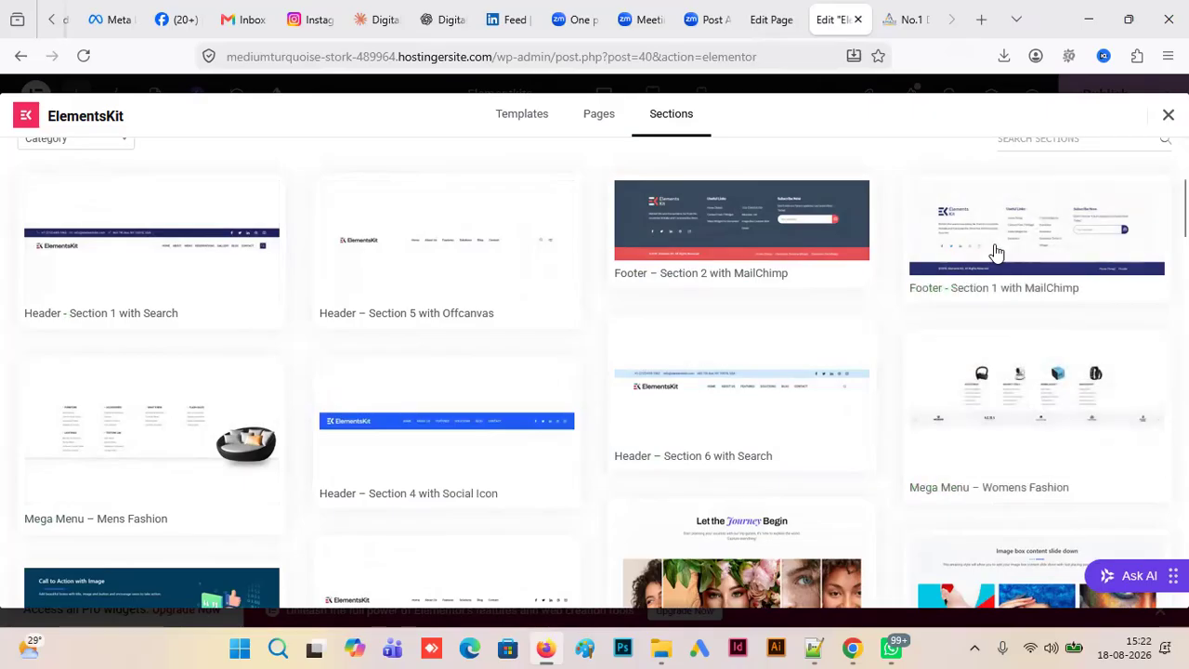
scroll(834, 475, down, 1)
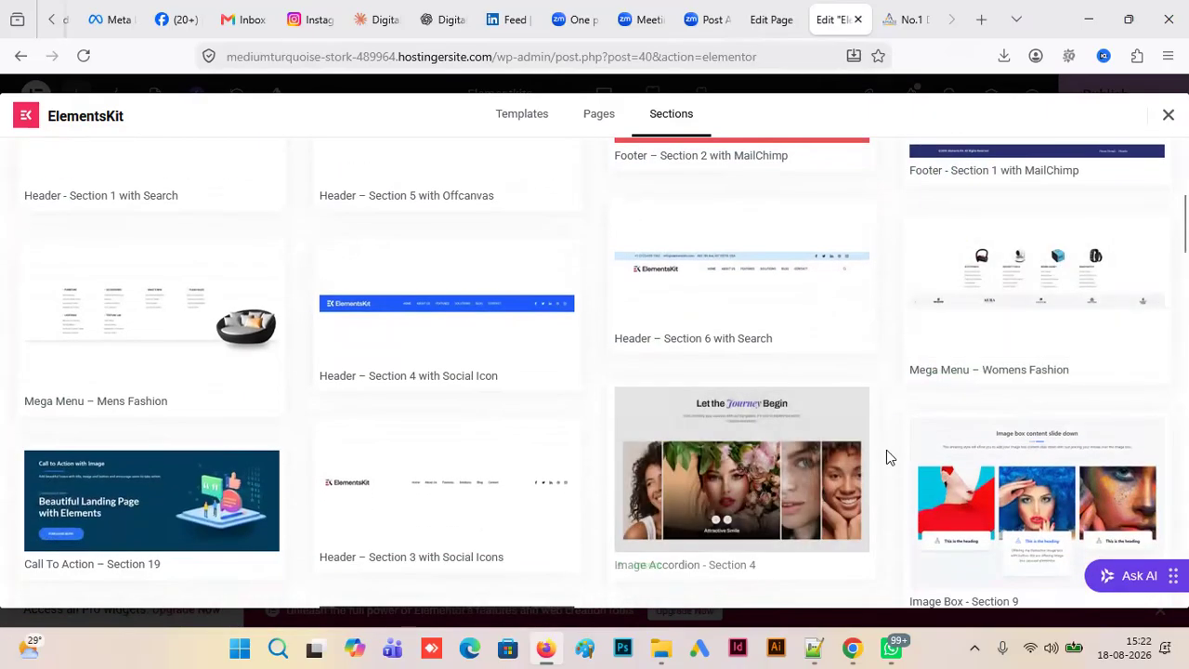
click(904, 25)
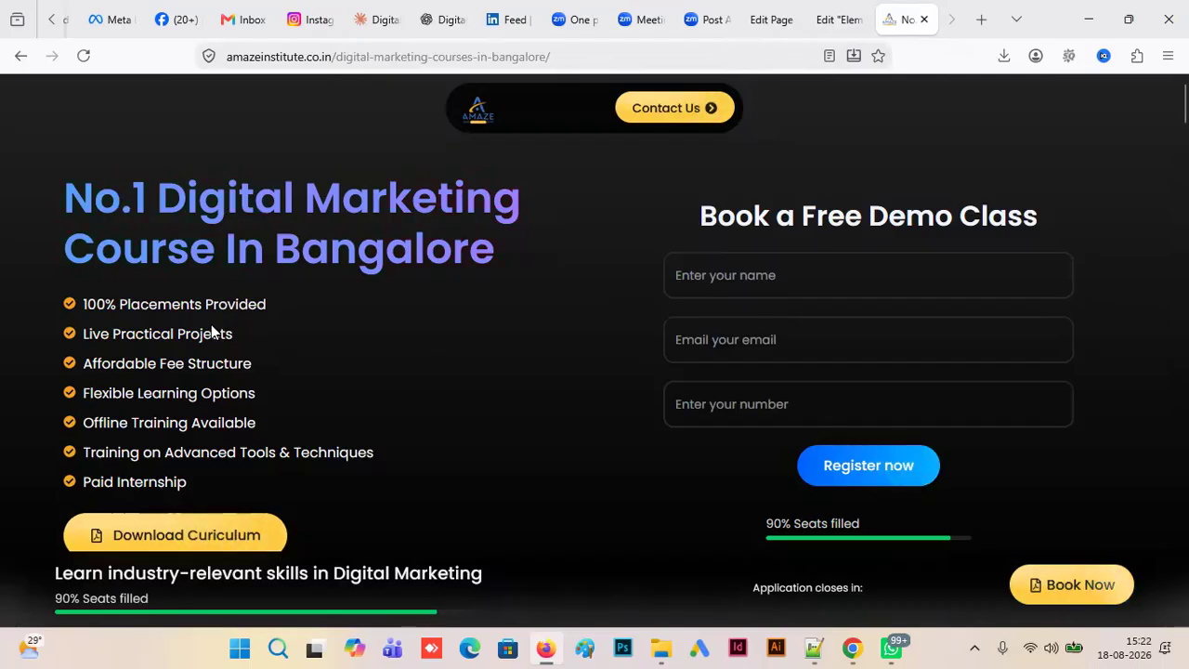
click(838, 22)
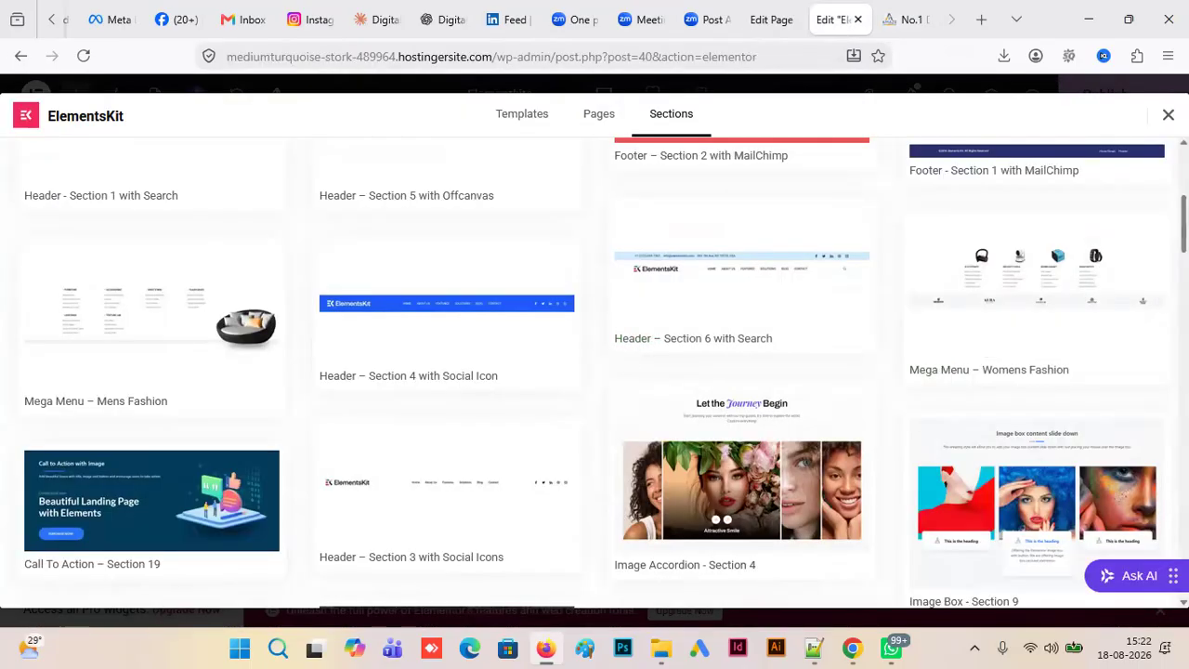
scroll(412, 324, down, 2)
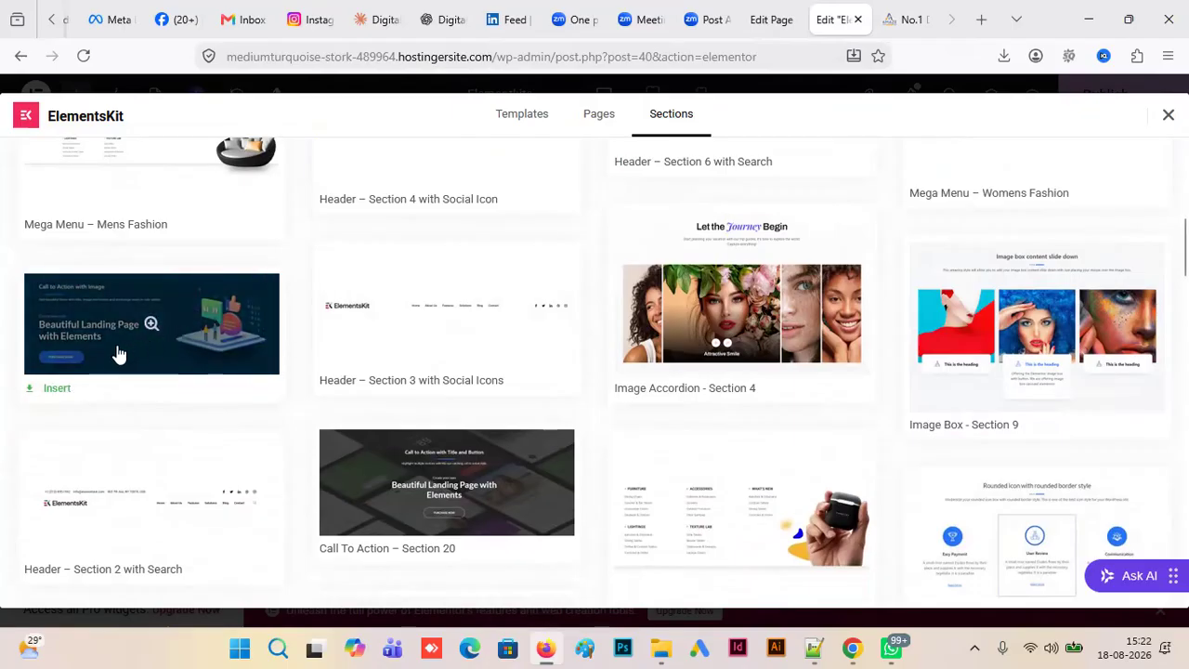
click(56, 389)
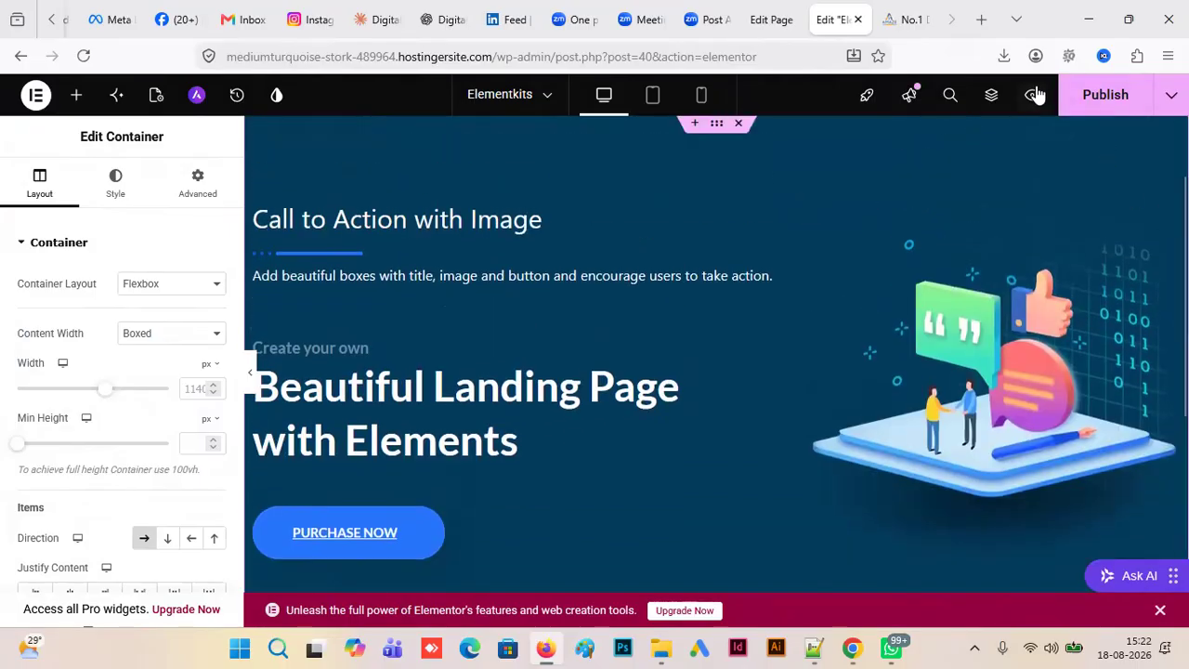
- Preview the Elementkits page with the inserted call-to-action section and return to the editor
click(1033, 96)
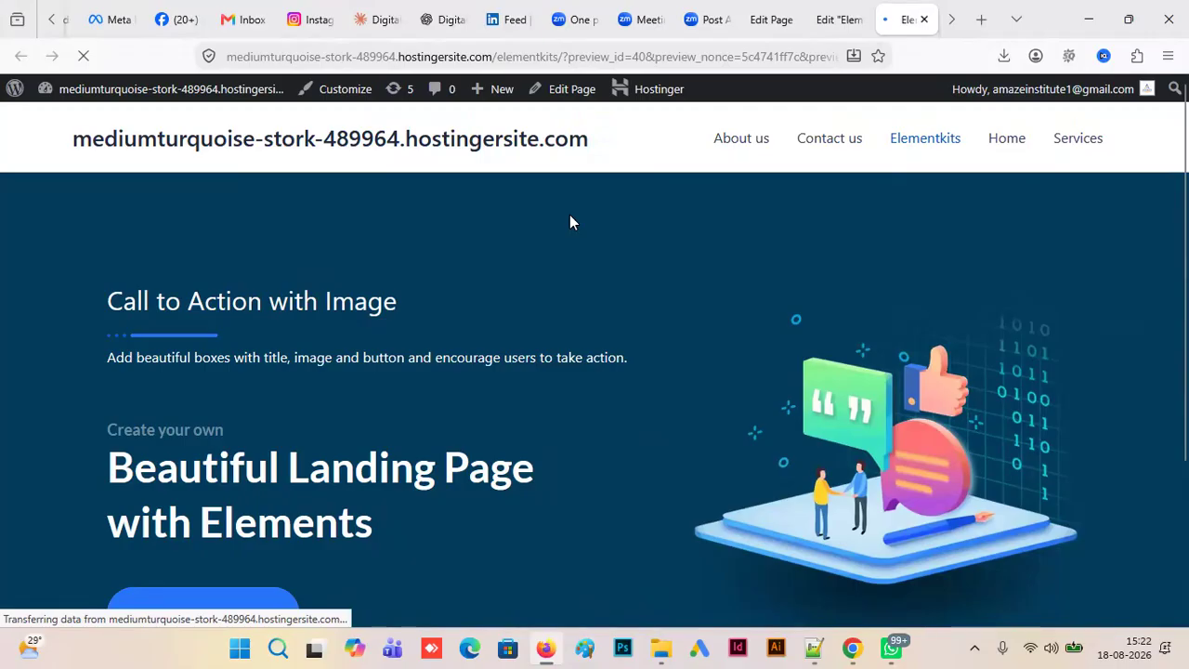
scroll(570, 222, down, 2)
scroll(594, 363, up, 2)
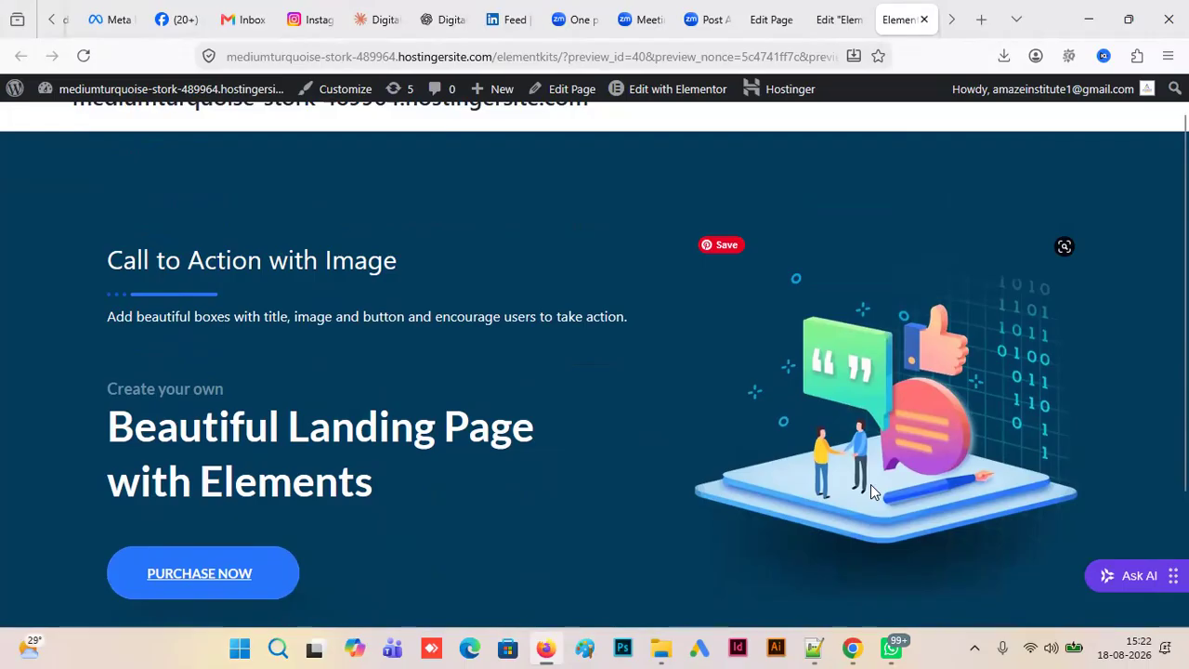
click(835, 23)
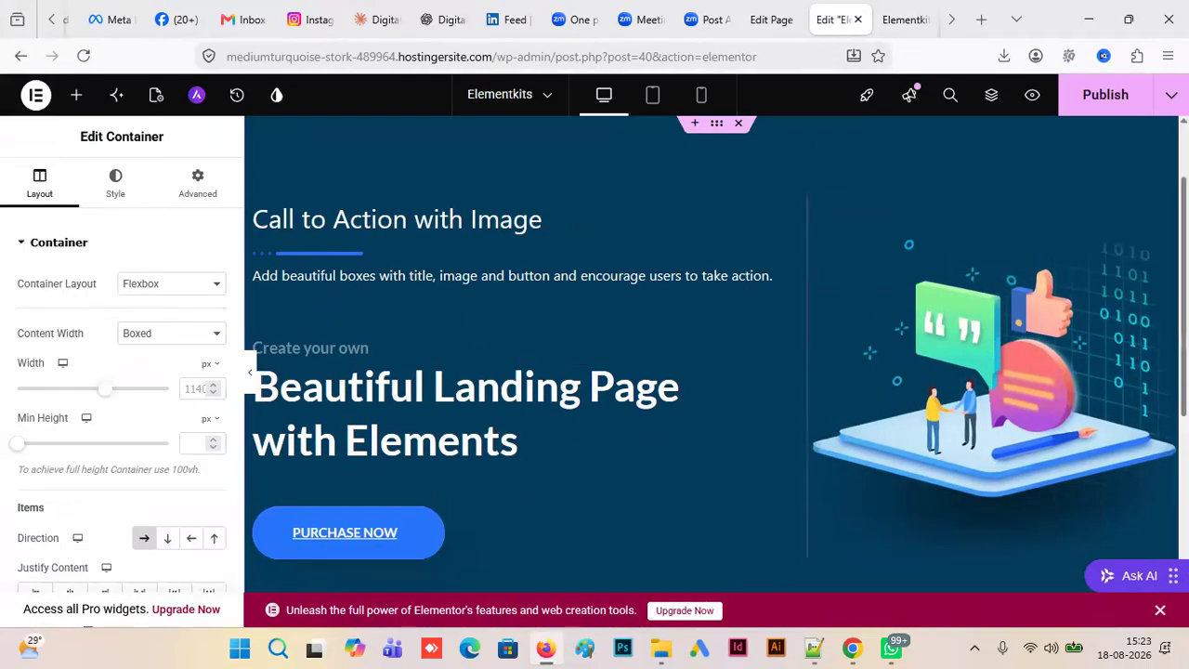
- Set the call-to-action container's background color to near-black #050505, using the Digital Marketing landing page as the color reference
scroll(780, 278, up, 2)
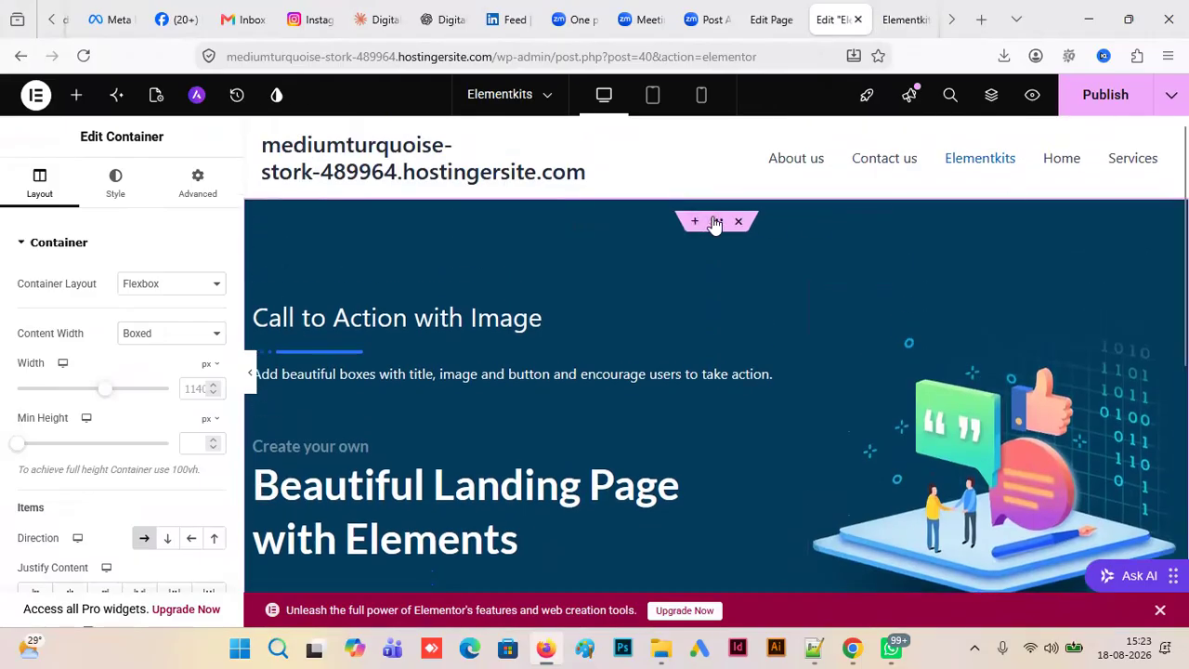
click(132, 189)
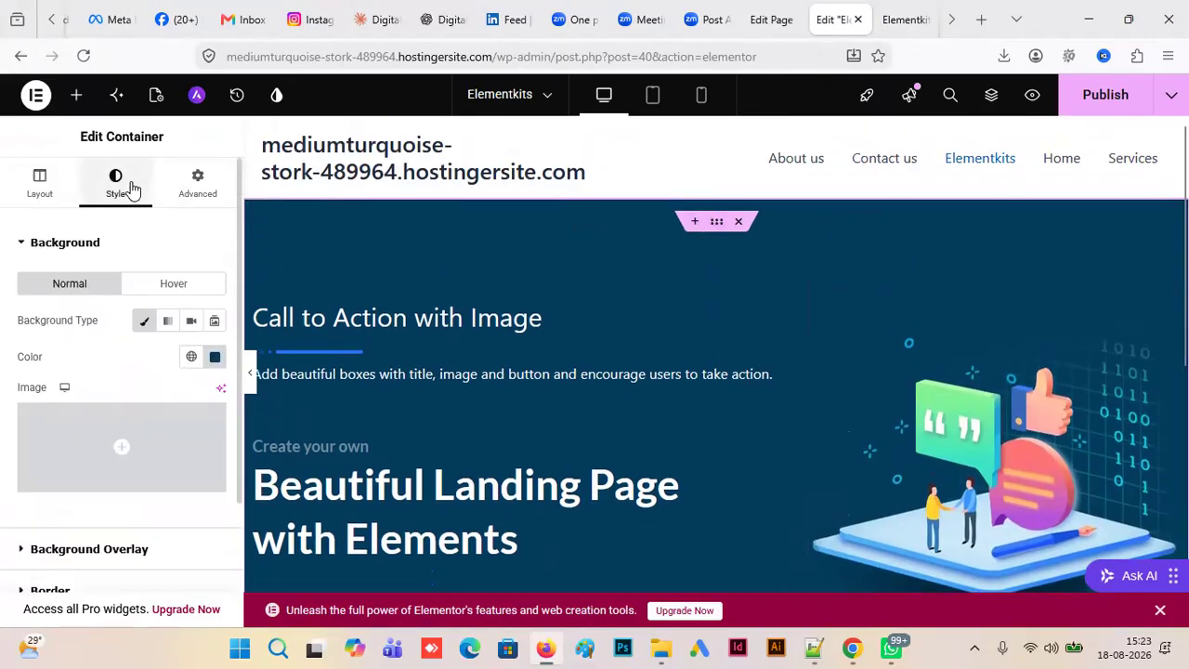
click(903, 20)
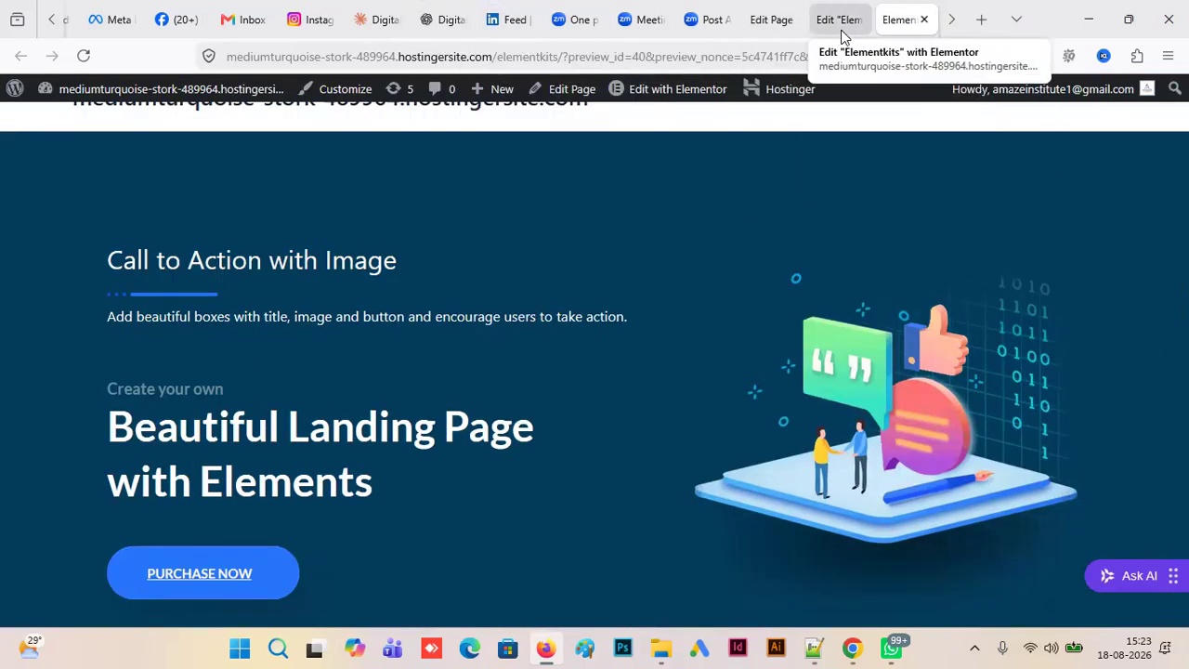
click(841, 22)
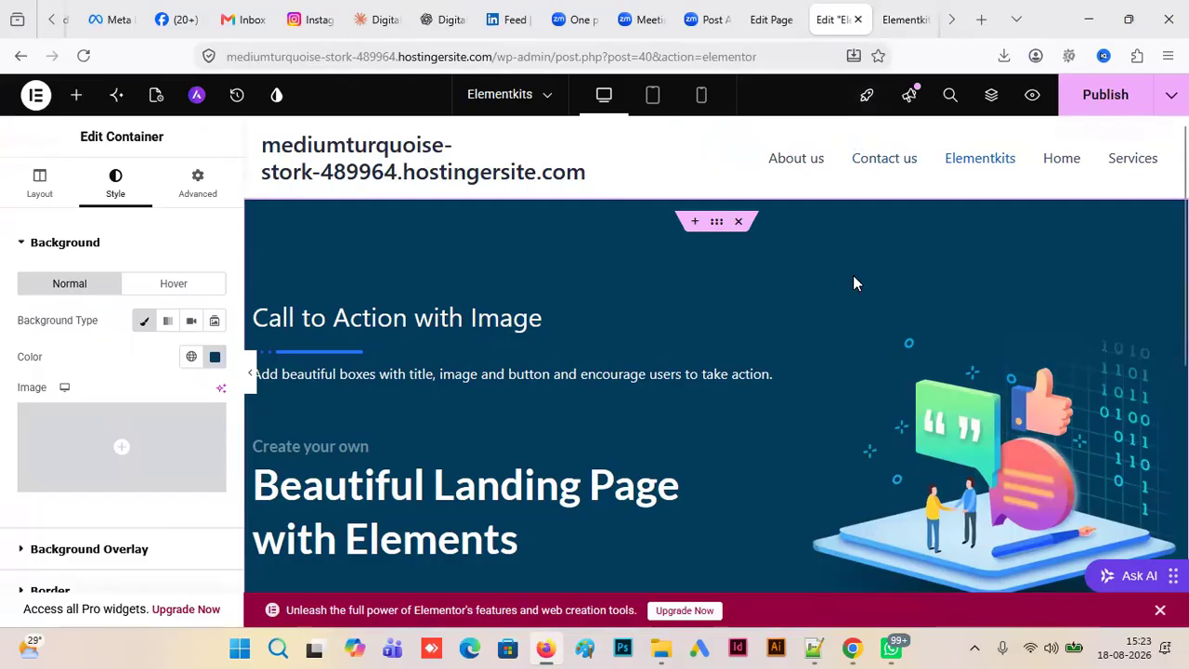
click(855, 648)
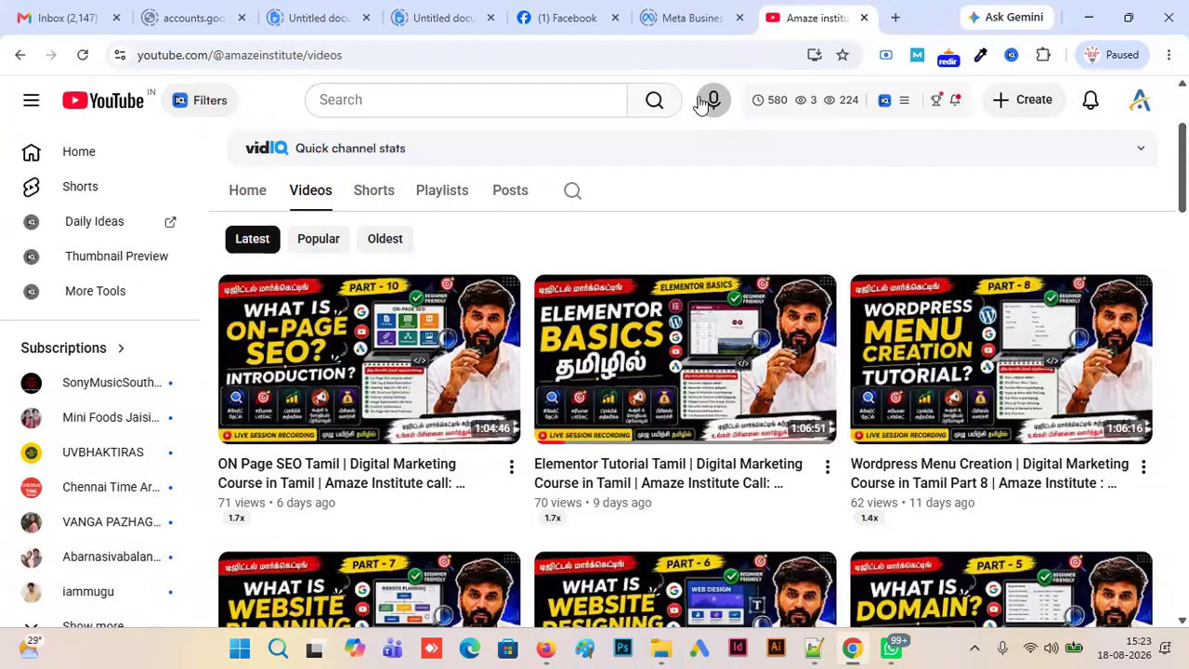
key(alt+Tab)
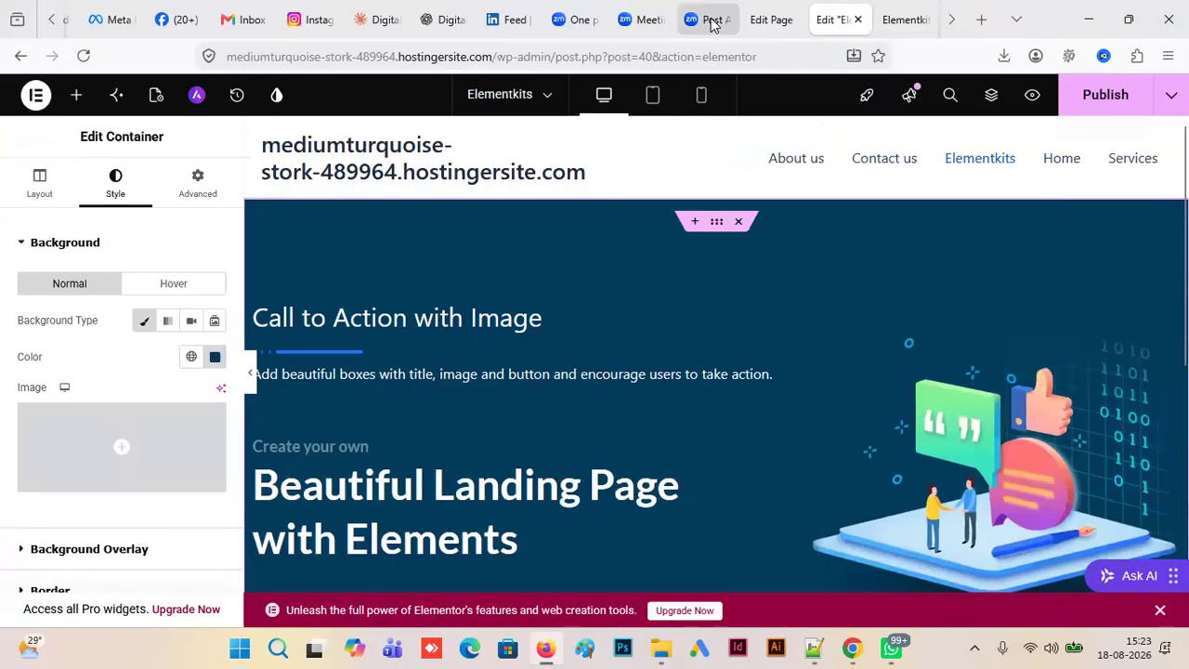
click(953, 19)
click(912, 22)
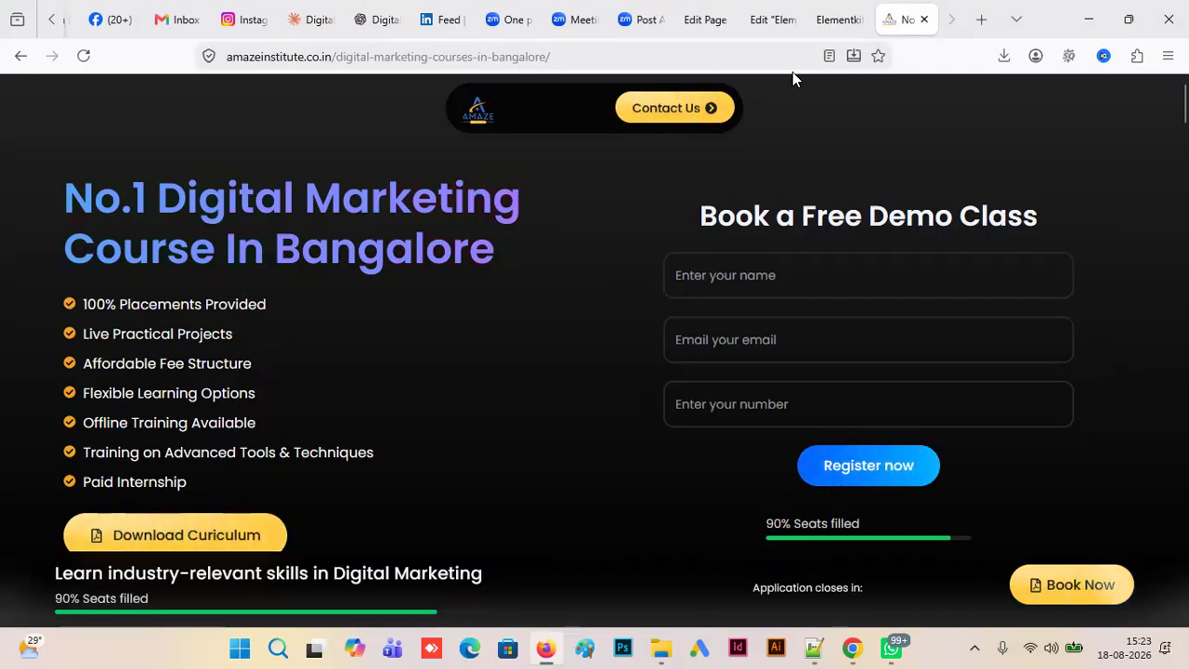
click(832, 22)
click(778, 24)
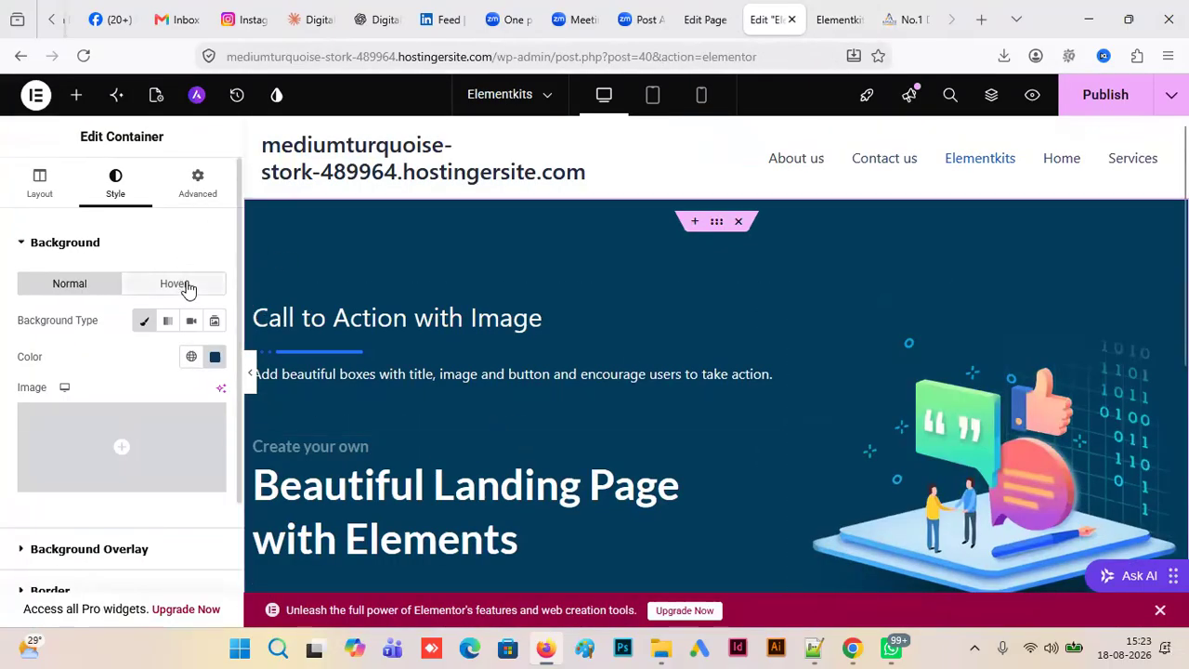
click(214, 357)
drag(185, 234, 119, 258)
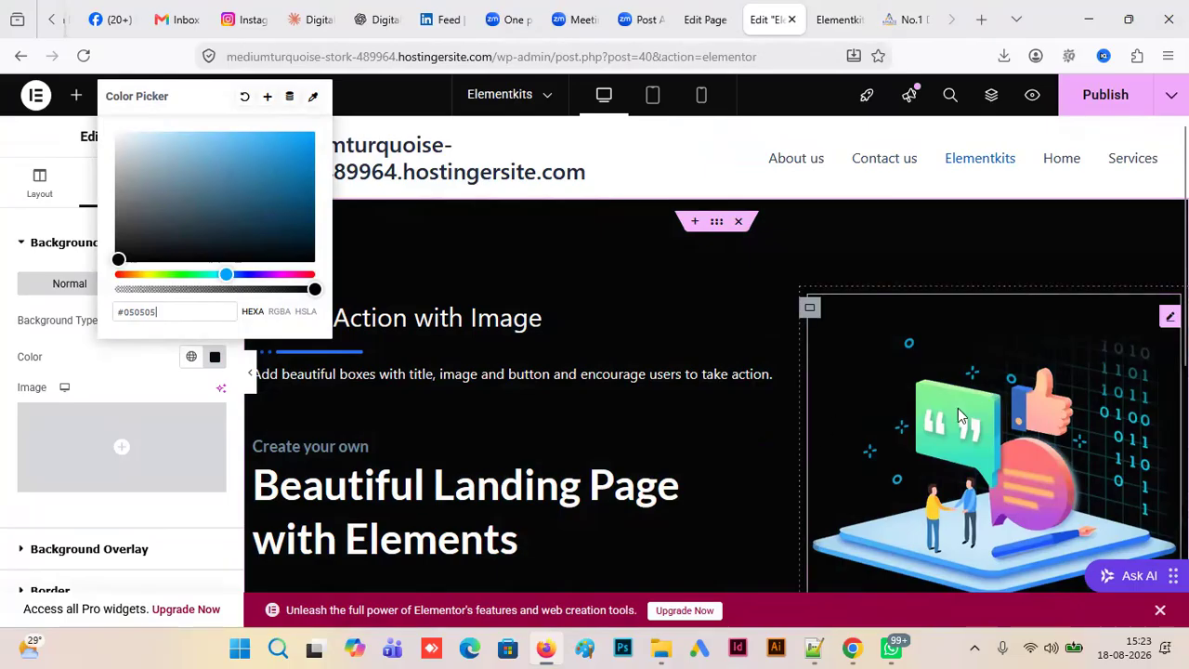
- Open the settings of the "Call to Action with Image" heading and compare it with the main headline on the reference landing page
click(611, 332)
click(631, 311)
click(838, 19)
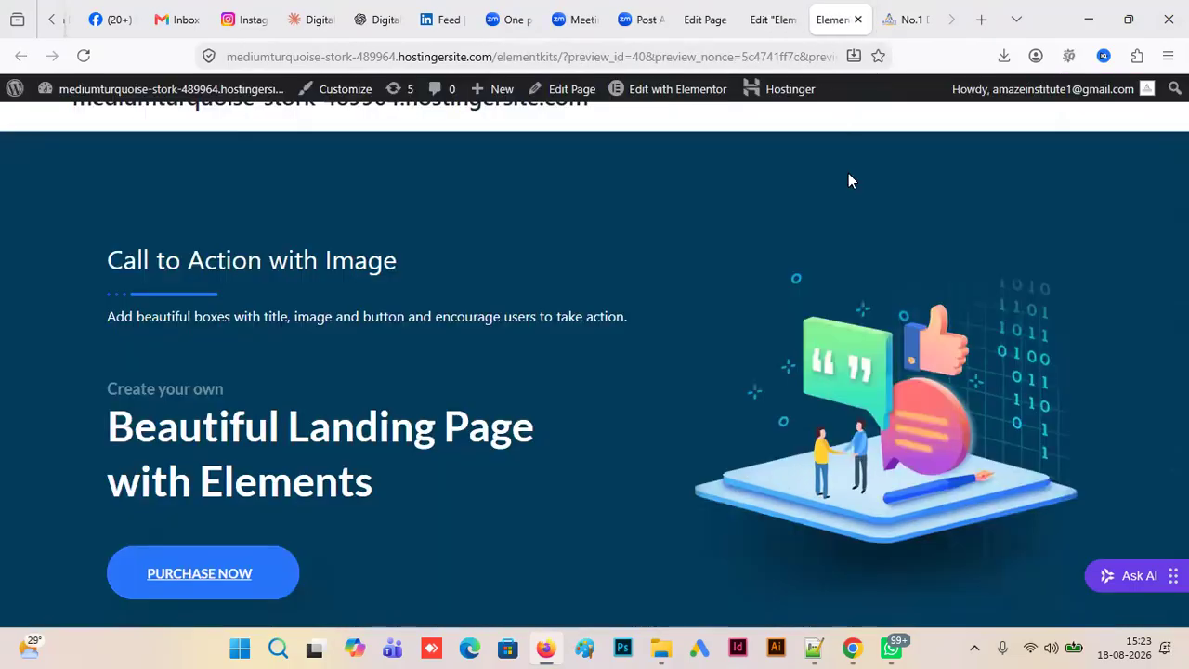
click(906, 19)
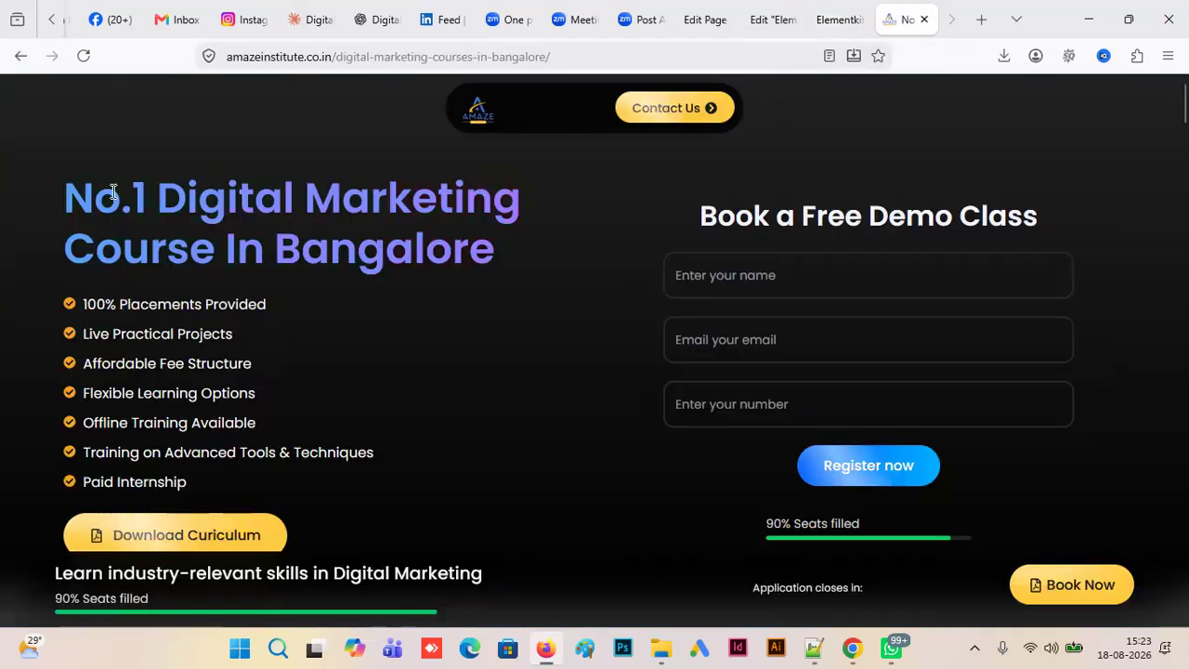
triple_click(243, 213)
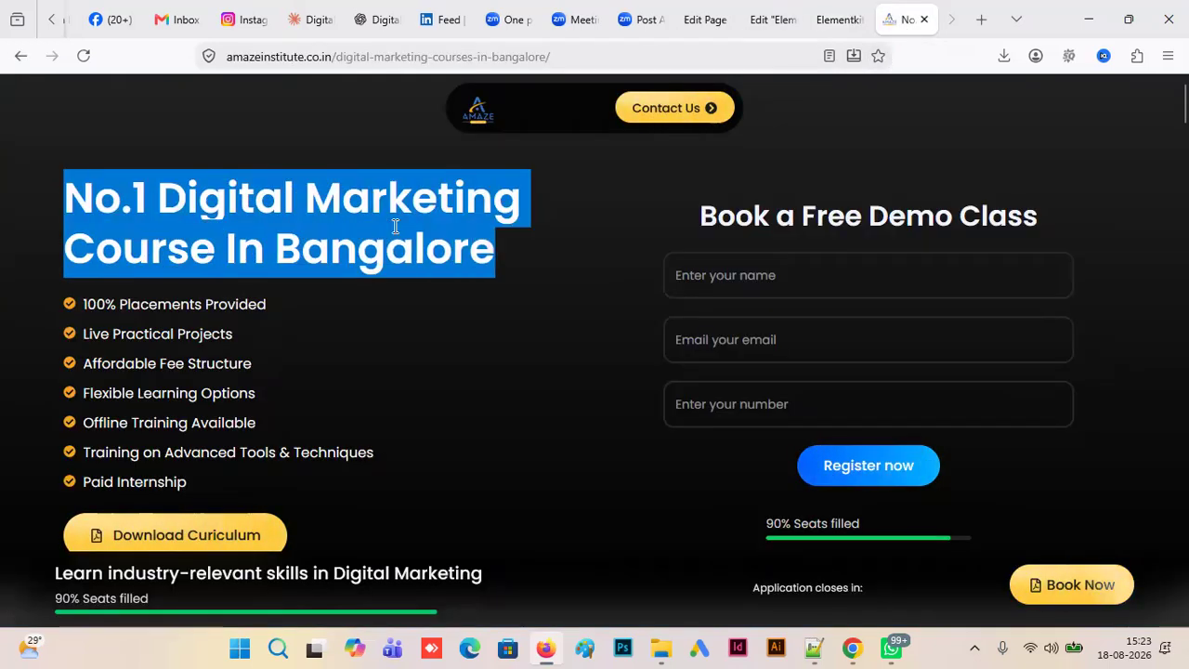
click(774, 19)
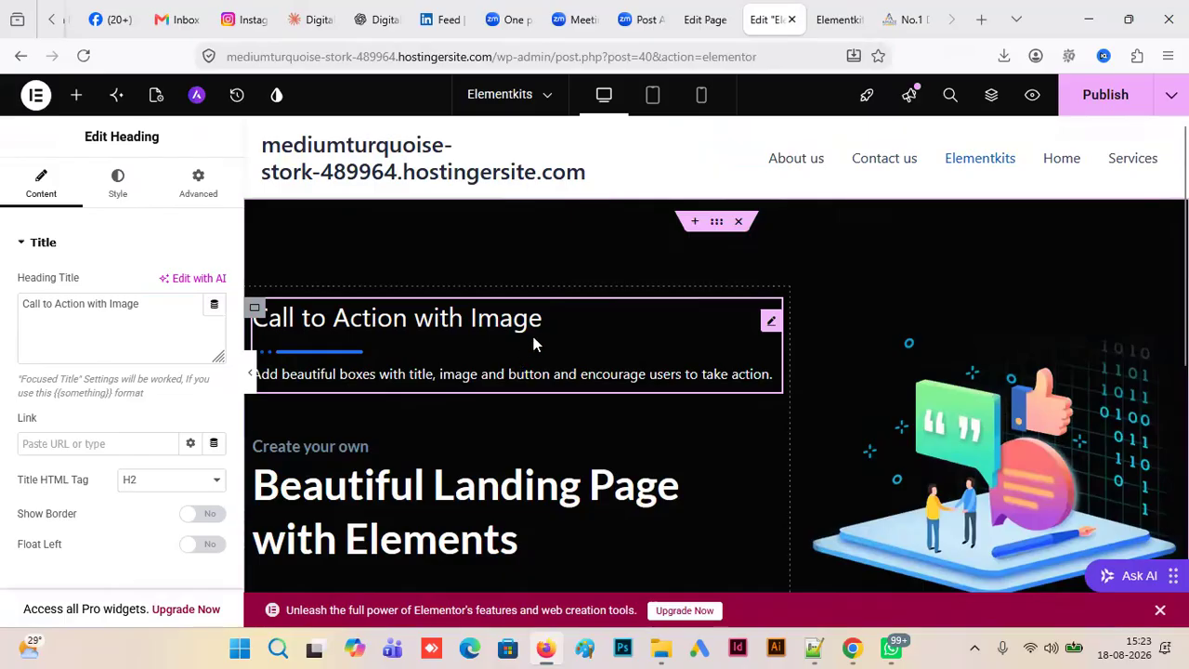
click(911, 21)
click(185, 229)
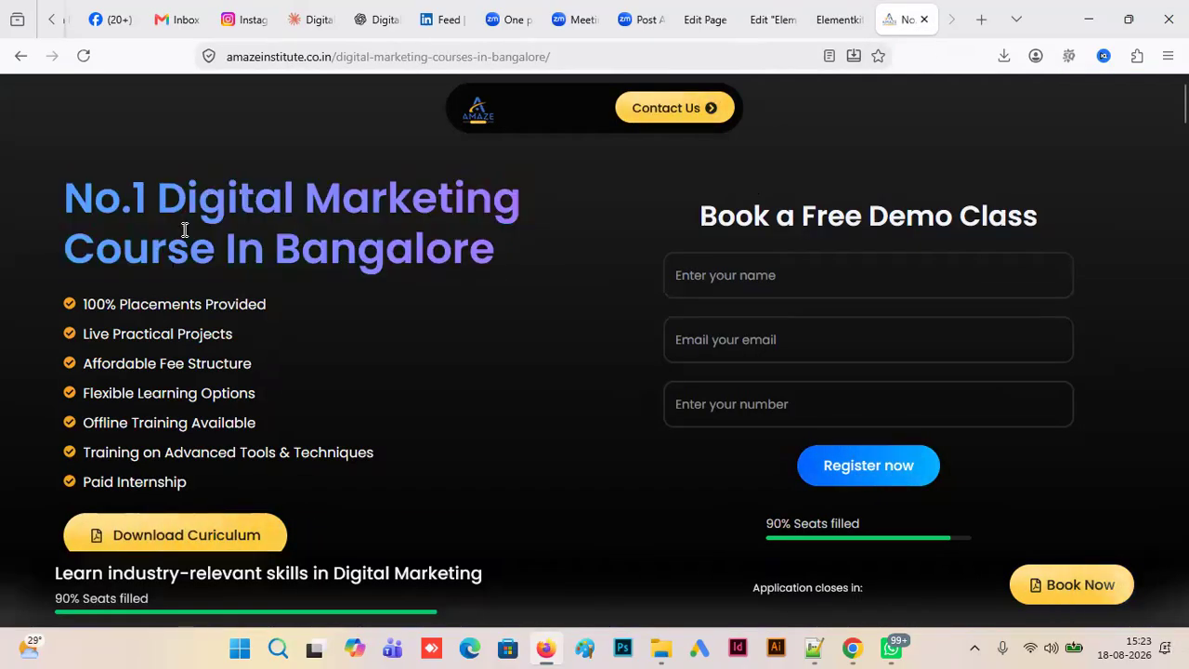
click(770, 22)
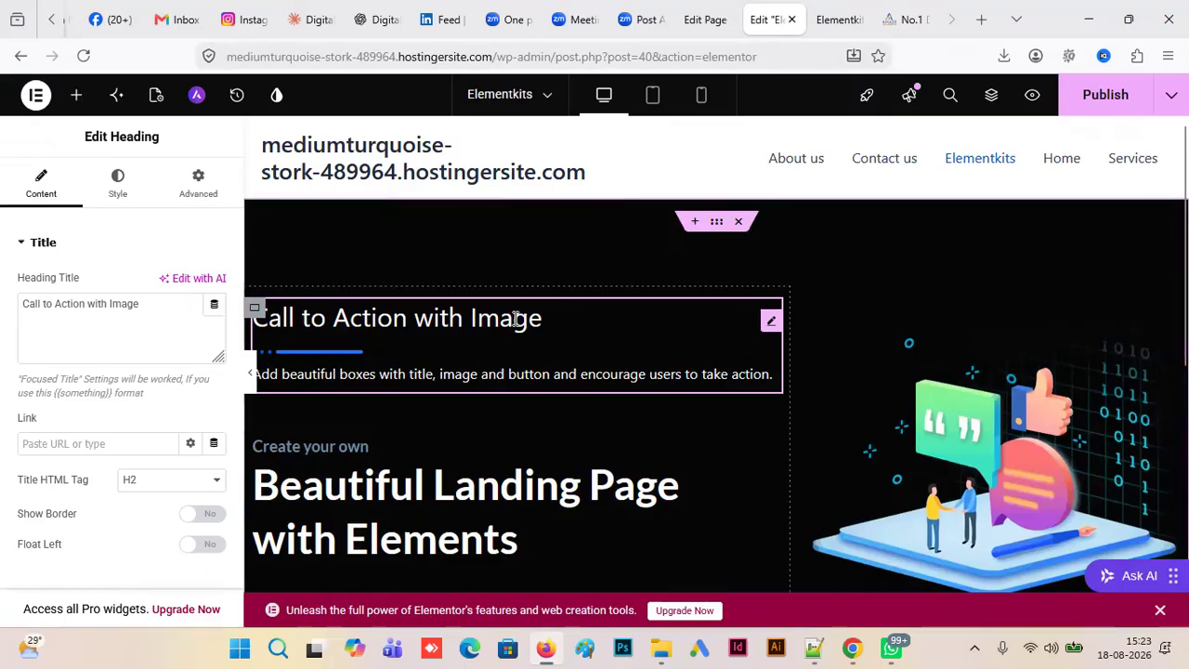
- Copy the reference page's headline and replace the call-to-action heading title with "No.1 Digital Marketing Course In Bangalore"
click(906, 20)
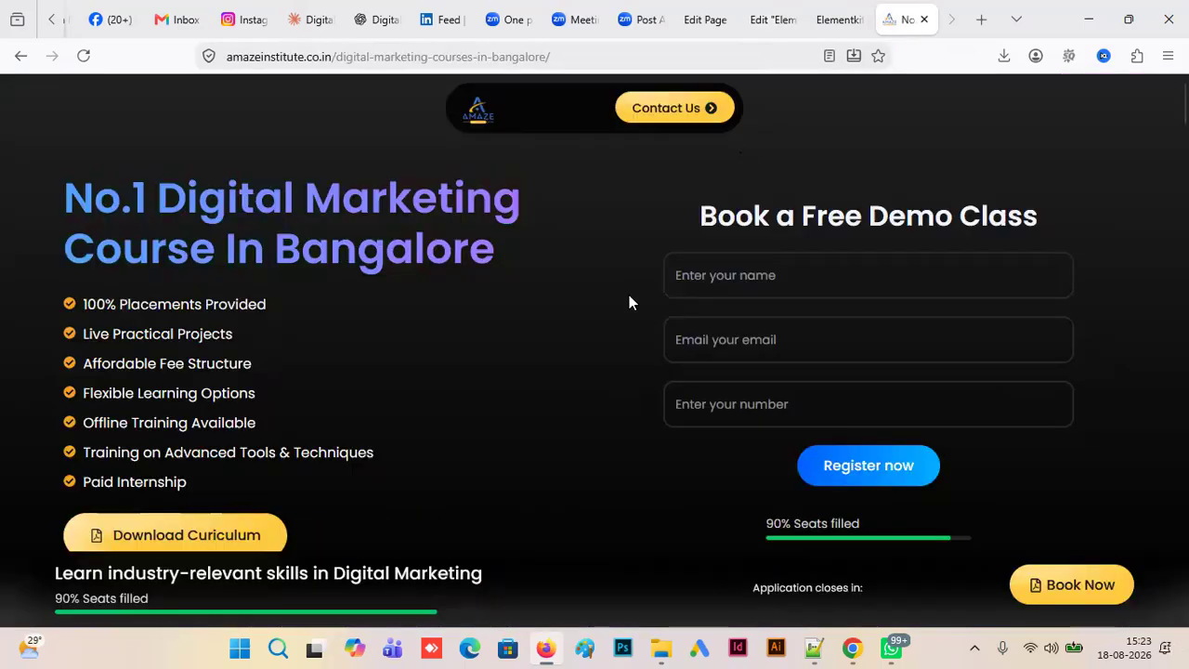
drag(510, 251, 64, 194)
key(ctrl+c)
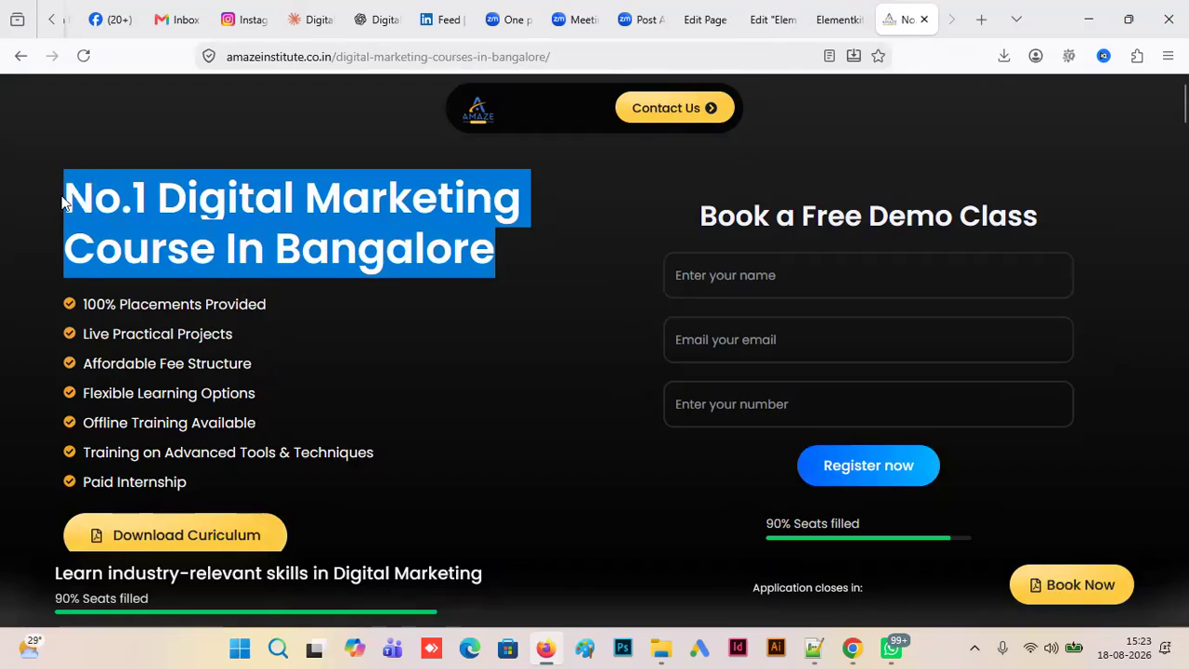
click(770, 20)
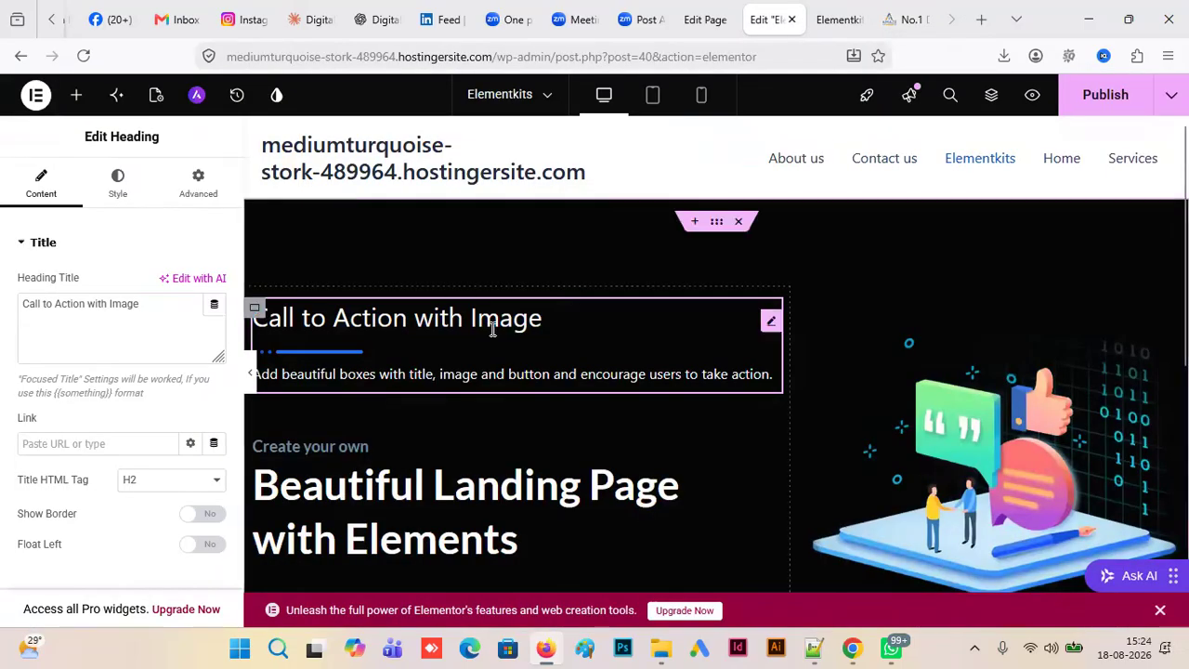
drag(170, 318, 9, 311)
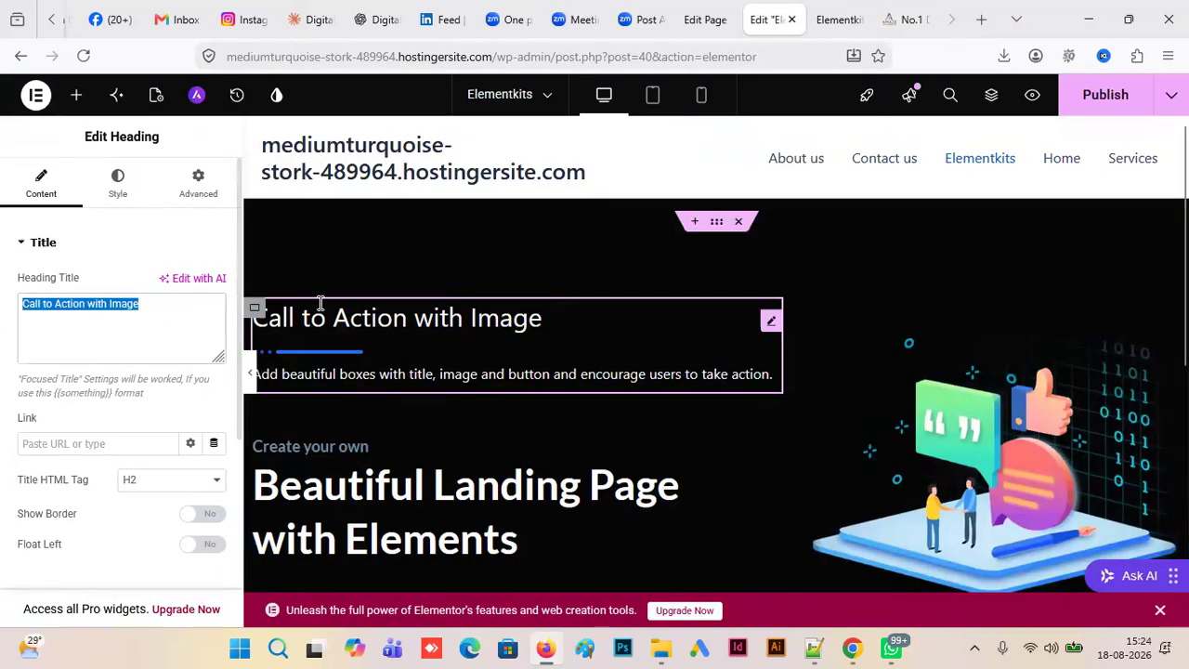
key(ctrl+v)
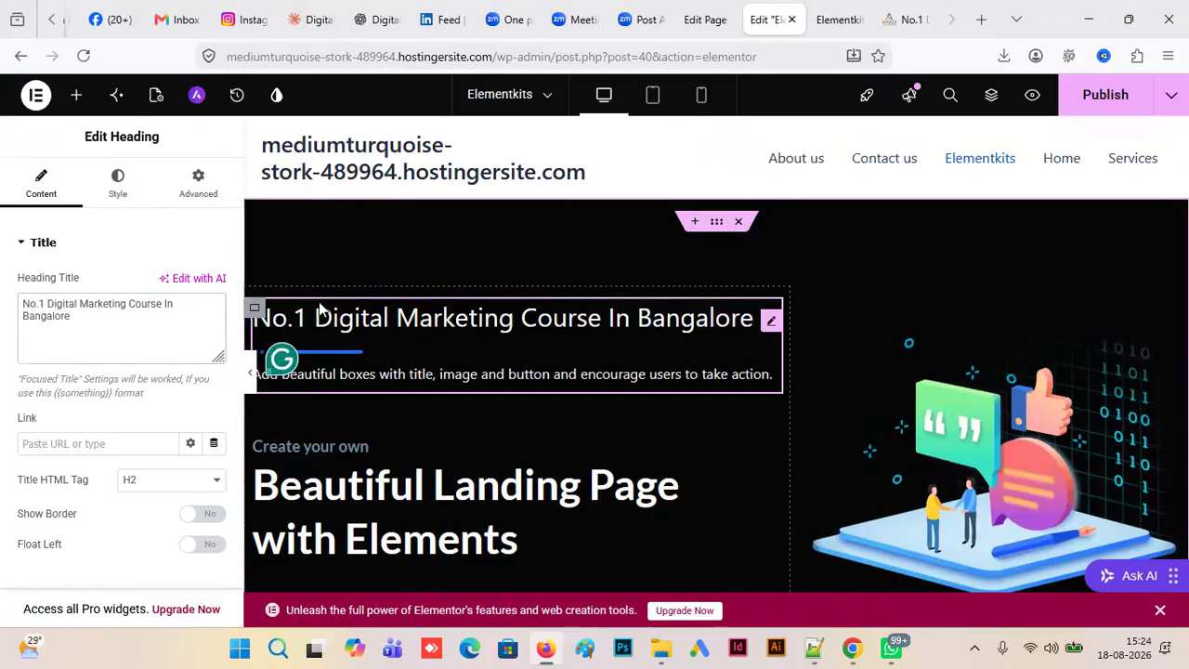
- Check the headline's styling on the reference landing page again and return to the heading in the Elementor editor
click(905, 19)
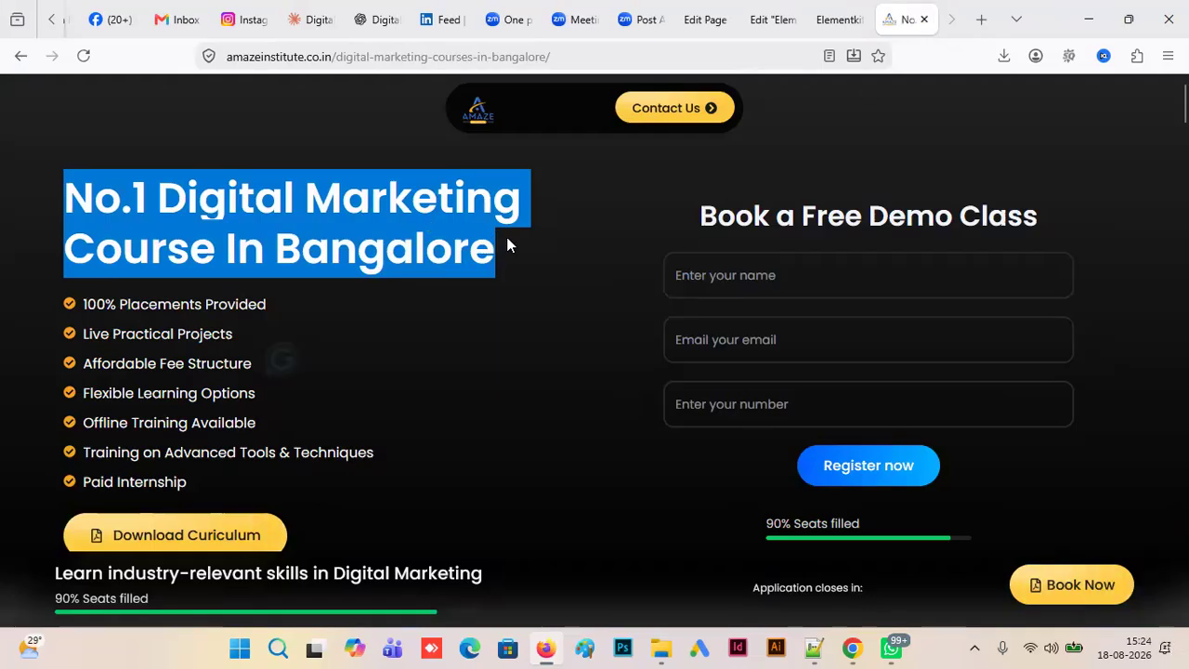
click(511, 246)
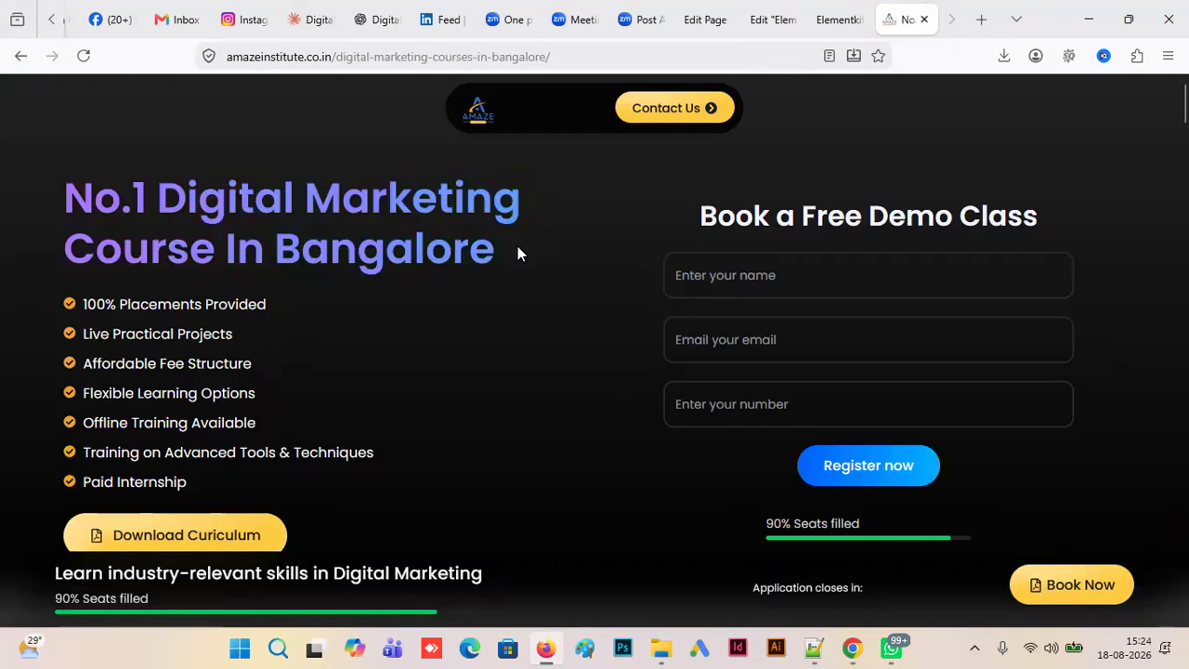
click(836, 26)
click(770, 26)
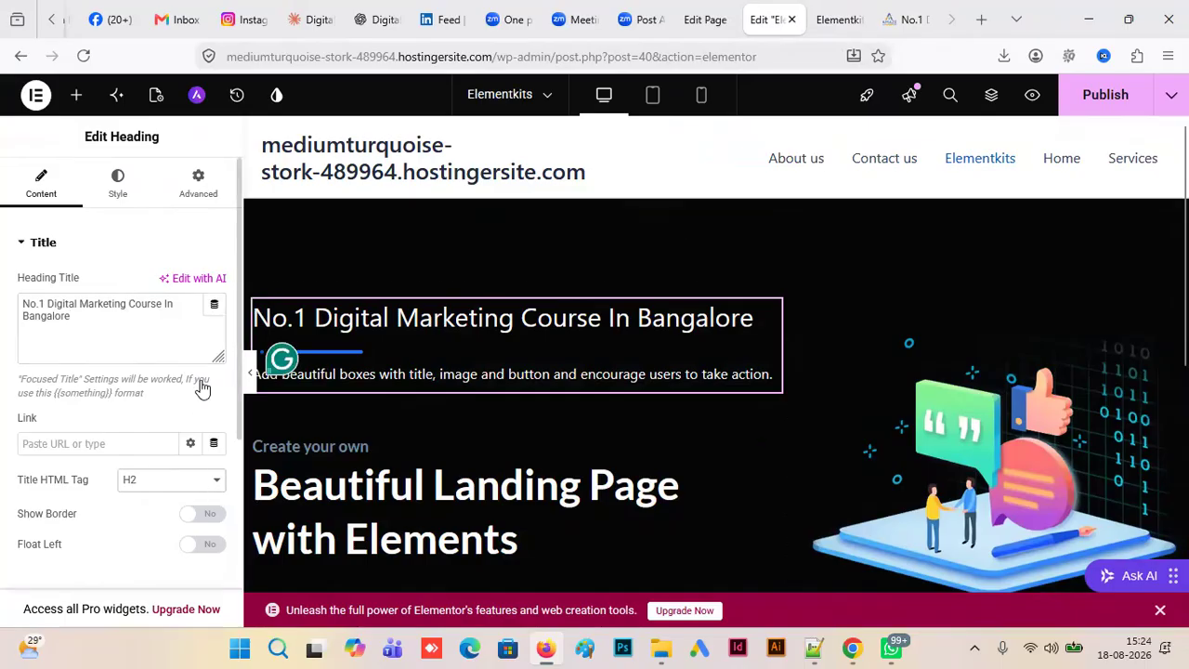
- Set the call-to-action heading's title HTML tag to H1
click(216, 479)
click(144, 297)
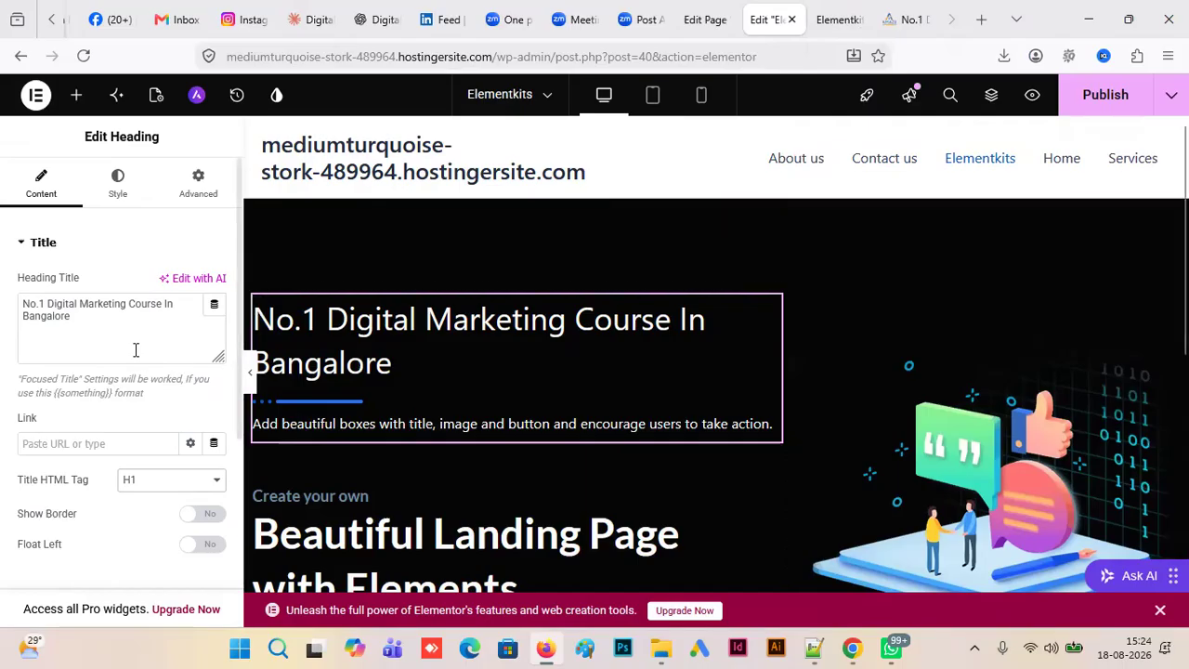
- Try wrapping "Digital Marketing" in the heading title in curly braces as focused text, and remove the braces again
click(47, 303)
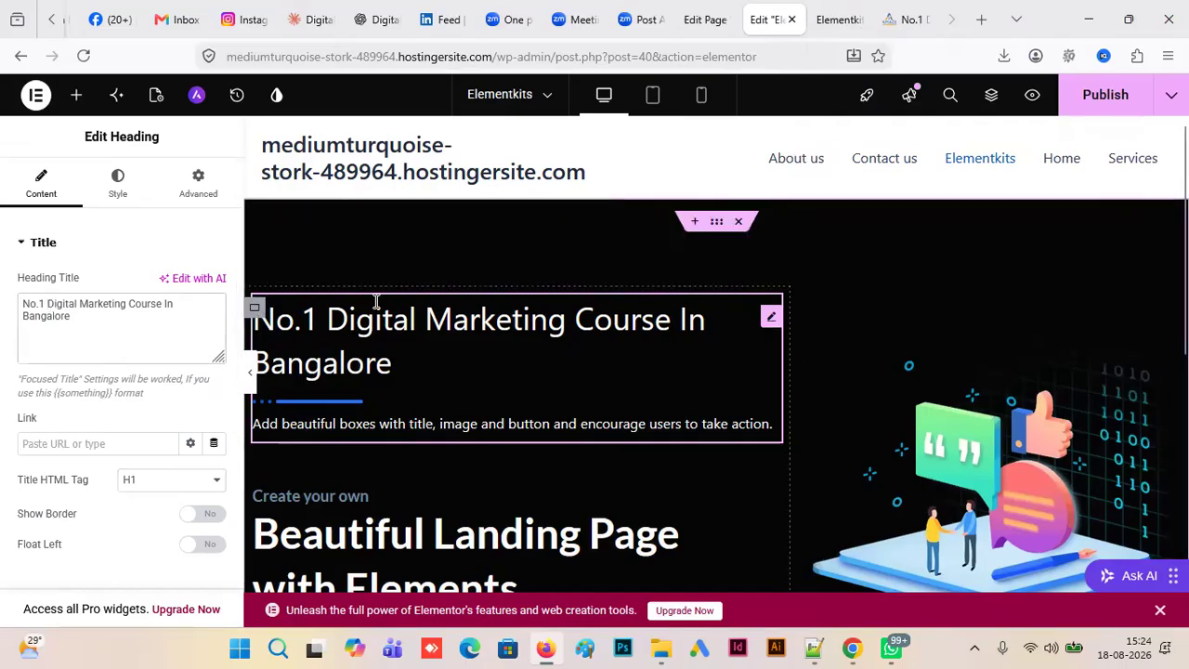
text({{)
key(BackSpace)
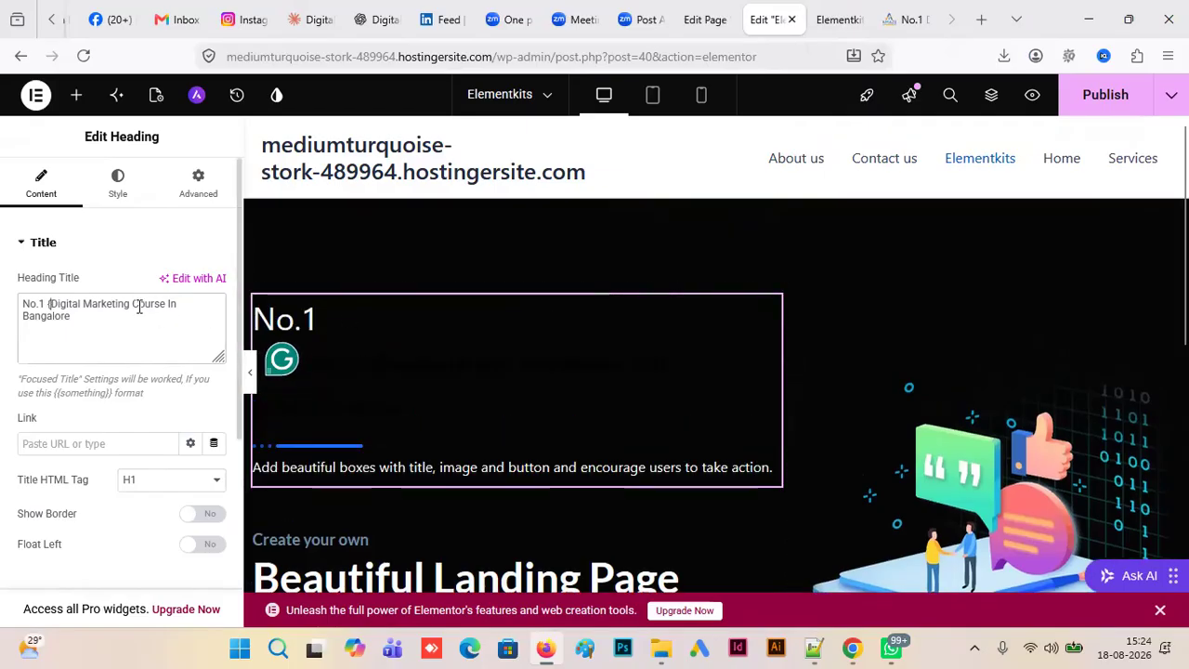
click(130, 303)
text(})
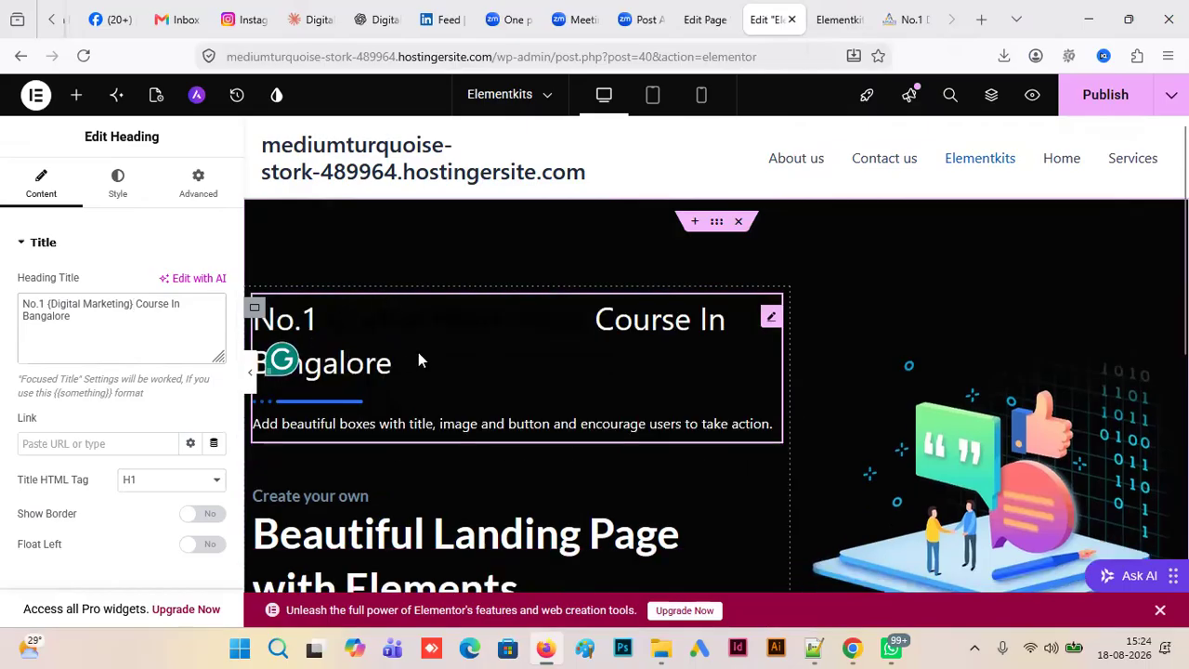
drag(584, 322, 390, 326)
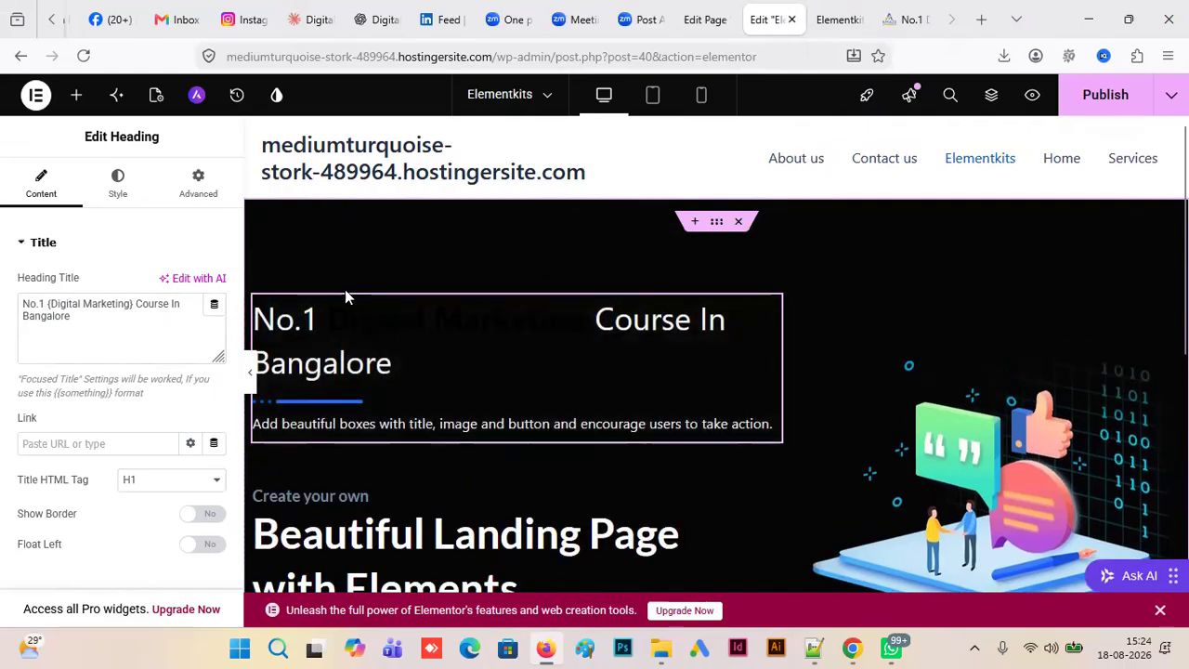
click(58, 304)
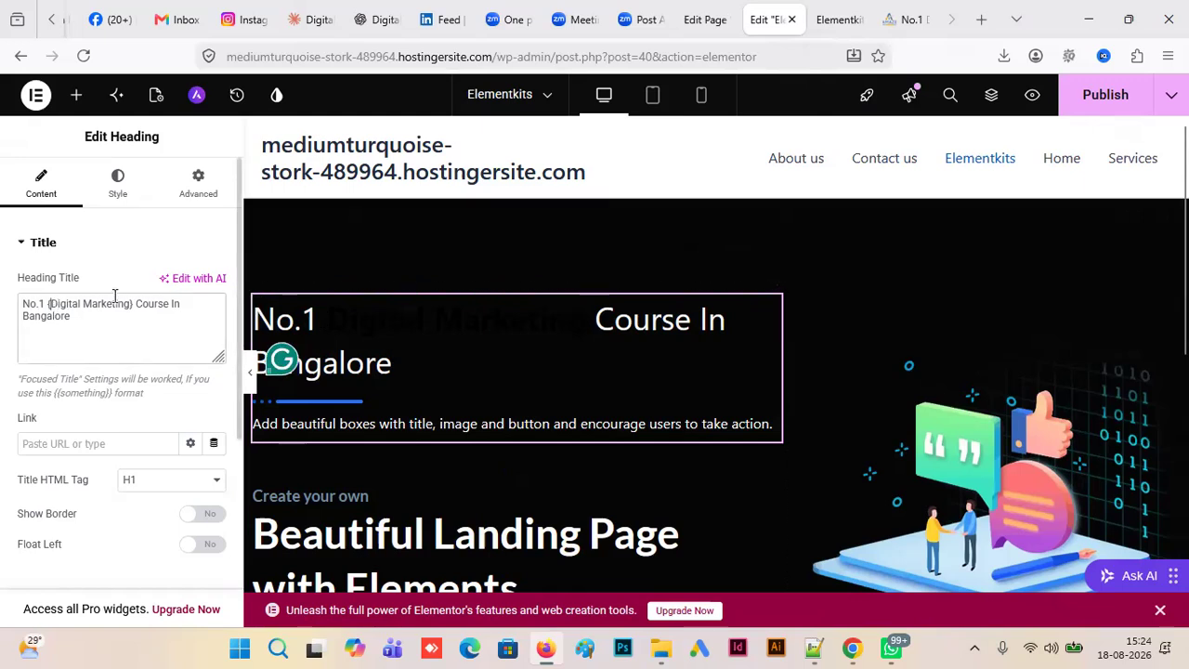
key(BackSpace)
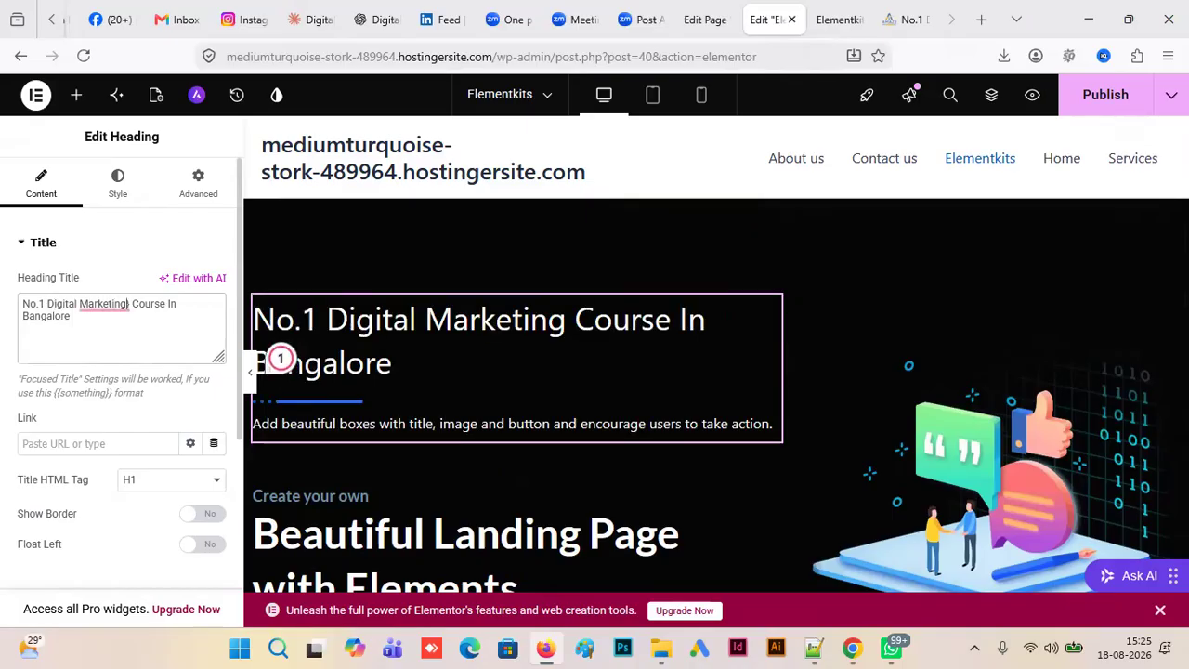
key(BackSpace)
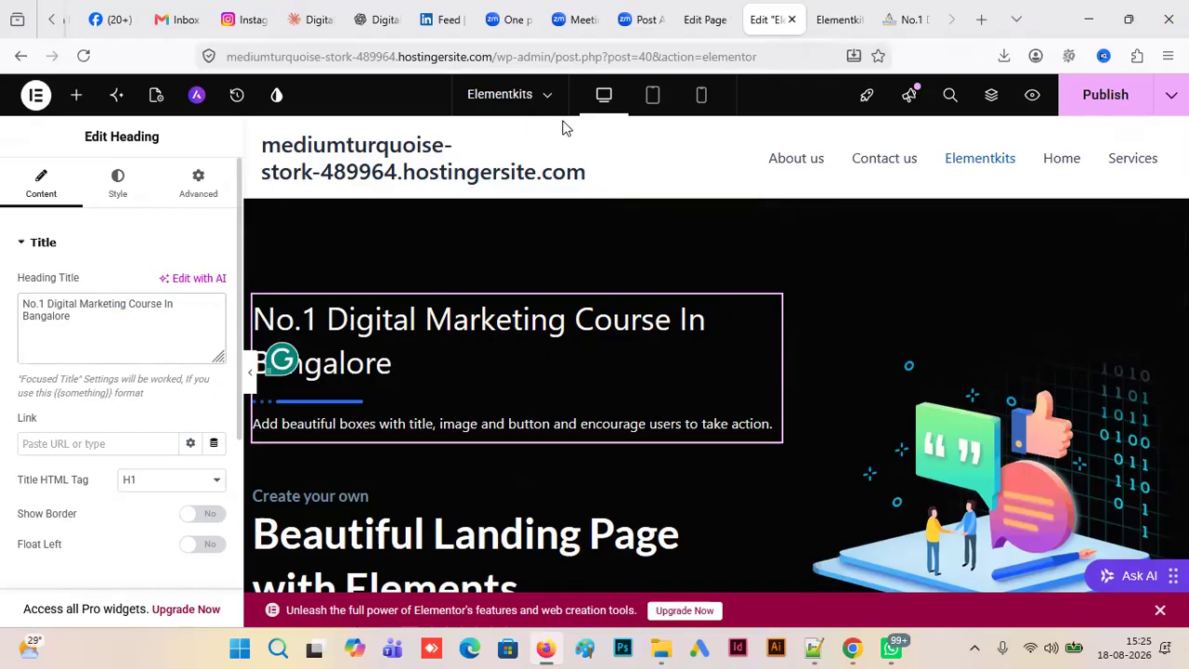
- Check the line break in the reference page's headline and insert <br> before "Course In Bangalore" in the heading title
click(906, 19)
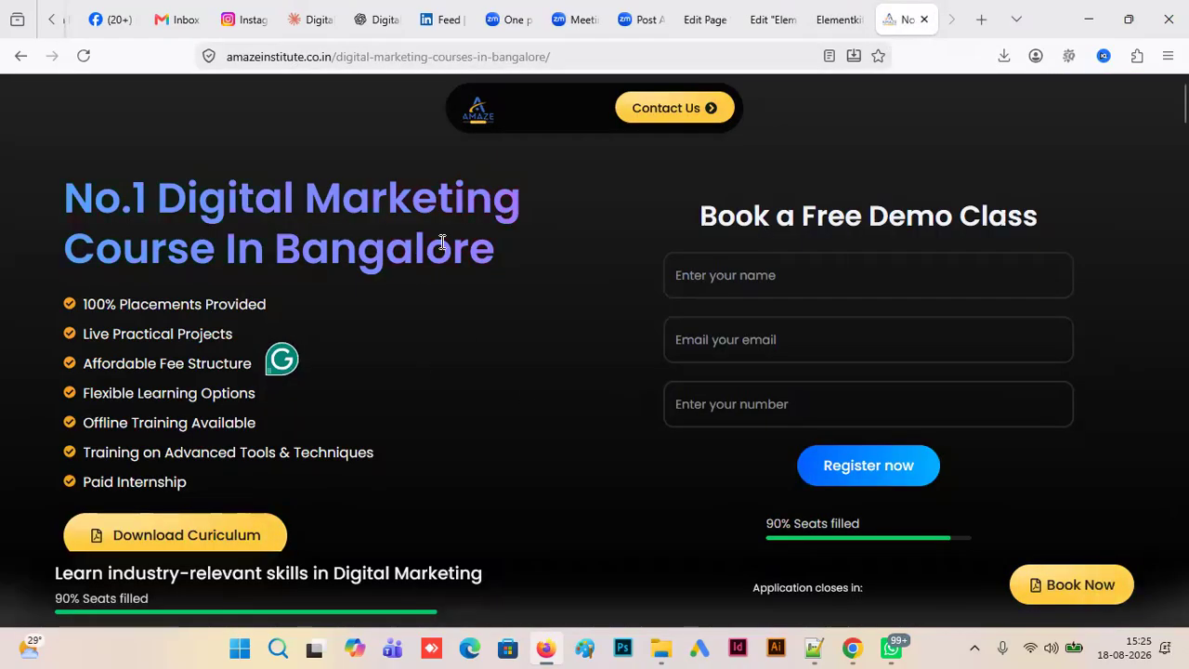
click(770, 19)
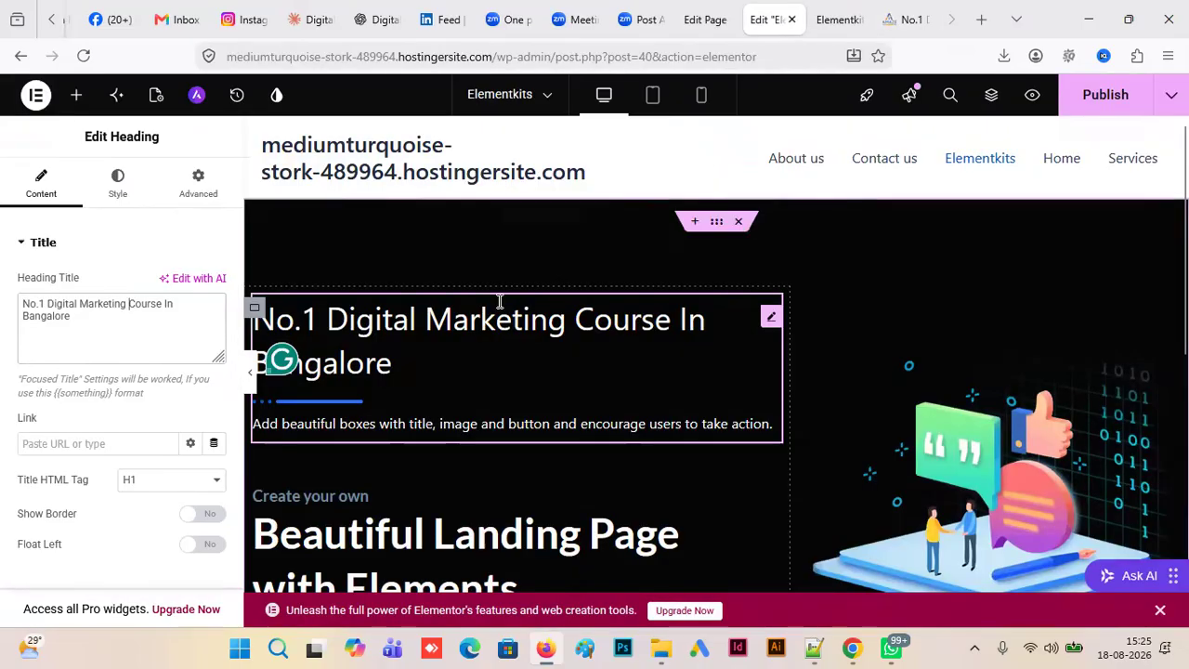
text(<br>)
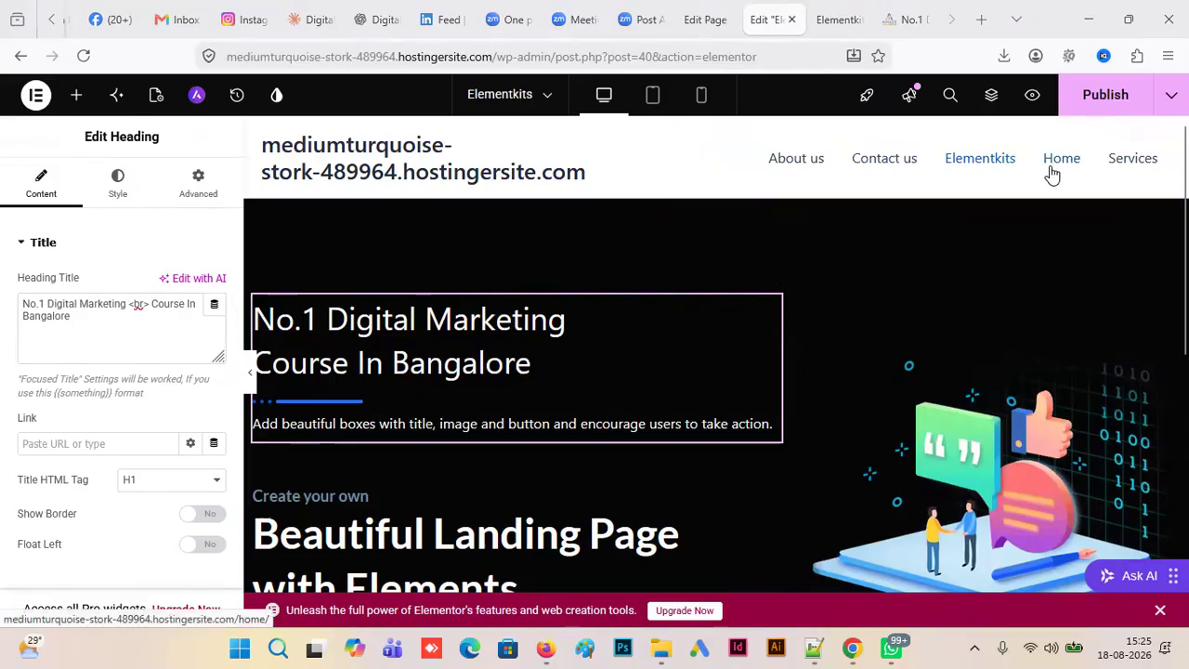
- Publish the Elementkits page, preview the two-line heading on the site, and return to the Elementor editor
click(1105, 95)
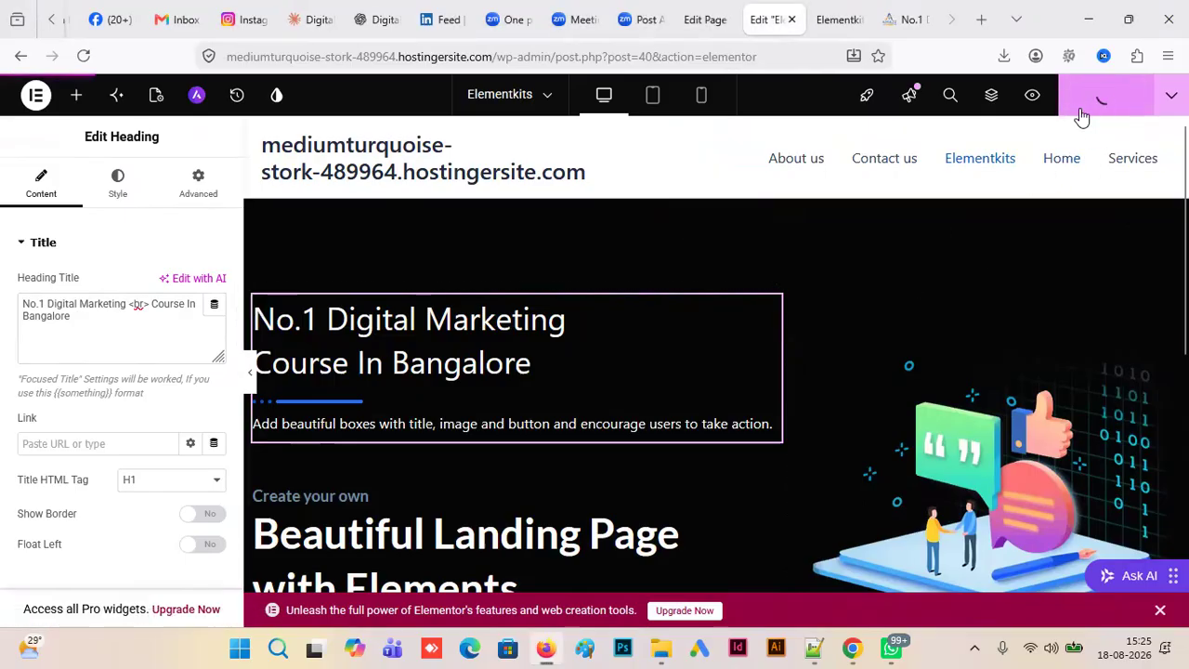
click(1028, 98)
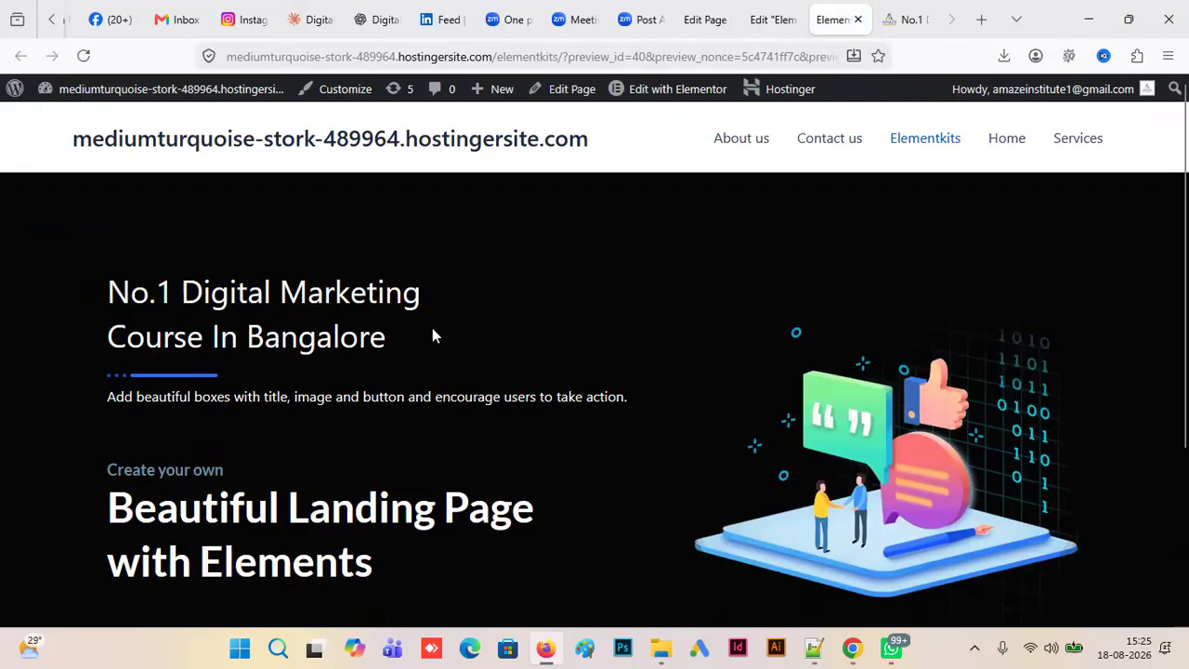
click(772, 20)
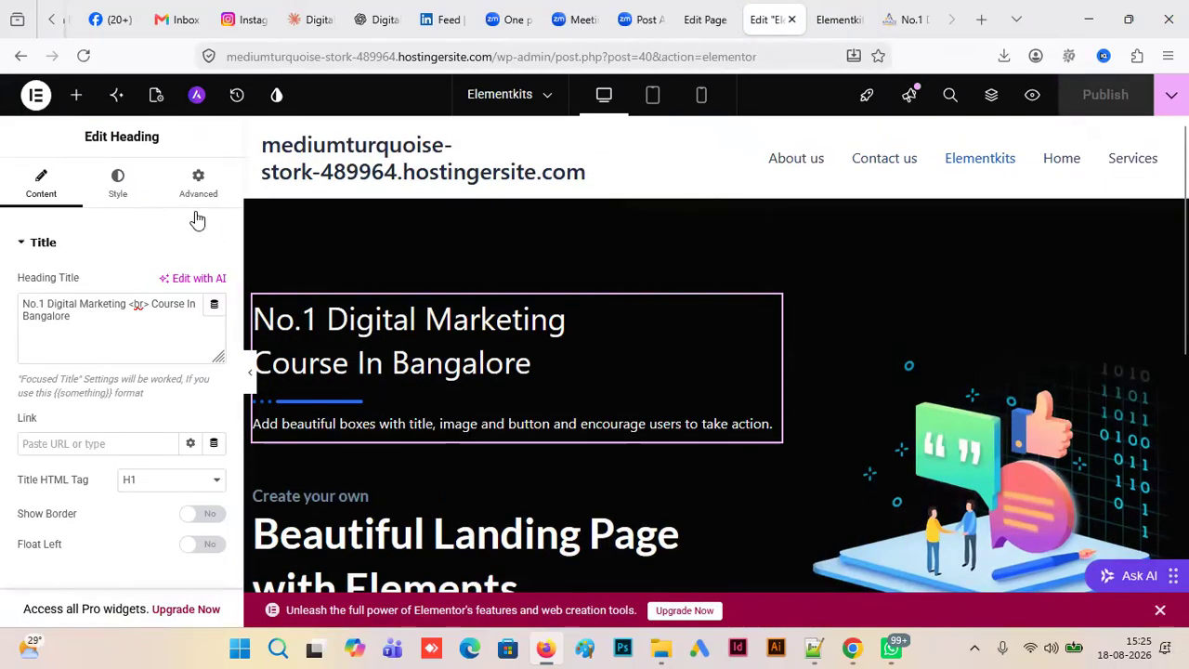
- Set the call-to-action heading's title color to yellow #FADA00
click(124, 191)
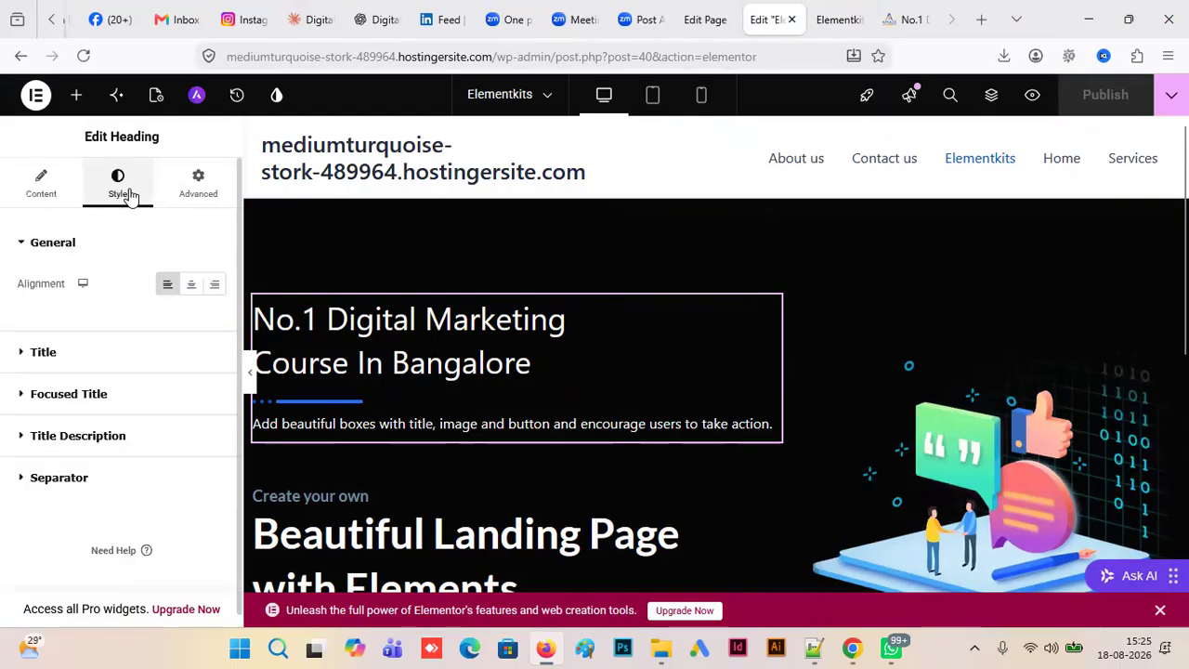
click(15, 361)
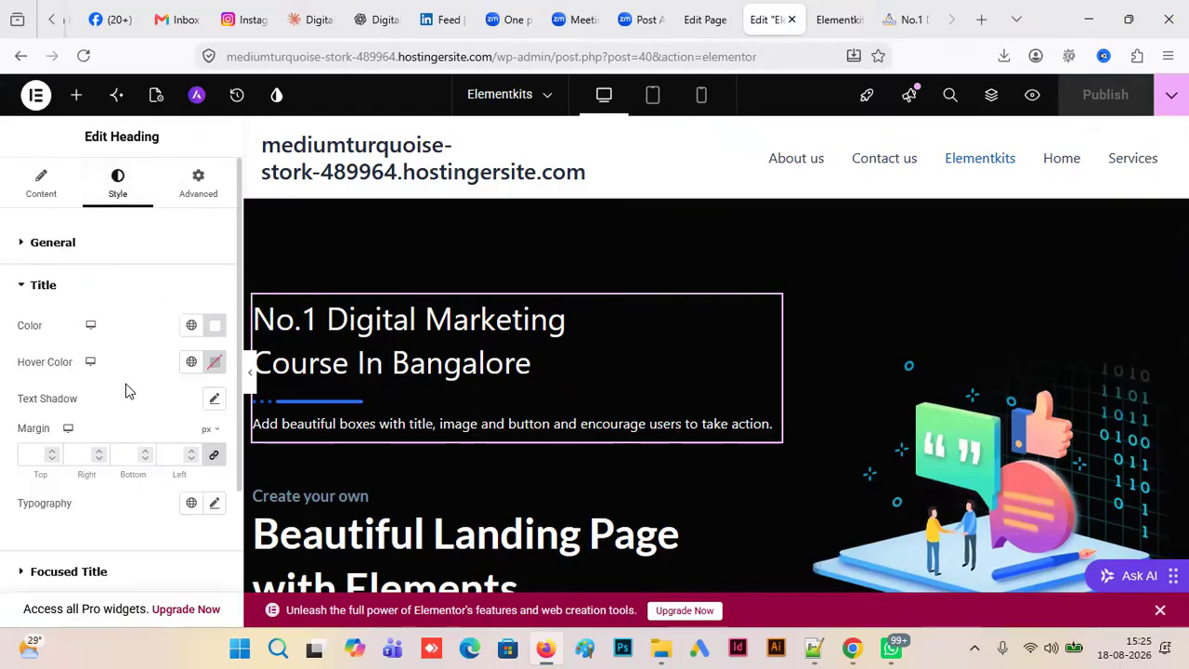
click(216, 327)
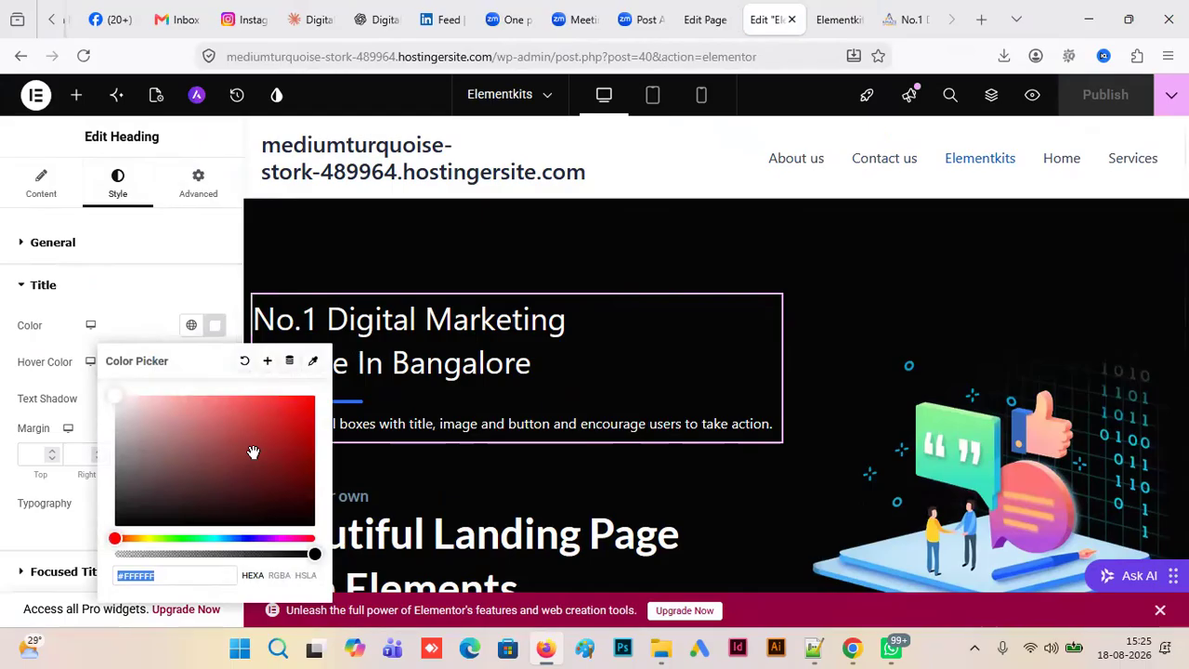
click(286, 427)
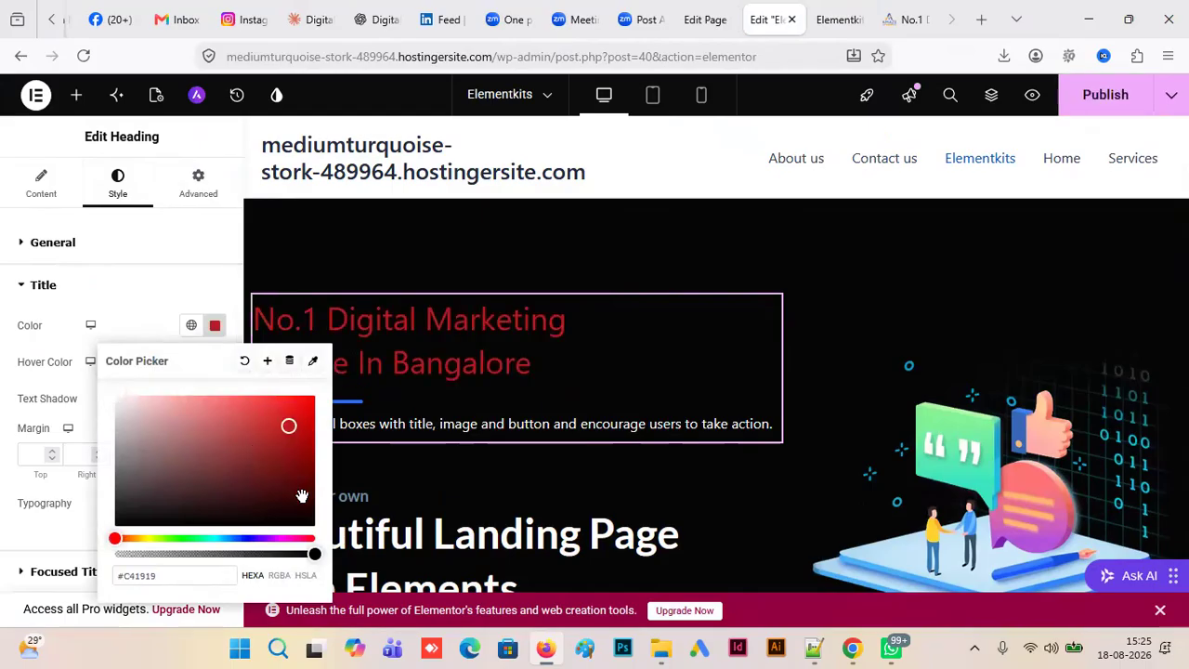
drag(229, 543, 143, 539)
click(286, 418)
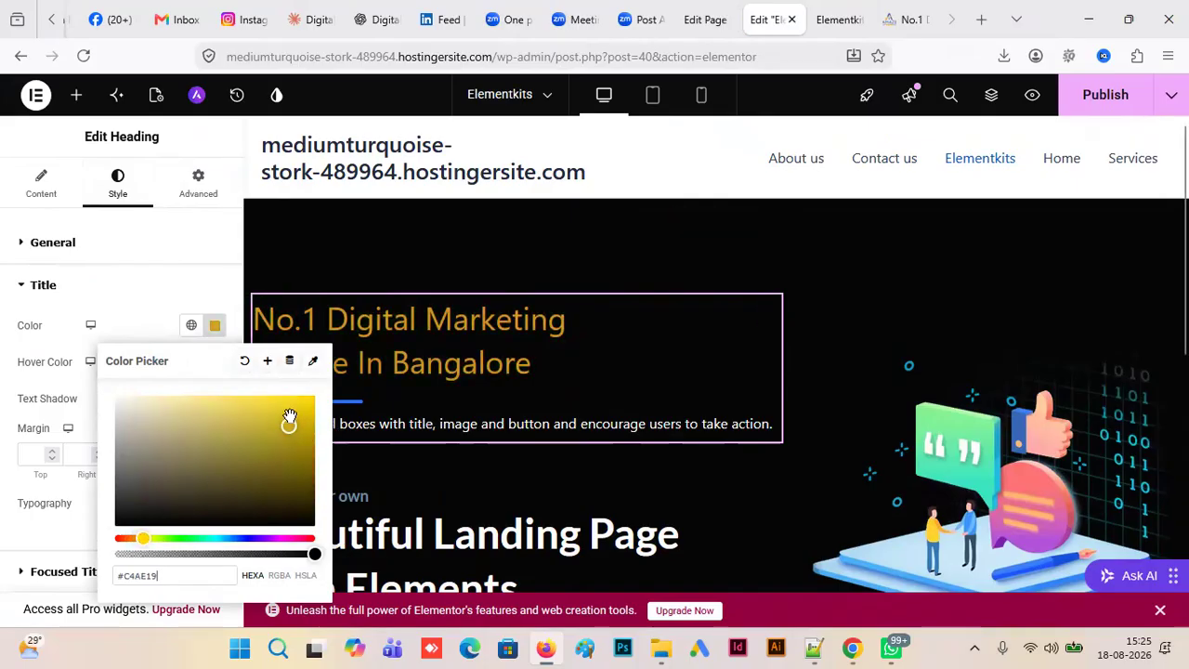
drag(312, 403, 319, 397)
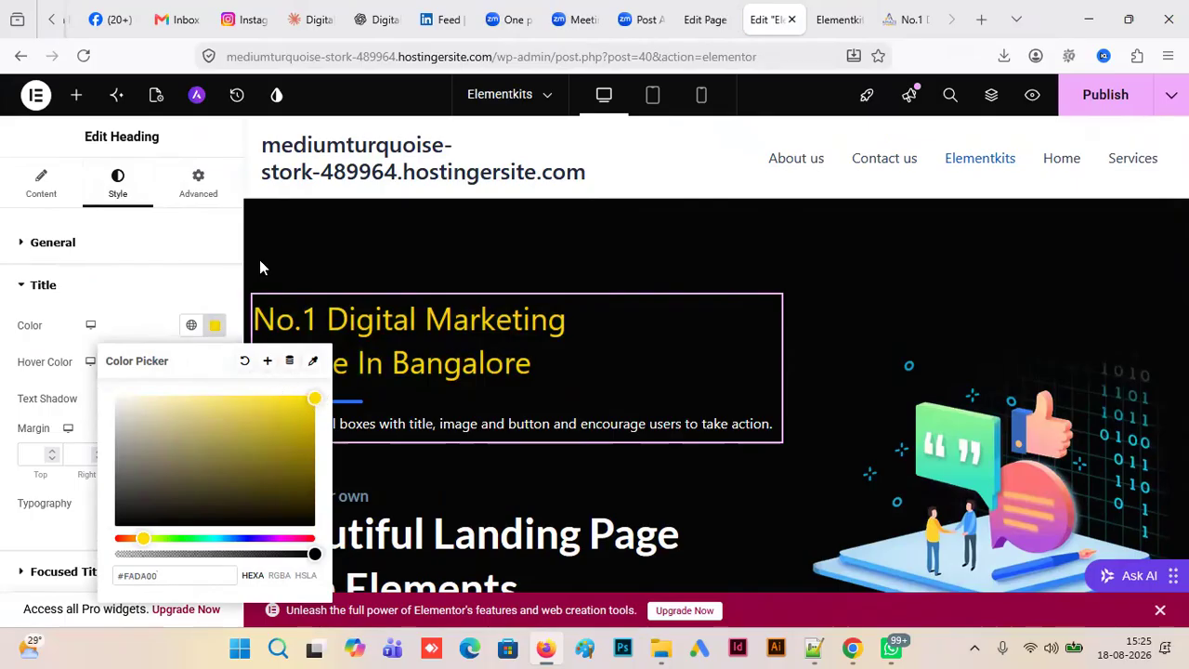
click(170, 285)
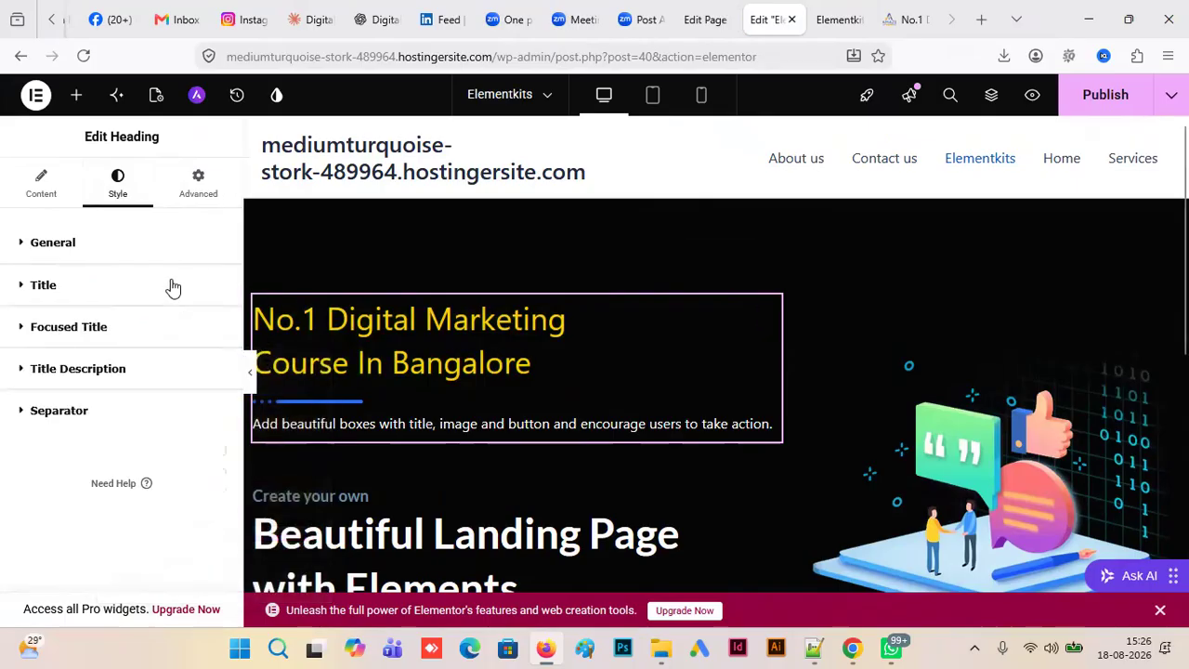
- Set the heading title's hover color to near-white #F8F8F8
click(26, 288)
click(26, 288)
click(26, 288)
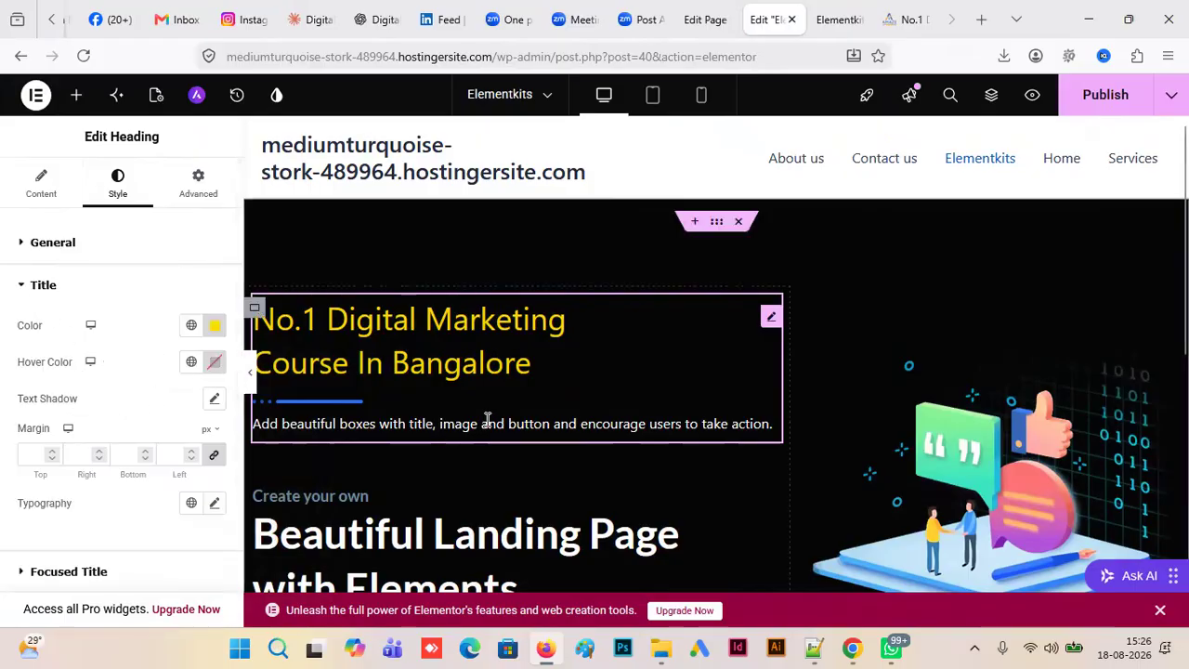
click(214, 362)
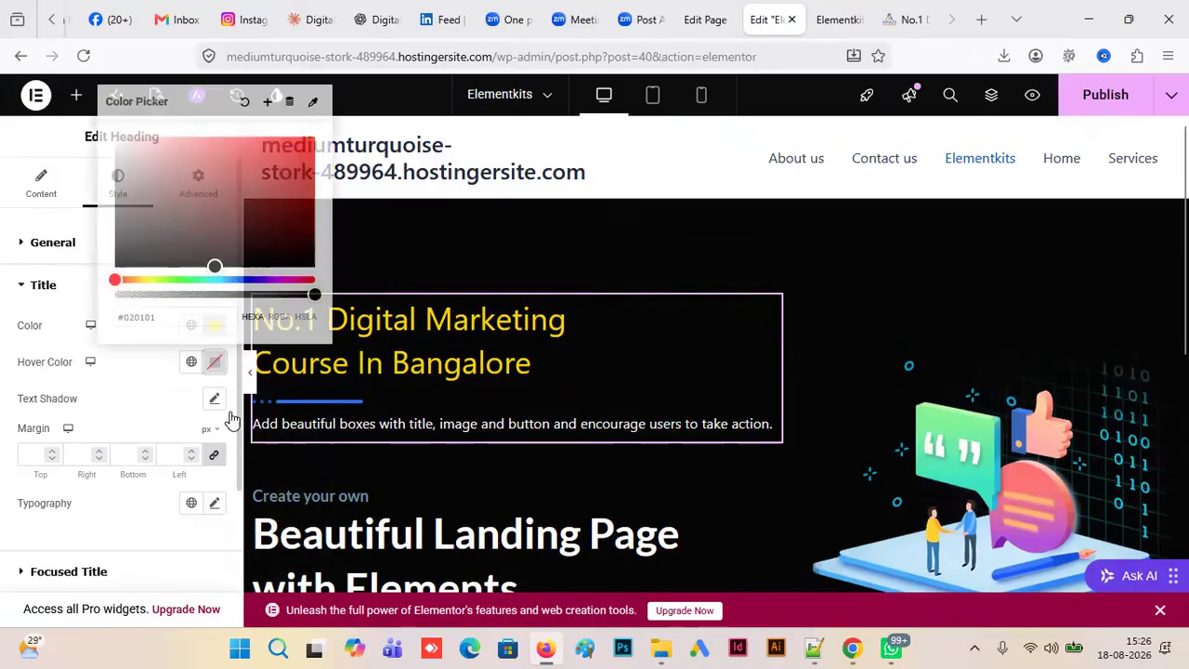
click(266, 212)
click(305, 158)
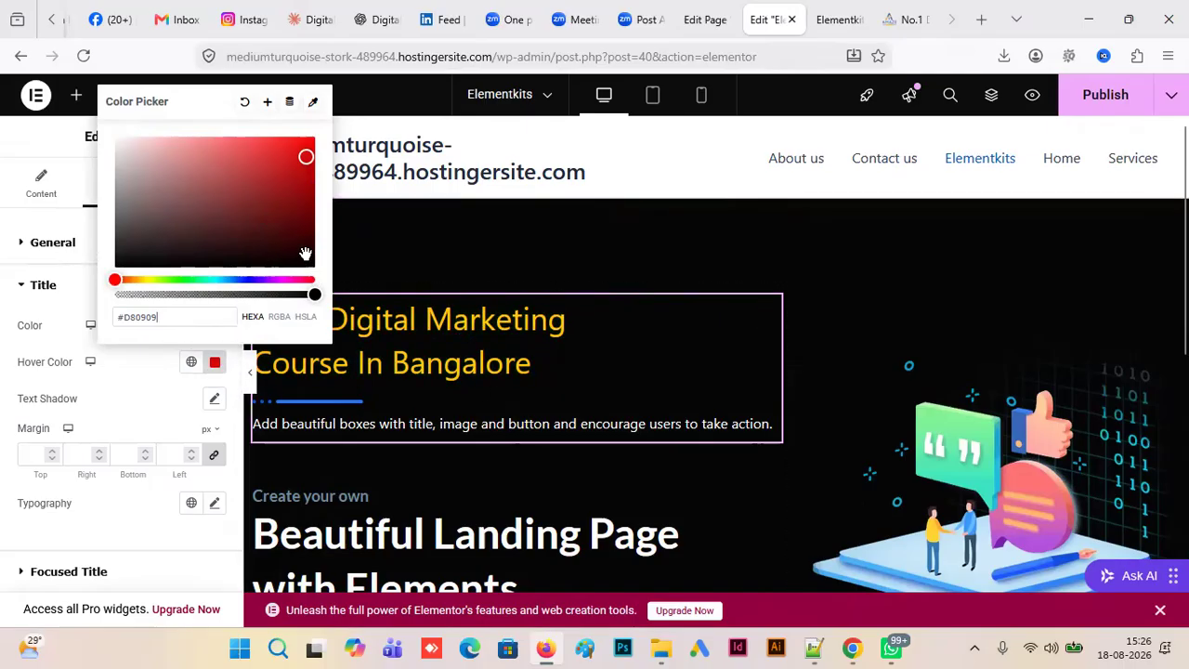
drag(305, 160, 113, 147)
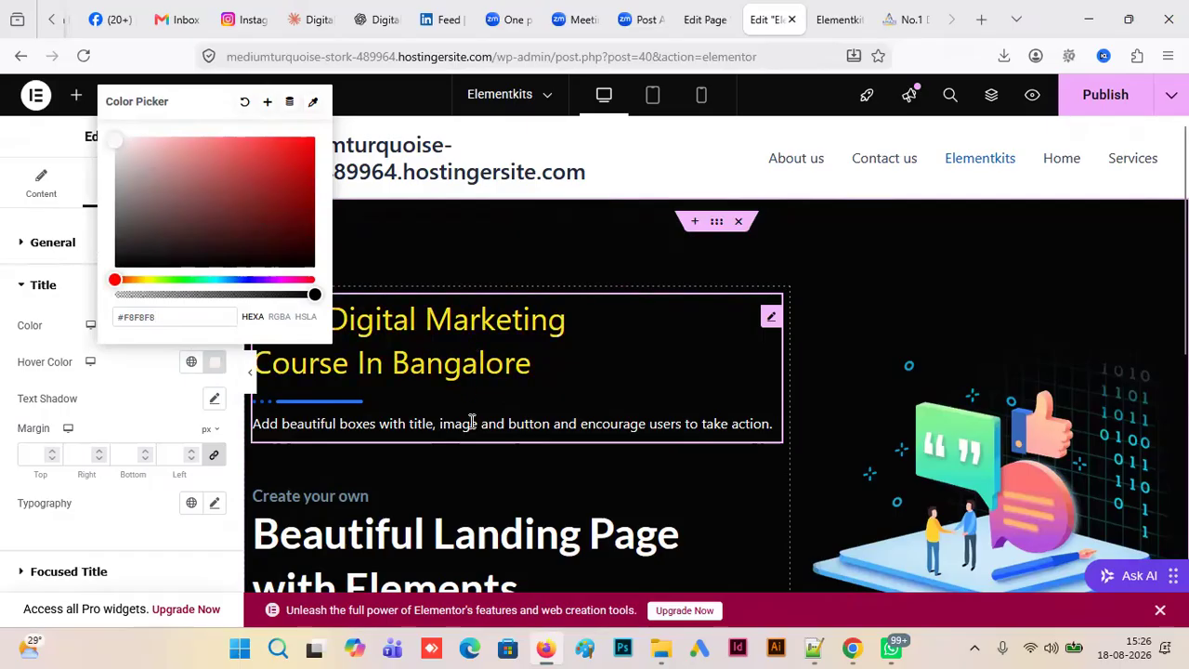
click(494, 232)
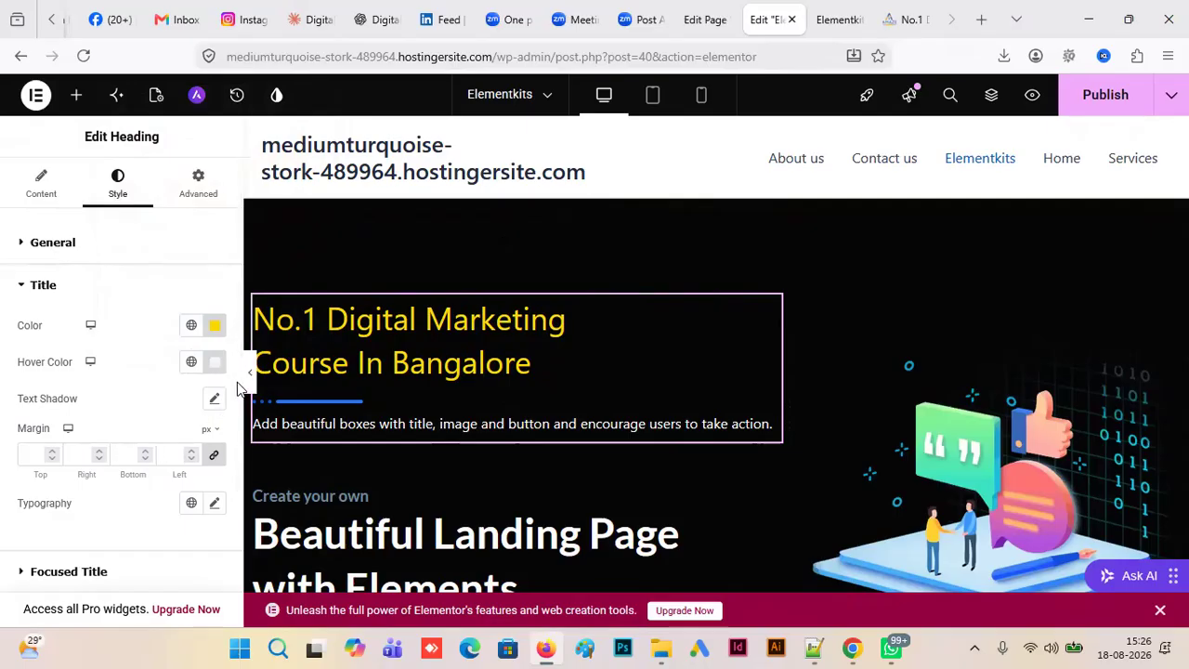
- Check the Focused Title style options, and try showing the heading's subtitle and hiding it again
drag(237, 378, 236, 472)
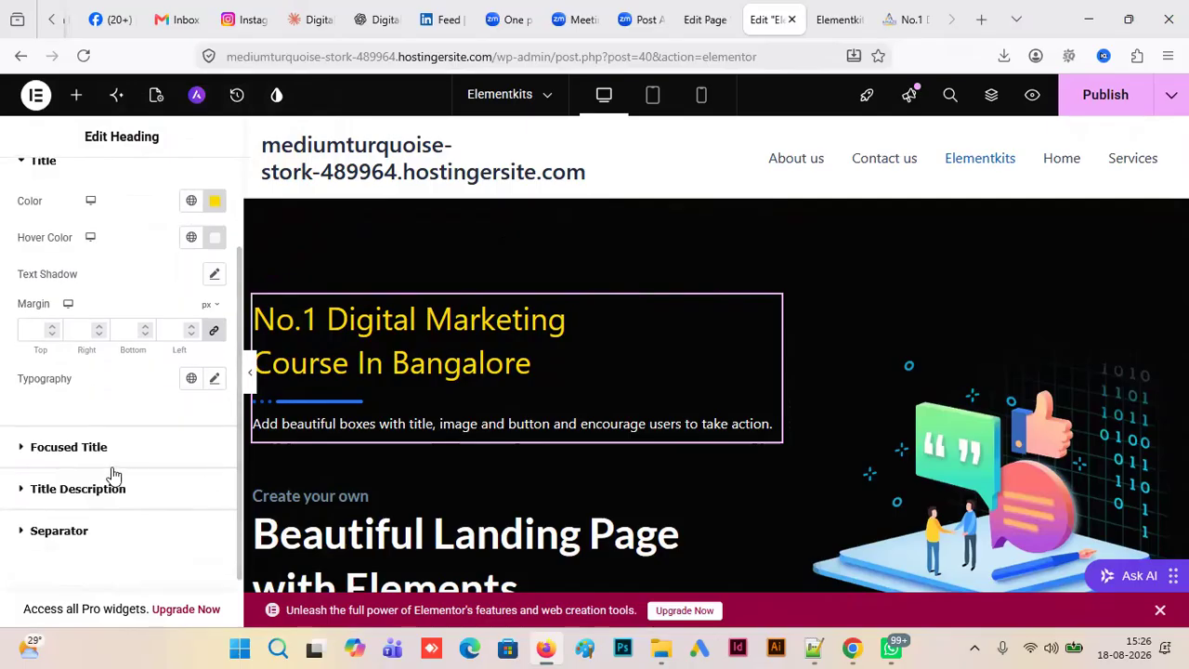
click(23, 447)
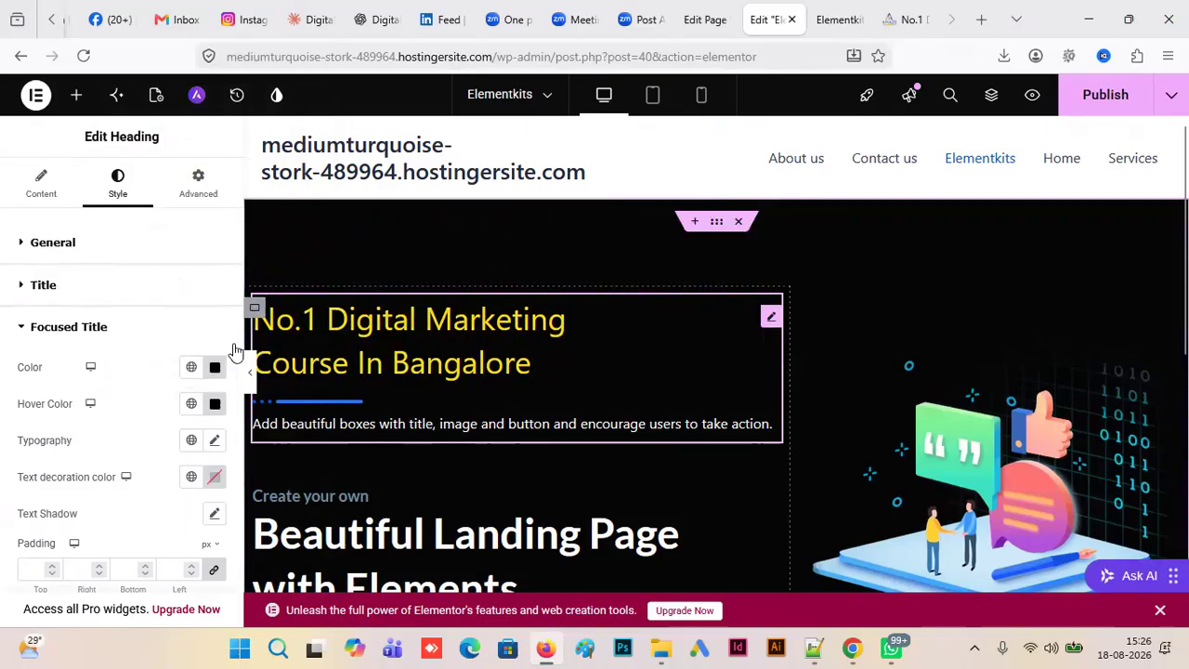
click(45, 190)
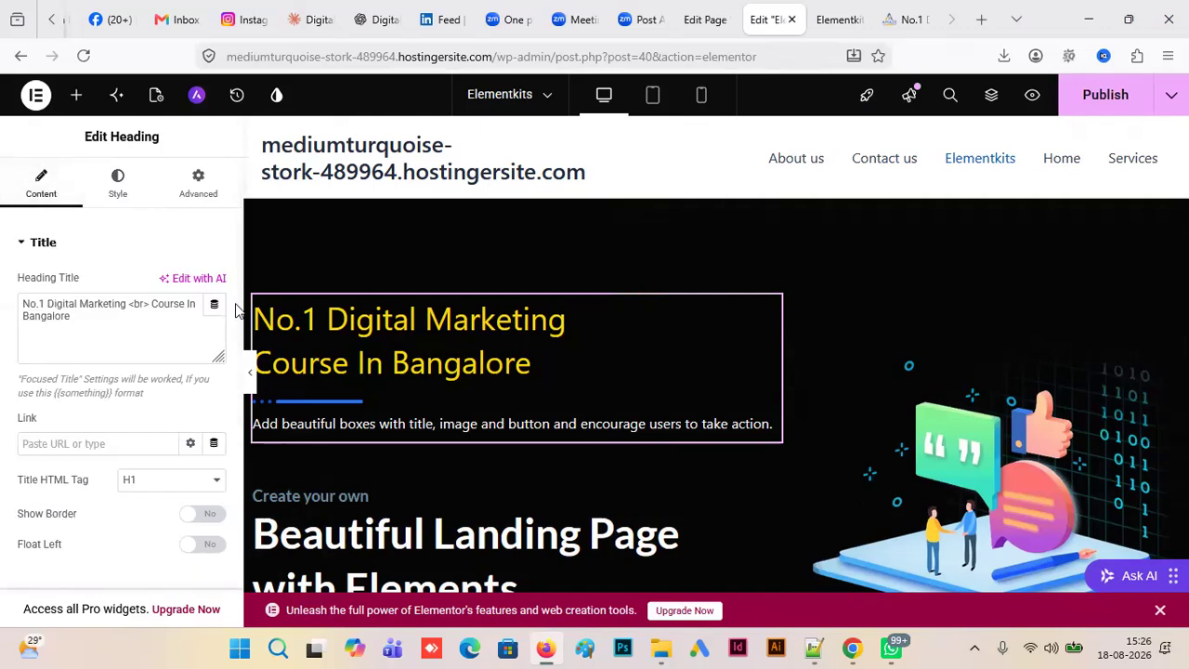
scroll(237, 320, down, 3)
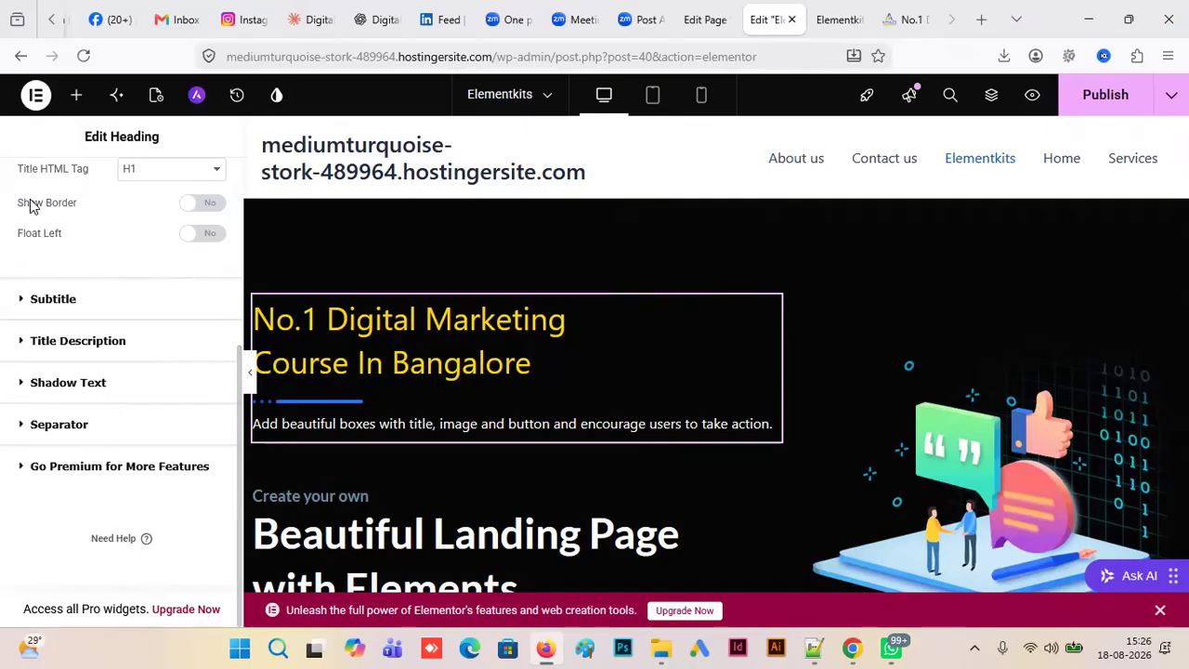
drag(239, 429, 233, 362)
click(93, 419)
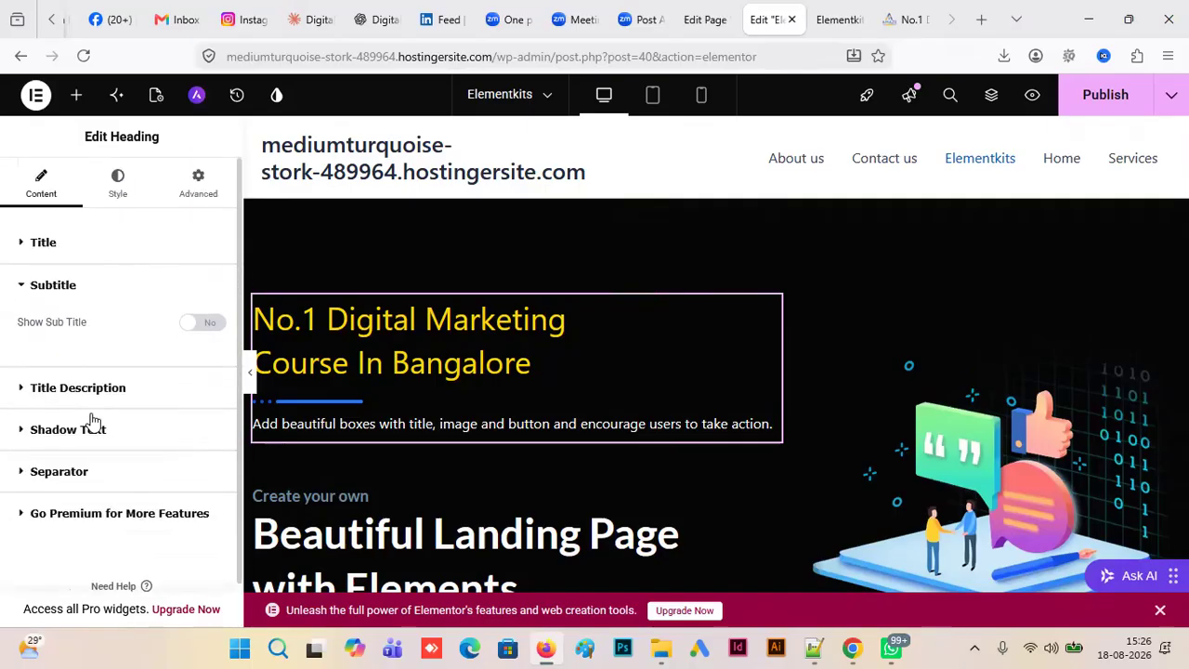
click(205, 323)
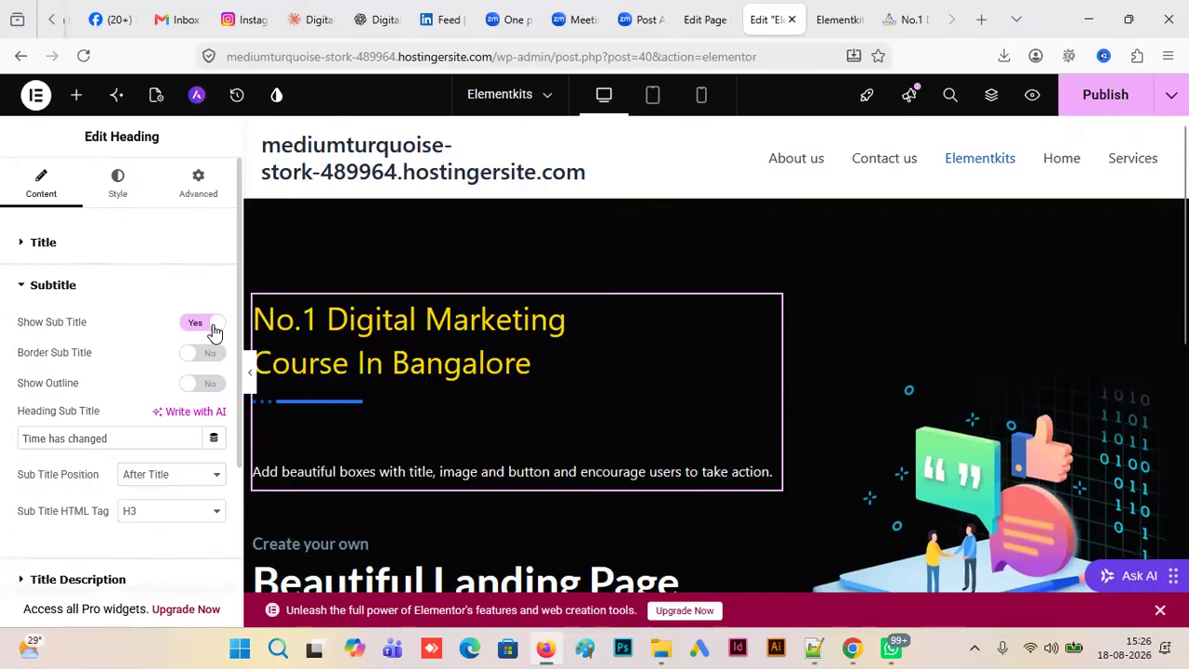
click(200, 327)
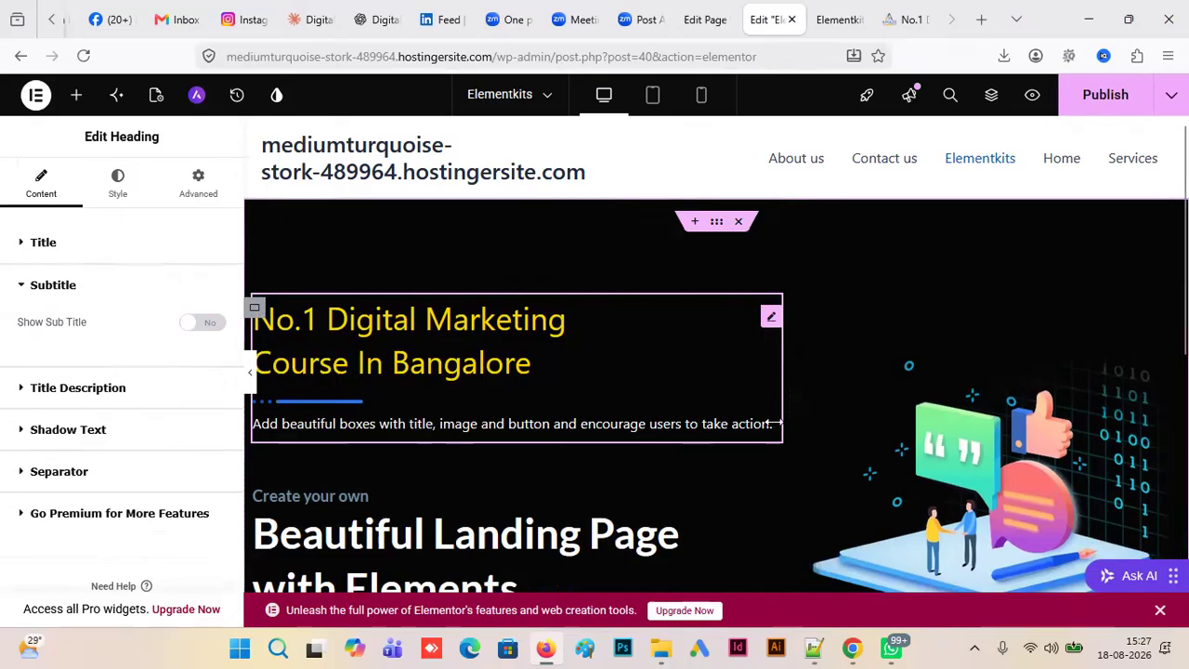
- Reload the Elementor editor for the Elementkits page and discard the unsaved changes
drag(773, 425, 643, 423)
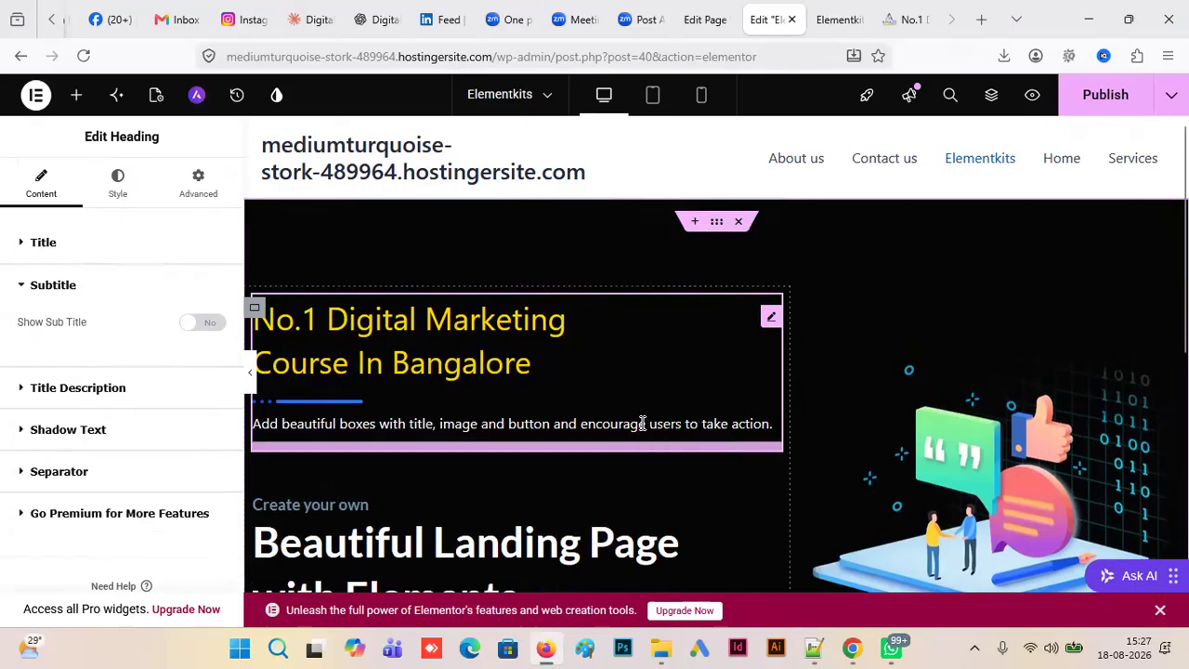
click(655, 419)
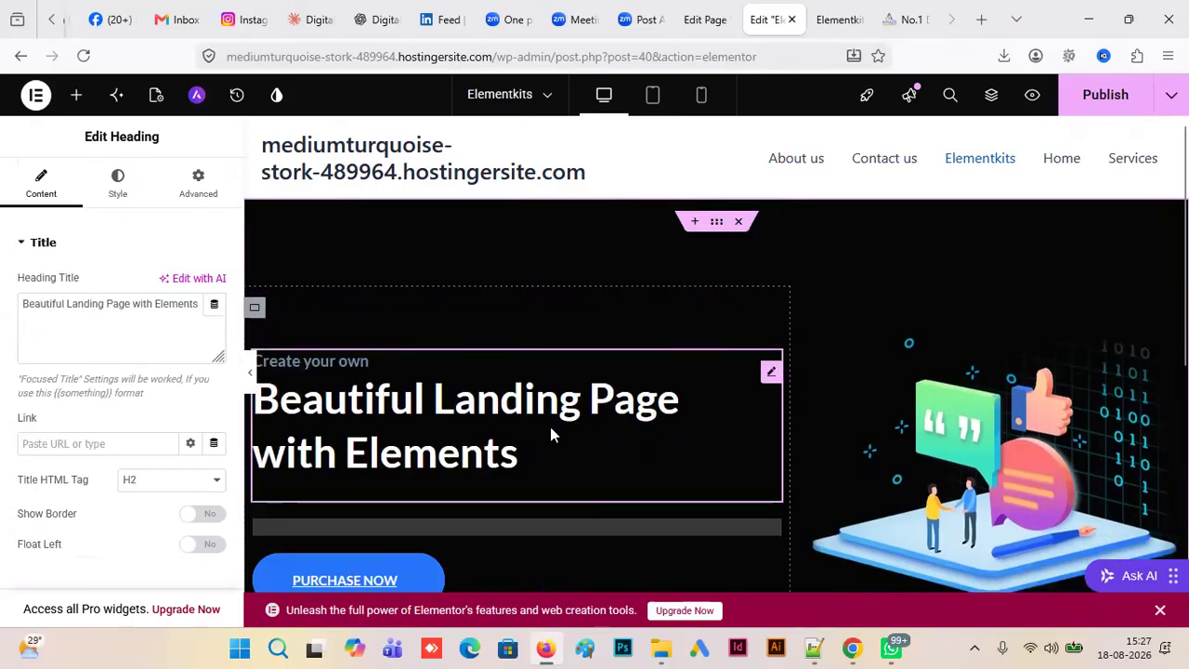
click(841, 317)
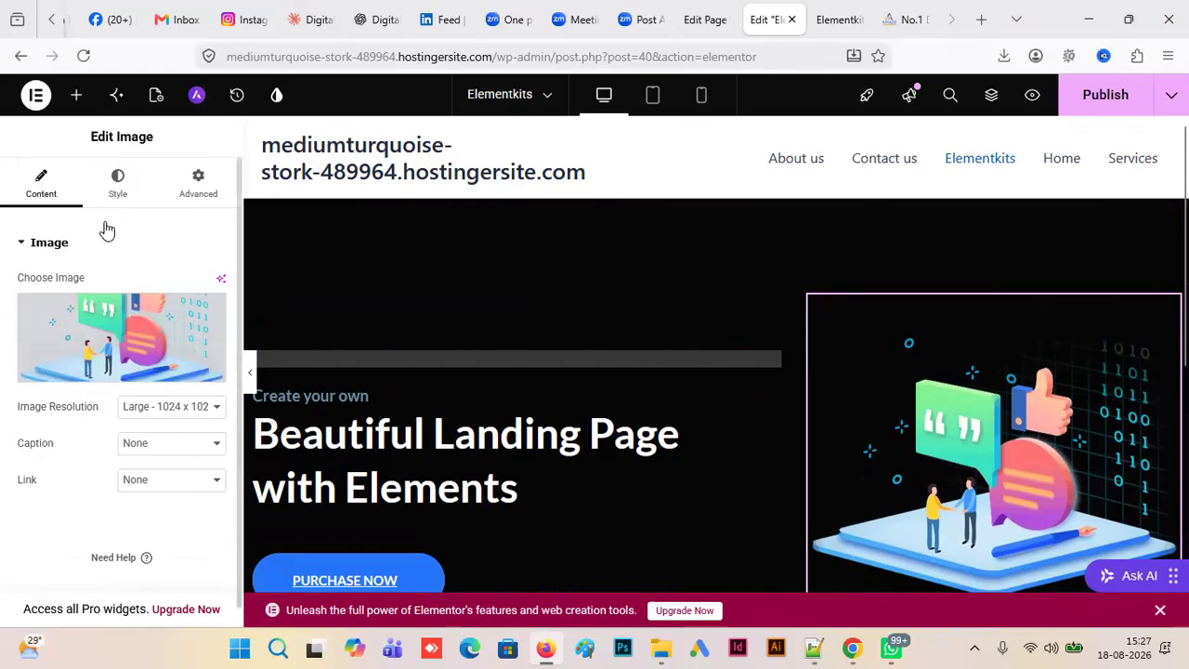
click(85, 57)
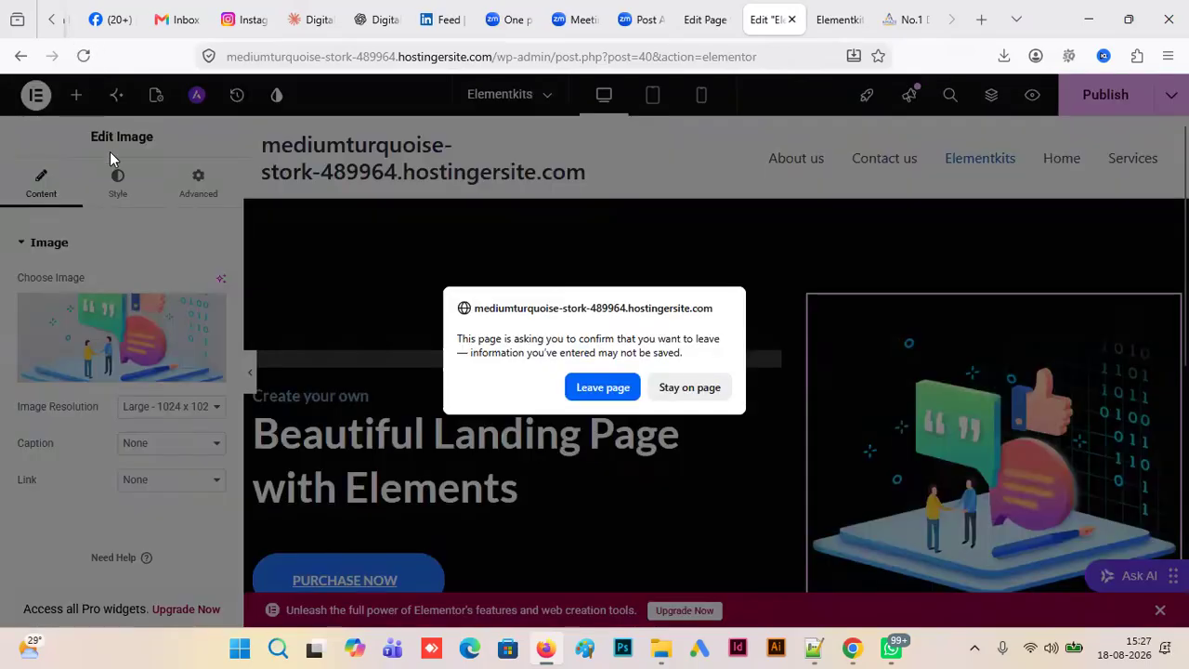
click(600, 387)
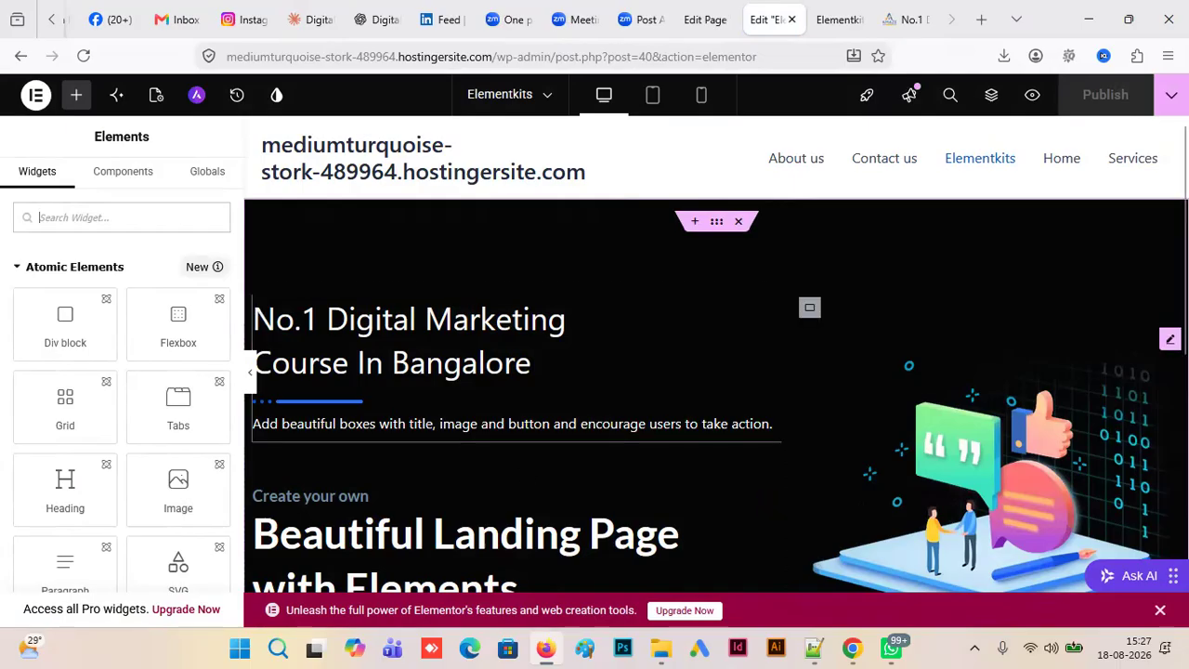
- Delete the "Beautiful Landing Page with Elements" heading from the call-to-action section
scroll(599, 414, down, 3)
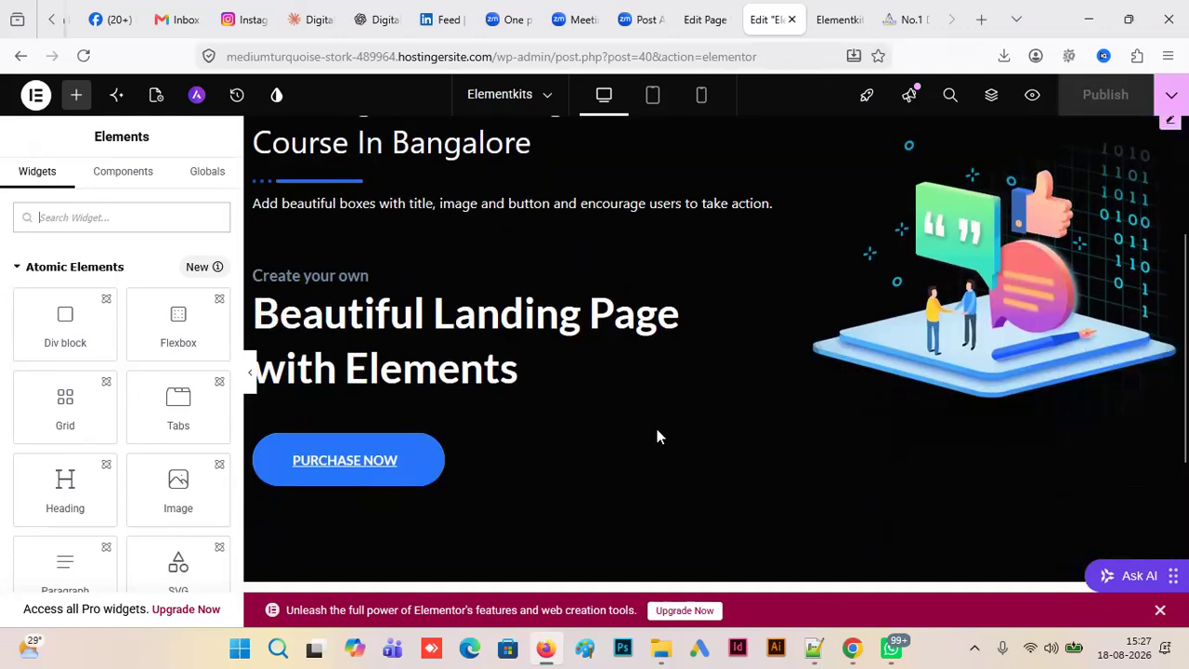
click(492, 354)
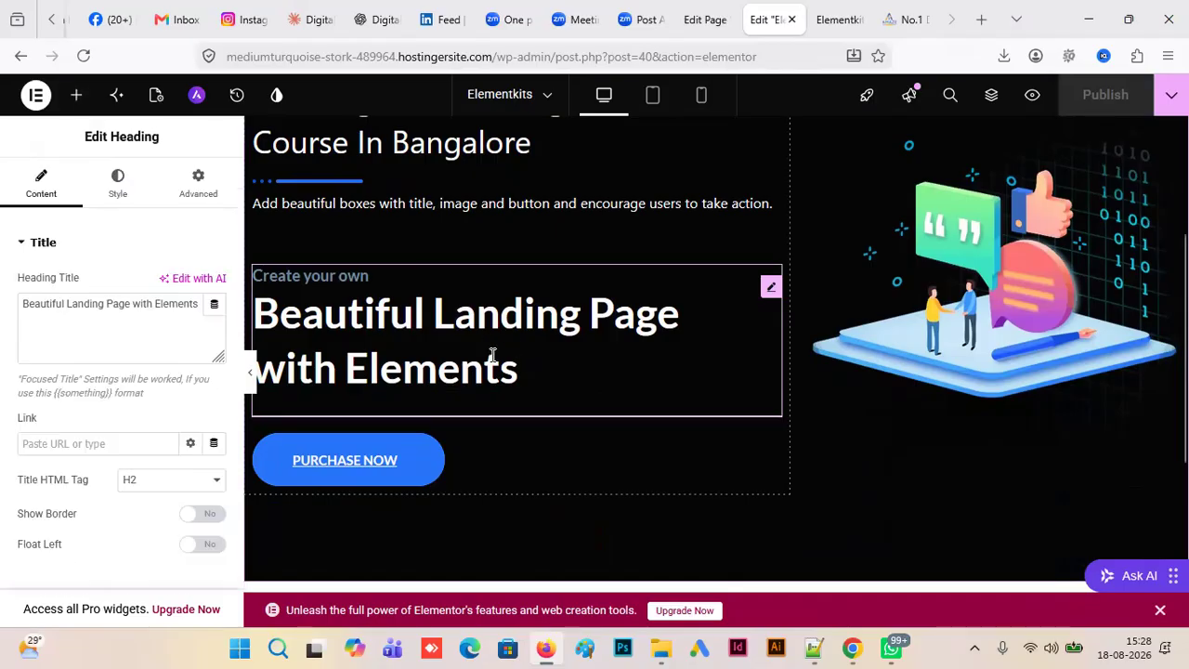
key(Delete)
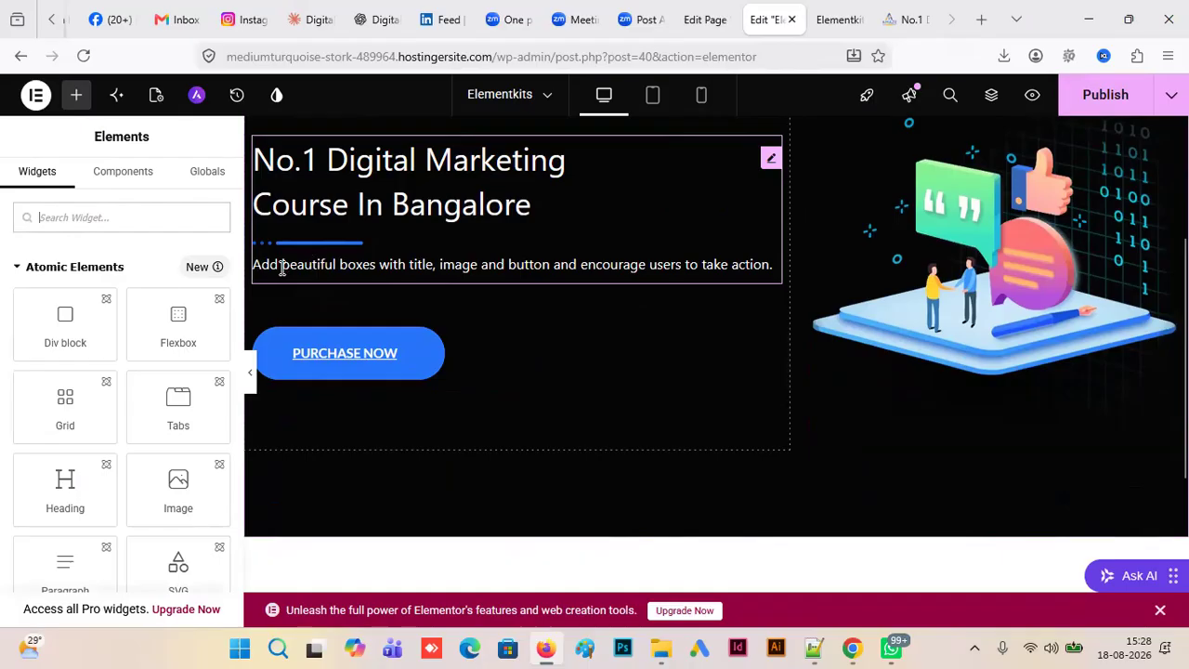
- Try an Icon List widget from the General category above the Purchase Now button, and delete it again
click(77, 96)
click(16, 267)
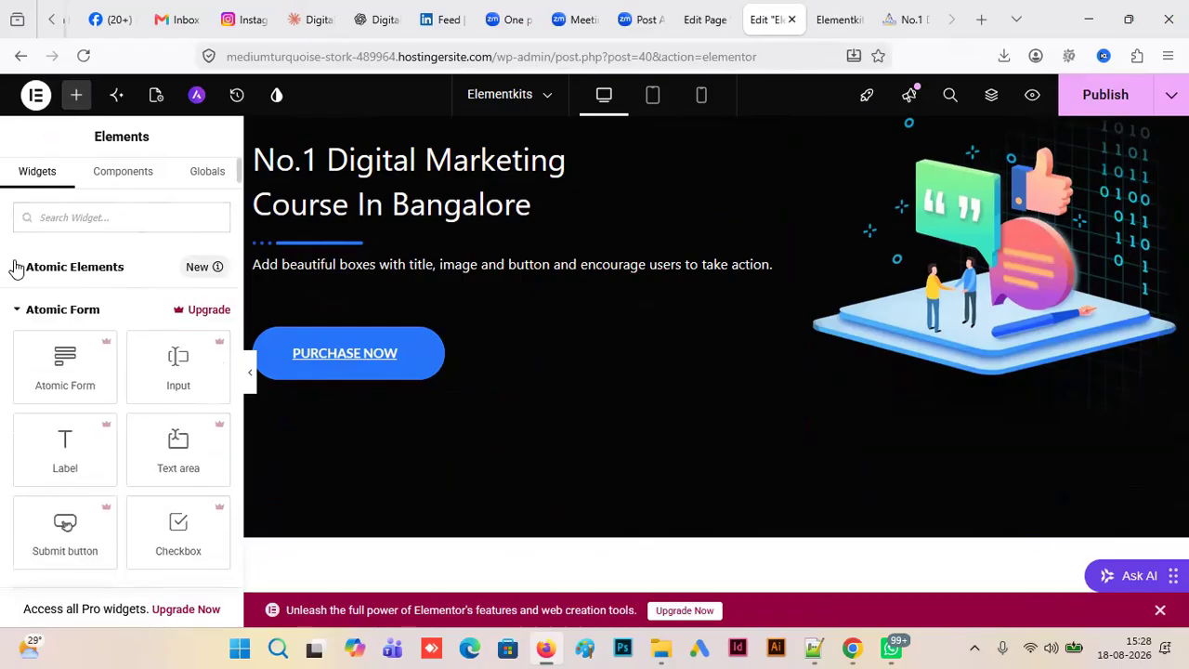
click(17, 309)
click(21, 357)
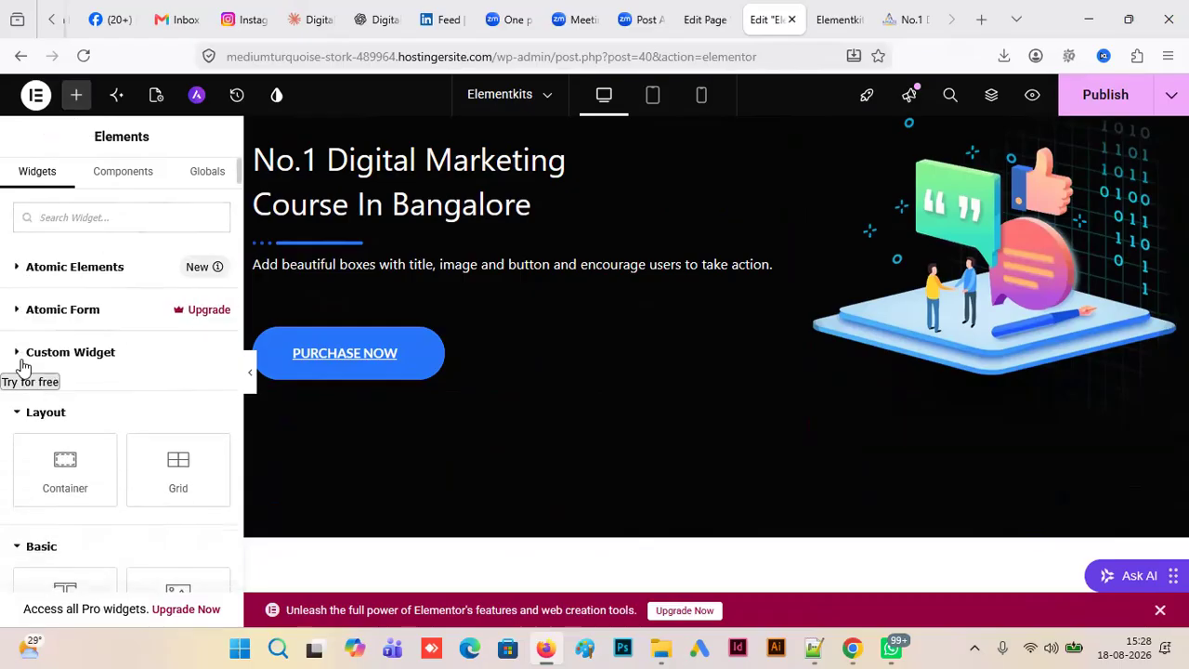
click(20, 411)
click(20, 456)
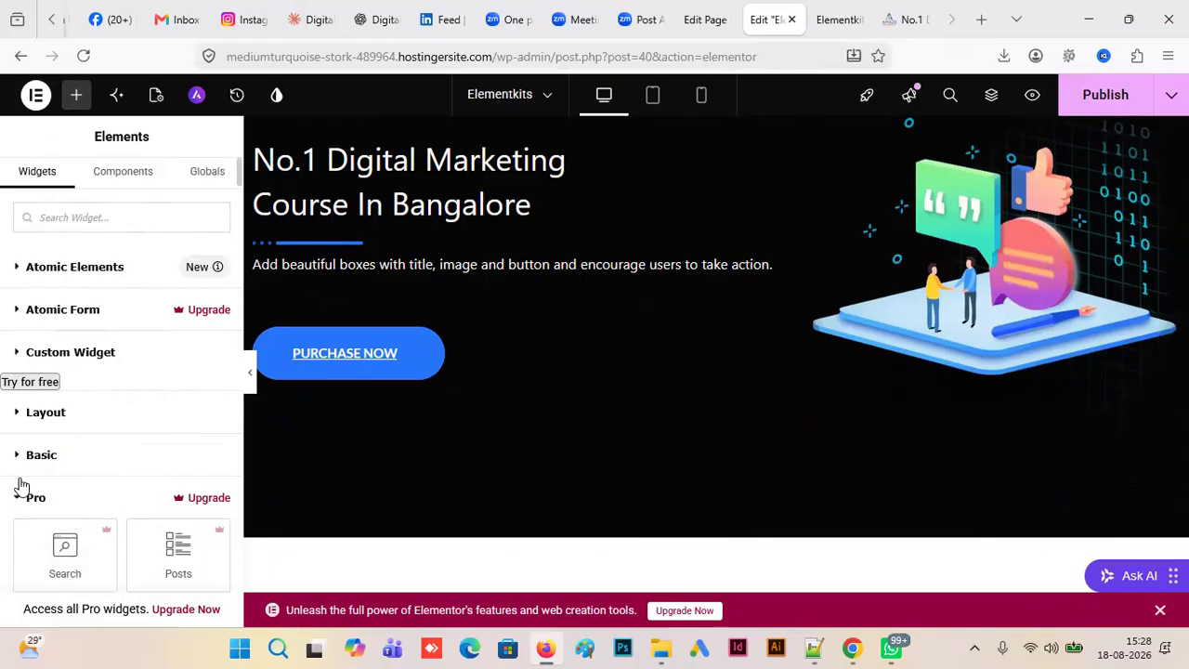
click(20, 499)
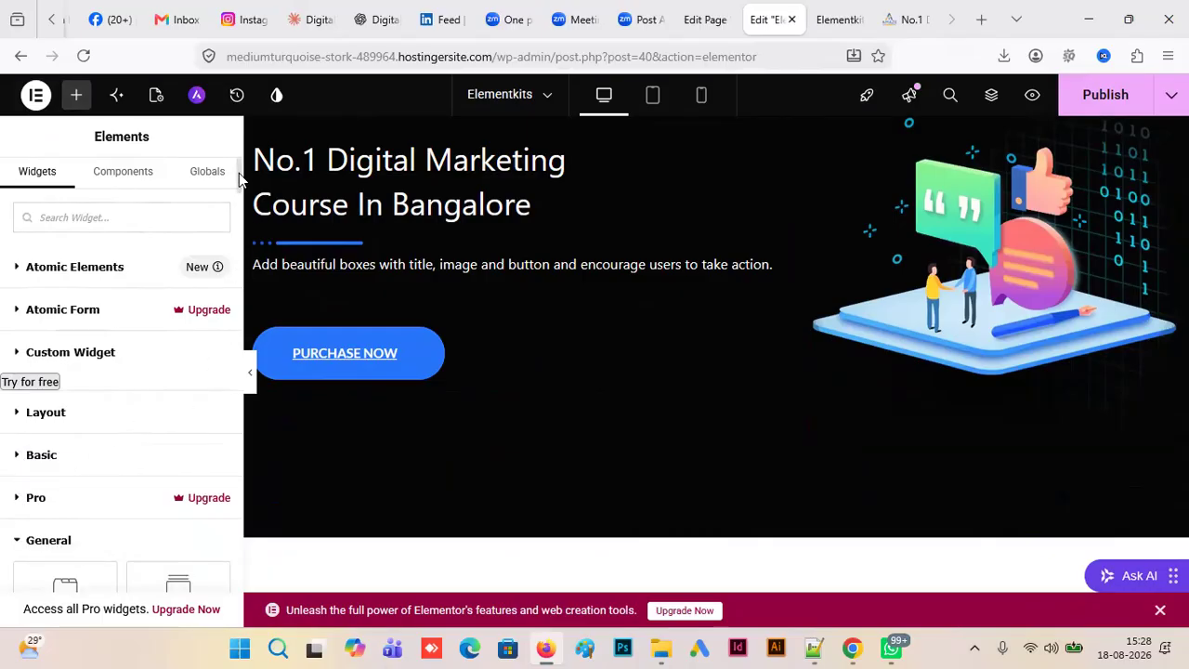
scroll(239, 186, down, 3)
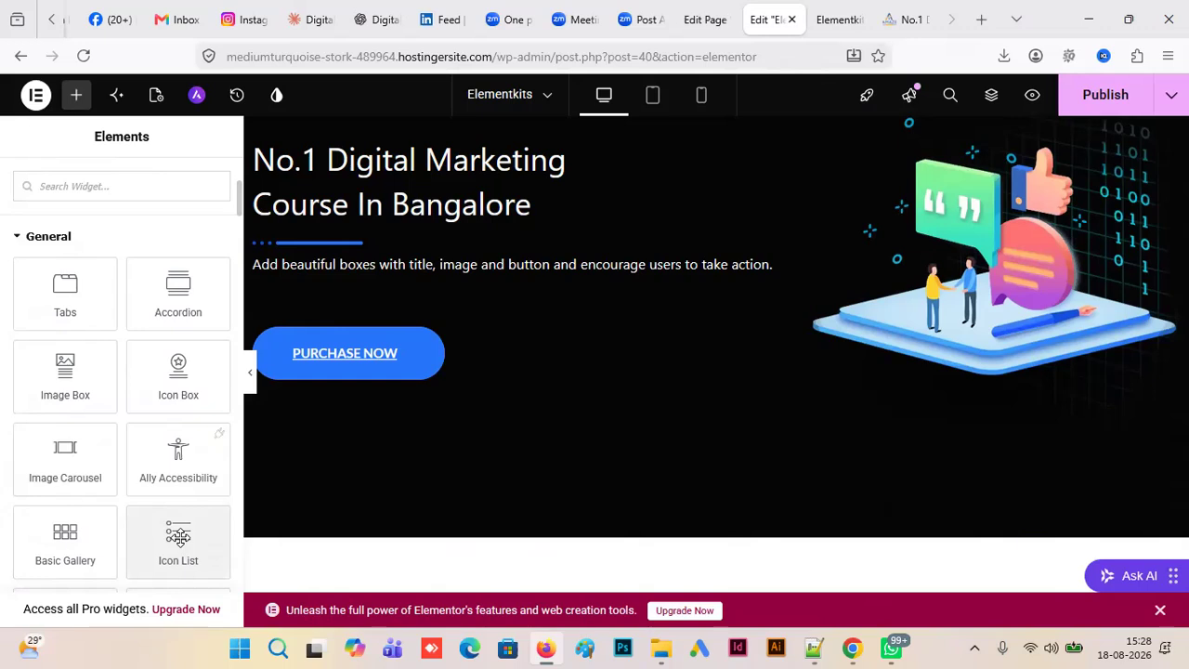
drag(178, 537, 300, 328)
drag(380, 330, 376, 331)
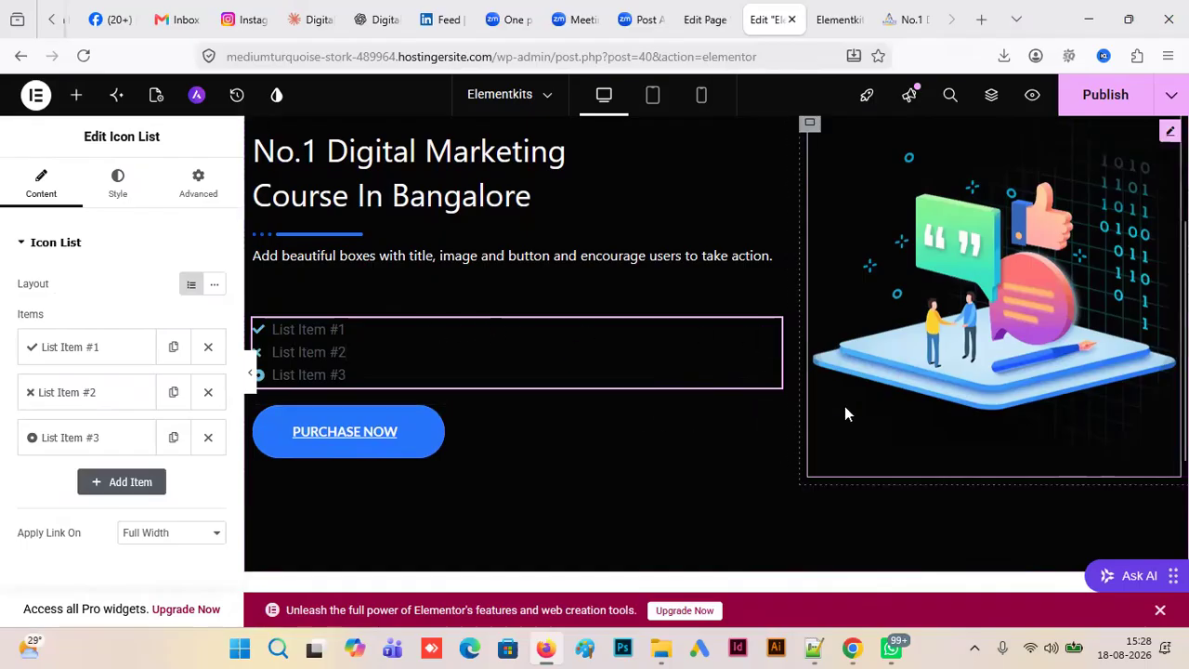
key(Delete)
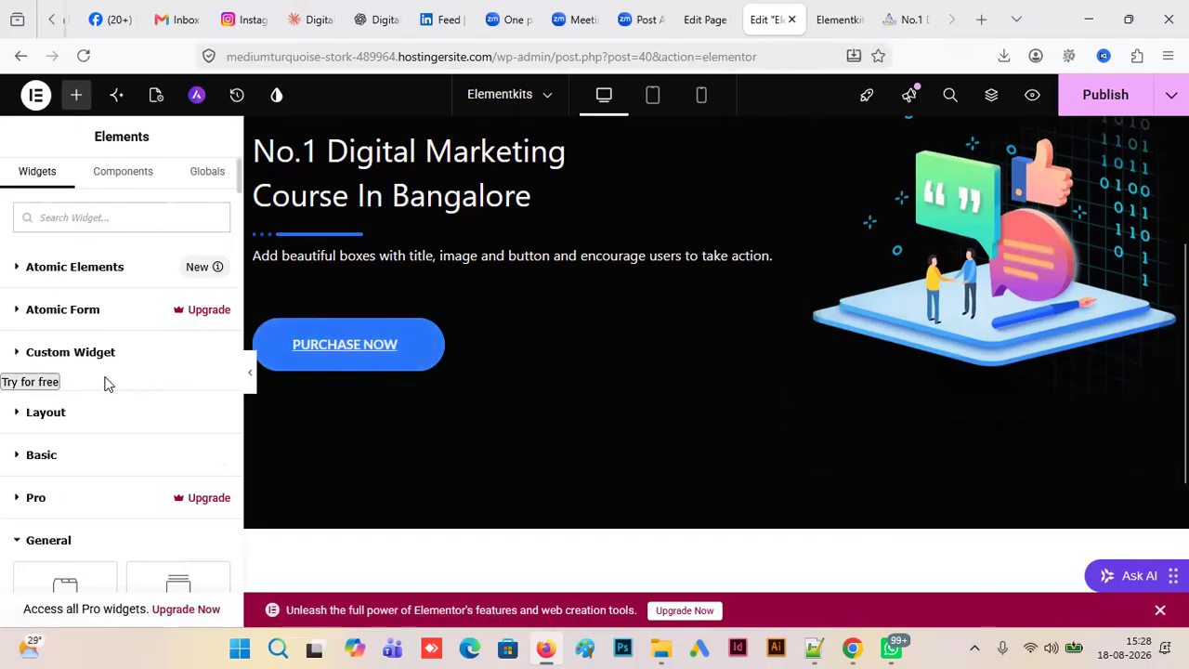
- Look through the General, ElementsKit and Basic widget categories for a suitable bullet list widget
drag(238, 177, 244, 306)
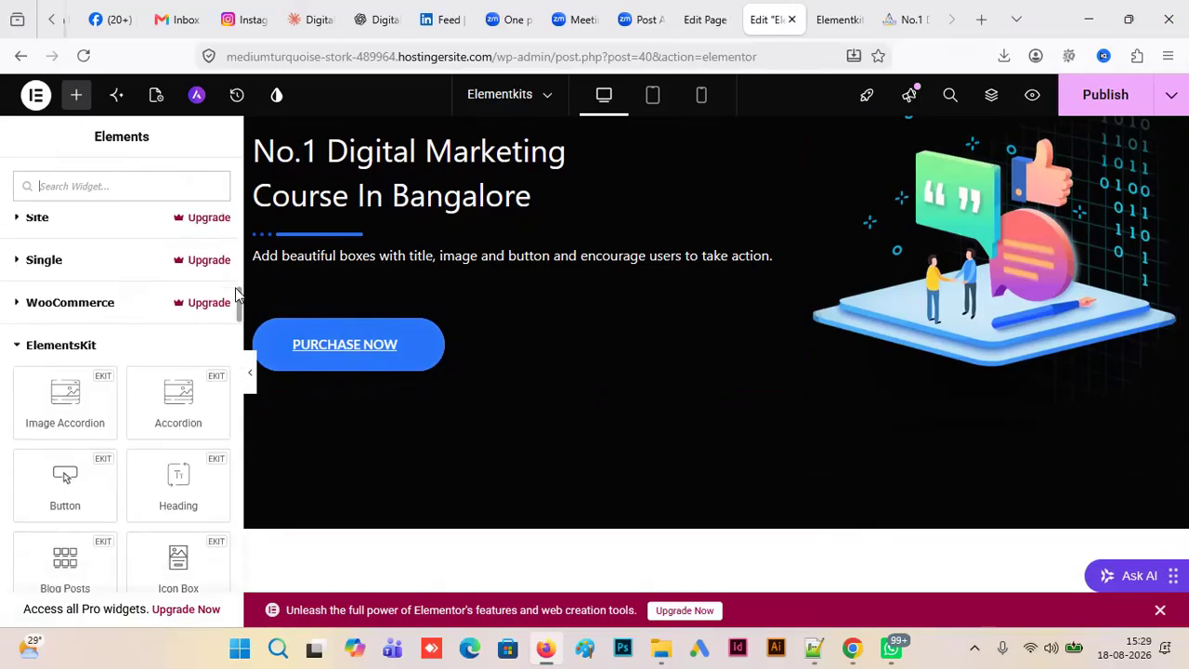
drag(240, 312, 237, 376)
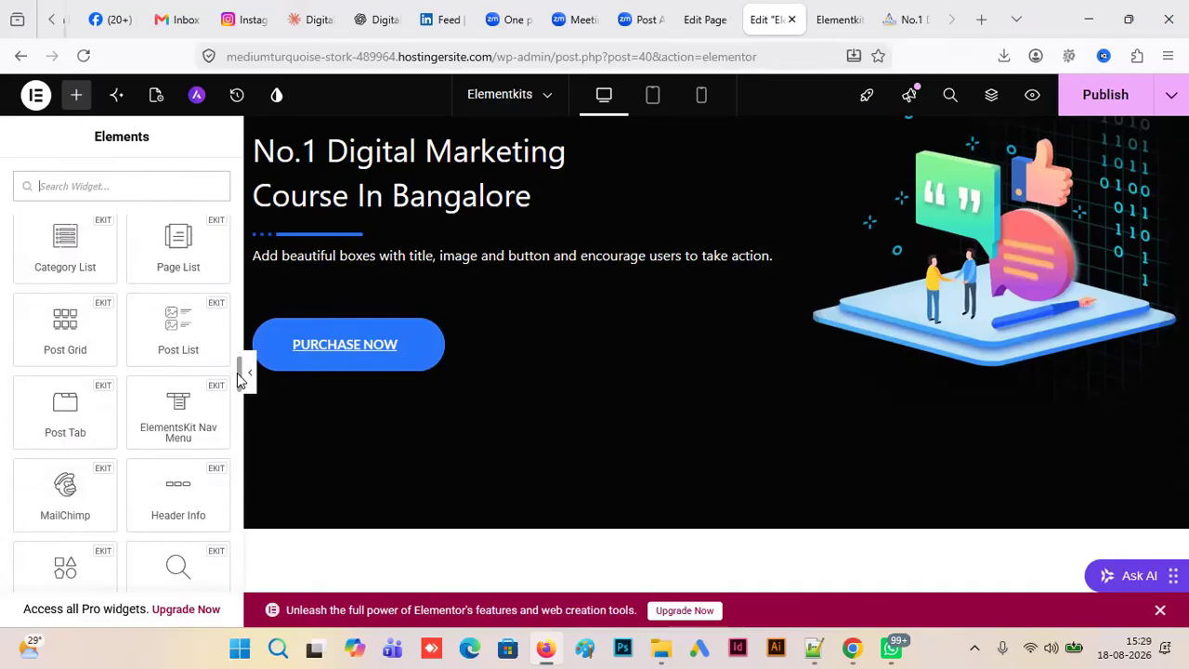
drag(236, 376, 234, 176)
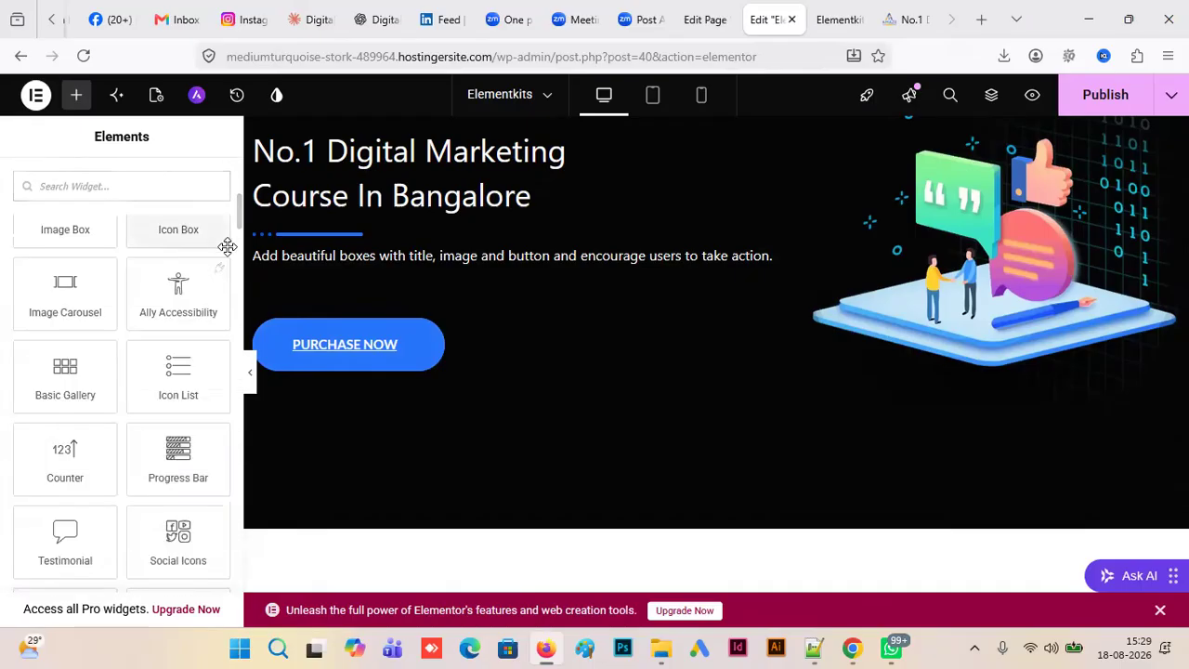
drag(238, 208, 238, 191)
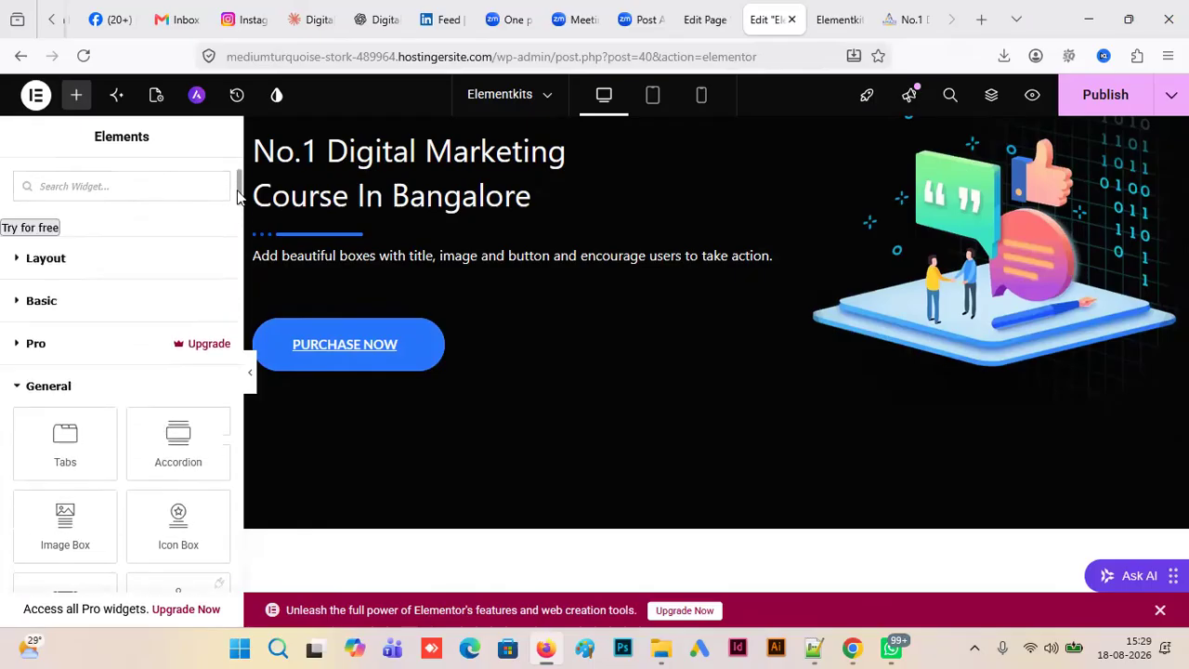
click(28, 301)
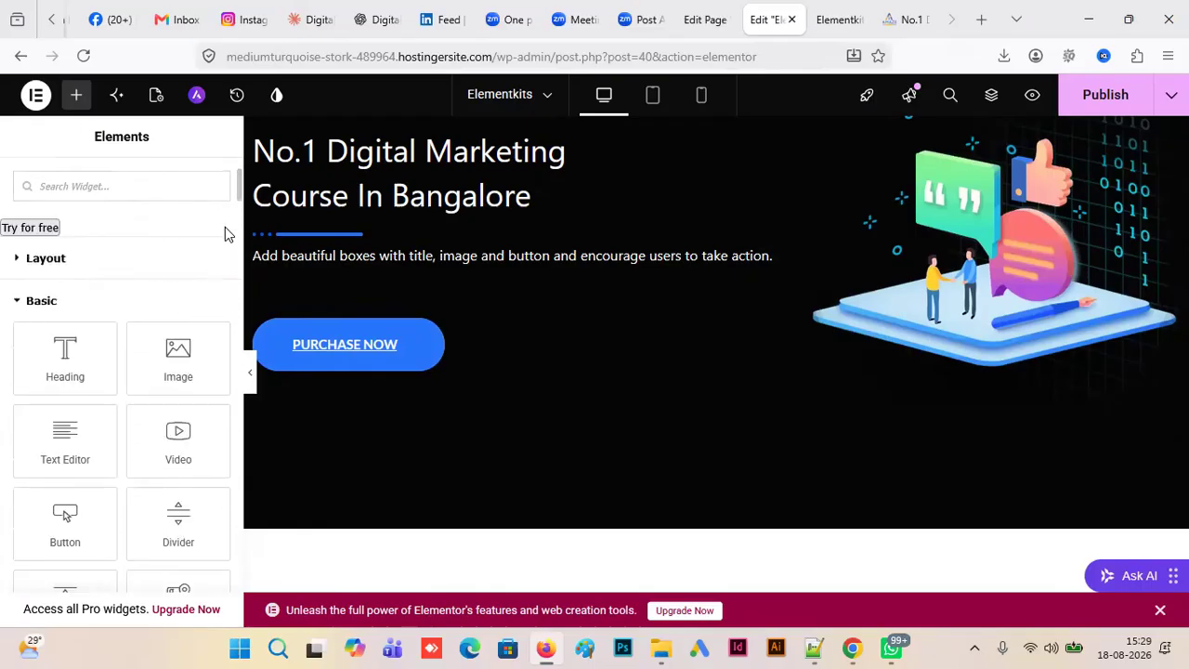
drag(238, 191, 239, 223)
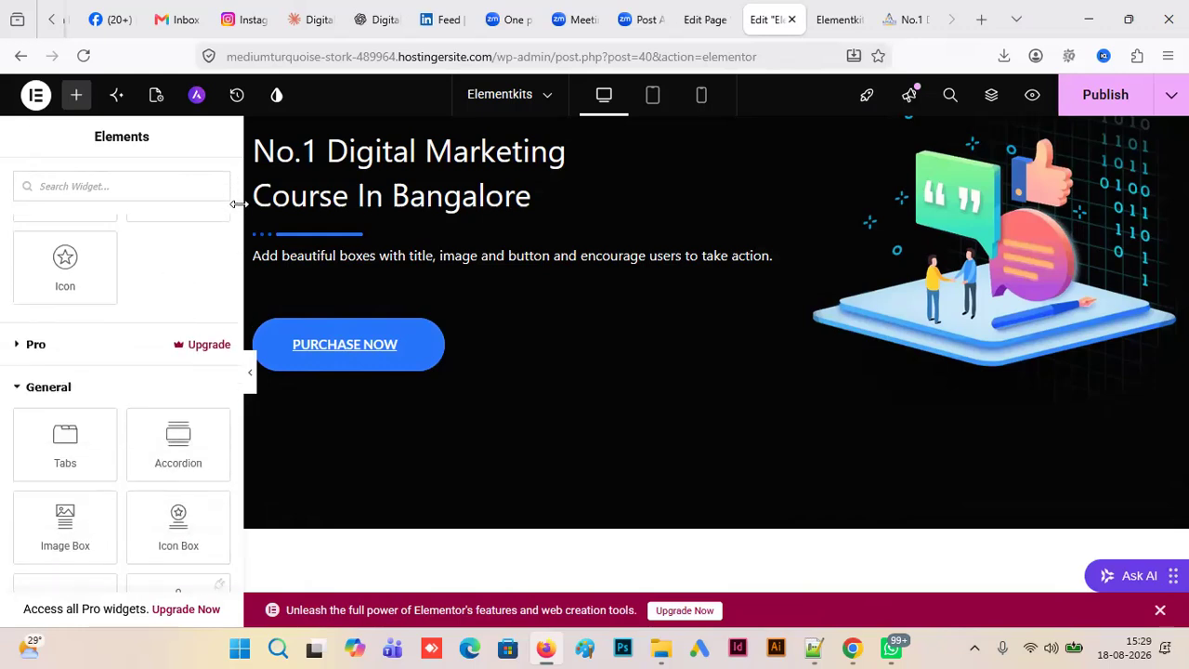
drag(238, 215, 239, 238)
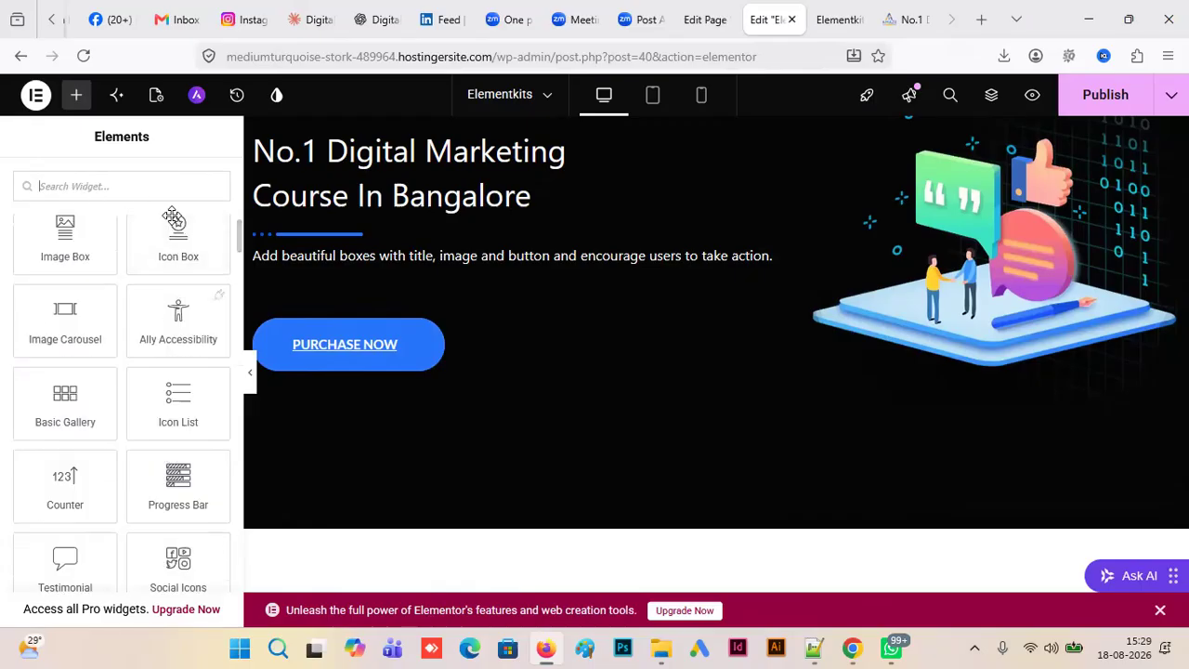
- Search the widgets for "bullet points" and clear the search
text(bull)
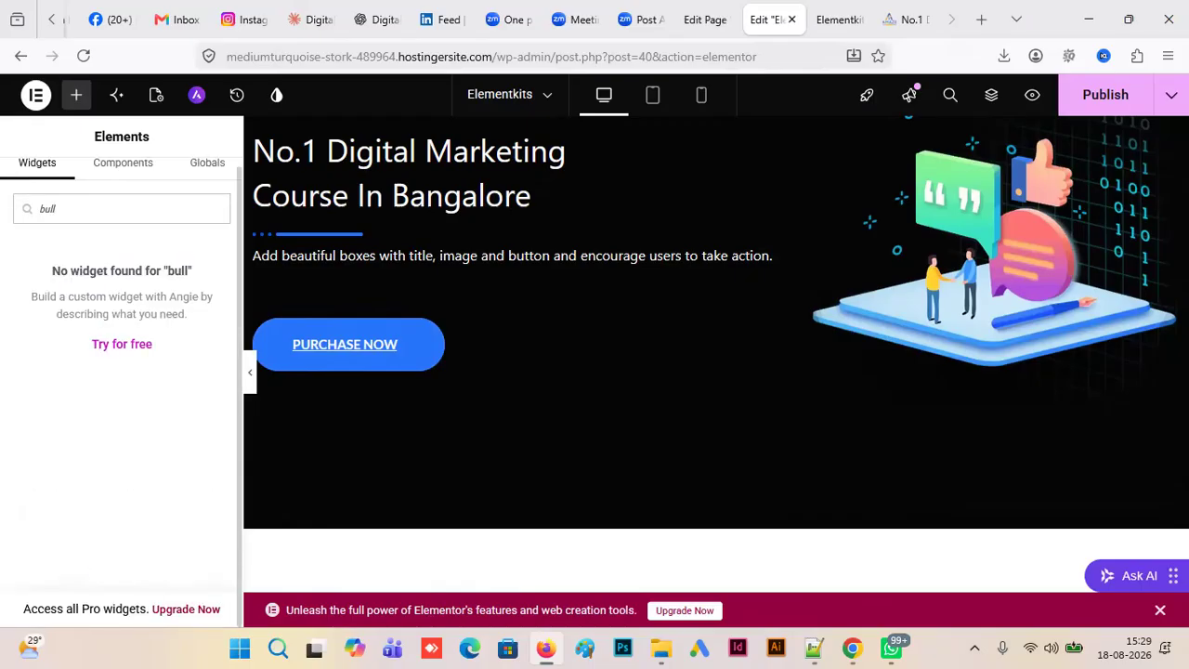
text(et points)
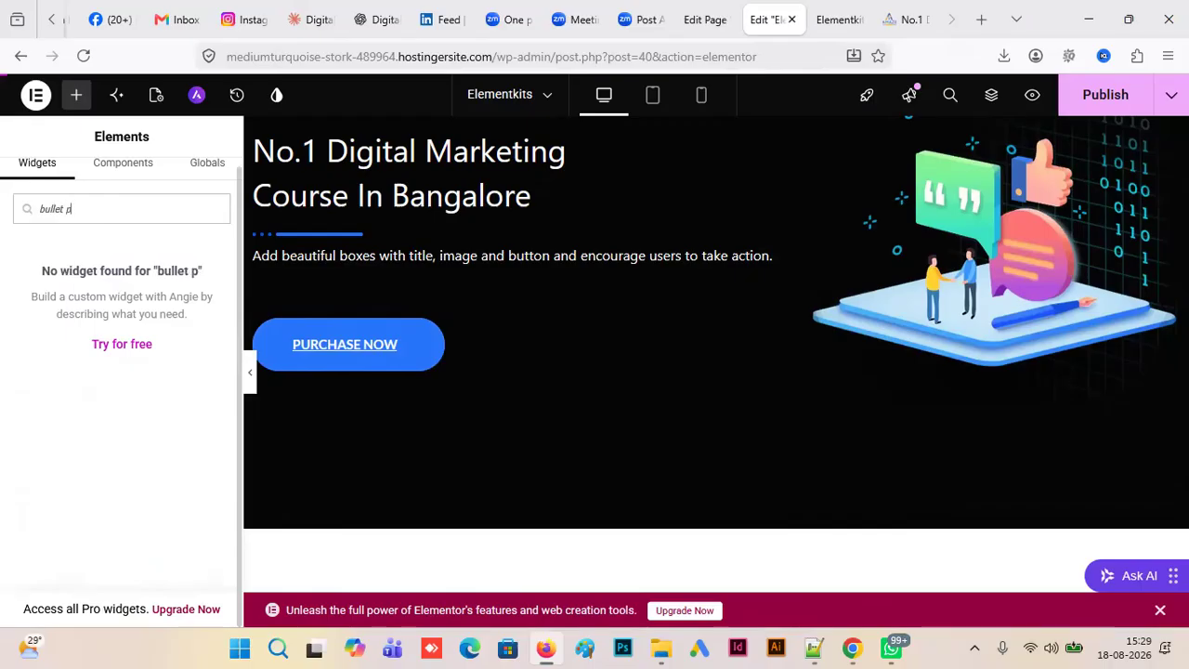
key(BackSpace)
key(BackSpace)
key(BackSpace)
key(BackSpace)
key(BackSpace)
key(BackSpace)
key(BackSpace)
key(BackSpace)
key(BackSpace)
key(BackSpace)
key(BackSpace)
key(BackSpace)
key(BackSpace)
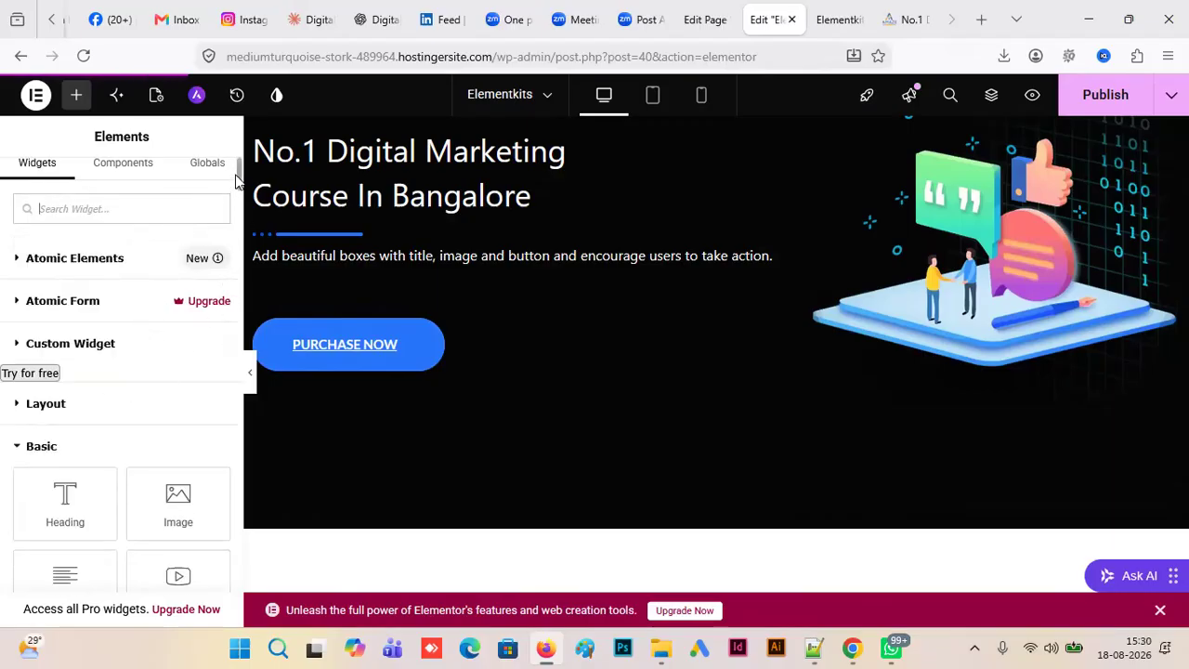
- Insert an Icon List widget between the heading's description and the Purchase Now button
drag(238, 177, 238, 243)
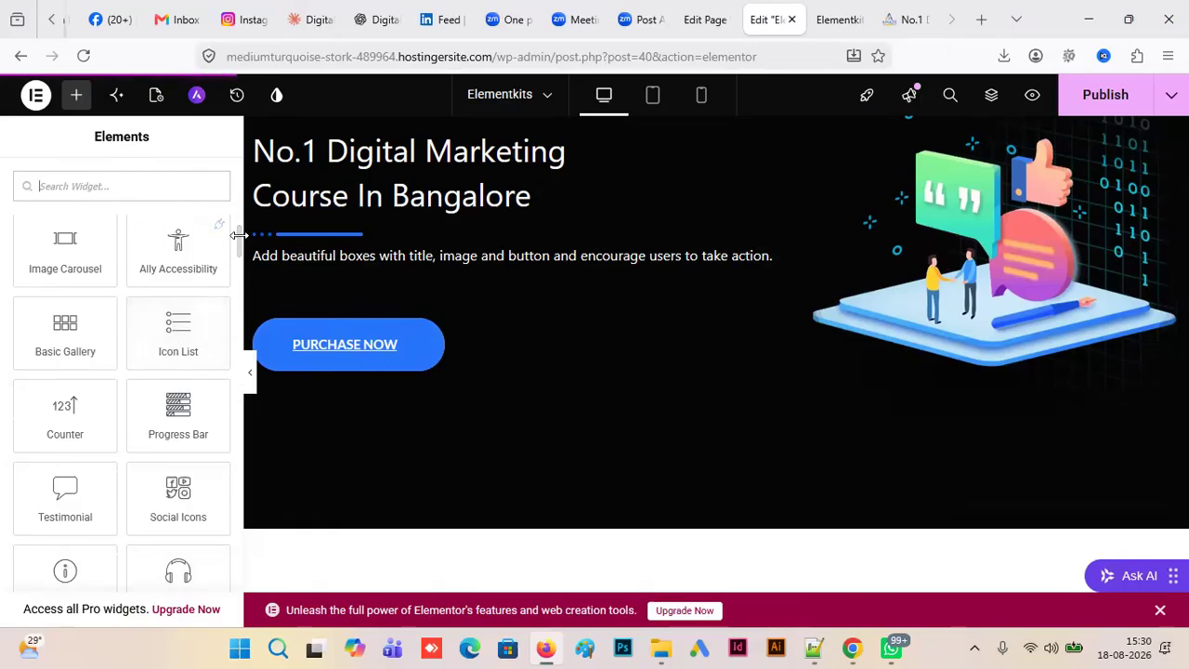
mouse_move(238, 240)
mouse_down()
mouse_move(239, 321)
mouse_move(238, 156)
mouse_move(238, 242)
mouse_up()
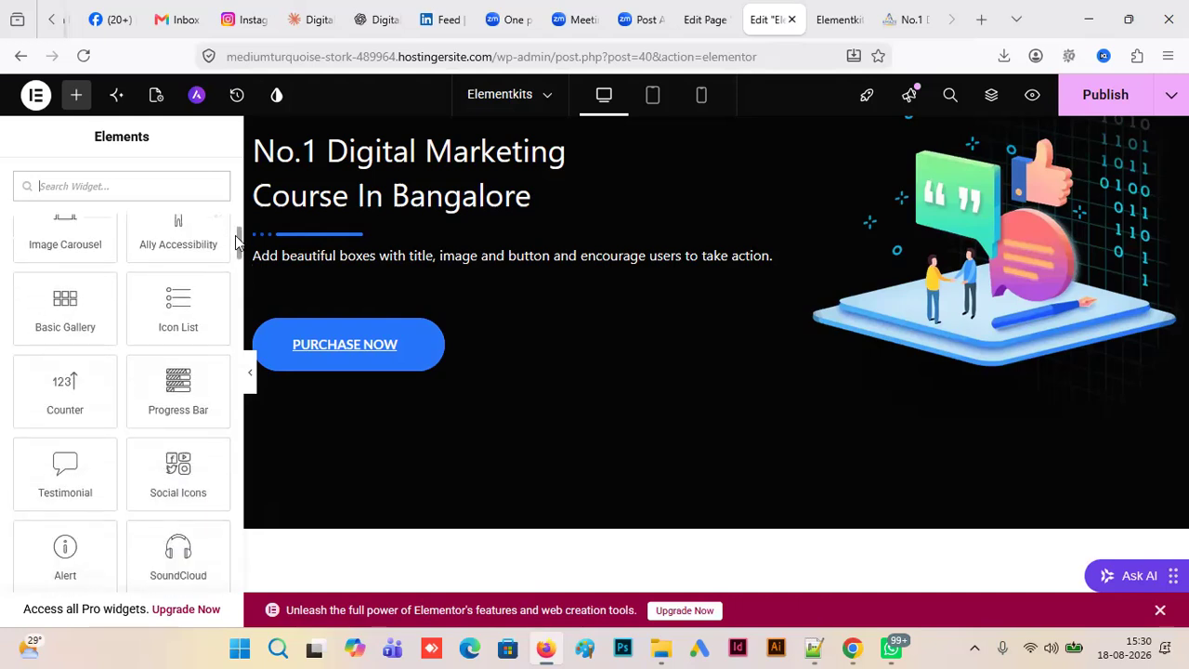
drag(174, 299, 414, 273)
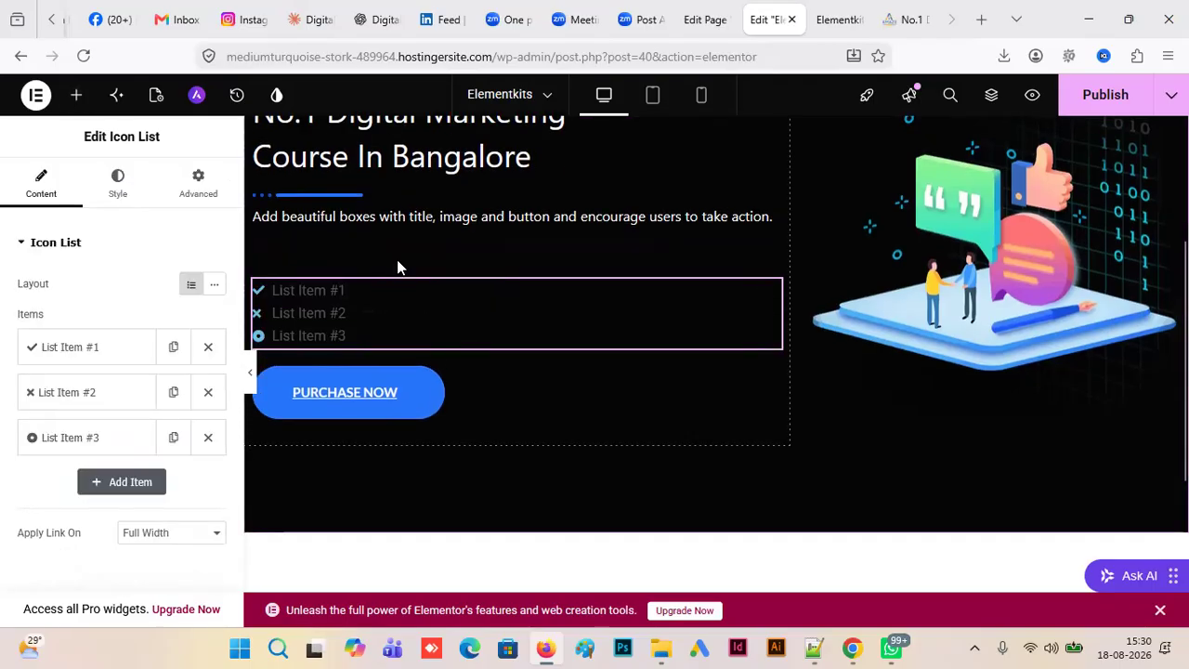
- Set the first icon list item's text to "100% Placements Provided", copied from the Amaze Institute landing page
click(104, 351)
triple_click(112, 412)
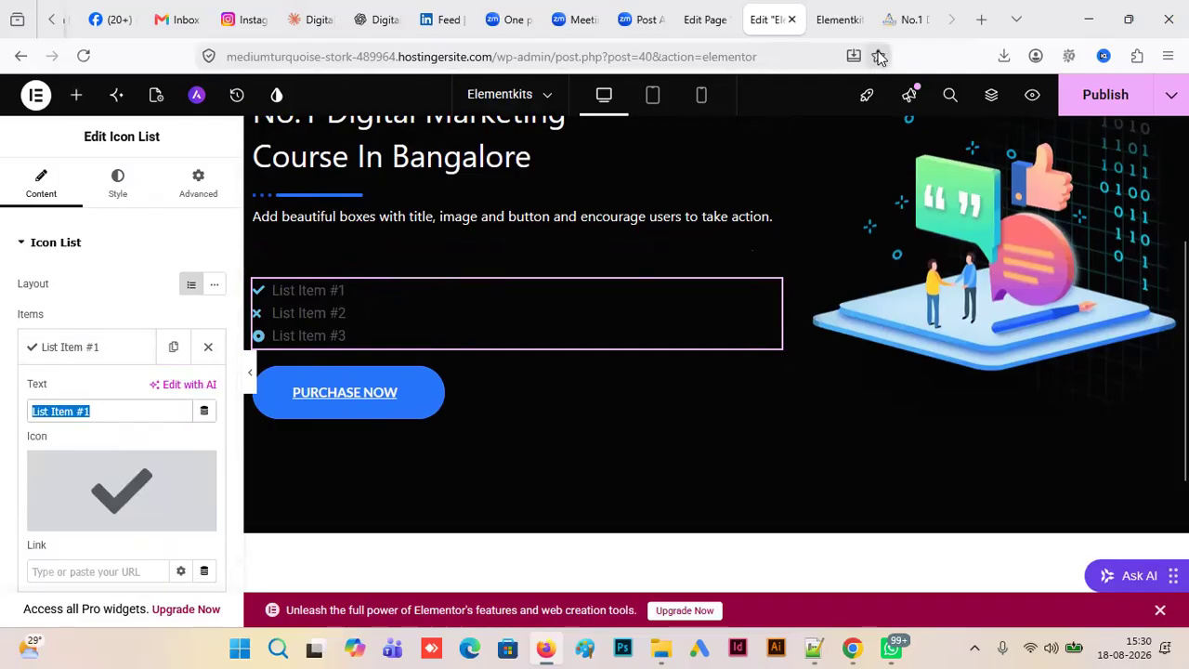
click(907, 22)
drag(271, 305, 82, 304)
drag(283, 301, 76, 300)
key(ctrl+c)
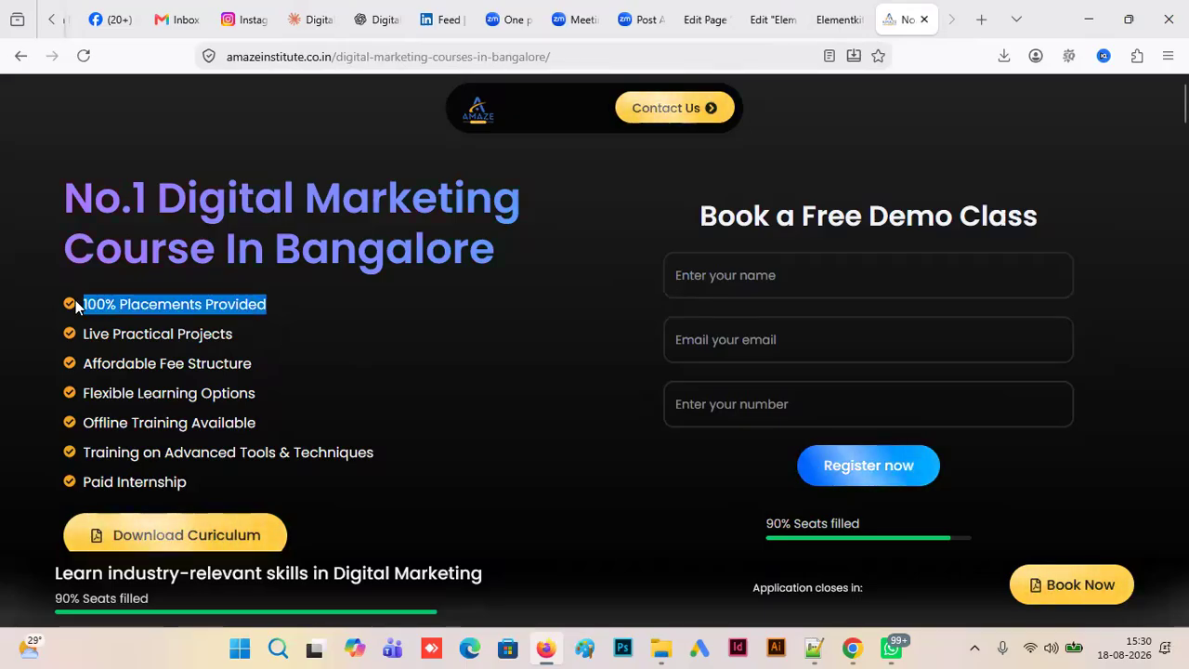
click(771, 21)
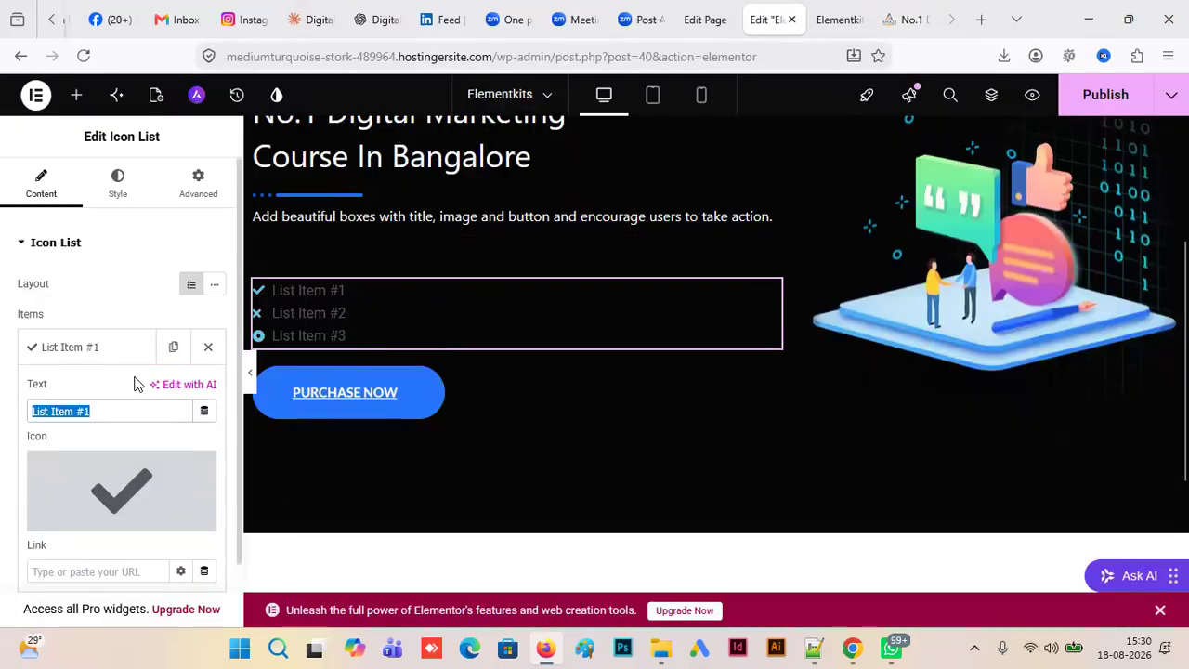
key(ctrl+v)
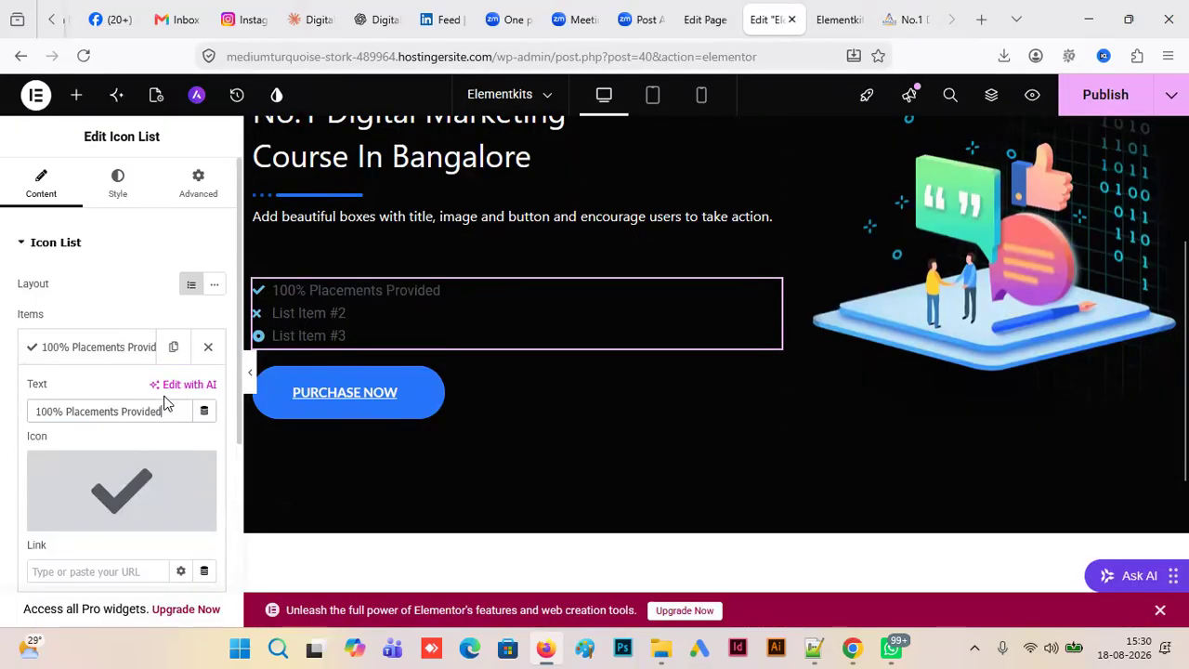
- Set the second icon list item's text to "Live Practical Projects", copied from the Amaze Institute landing page
click(905, 19)
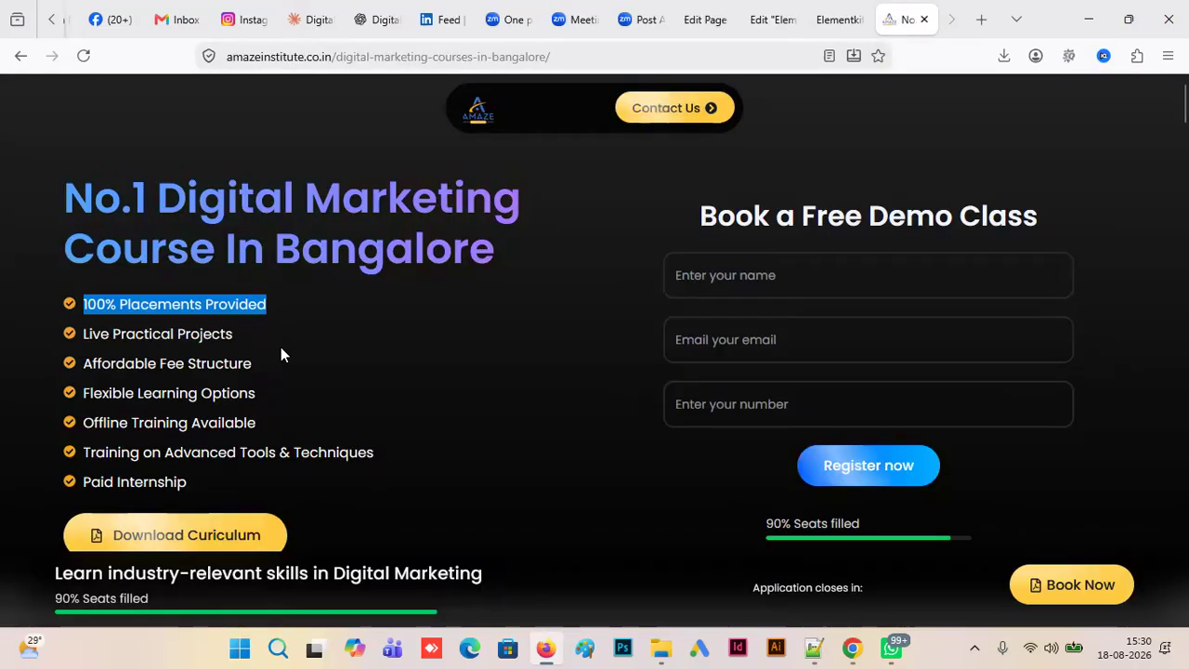
drag(238, 336, 80, 333)
key(ctrl+c)
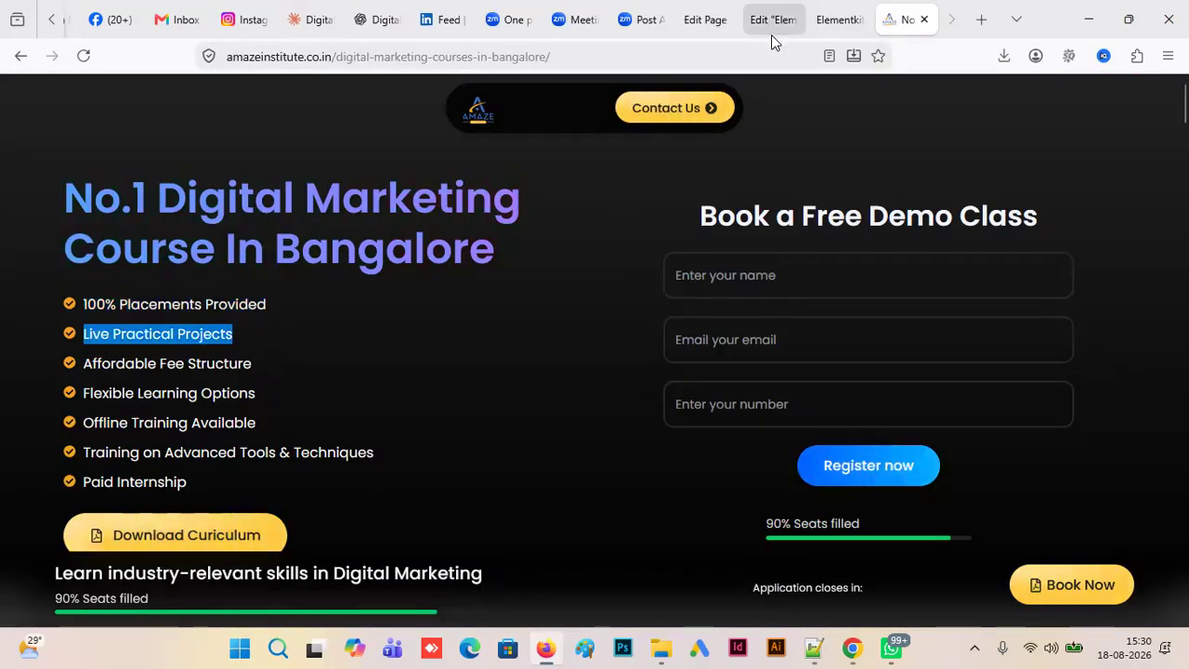
click(743, 31)
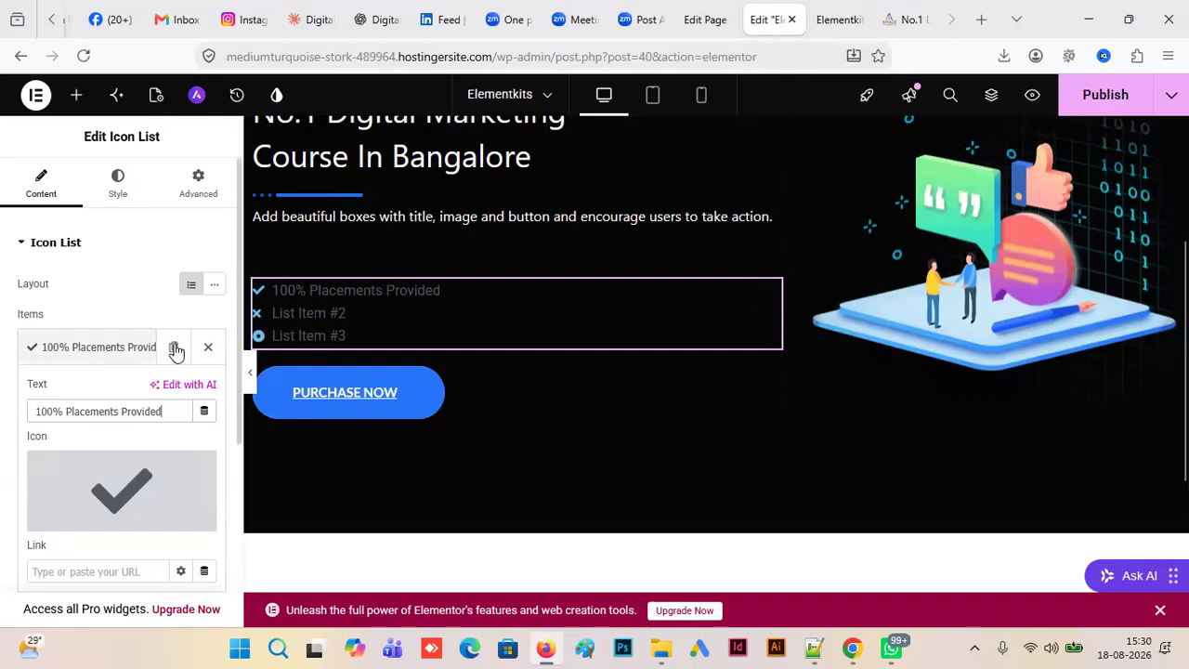
click(138, 318)
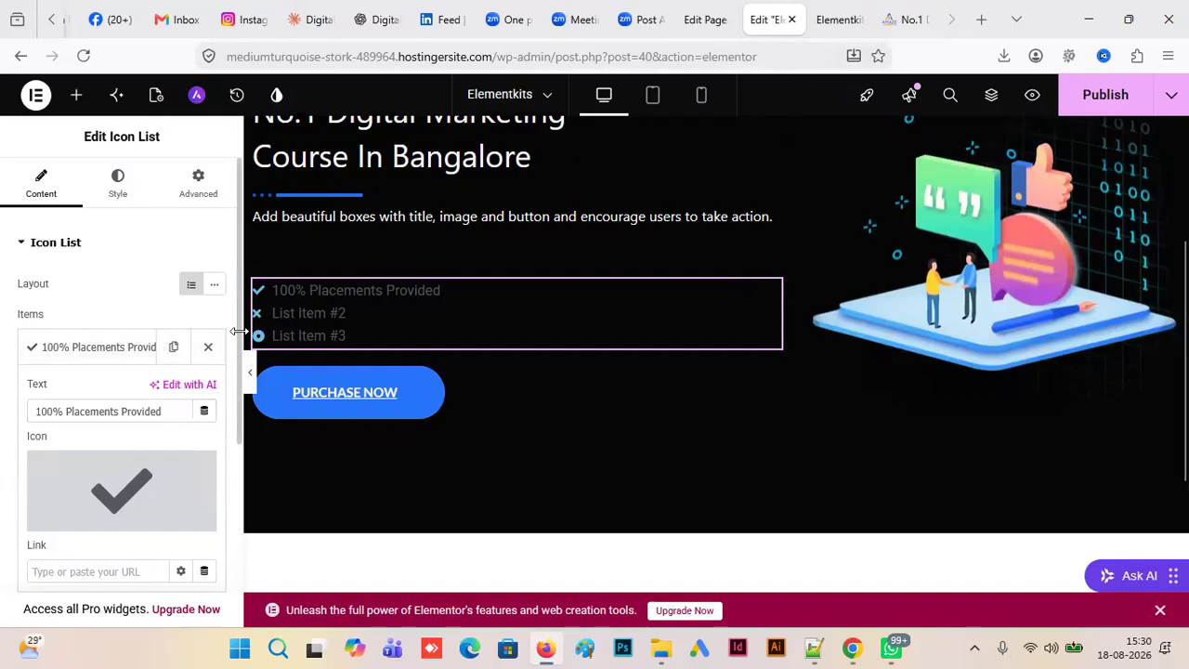
drag(237, 348, 226, 438)
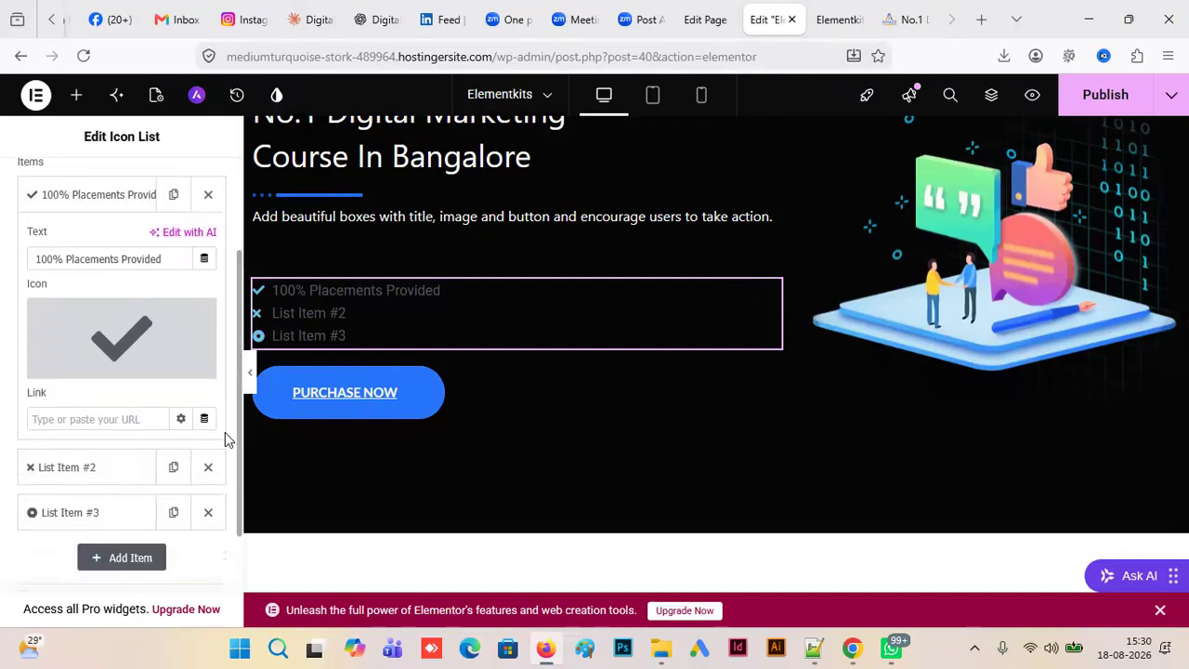
click(92, 467)
drag(97, 304, 11, 303)
key(ctrl+v)
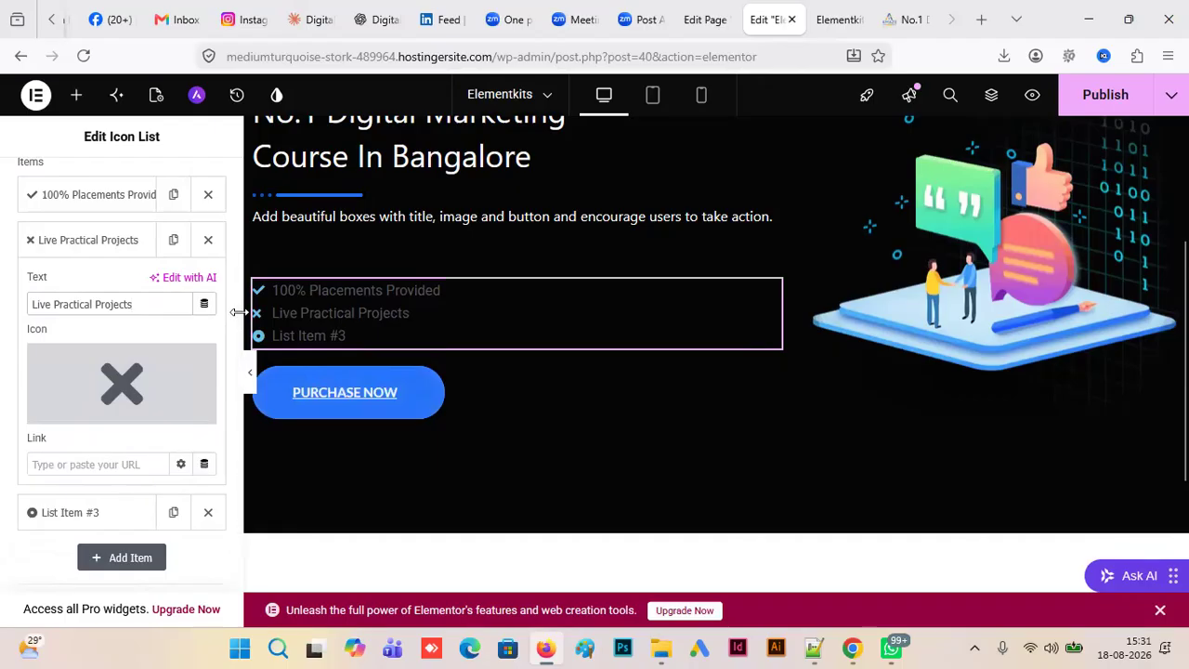
- Duplicate the third icon list item three times
click(173, 513)
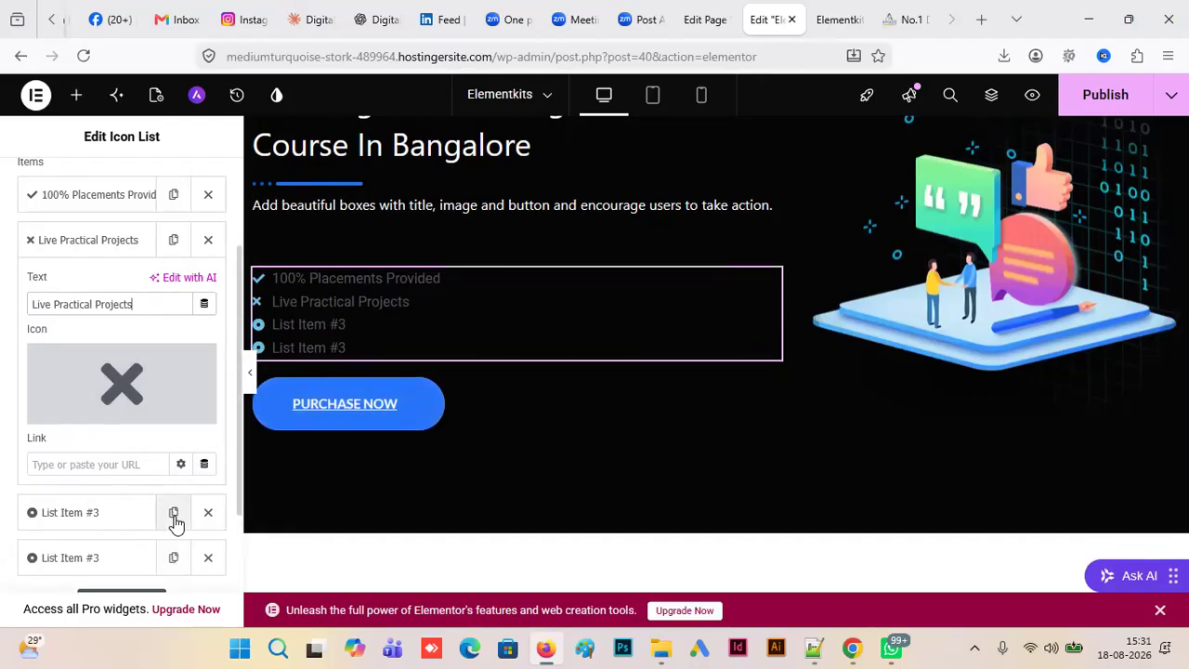
click(174, 516)
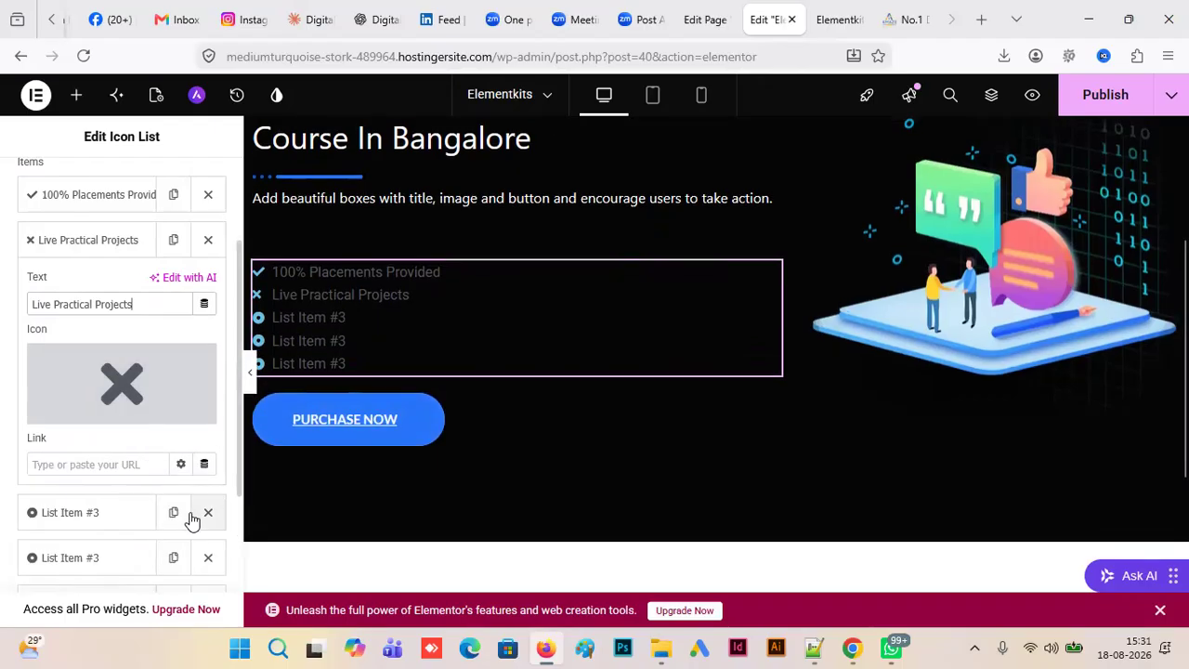
click(174, 515)
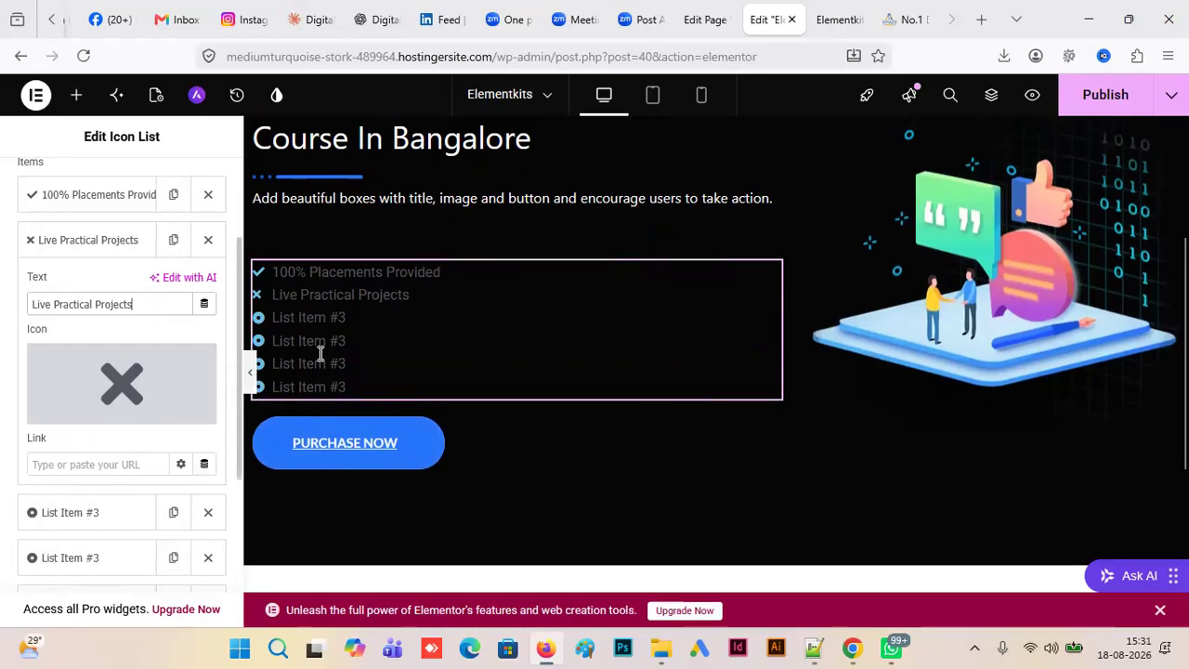
- Set the third icon list item's text to "Affordable Fee Structure", copied from the Amaze Institute landing page
click(910, 19)
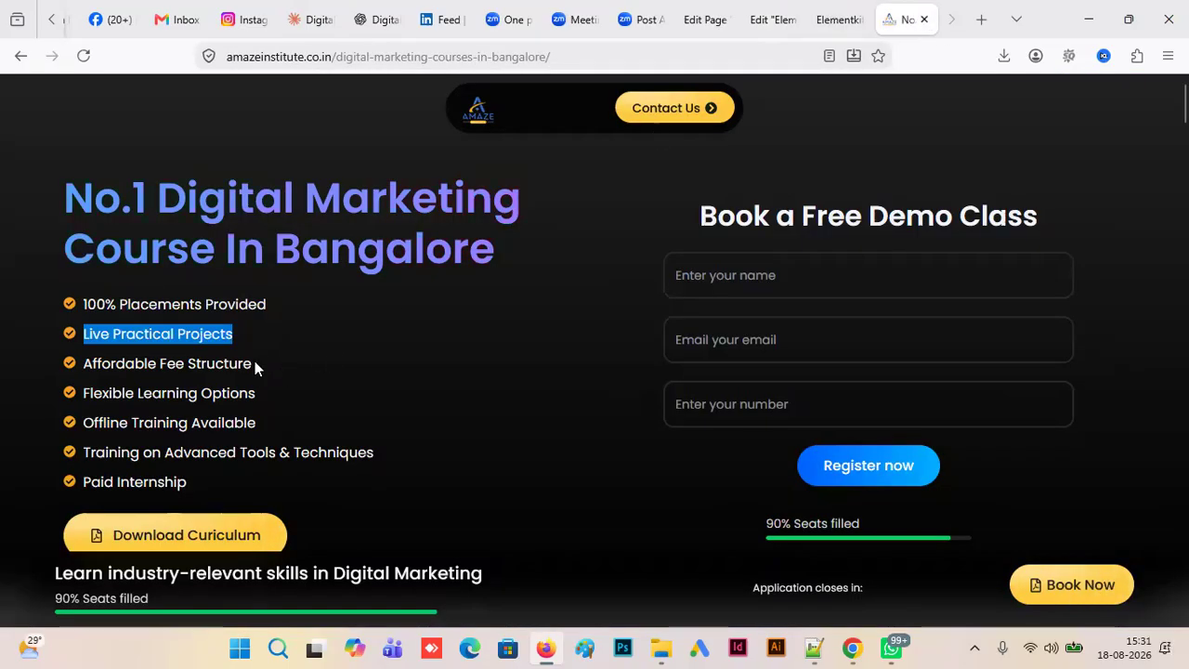
drag(255, 363, 66, 362)
key(ctrl+c)
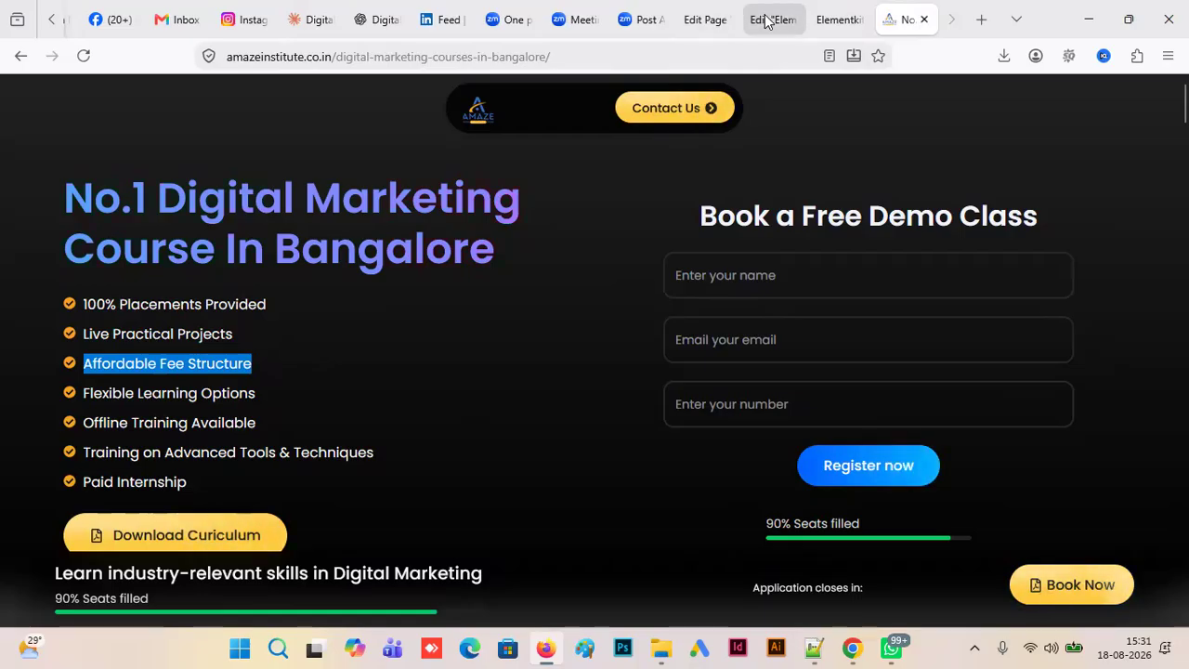
click(717, 22)
click(764, 21)
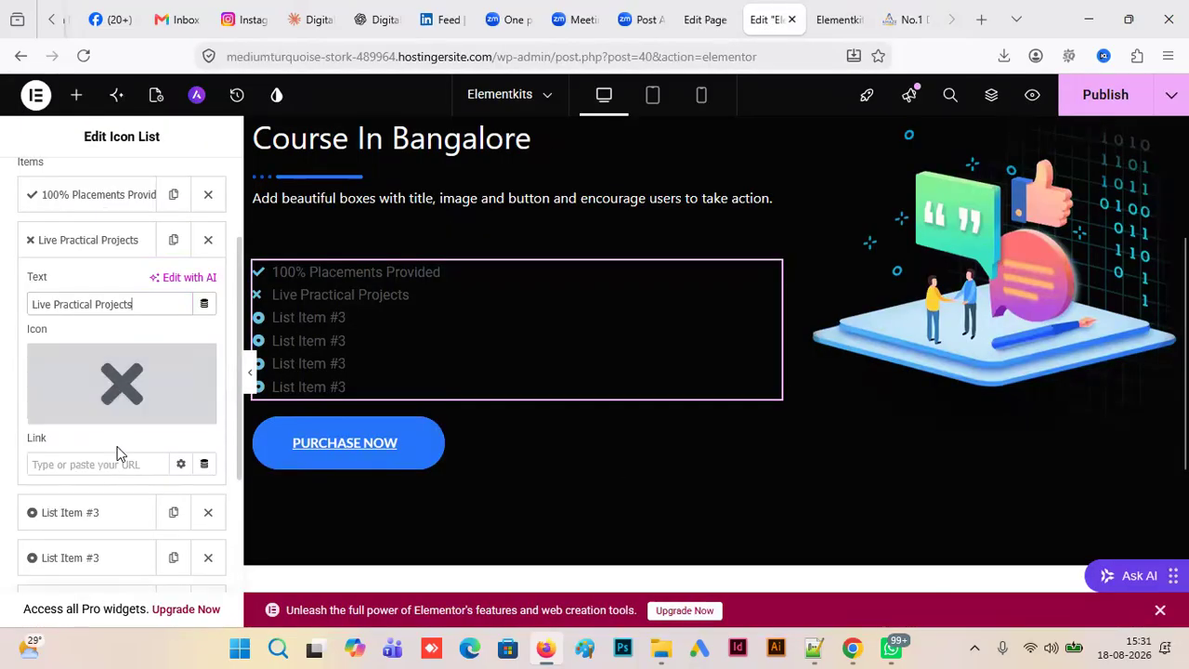
click(105, 518)
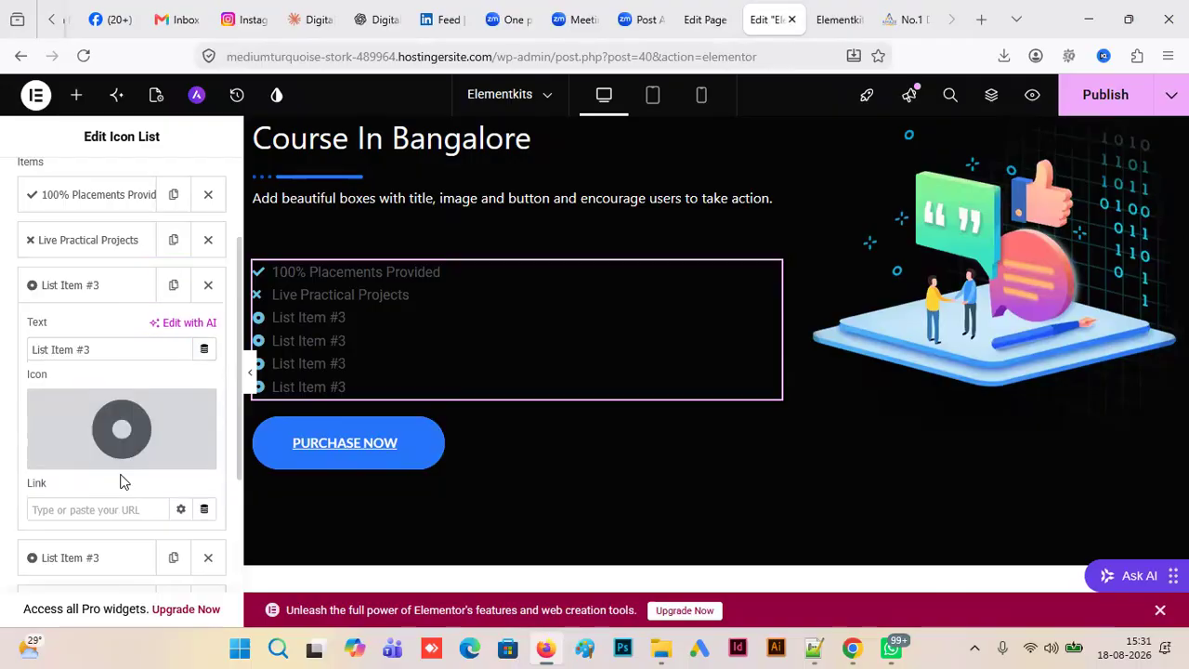
triple_click(106, 349)
key(ctrl+v)
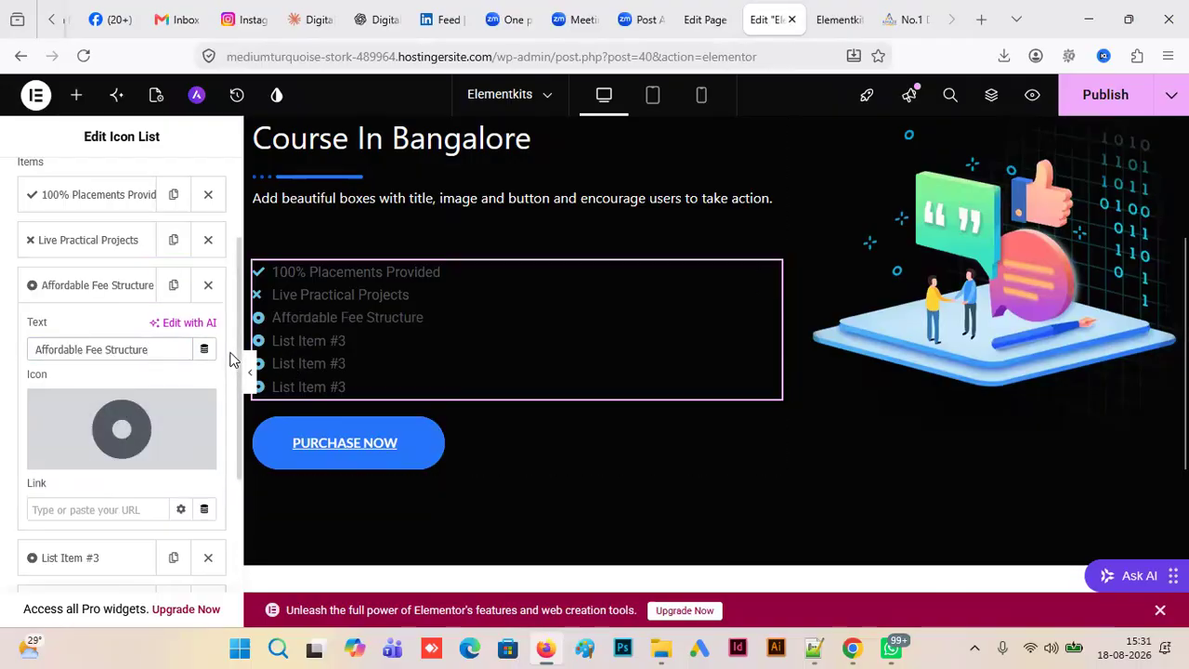
- Set the fourth icon list item's text to "Flexible Learning Options", copied from the Amaze Institute landing page
scroll(240, 377, down, 1)
scroll(223, 409, down, 2)
click(221, 381)
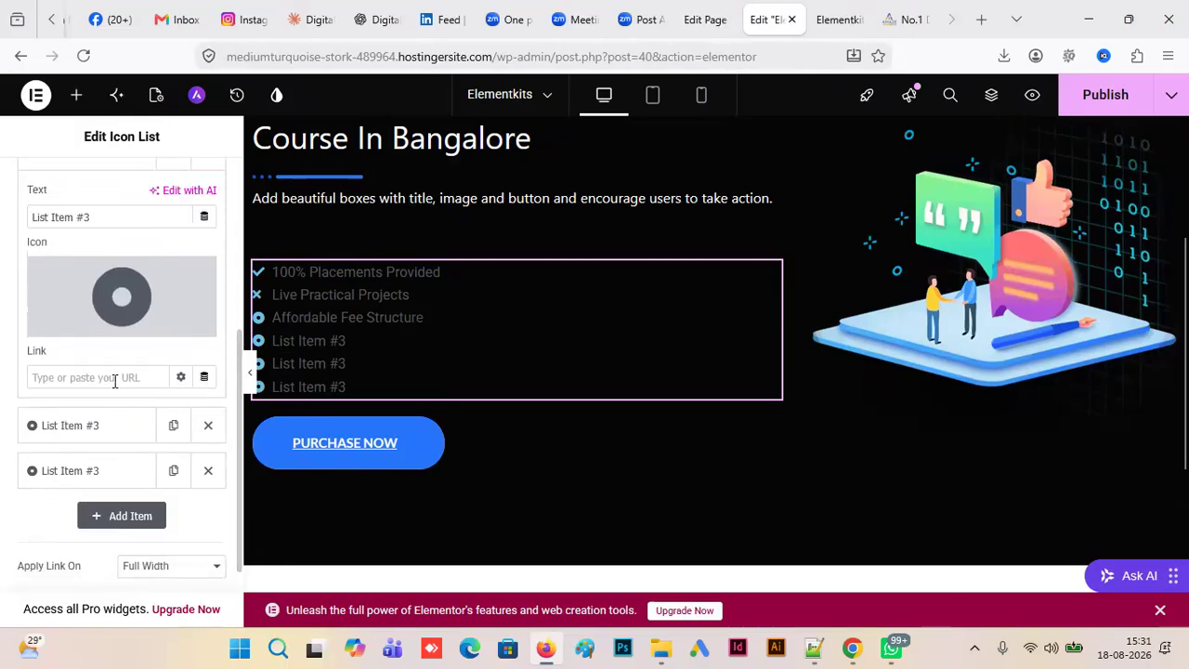
click(900, 19)
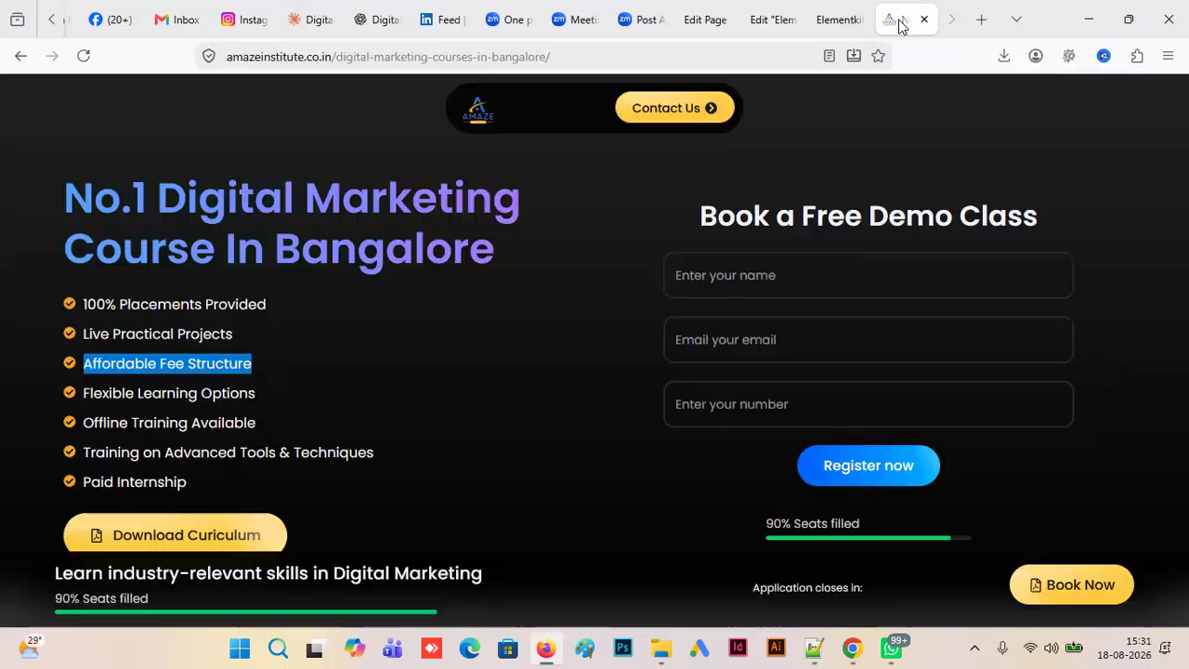
drag(260, 393, 80, 393)
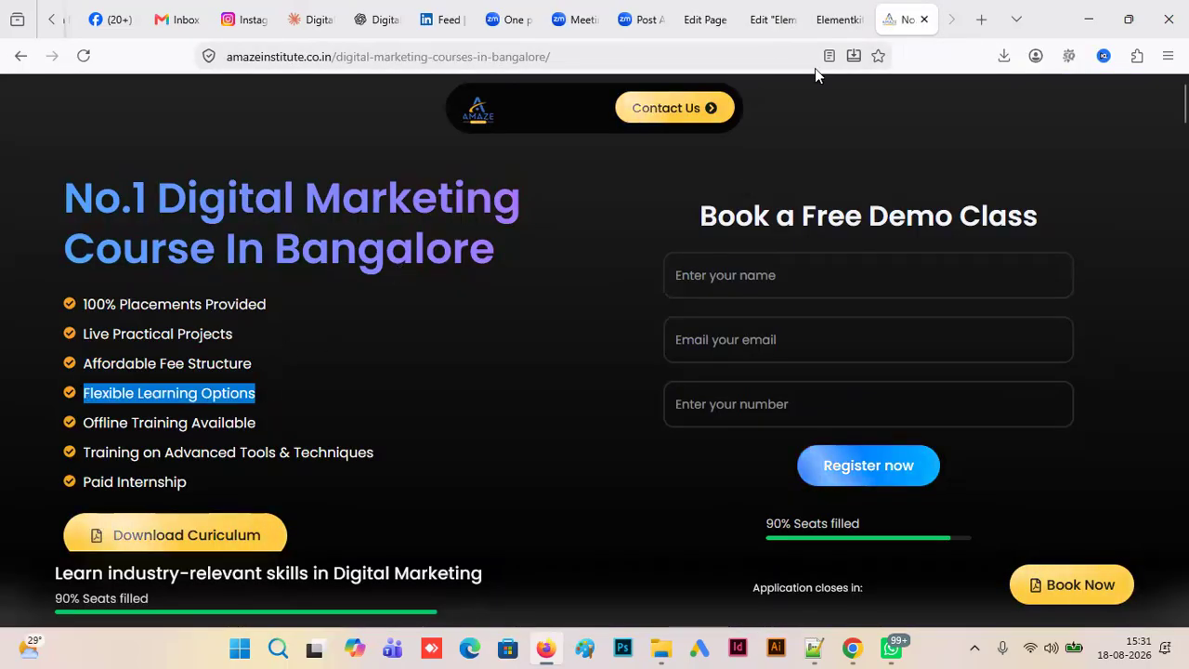
click(769, 20)
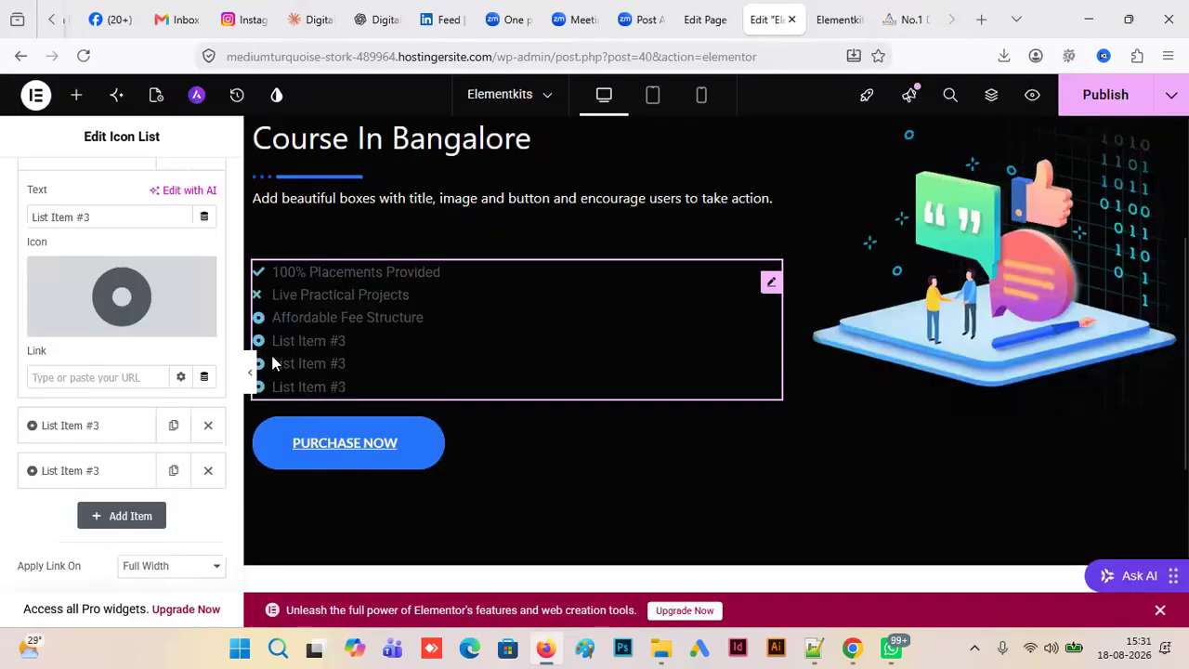
click(115, 375)
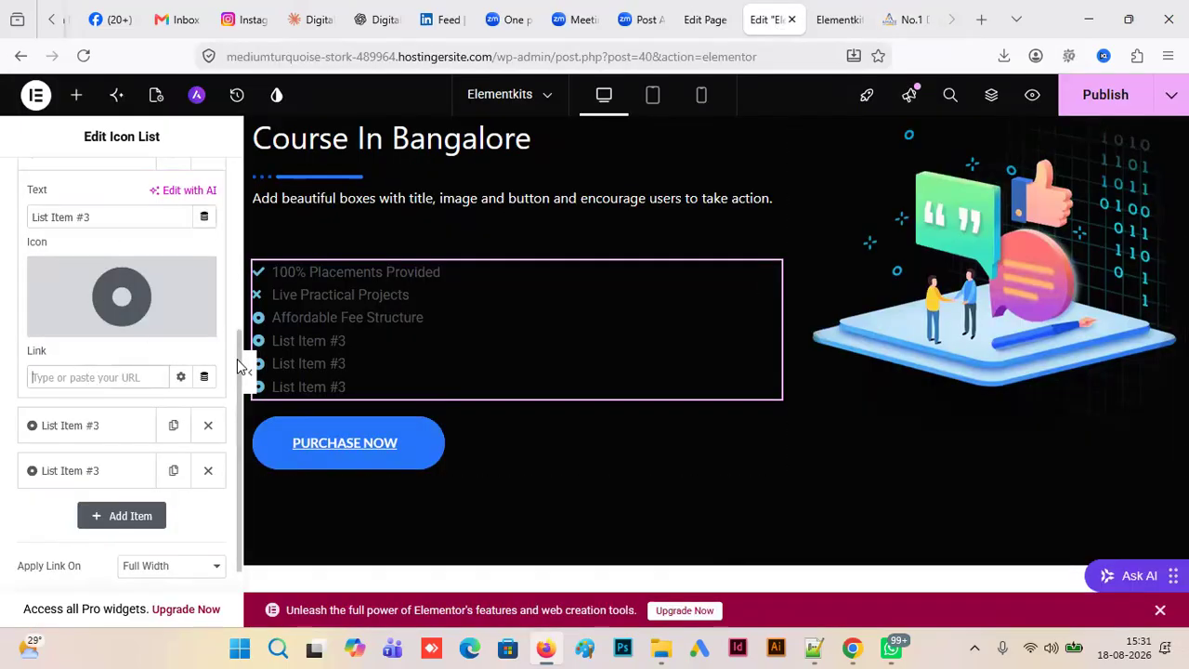
scroll(240, 344, up, 1)
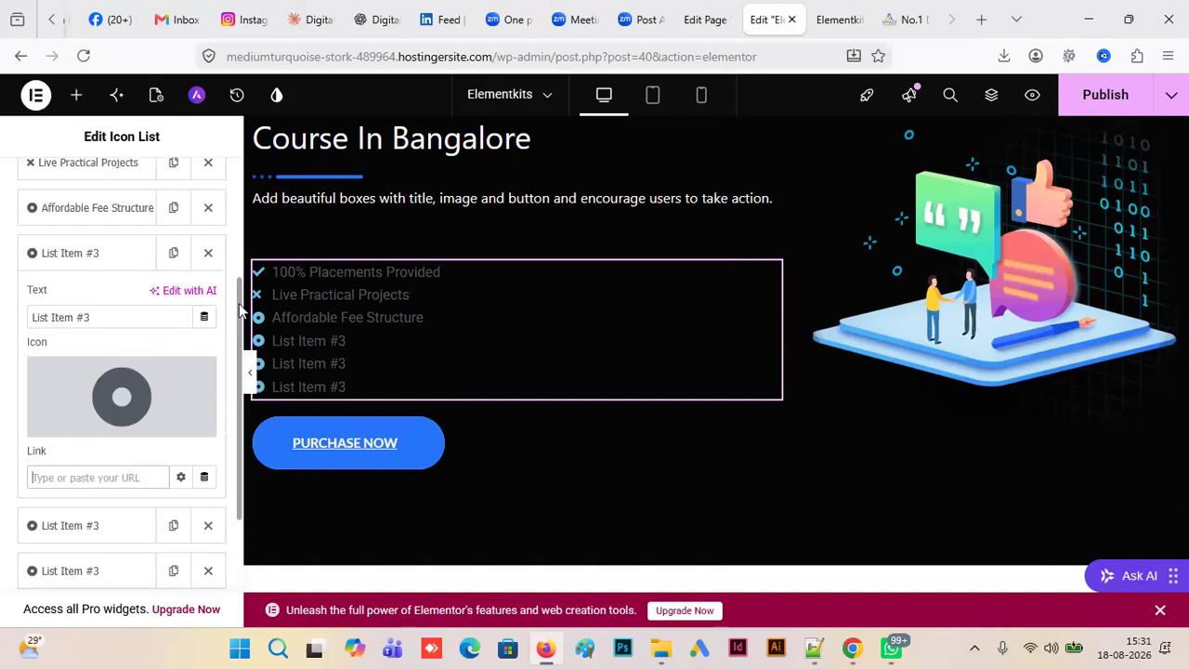
drag(115, 324, 8, 324)
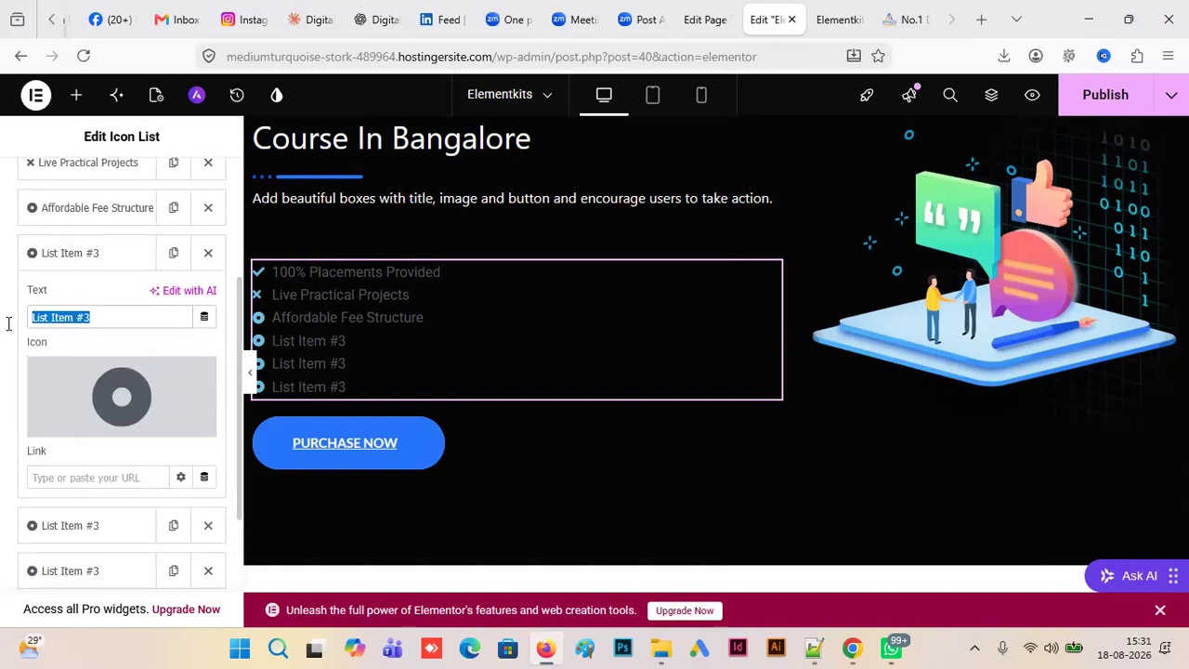
text(Flexible Learning Options)
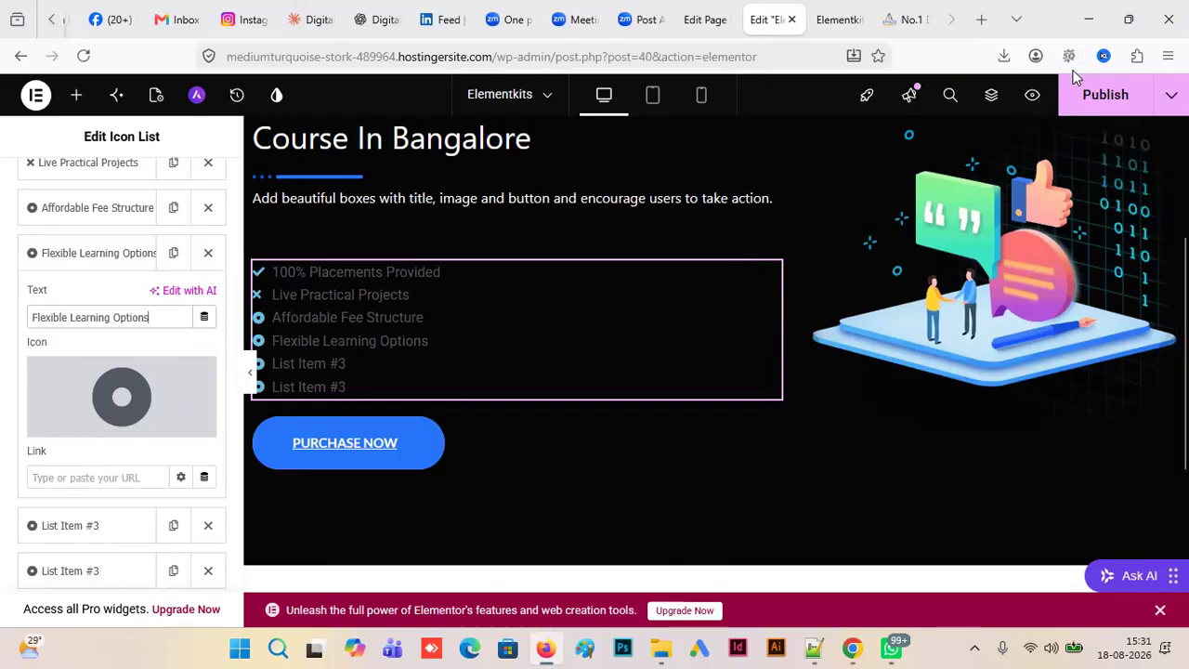
- Set the fifth icon list item's text to "Offline Training Available", copied from the Amaze Institute landing page
click(910, 19)
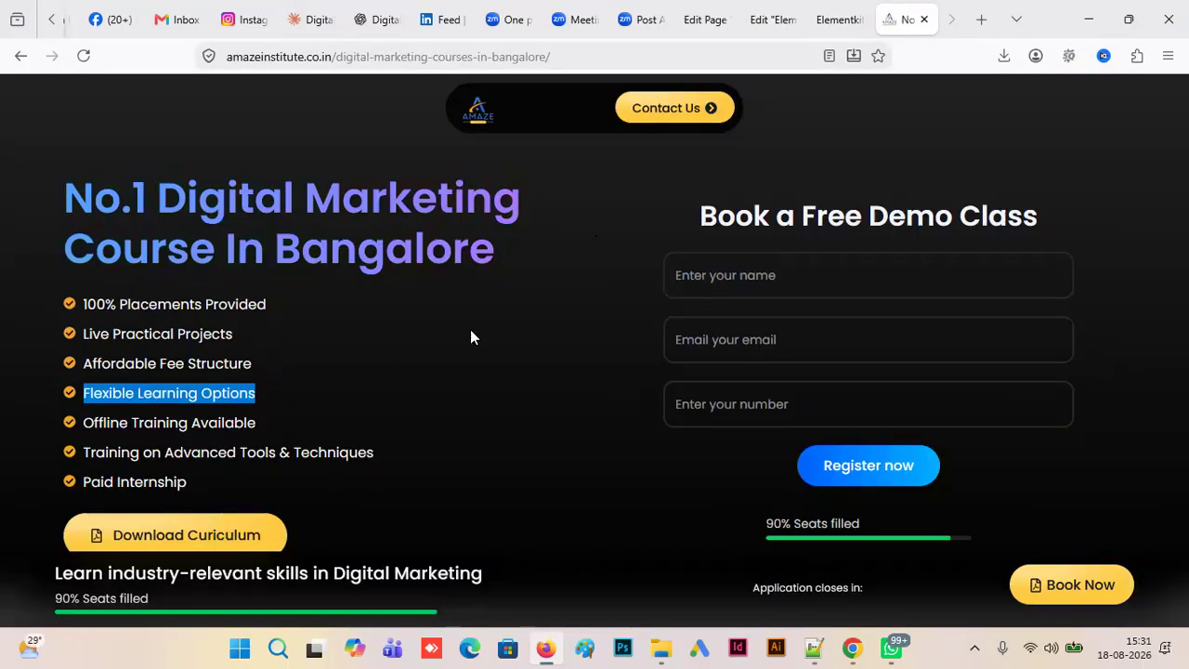
drag(263, 422, 82, 423)
key(ctrl+c)
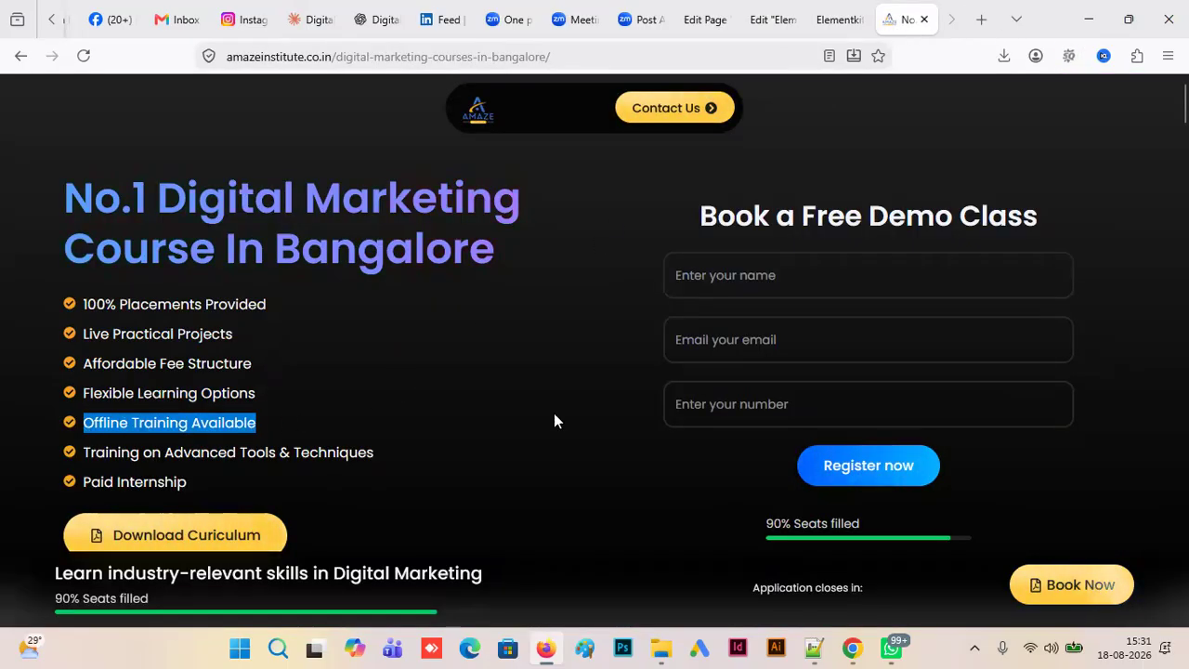
click(762, 20)
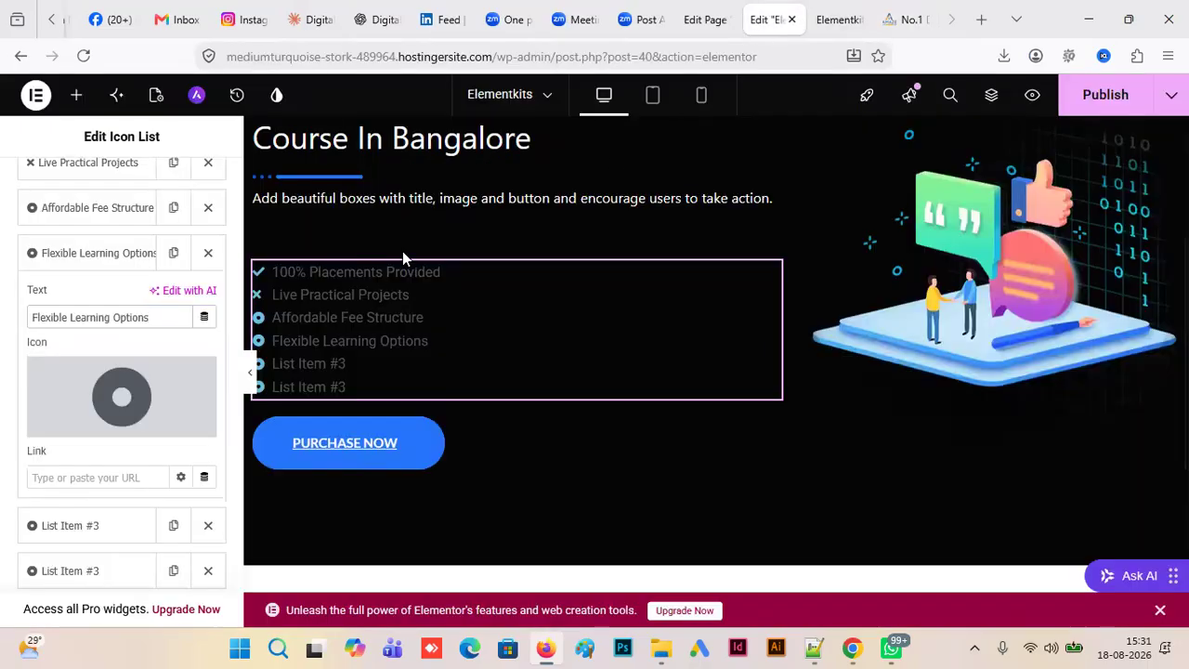
scroll(238, 377, down, 3)
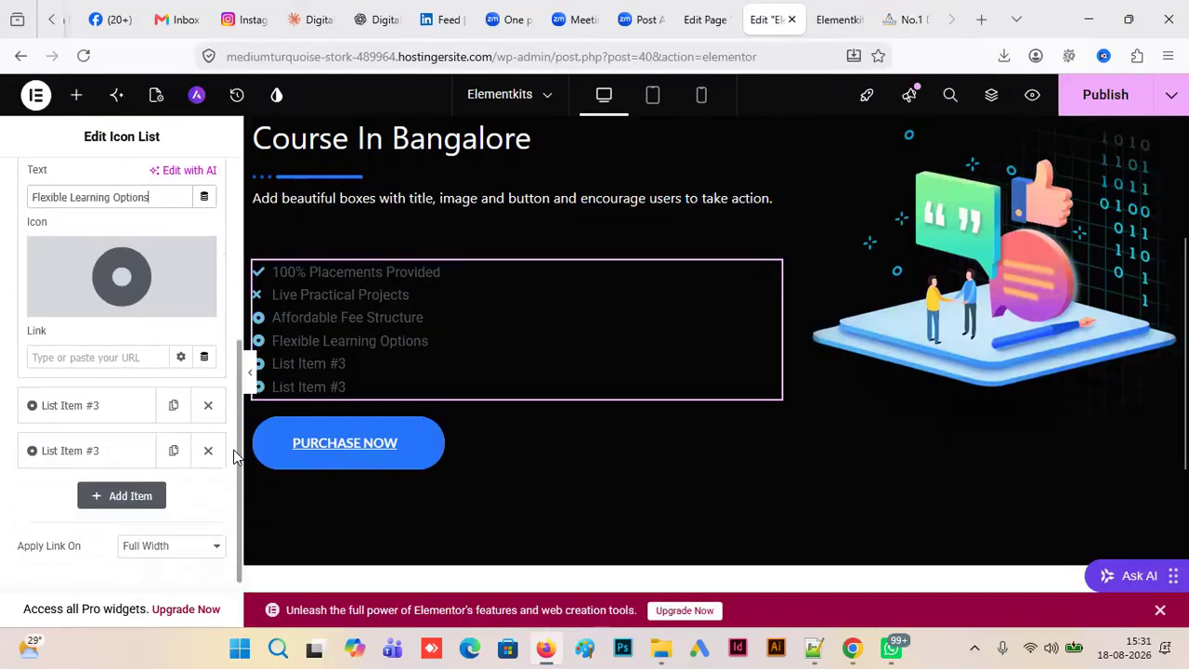
click(102, 386)
drag(98, 222, 8, 222)
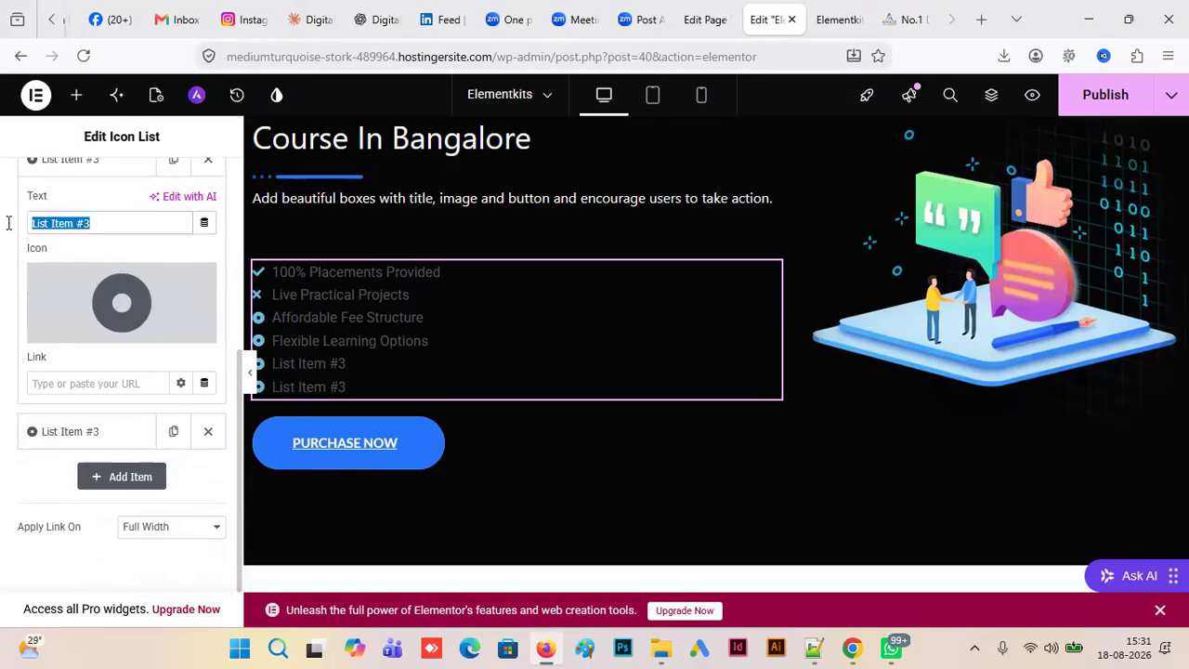
key(ctrl+v)
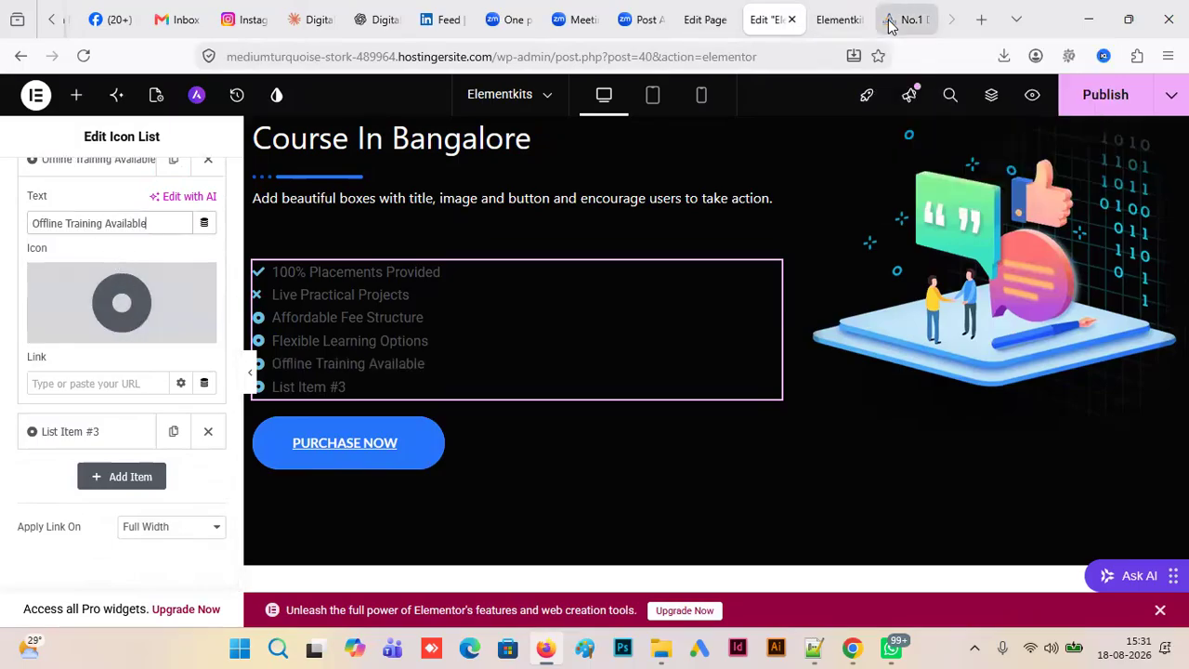
- Set the sixth icon list item's text to "Paid Internship", copied from the Amaze Institute landing page
click(892, 20)
triple_click(160, 477)
key(ctrl+c)
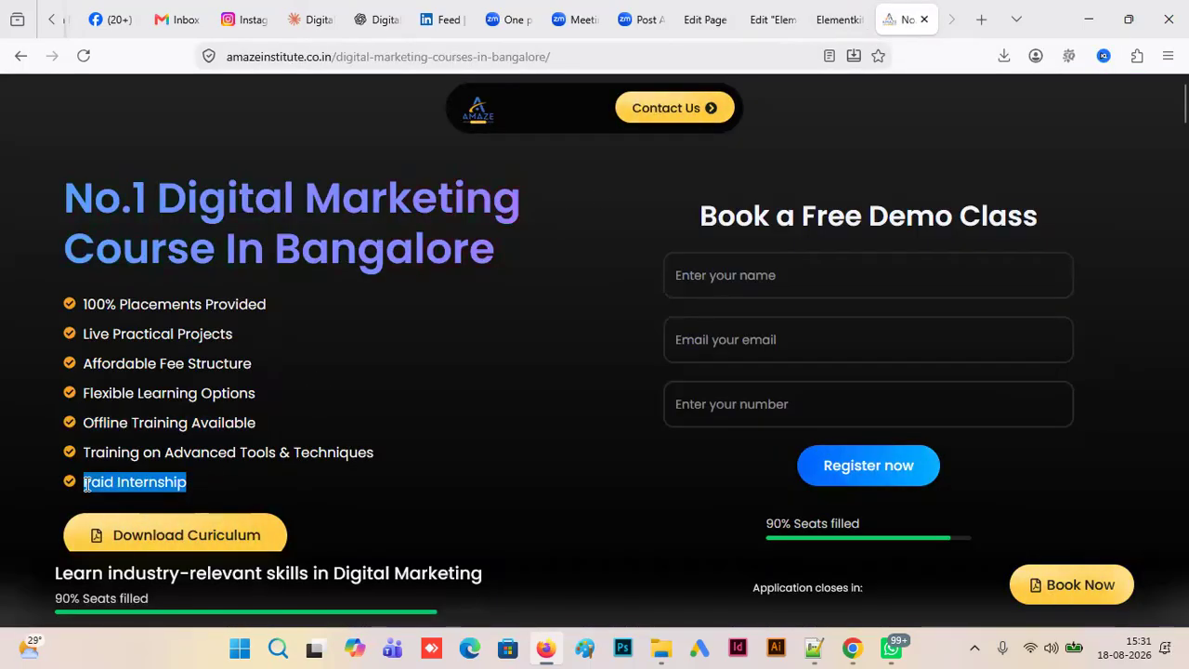
click(754, 21)
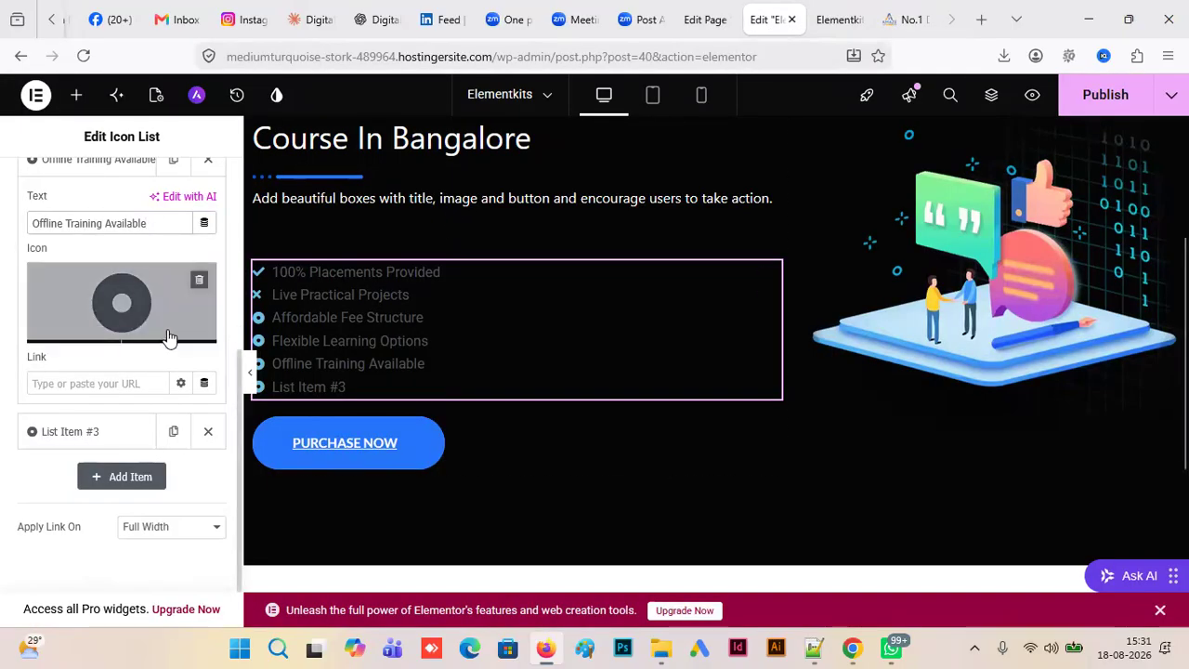
click(102, 432)
click(102, 269)
key(ctrl+a)
key(ctrl+v)
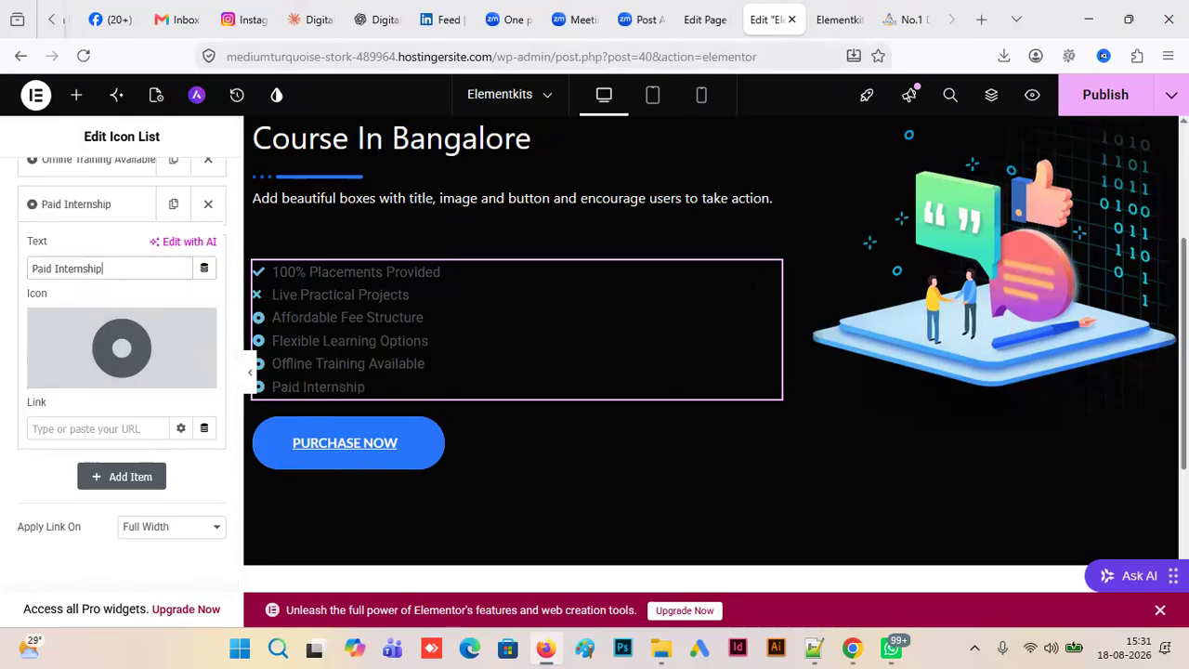
- Publish the Elementkits page, reload its preview in the other browser tab and return to the Elementor editor
click(1106, 94)
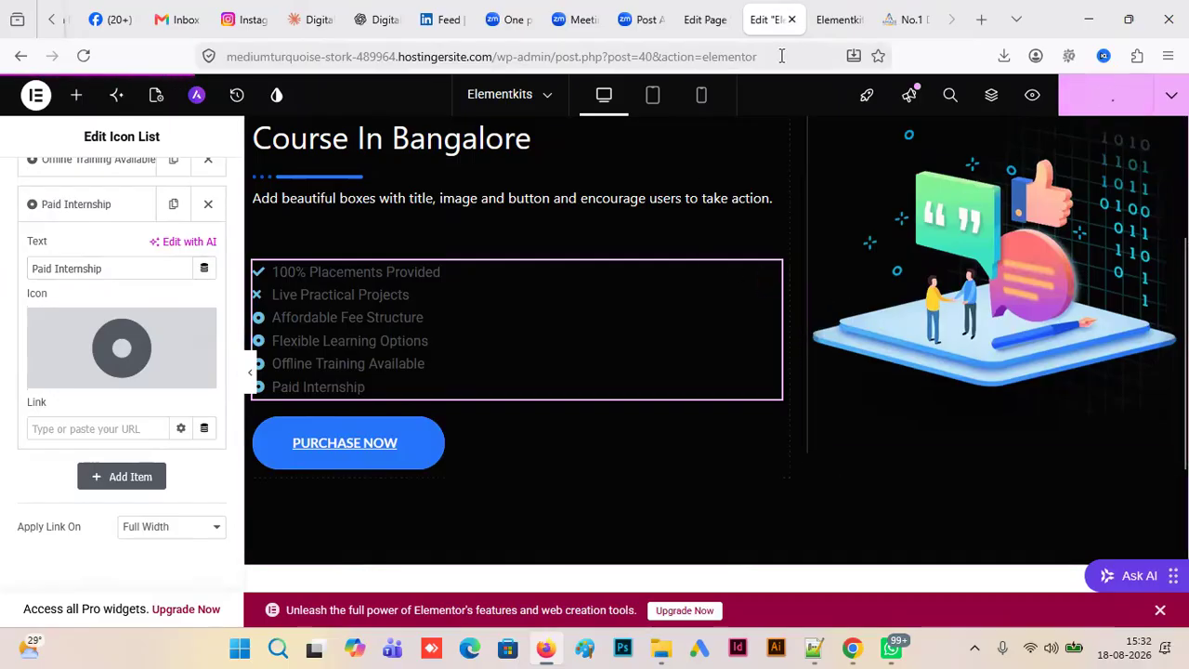
click(847, 28)
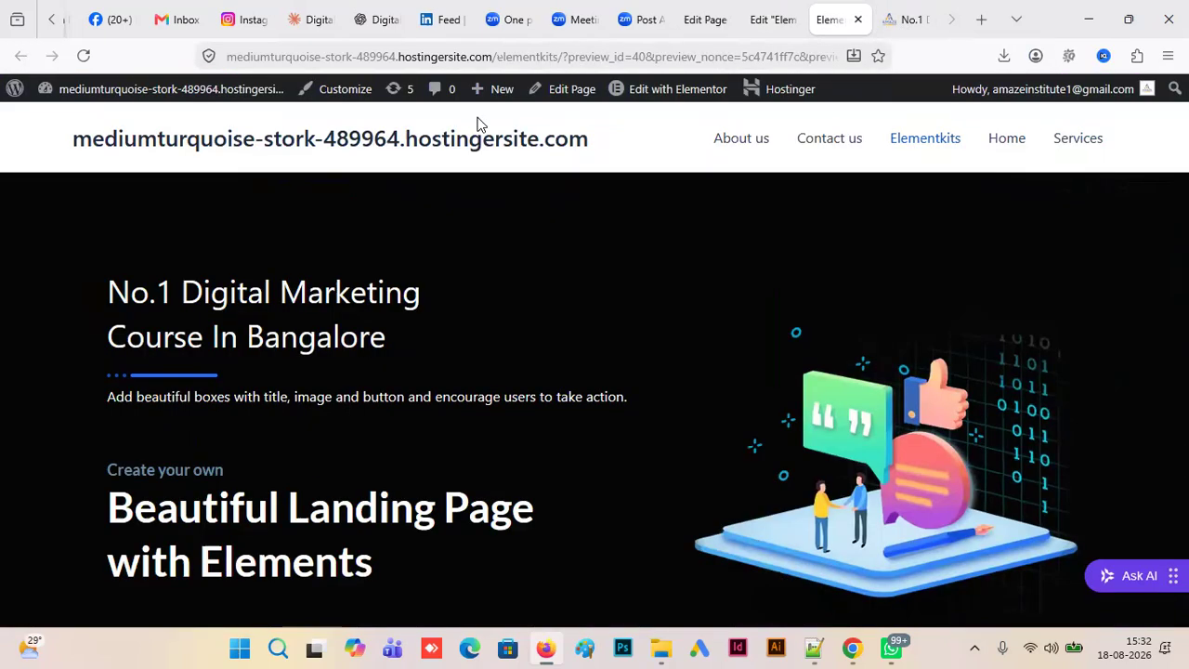
click(83, 56)
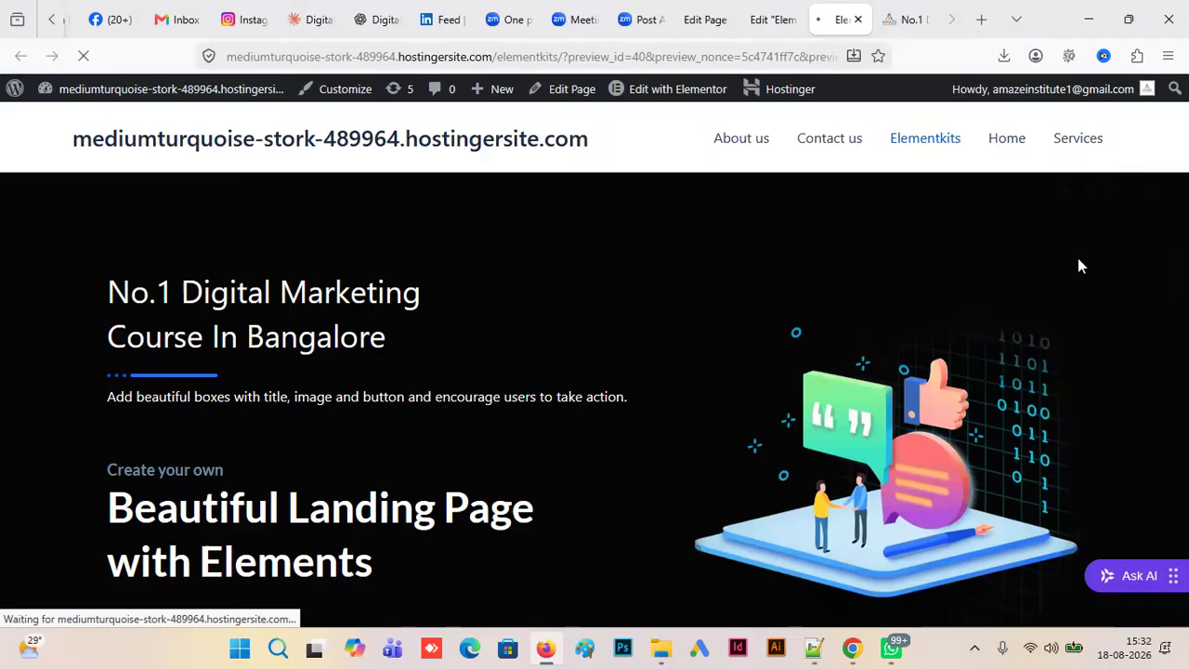
click(773, 20)
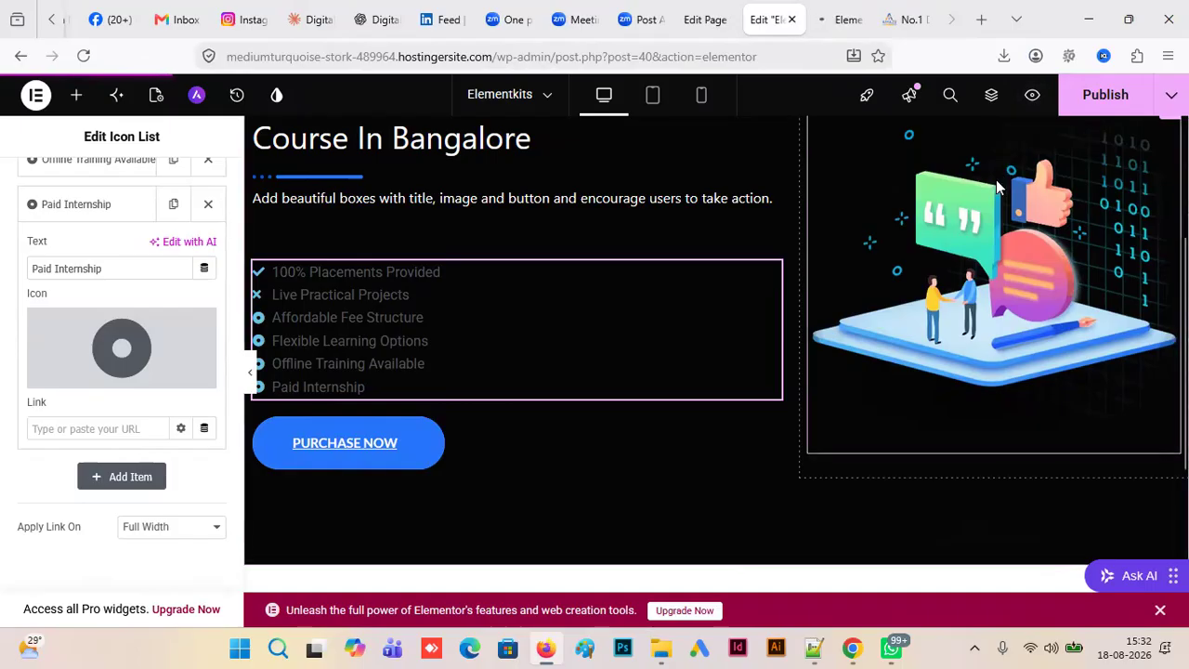
- Examine the download button on the Amaze Institute landing page and compare it with the Elementkits page's call-to-action section
click(420, 452)
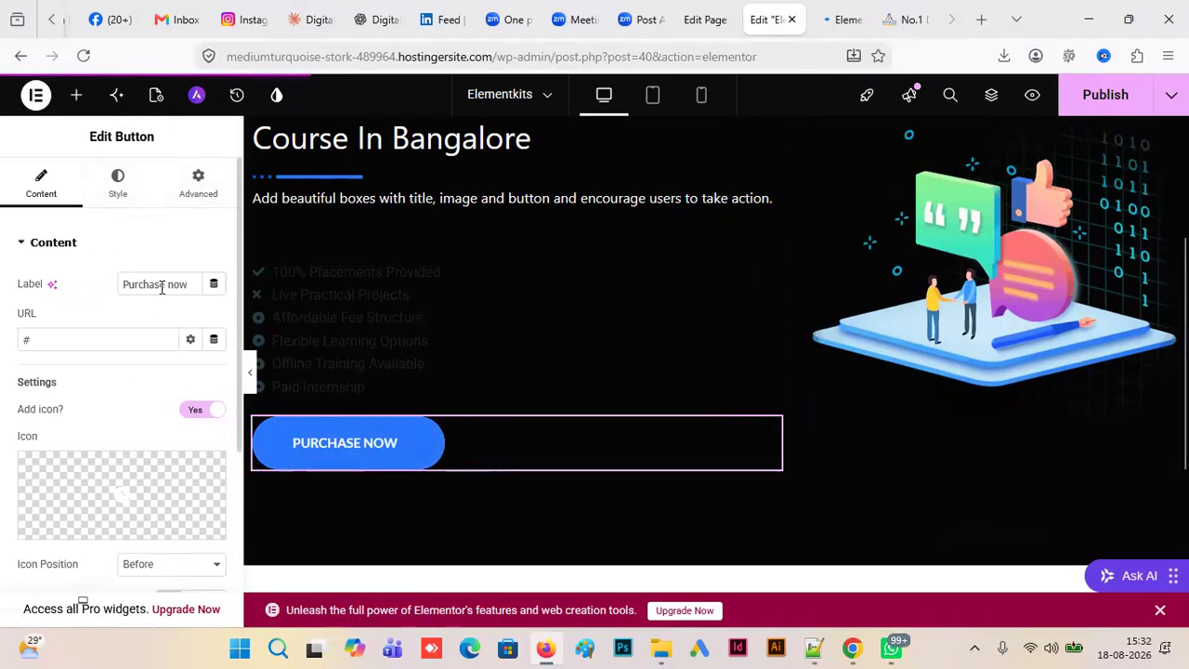
click(906, 19)
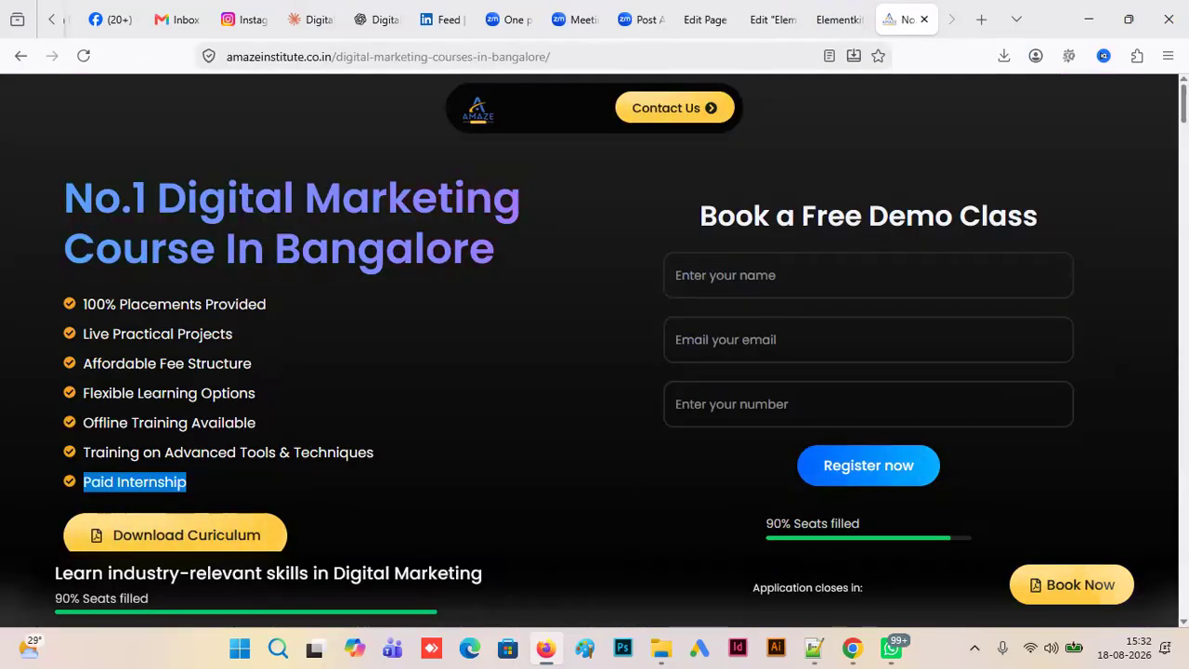
scroll(594, 334, down, 1)
scroll(122, 380, down, 1)
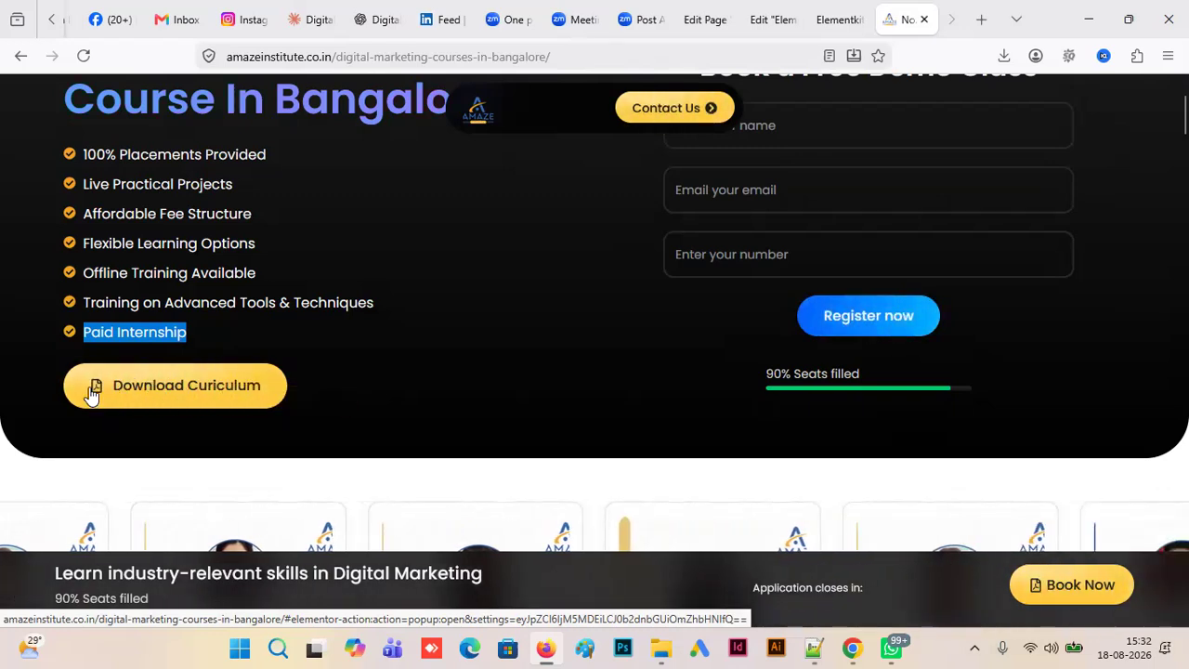
drag(100, 388, 380, 363)
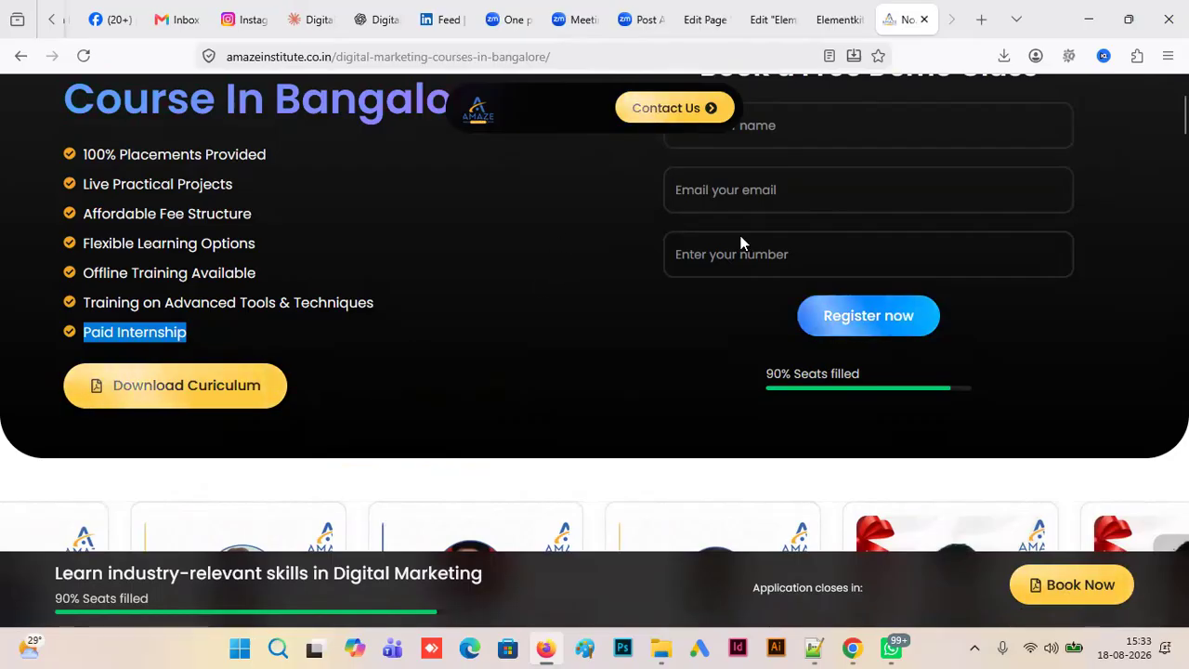
drag(1186, 116, 1186, 115)
scroll(1181, 116, up, 2)
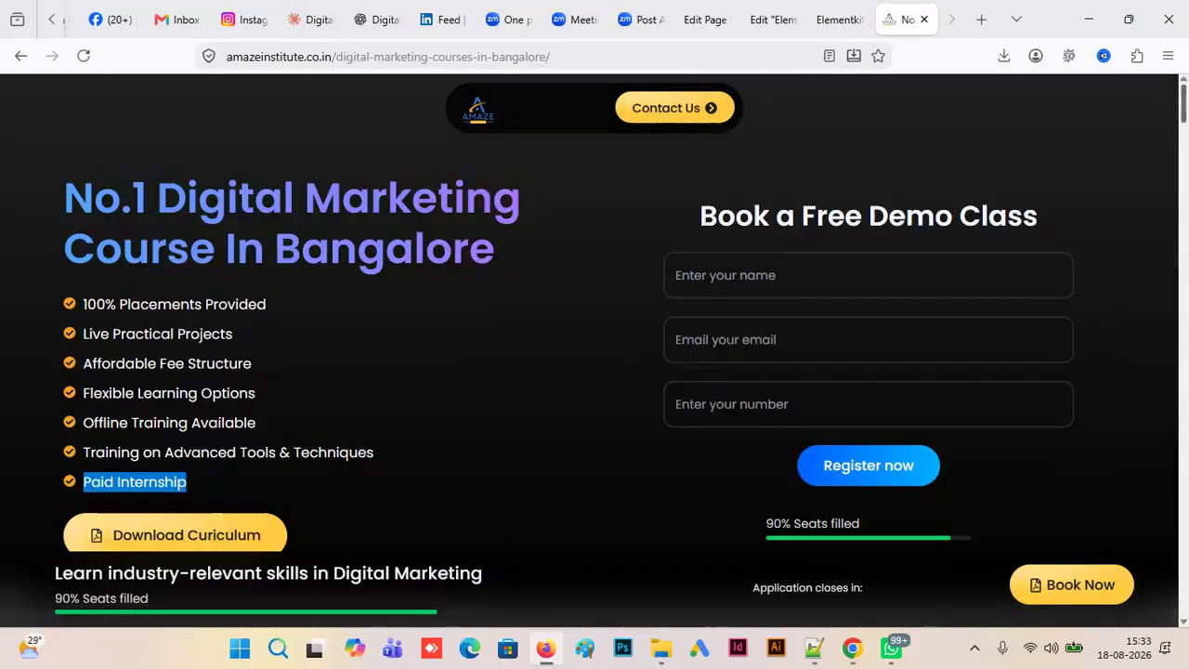
click(836, 18)
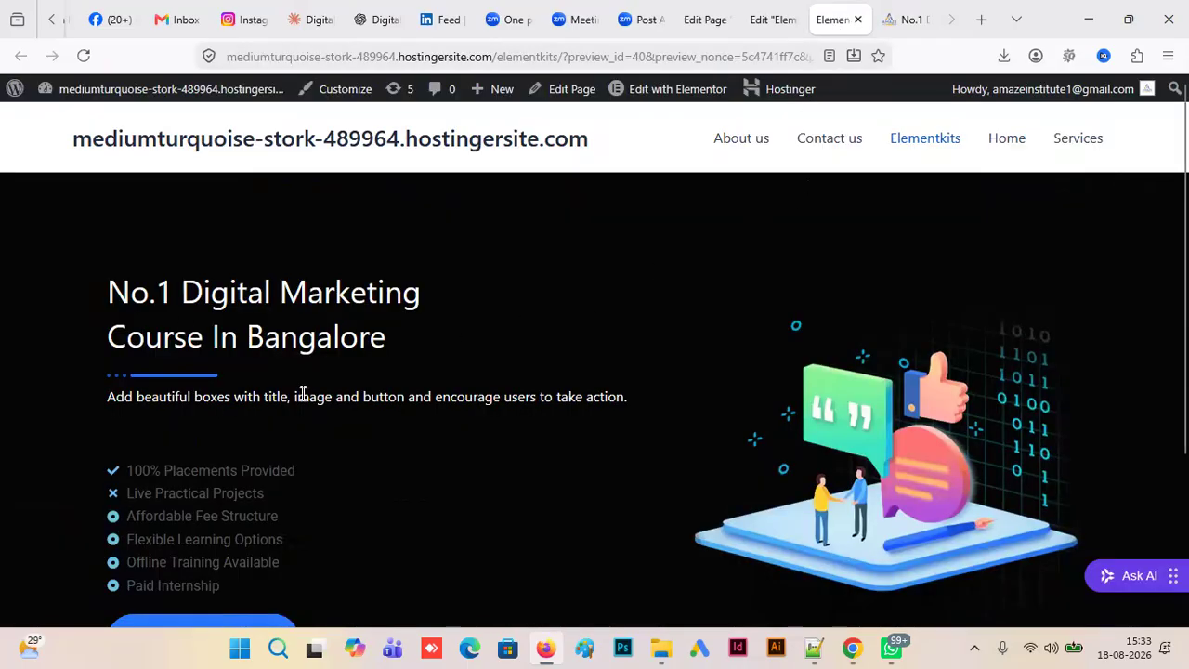
click(687, 90)
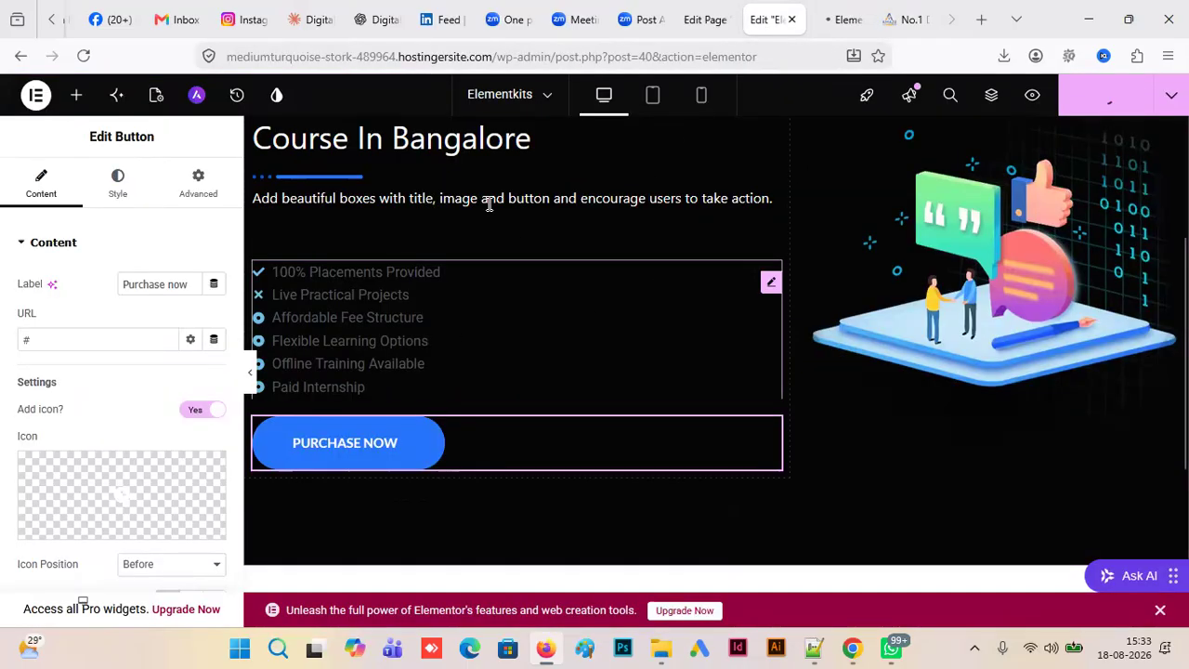
click(486, 204)
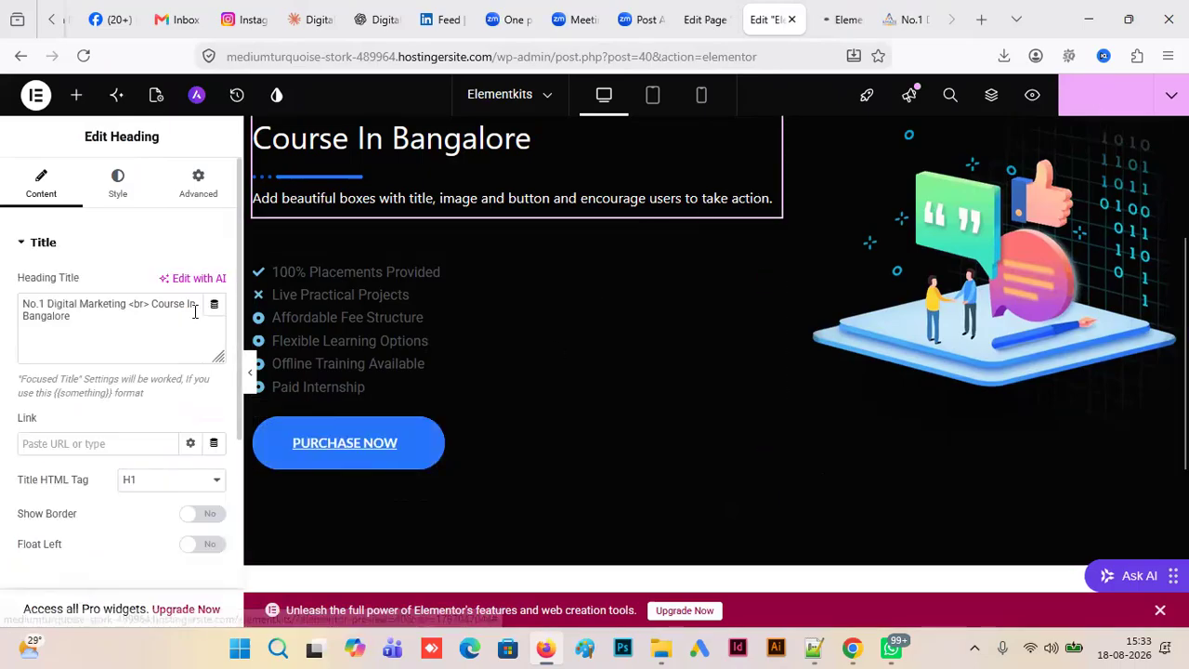
click(905, 20)
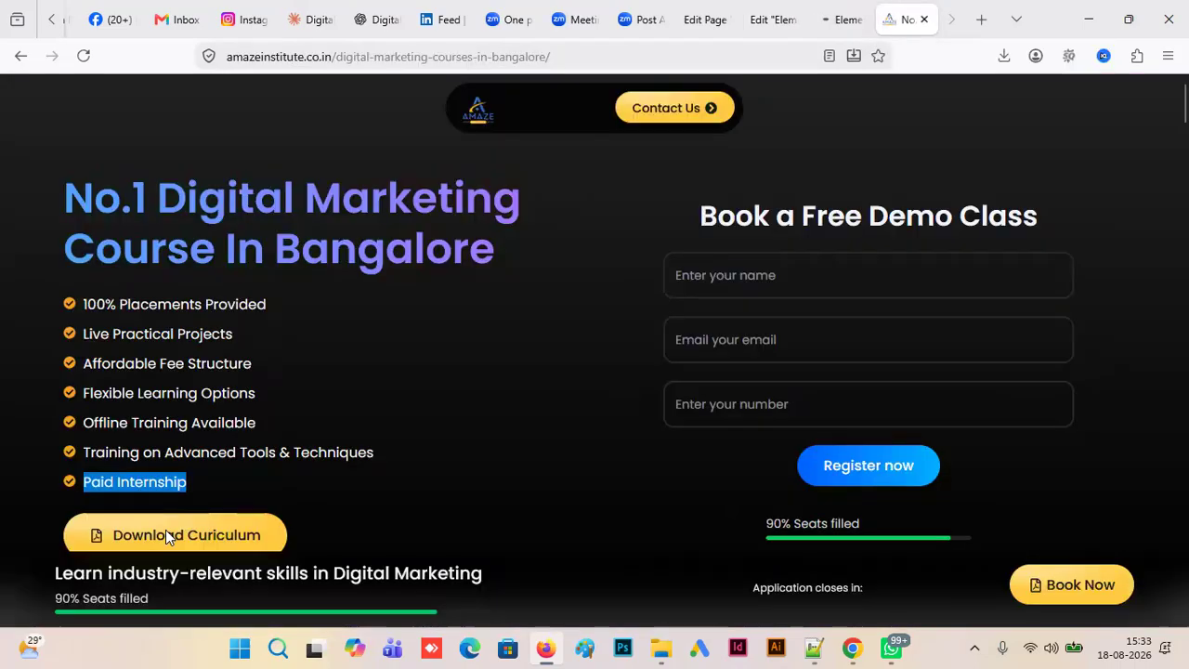
click(715, 21)
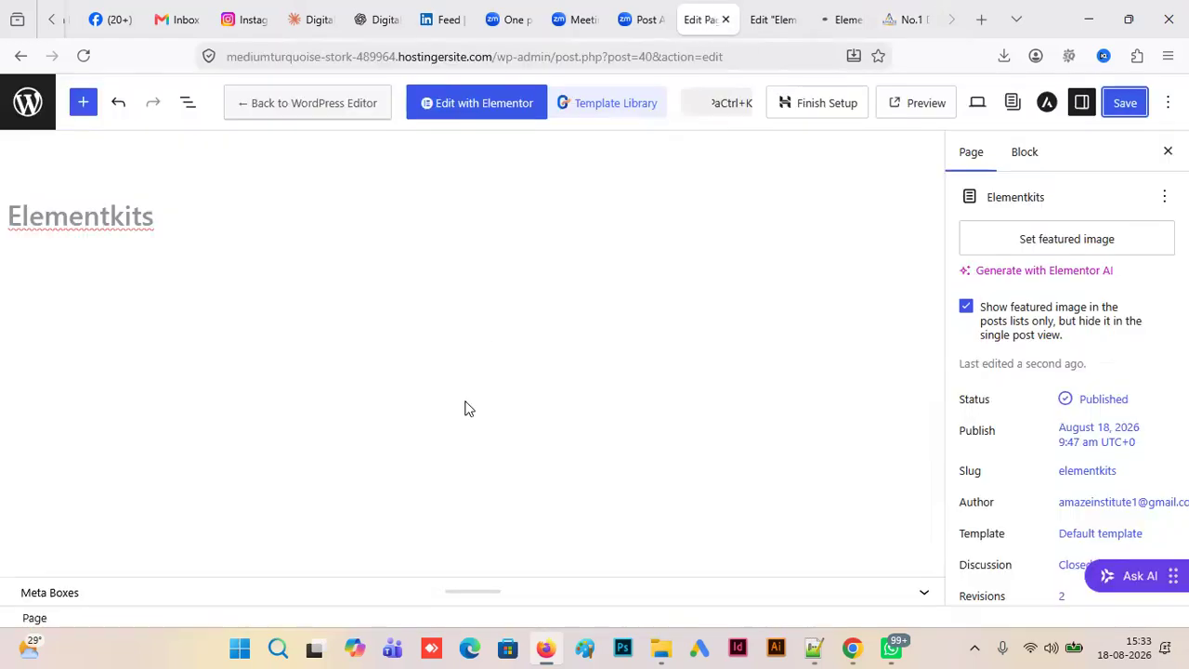
click(779, 30)
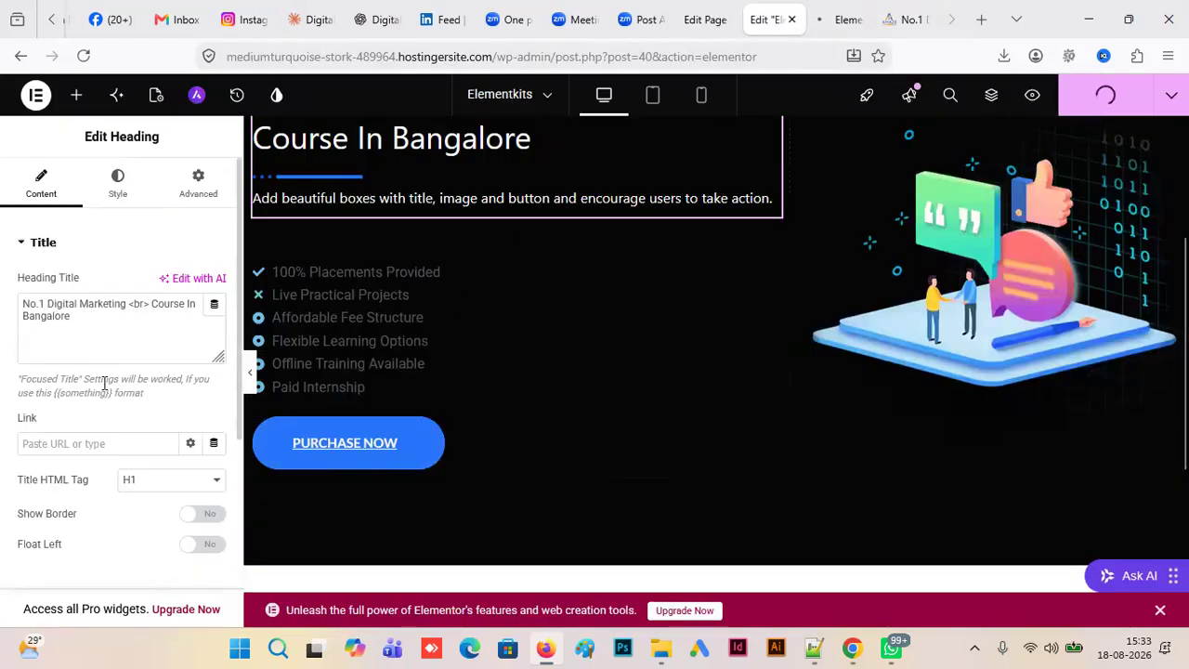
- Set the label of the call-to-action button below the icon list to "Download syllabus"
click(430, 452)
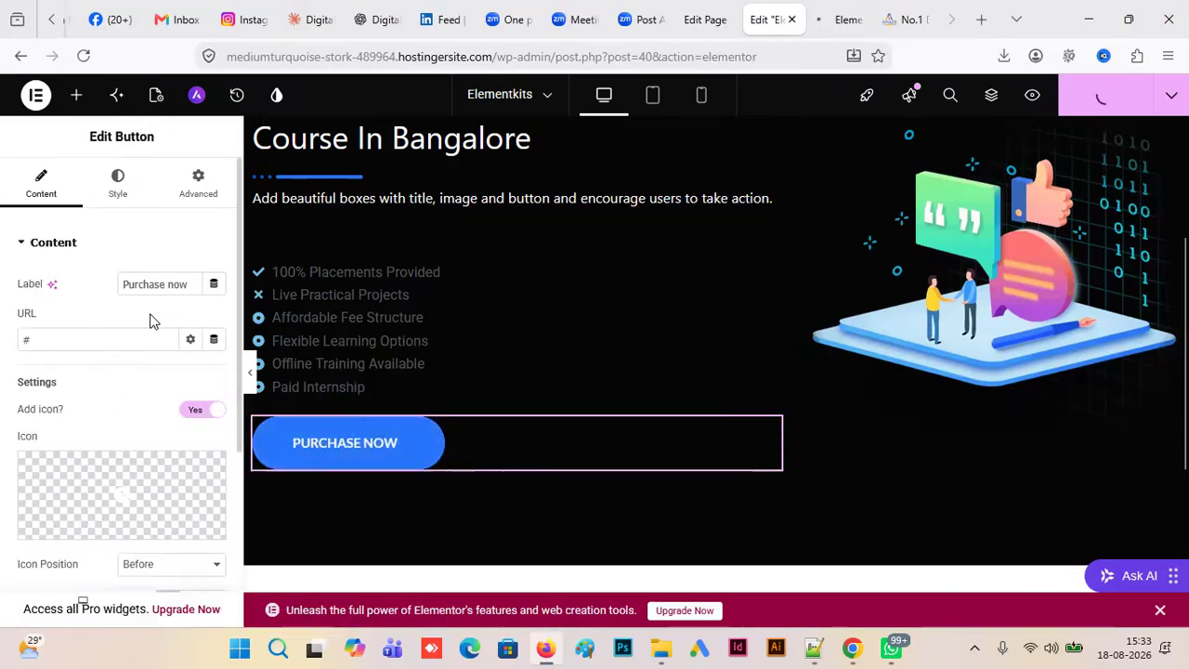
click(183, 287)
key(ctrl+a)
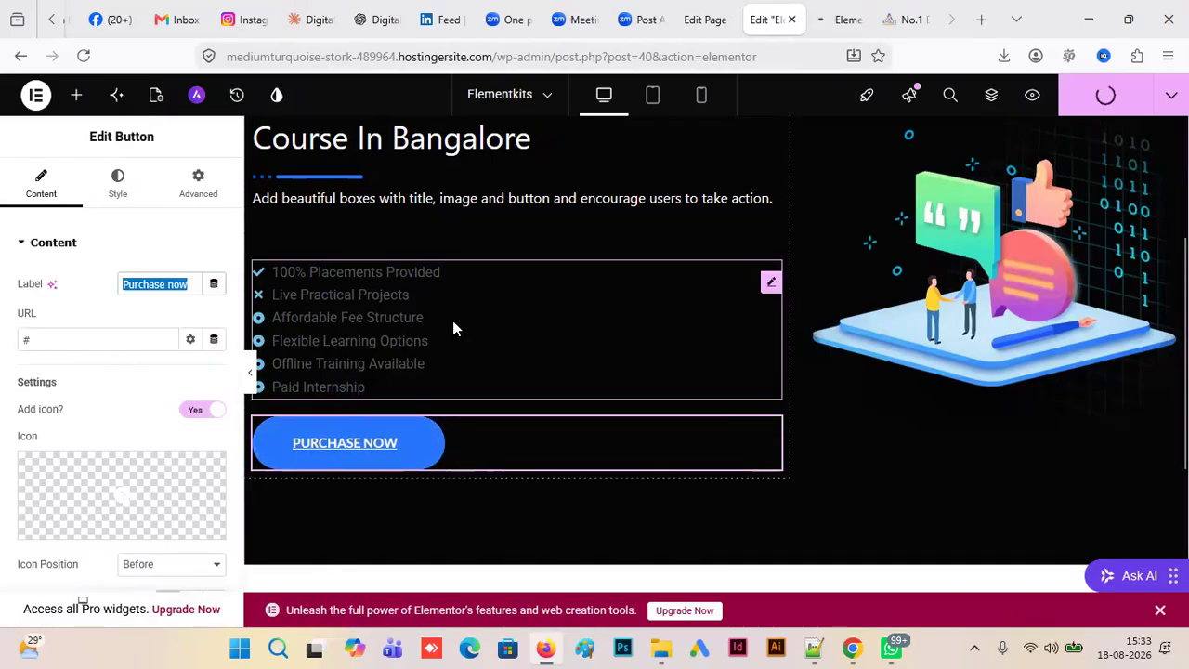
text(D)
text(p)
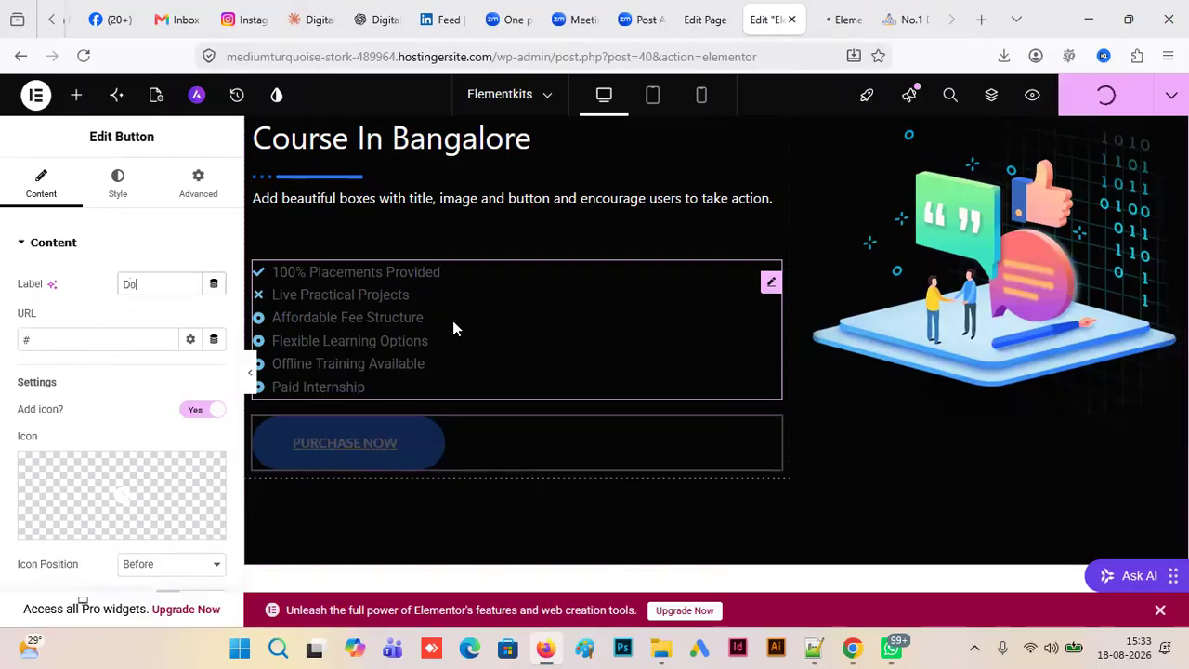
text(wnload s)
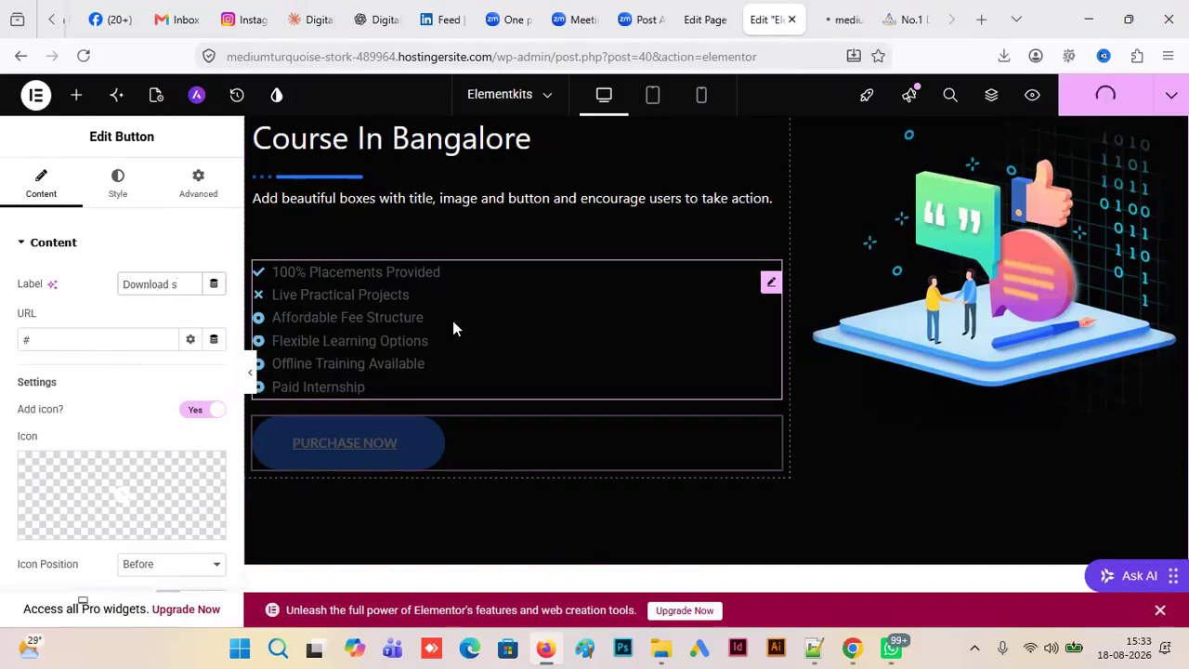
key(BackSpace)
key(BackSpace)
text(llabus)
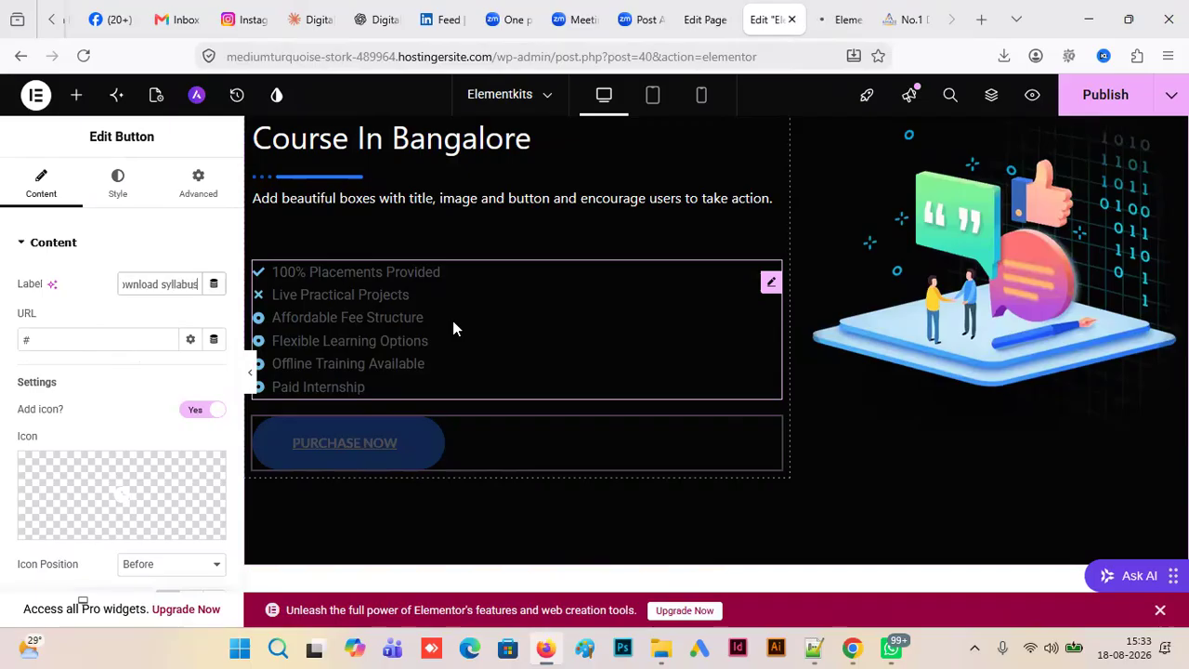
- Find "pdf" in the icon library and insert the outlined File pdf icon into the call-to-action button
drag(64, 339, 8, 339)
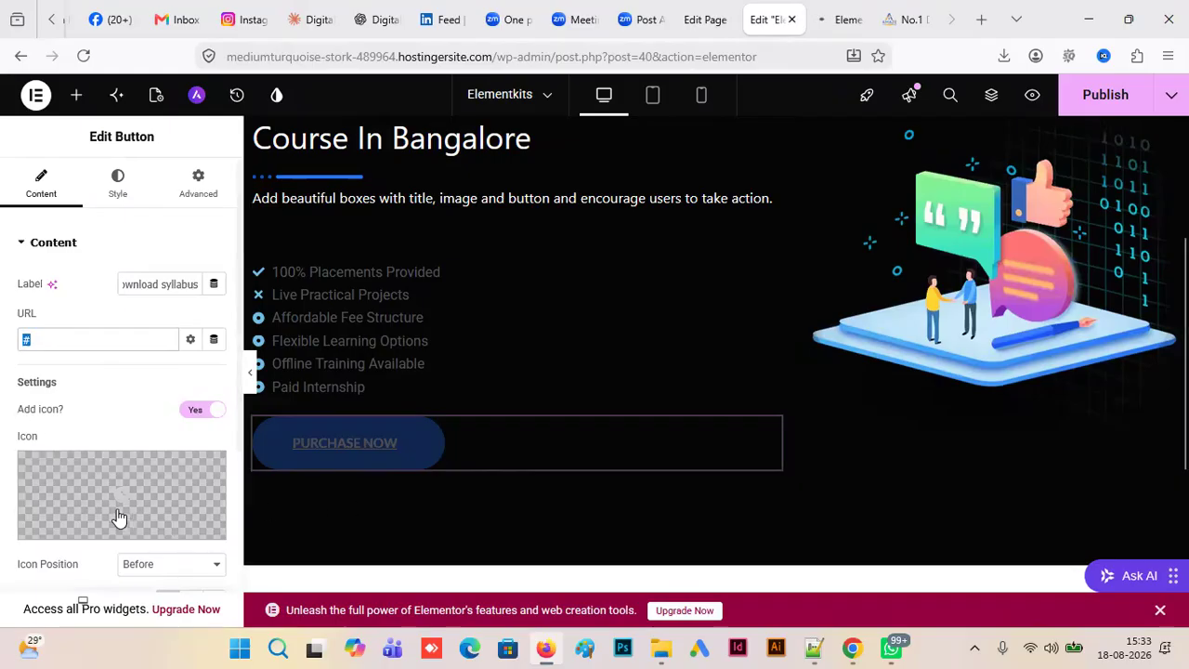
click(84, 529)
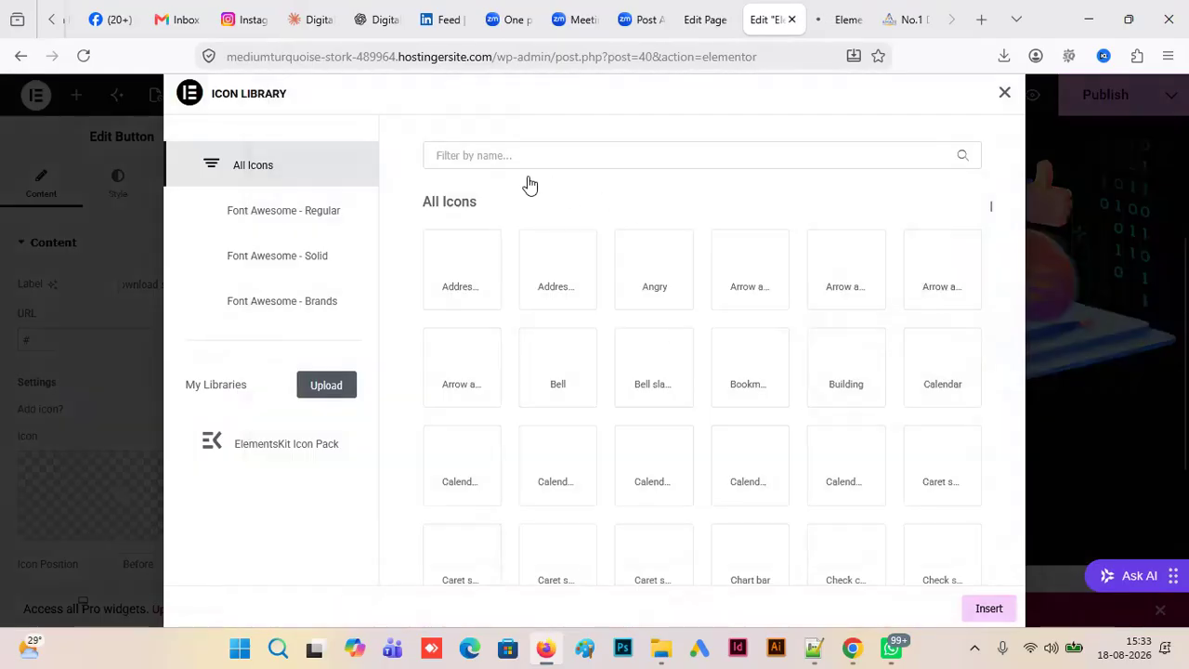
text(pdf)
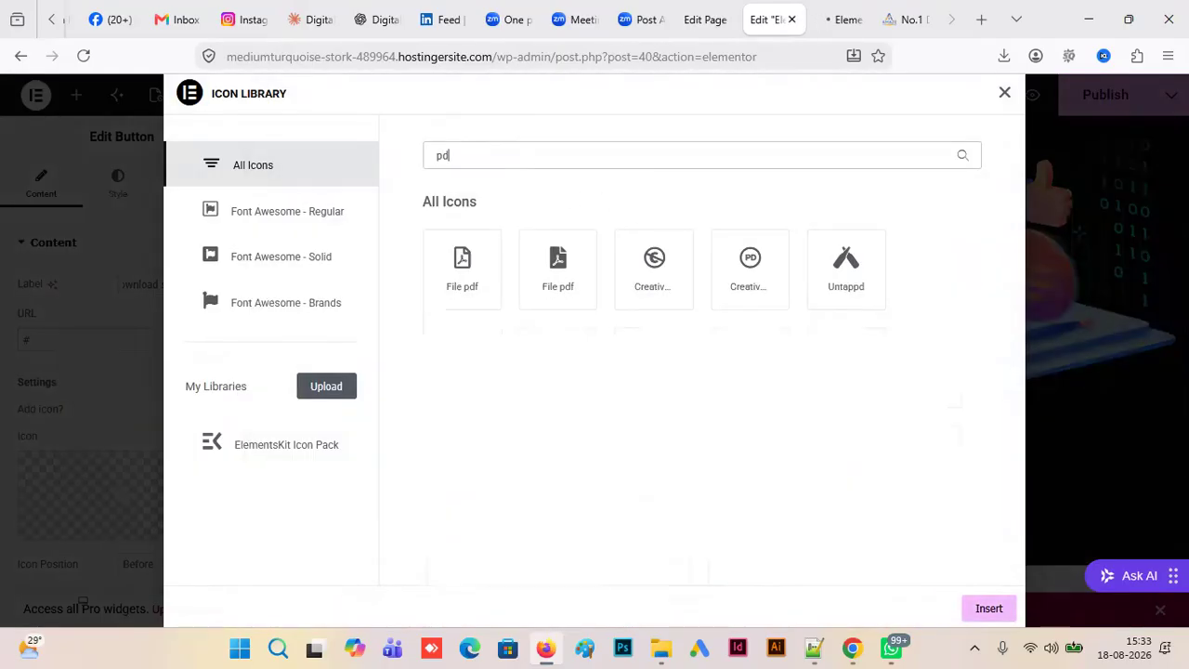
click(455, 270)
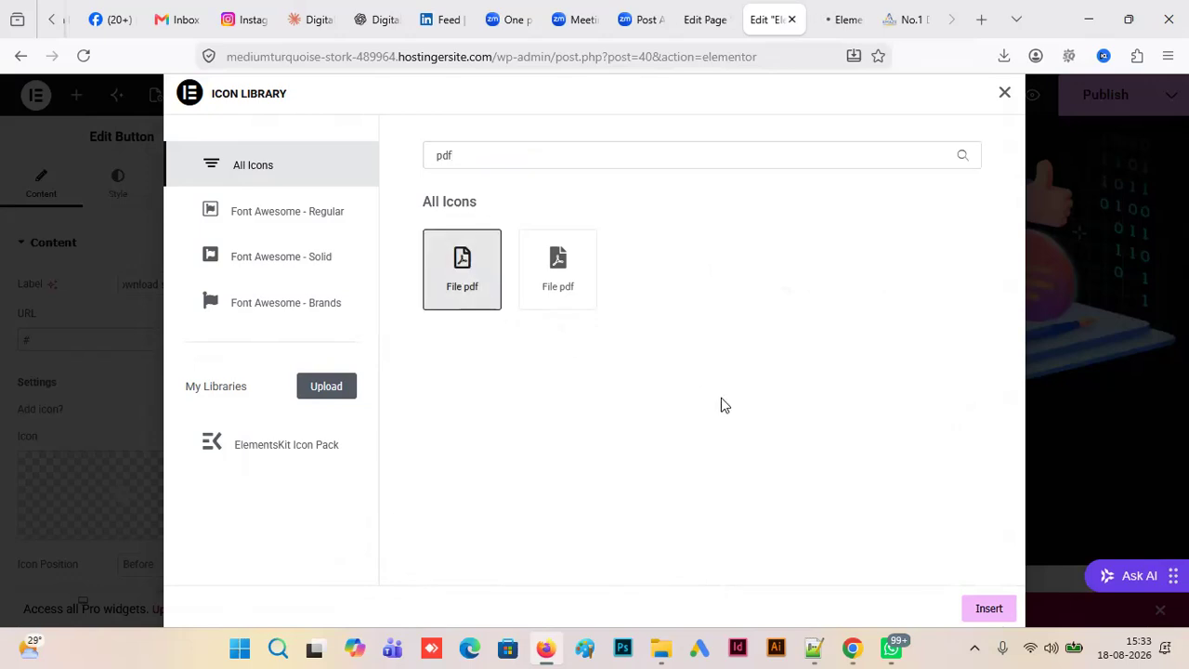
click(986, 609)
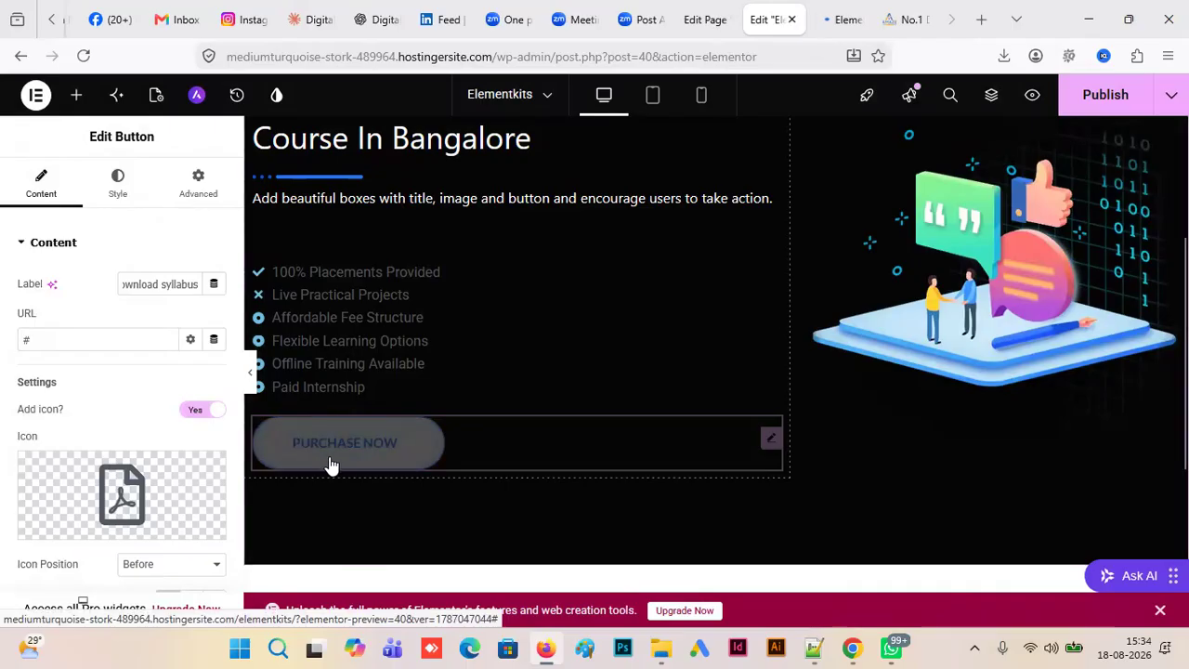
scroll(247, 496, down, 3)
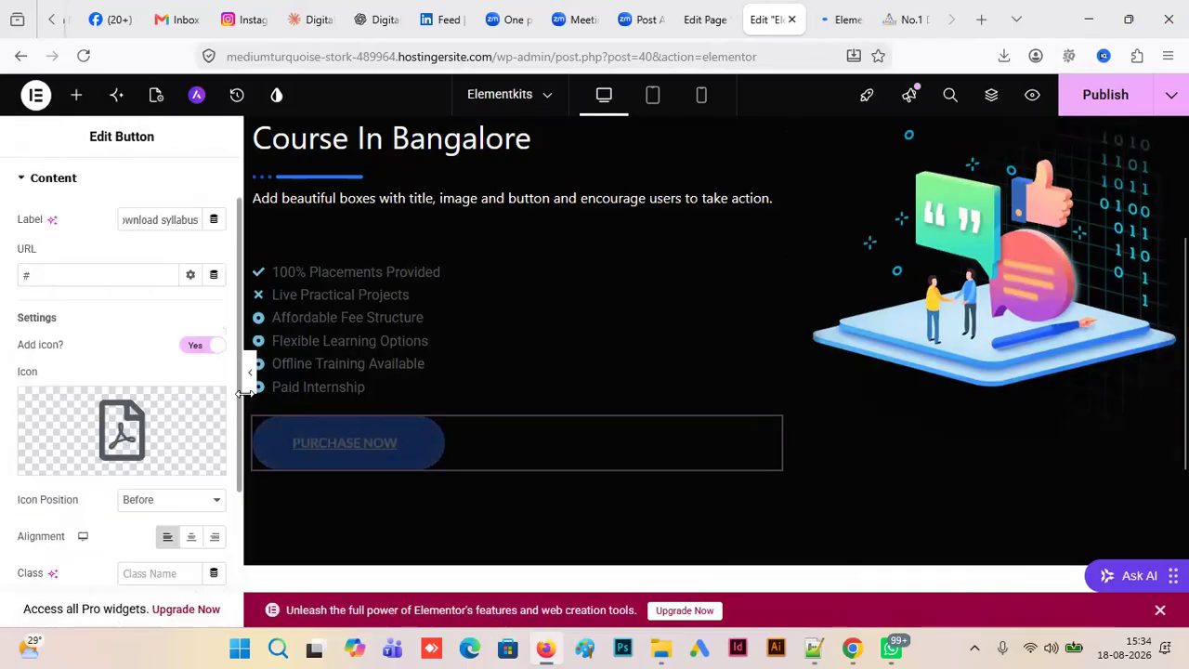
scroll(245, 451, up, 3)
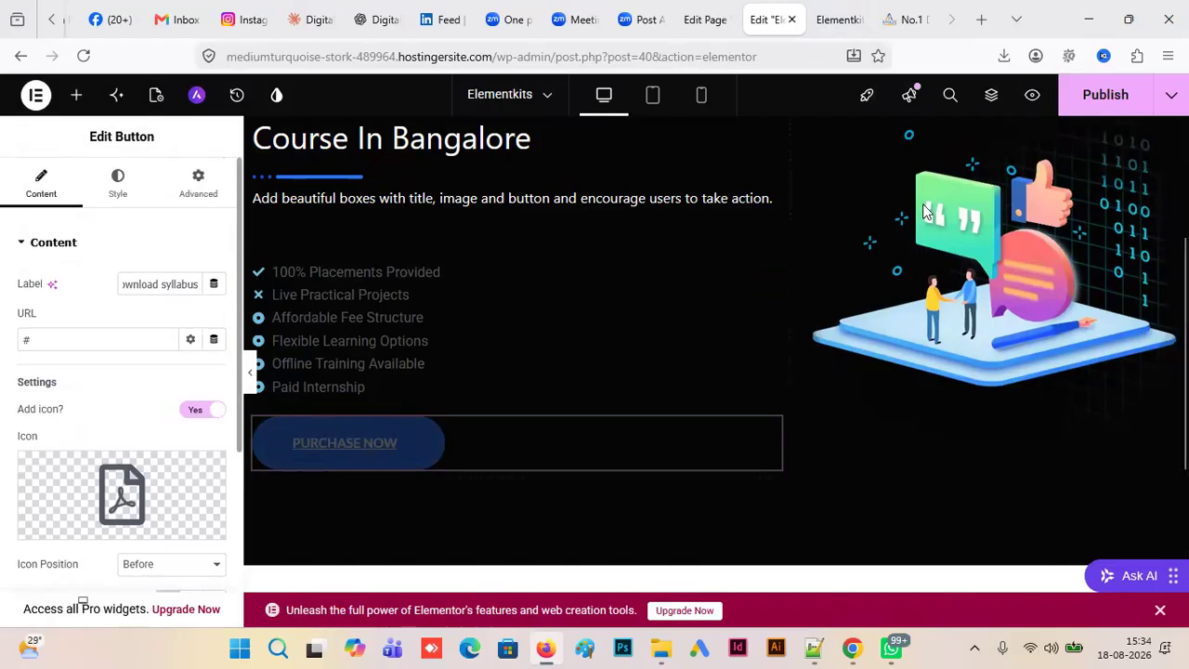
- Publish the button changes, reload the page preview in the other browser tab and return to the Elementor editor
click(1106, 95)
click(844, 20)
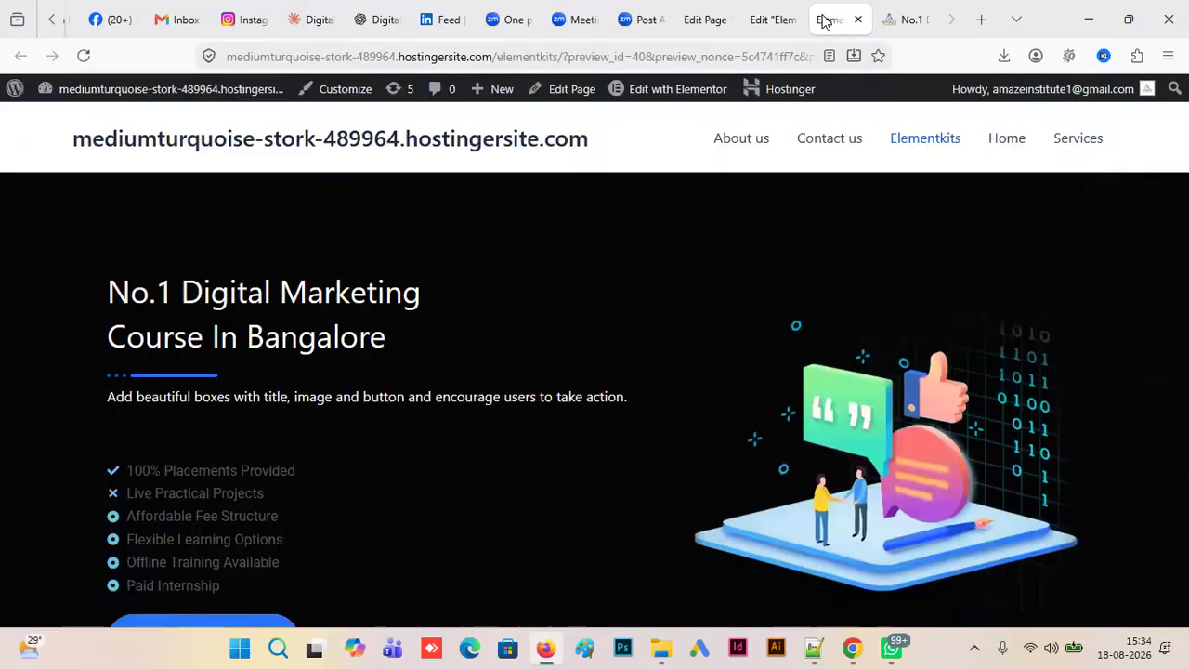
click(83, 56)
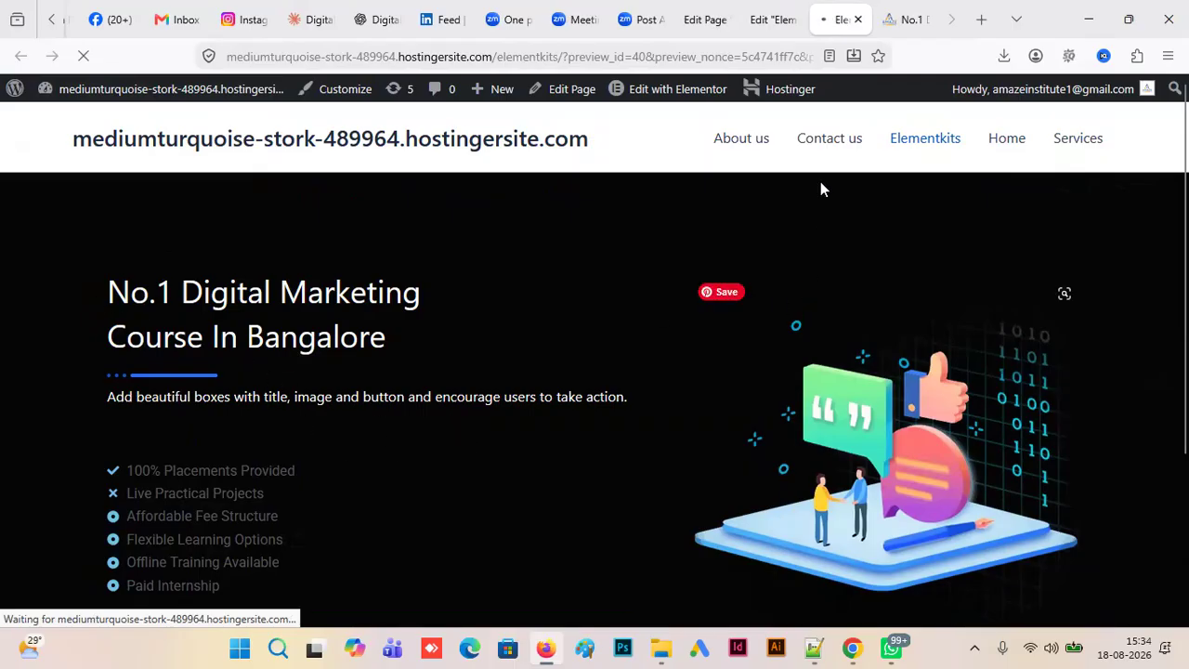
click(772, 20)
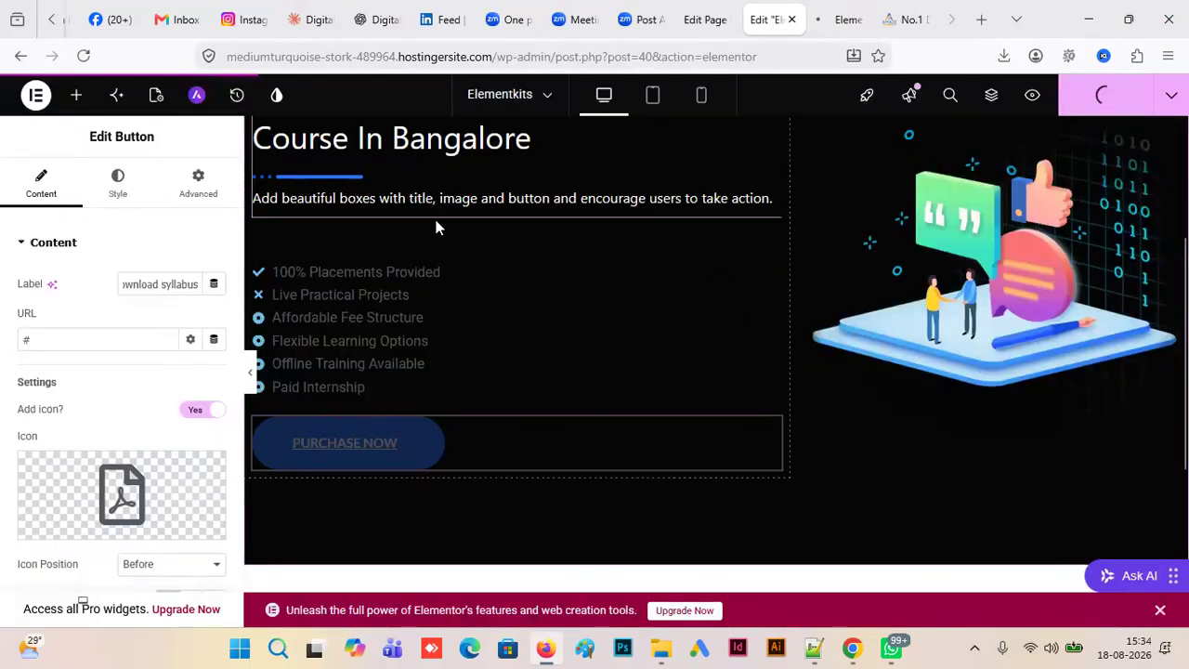
- Change the icon list's normal text color to a fully saturated golden yellow
click(750, 198)
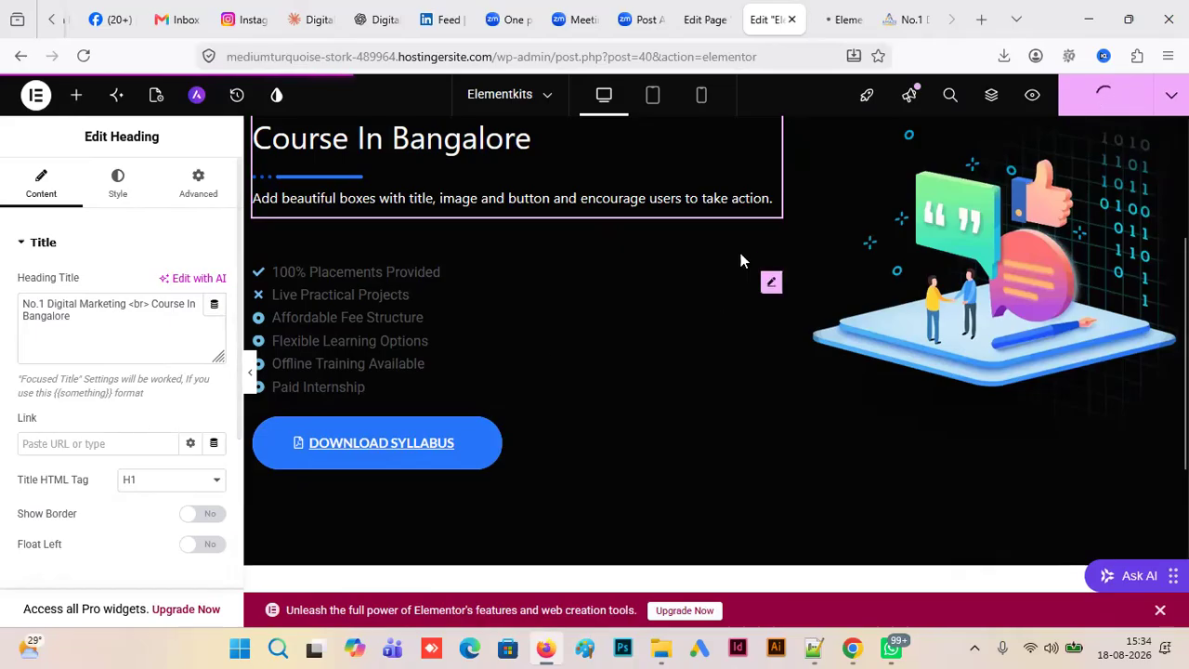
click(371, 269)
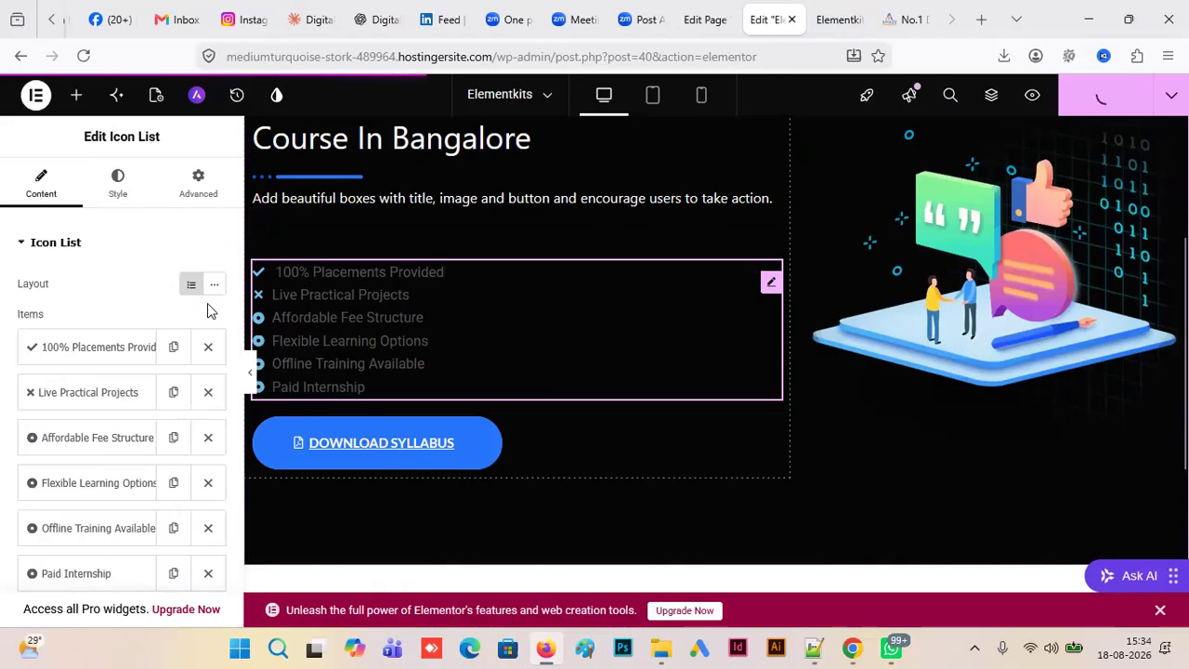
click(129, 193)
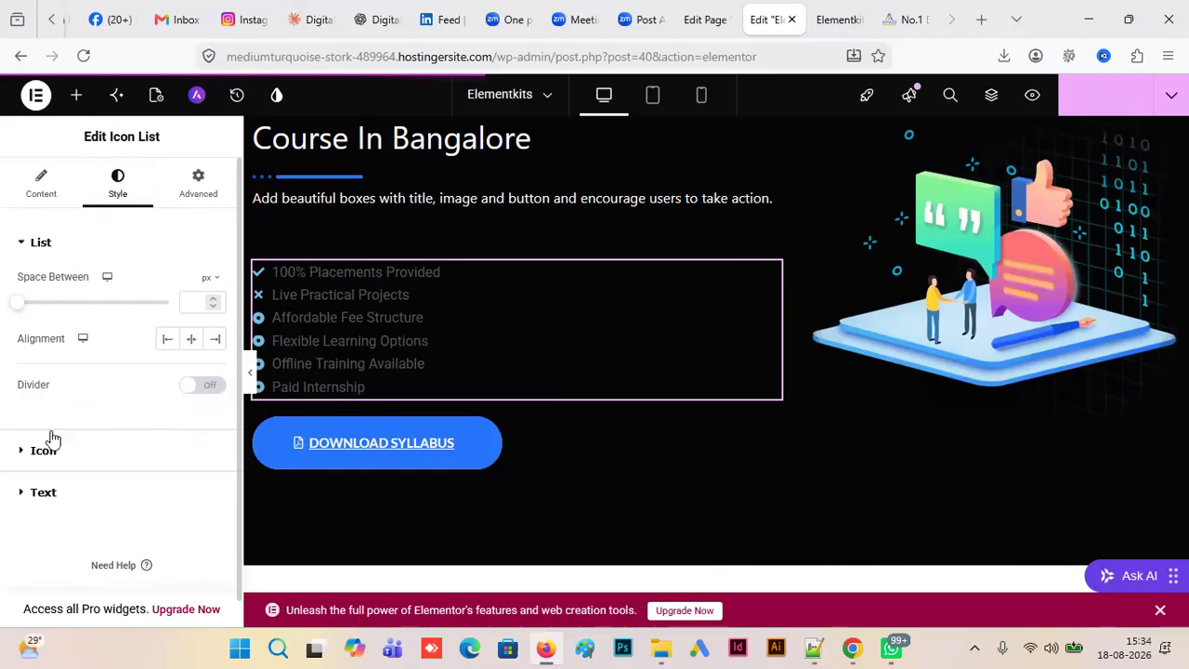
click(41, 495)
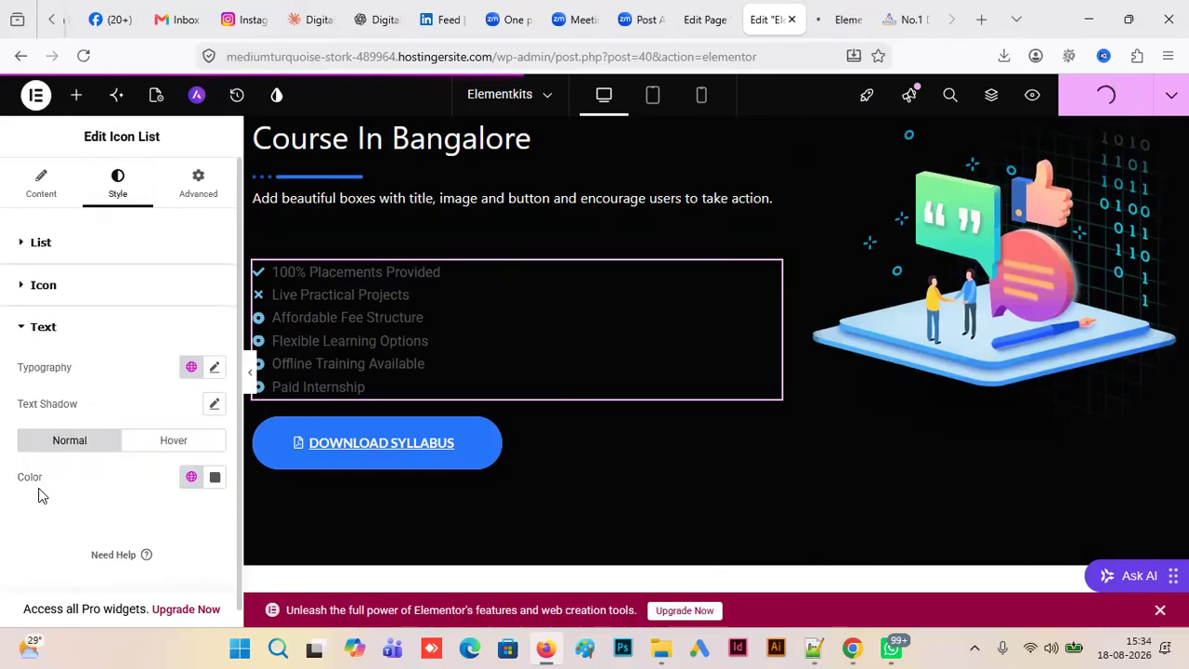
click(214, 369)
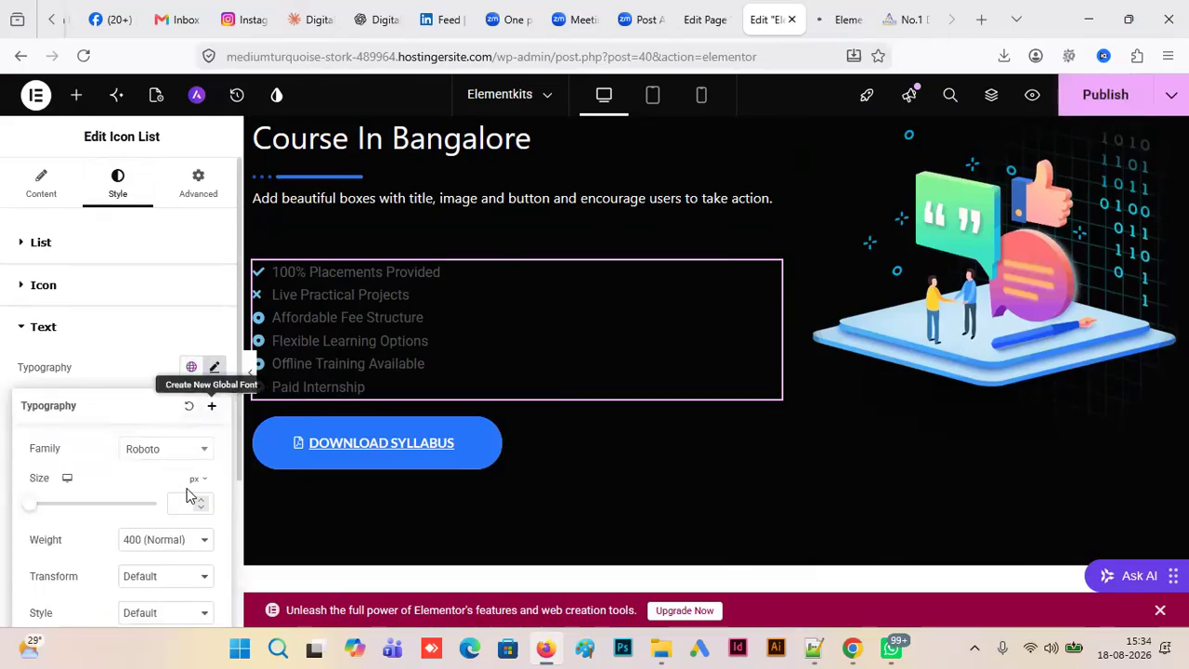
click(215, 368)
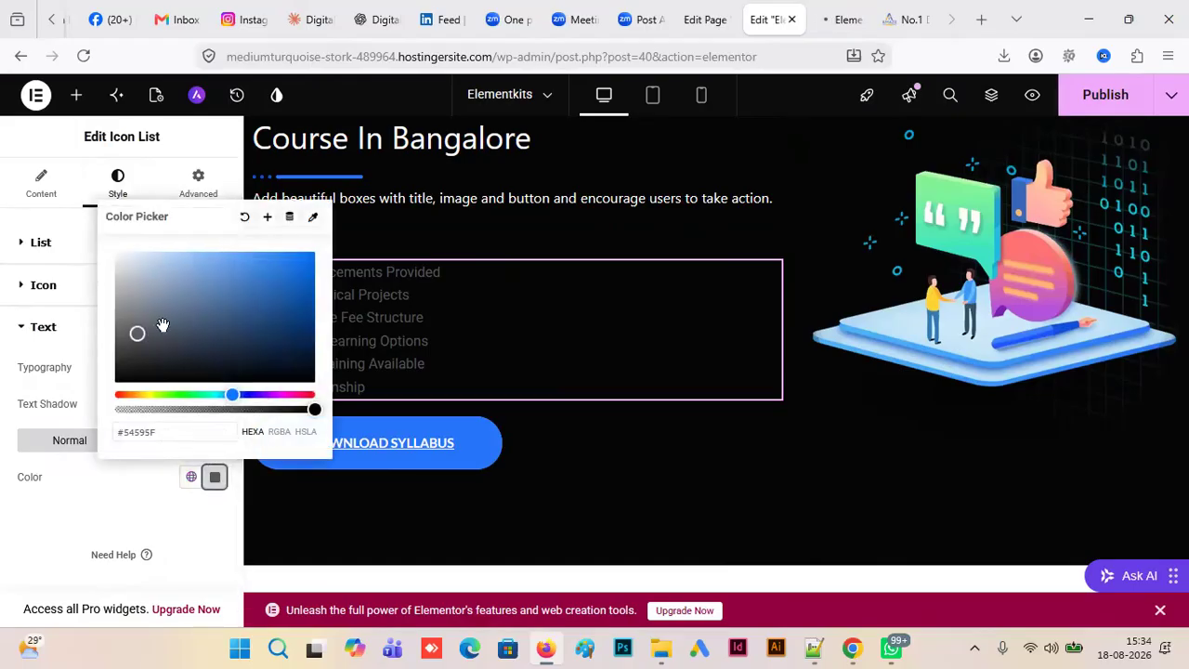
mouse_move(147, 395)
mouse_down()
mouse_move(159, 395)
mouse_move(142, 396)
mouse_up()
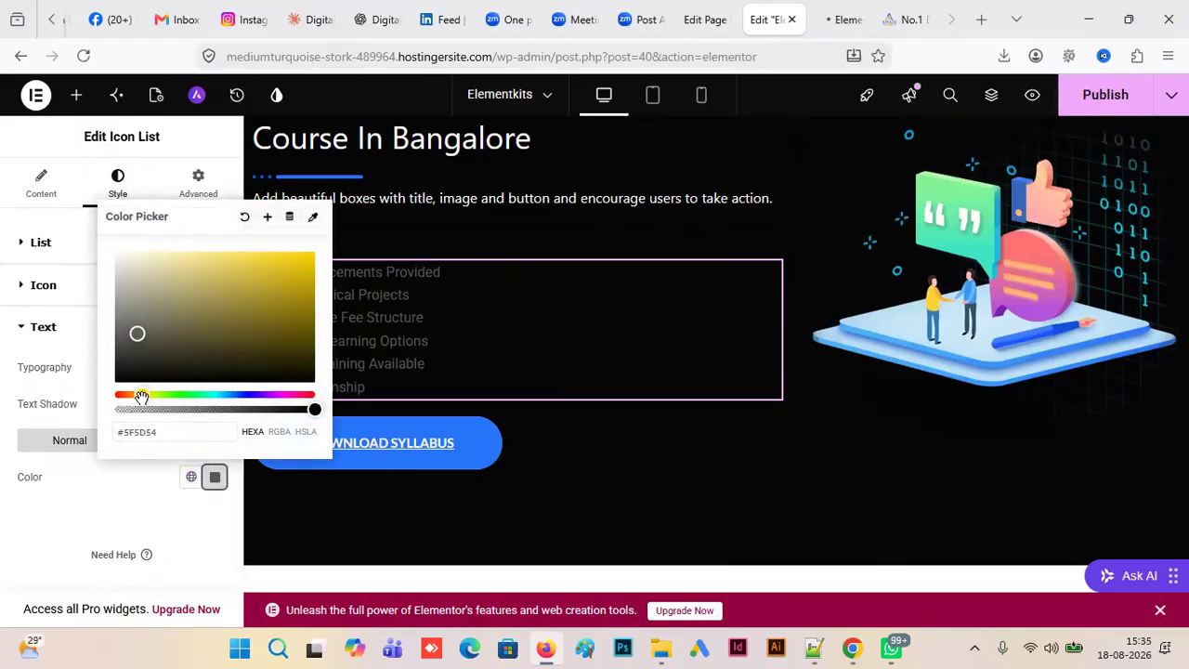
drag(138, 331, 315, 250)
click(538, 219)
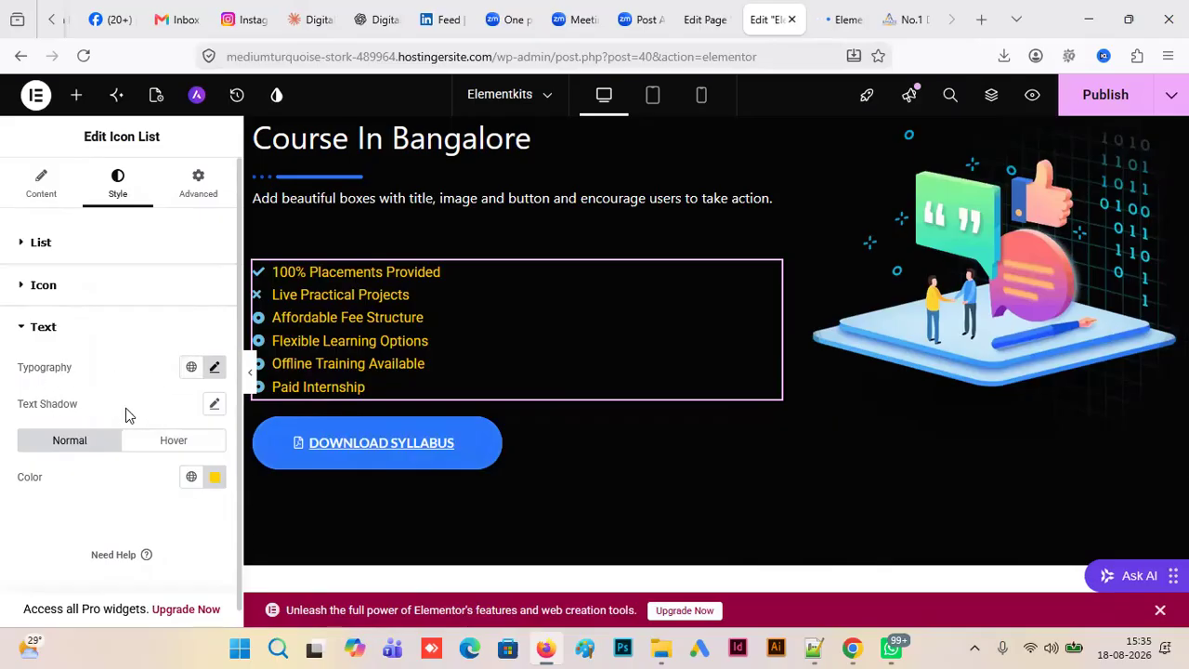
- Set the space between the icon list's items to 8 px
click(23, 290)
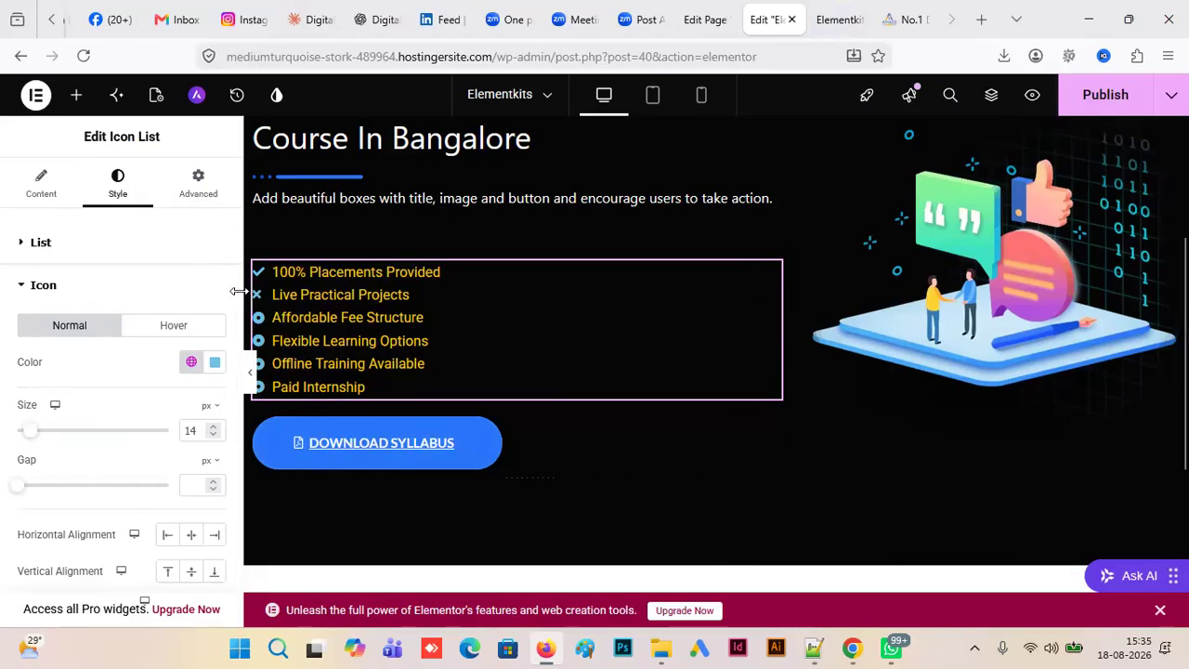
scroll(238, 307, down, 3)
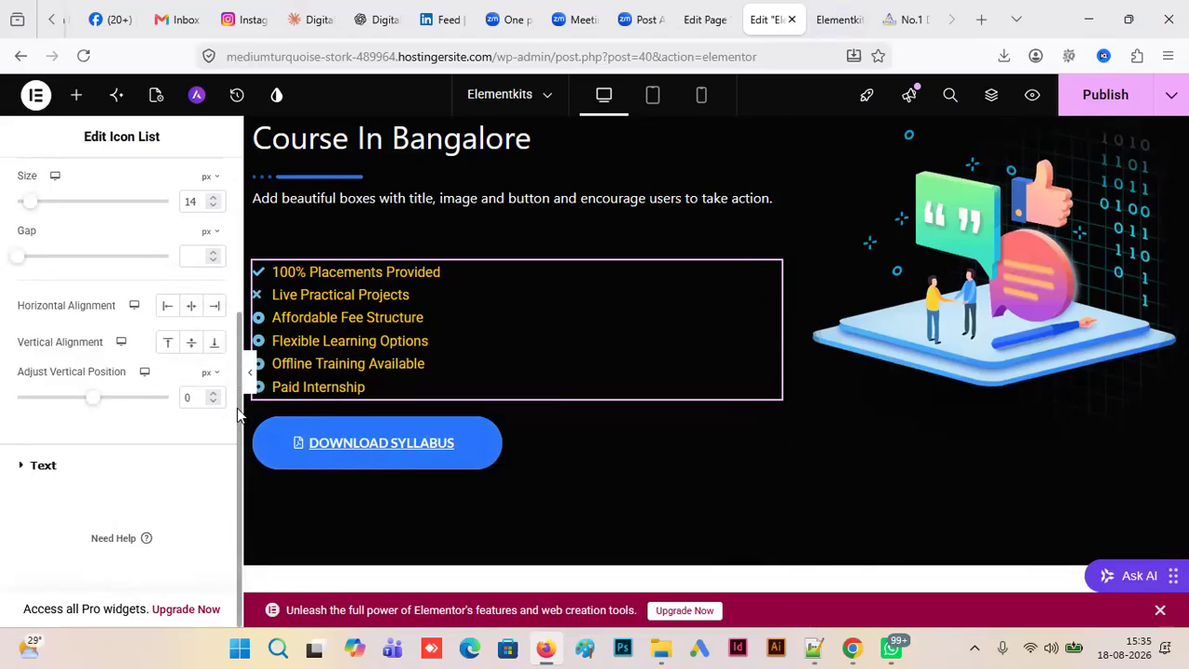
drag(242, 397, 237, 354)
scroll(238, 306, up, 1)
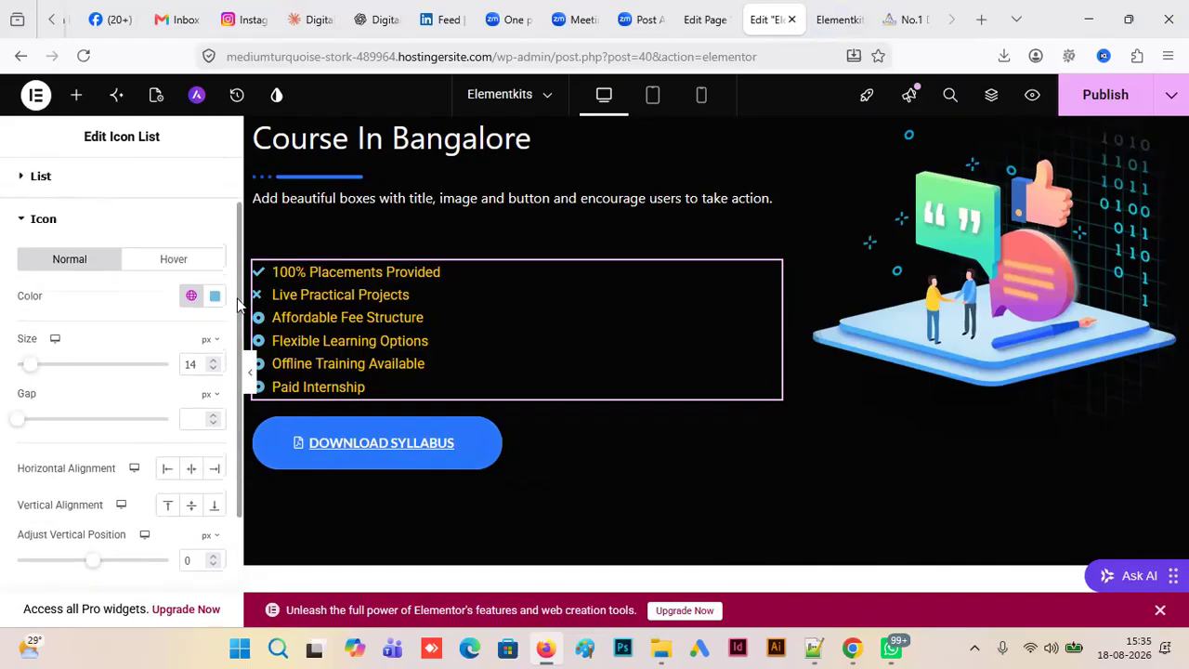
scroll(237, 300, up, 2)
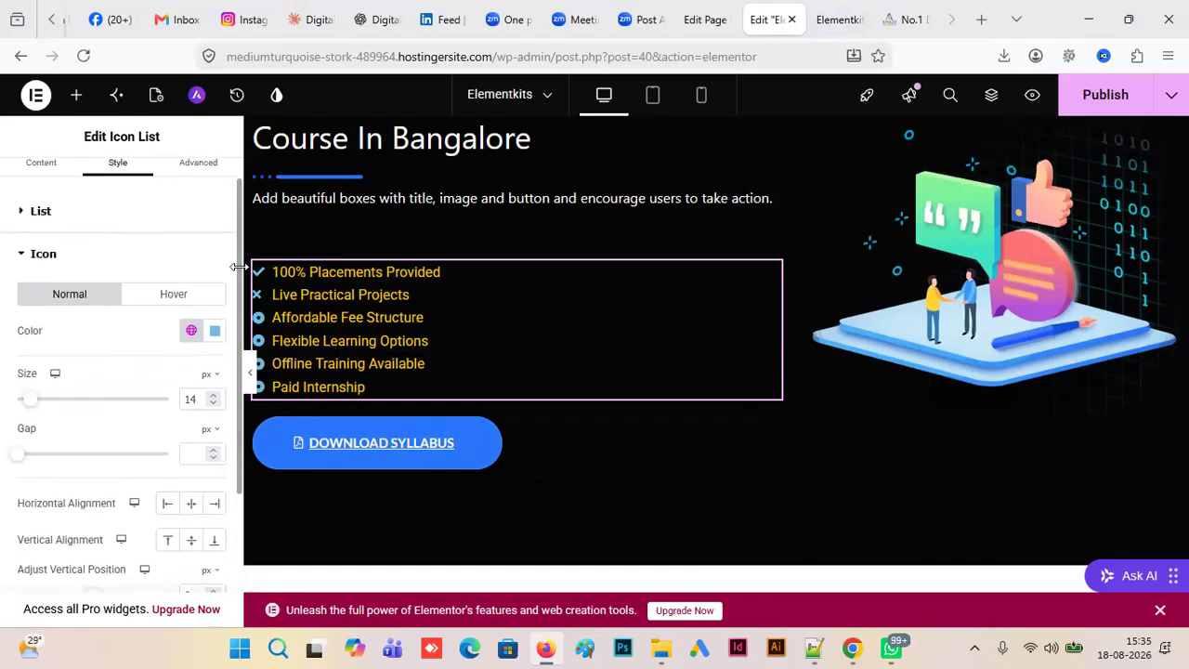
click(20, 234)
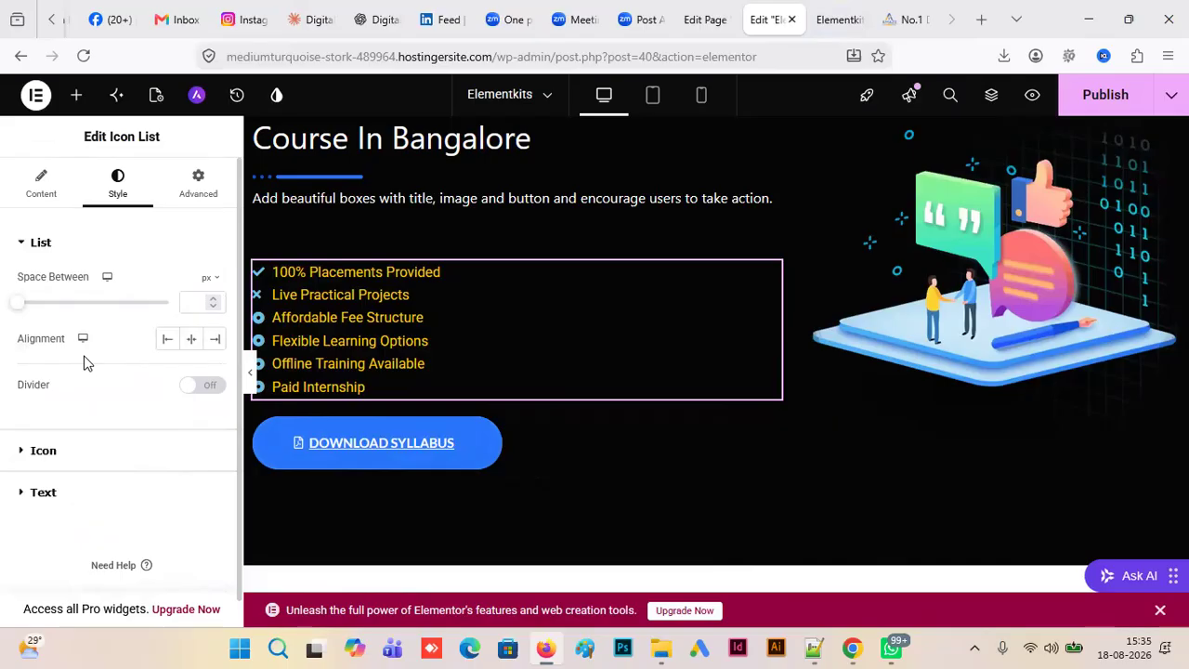
mouse_move(24, 307)
mouse_down()
mouse_move(53, 308)
mouse_move(40, 307)
mouse_up()
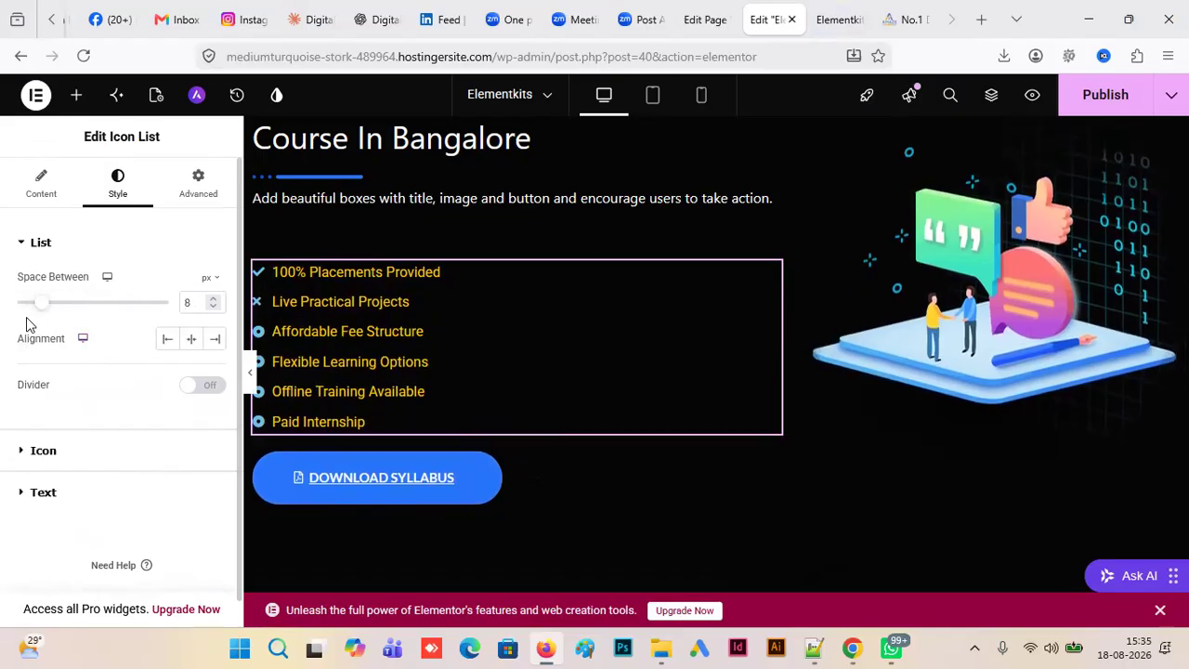
- Replace the icon of the "100% Placements Provided" list item with the circled downward chevron from the icon library
click(55, 198)
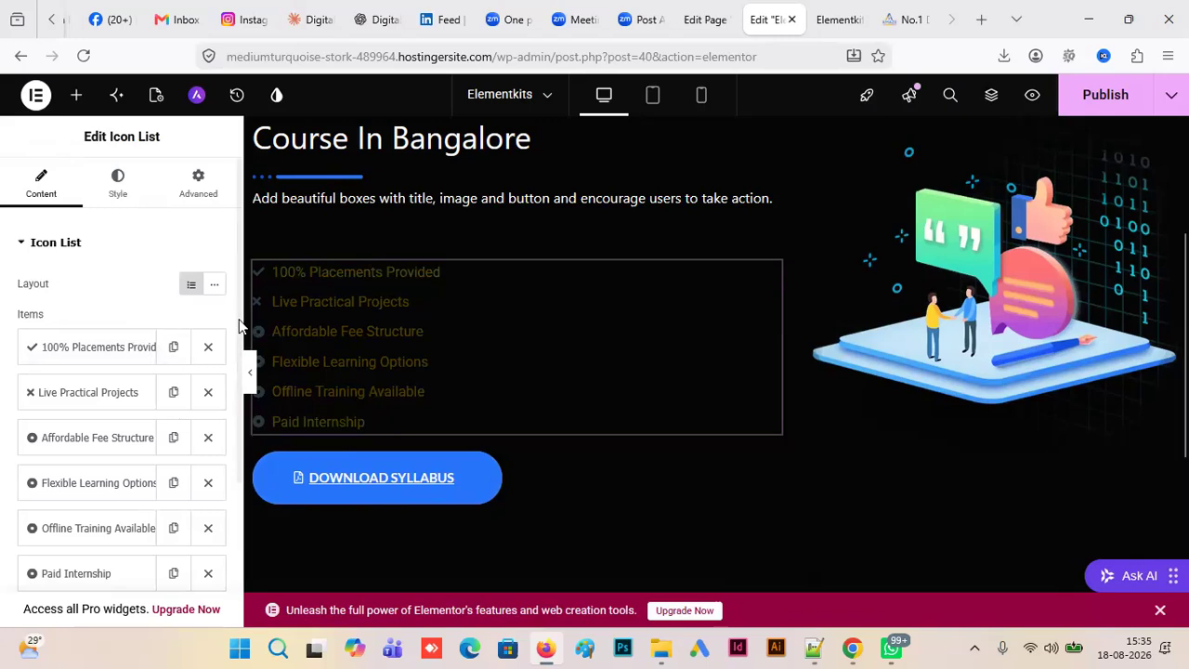
drag(249, 330, 249, 256)
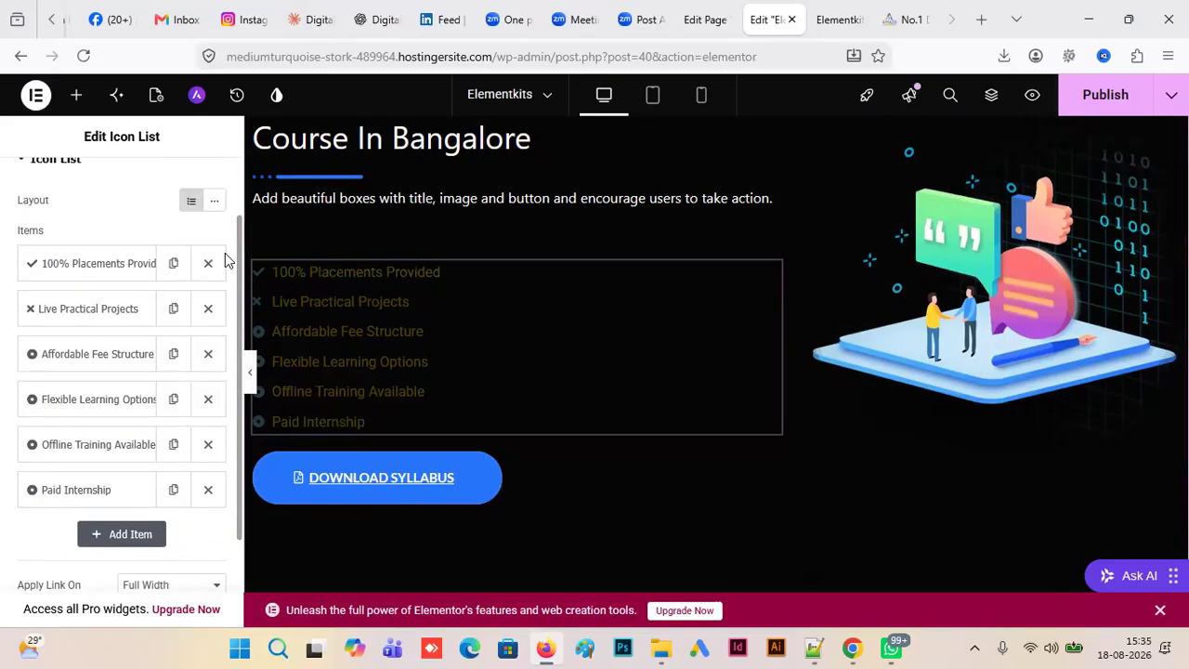
scroll(226, 258, up, 2)
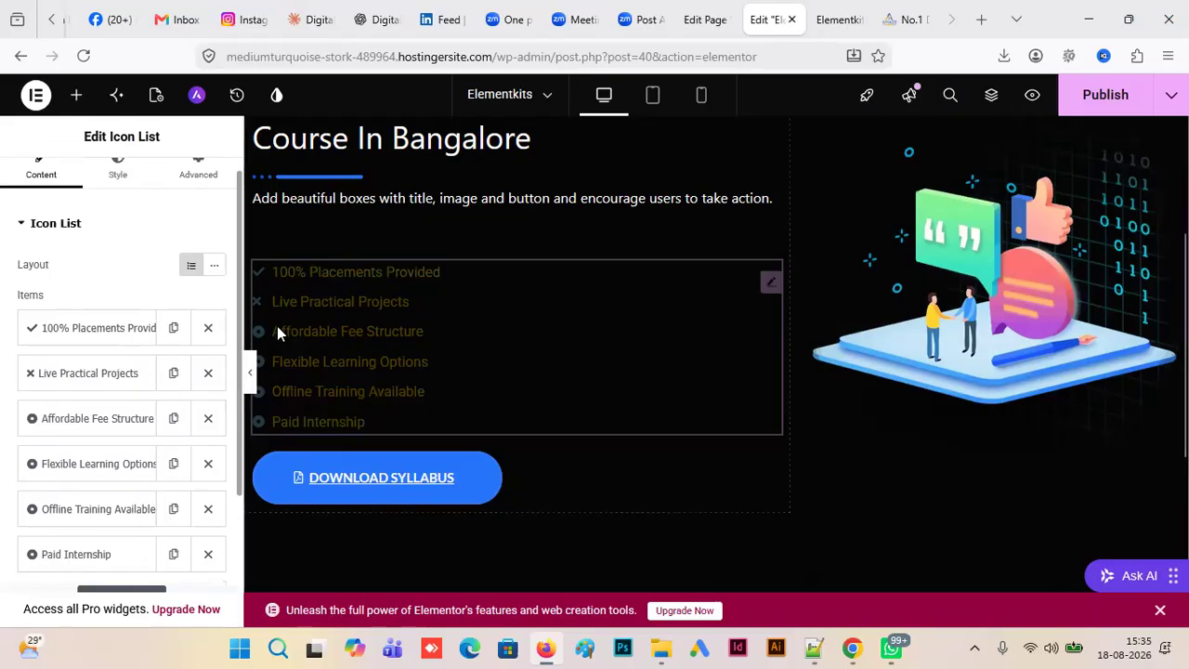
click(139, 329)
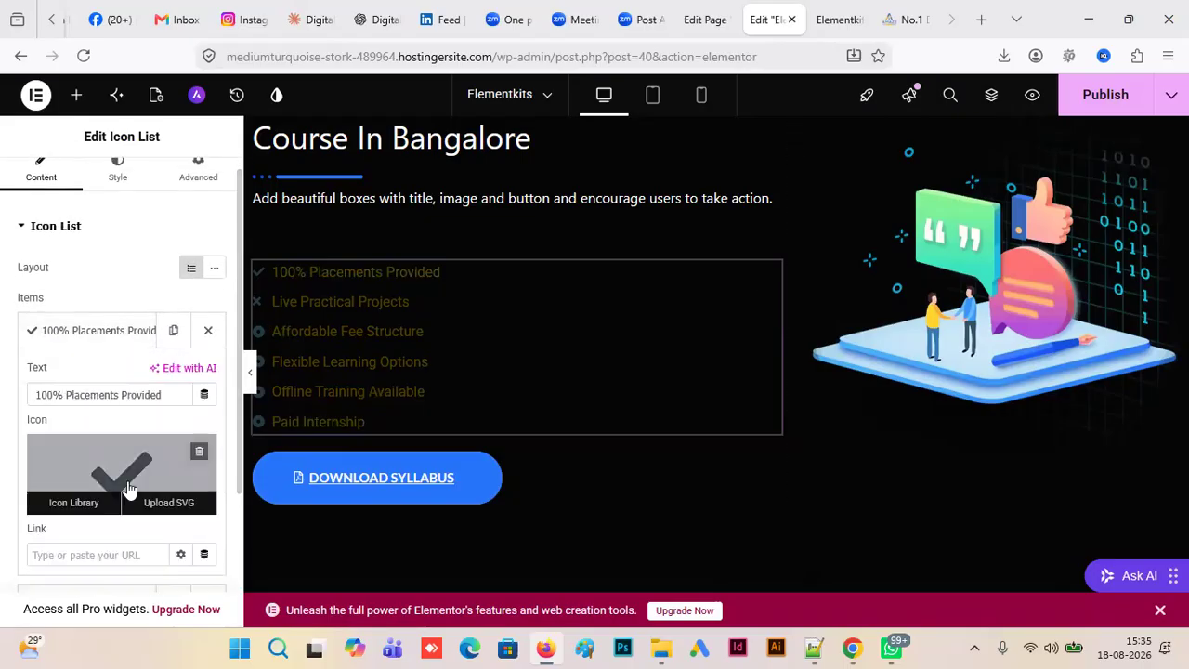
click(94, 495)
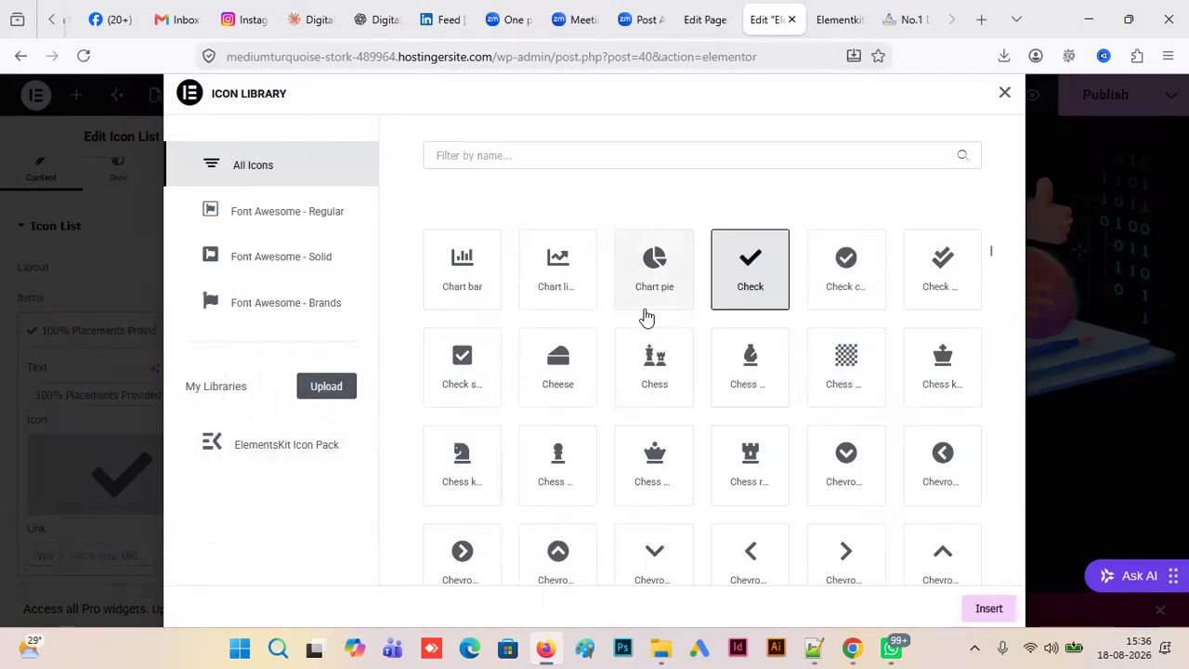
click(655, 272)
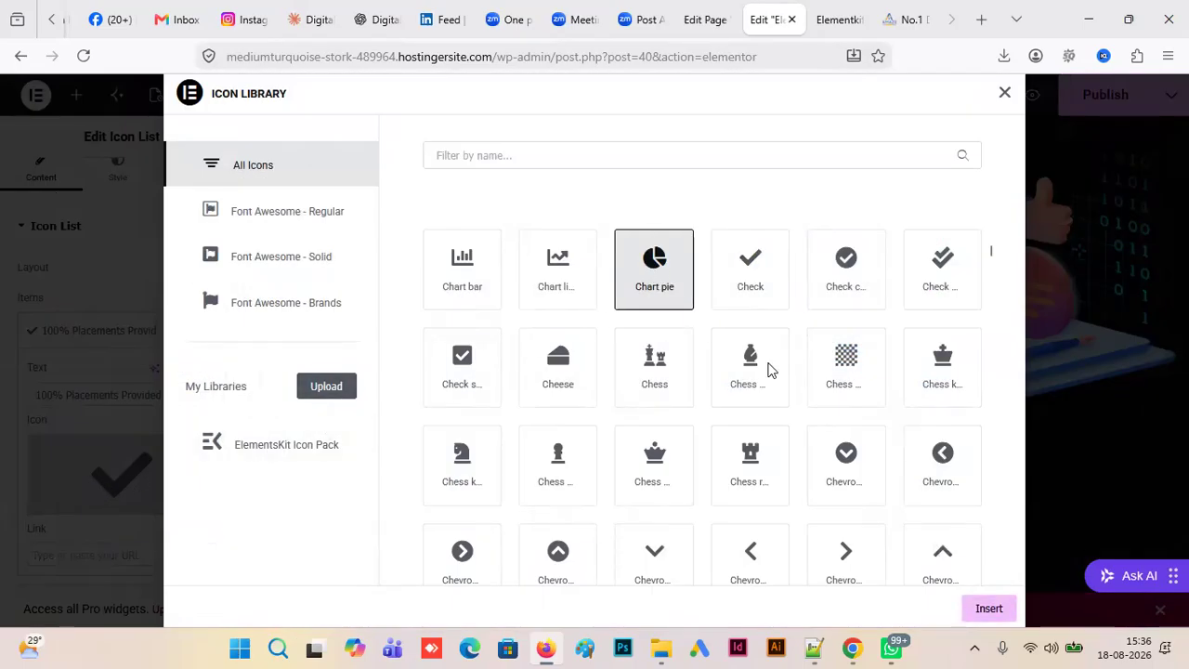
click(852, 474)
click(989, 609)
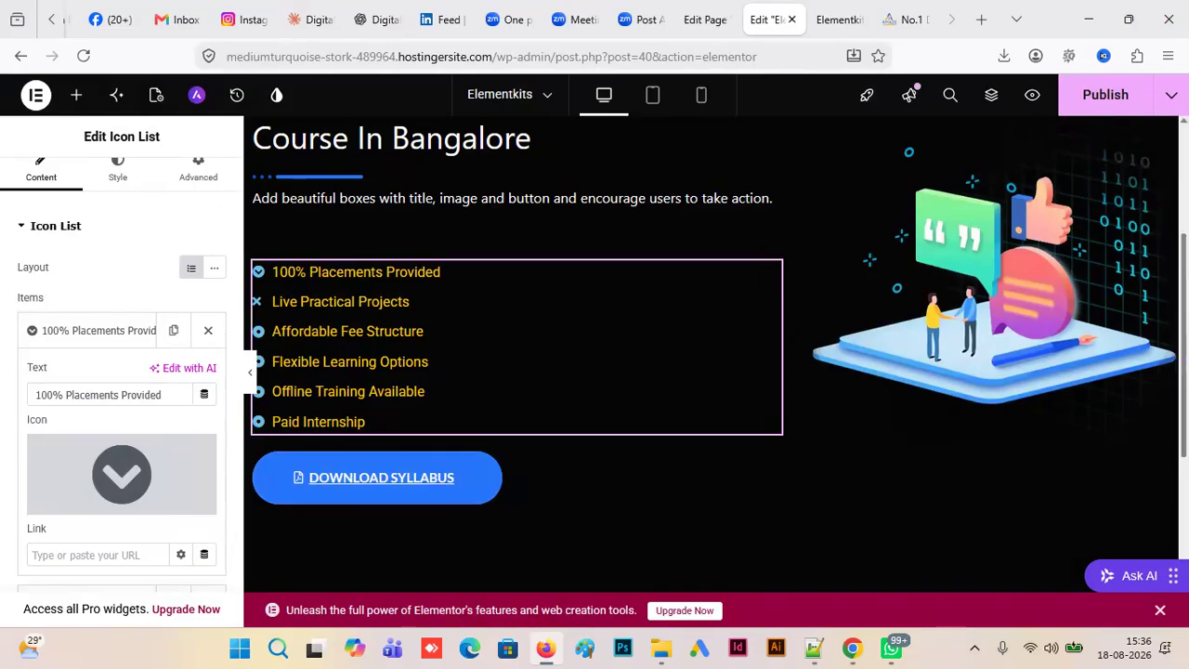
- Change the "Download syllabus" button's normal background color to a fully saturated bright yellow
click(974, 265)
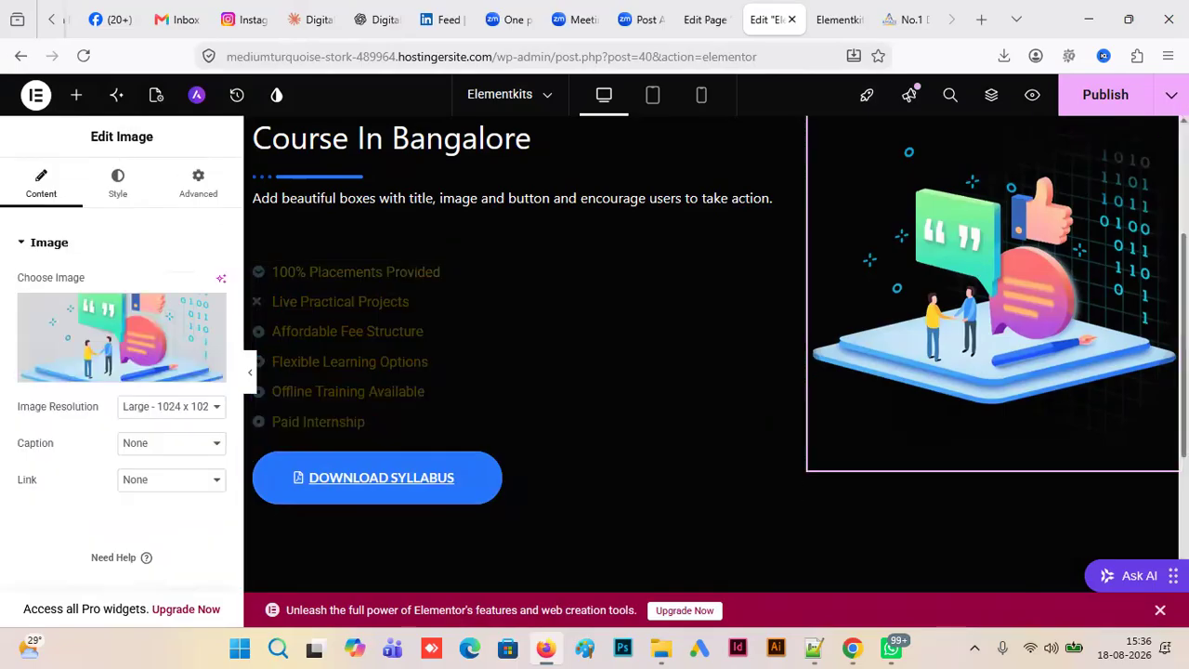
scroll(973, 268, up, 1)
scroll(994, 234, up, 2)
scroll(994, 235, down, 3)
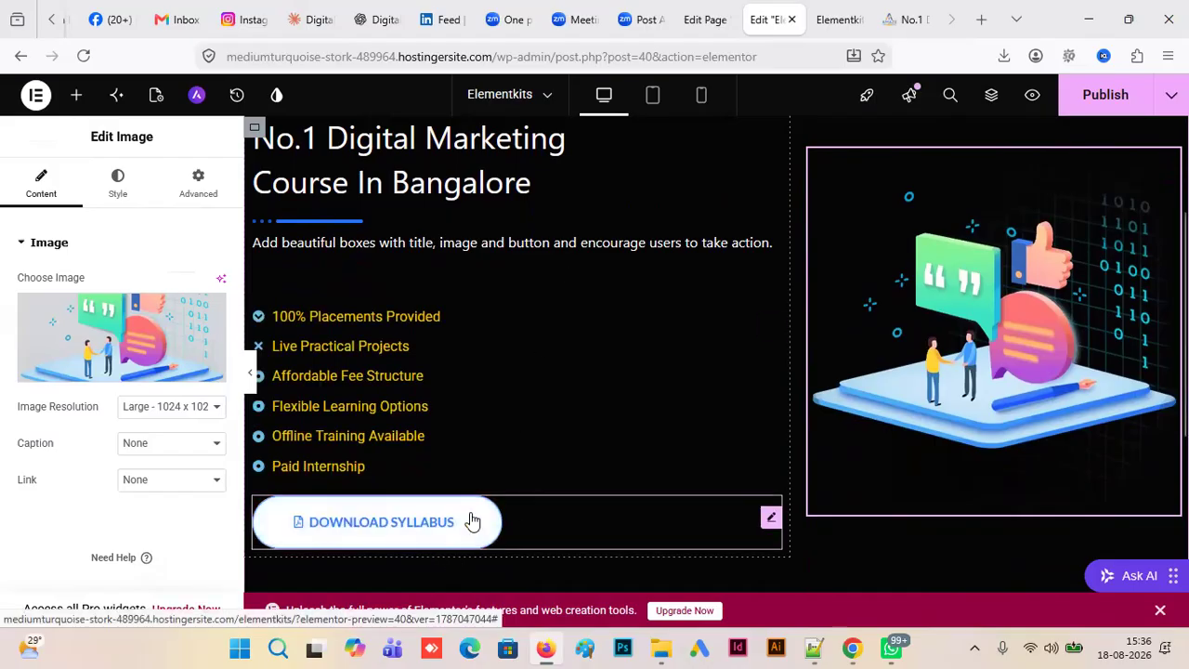
click(770, 518)
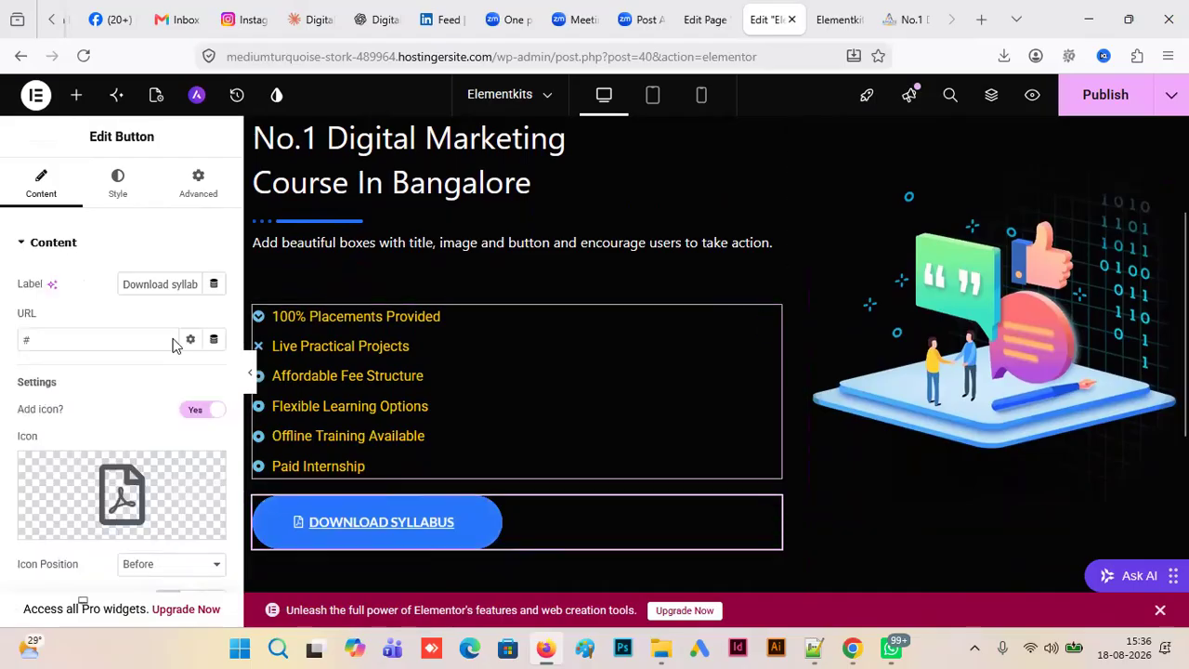
click(113, 186)
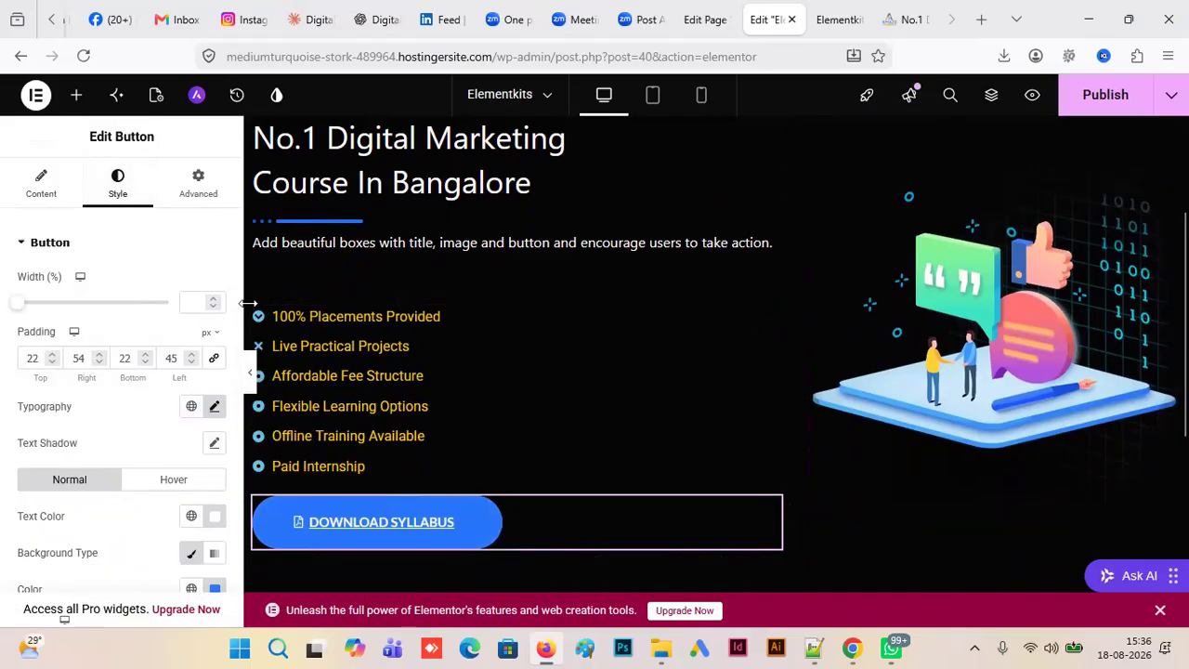
scroll(214, 427, down, 3)
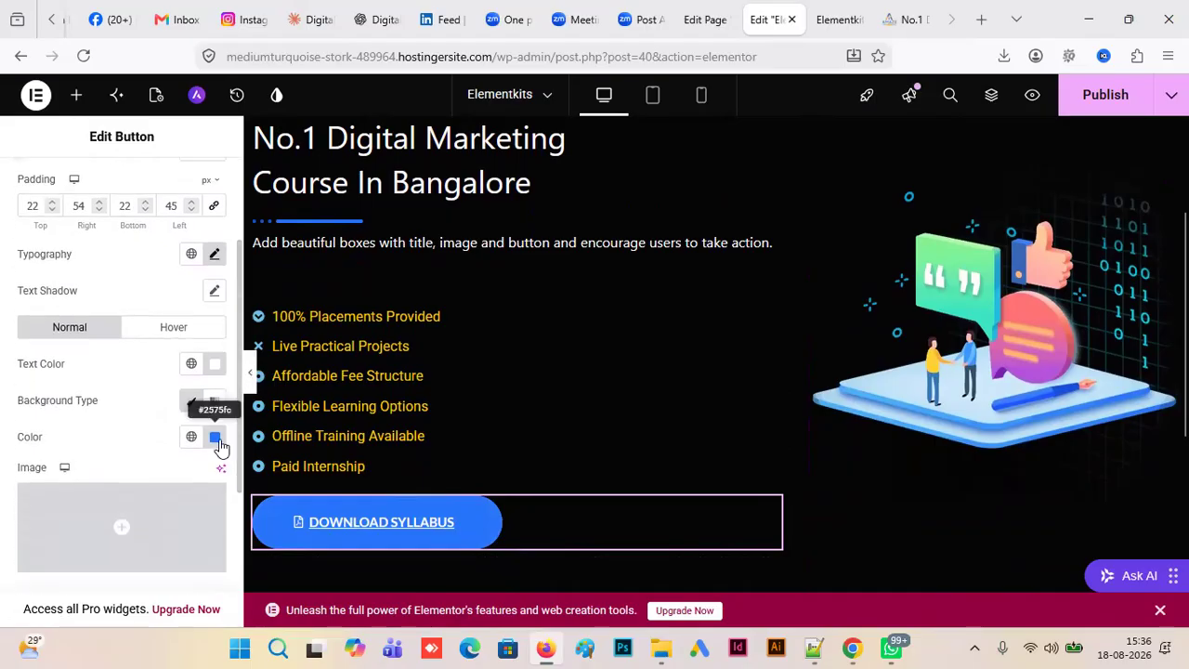
click(215, 438)
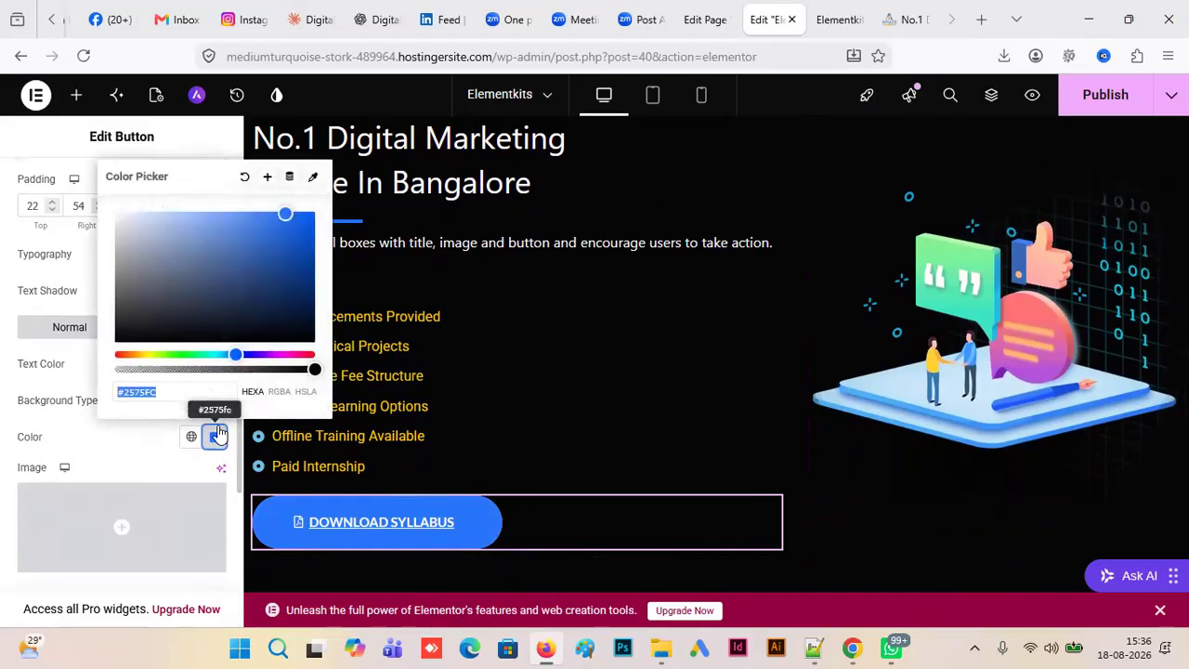
click(147, 354)
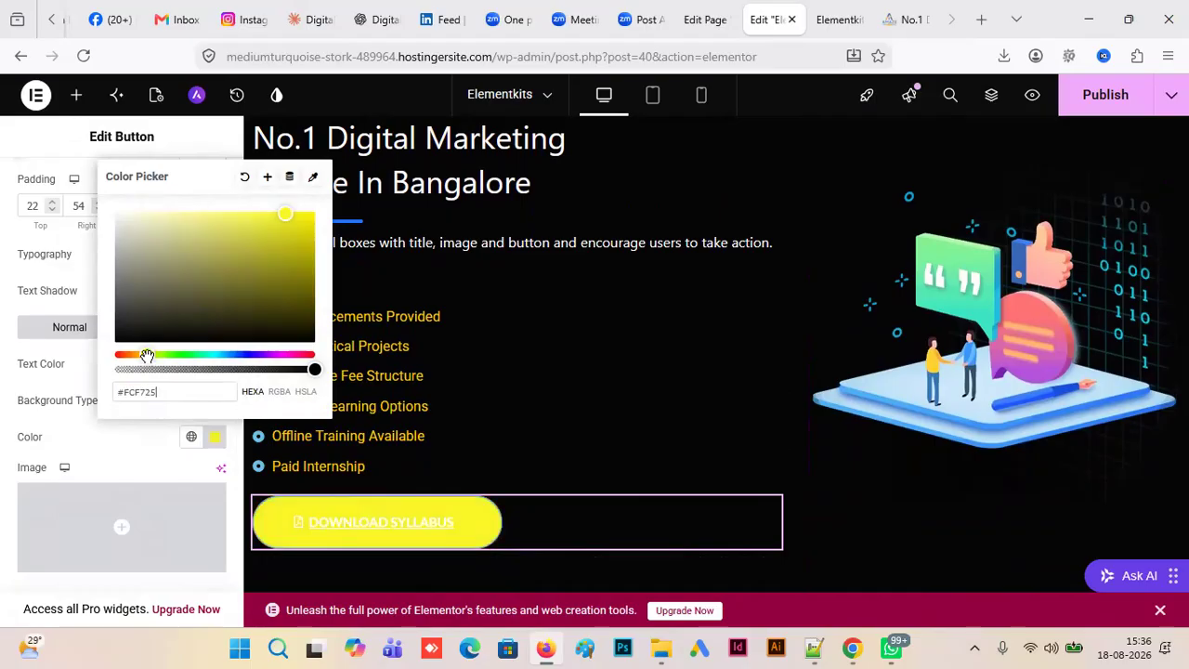
drag(236, 266, 314, 212)
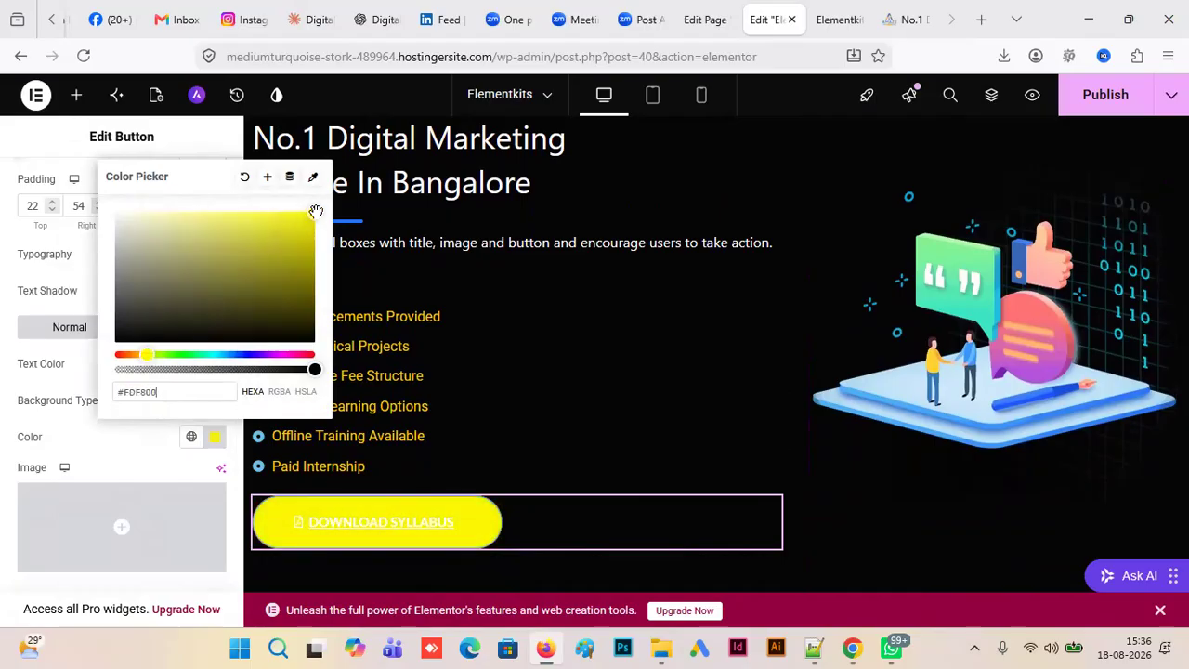
click(438, 532)
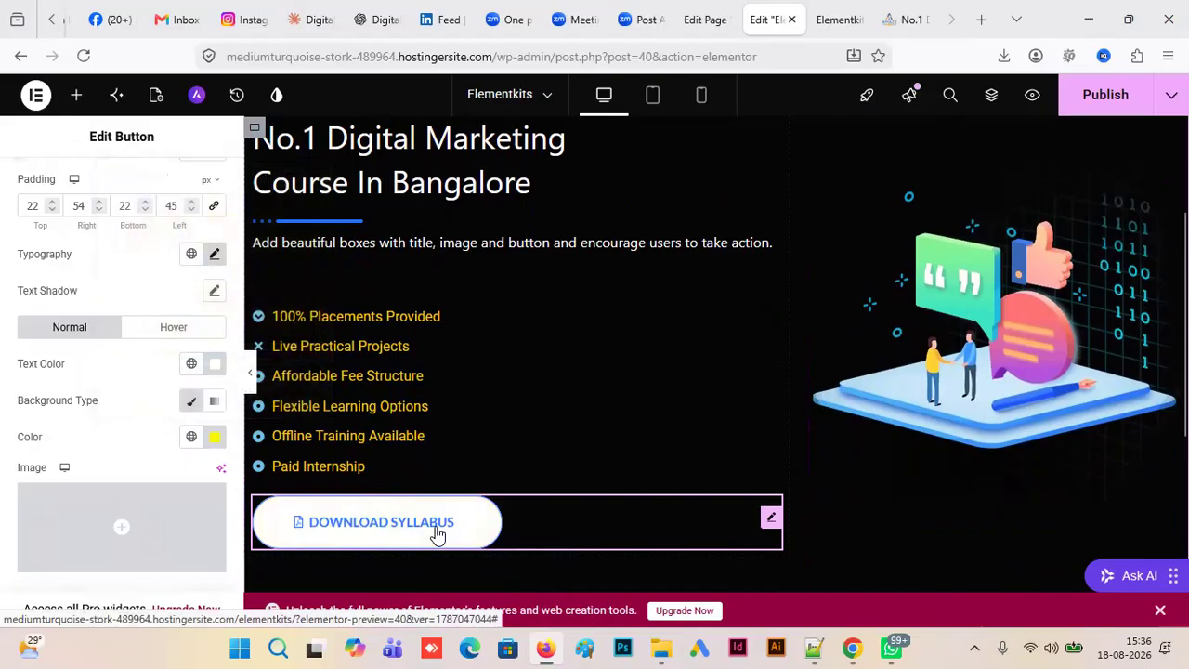
- Set the "Download syllabus" button's normal text color to black (#000000) and publish the page
click(214, 364)
drag(154, 233, 102, 292)
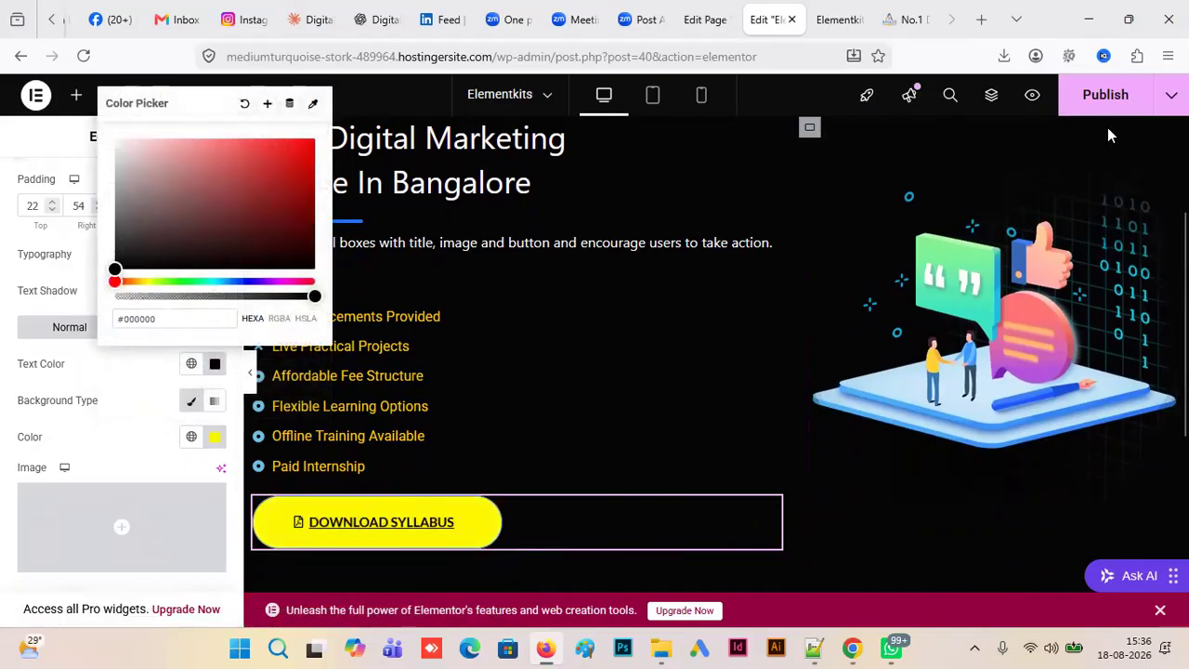
click(1105, 95)
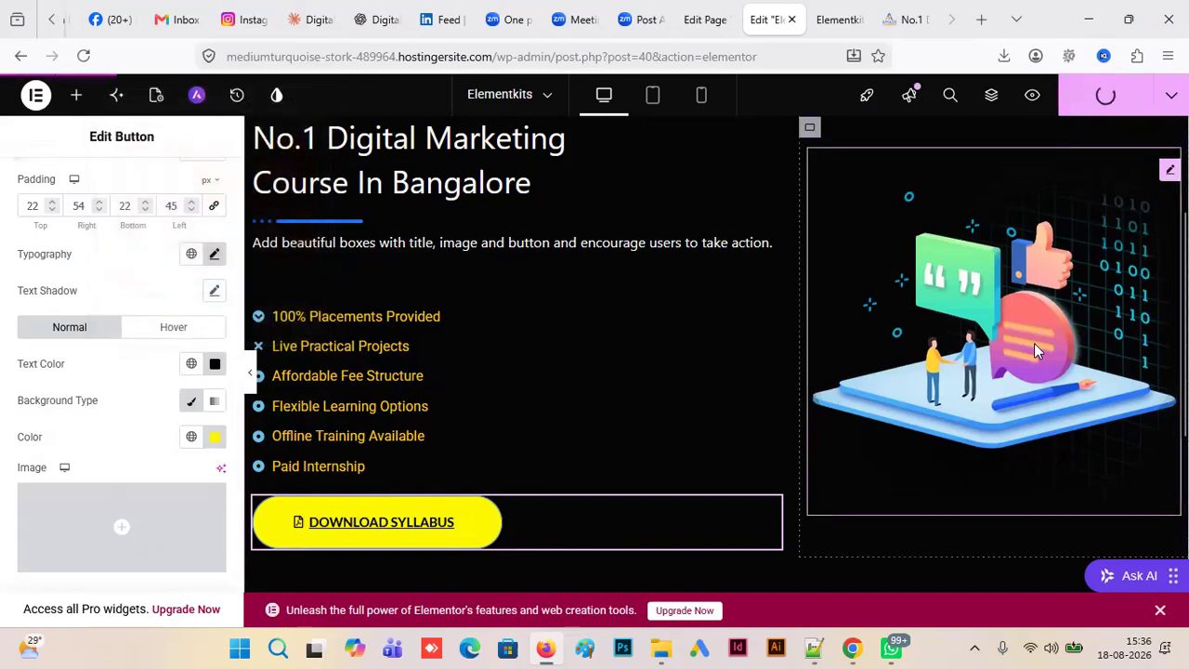
- Delete the placeholder text from the title description of the "No.1 Digital Marketing Course In Bangalore" heading
click(529, 240)
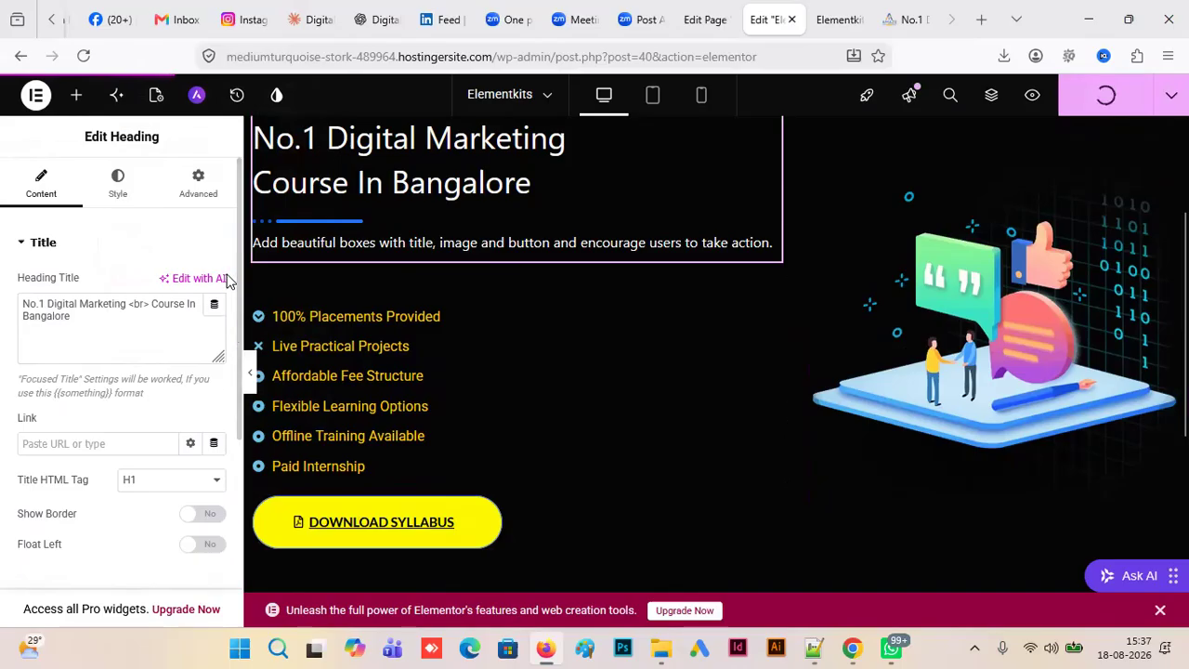
scroll(19, 409, down, 4)
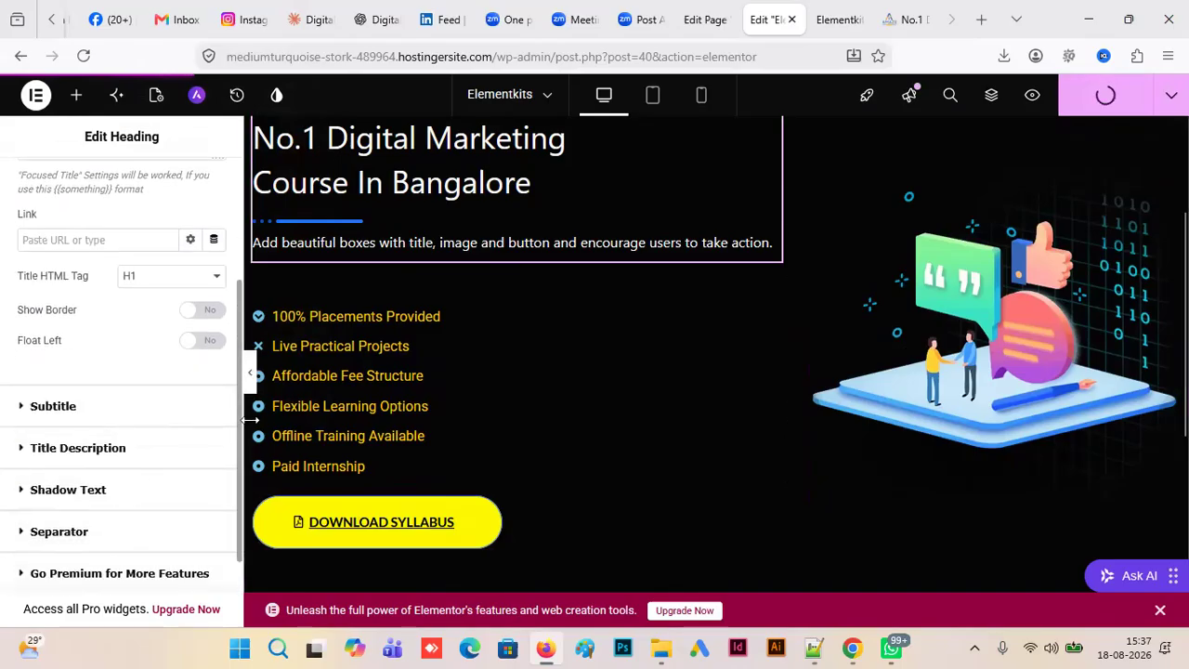
click(26, 399)
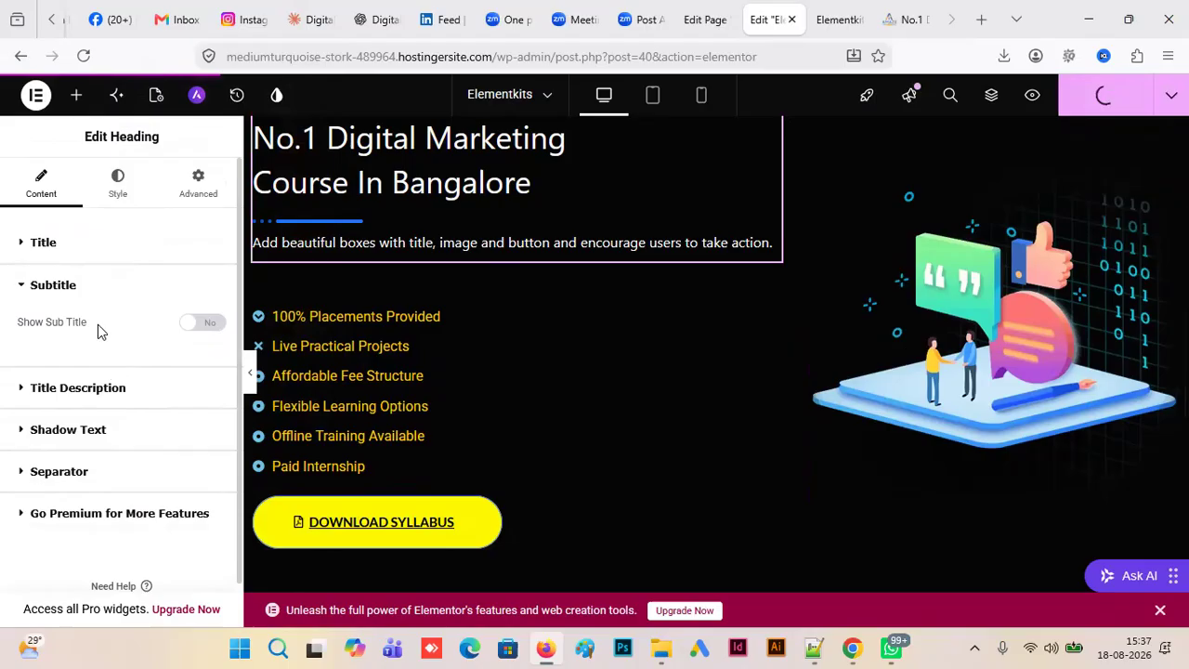
click(21, 387)
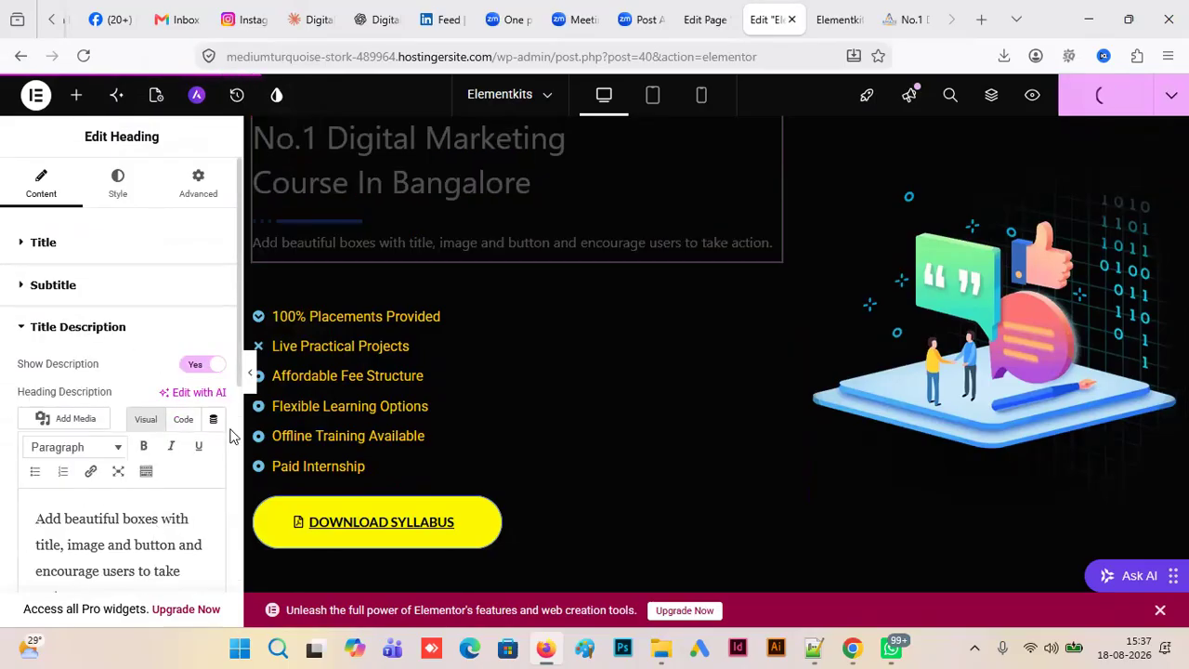
scroll(238, 399, down, 3)
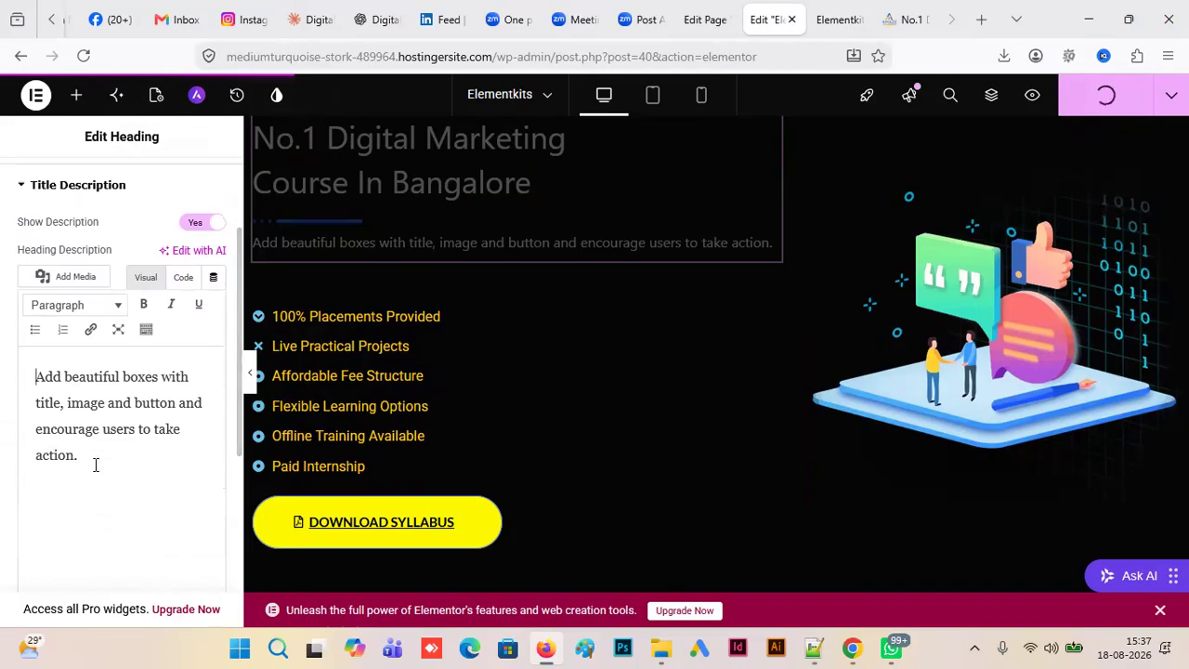
drag(96, 461, 8, 370)
key(BackSpace)
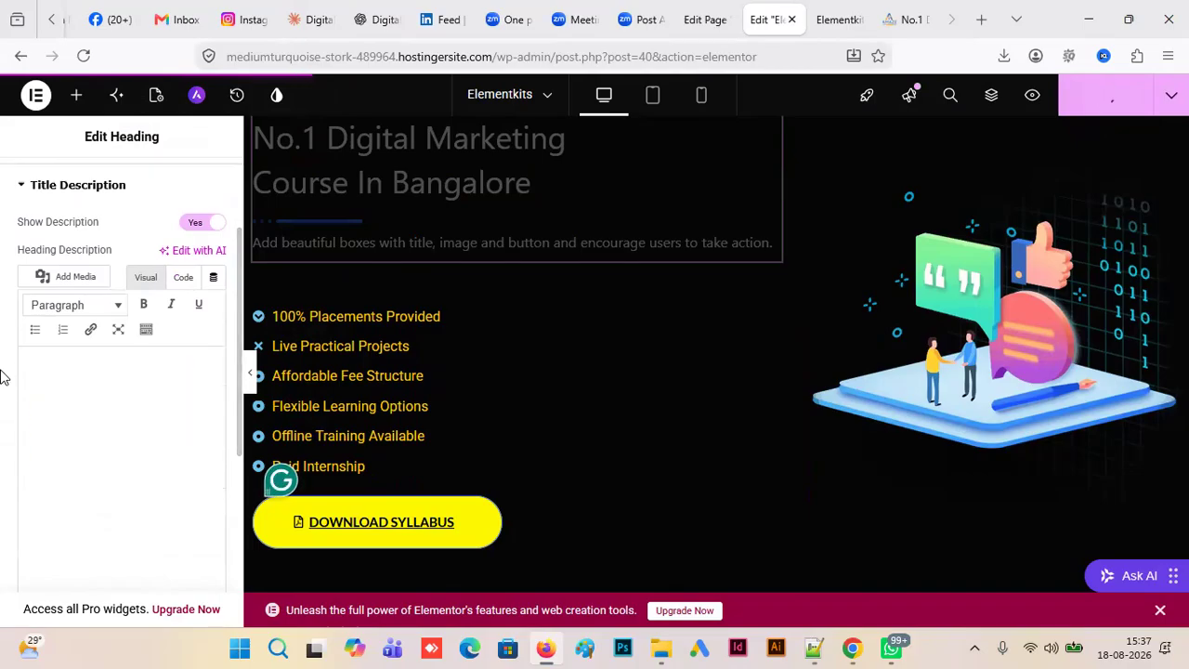
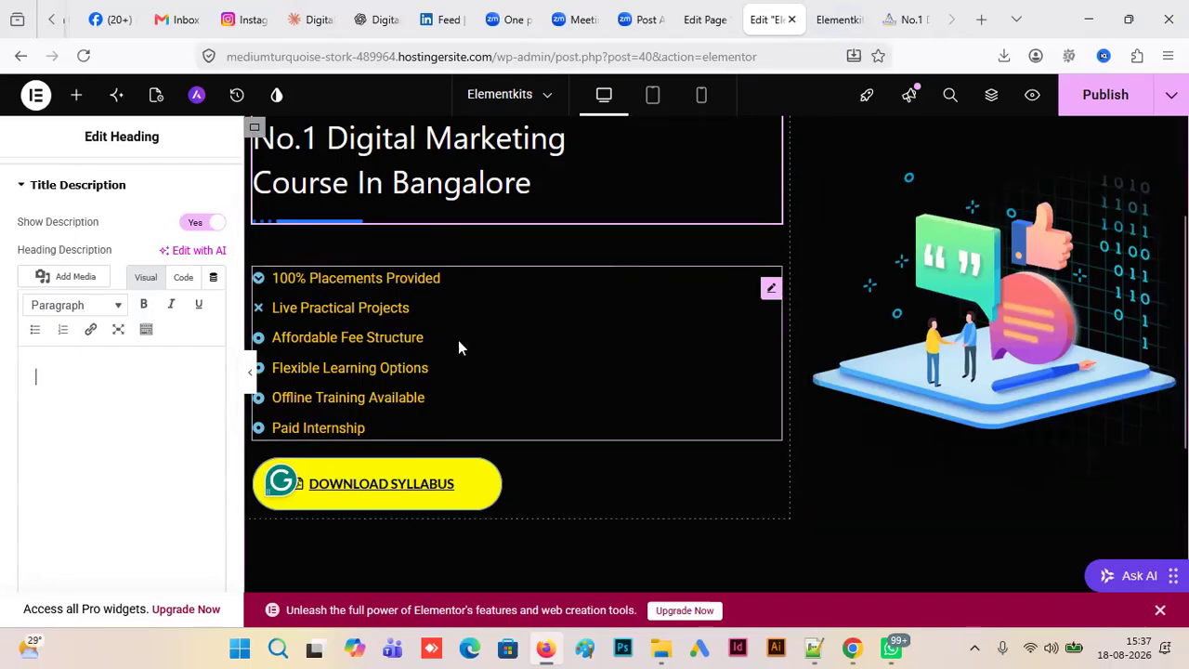
- Select the call-to-action section's illustration and publish the page's latest changes
click(922, 294)
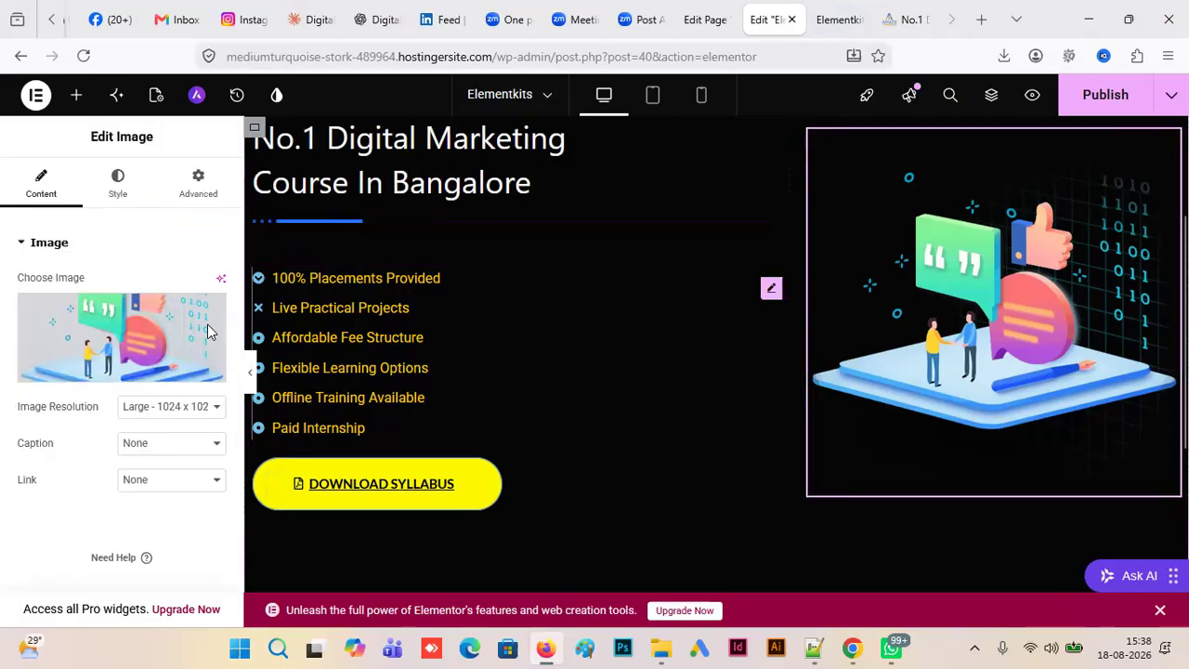
mouse_move(218, 346)
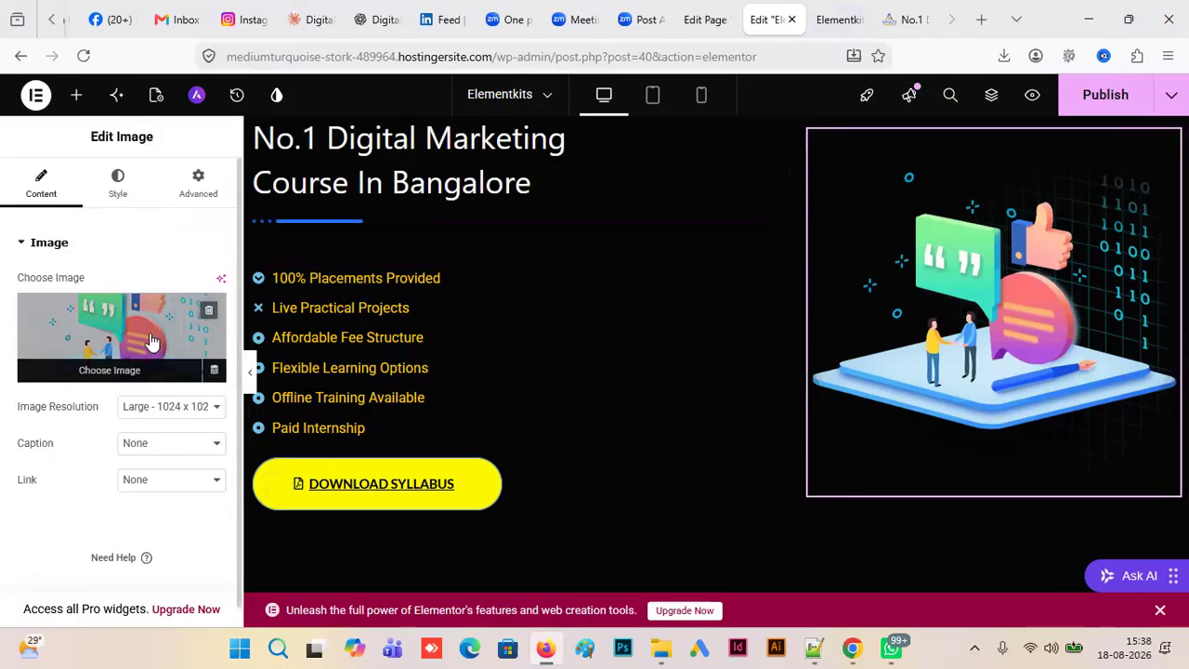
click(1103, 99)
- Reload the Elementkits page preview and compare its call-to-action section with the reference digital marketing landing page
click(907, 22)
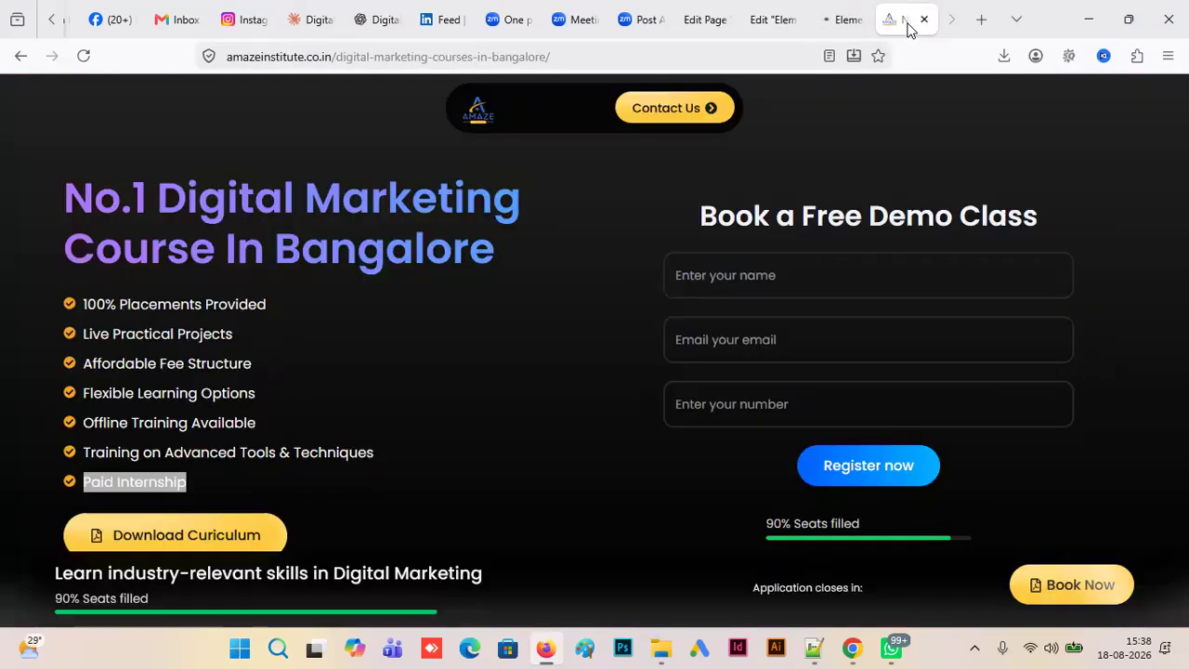
click(774, 22)
click(840, 19)
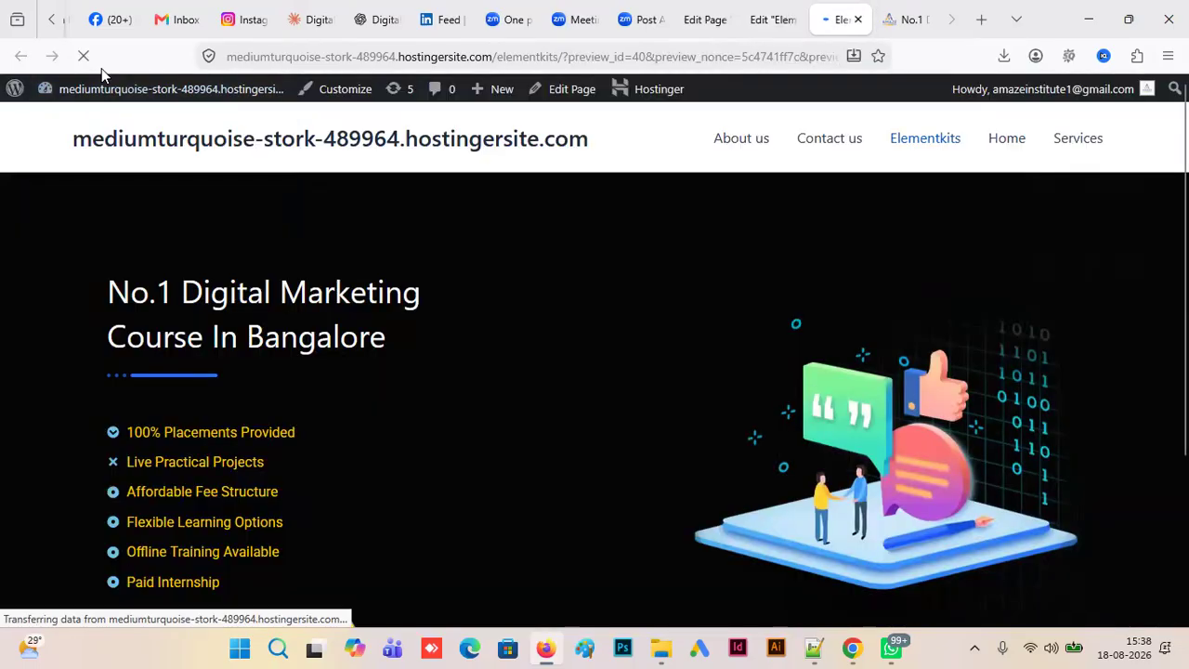
click(402, 58)
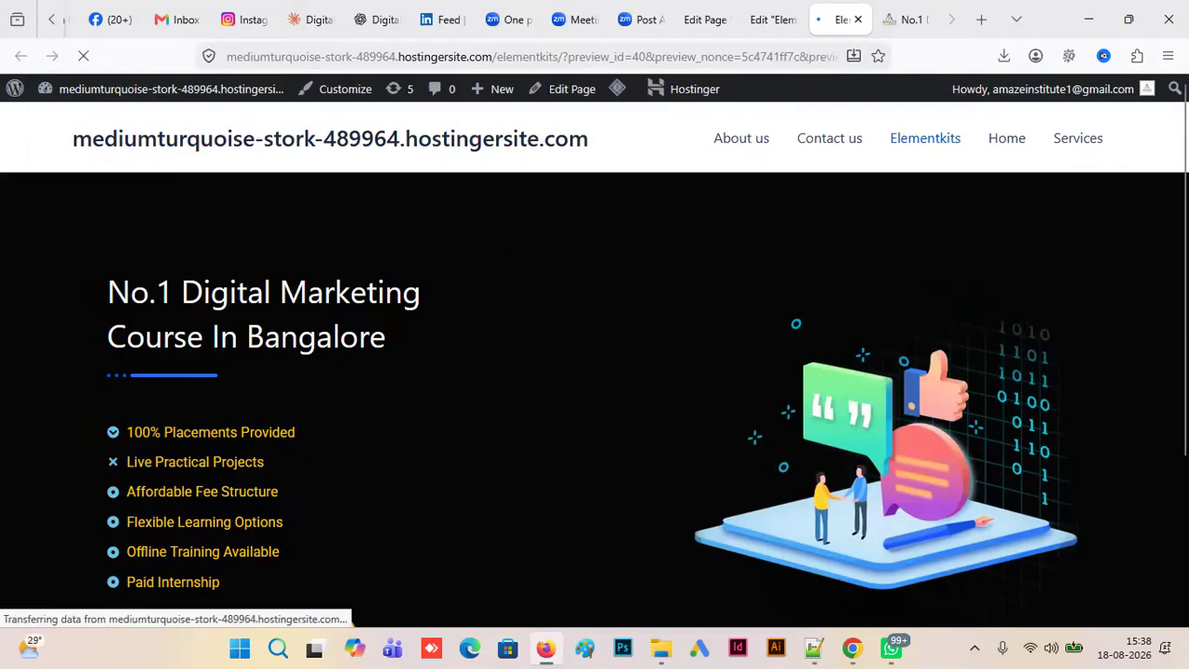
scroll(347, 221, down, 2)
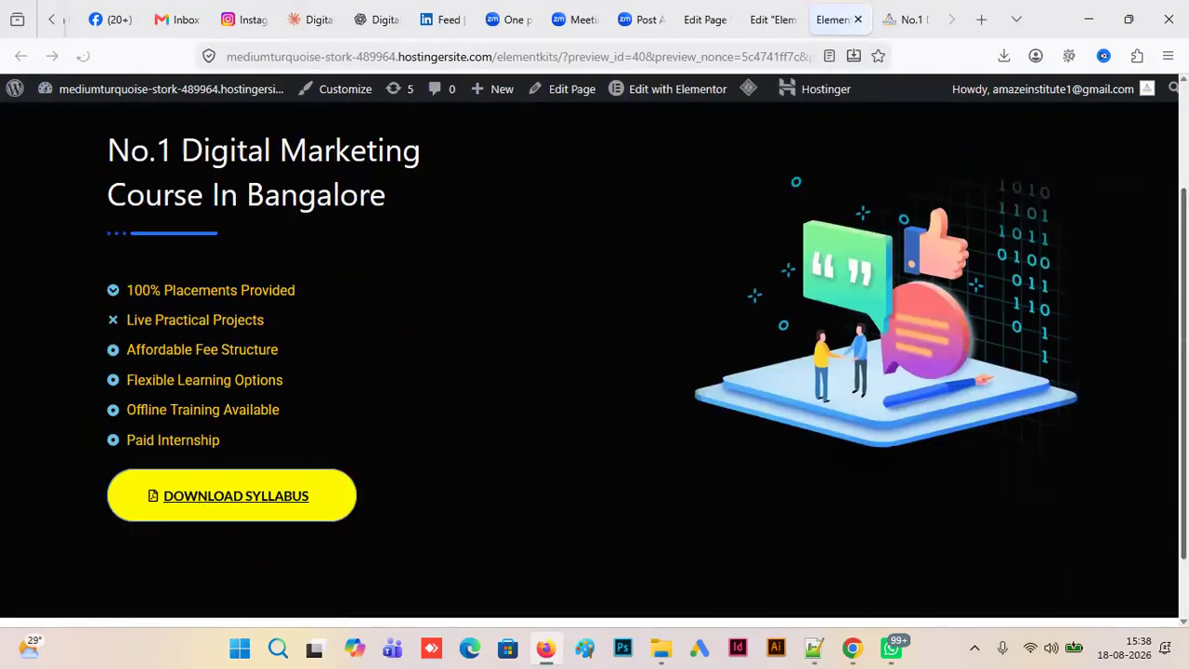
scroll(346, 221, up, 1)
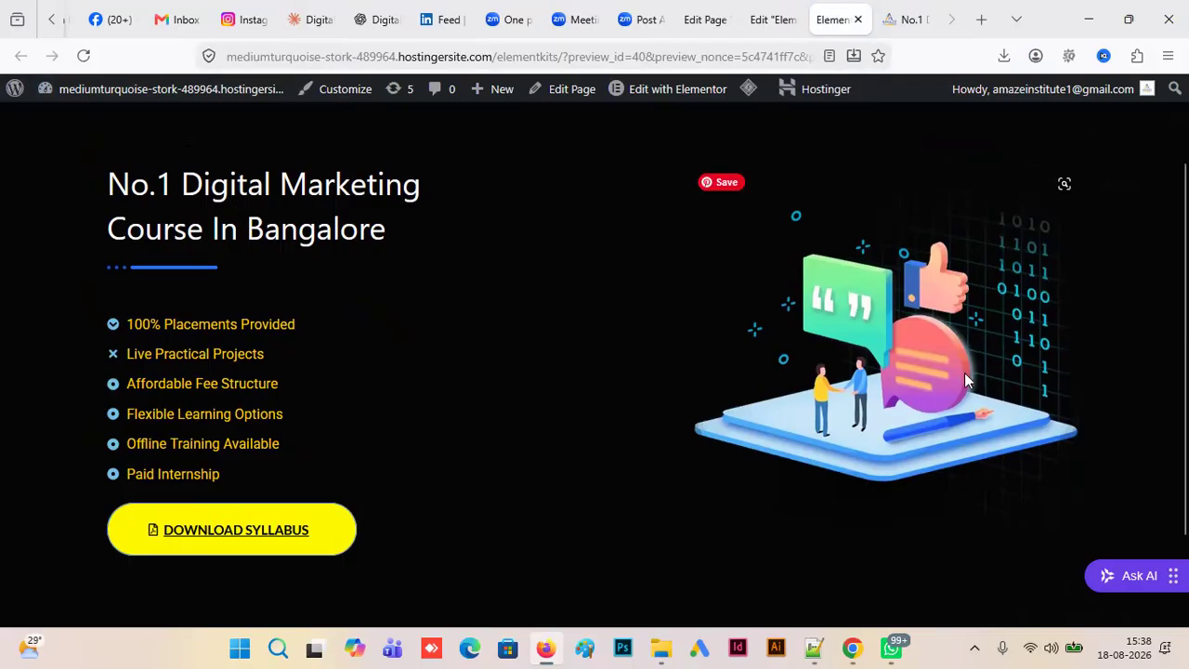
click(907, 19)
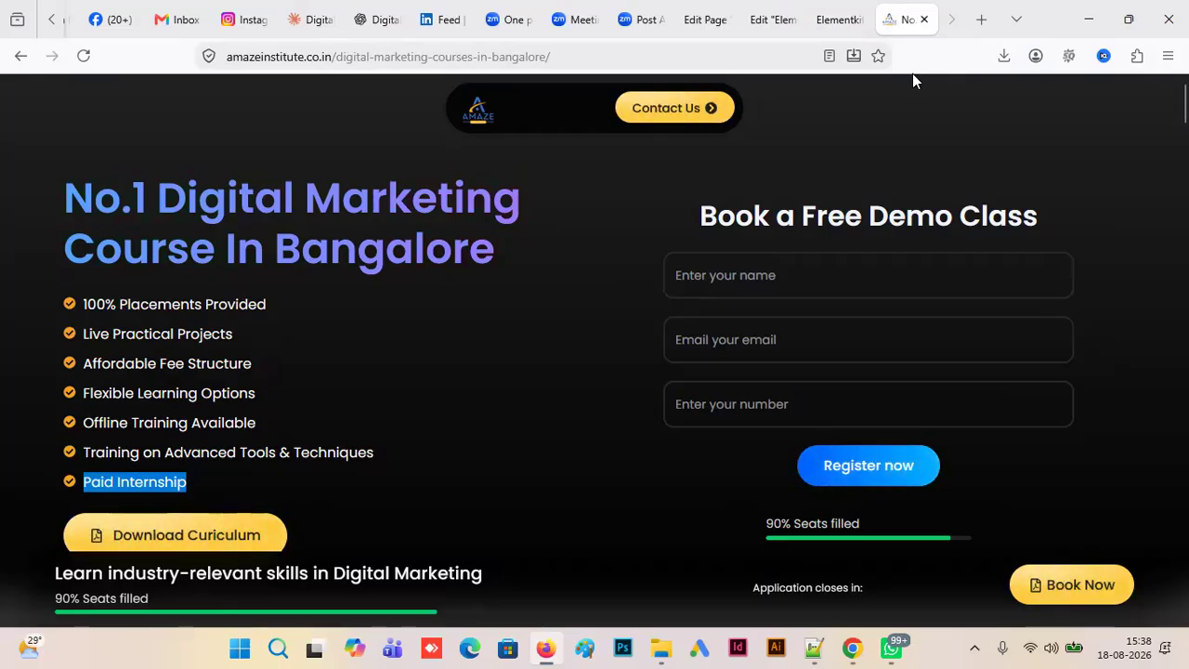
click(838, 23)
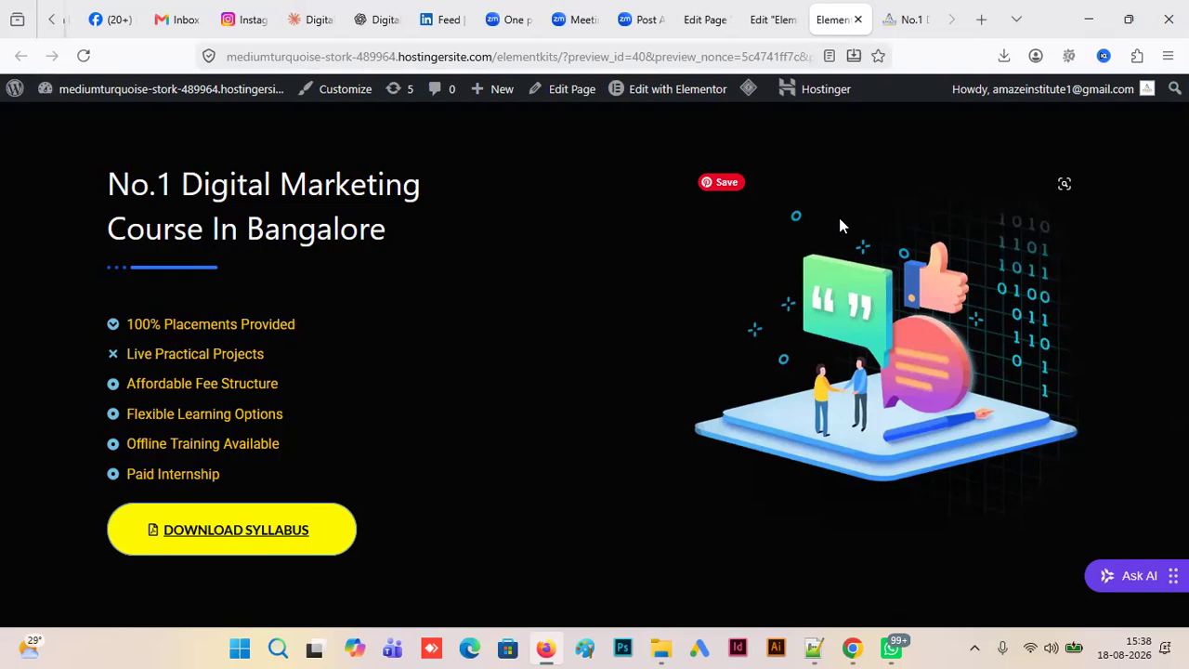
- Search Google for "pexels" in a new browser tab and open the Pexels website
click(981, 20)
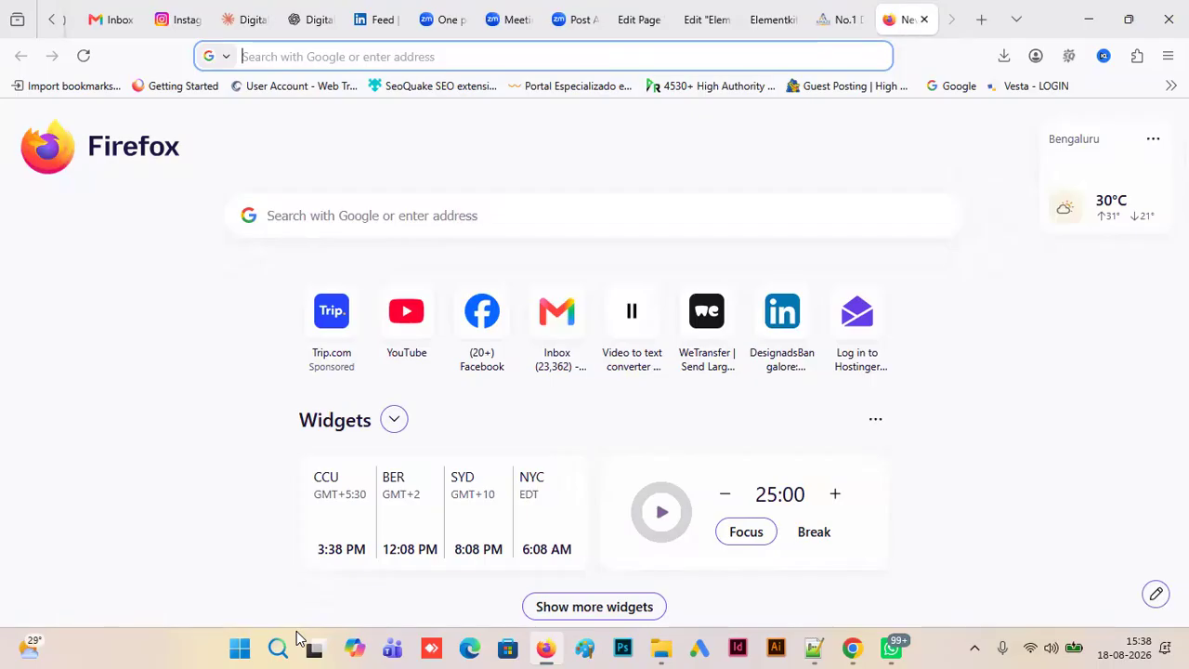
text(pexels)
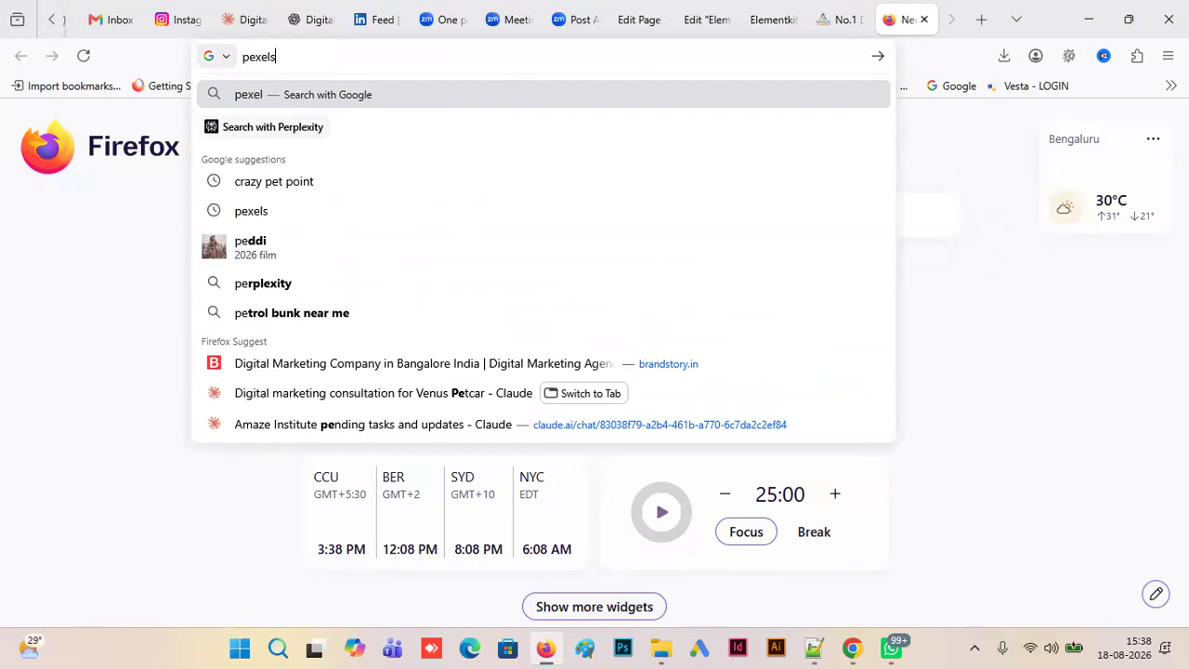
key(Return)
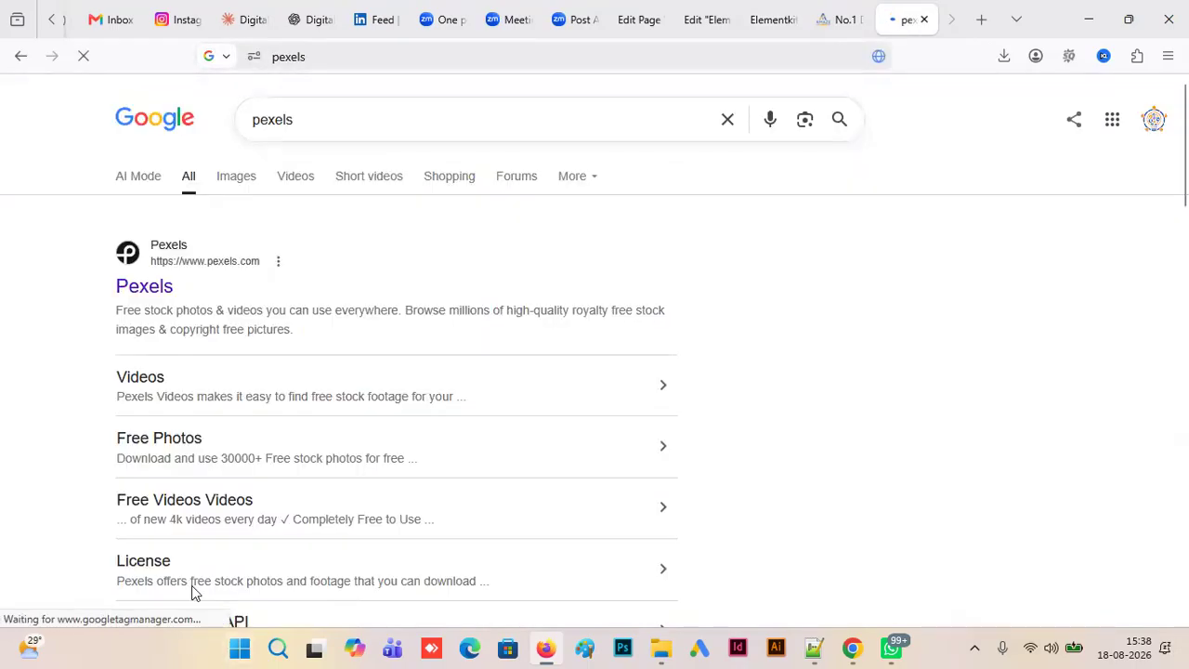
click(144, 286)
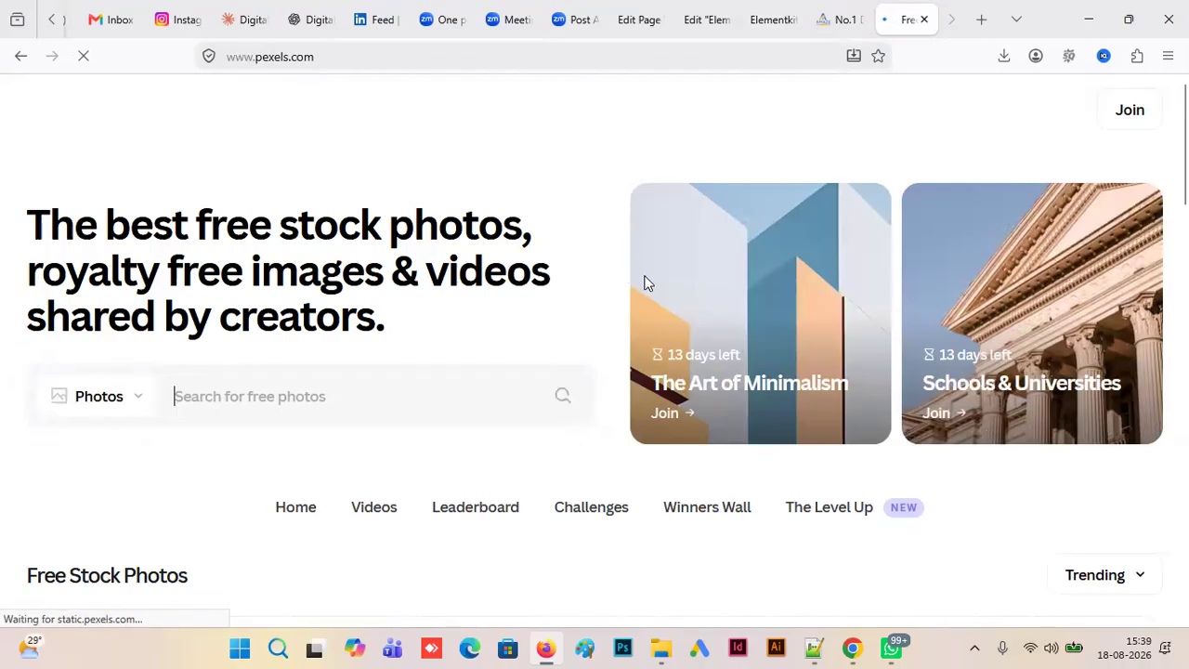
- Search Pexels for "digital marketing" photos
scroll(209, 252, down, 4)
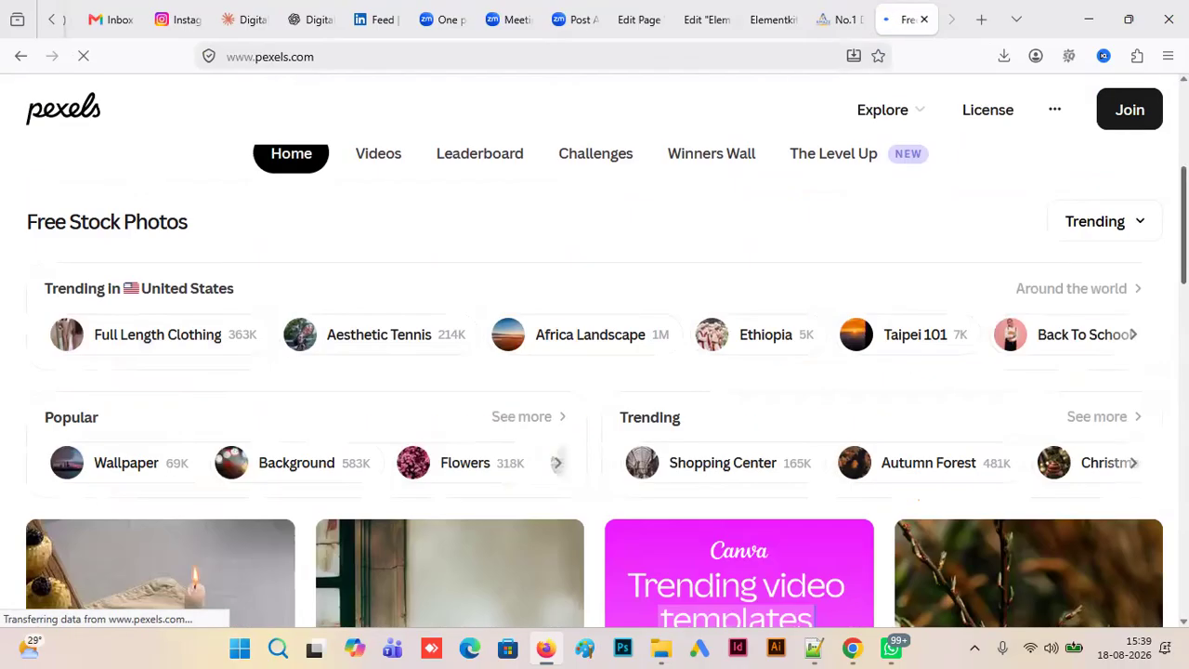
scroll(209, 252, up, 3)
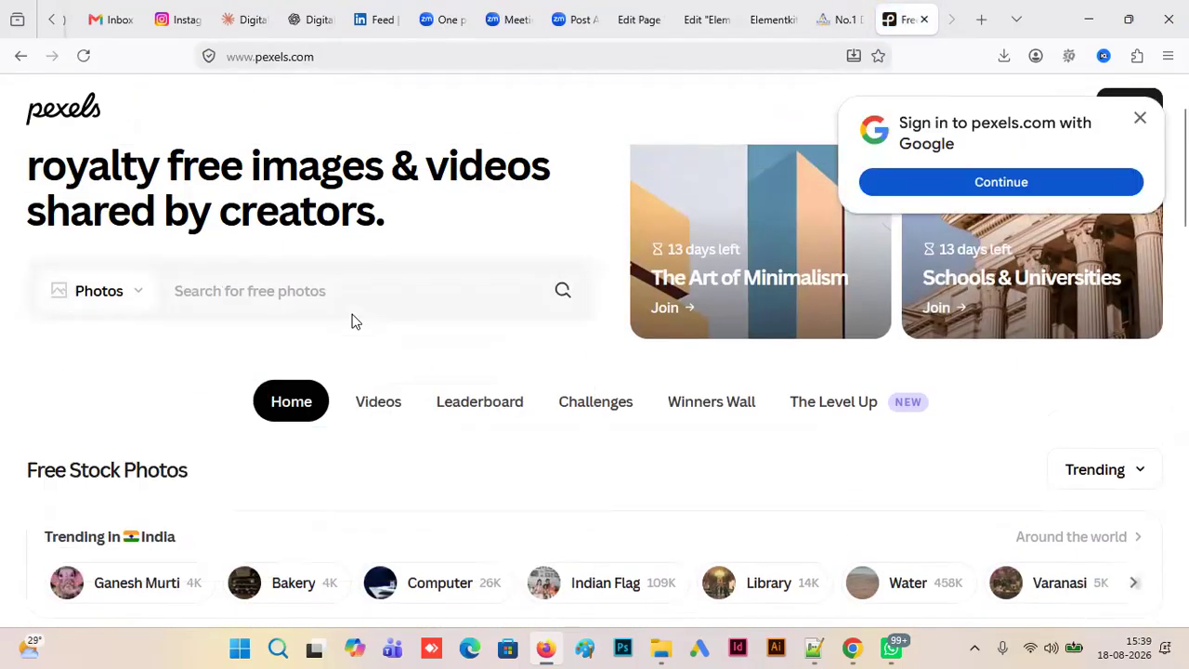
click(324, 291)
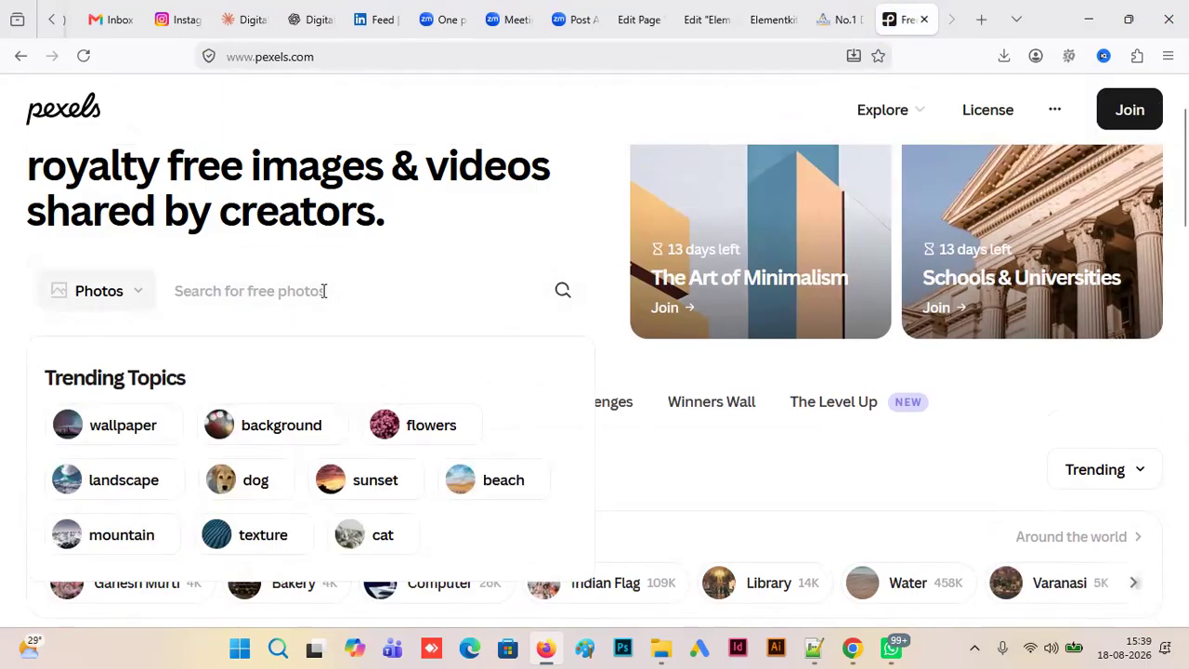
text(digital mar)
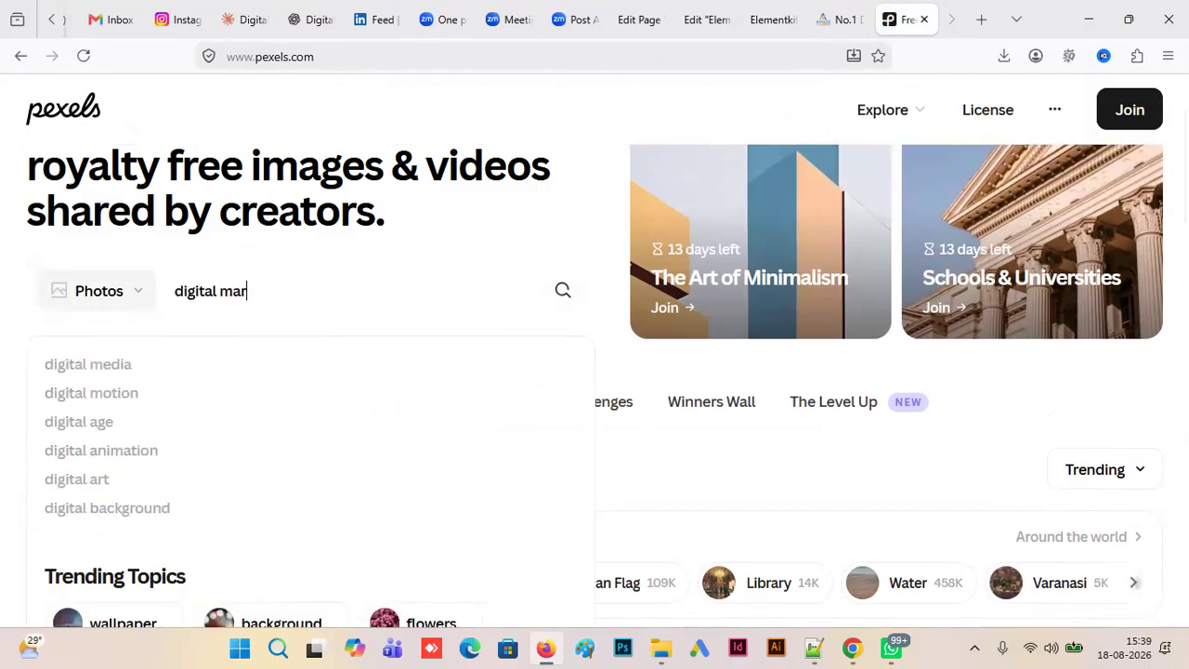
text(keting)
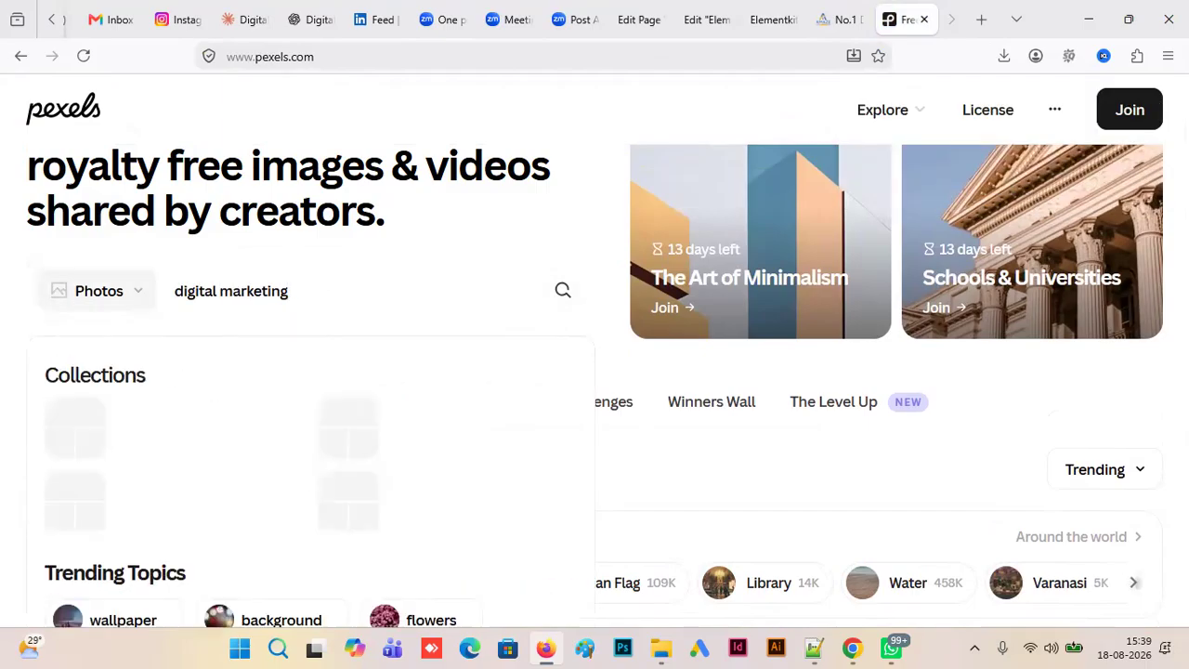
click(136, 296)
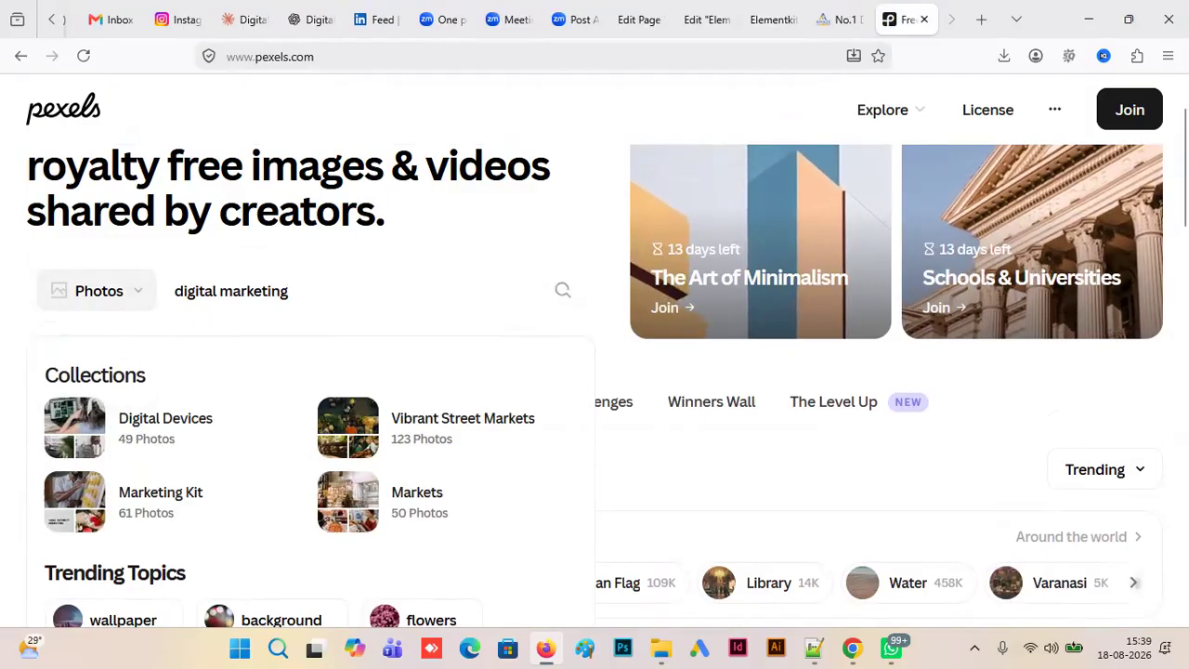
scroll(760, 279, down, 3)
scroll(604, 386, down, 2)
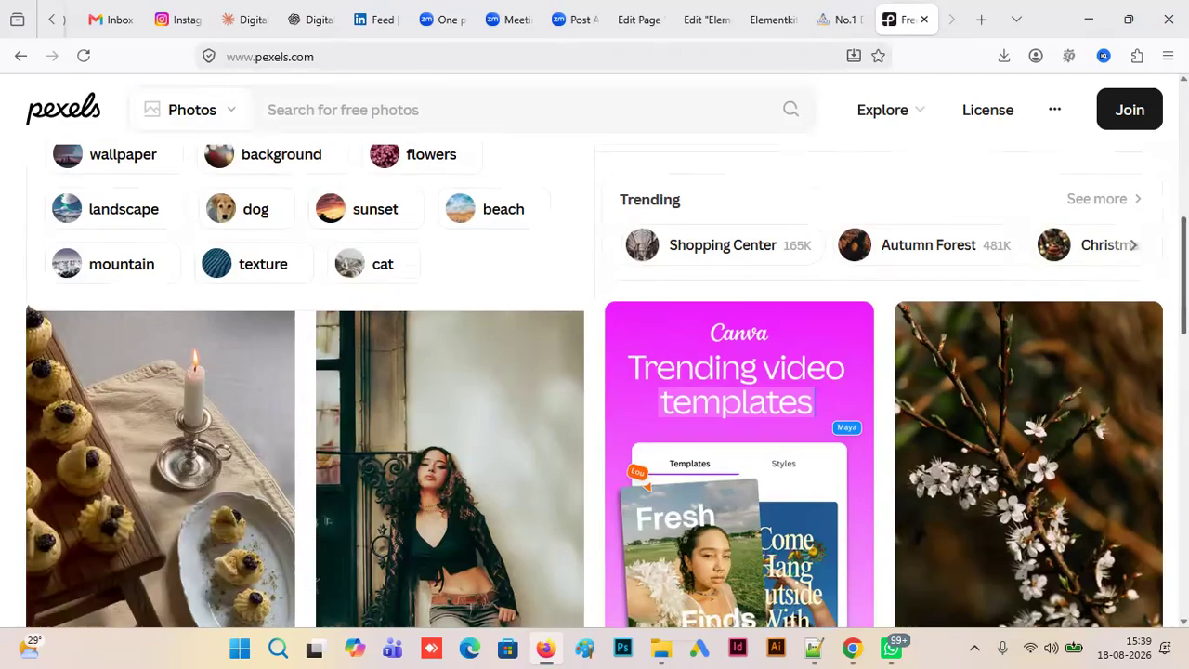
scroll(1072, 143, up, 5)
click(564, 393)
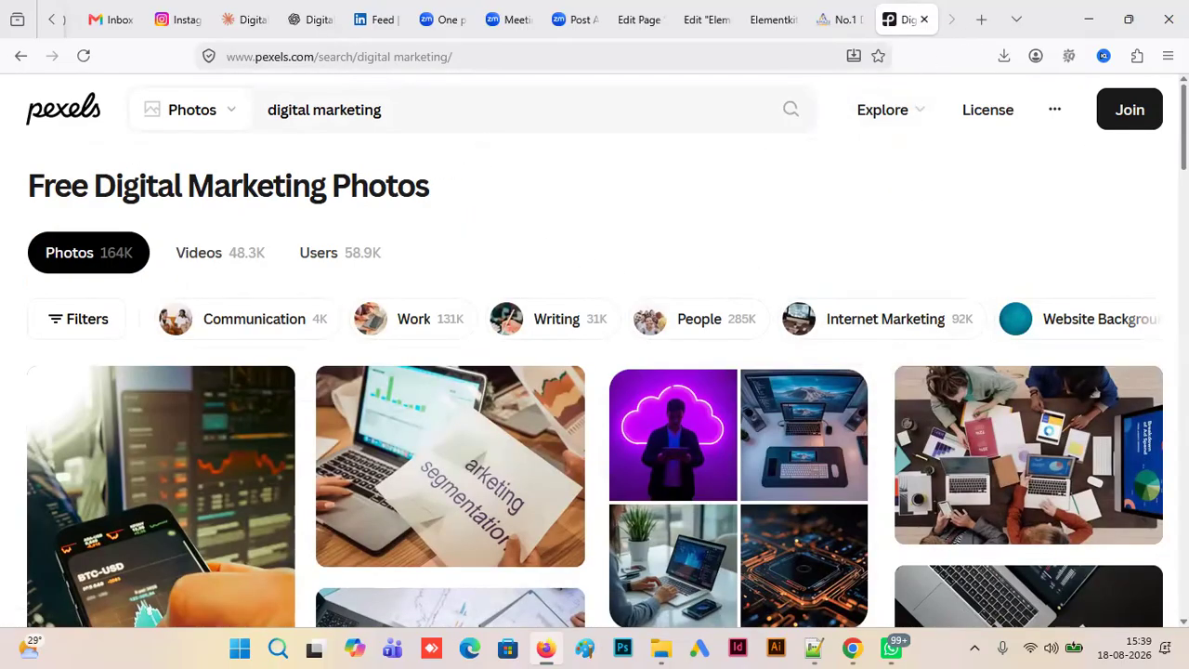
- Look through the digital marketing photo results for a dark picture suited to the call-to-action section
scroll(607, 356, down, 2)
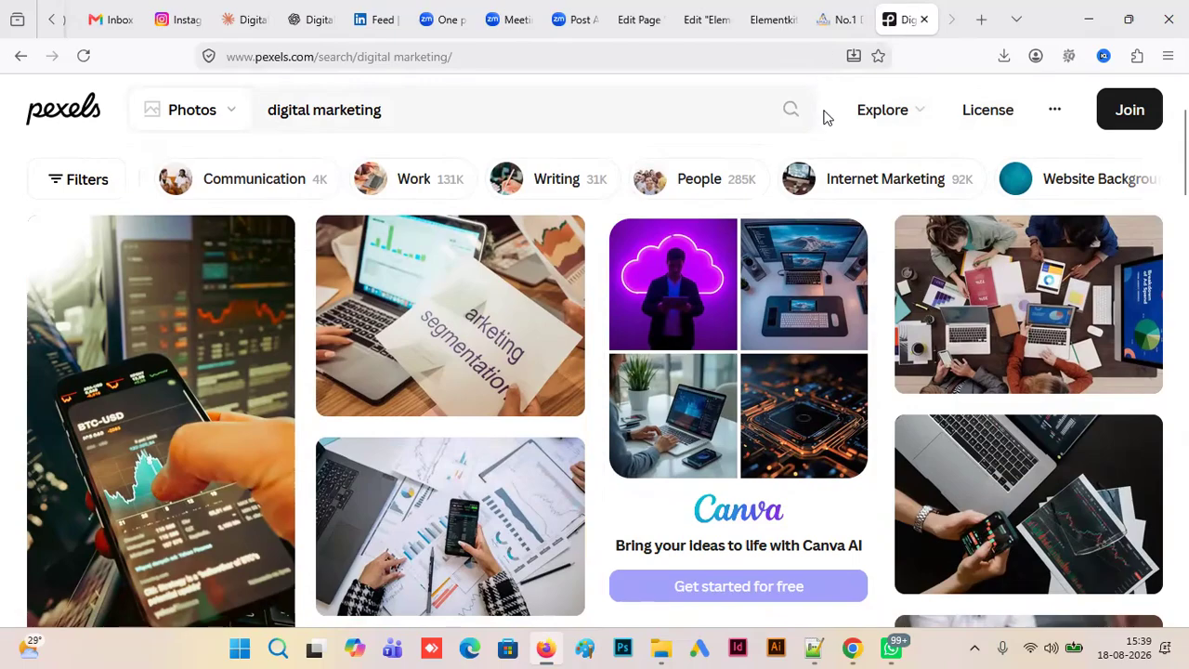
click(703, 289)
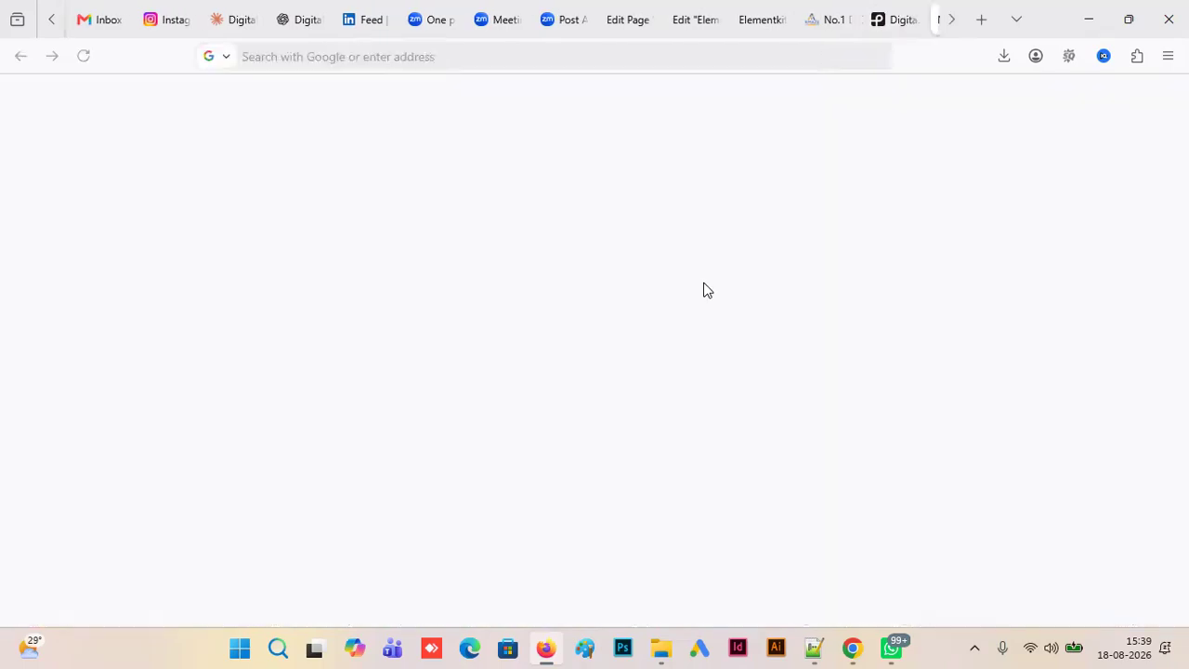
click(838, 19)
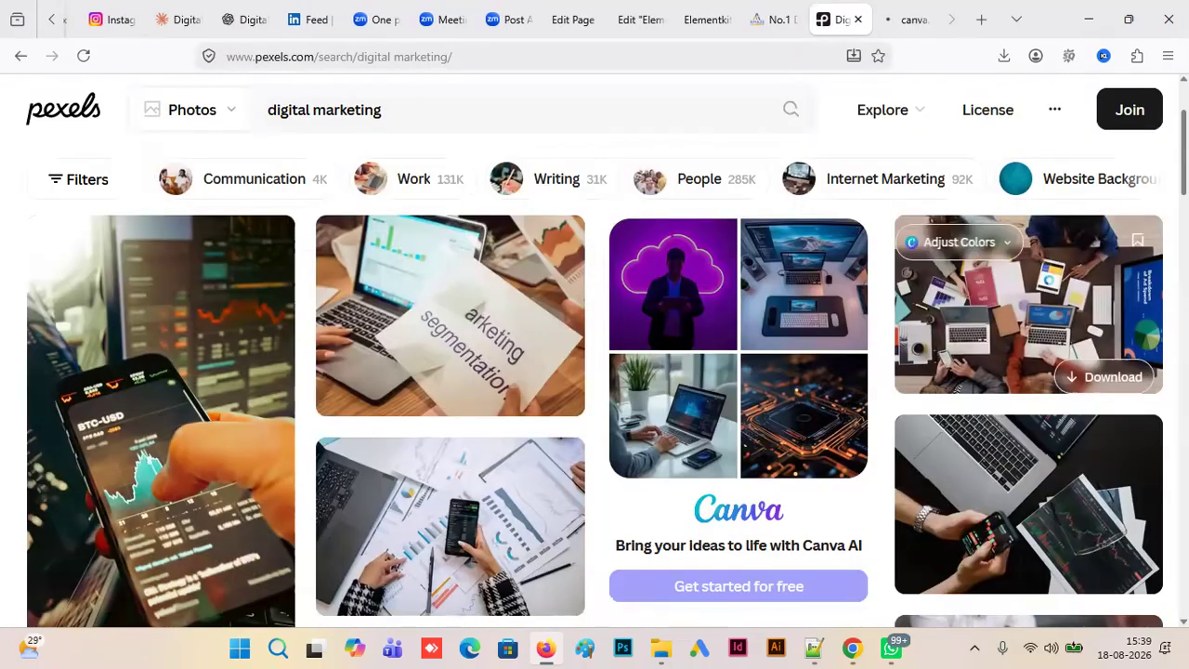
scroll(595, 372, down, 2)
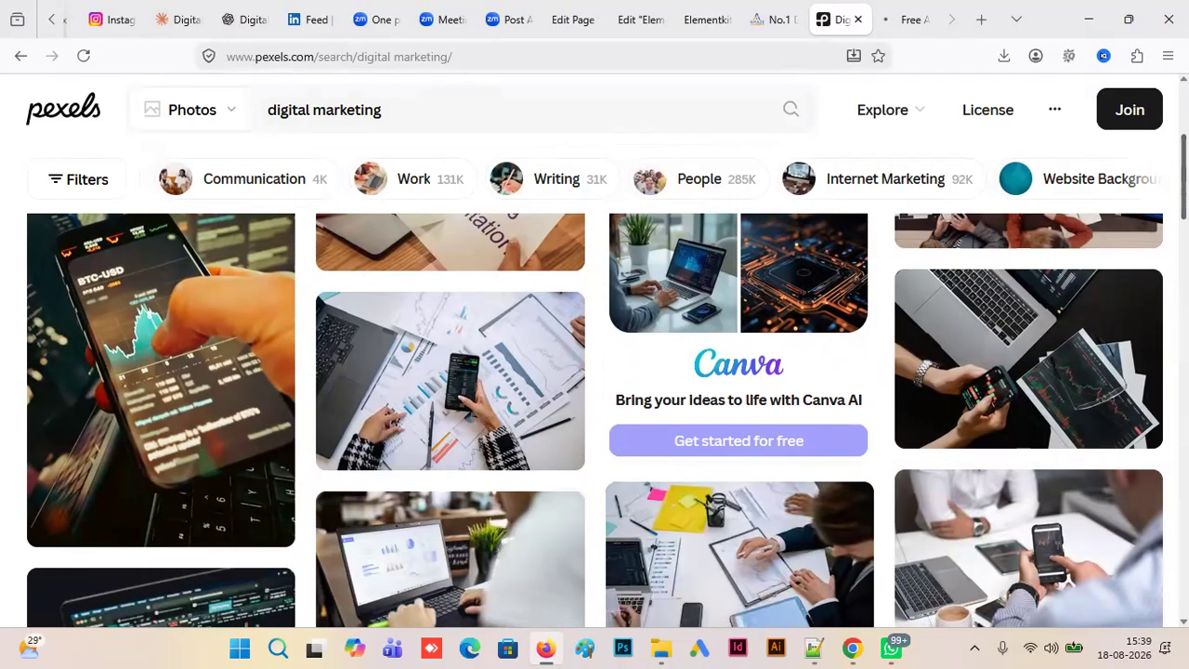
scroll(595, 418, down, 1)
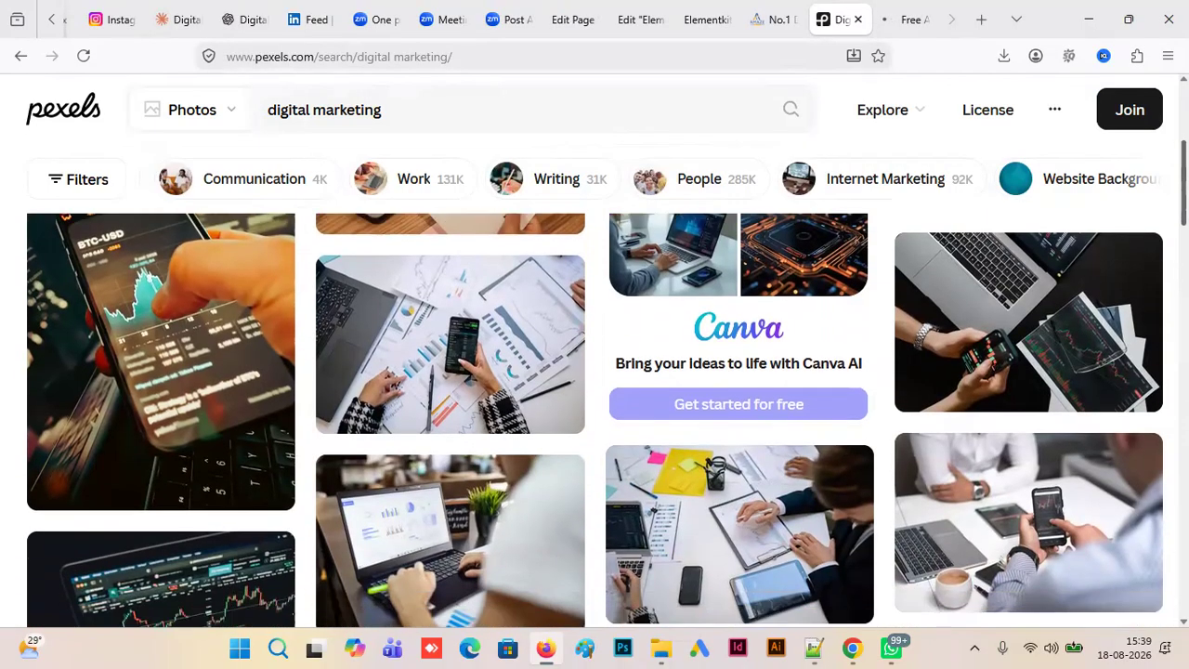
scroll(594, 418, down, 1)
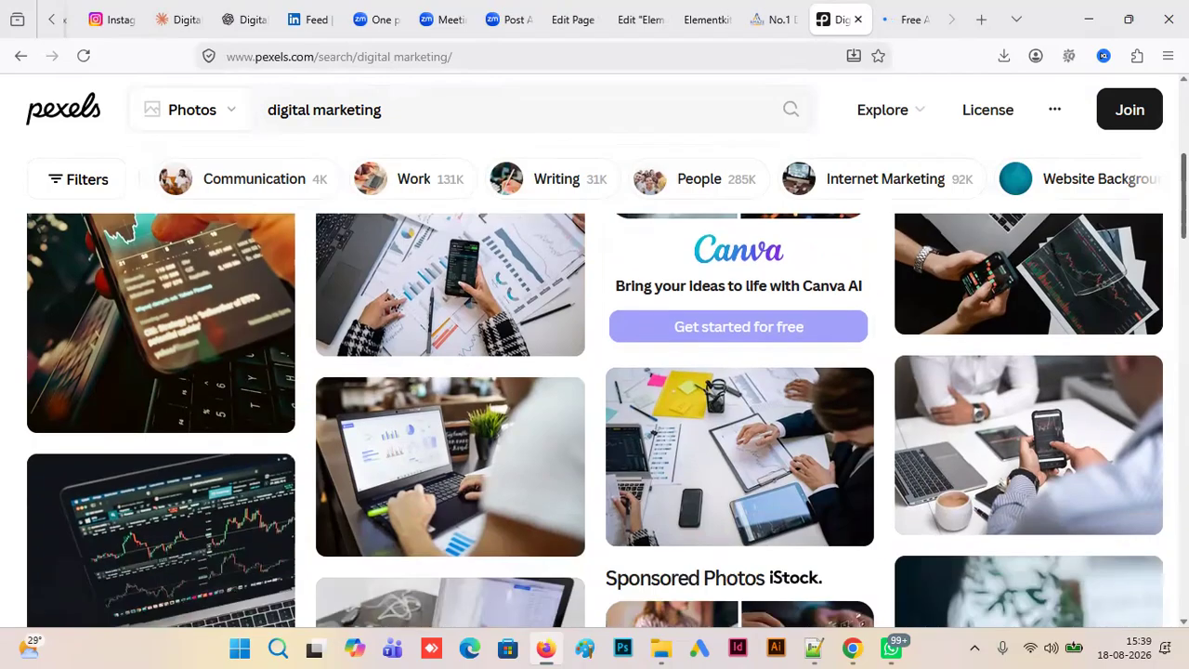
scroll(595, 418, down, 5)
scroll(594, 417, down, 1)
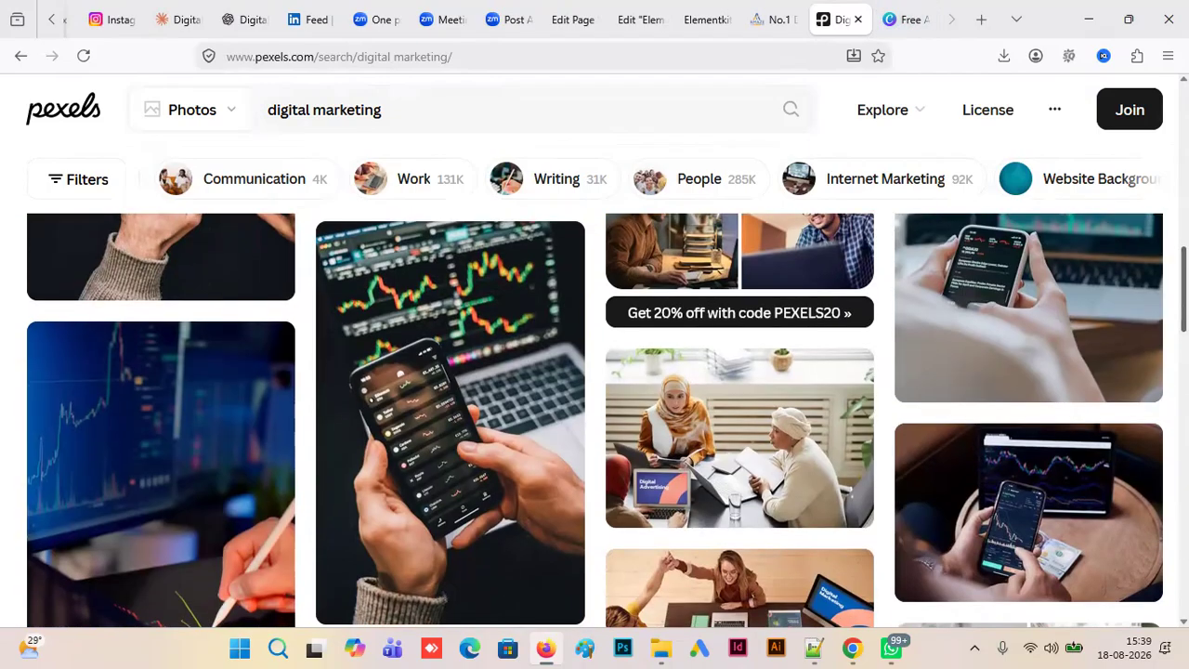
scroll(595, 418, down, 10)
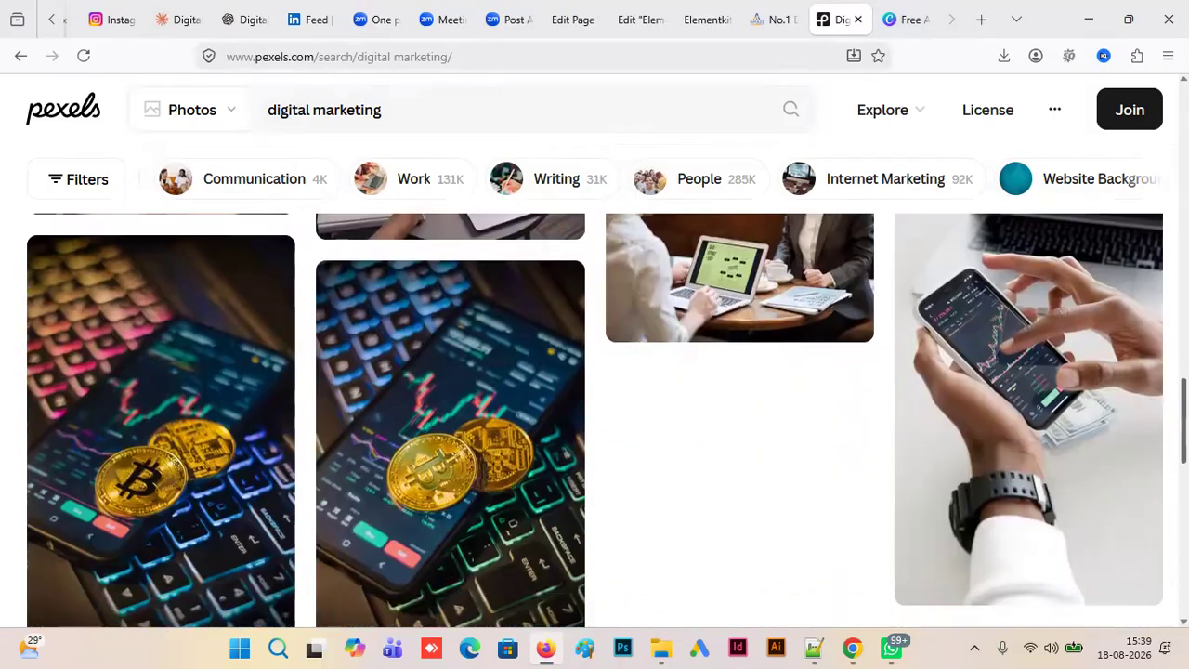
scroll(594, 418, down, 5)
scroll(595, 418, up, 10)
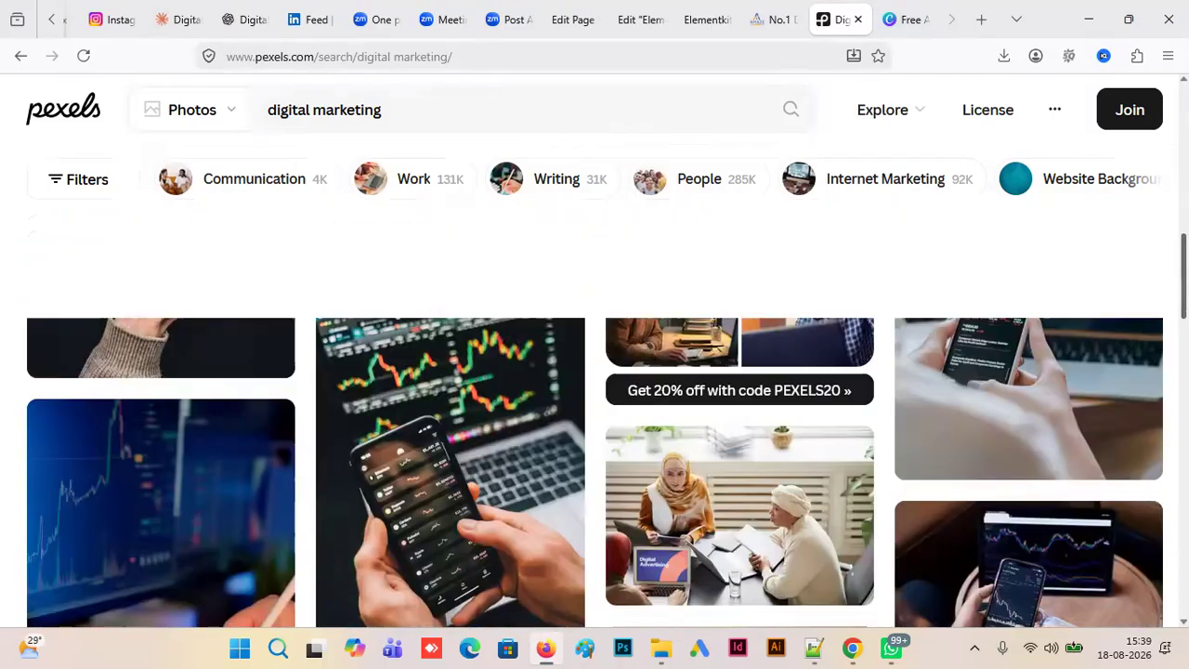
scroll(1088, 425, up, 5)
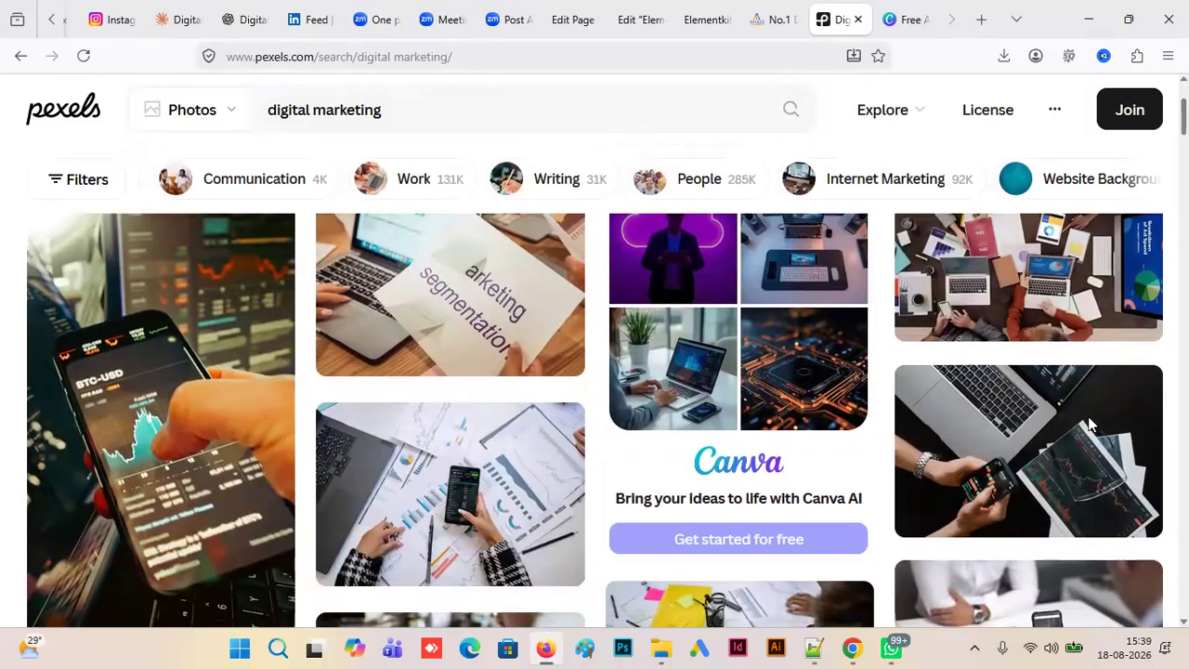
- Download the dark photo of hands holding a smartphone beside a laptop in Small 640x427 size, and return to the Elementkits preview
click(1048, 480)
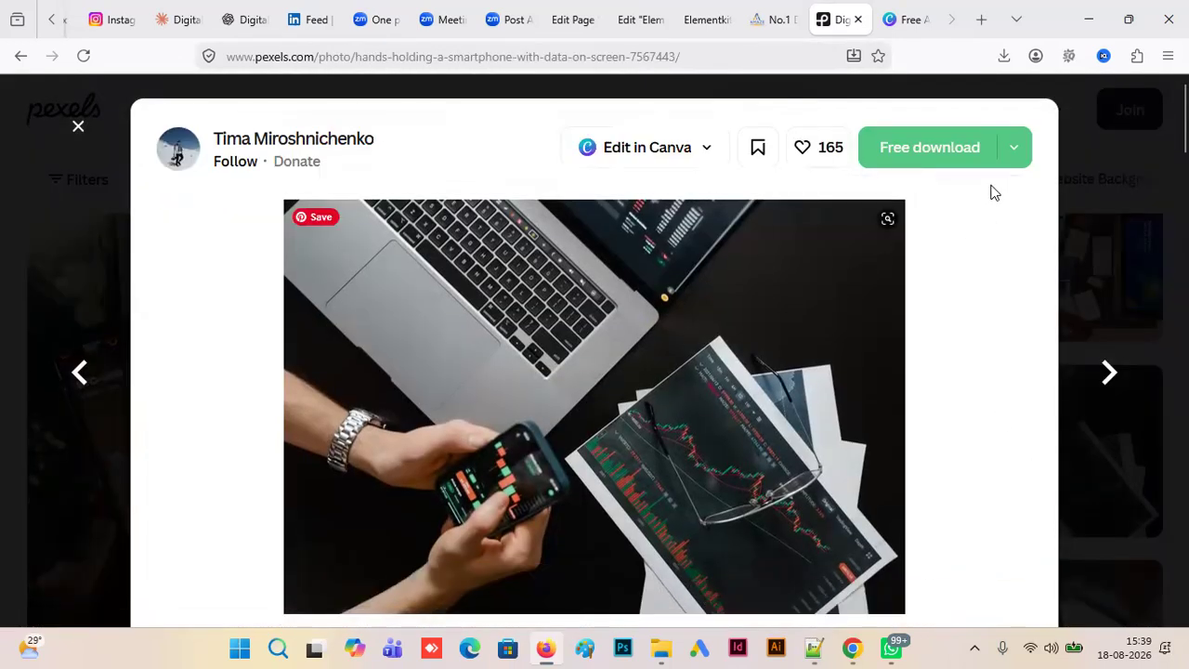
click(1012, 147)
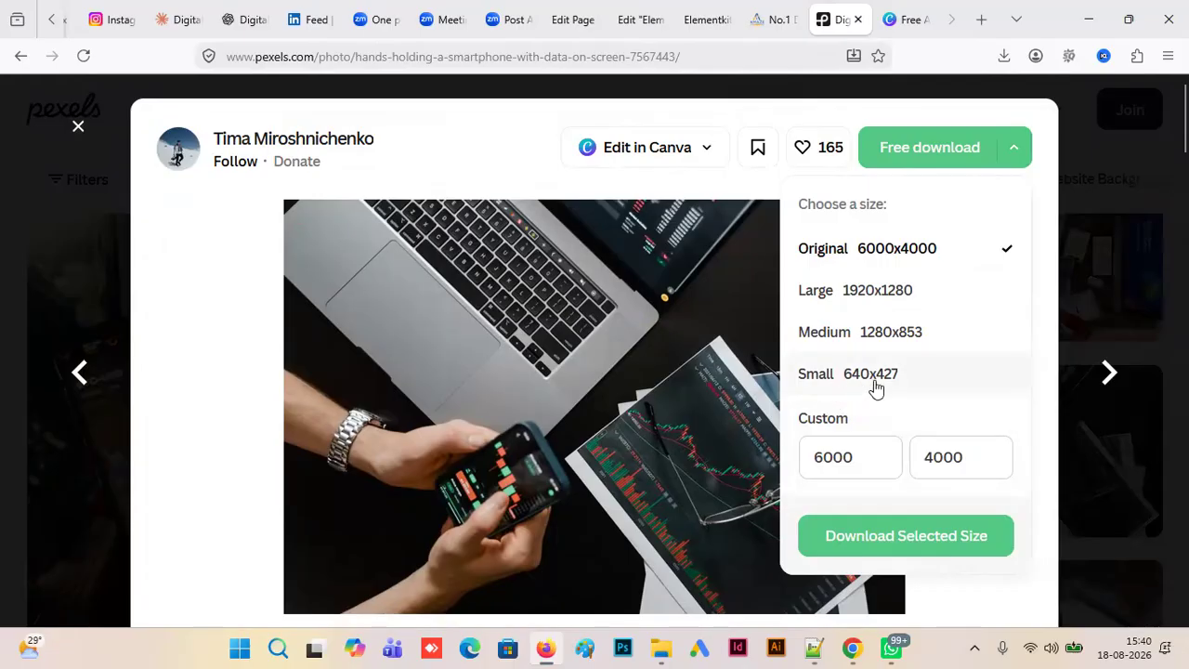
click(932, 379)
click(897, 536)
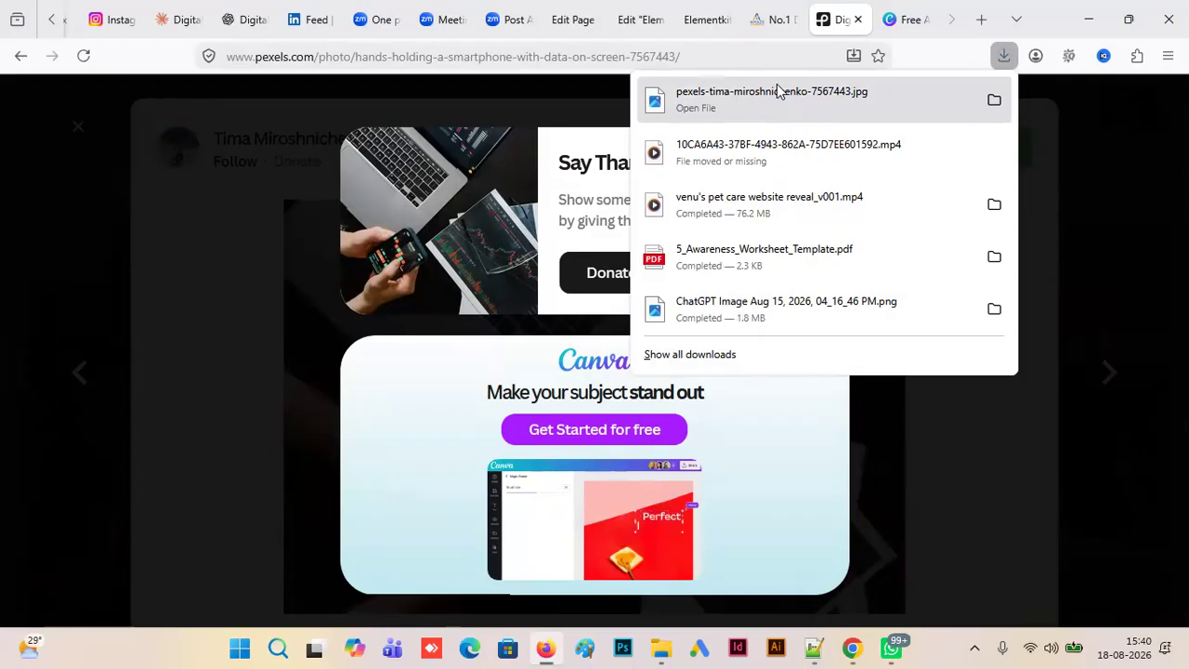
click(698, 21)
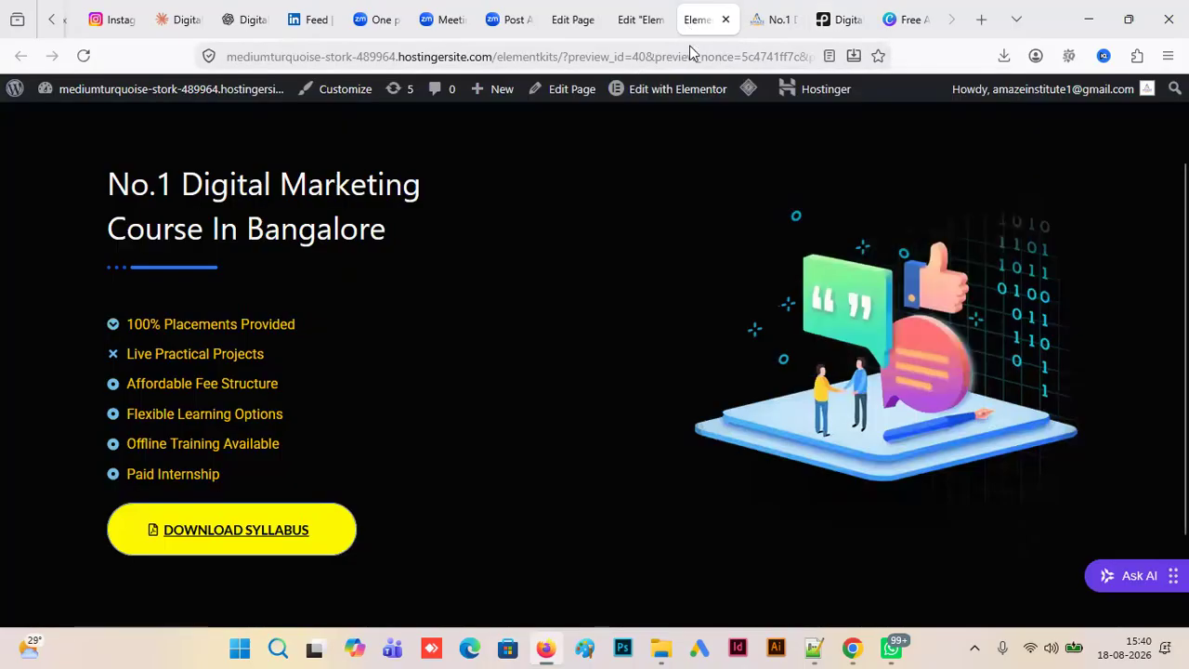
- In the Elementor editor, replace the section's illustration with the downloaded Pexels photo, uploading it from the Downloads folder
click(640, 19)
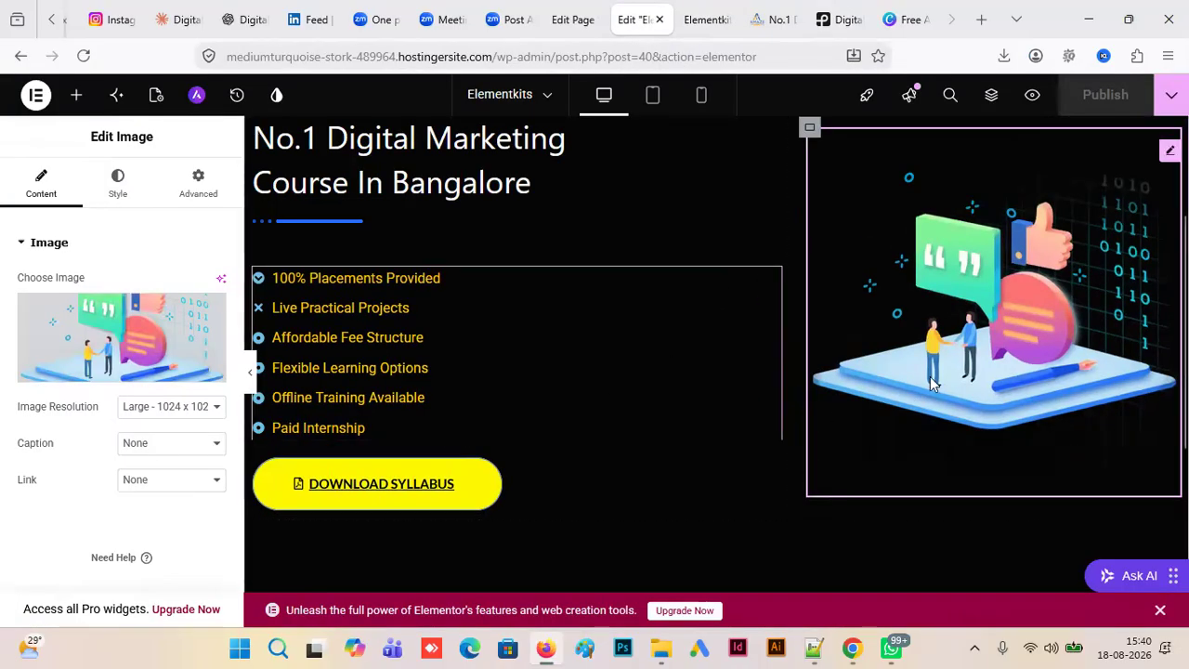
click(135, 371)
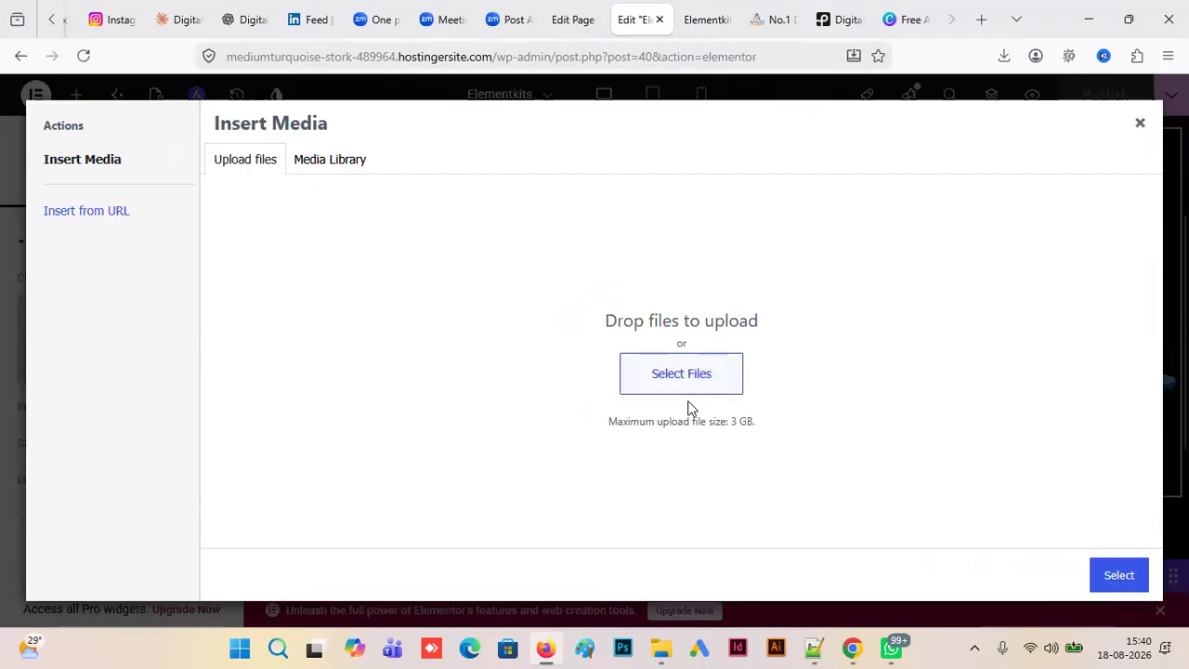
click(683, 375)
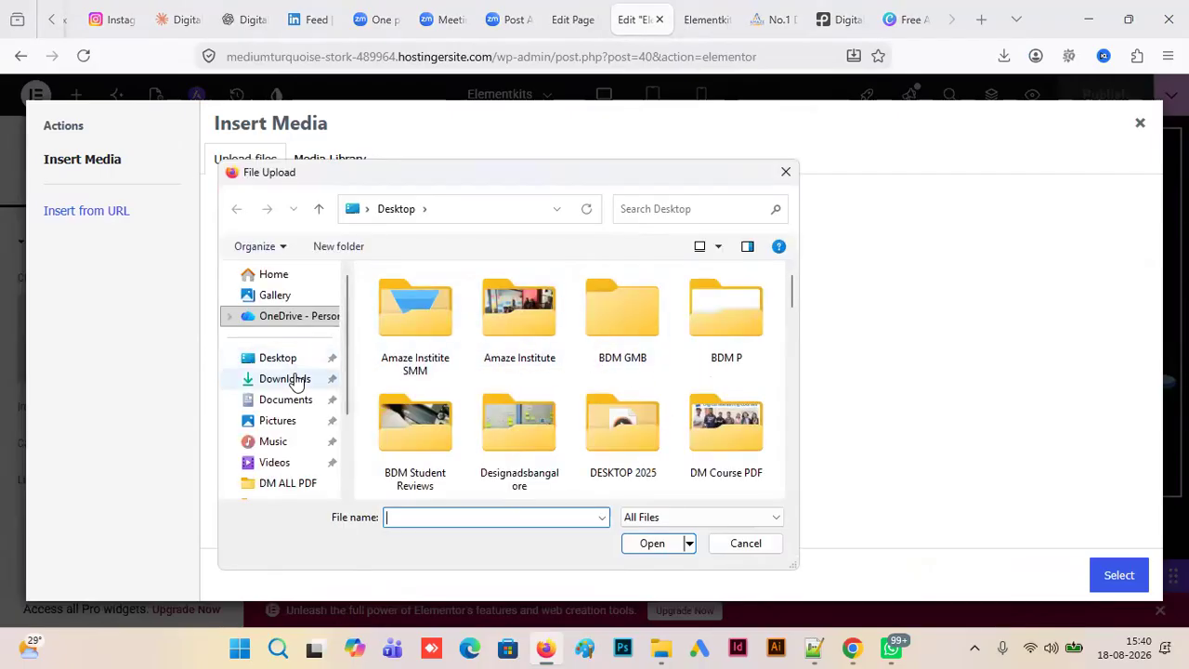
click(295, 379)
click(400, 334)
click(655, 543)
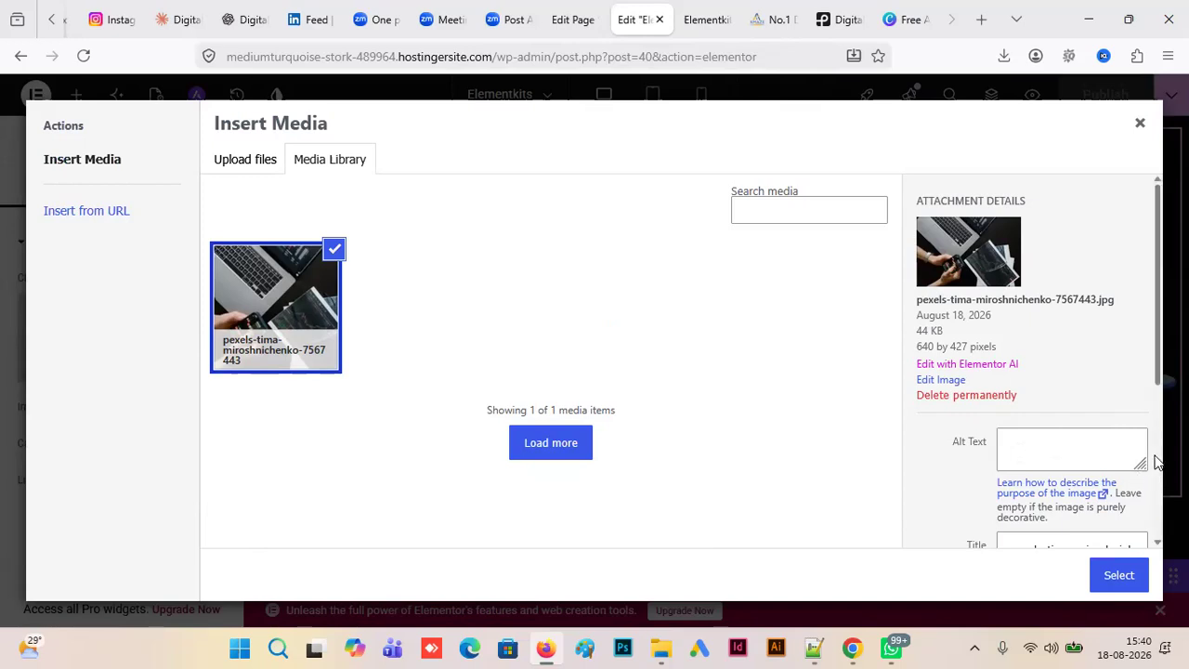
scroll(1158, 374, down, 2)
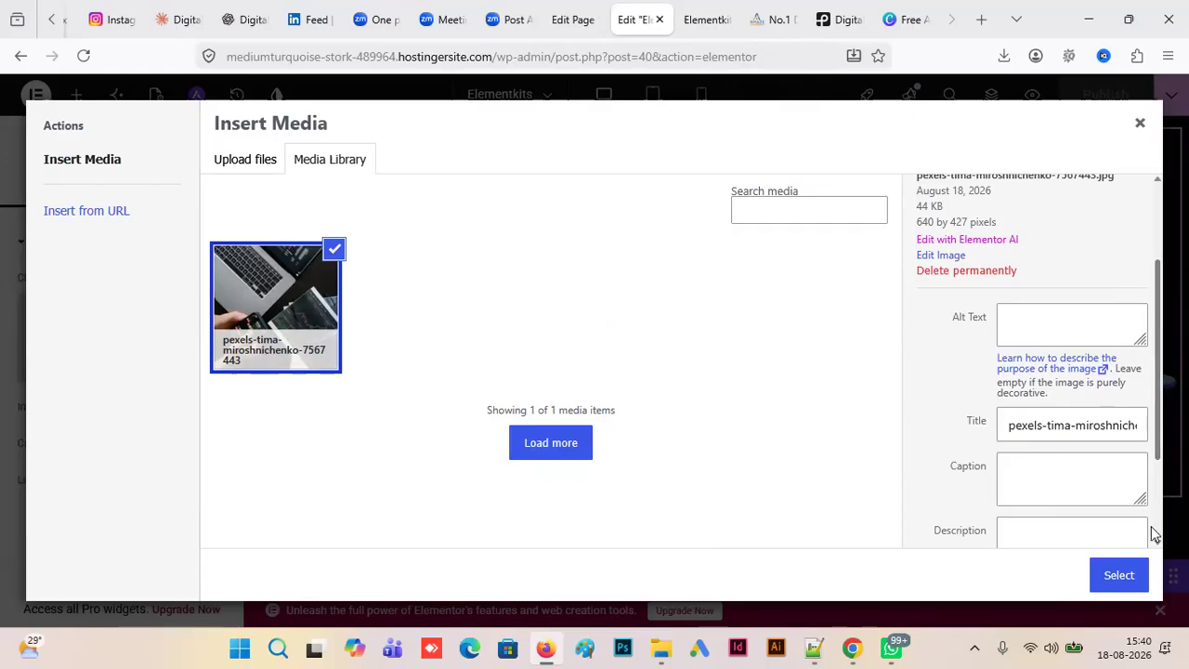
click(1109, 579)
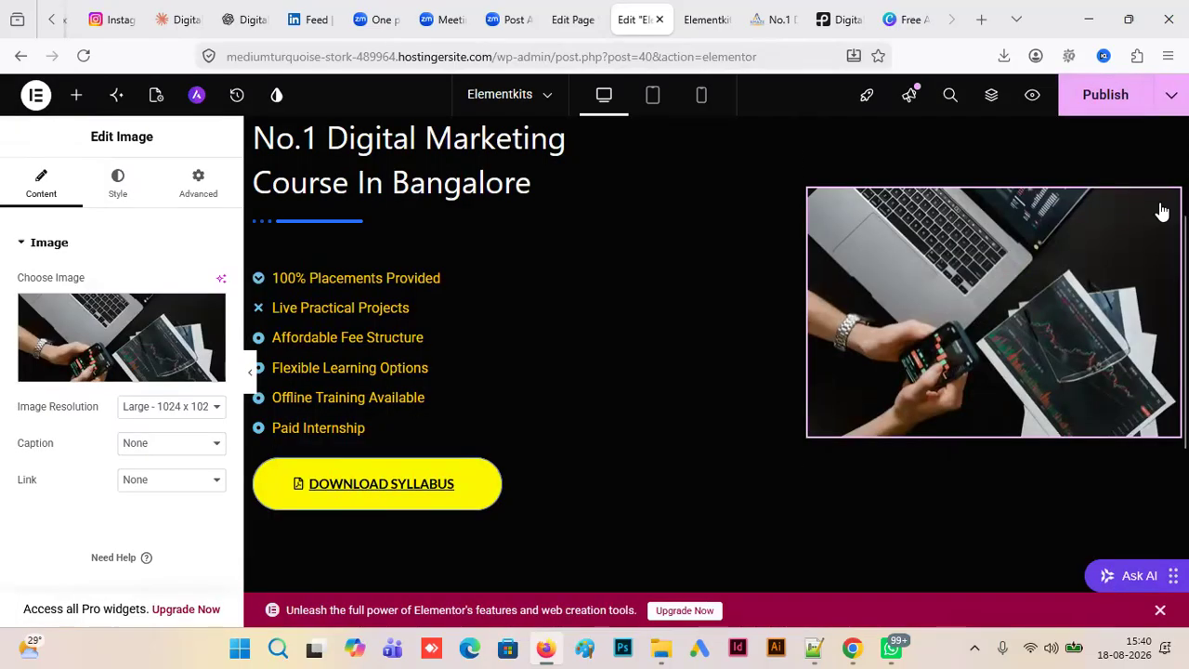
- Publish the Elementkits page and check the new photo beside the course text in the reloaded preview
click(1102, 110)
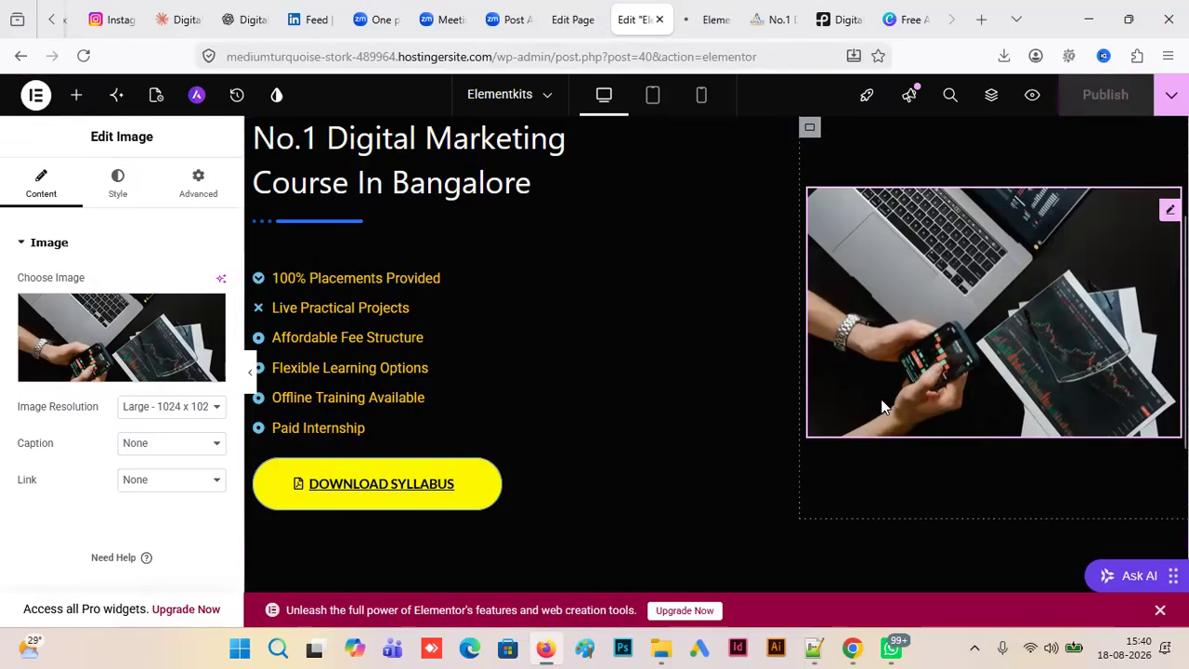
click(700, 33)
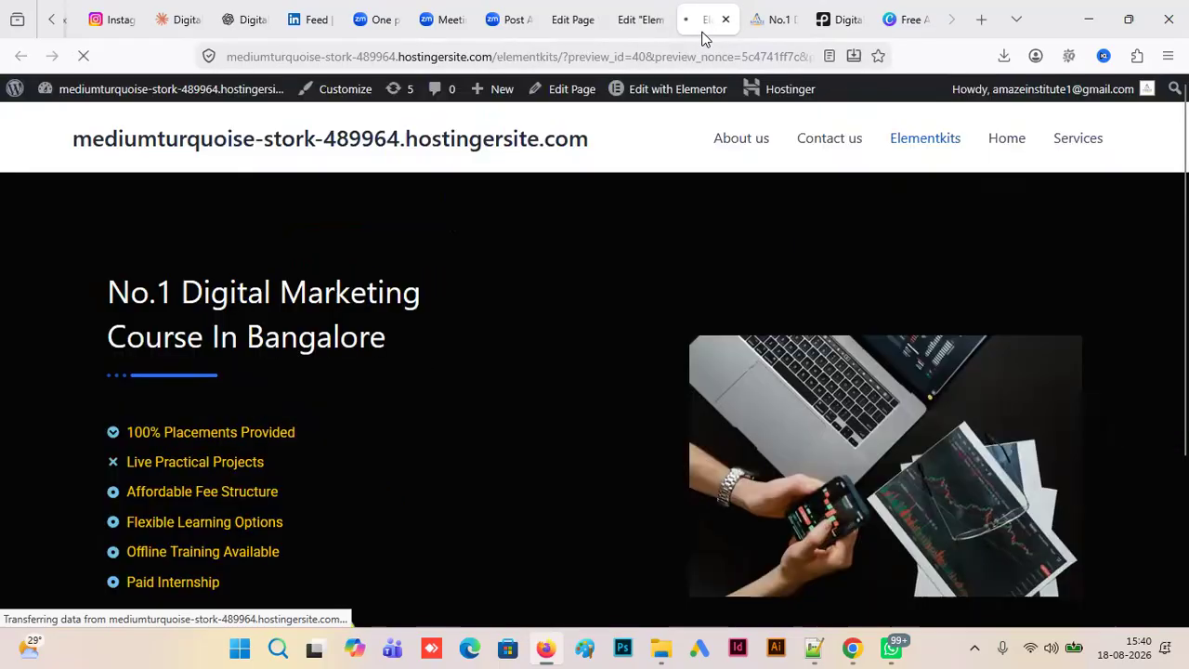
click(88, 61)
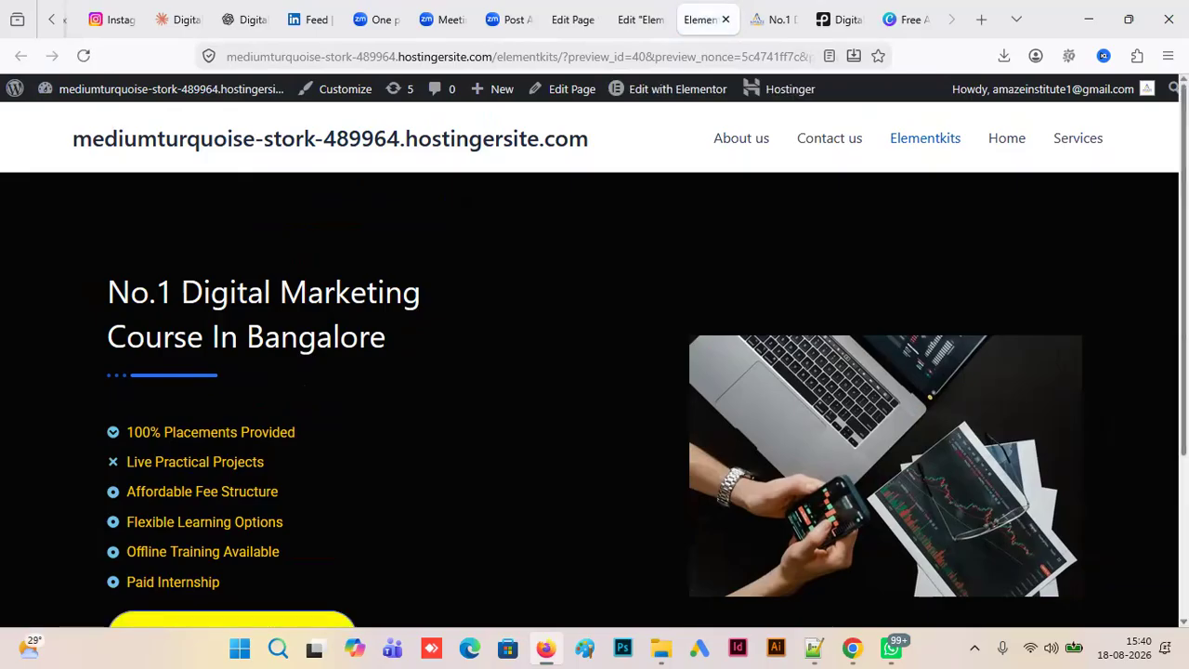
scroll(806, 375, down, 3)
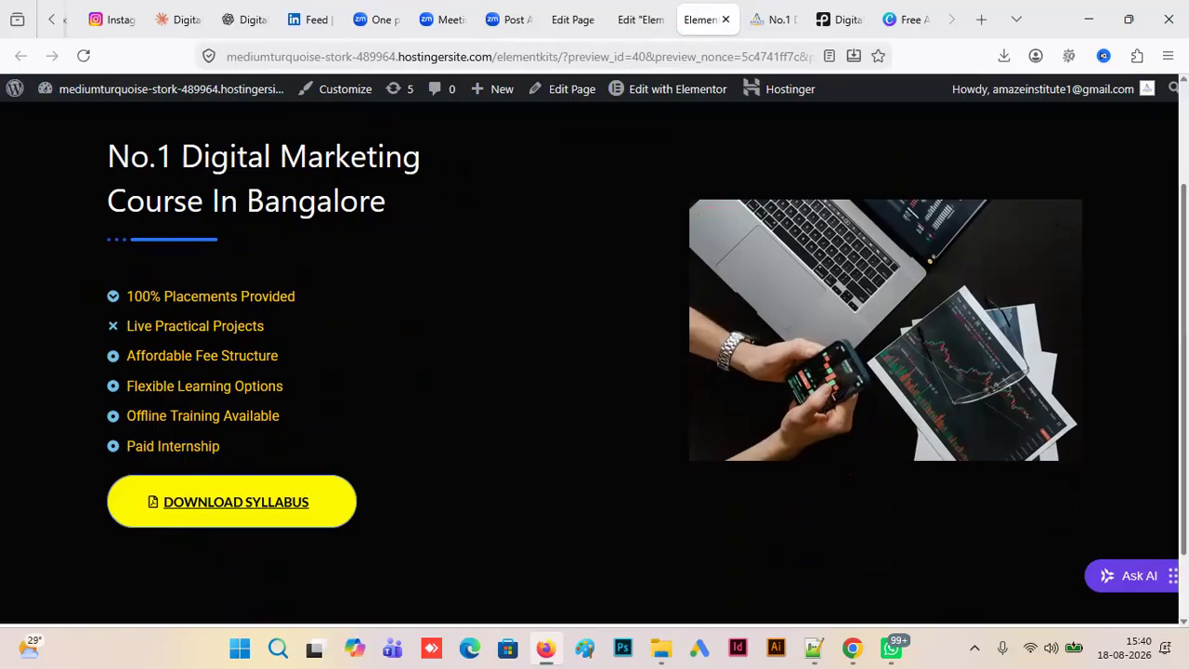
scroll(458, 268, up, 1)
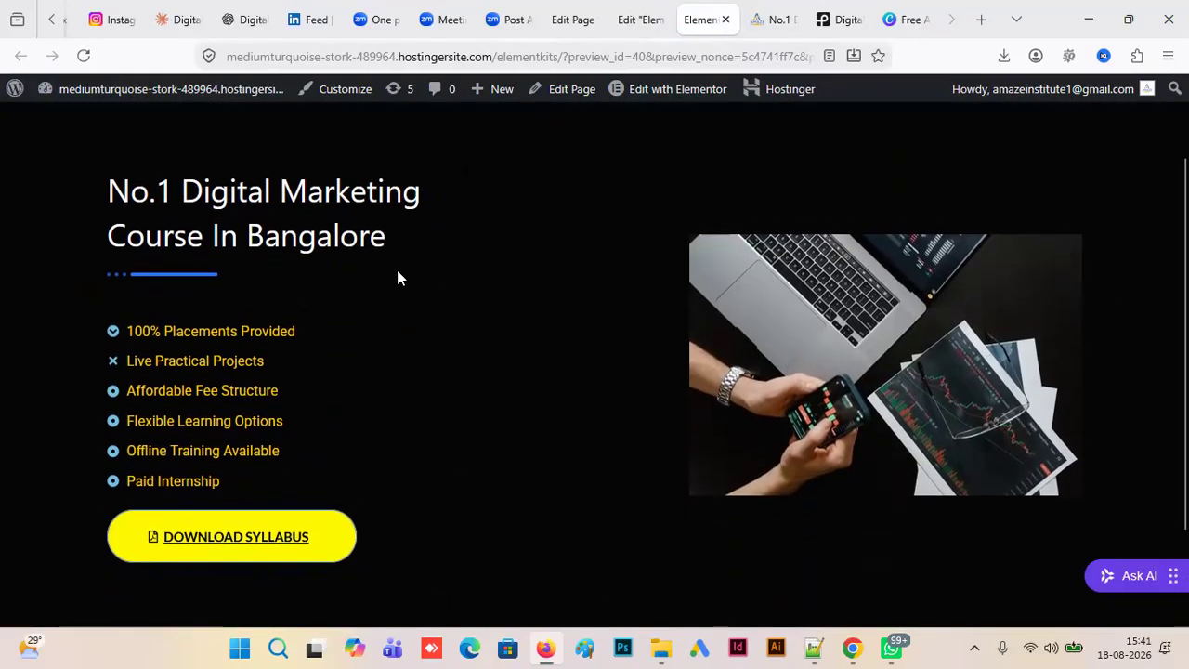
scroll(805, 277, up, 2)
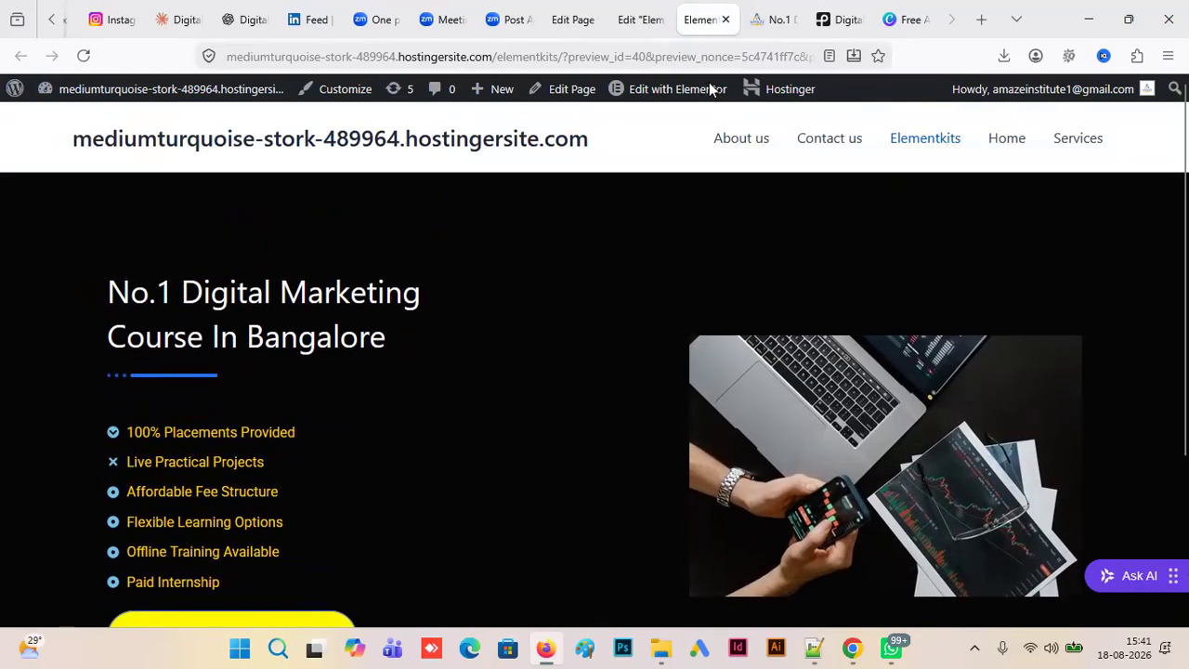
- Return to the Elementor editor, select the container holding the photo, and search the widgets for "form"
click(622, 28)
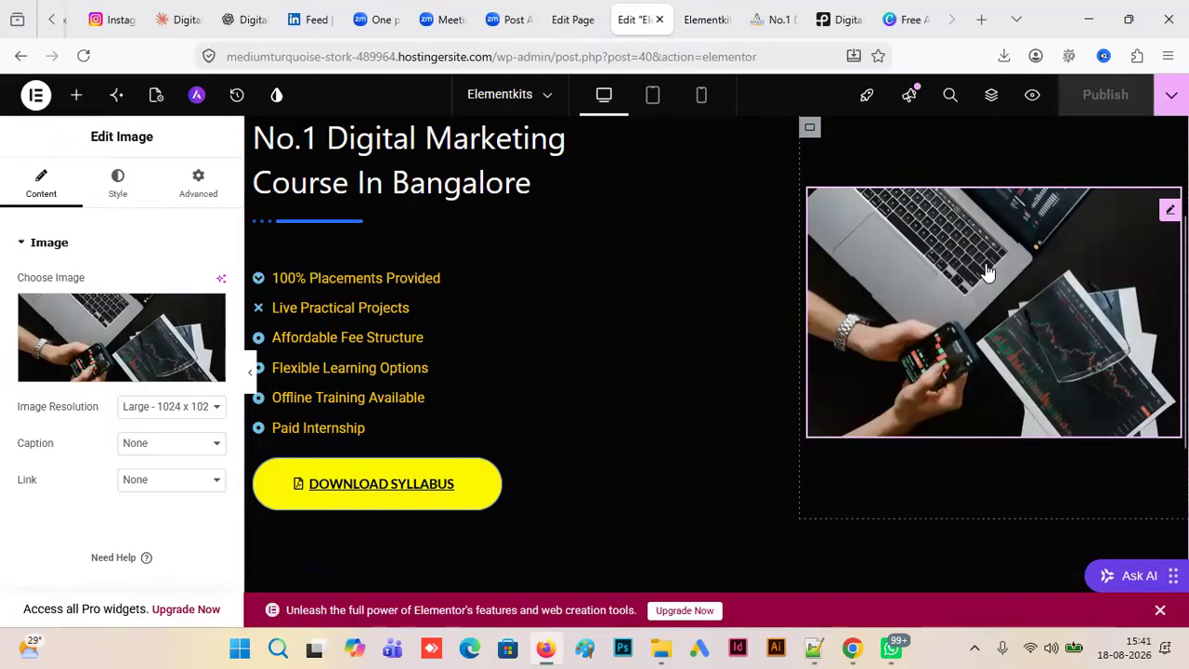
click(810, 129)
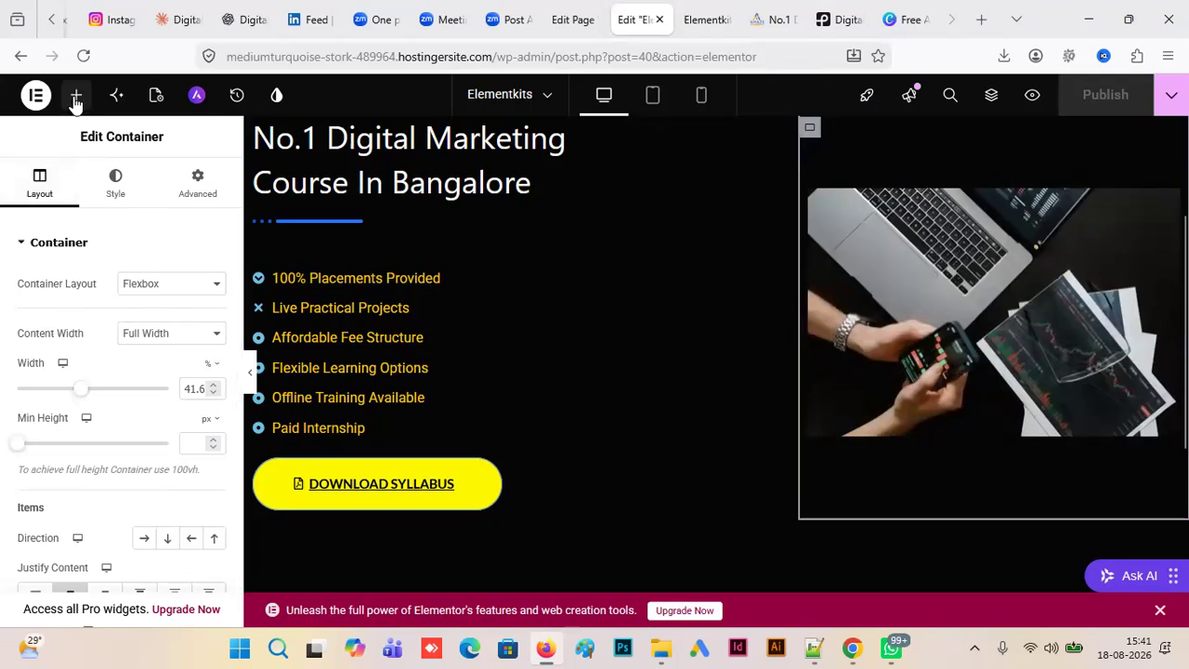
click(76, 97)
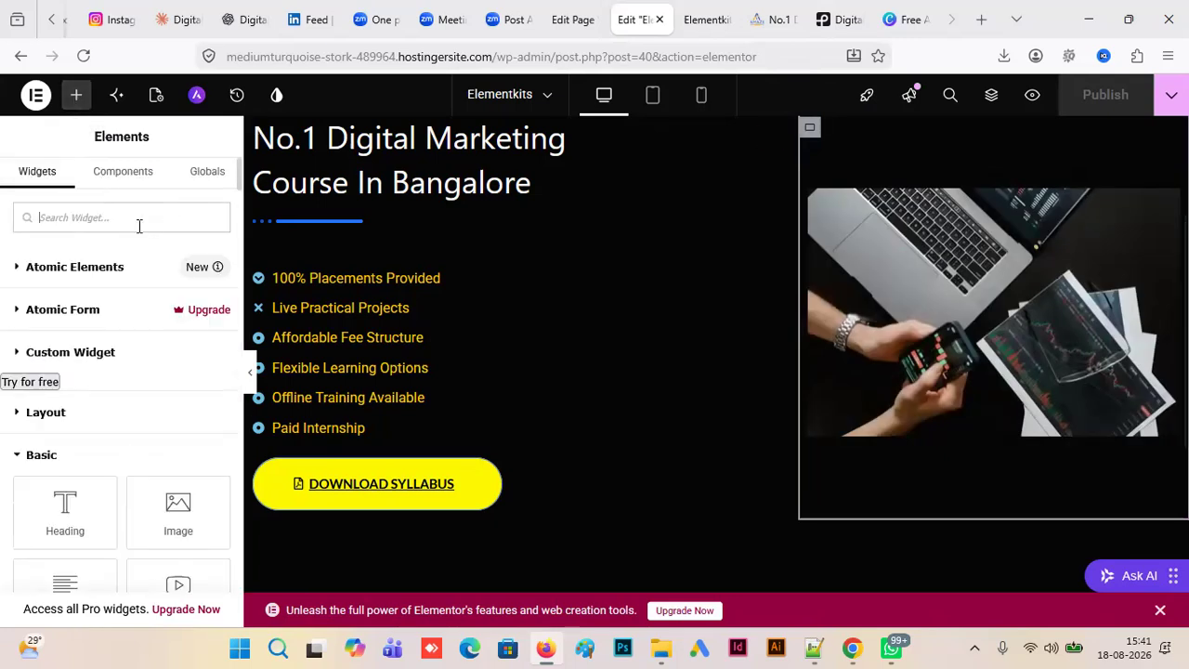
text(fo)
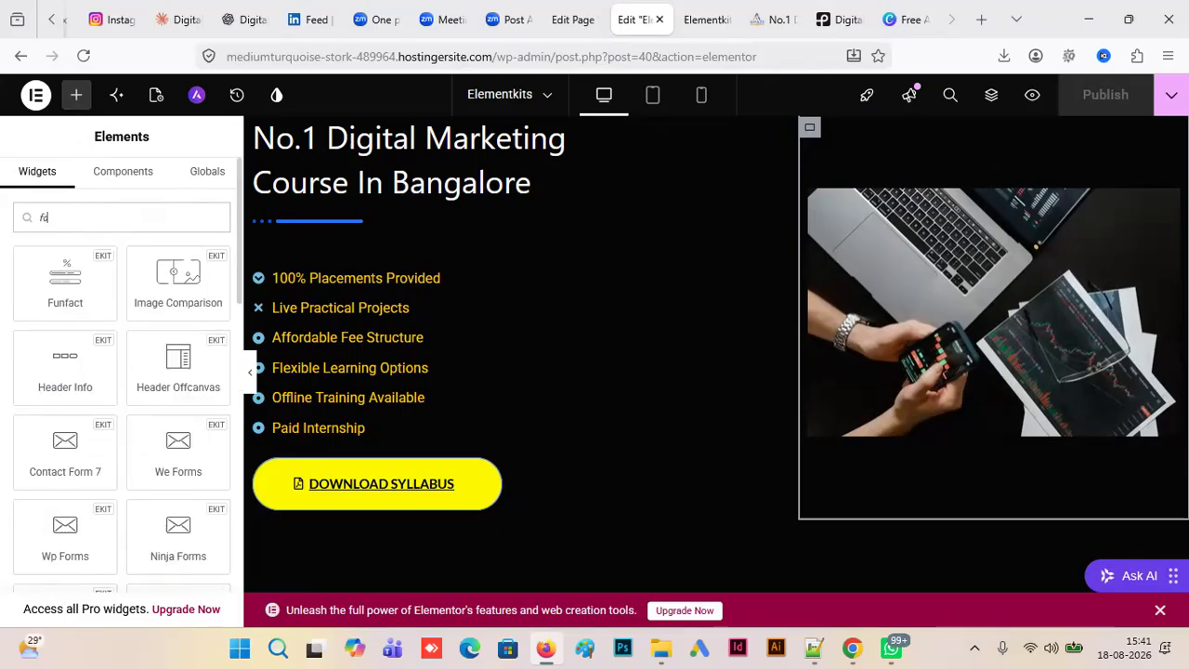
text(rm)
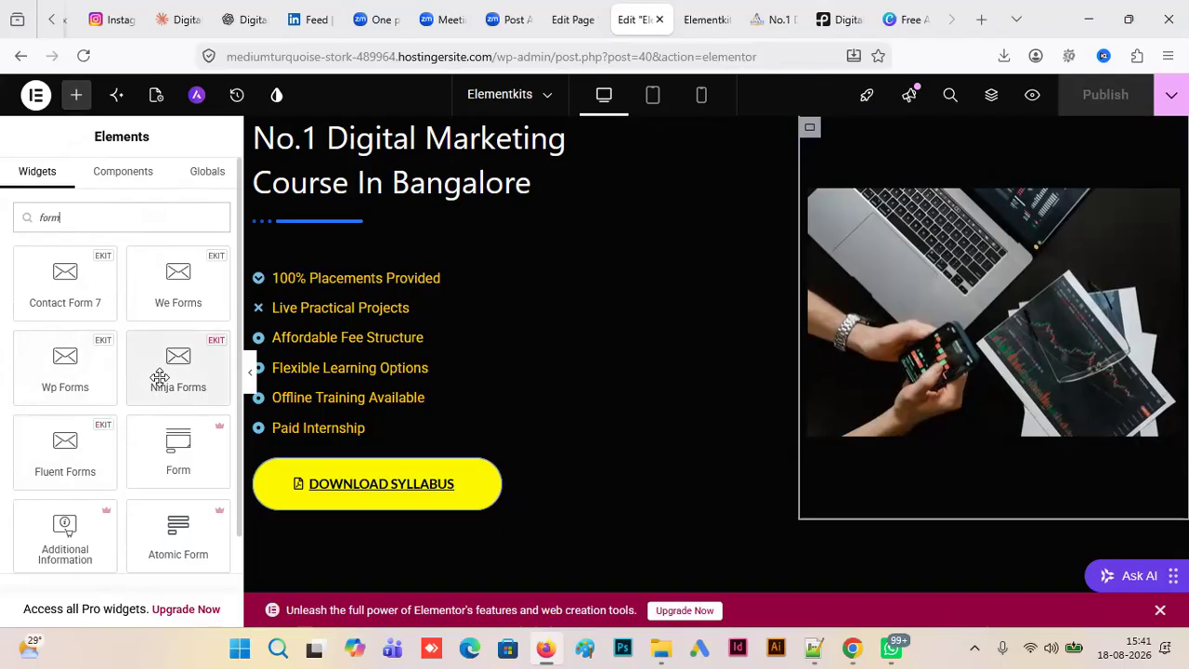
- Replace the photo beside the course text with a Ninja Forms widget, check its form choices, and publish the page
click(1093, 348)
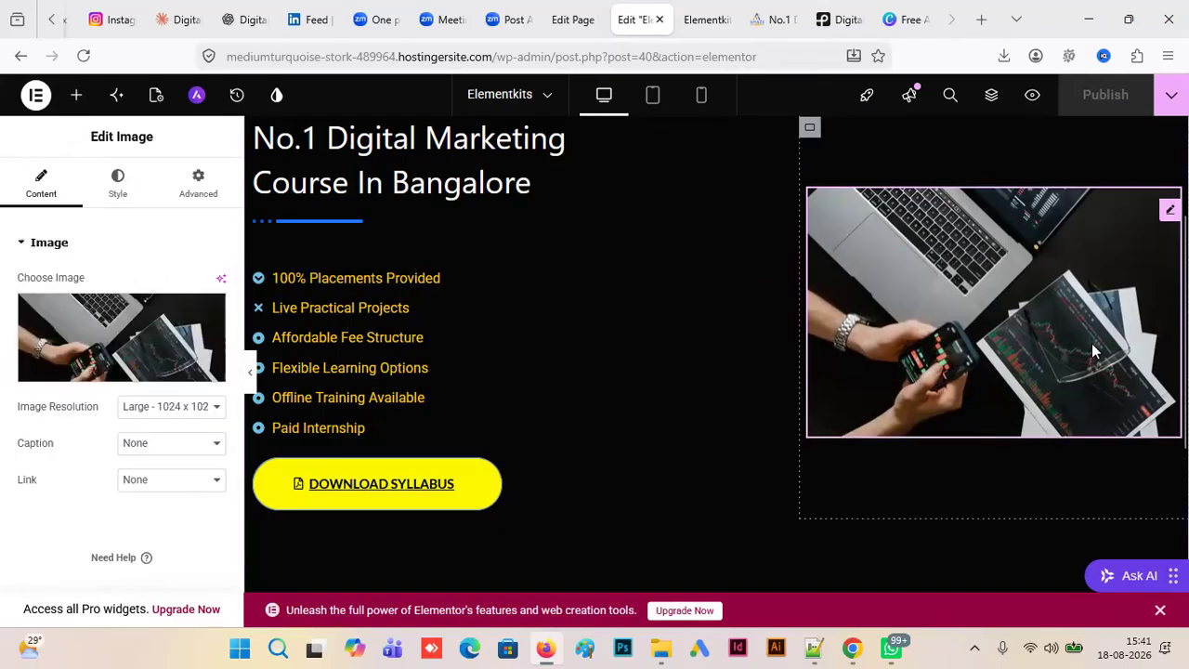
key(Delete)
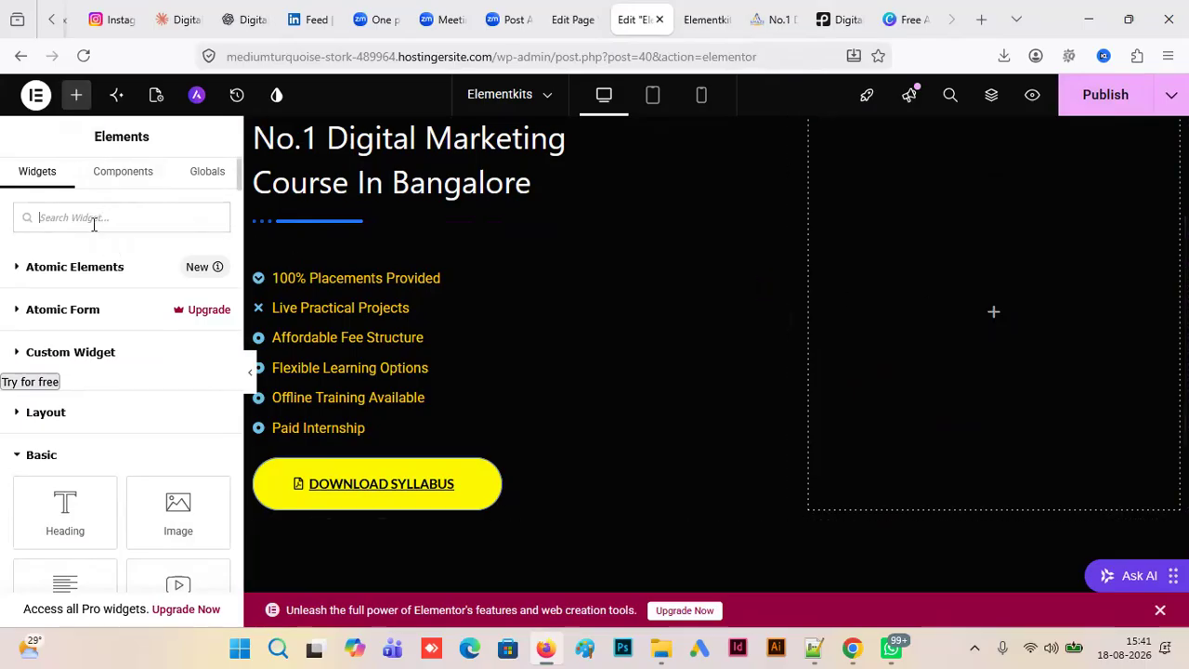
text(nin)
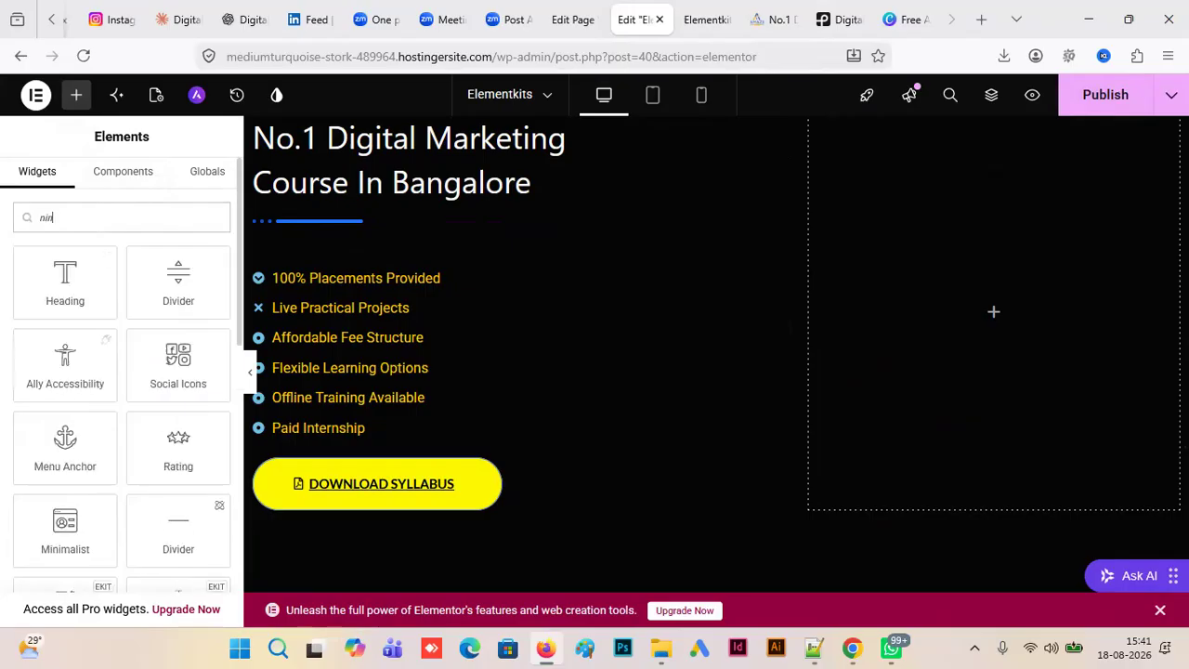
text(ja)
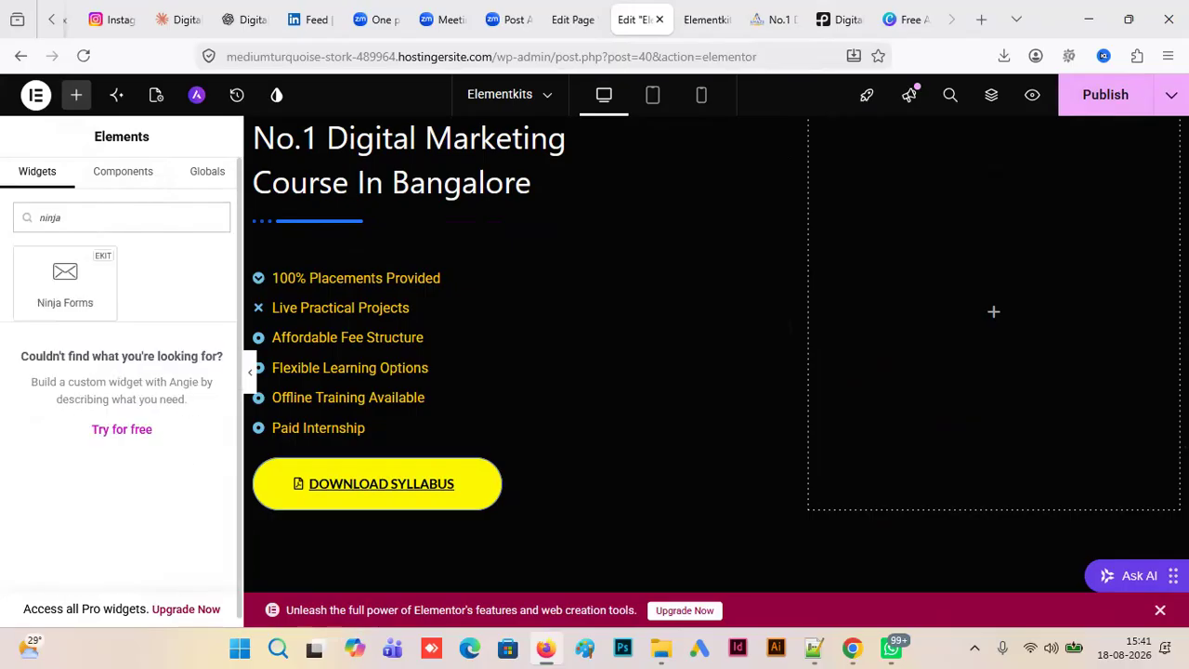
drag(109, 278, 1031, 308)
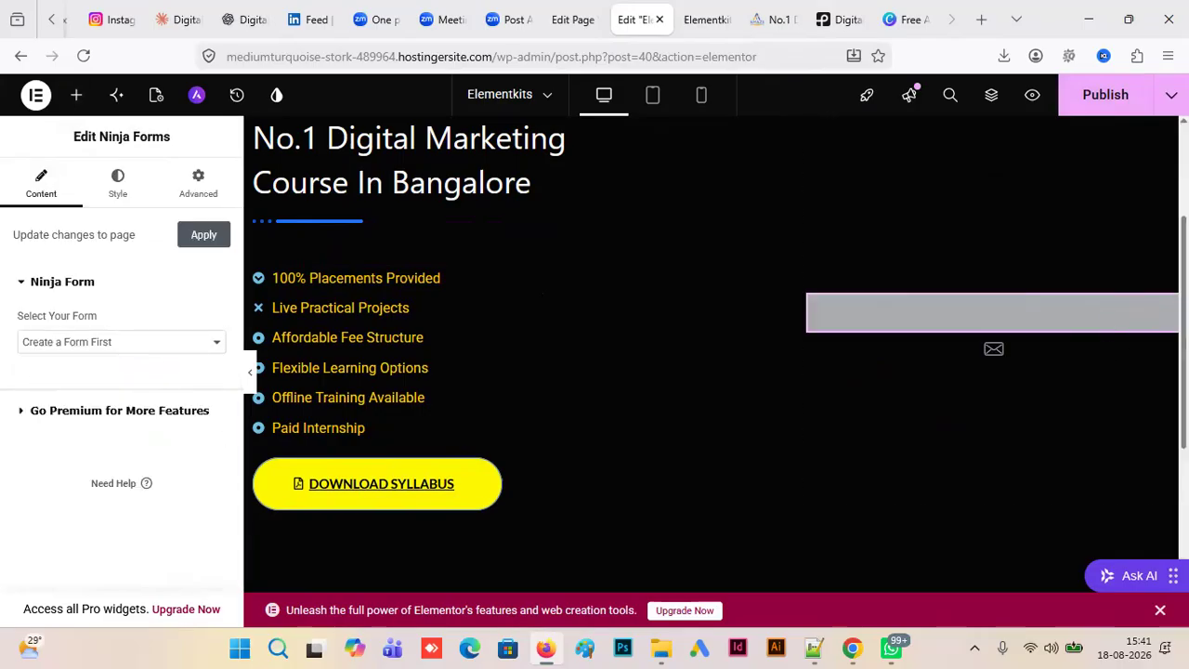
click(213, 342)
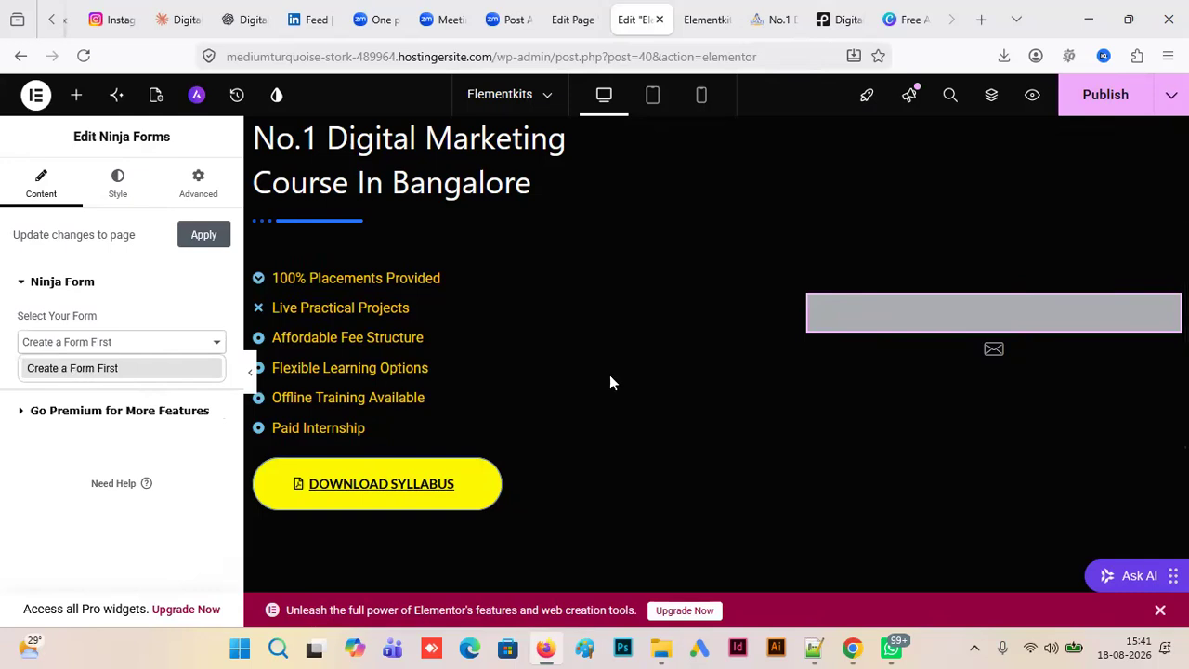
click(1099, 96)
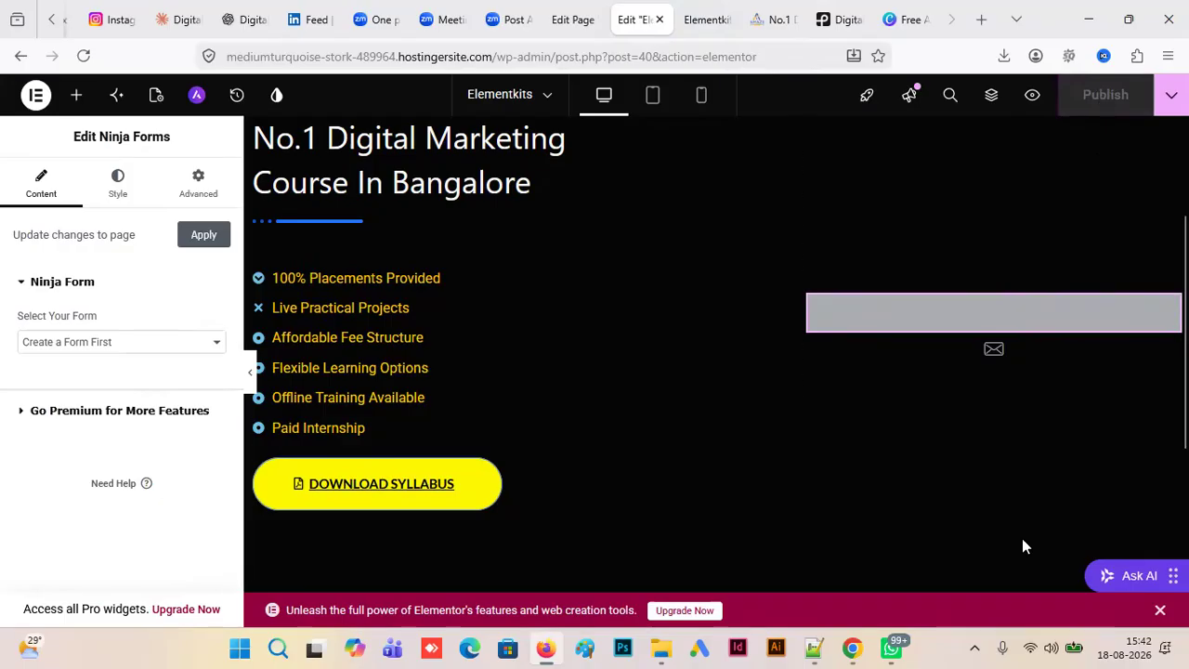
- Leave the Elementkits page's block editor and open the WordPress admin page for adding plugins
click(576, 20)
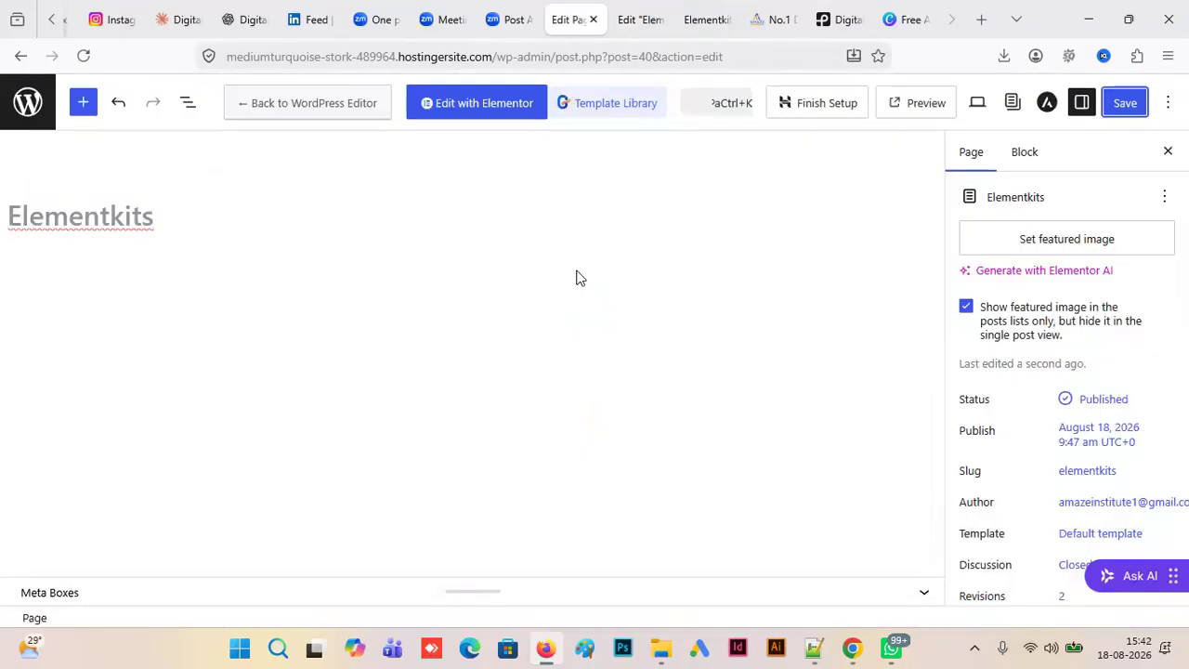
click(39, 100)
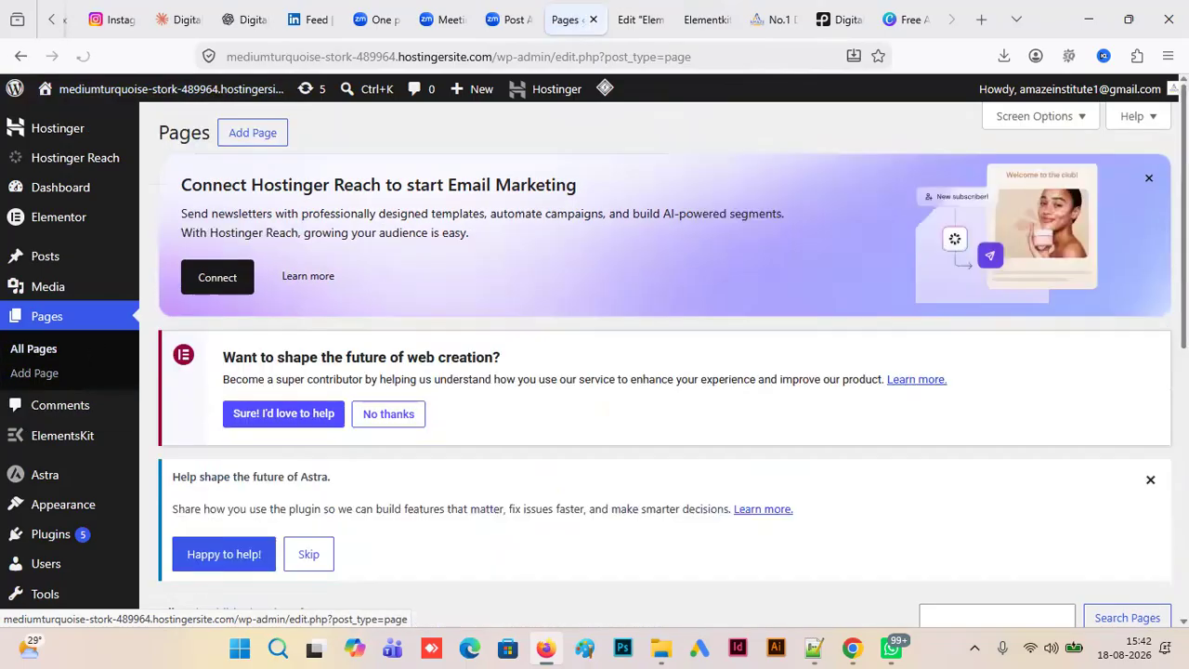
scroll(594, 371, down, 2)
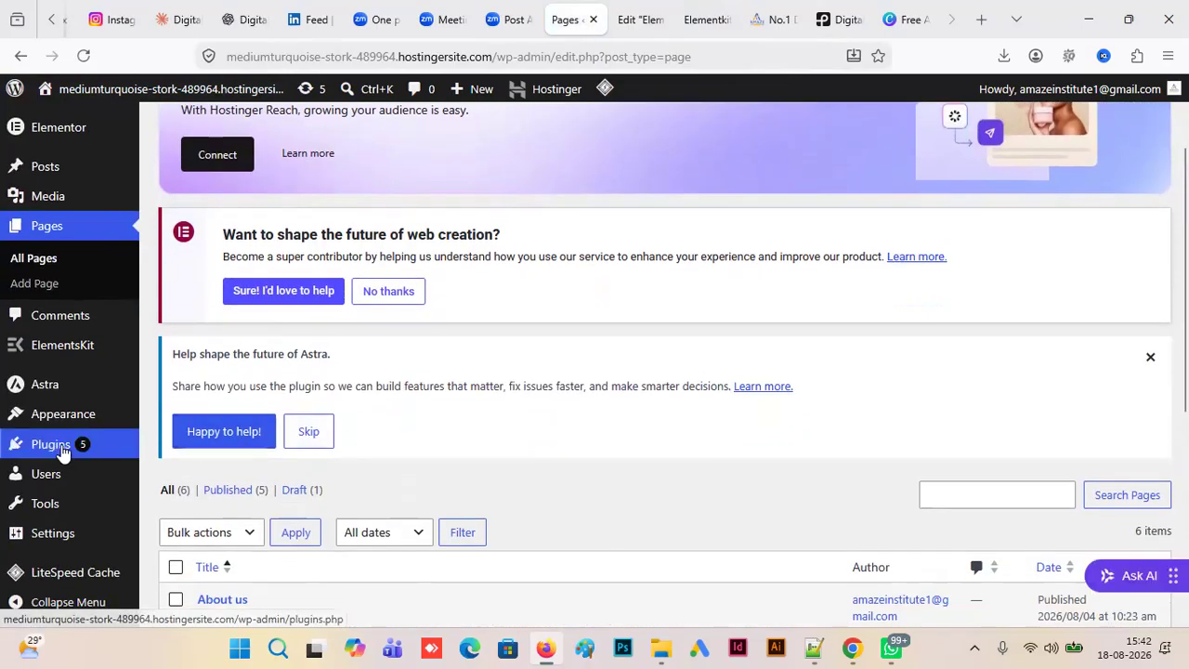
click(63, 453)
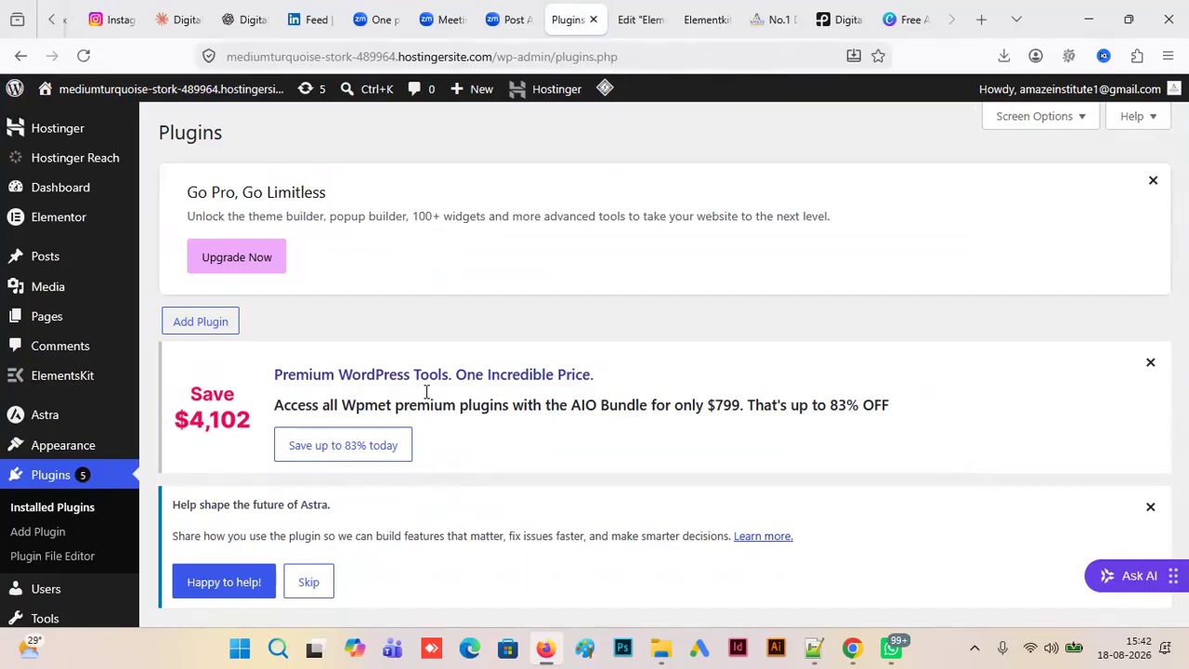
click(58, 528)
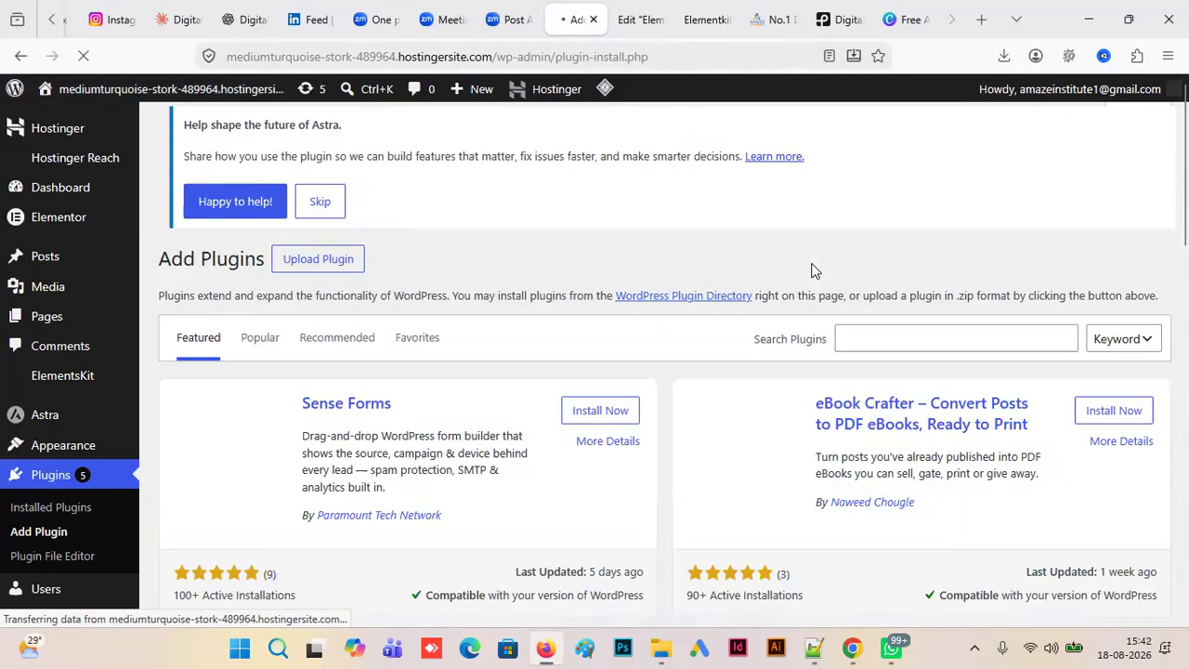
- Search the plugin directory for "ninja form" and install the Ninja Forms contact form builder plugin
click(880, 345)
text(non)
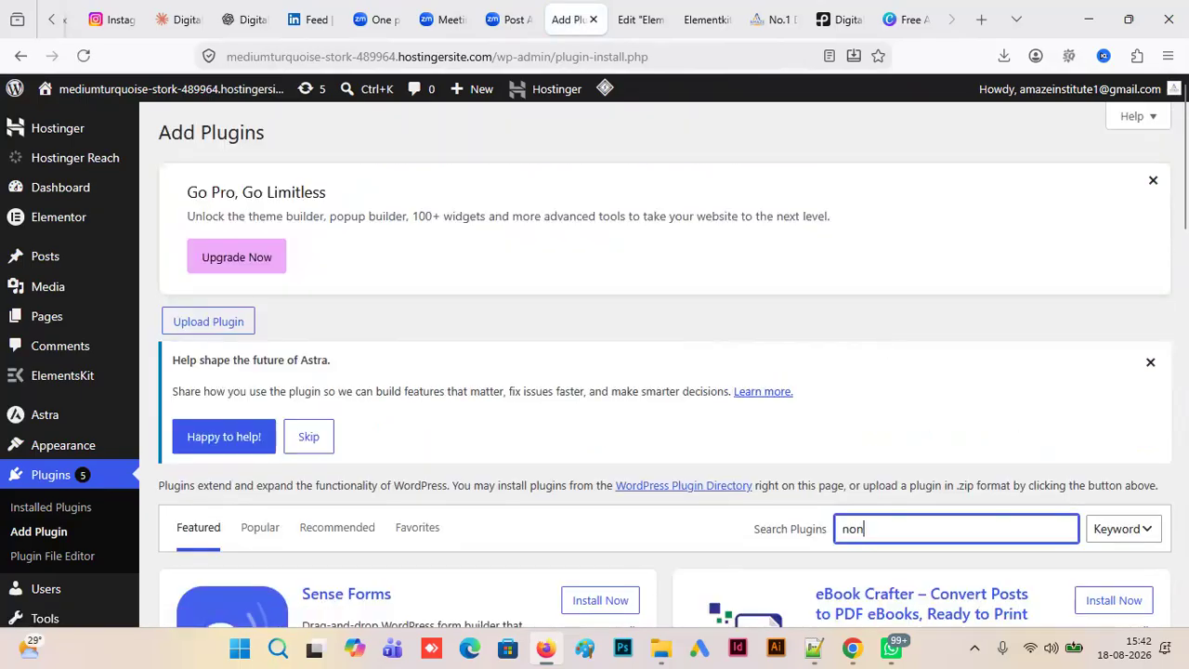
key(BackSpace)
key(BackSpace)
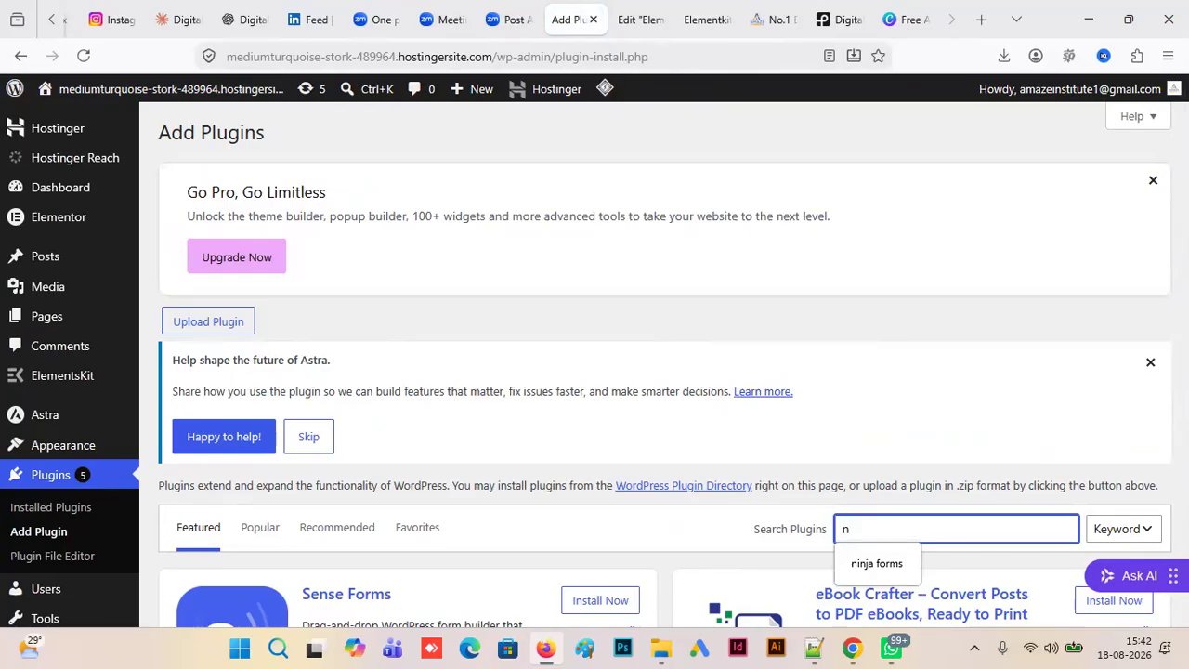
text(inja)
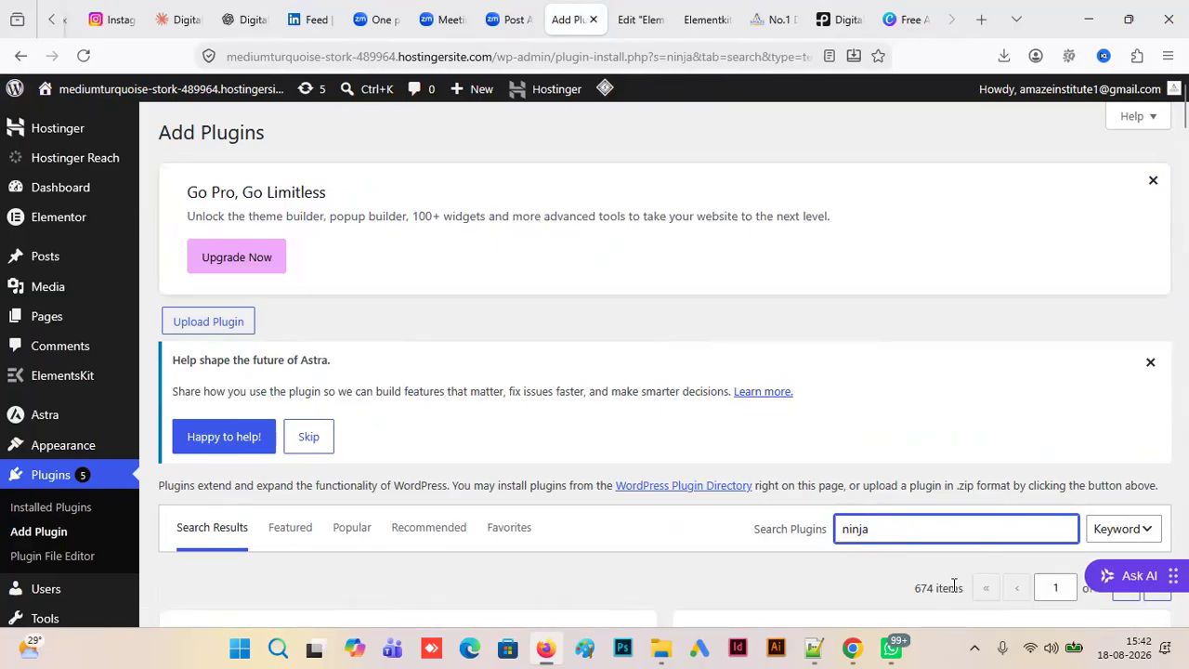
text(forms)
key(BackSpace)
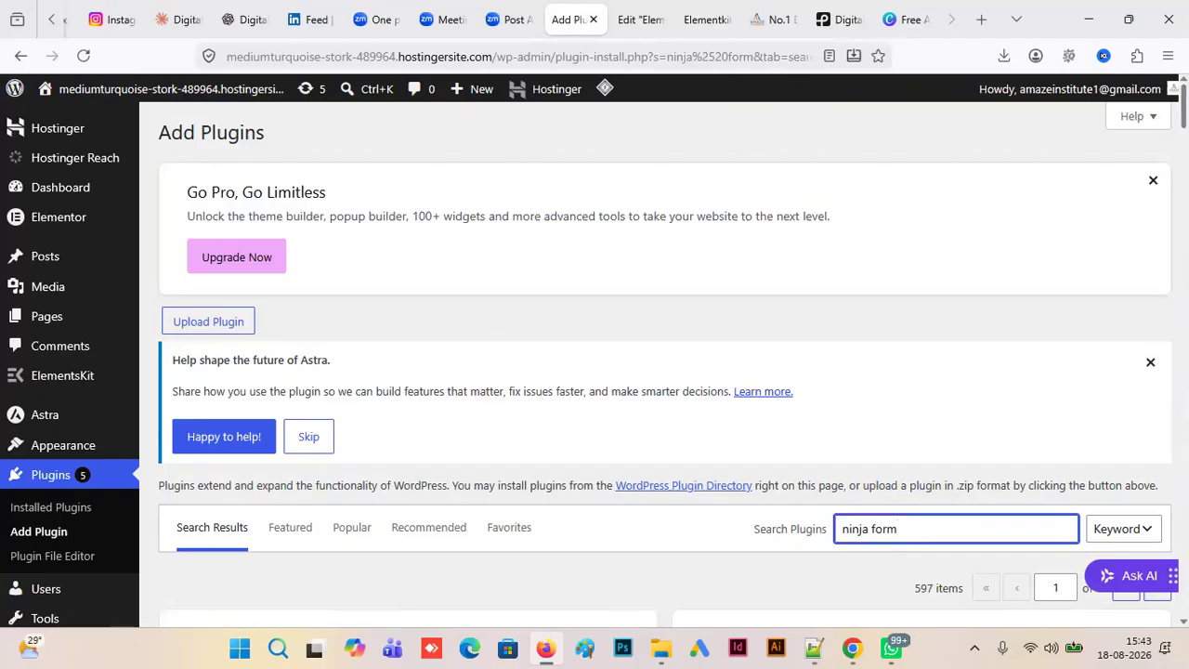
scroll(412, 331, down, 3)
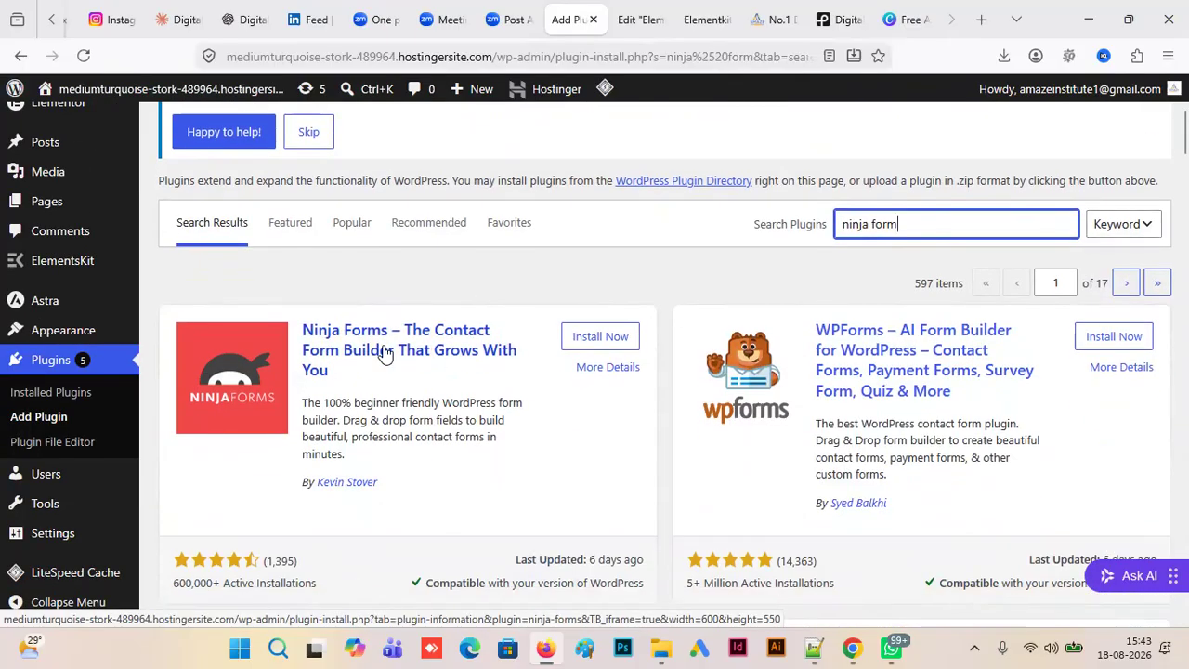
click(596, 342)
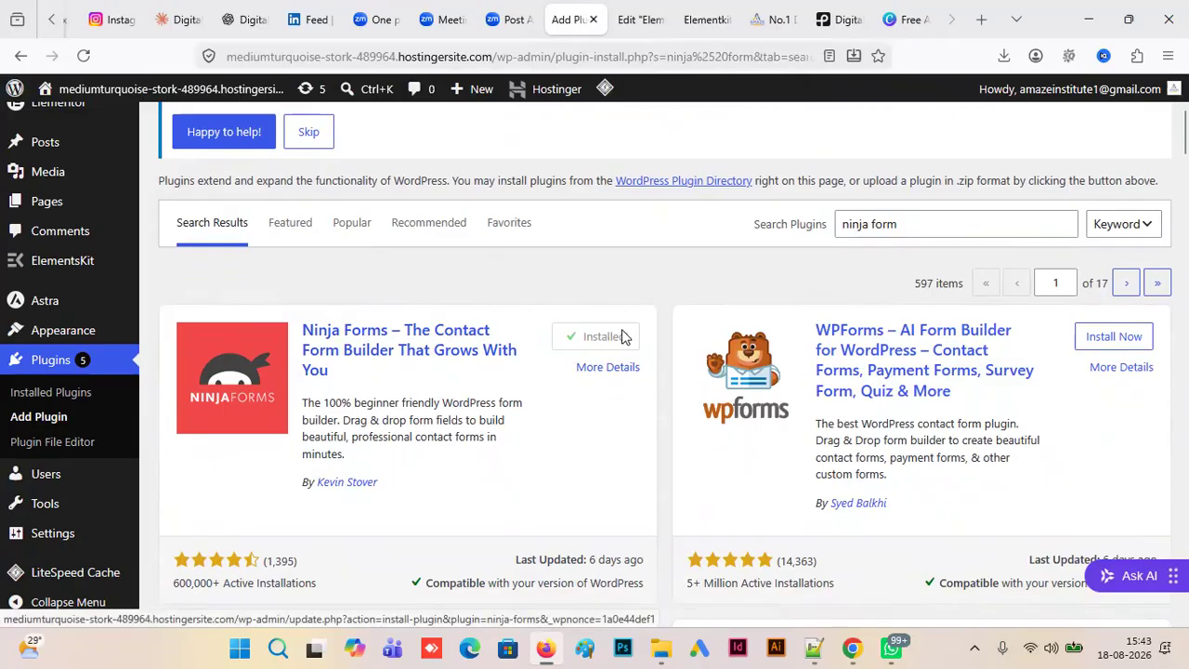
- Activate the Ninja Forms plugin and check its entry in the list of installed plugins
click(613, 340)
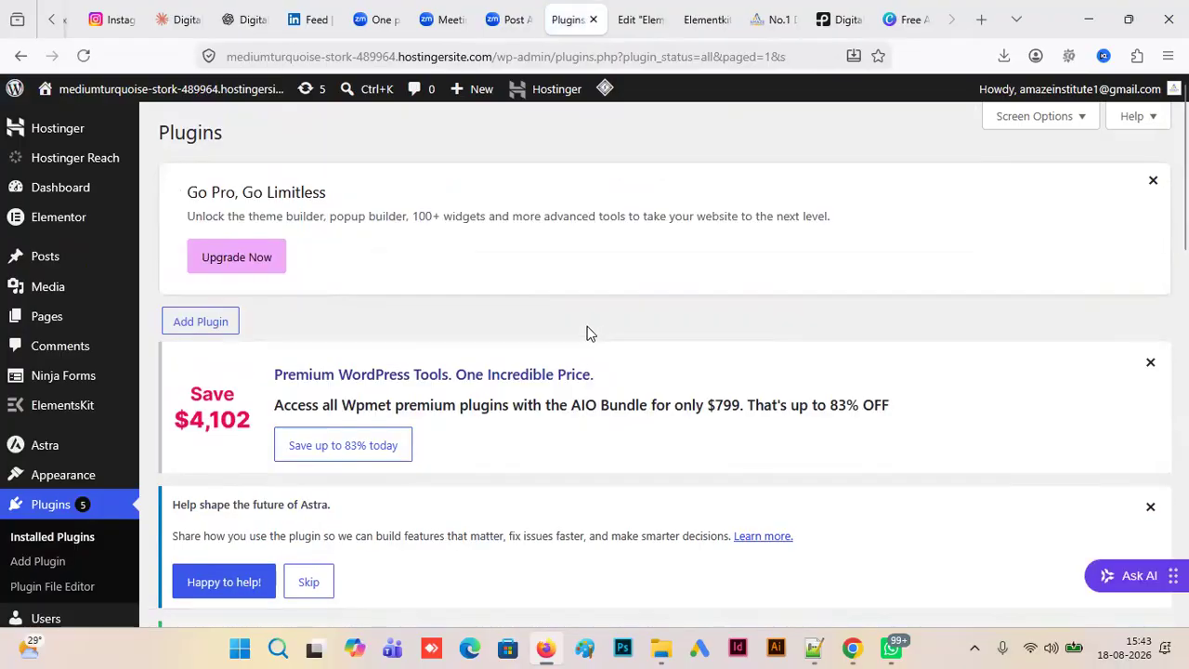
scroll(651, 372, down, 7)
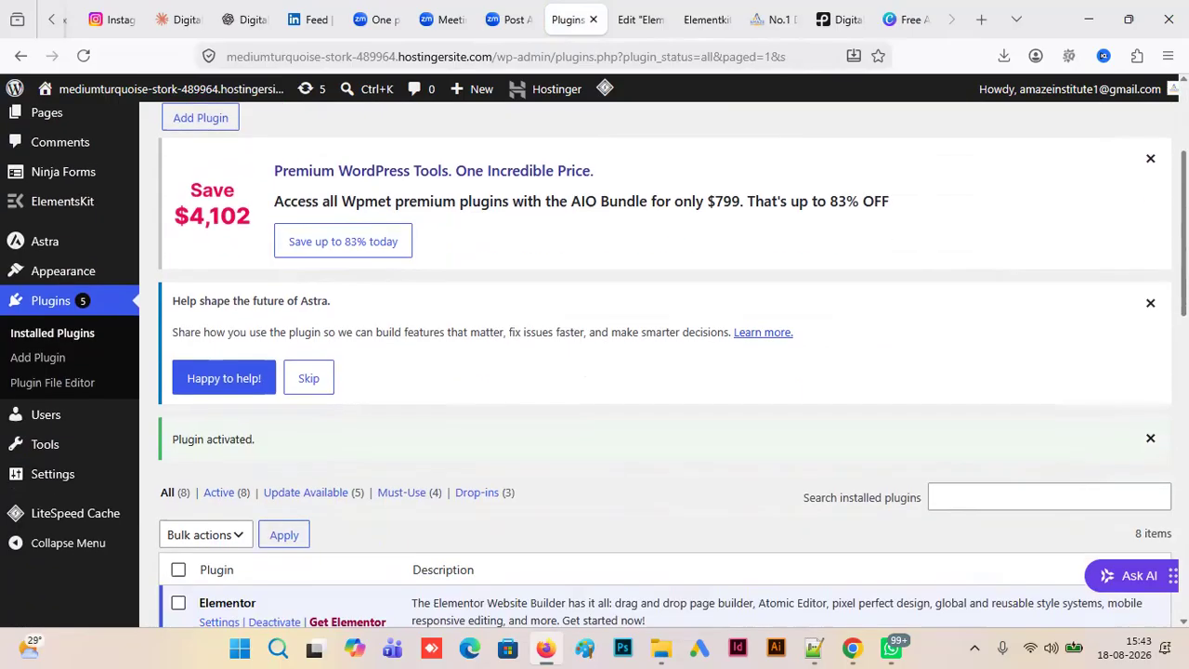
scroll(348, 558, down, 6)
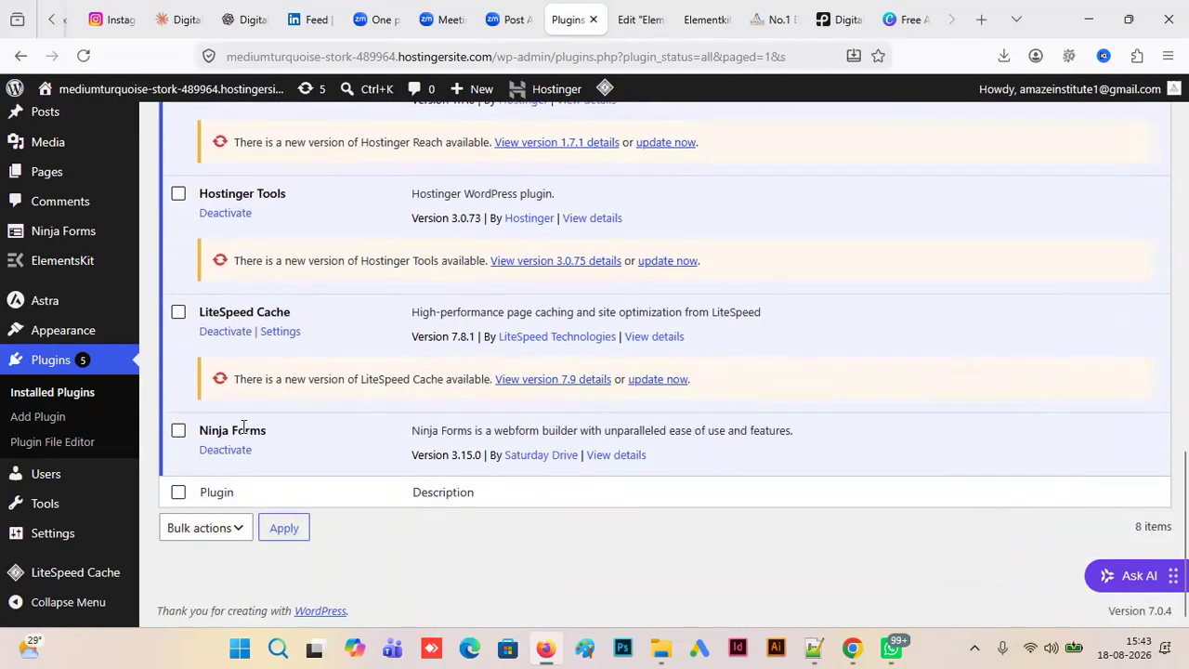
drag(1183, 534, 1183, 287)
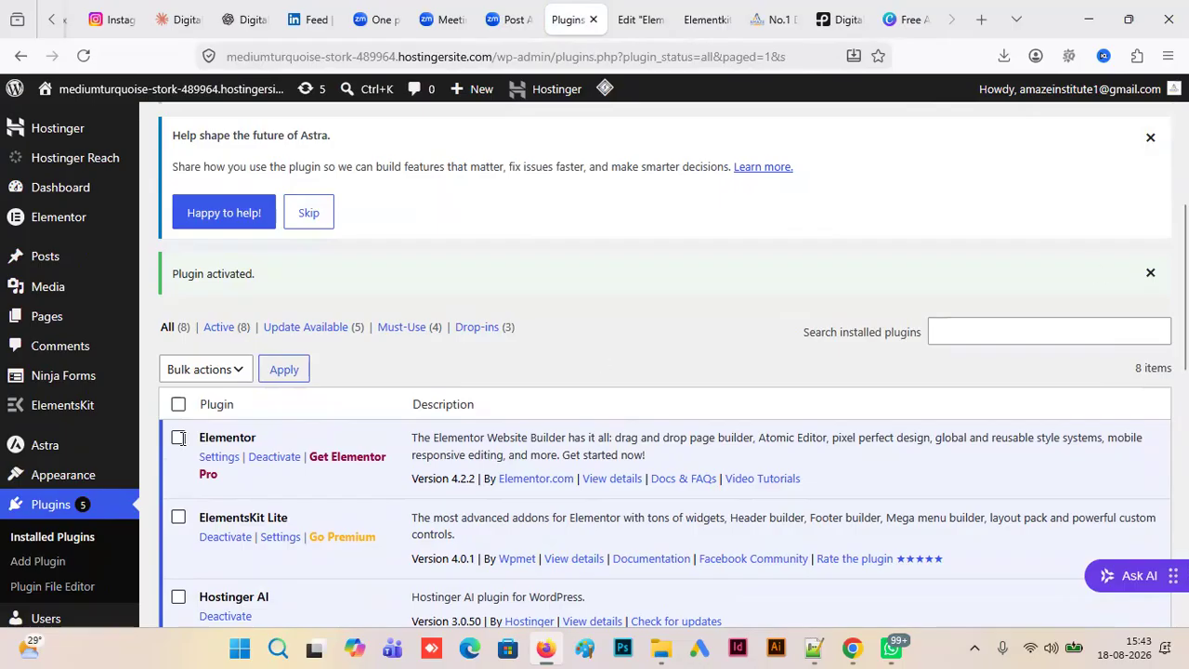
- Create a new Ninja Forms form from the Contact Us template
mouse_move(61, 381)
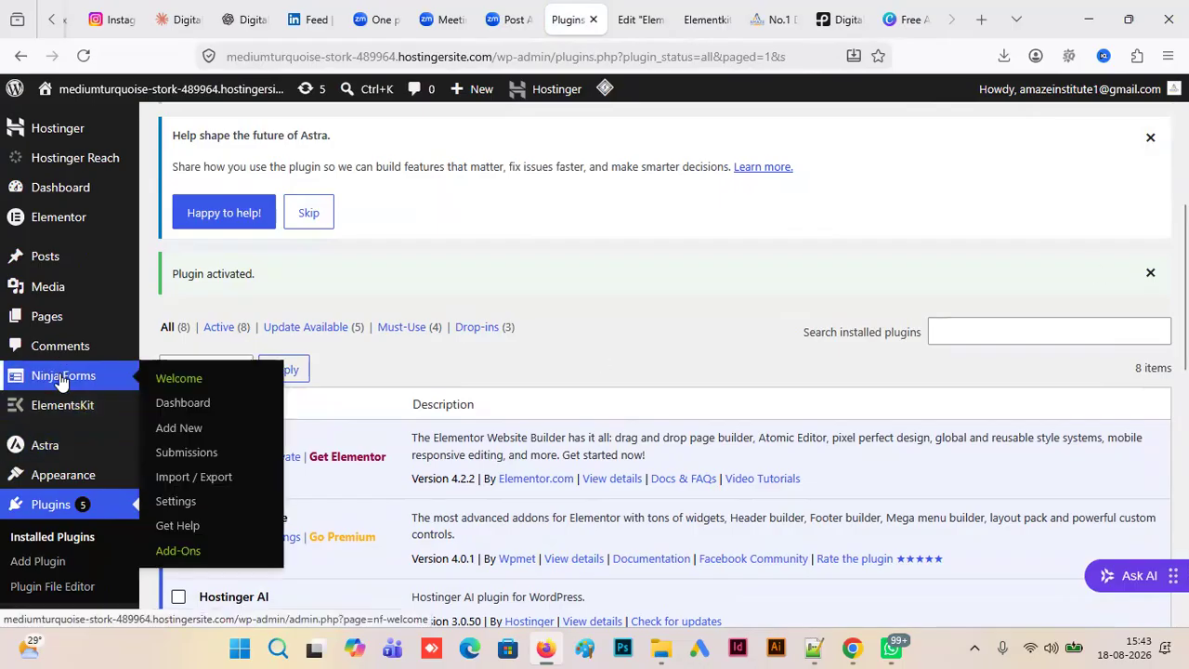
click(189, 429)
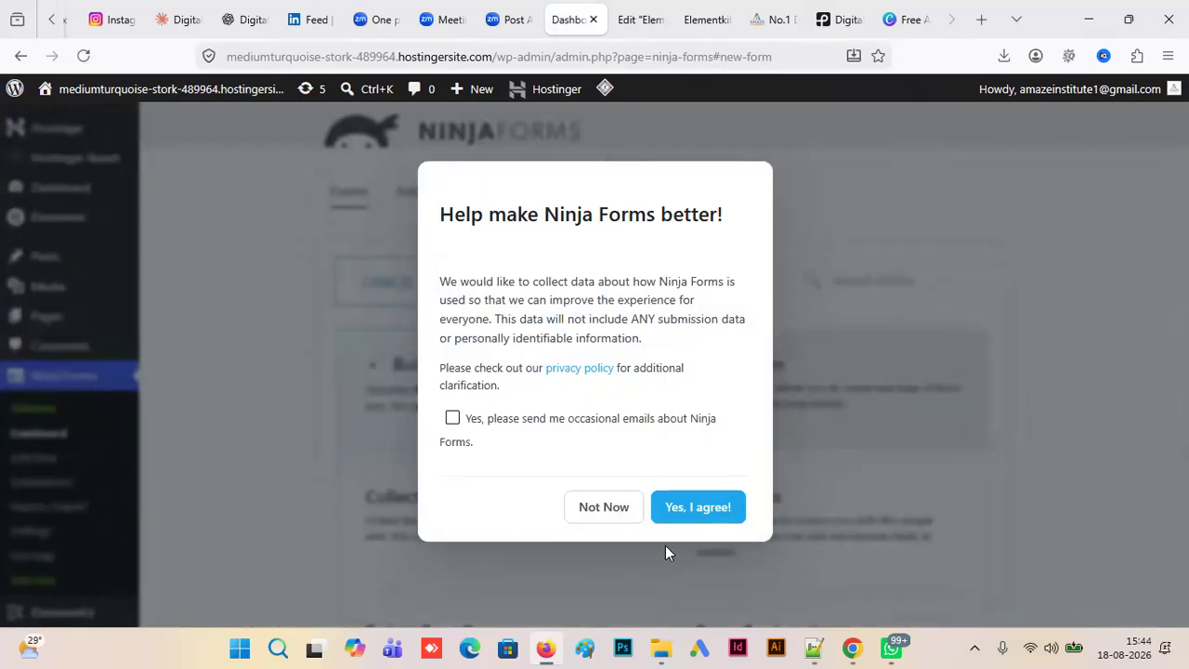
click(692, 512)
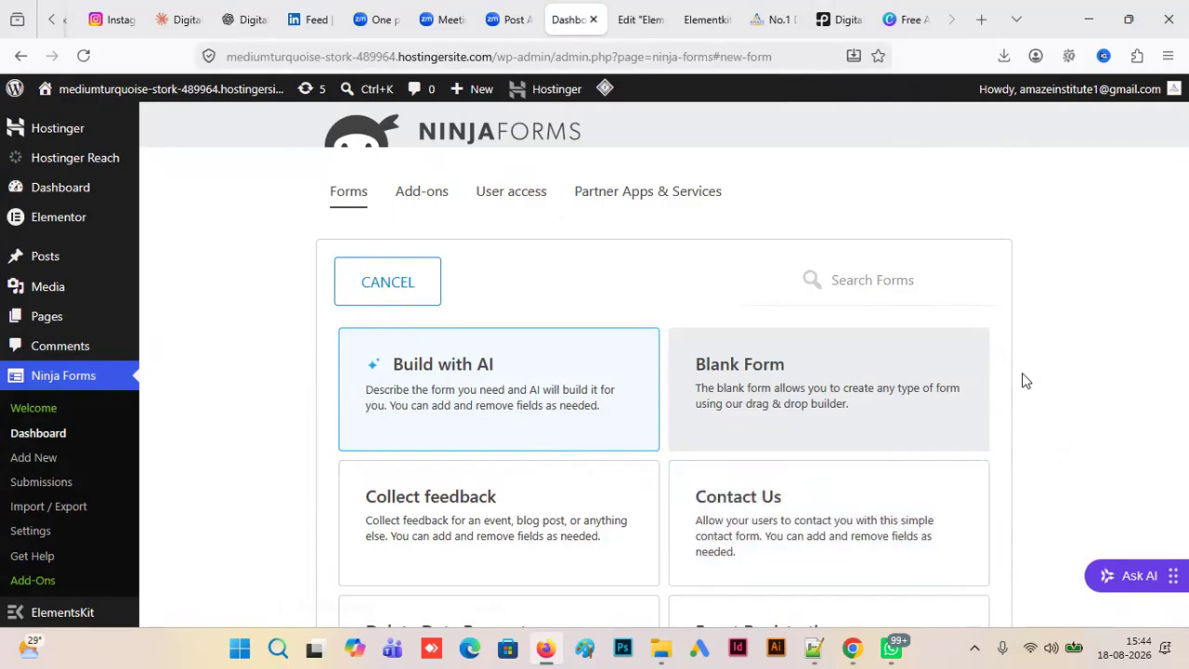
scroll(1022, 374, down, 5)
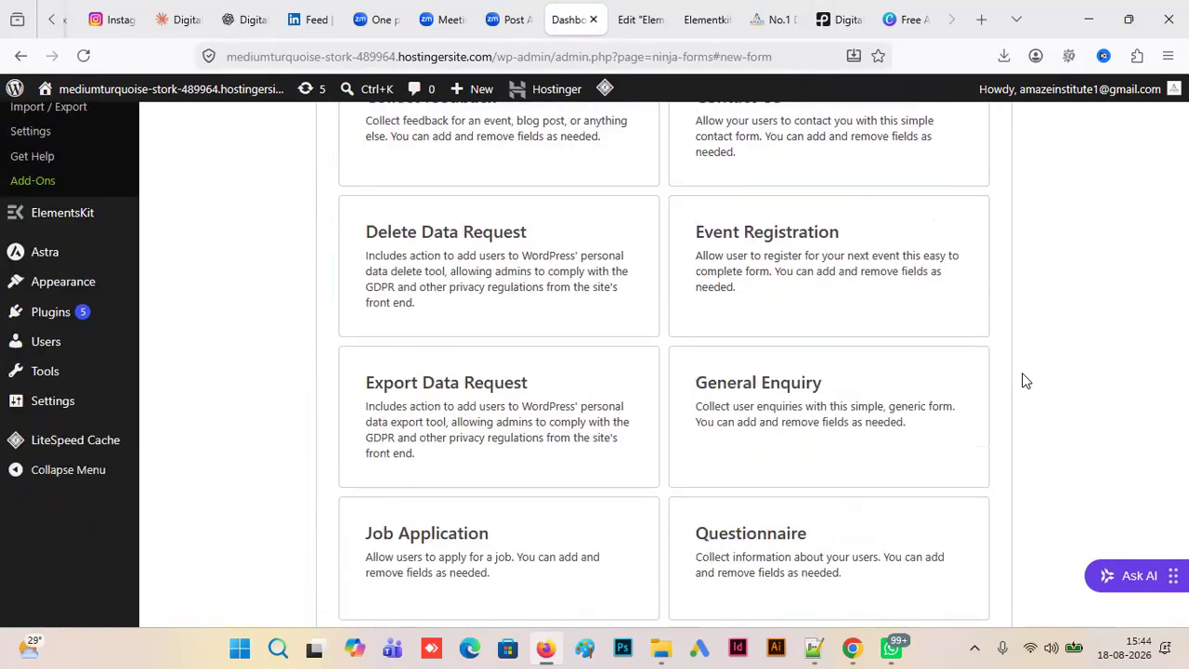
scroll(1022, 381, up, 2)
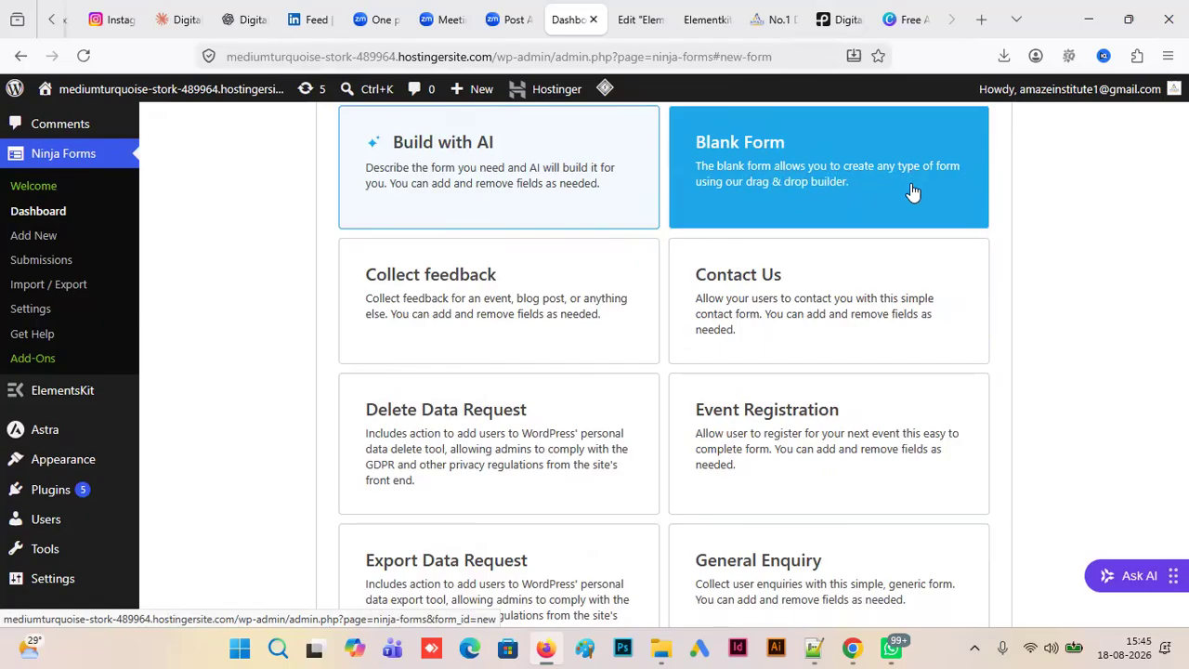
click(853, 267)
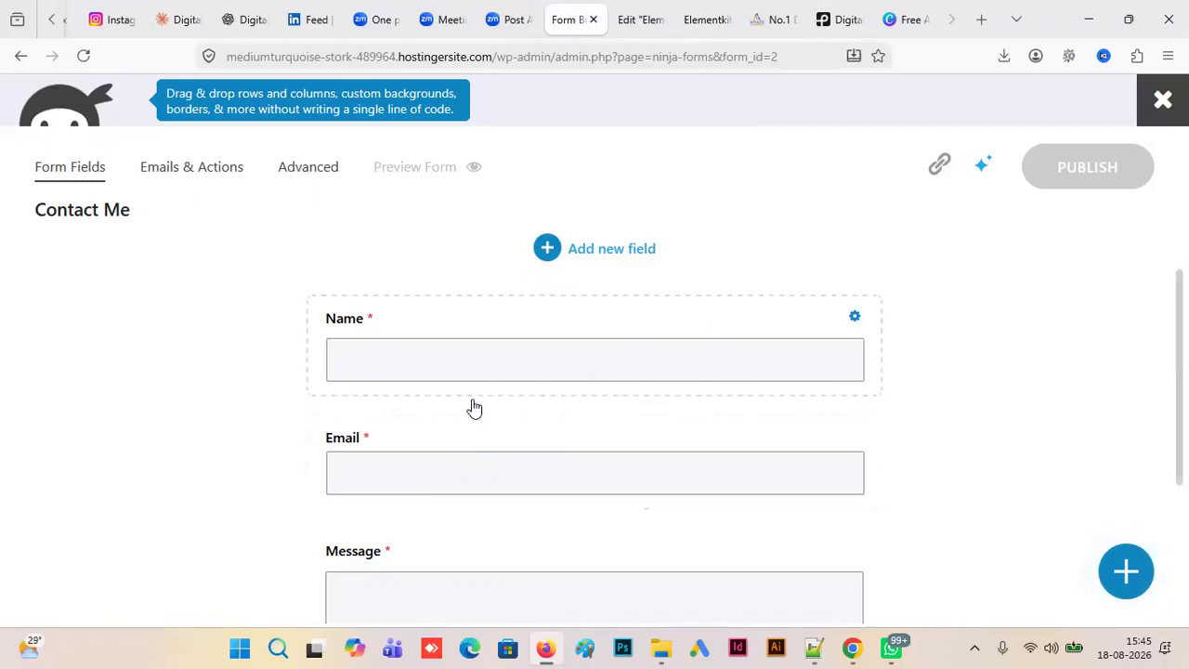
- Review the contact form's fields and add a Phone field between the Email and Message fields
scroll(1178, 390, down, 2)
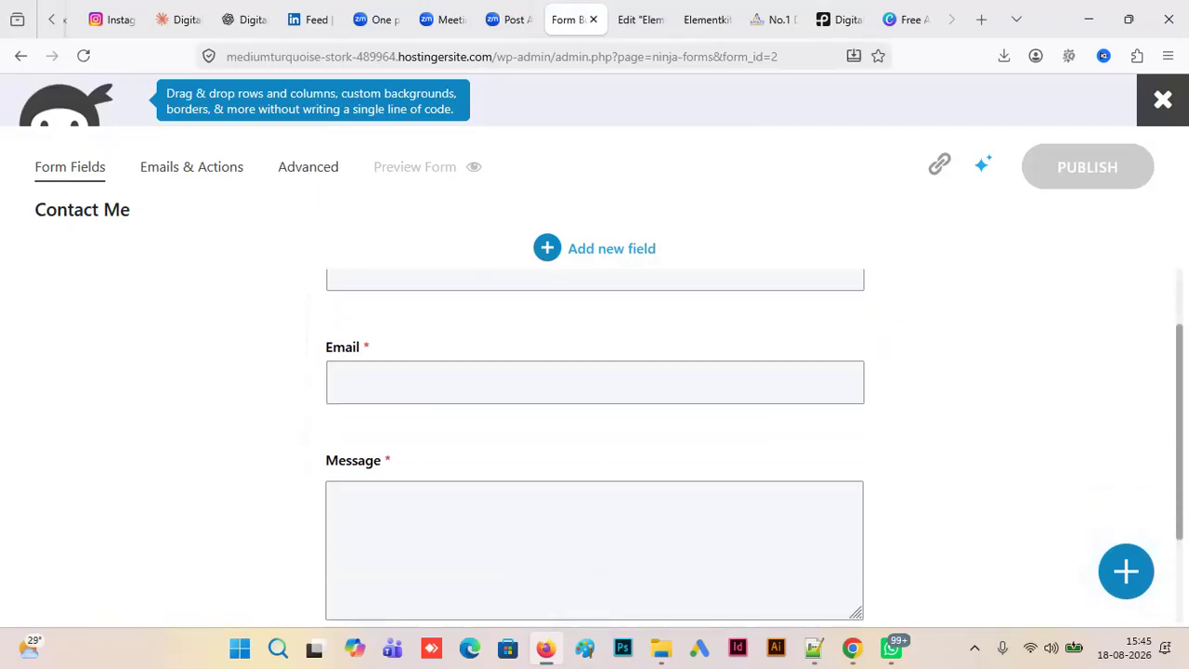
scroll(595, 446, down, 2)
scroll(595, 446, up, 2)
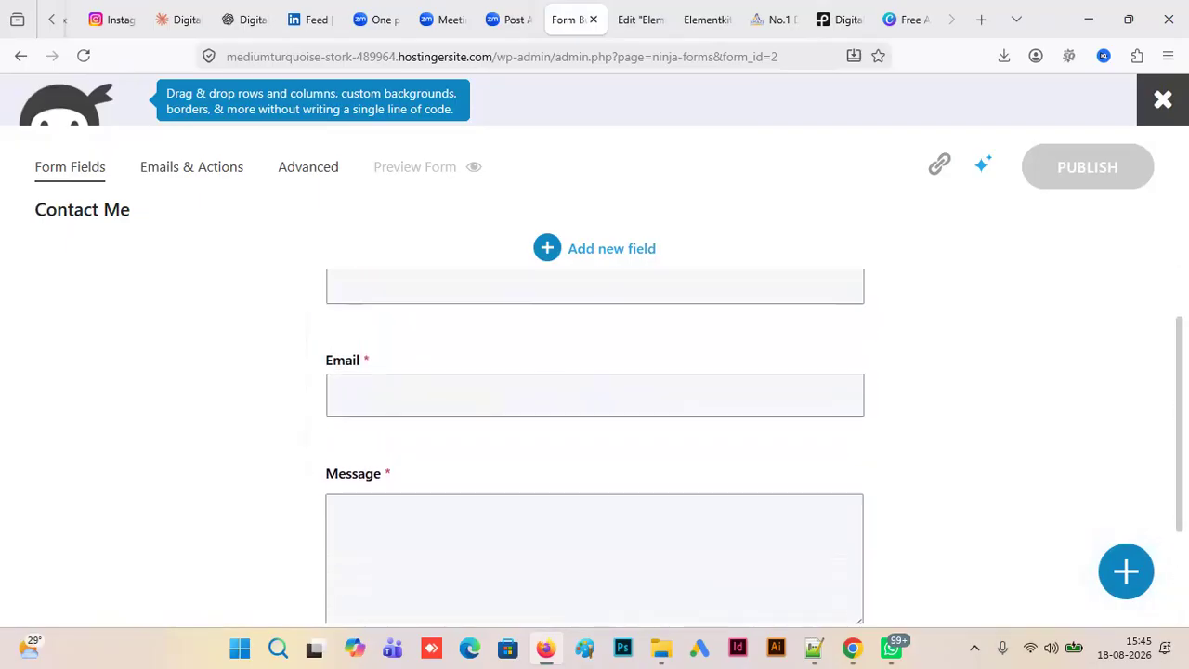
scroll(594, 418, up, 2)
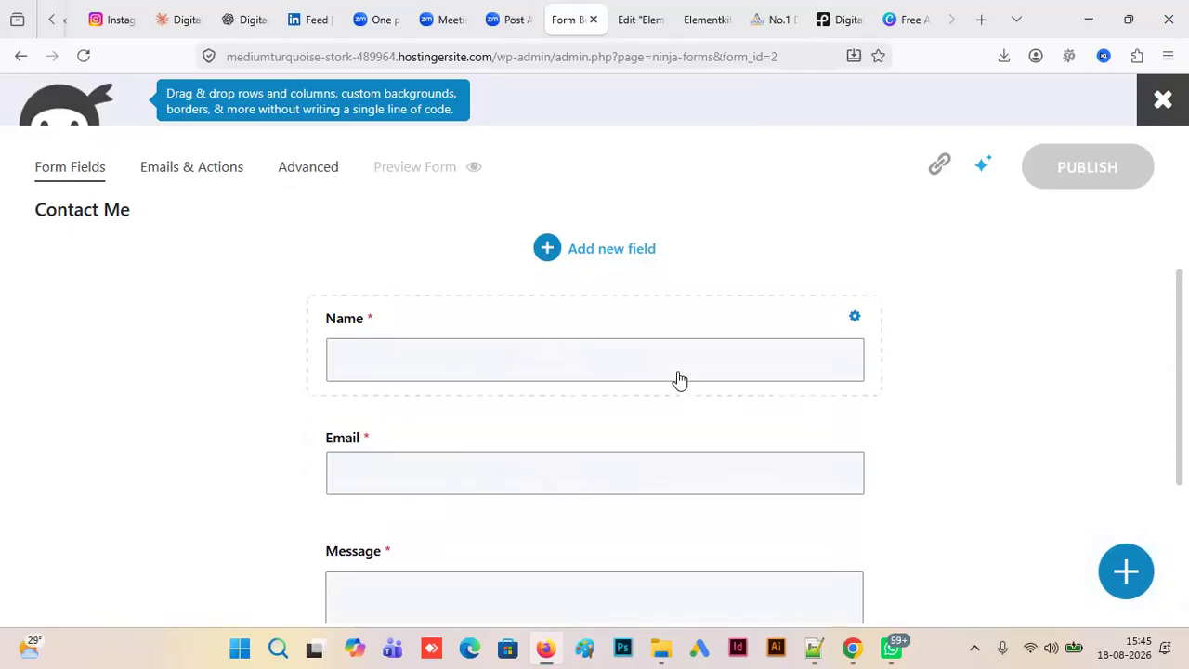
click(545, 250)
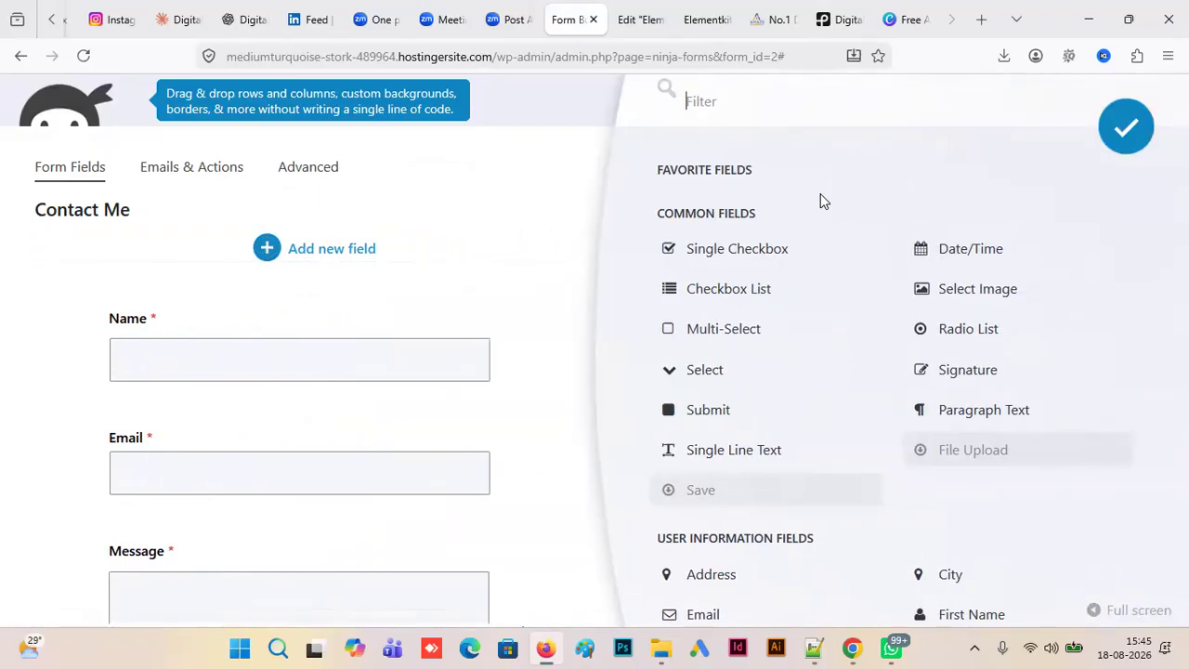
text(pho)
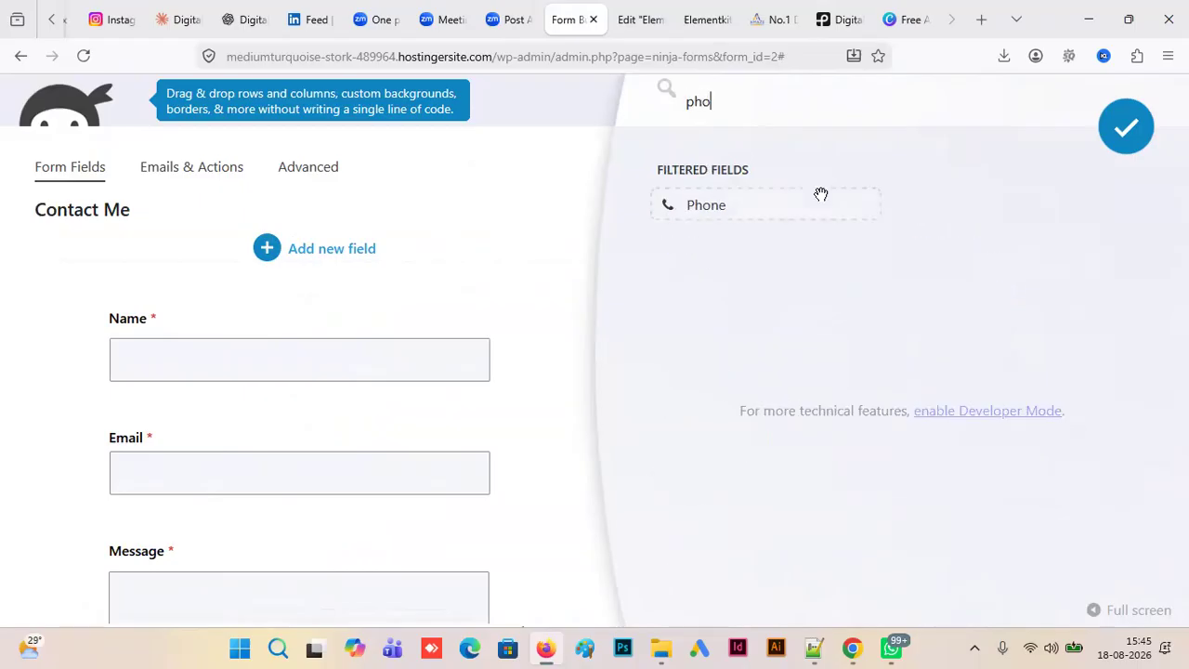
drag(799, 202, 152, 502)
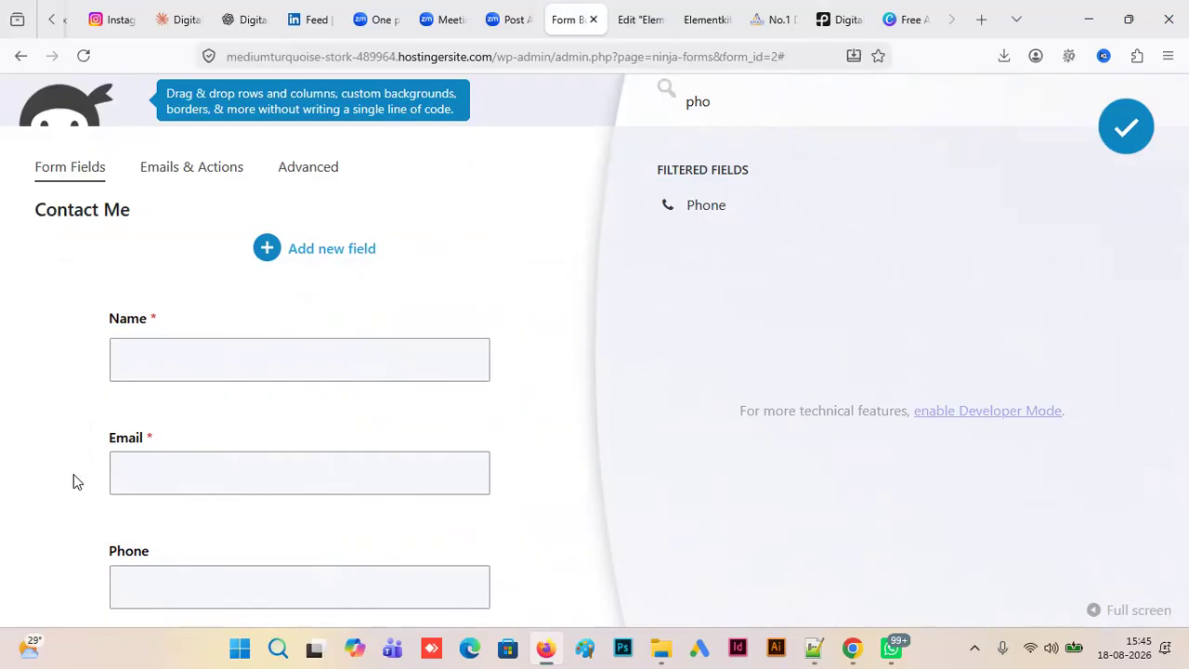
click(1125, 135)
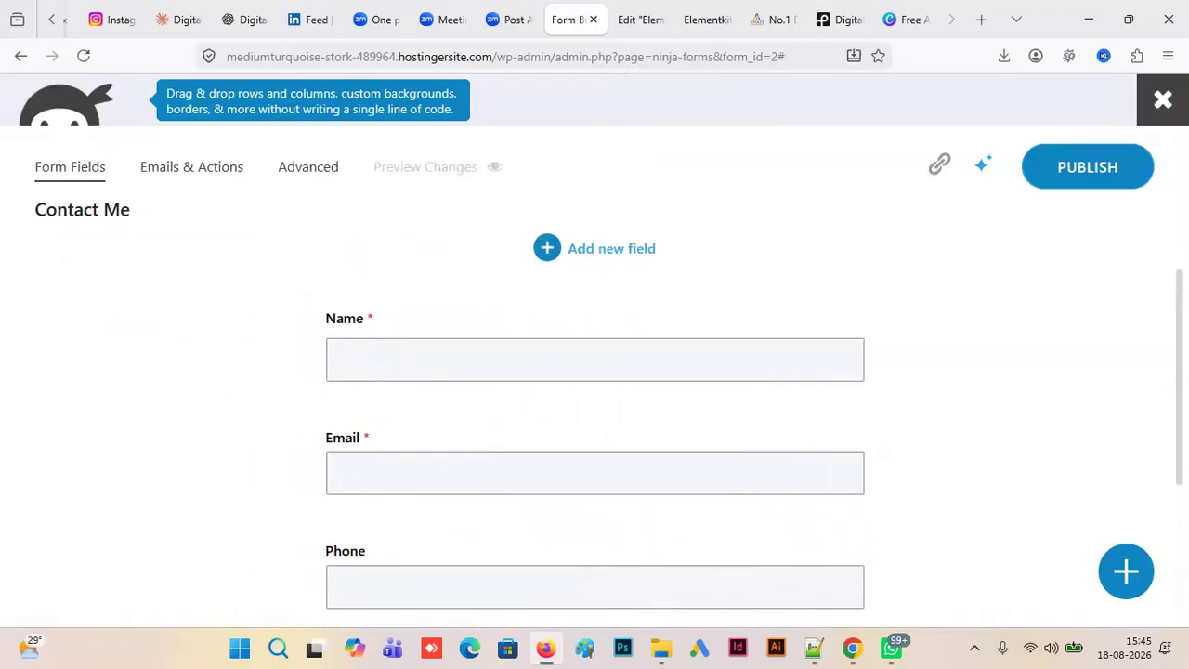
- Check the contact form's field order down to the submit button, and open its email and action settings
scroll(594, 418, down, 4)
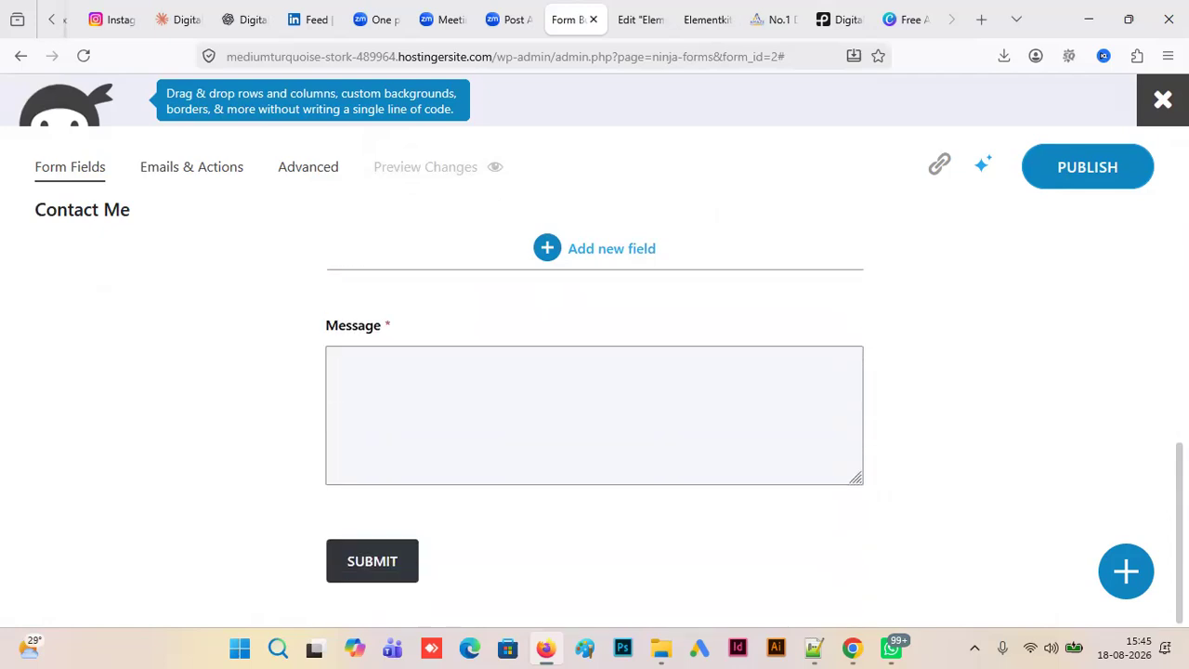
scroll(369, 517, up, 4)
scroll(369, 517, down, 1)
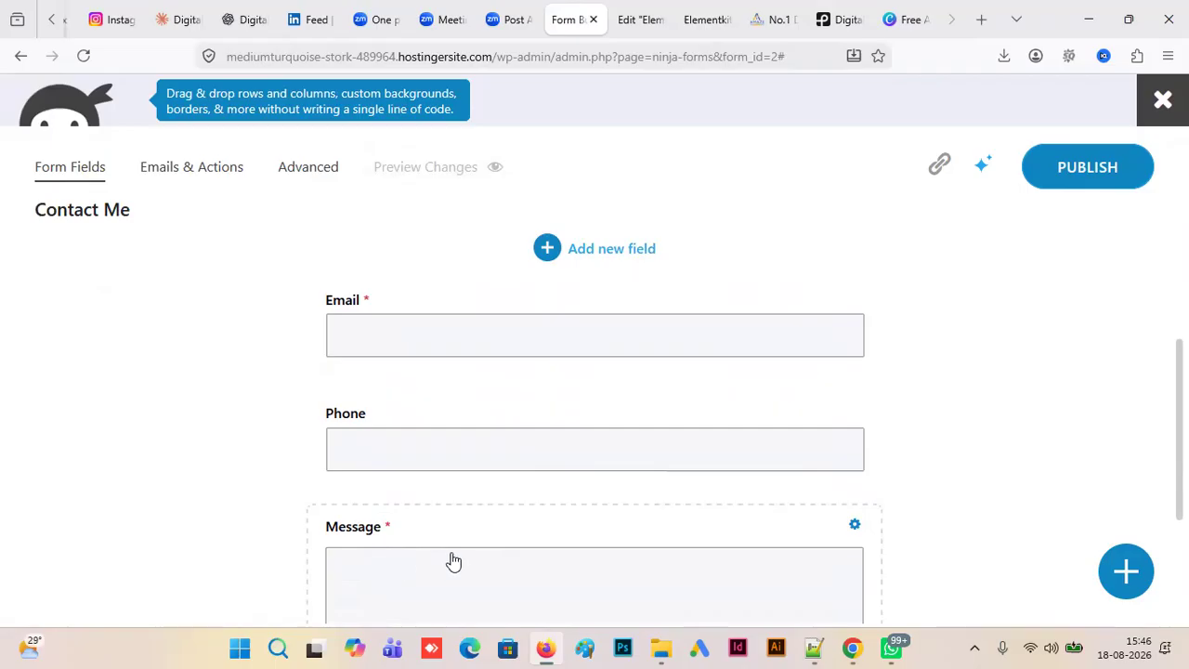
click(177, 173)
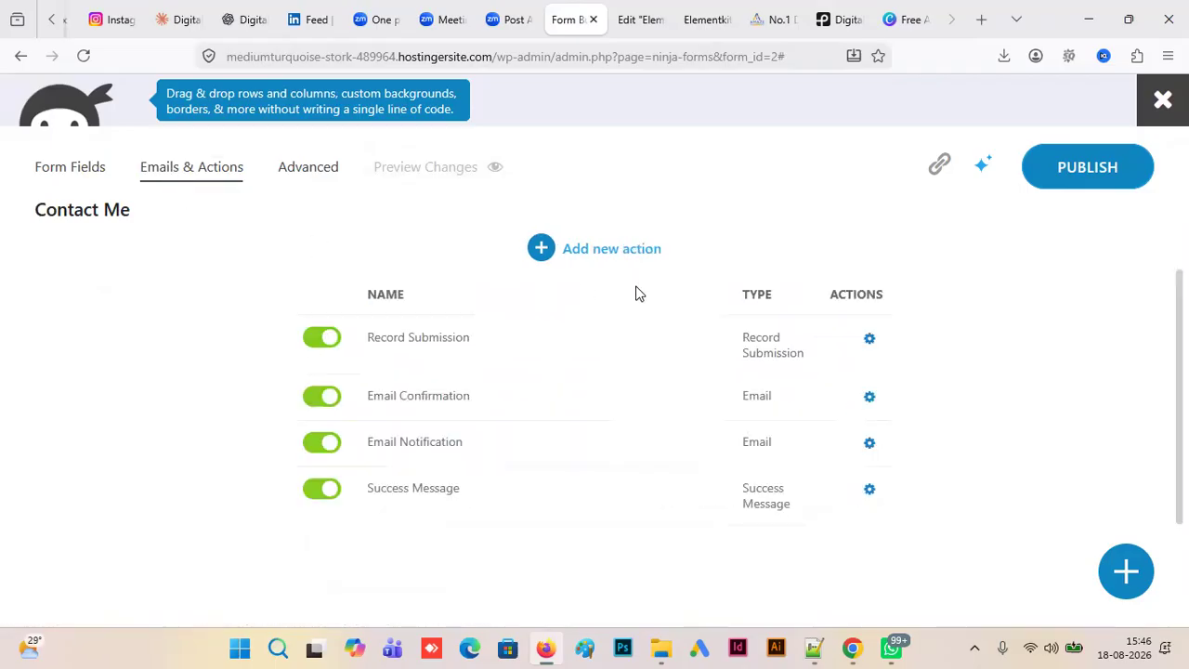
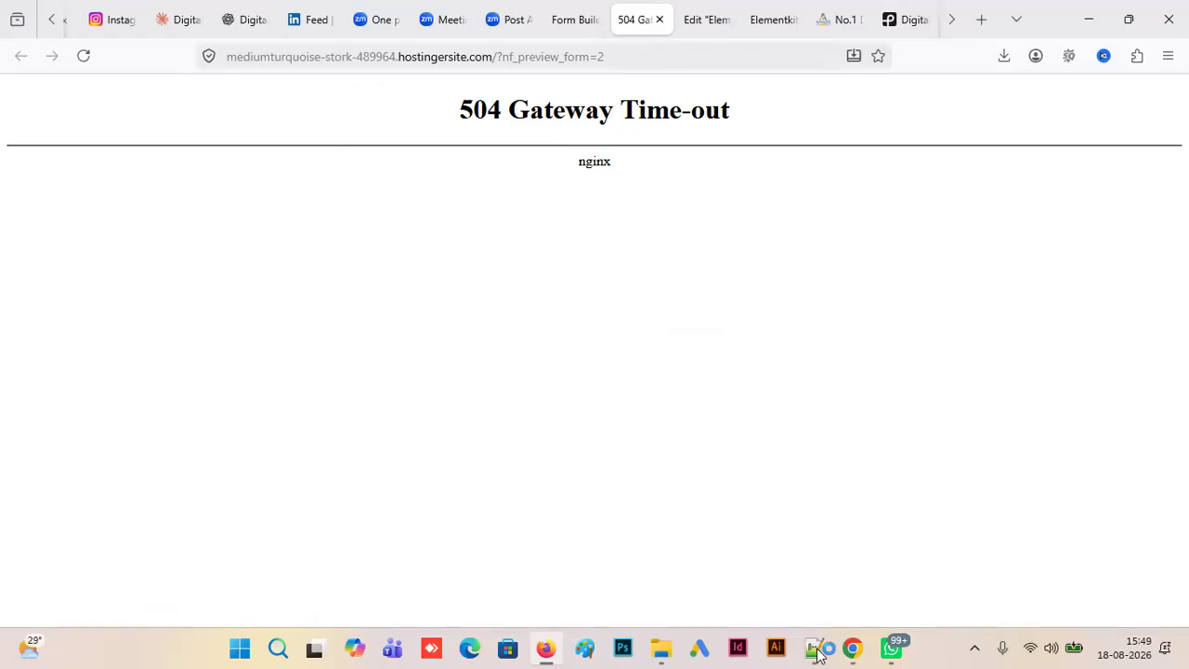
- Close the timed-out form preview tab and return to the Contact Me form's email and action settings
click(583, 23)
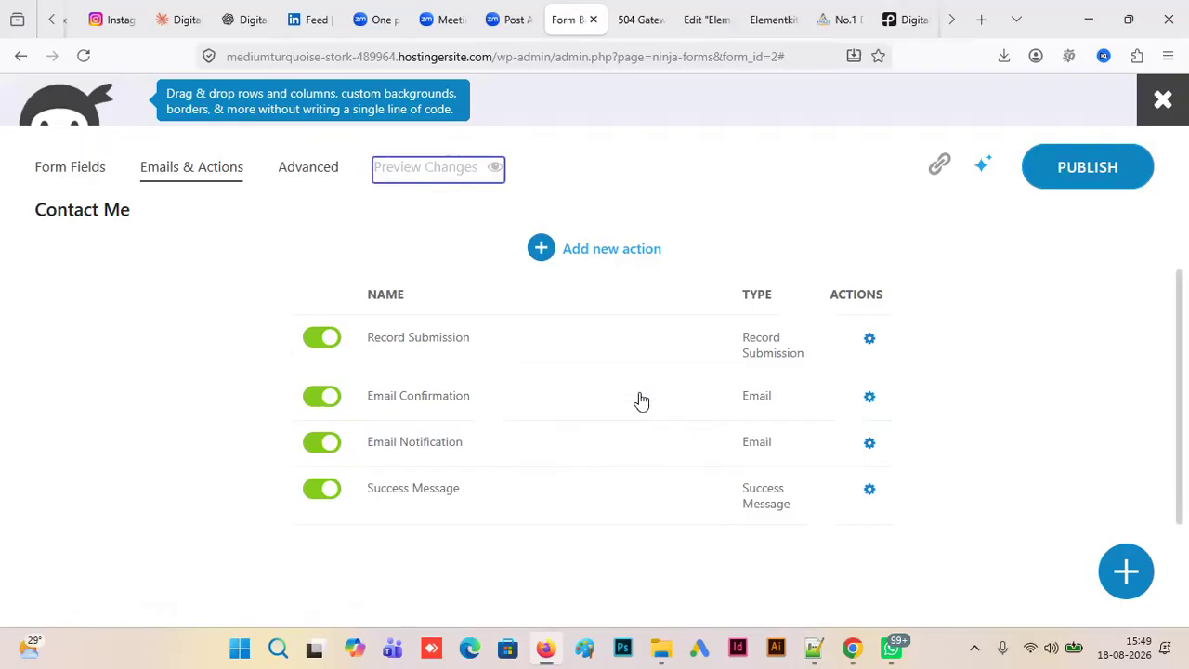
click(630, 26)
click(661, 24)
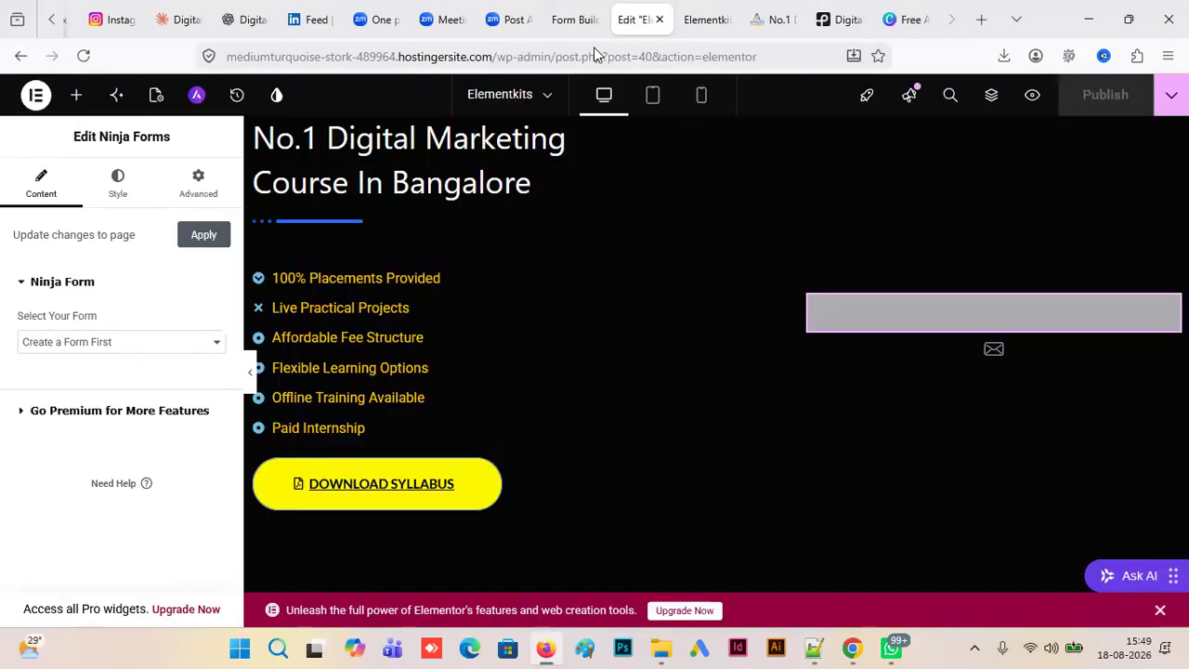
click(578, 26)
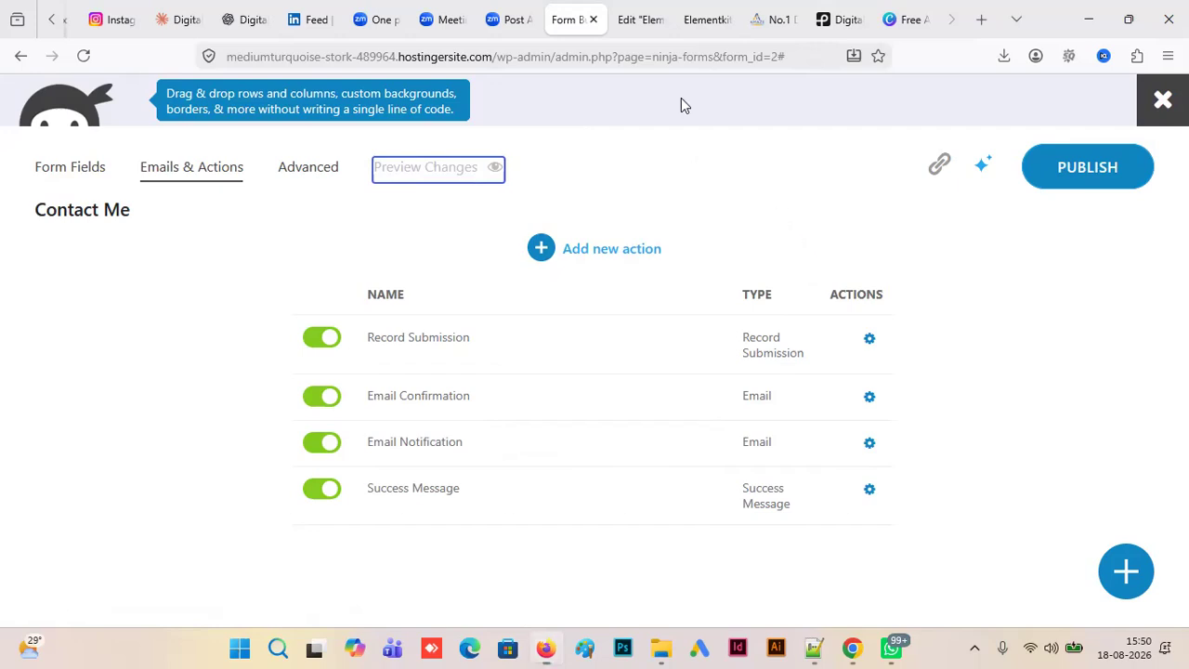
- Copy the Contact Me form's embed shortcode [ninja_form id='2'] to the end of BDM Link building.txt in Notepad++, and return to Firefox
click(939, 163)
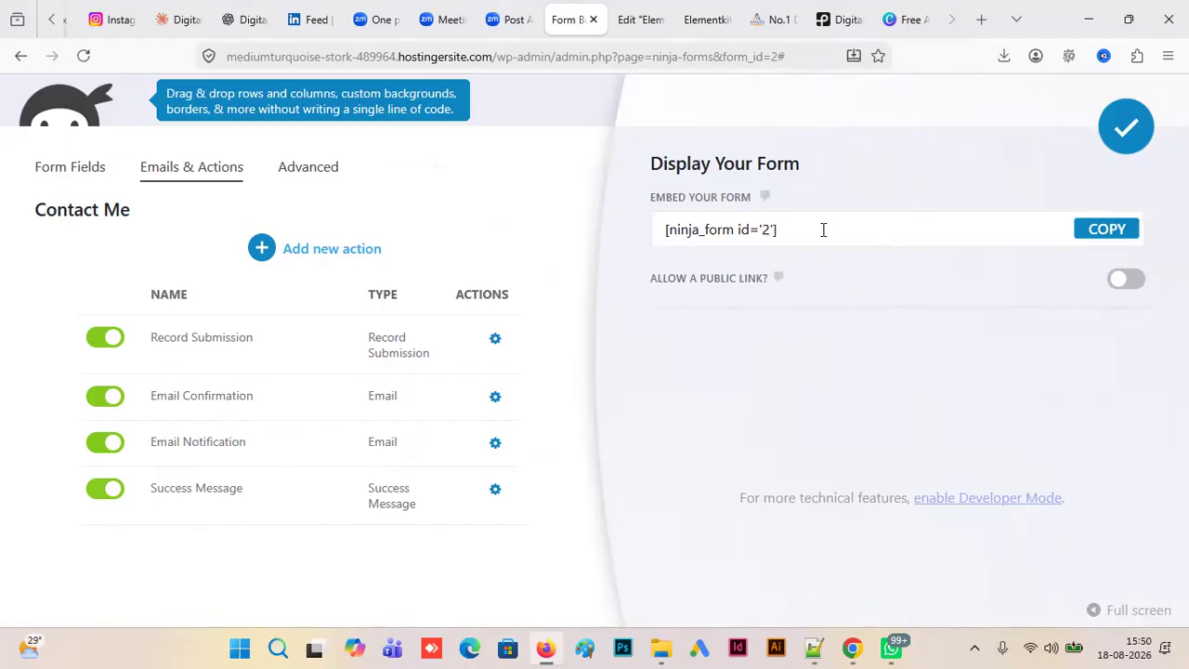
drag(823, 231, 605, 231)
key(ctrl+c)
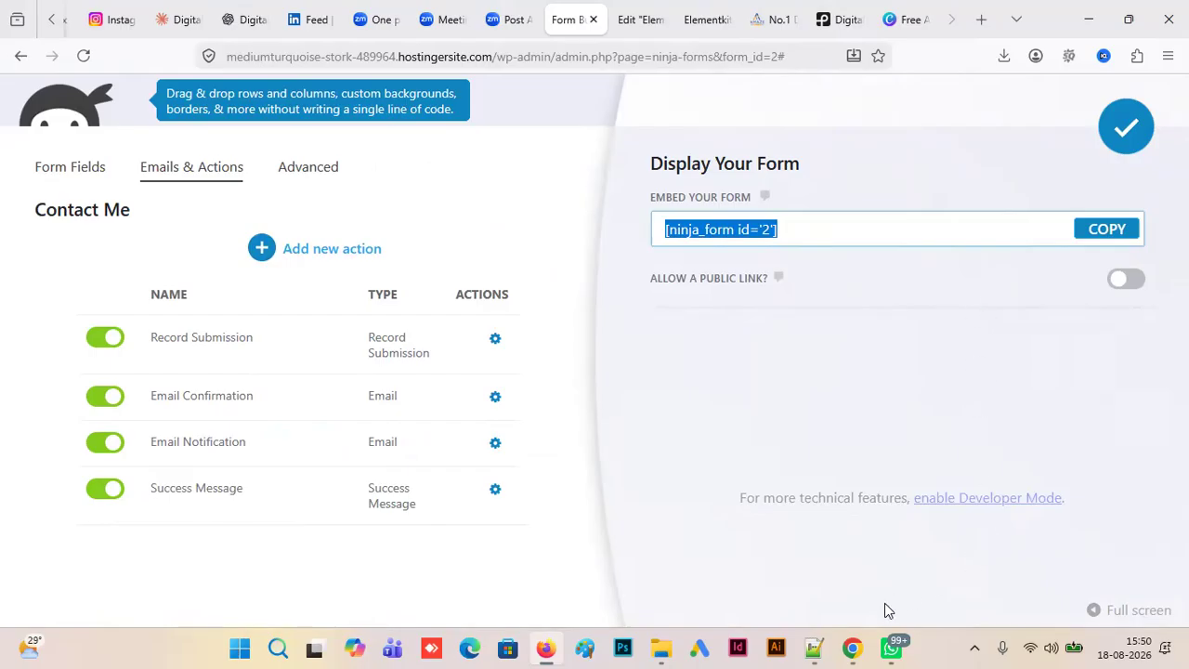
click(813, 648)
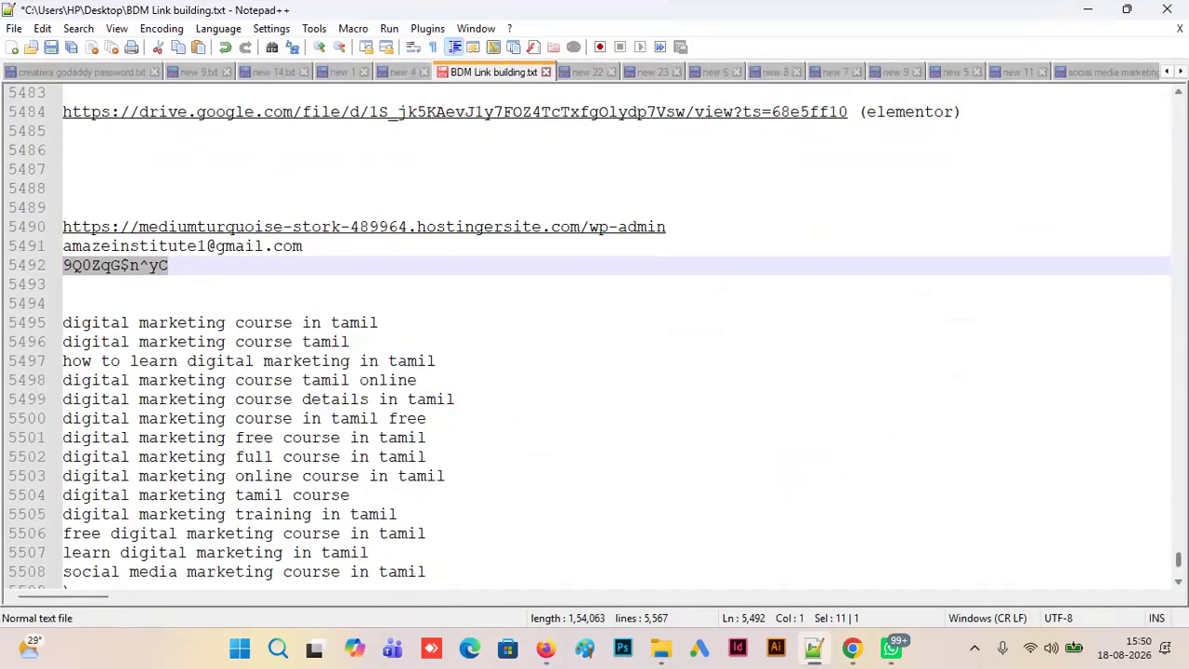
scroll(330, 271, down, 20)
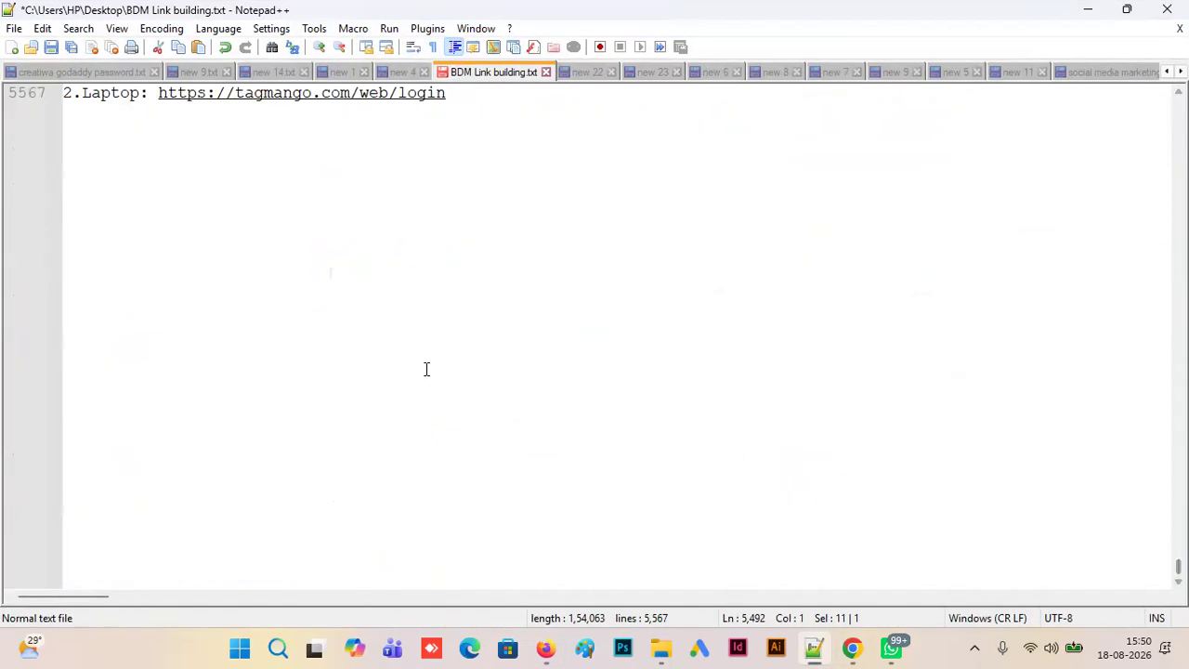
click(536, 360)
key(Return)
key(Return)
key(Return)
key(Return)
key(Return)
key(ctrl+v)
click(1088, 9)
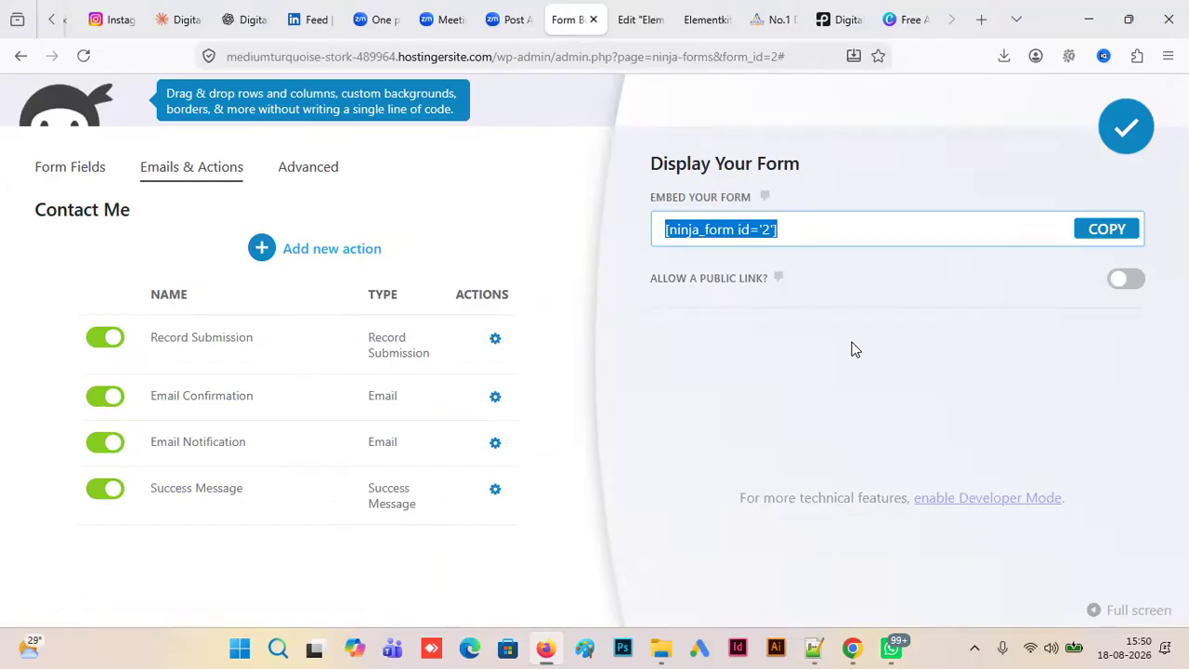
- Publish the Contact Me form and reload the Elementkits page editor to refresh the Ninja Forms widget's form list
click(1126, 127)
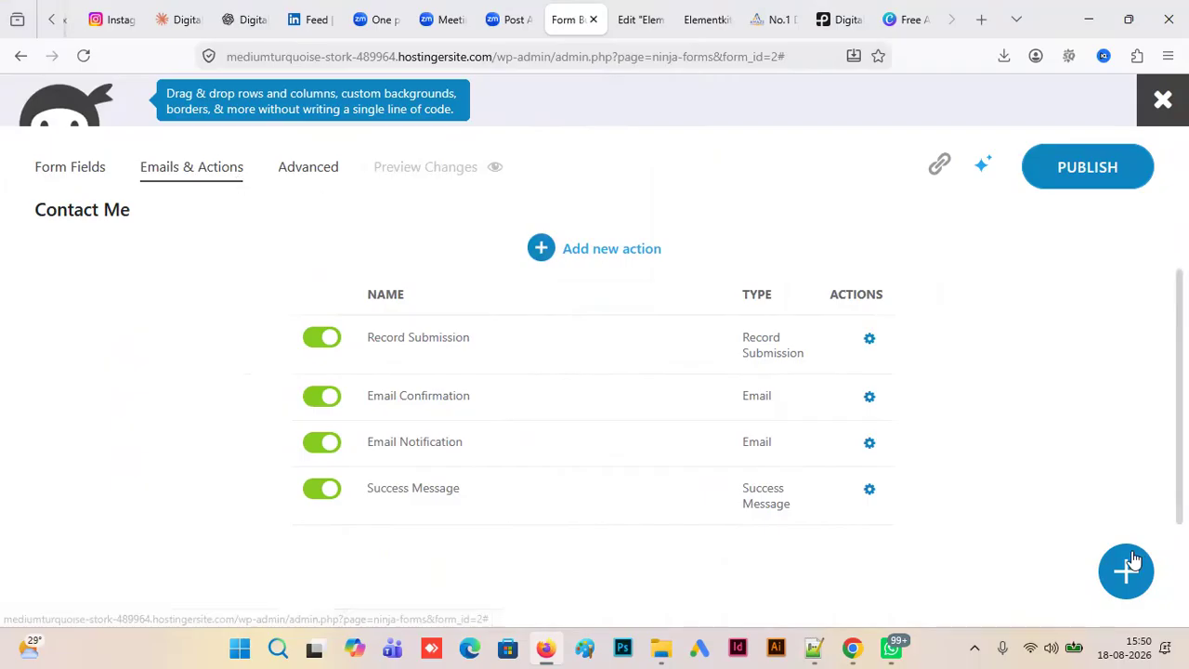
click(1087, 178)
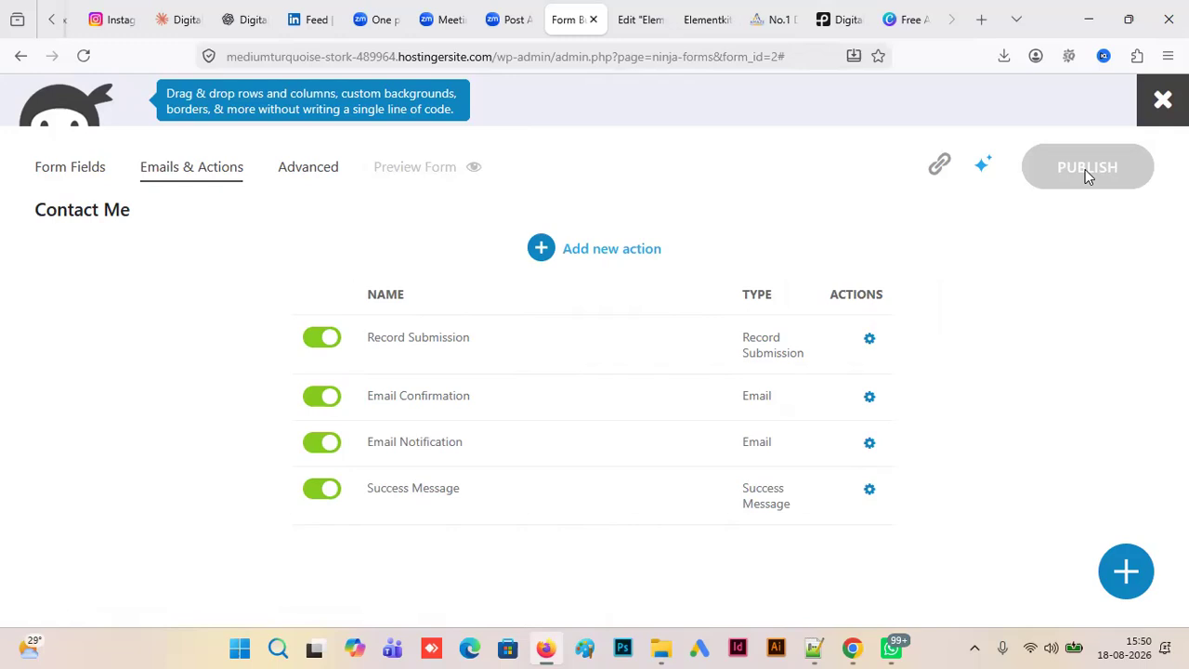
click(639, 26)
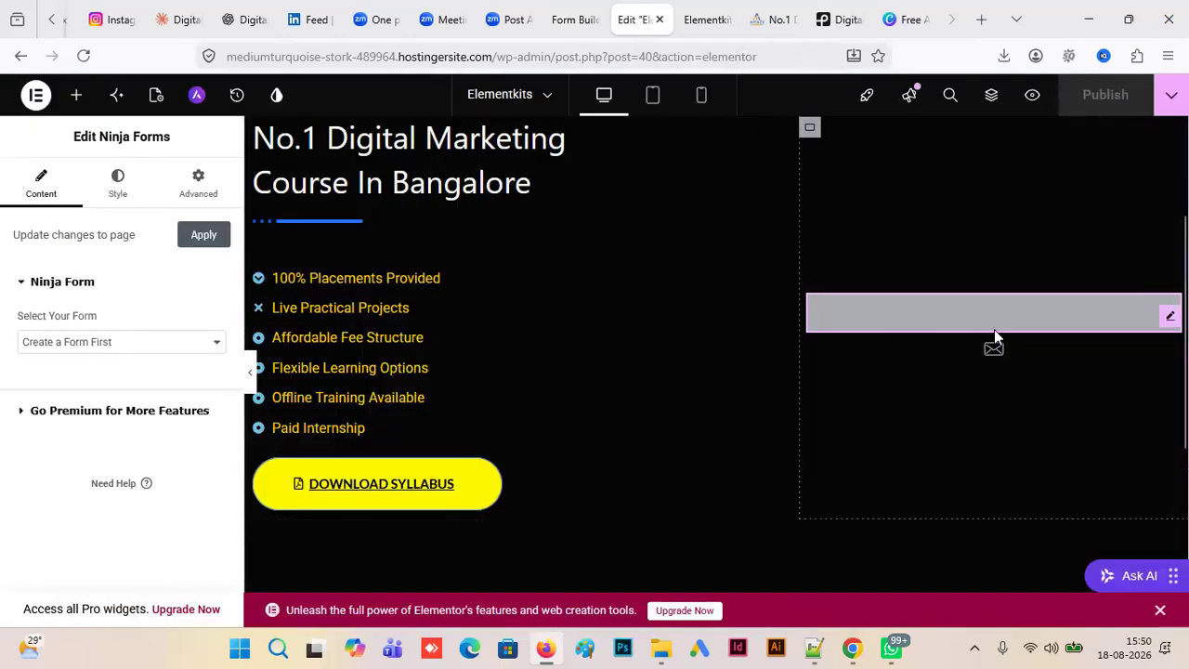
click(209, 342)
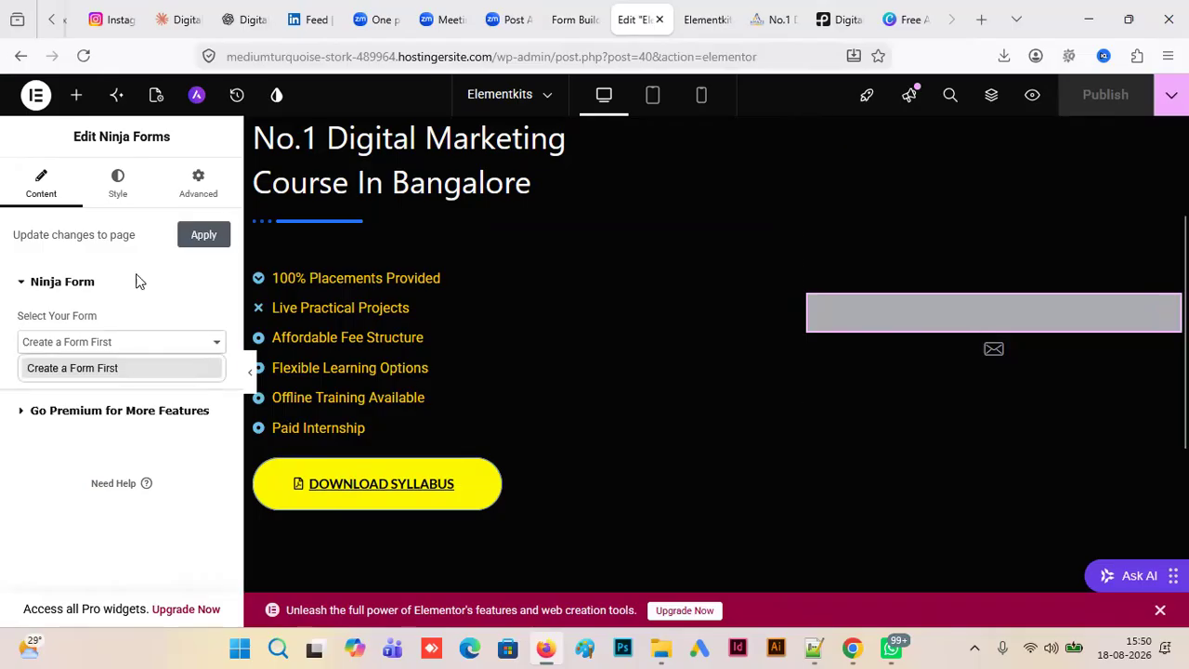
click(83, 56)
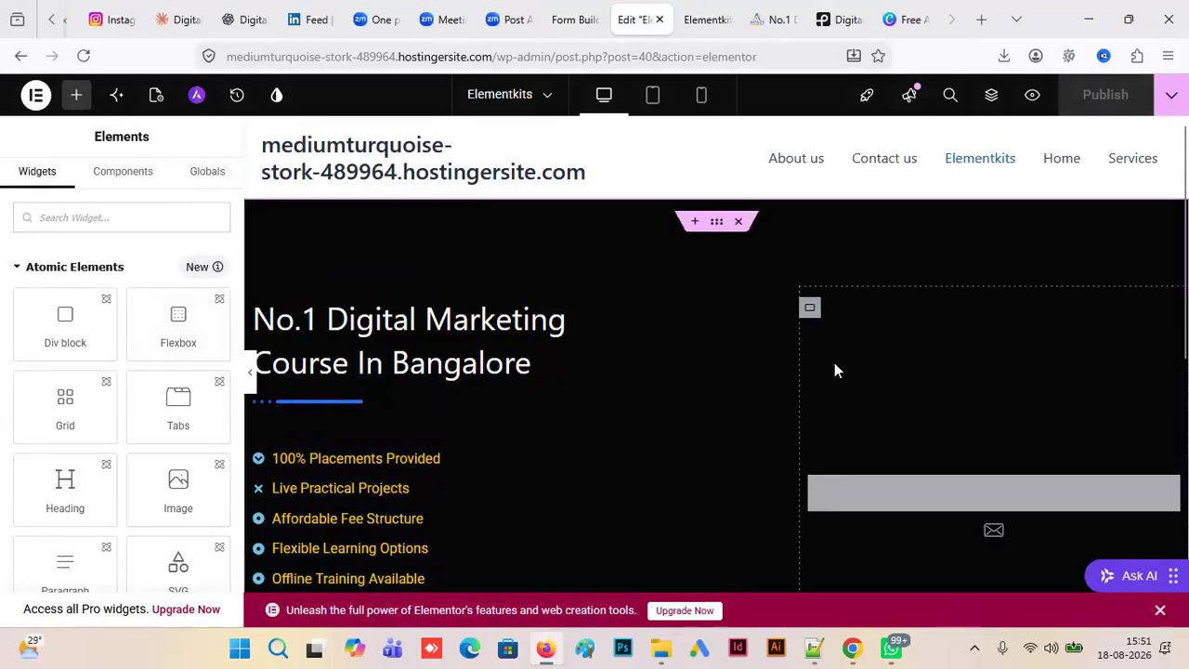
- Add a second Ninja Forms widget to the container beside the course highlights and select the Contact Me form
click(809, 312)
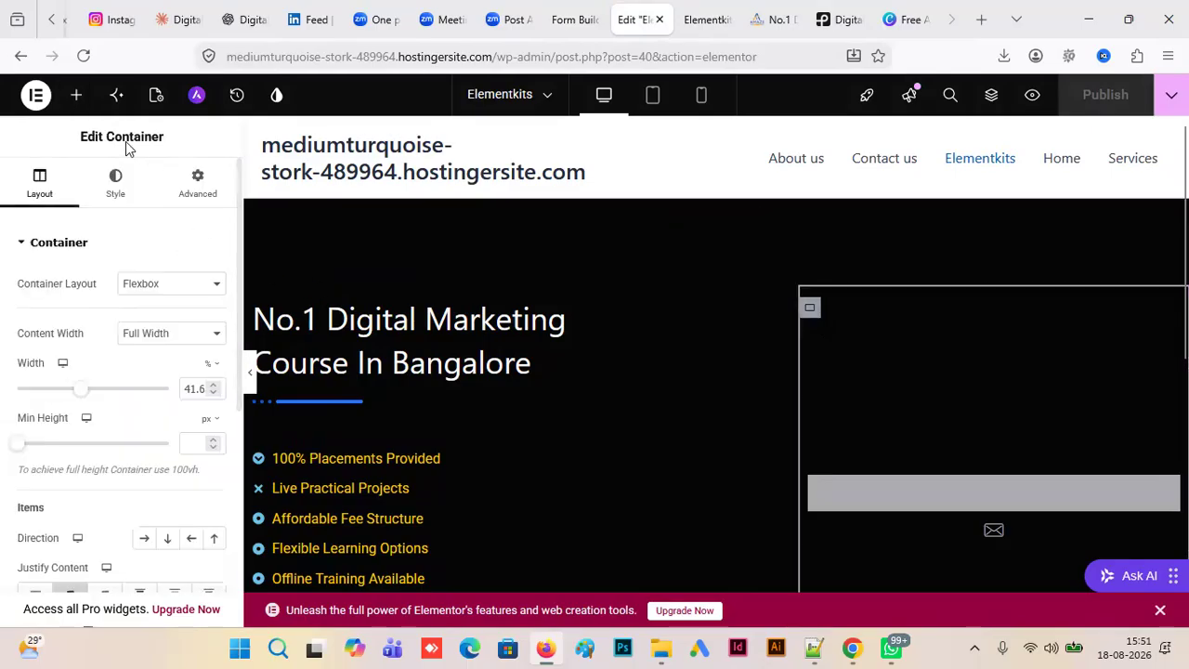
click(77, 96)
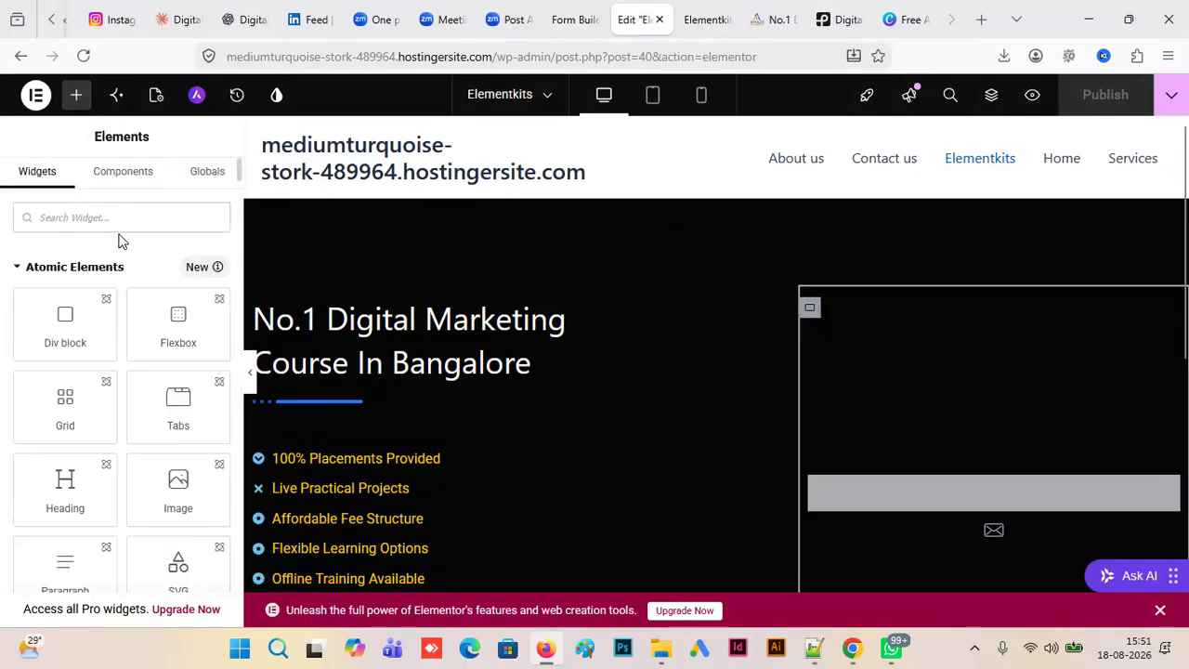
text(ni)
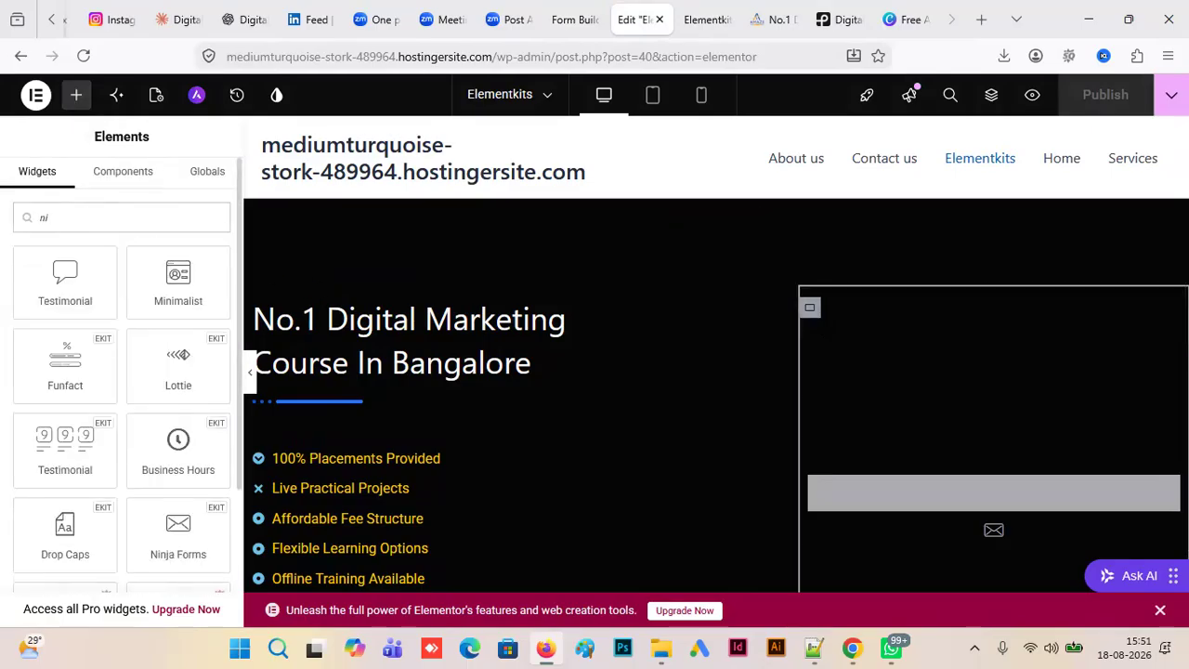
text(n)
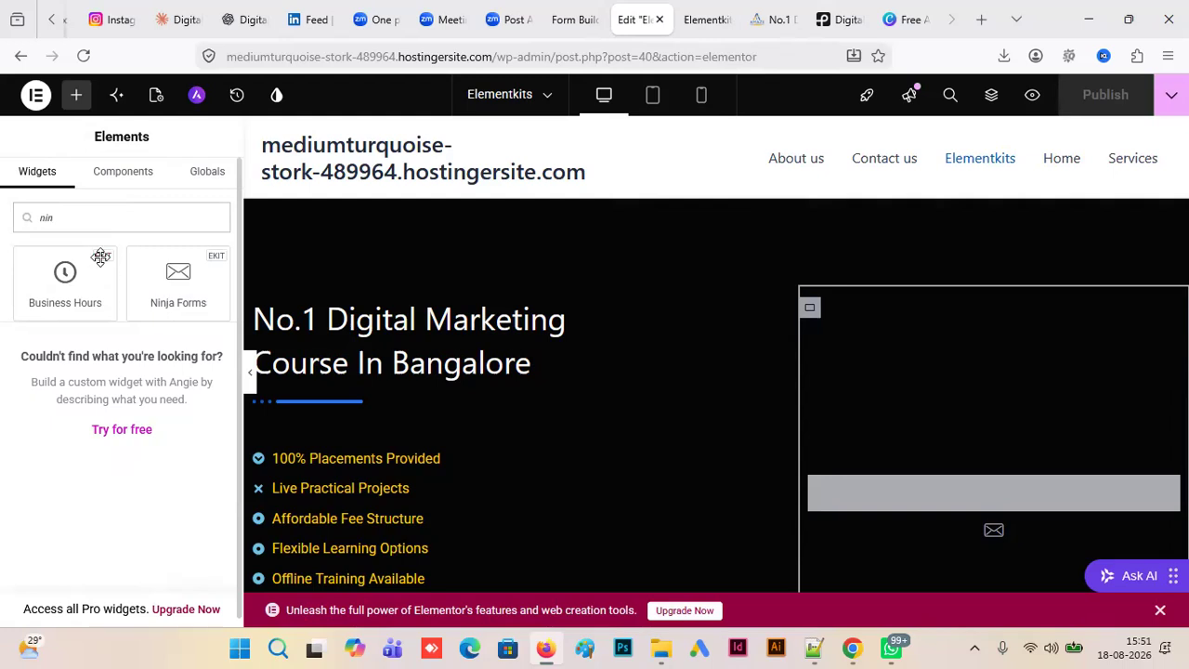
click(177, 289)
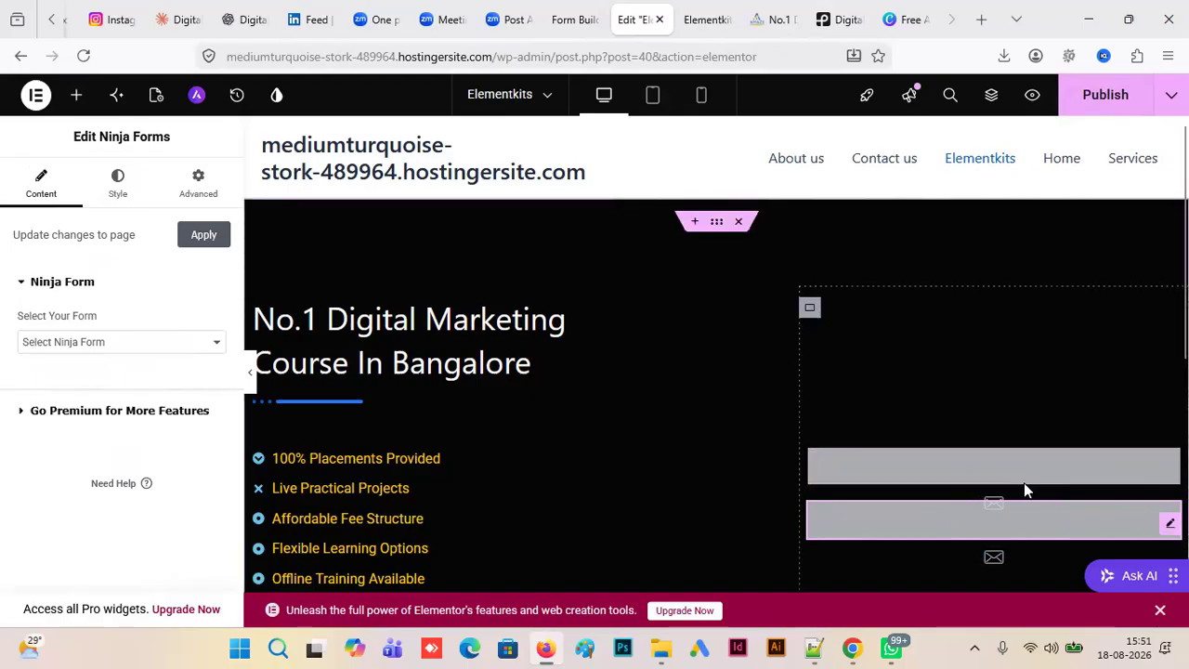
click(218, 342)
click(92, 393)
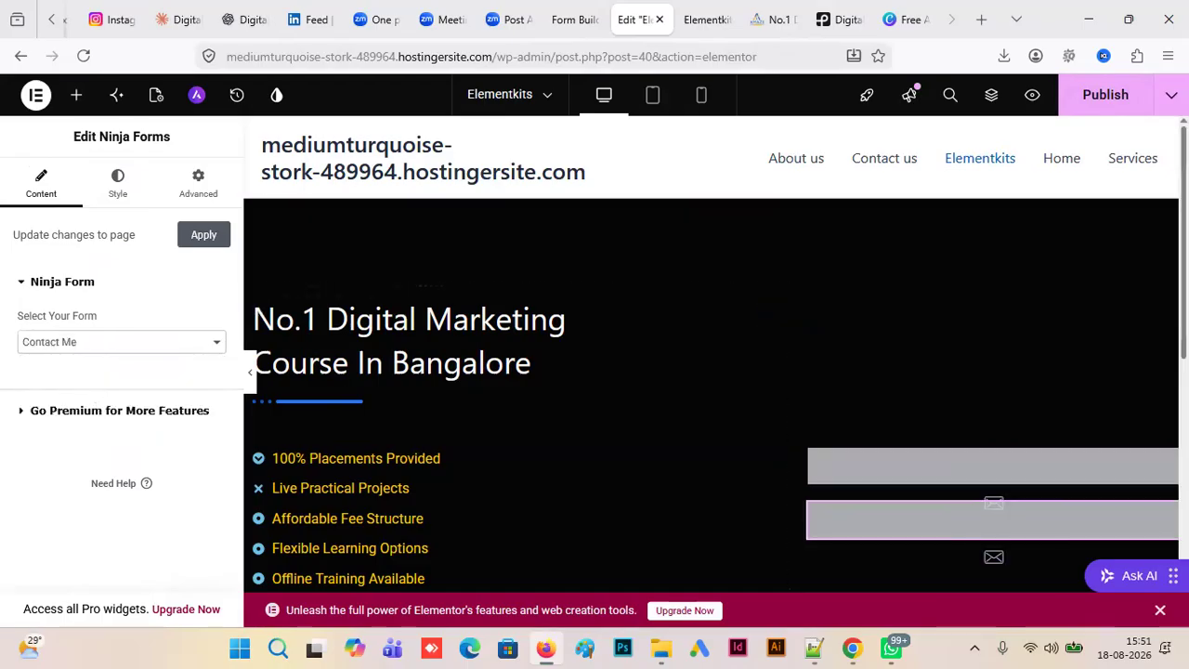
- Delete the second Ninja Forms widget and publish the Elementkits page
scroll(928, 357, down, 2)
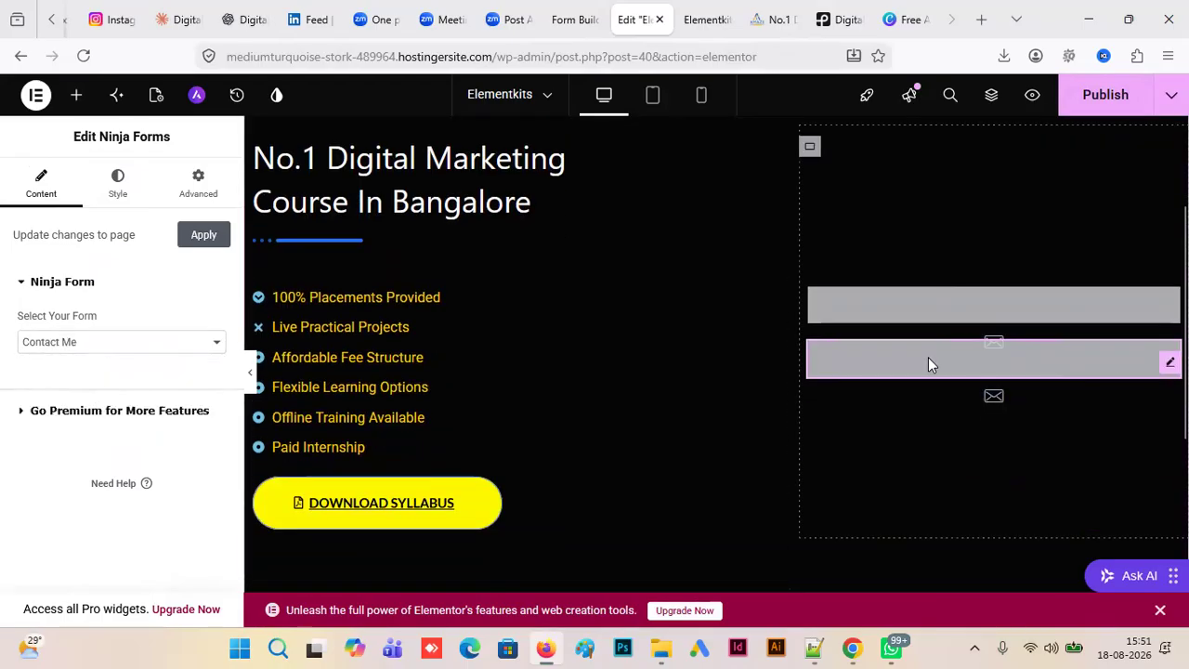
key(Delete)
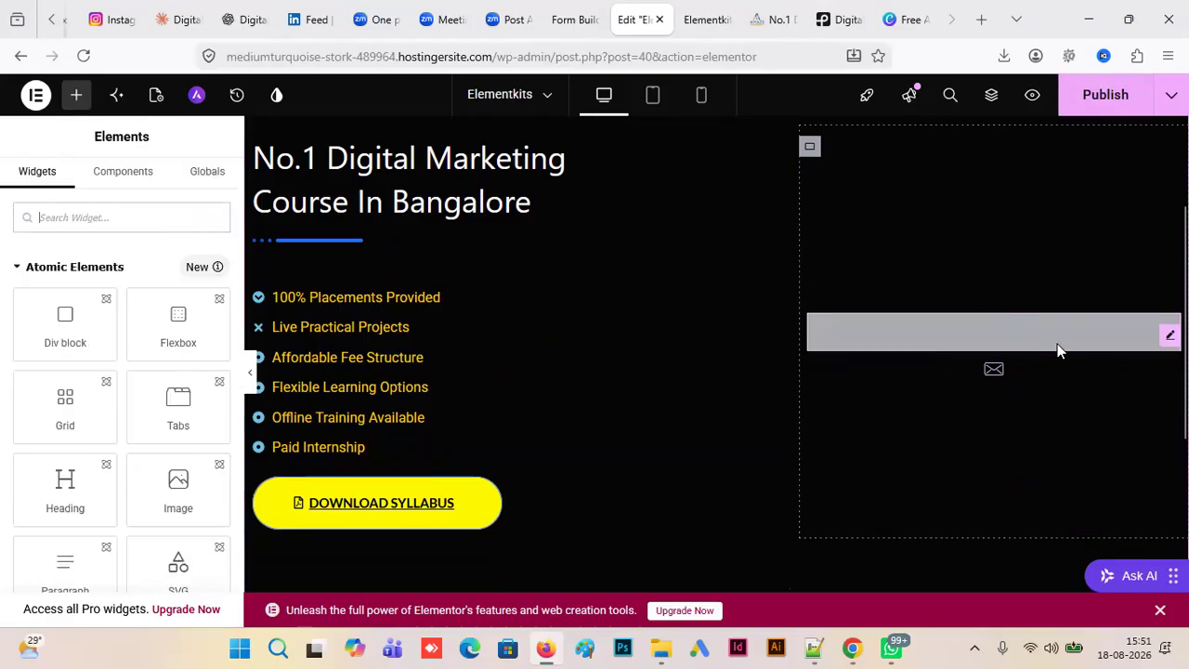
click(1096, 106)
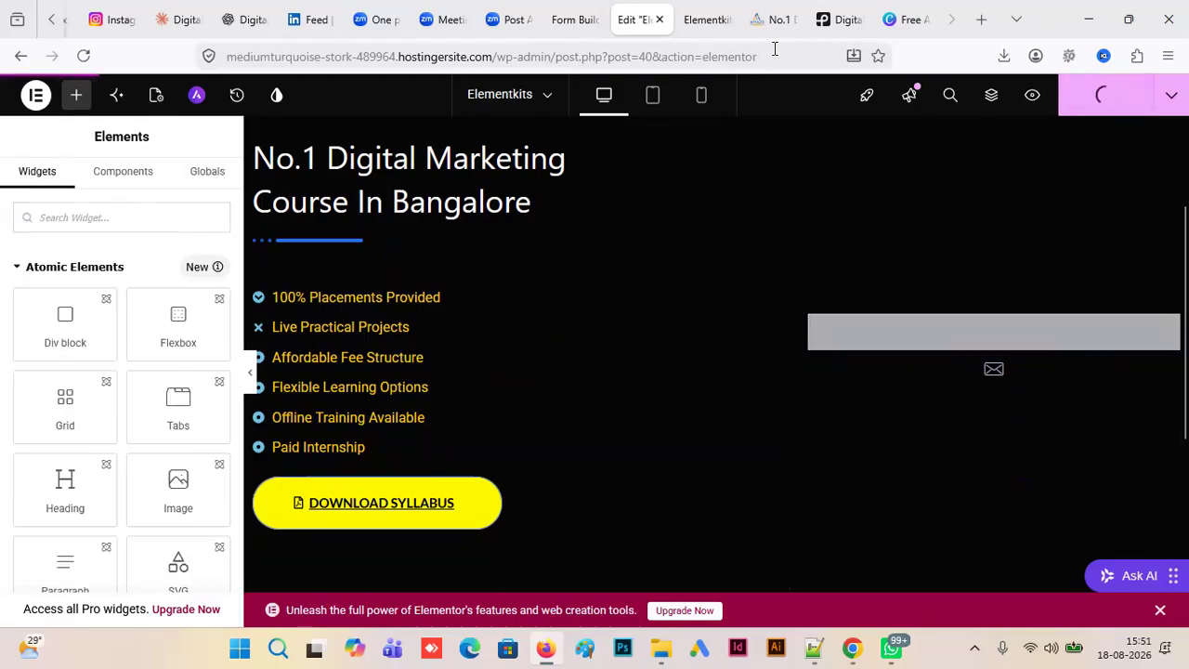
- Refresh the page preview, check the area beside the course highlights for the contact form, and return to the editor
click(704, 20)
click(83, 57)
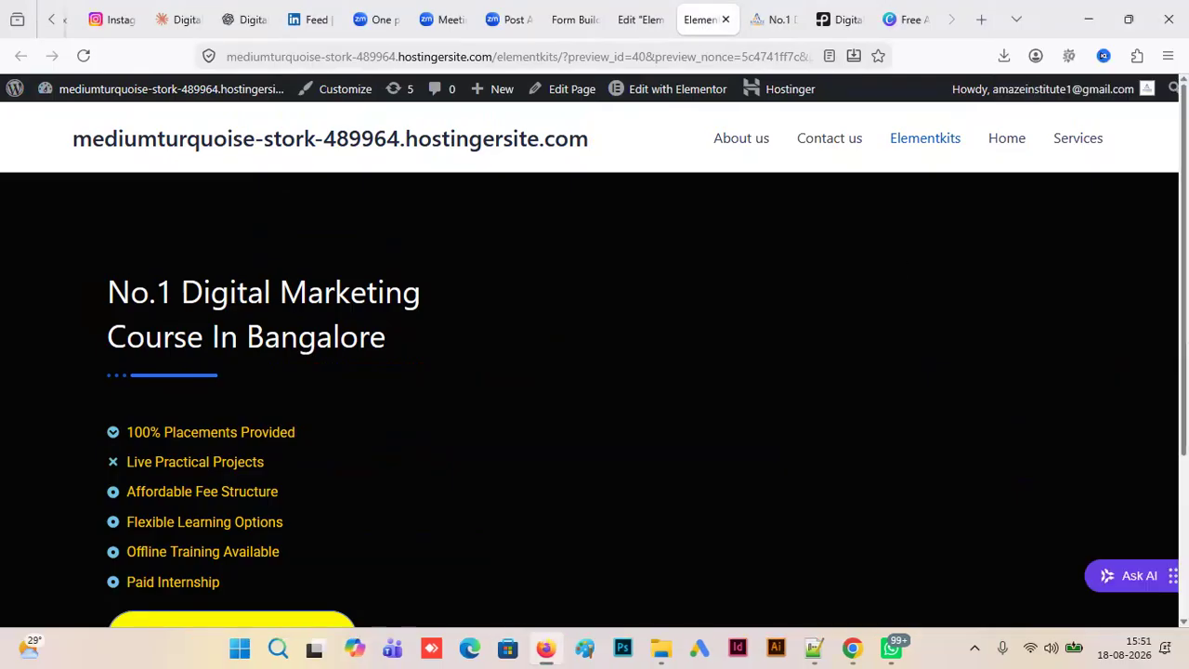
scroll(661, 279, down, 2)
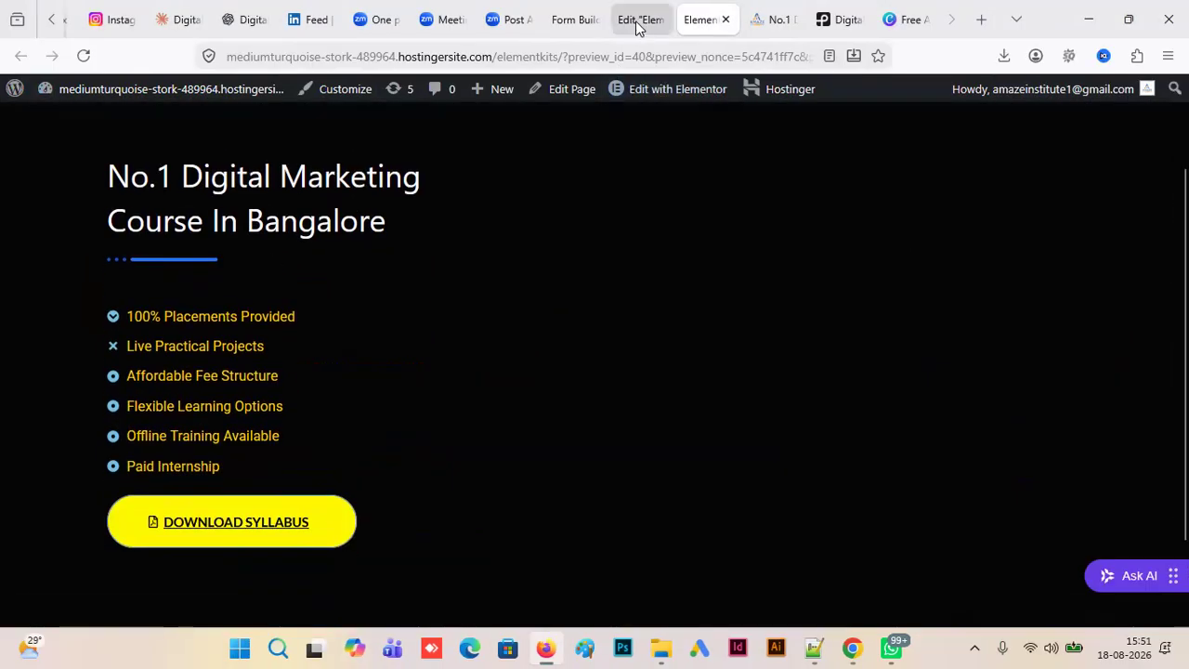
click(639, 20)
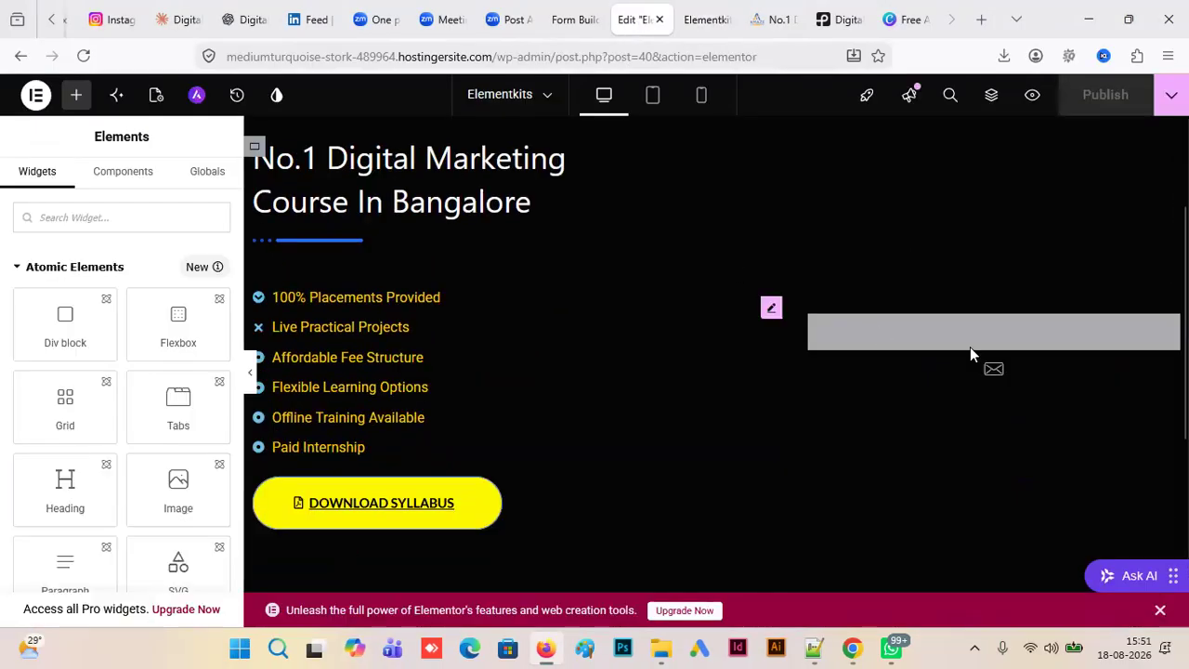
click(1035, 96)
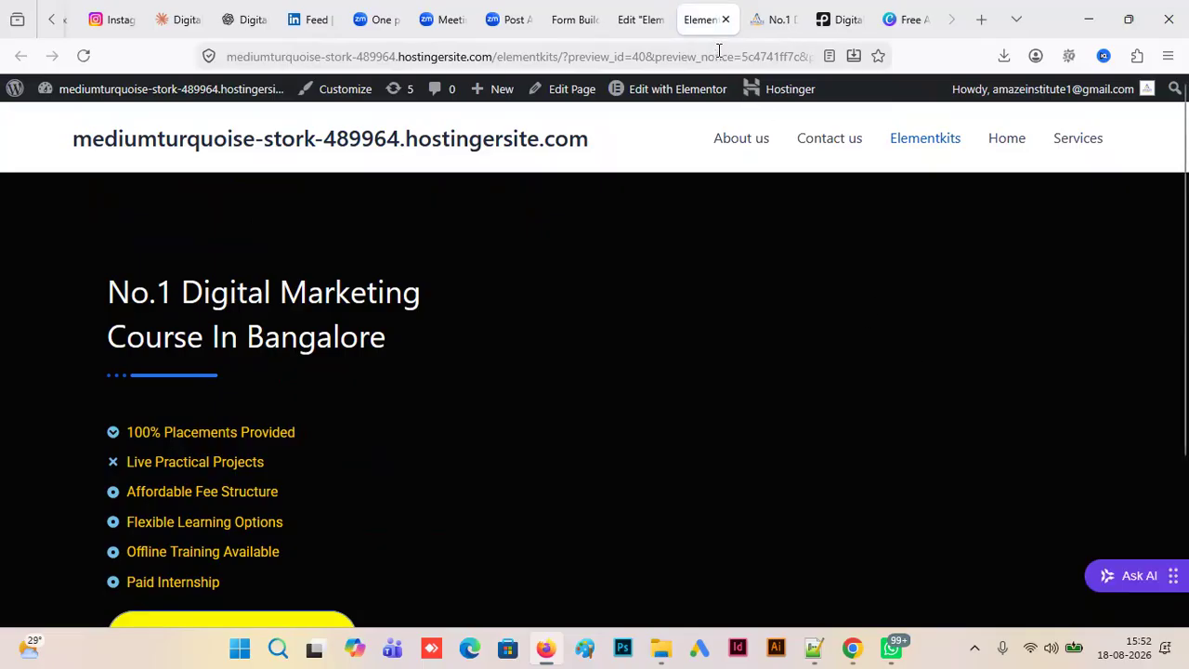
click(641, 19)
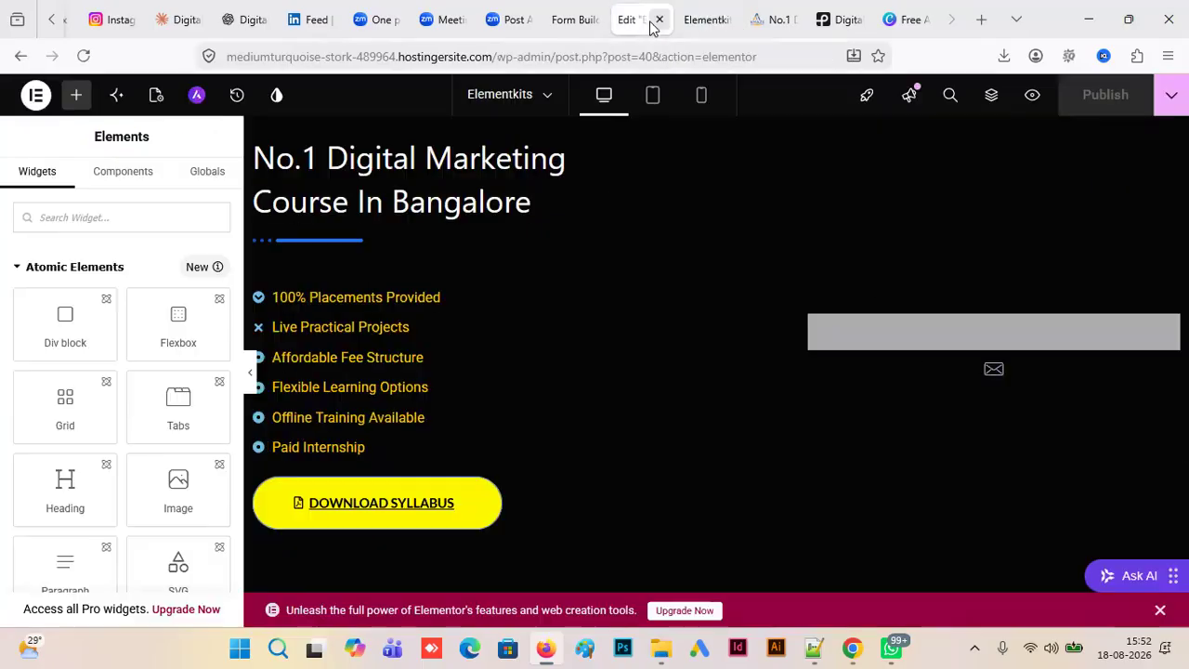
- Replace the remaining Ninja Forms widget beside the course highlights with a new Ninja Forms widget
click(884, 346)
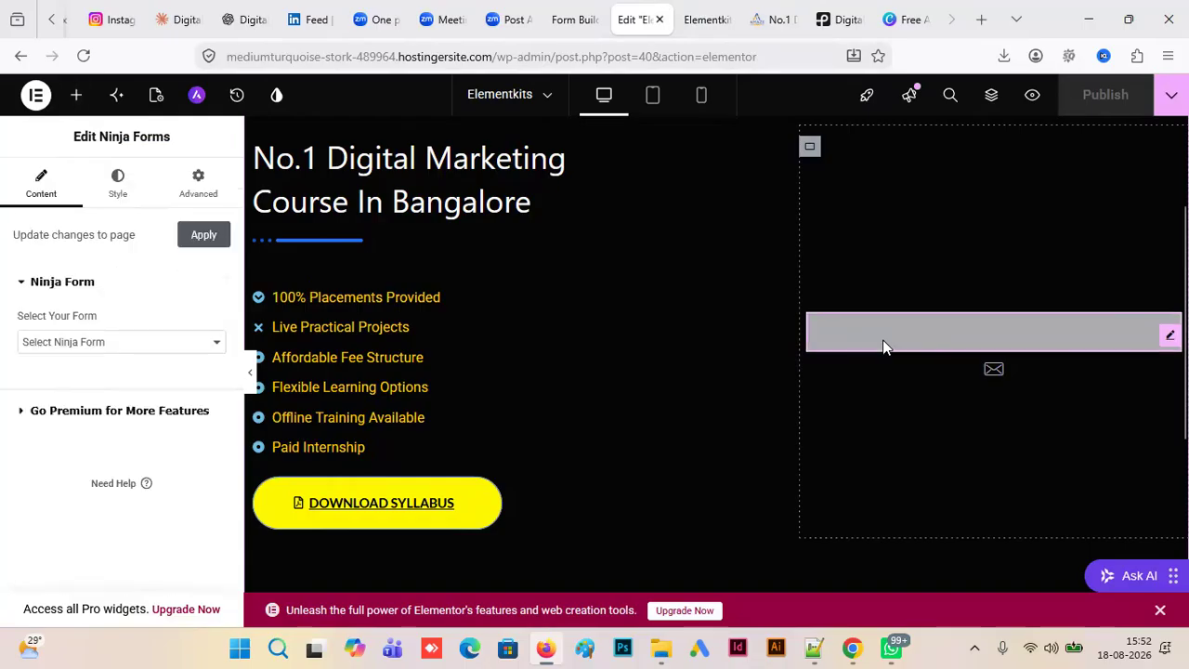
key(Delete)
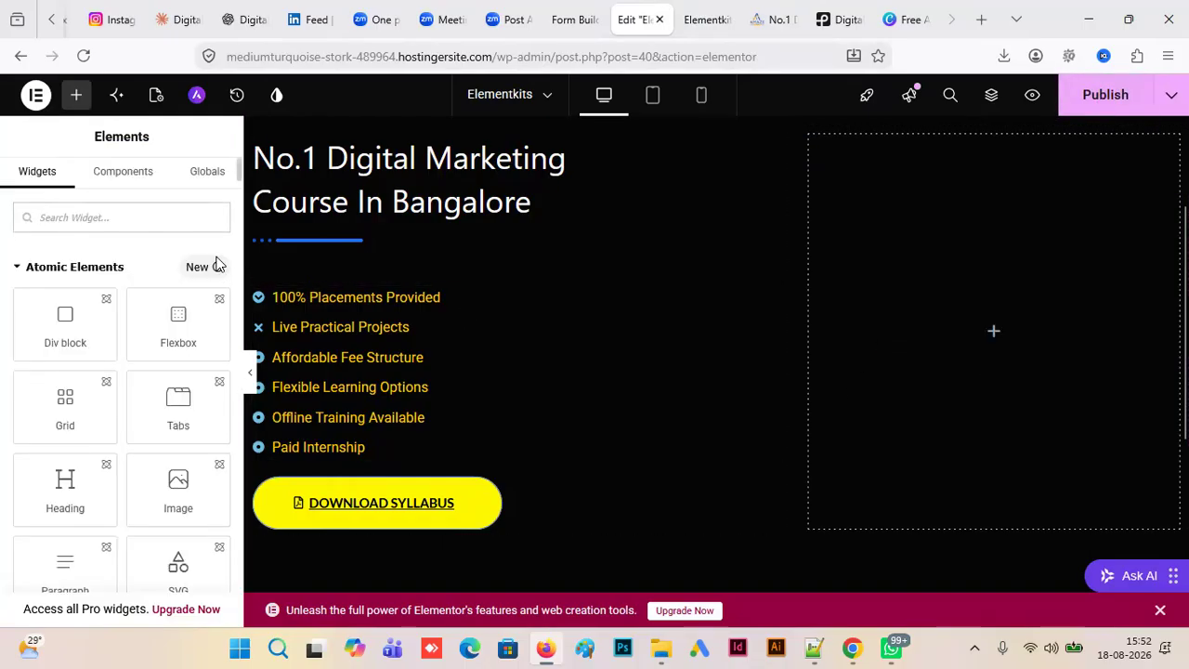
click(66, 219)
text(form)
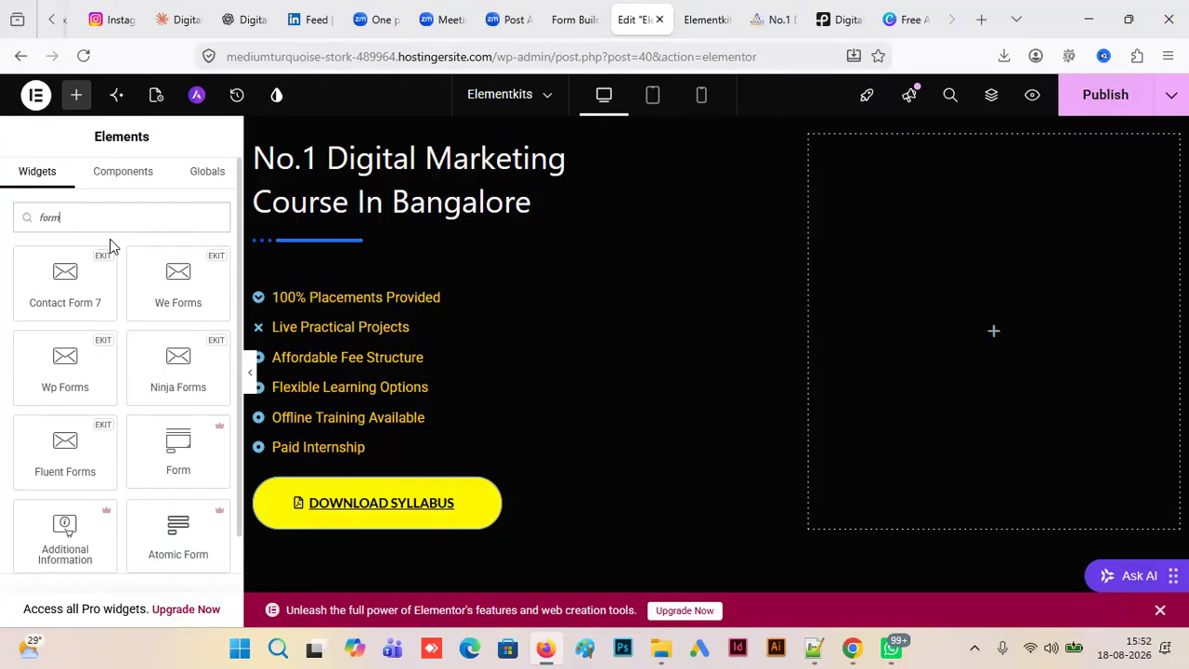
drag(163, 299, 32, 362)
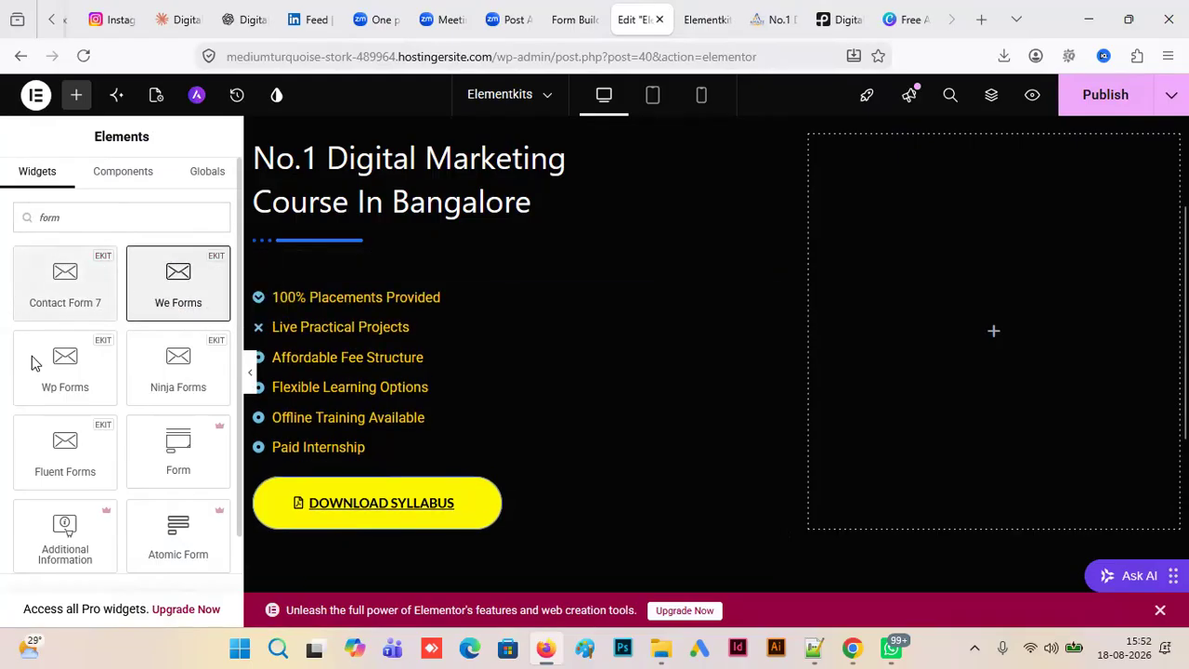
drag(182, 377, 989, 353)
- Set the new widget's form to the first Contact Me entry, apply the change and preview the page
click(212, 341)
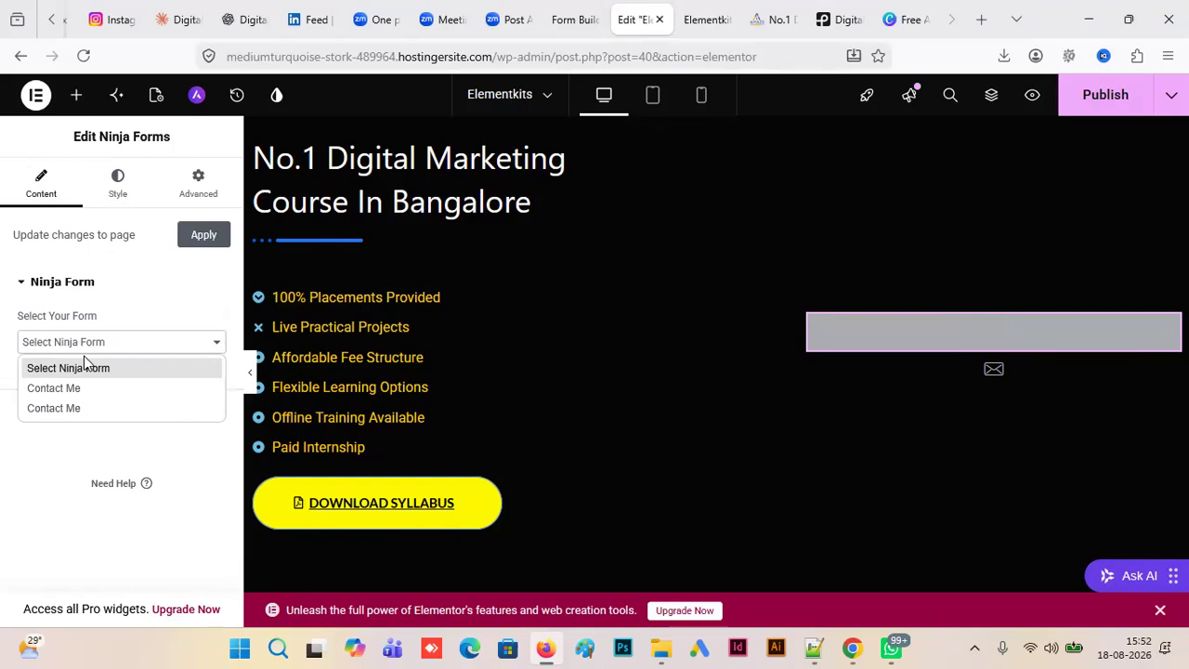
click(74, 387)
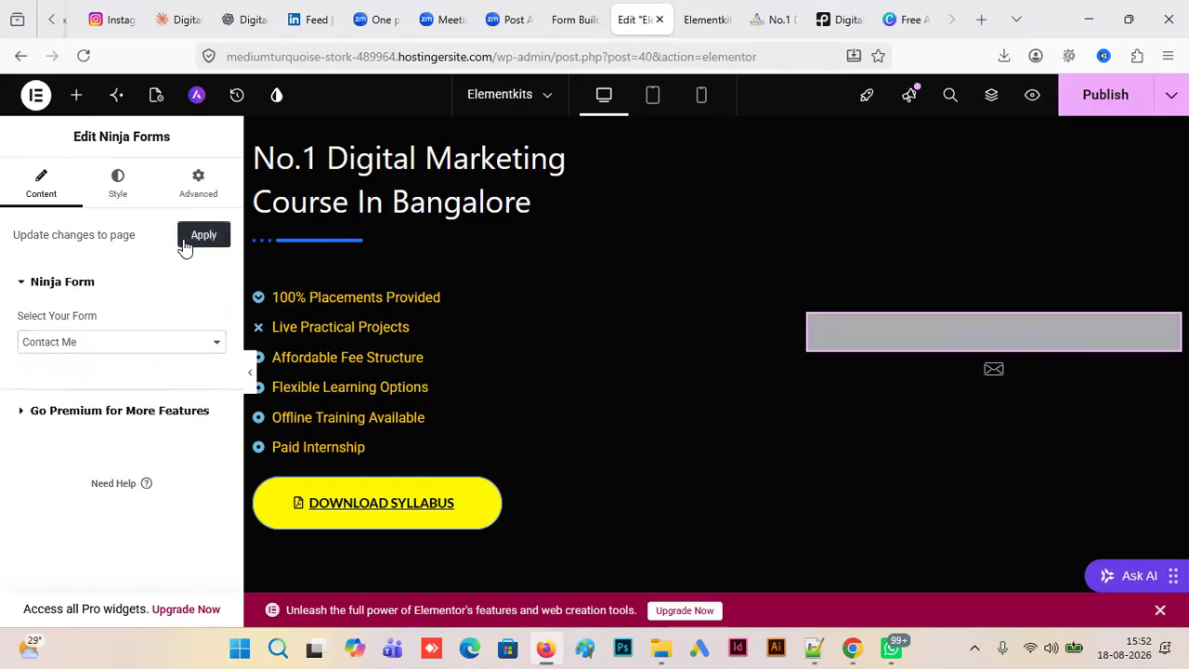
click(188, 240)
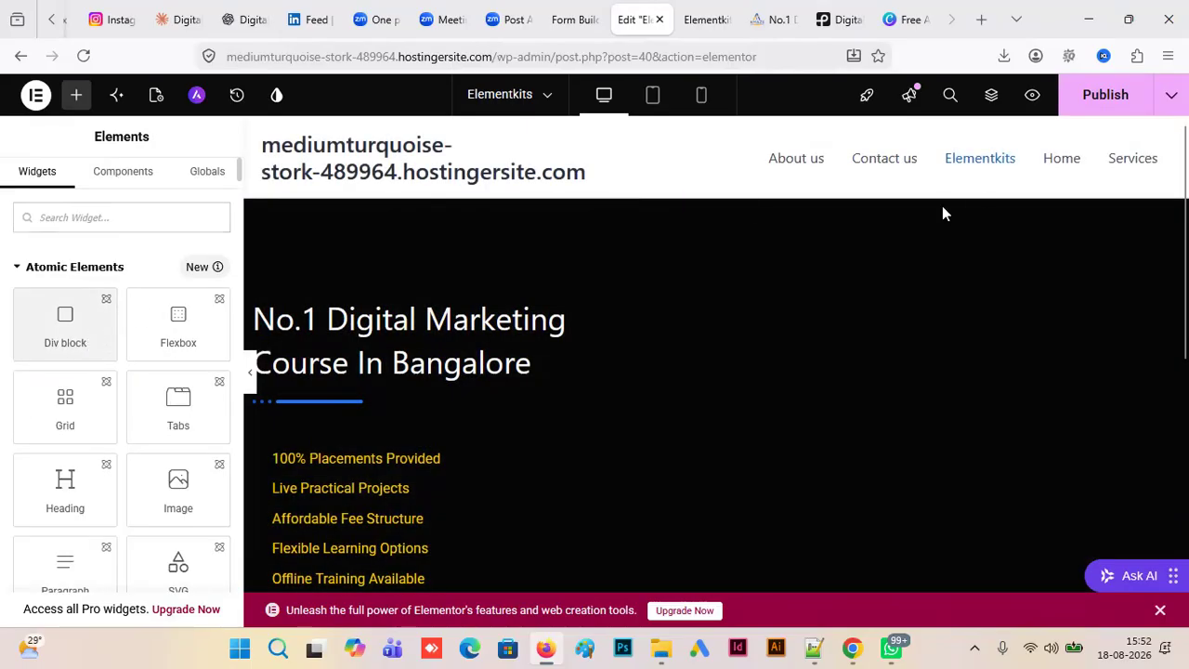
click(1031, 96)
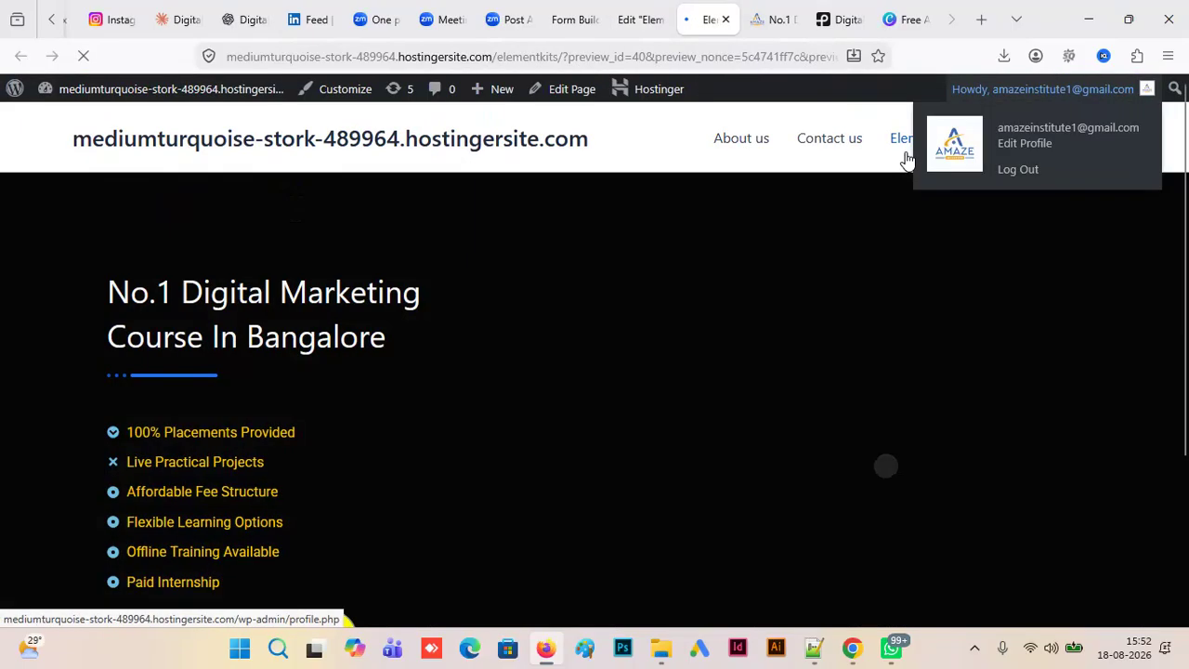
- Examine the Contact Me form on the previewed page and compare it with the reference course page's demo form
scroll(594, 372, down, 1)
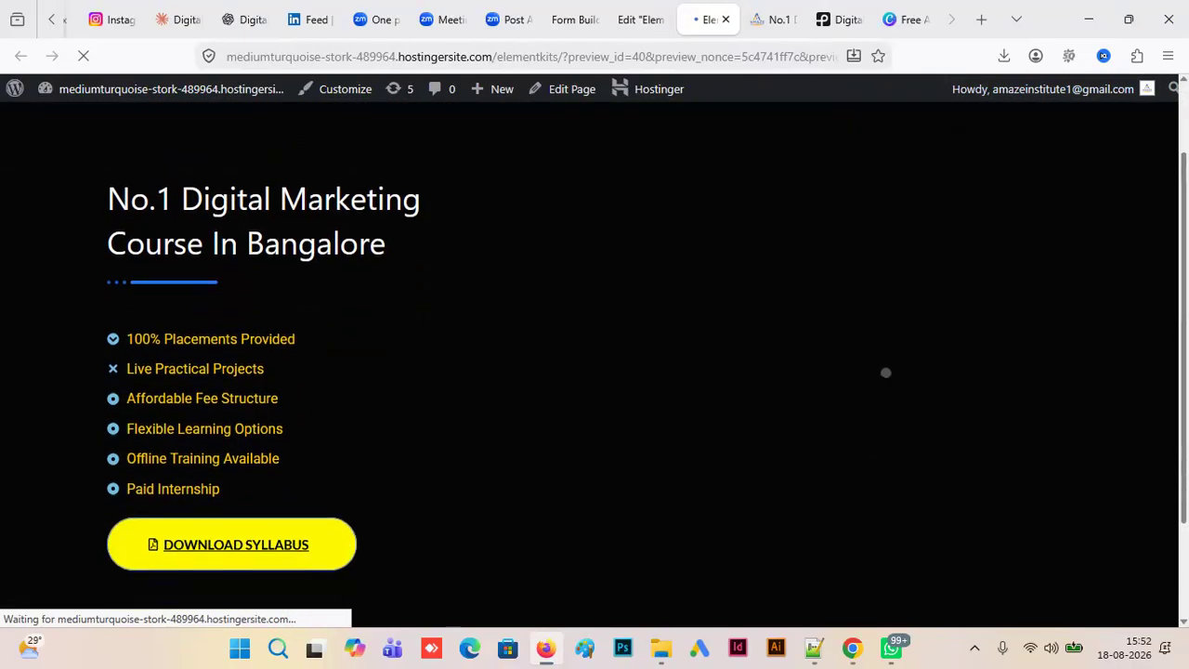
scroll(595, 371, down, 2)
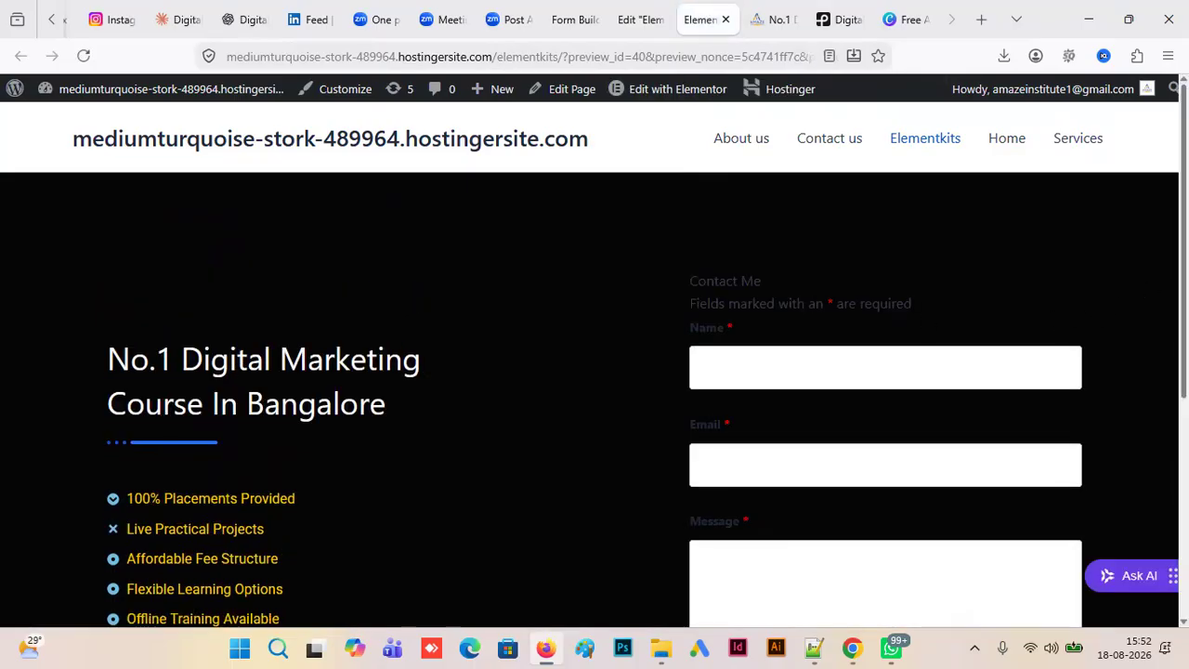
scroll(594, 371, down, 1)
mouse_move(1185, 288)
mouse_down()
mouse_move(1185, 371)
mouse_move(1185, 282)
mouse_up()
click(776, 19)
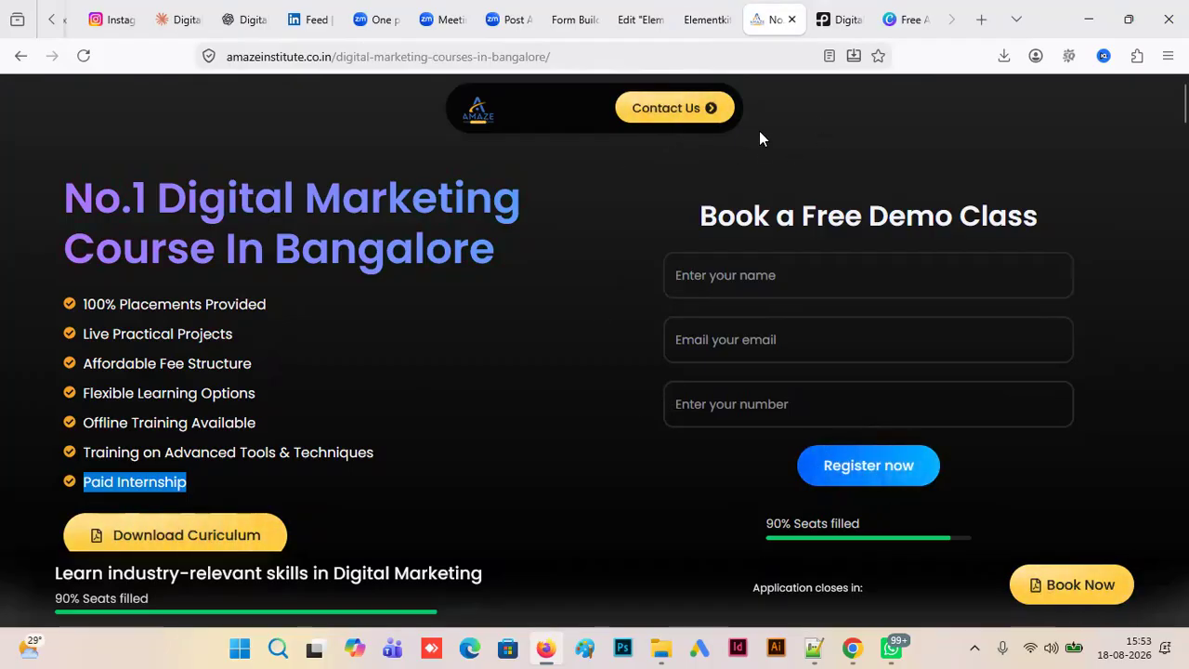
click(698, 23)
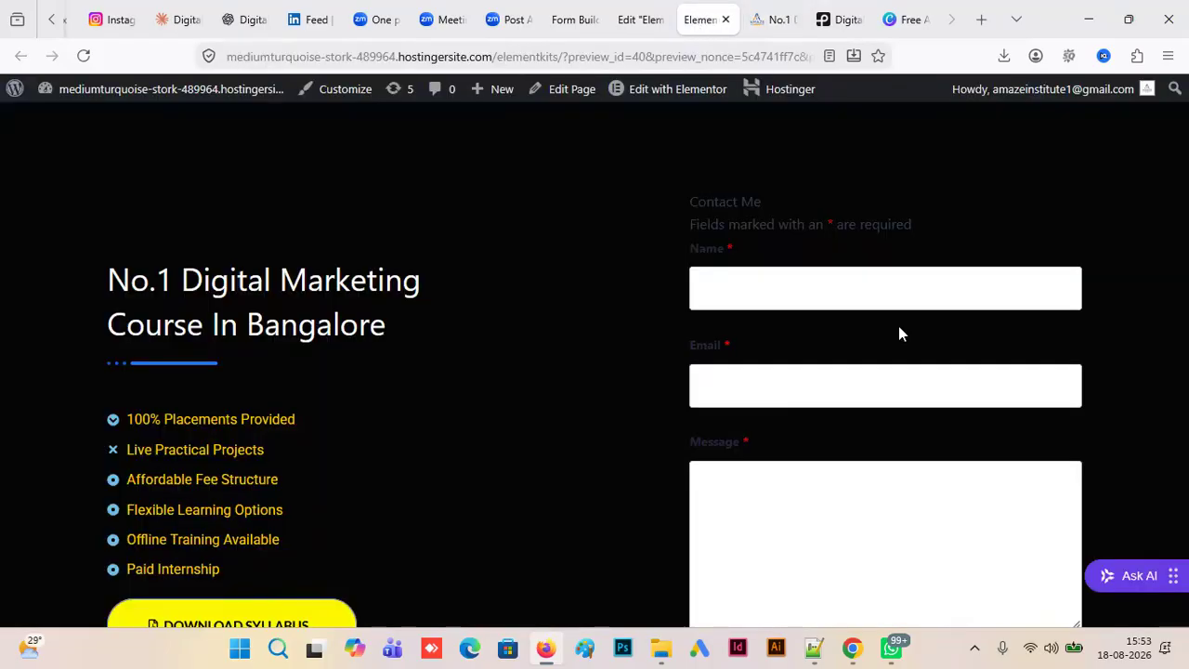
scroll(595, 372, down, 2)
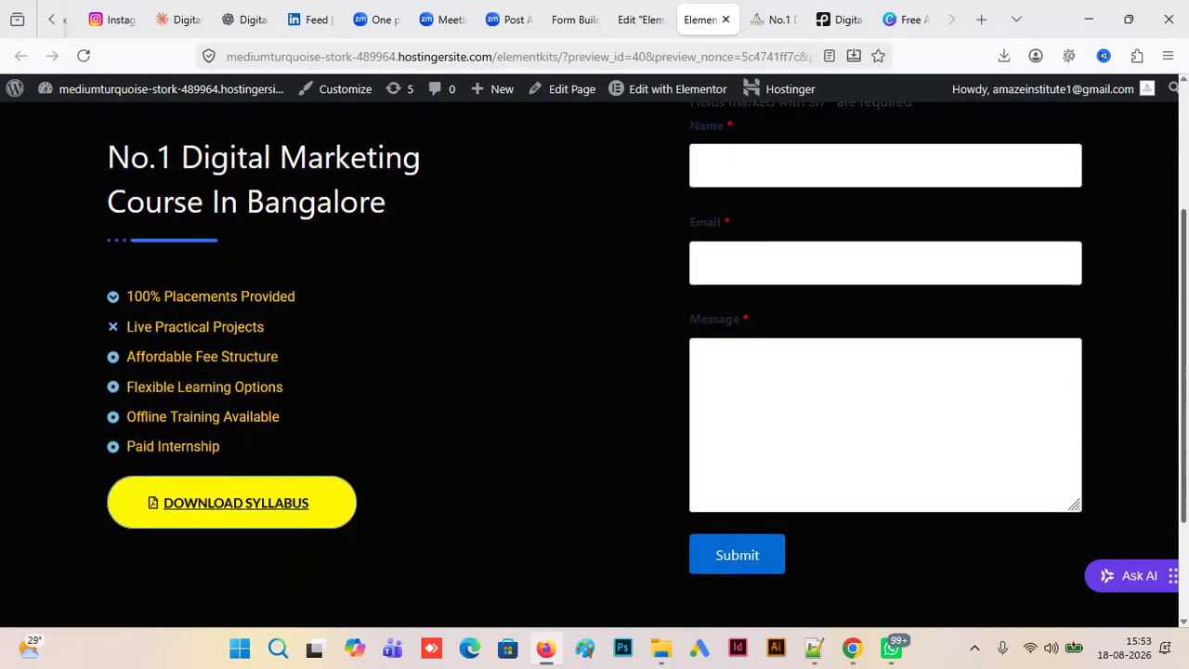
scroll(594, 371, down, 2)
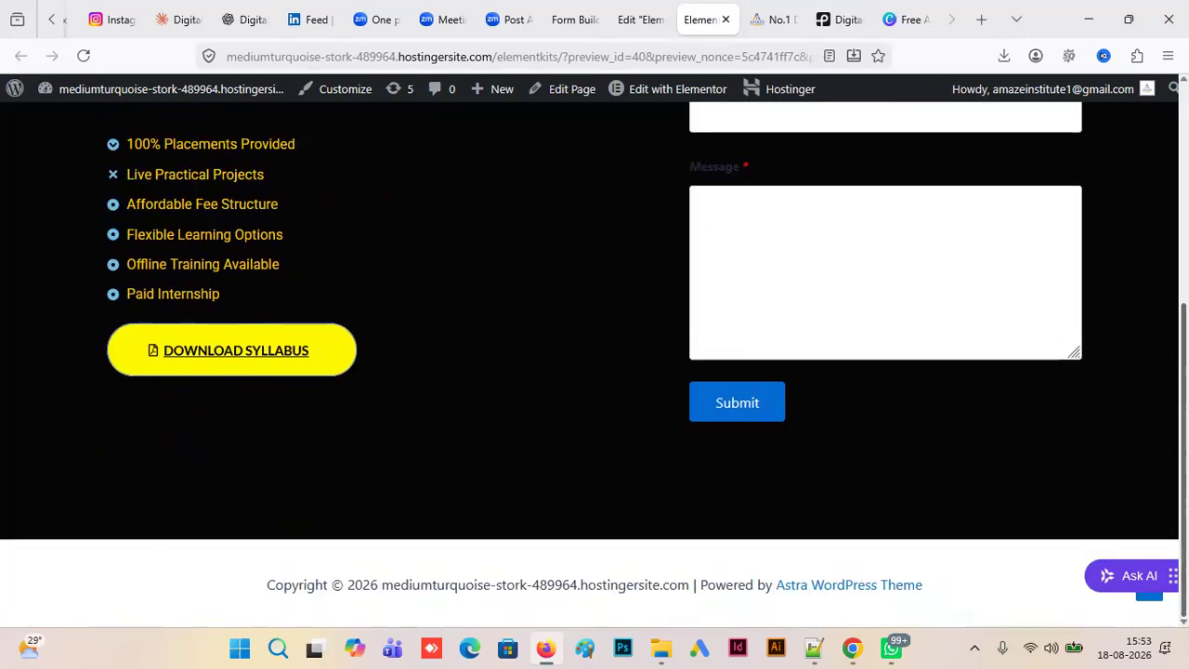
scroll(736, 281, up, 5)
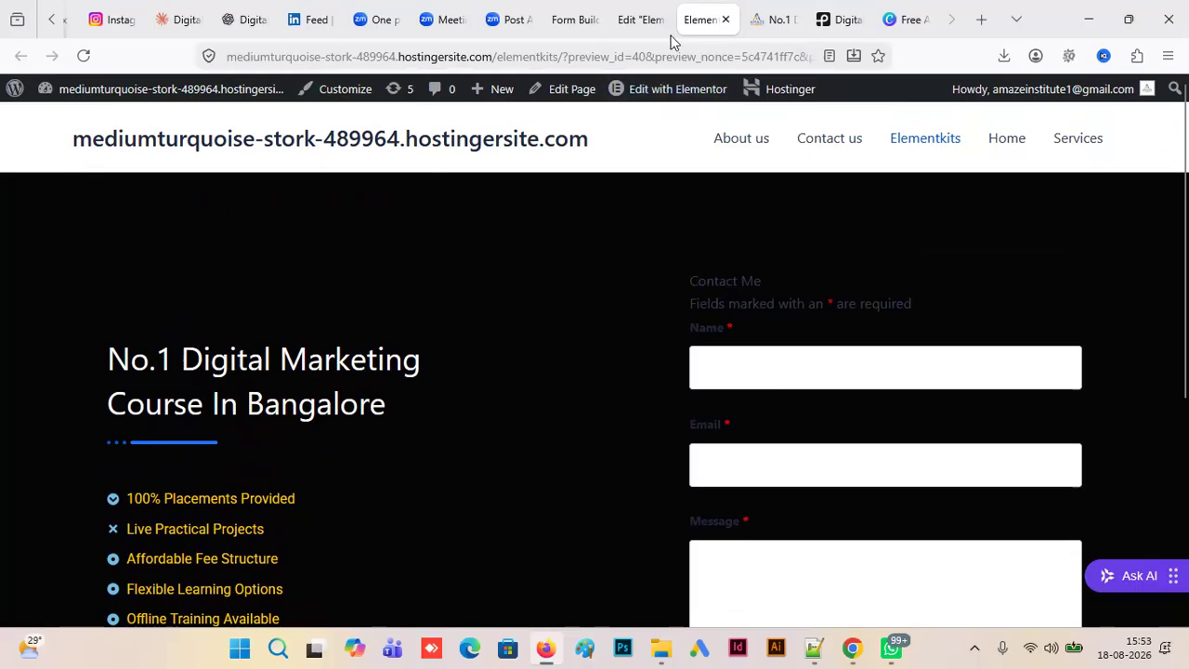
- Compare the section in the Elementor editor with the preview, and review the form's Name, Email and Message fields
click(648, 22)
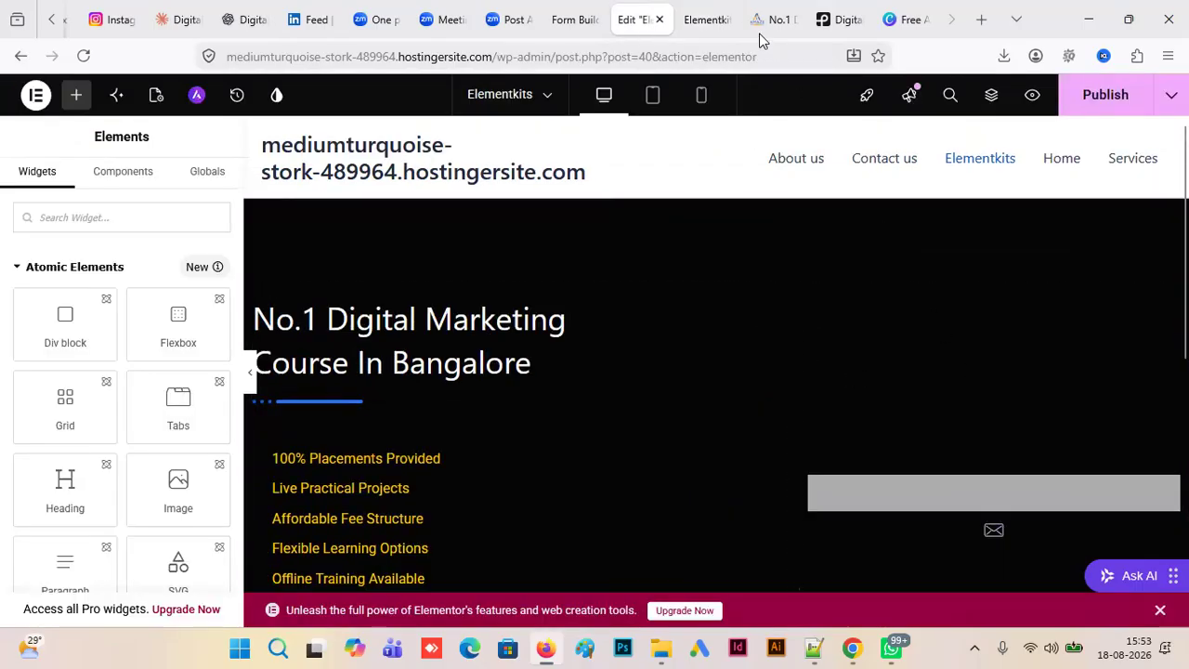
click(717, 23)
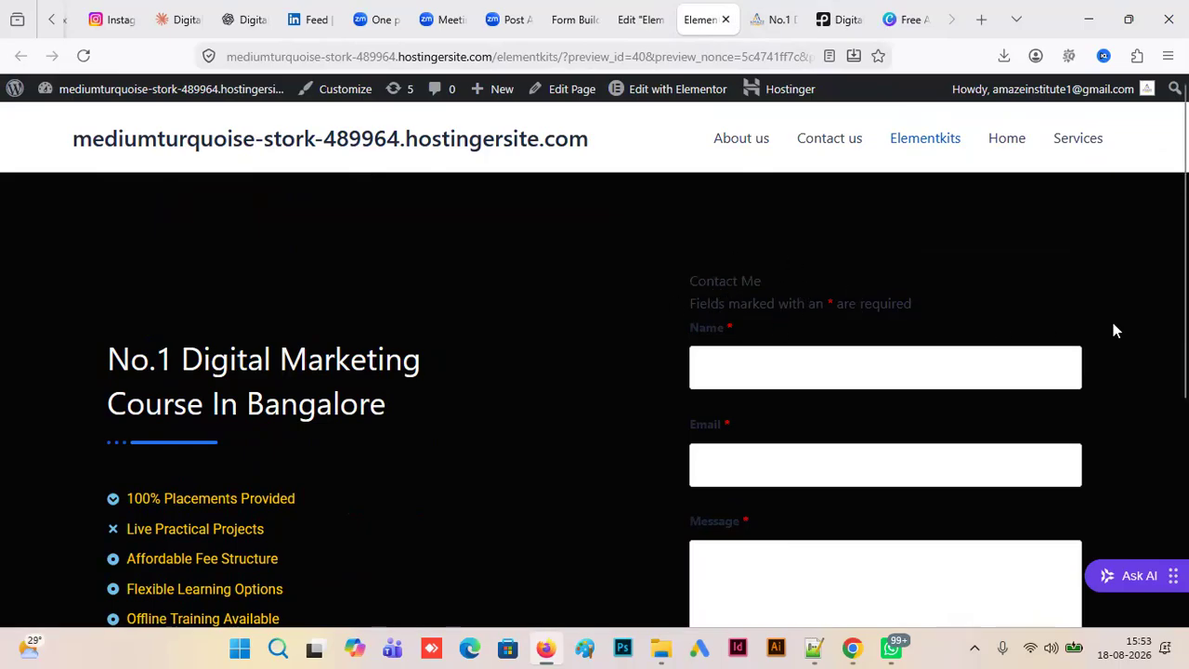
scroll(1113, 331, down, 1)
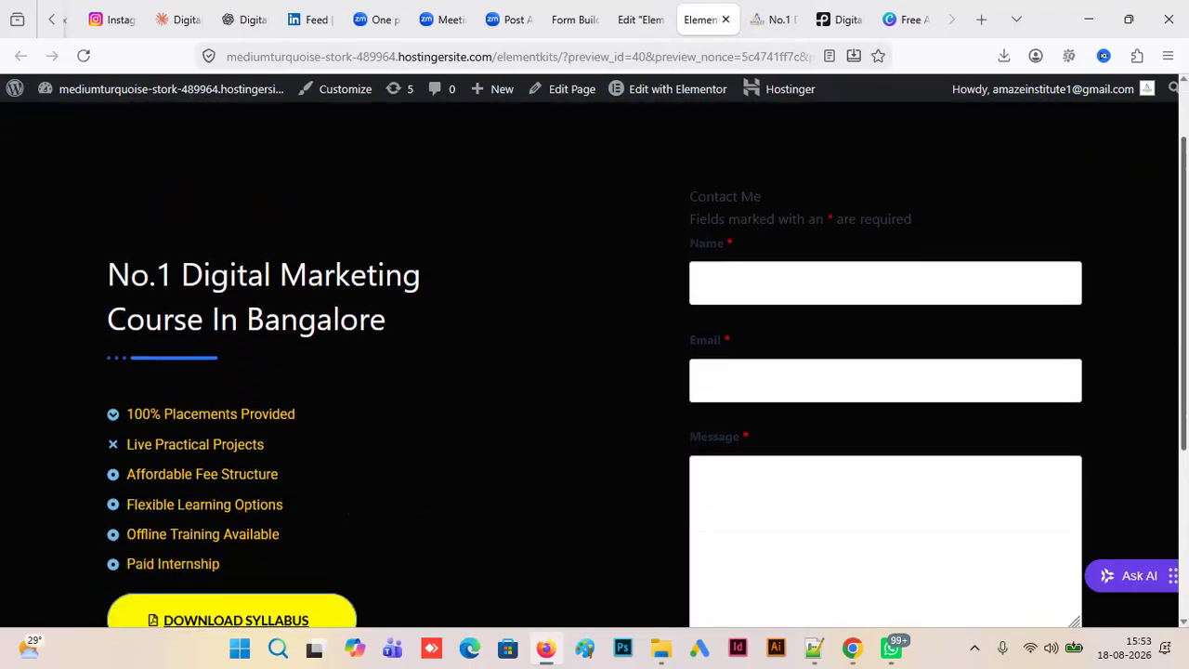
scroll(646, 383, down, 1)
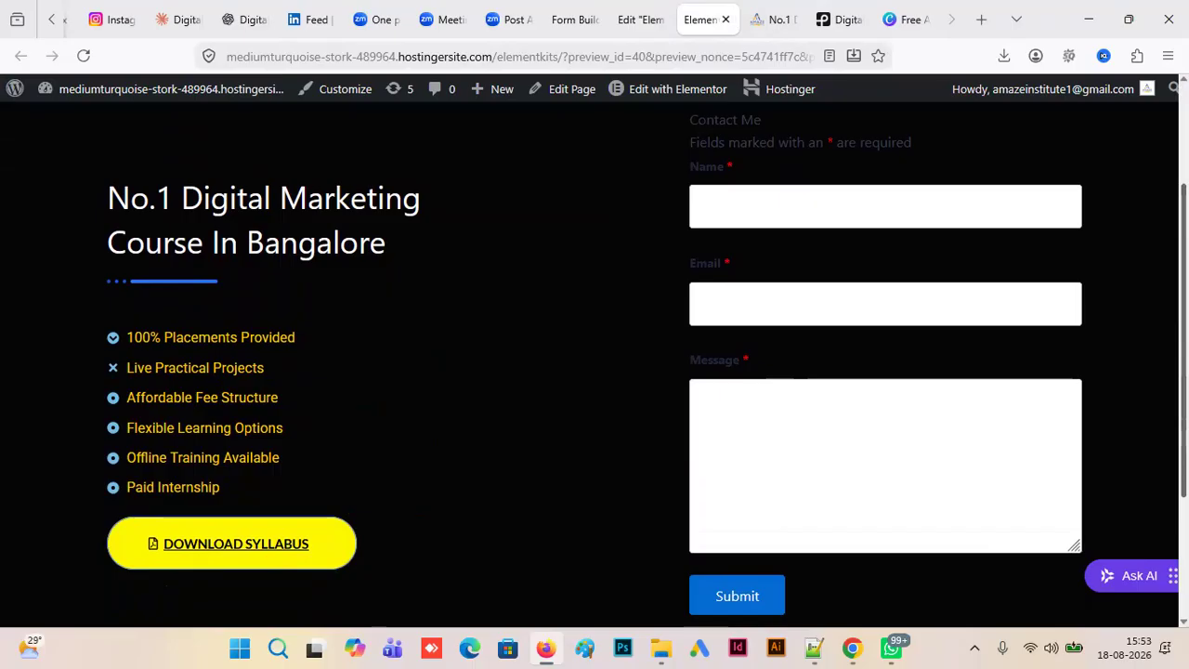
scroll(647, 371, up, 1)
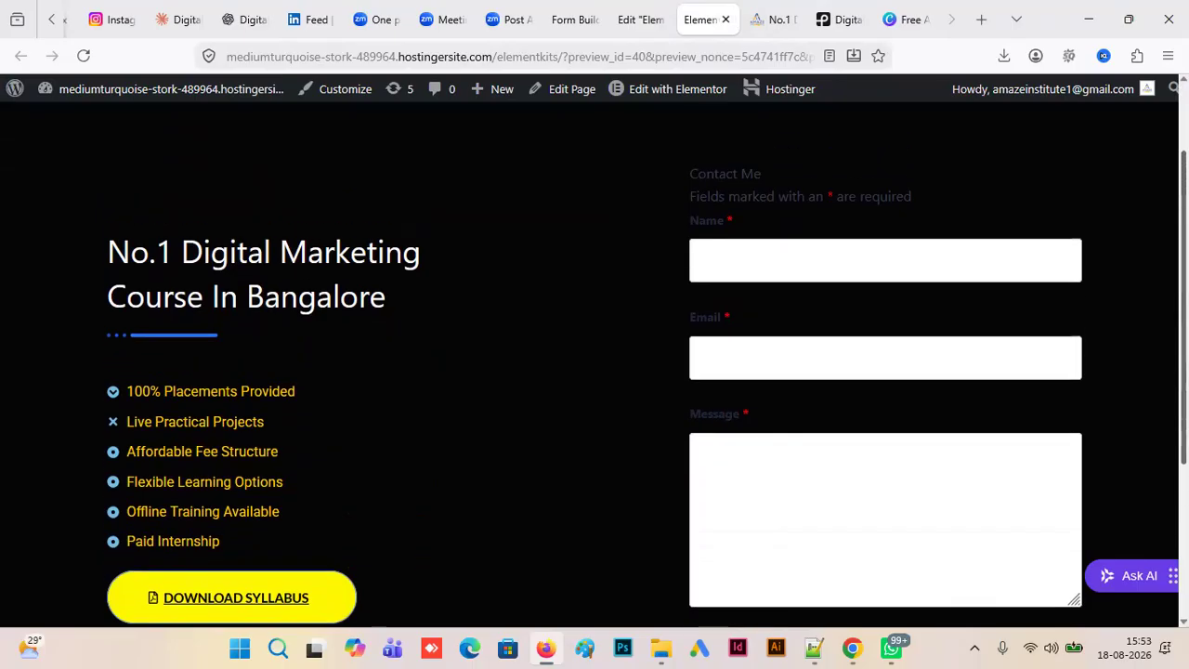
scroll(744, 384, down, 1)
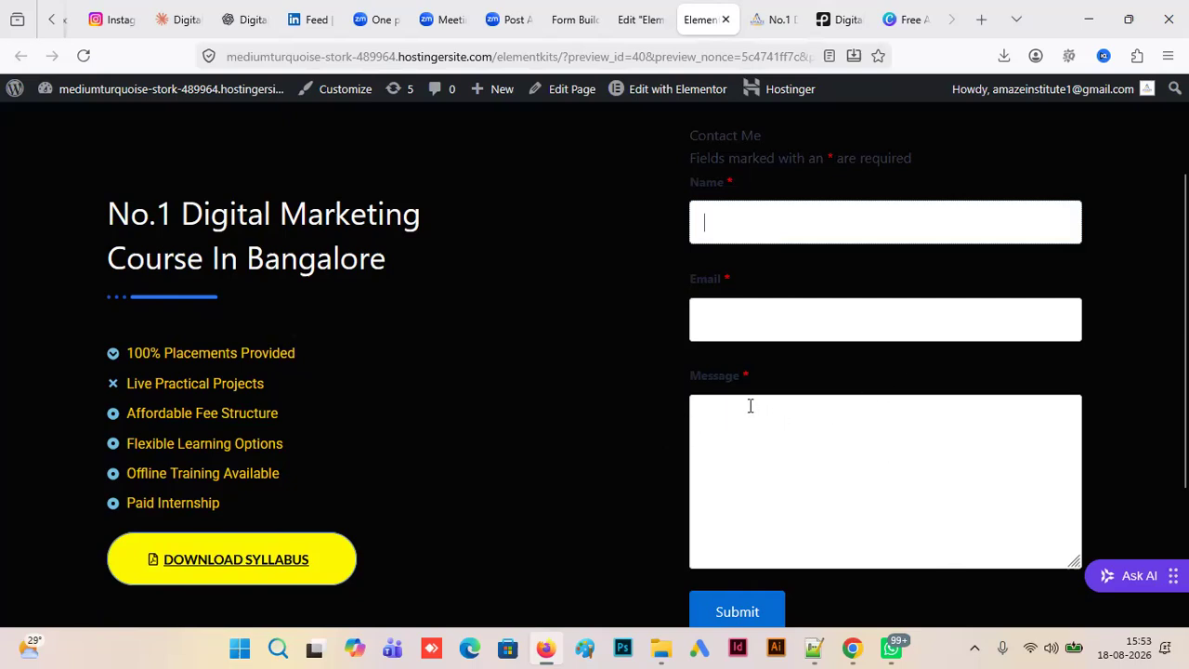
text(prakash)
key(Tab)
text(q)
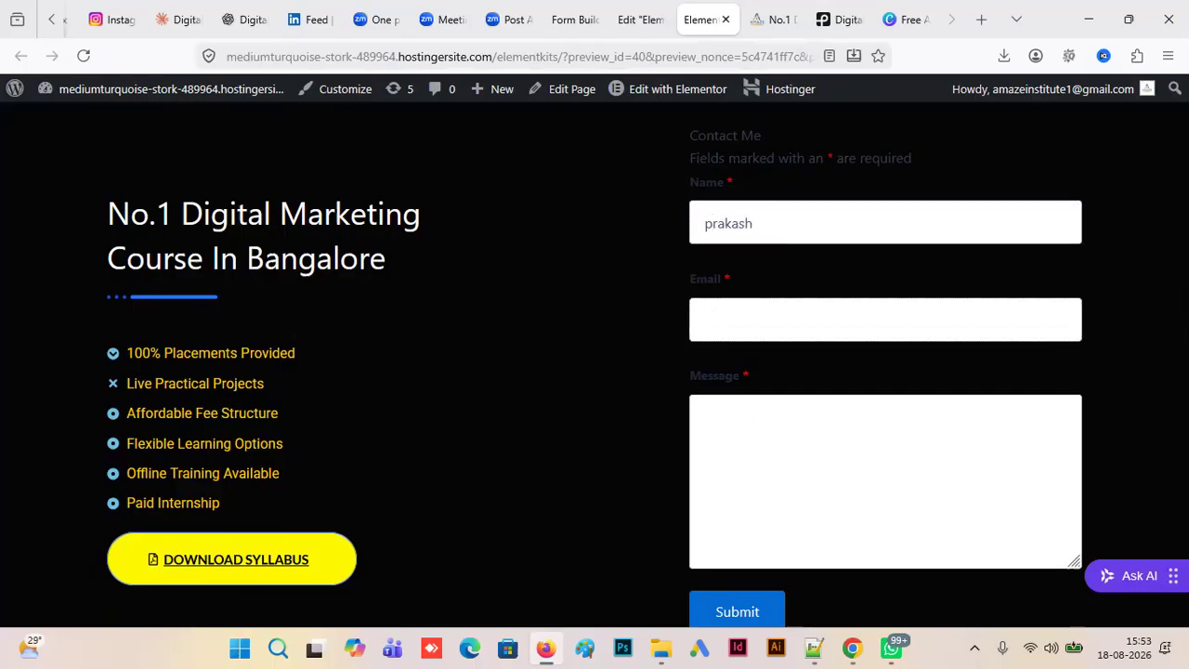
text(.)
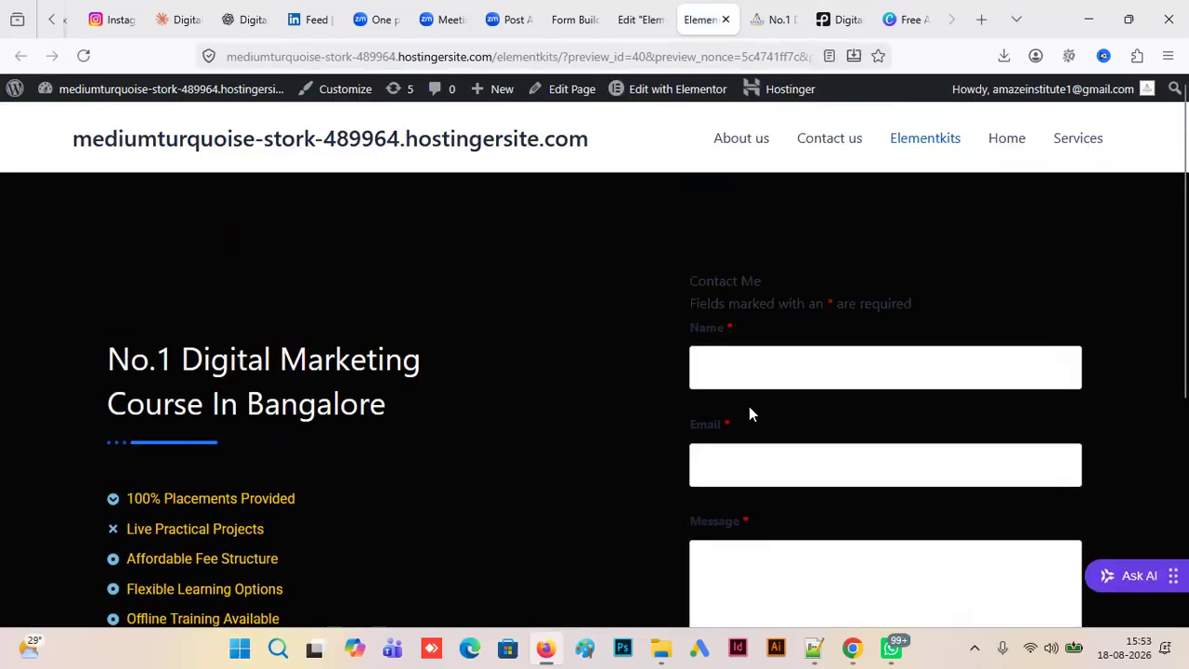
- Fill in the contact form's Name field with the person's name and its Email field with their e-mail address
click(733, 353)
text(prakash)
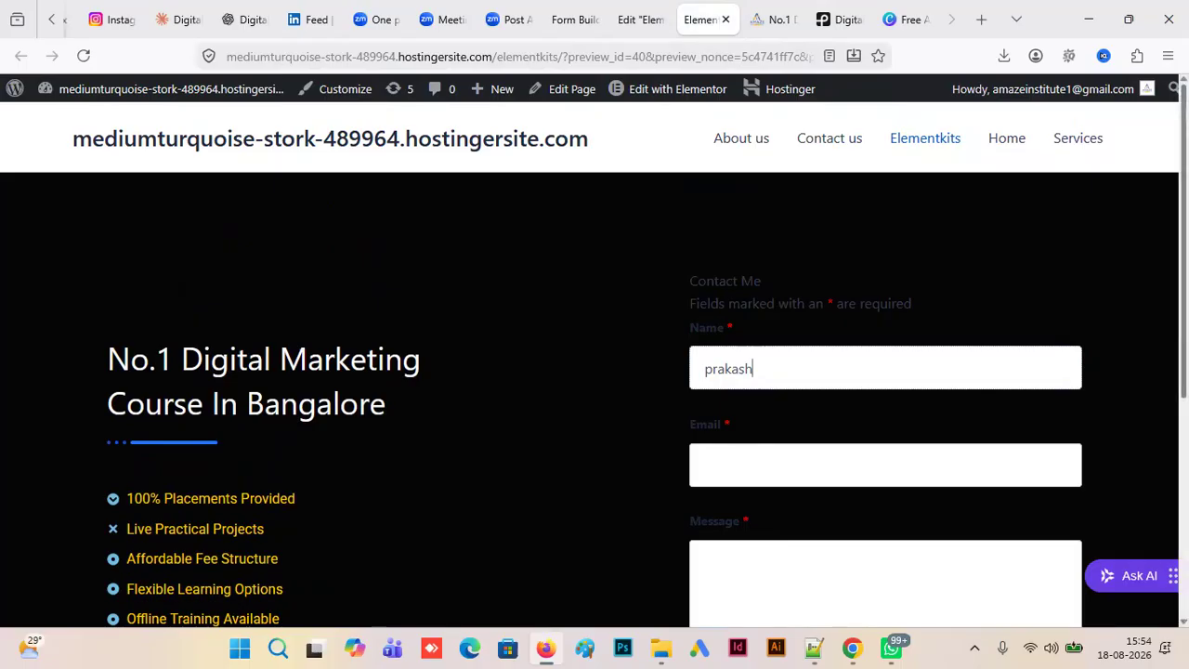
scroll(673, 380, down, 1)
click(729, 348)
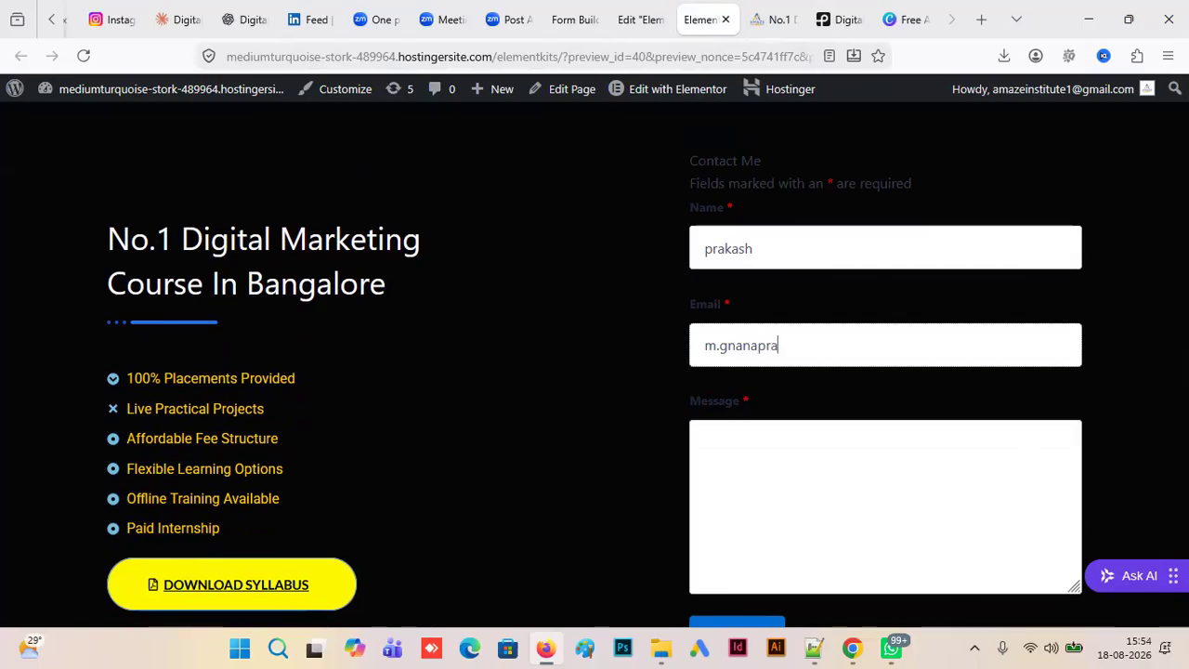
- Enter the contact's phone number as the message and submit the form
click(724, 446)
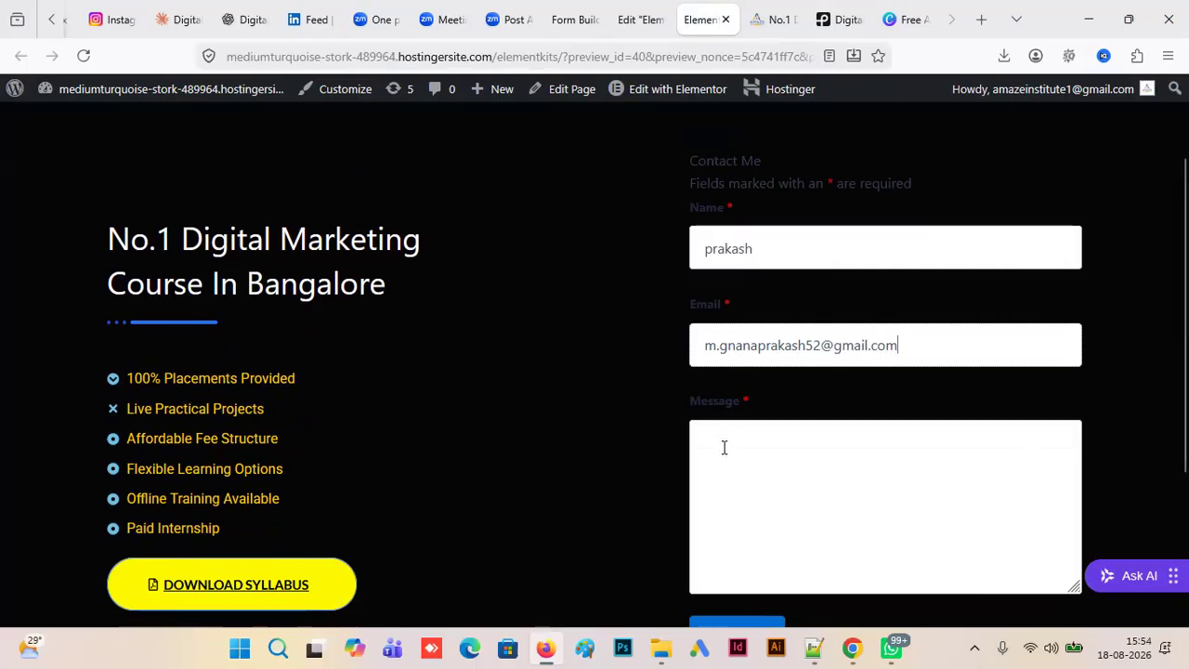
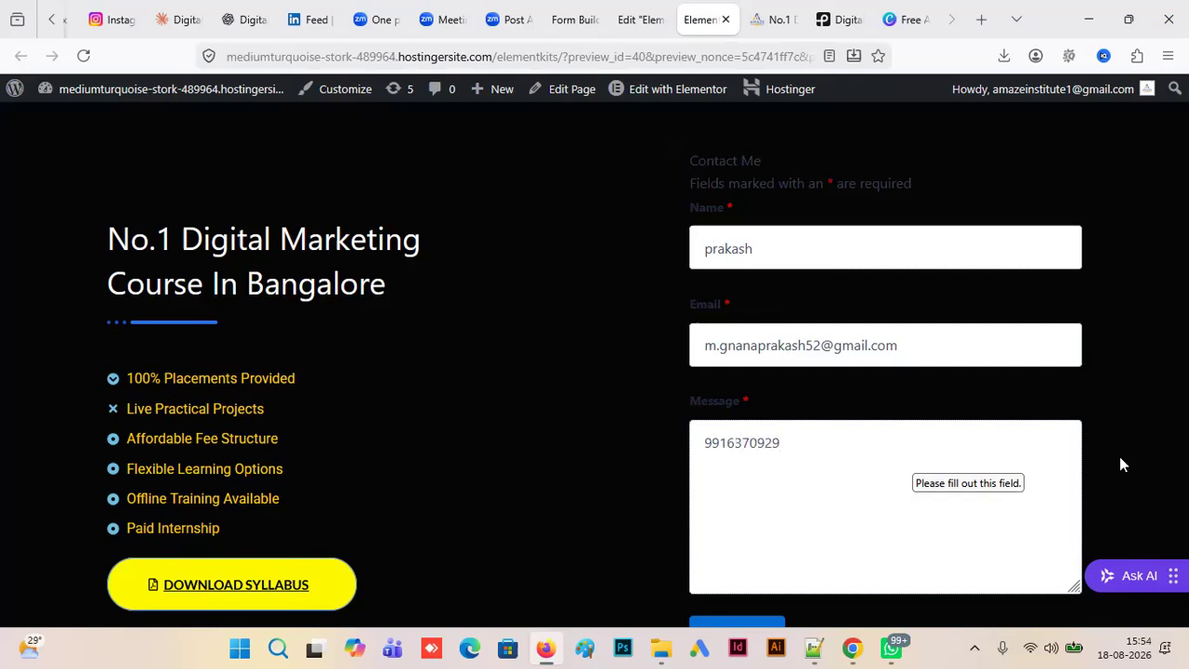
scroll(963, 452, down, 1)
click(743, 522)
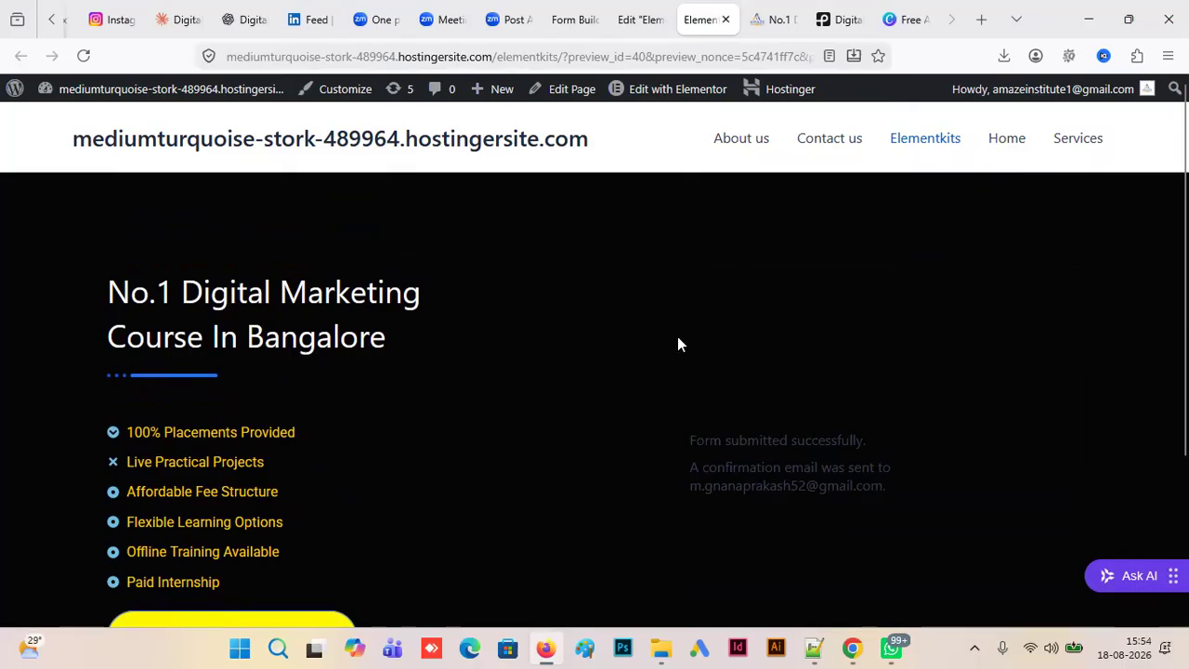
- Leave the Ninja Forms builder and view the submissions of the Contact Me form with ID 1
click(566, 20)
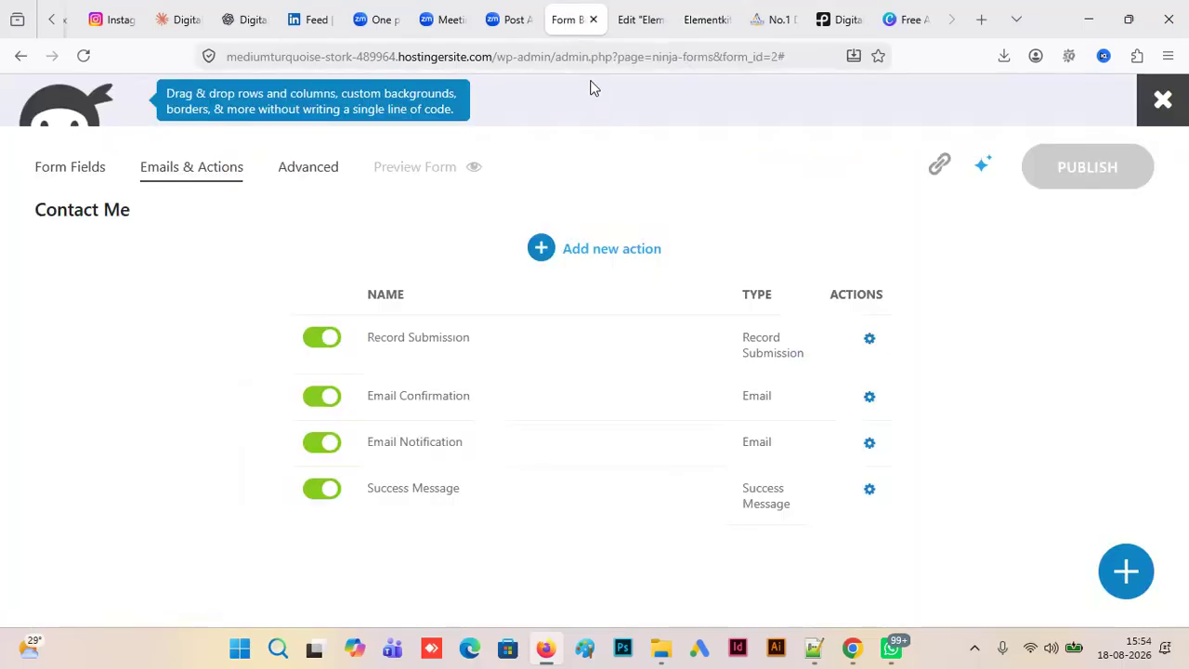
click(1163, 102)
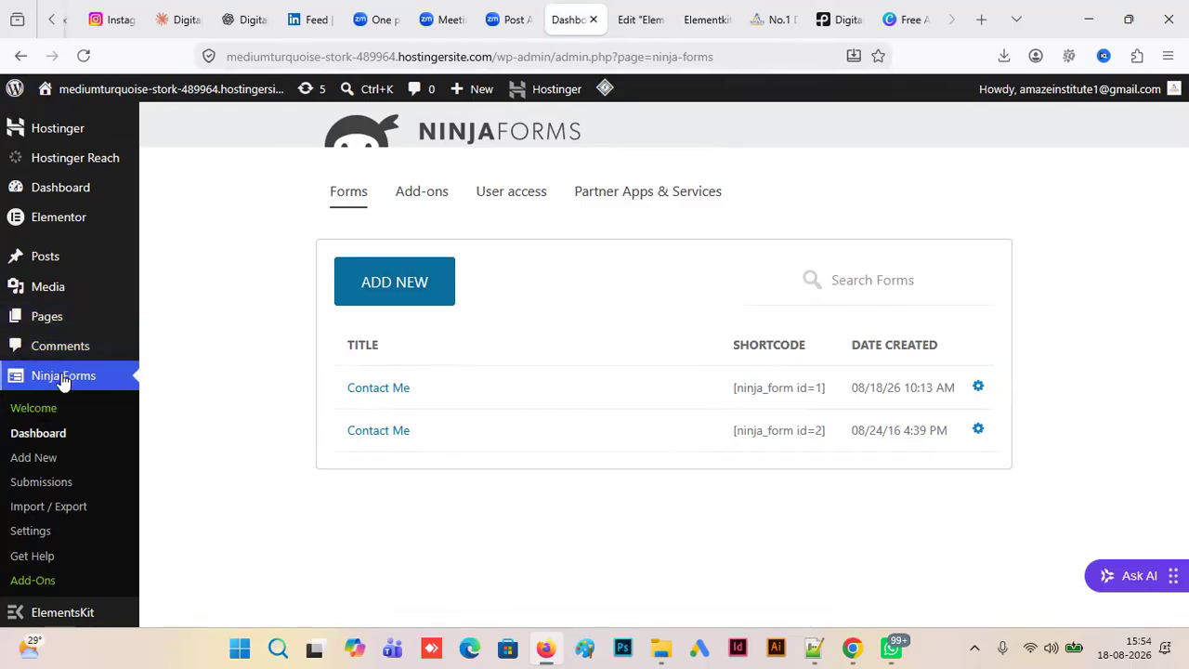
click(42, 483)
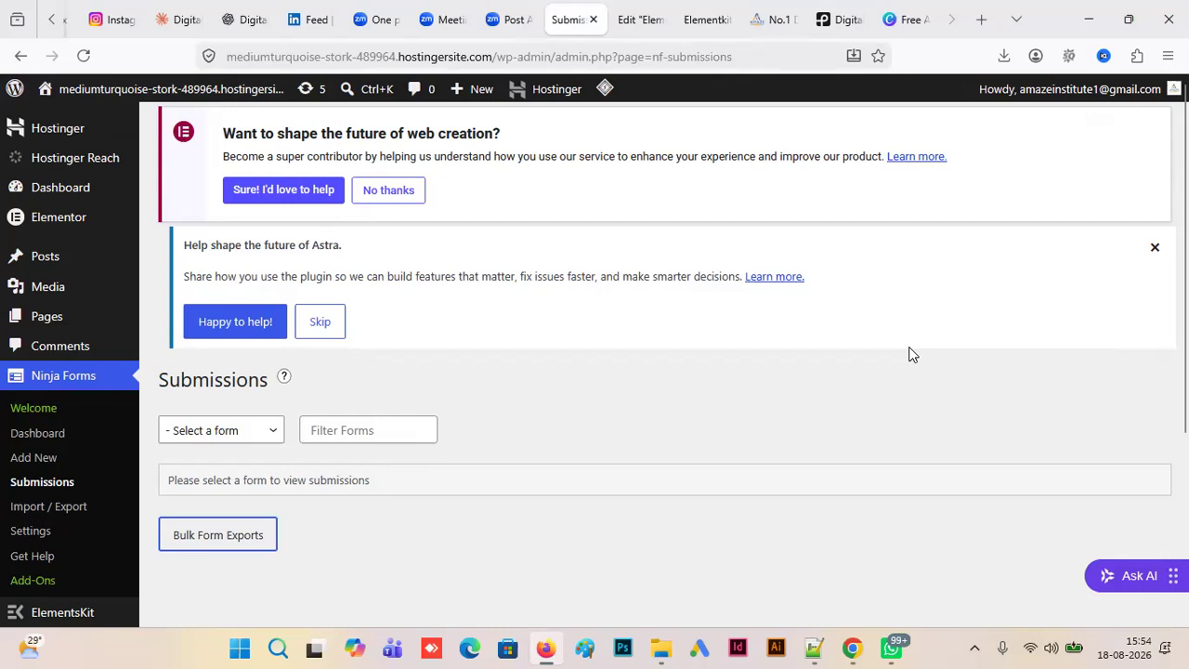
scroll(664, 364, down, 2)
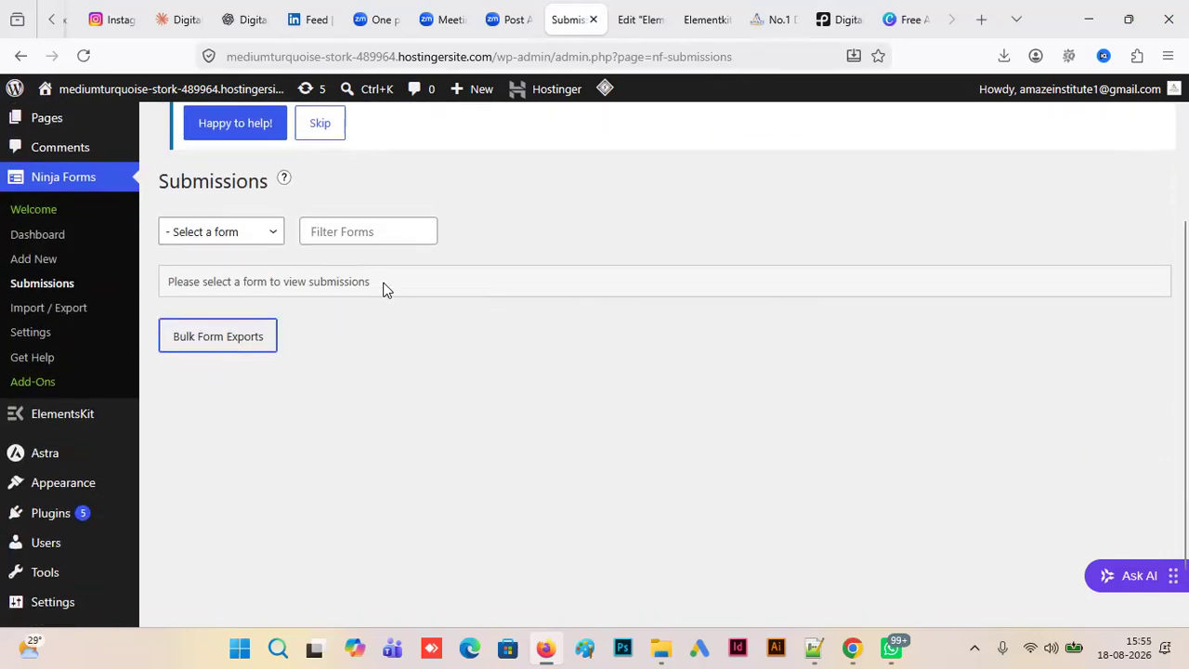
click(274, 232)
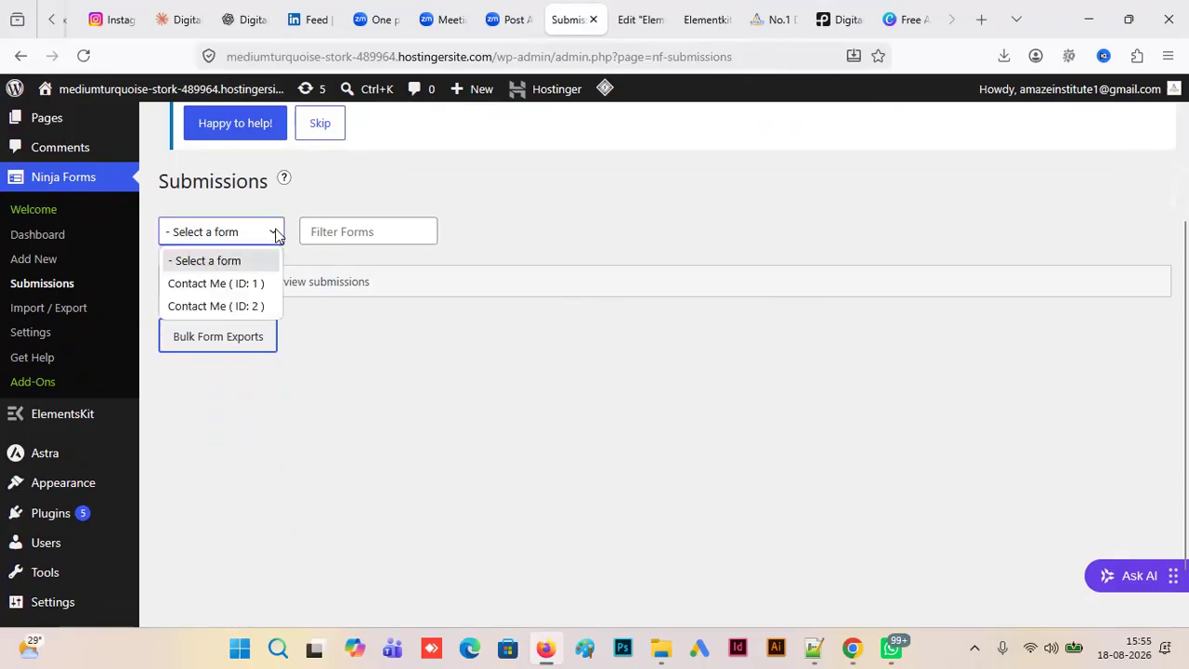
click(257, 284)
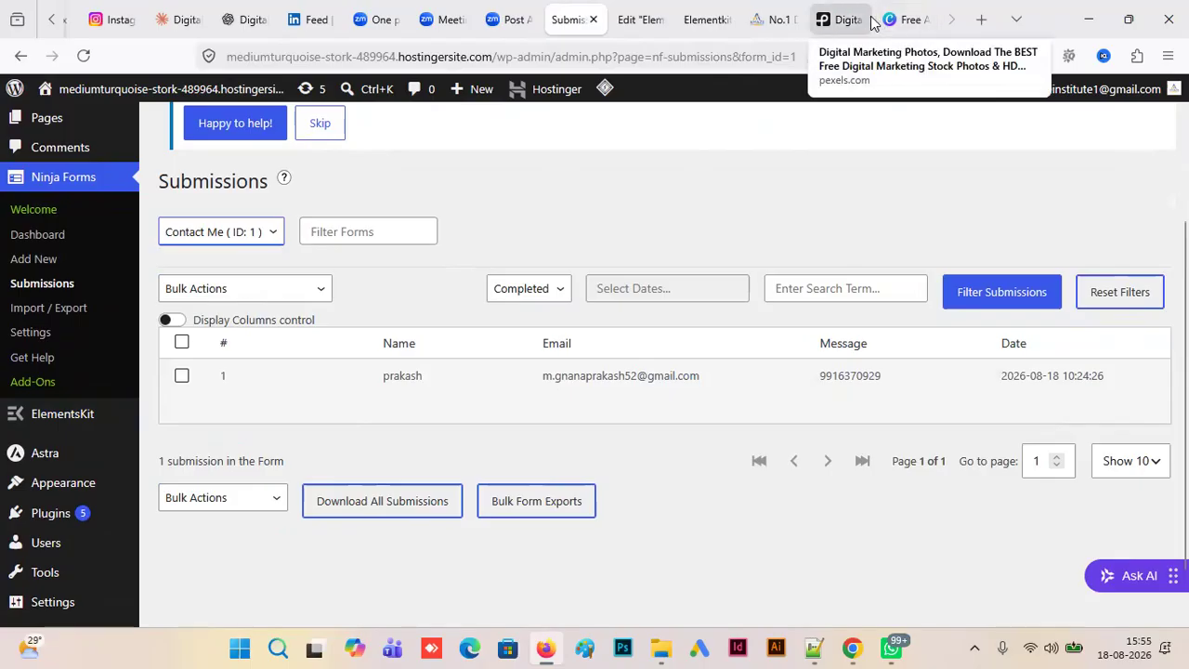
- Dismiss the thank-you dialog on the Pexels photo page and view the photo's download size options
click(841, 19)
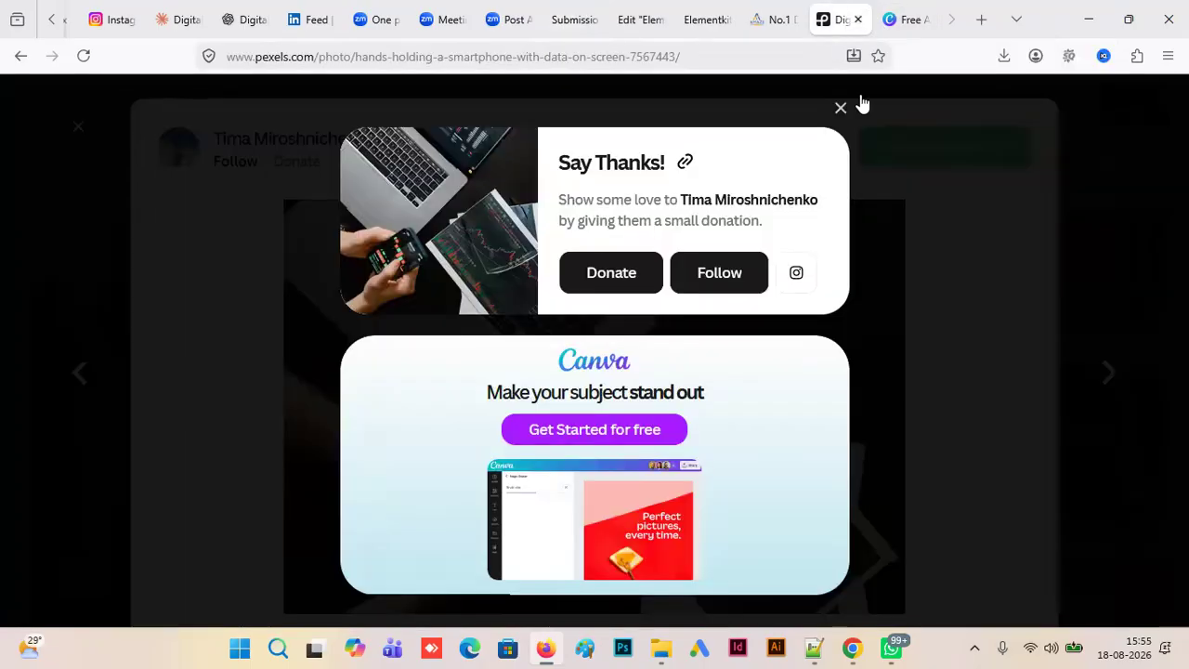
click(840, 109)
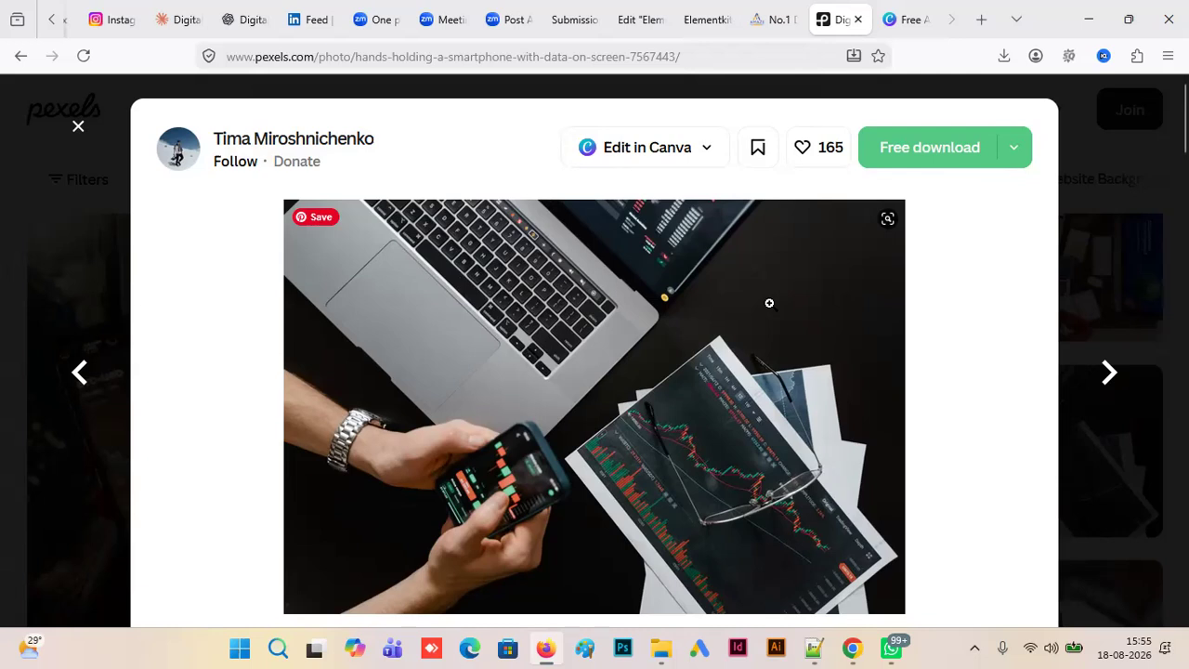
click(999, 163)
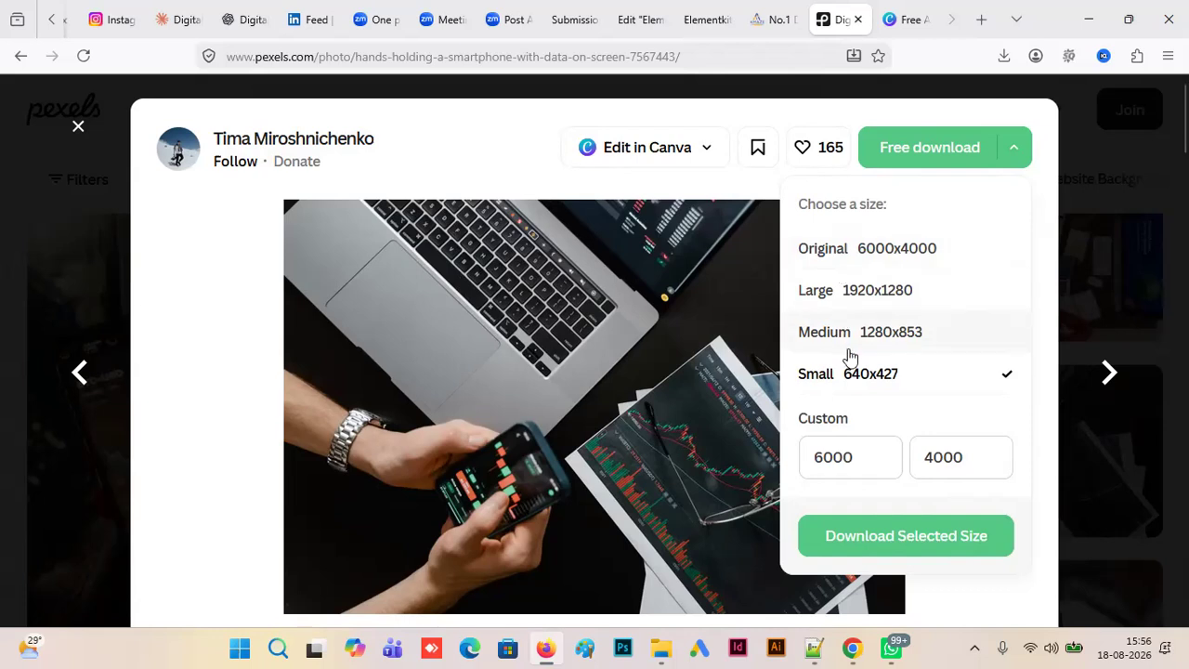
- Return to the Elementor editor and open the Sections collection of the ElementsKit template library
click(711, 25)
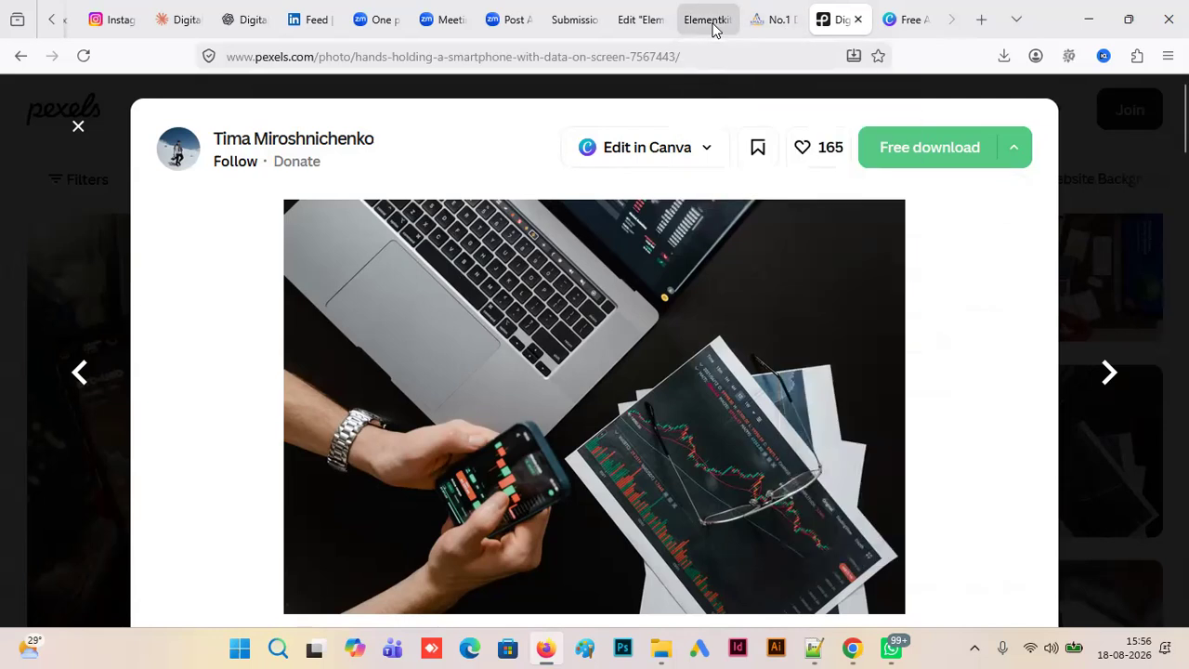
click(645, 25)
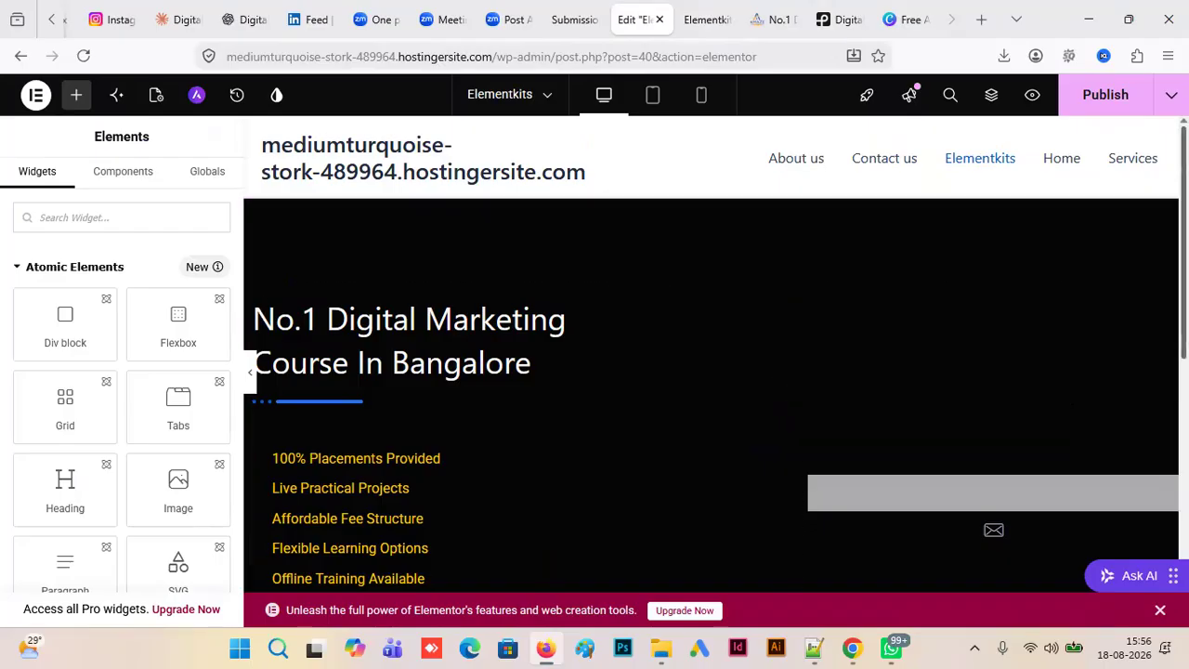
scroll(799, 446, down, 5)
click(735, 398)
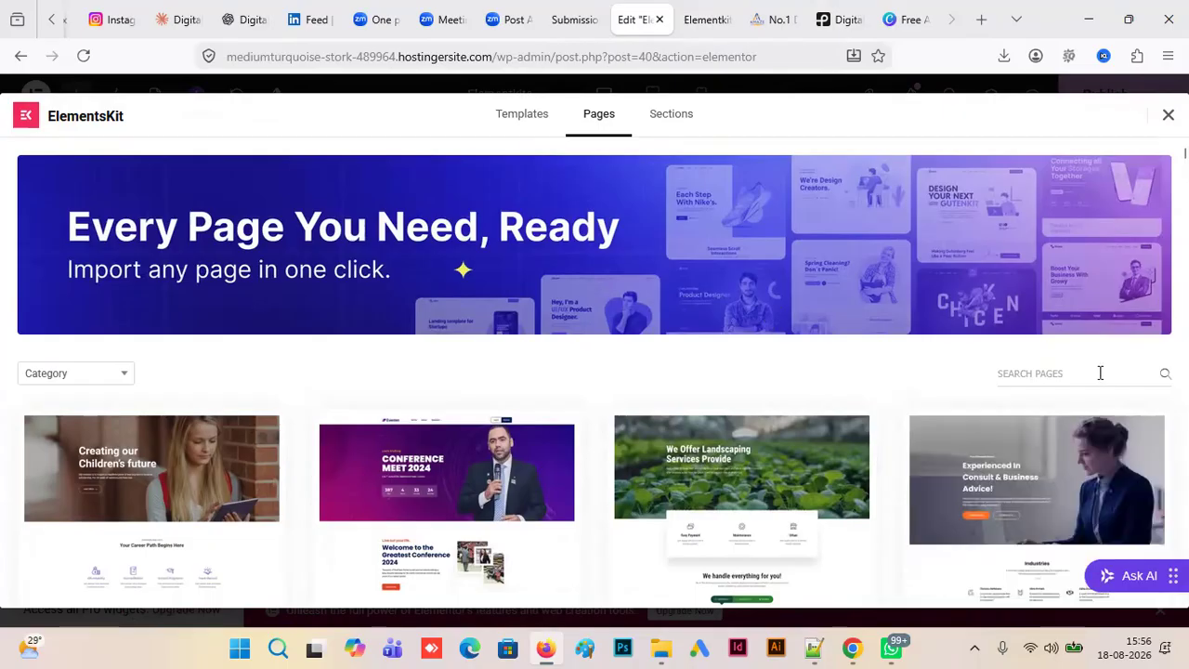
mouse_move(1183, 153)
mouse_down()
mouse_move(1183, 164)
mouse_move(1183, 152)
mouse_up()
click(655, 117)
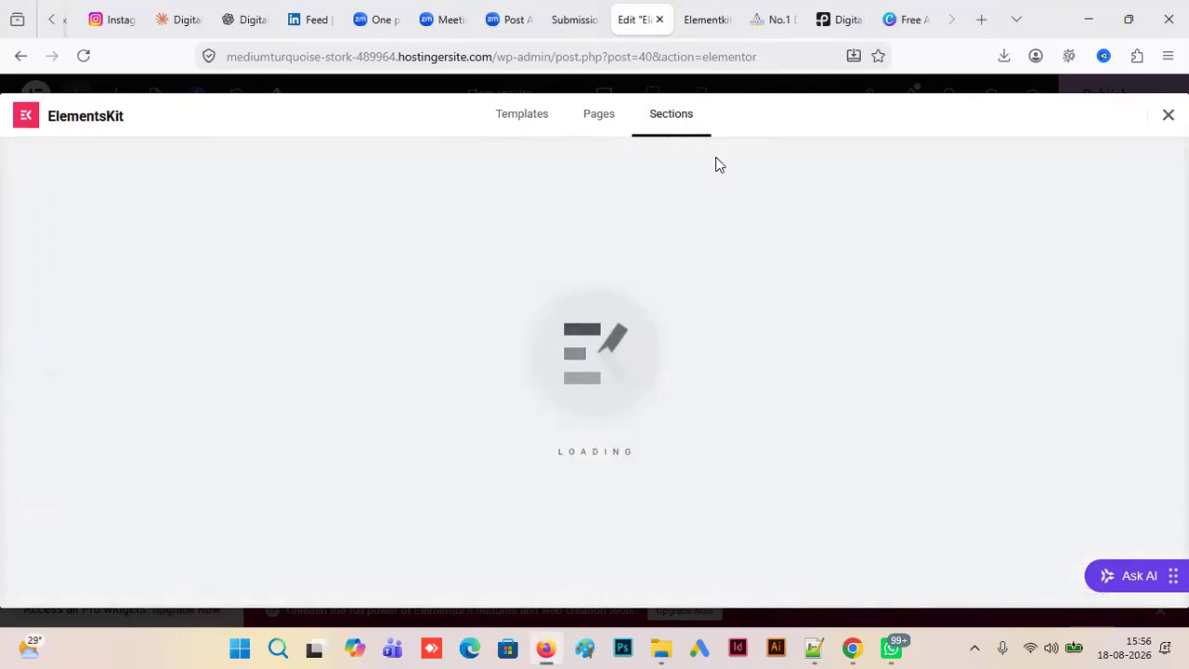
- Look over the placement cards below the reference course page's hero, then return to the Elementkits preview
click(782, 20)
scroll(594, 335, down, 5)
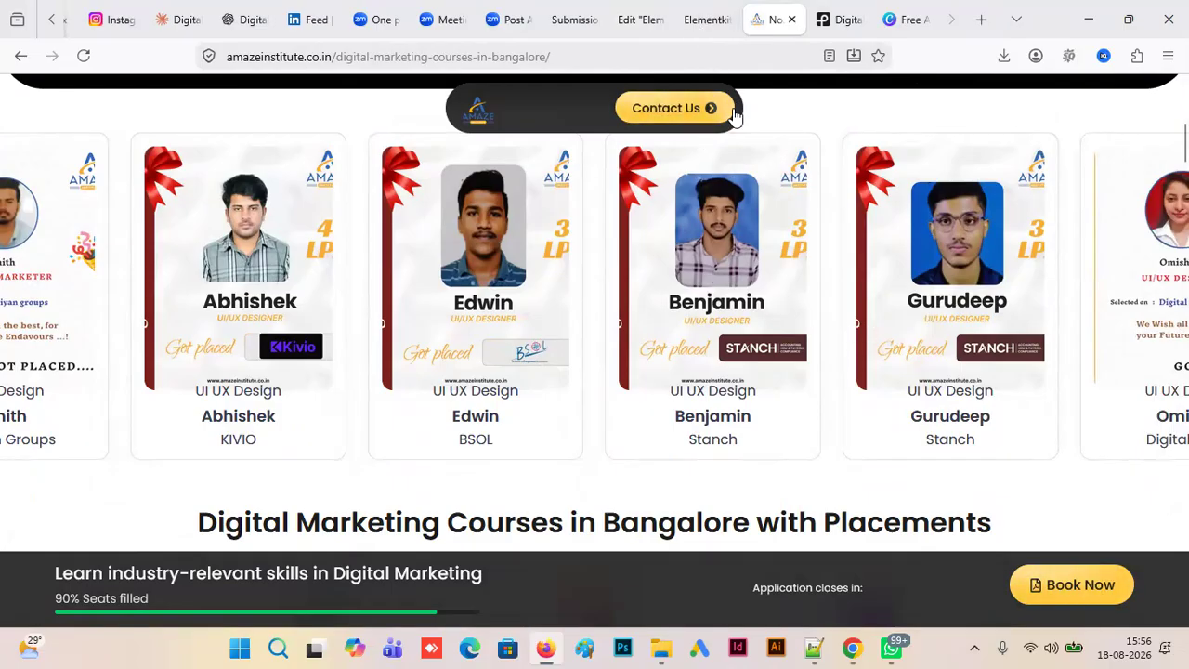
click(706, 20)
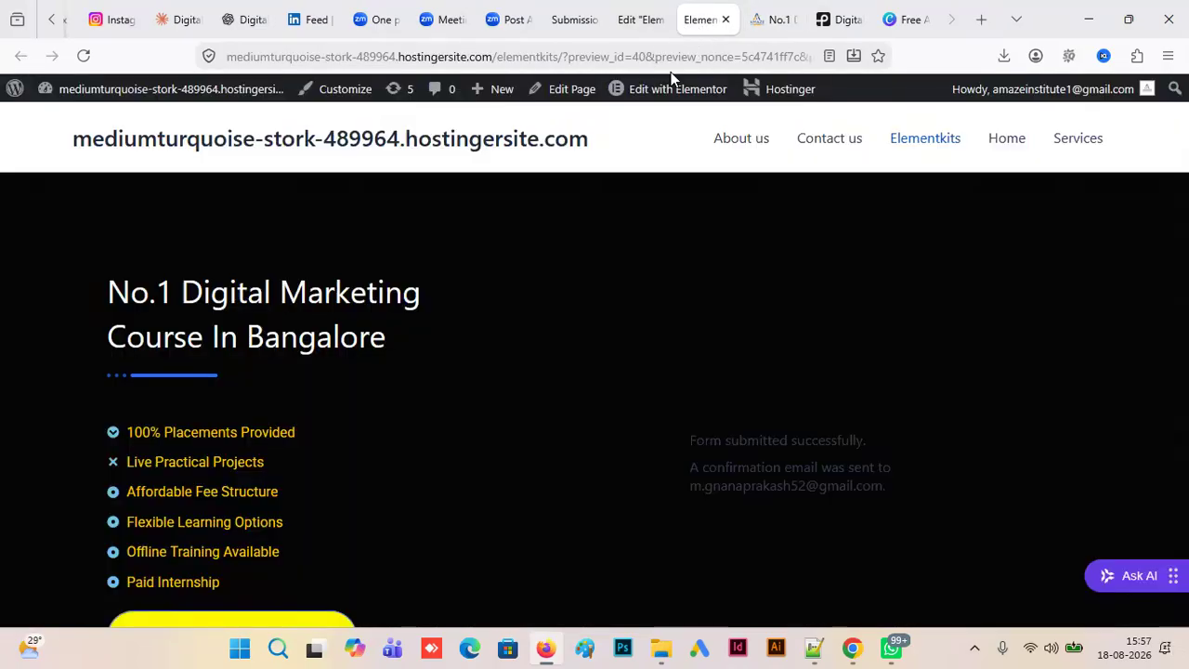
- Return to the Elementor editor, preview the Mega Menu – Womens Fashion section and try to insert it
click(650, 21)
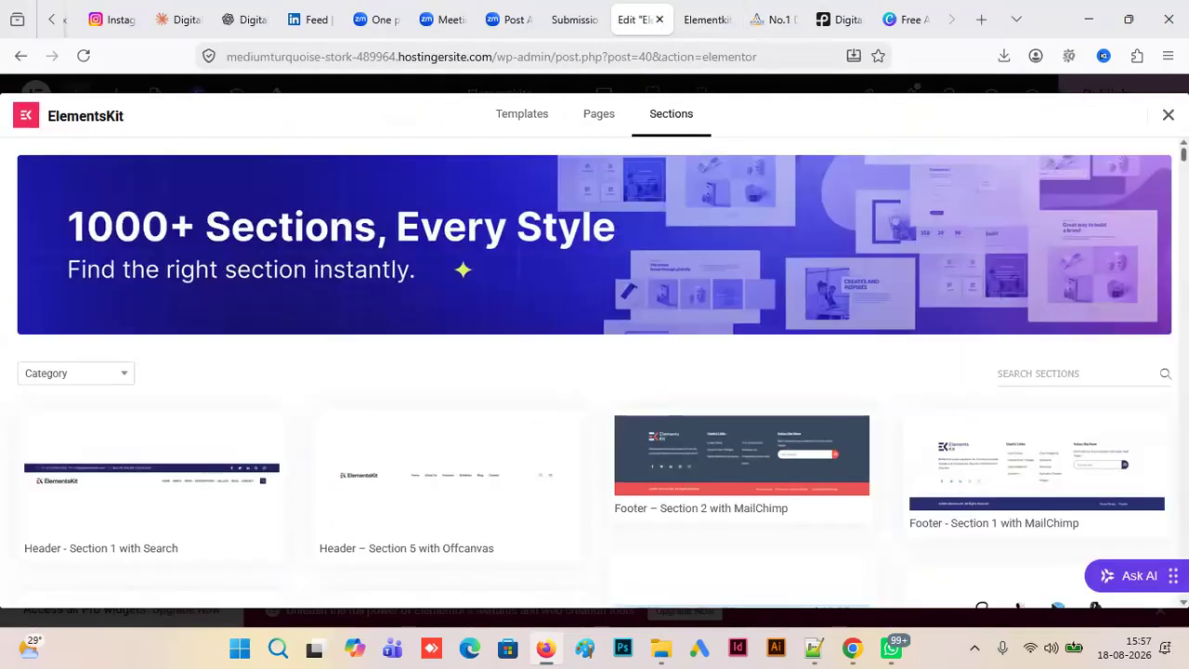
scroll(594, 372, down, 3)
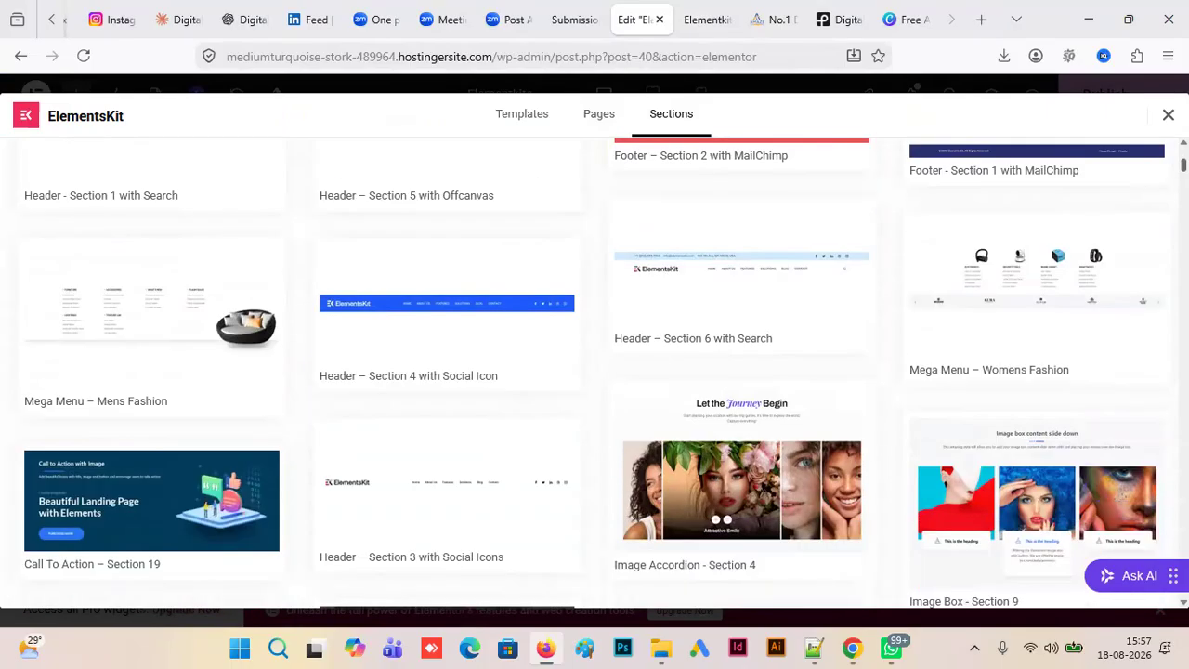
click(1053, 293)
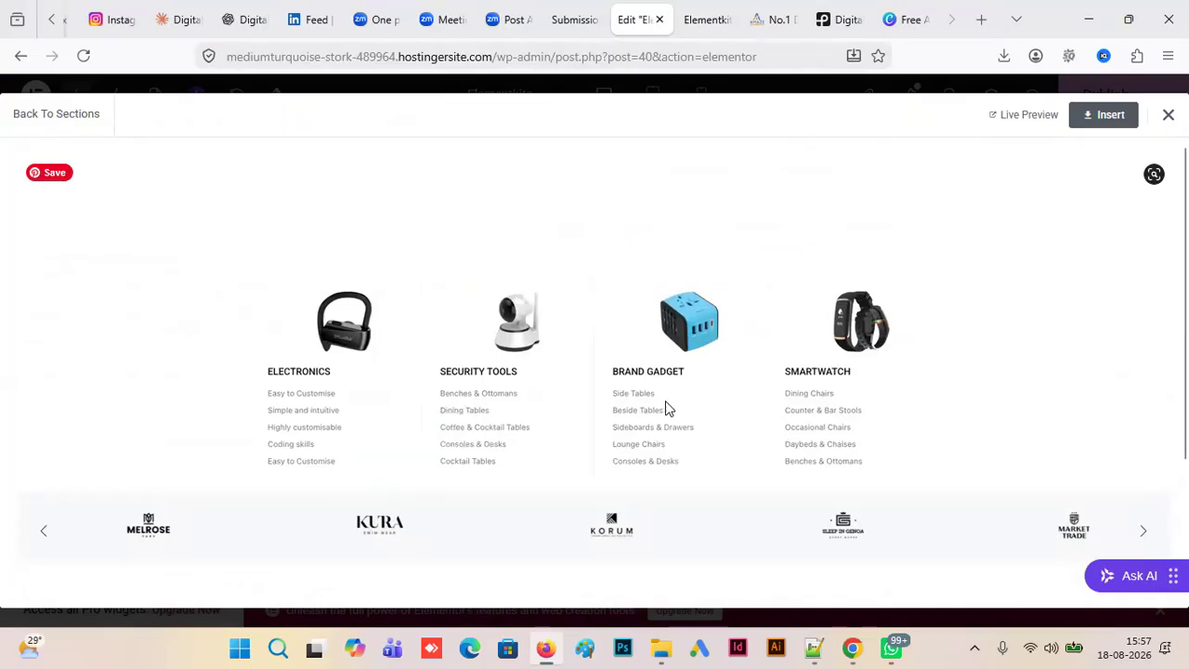
click(1110, 116)
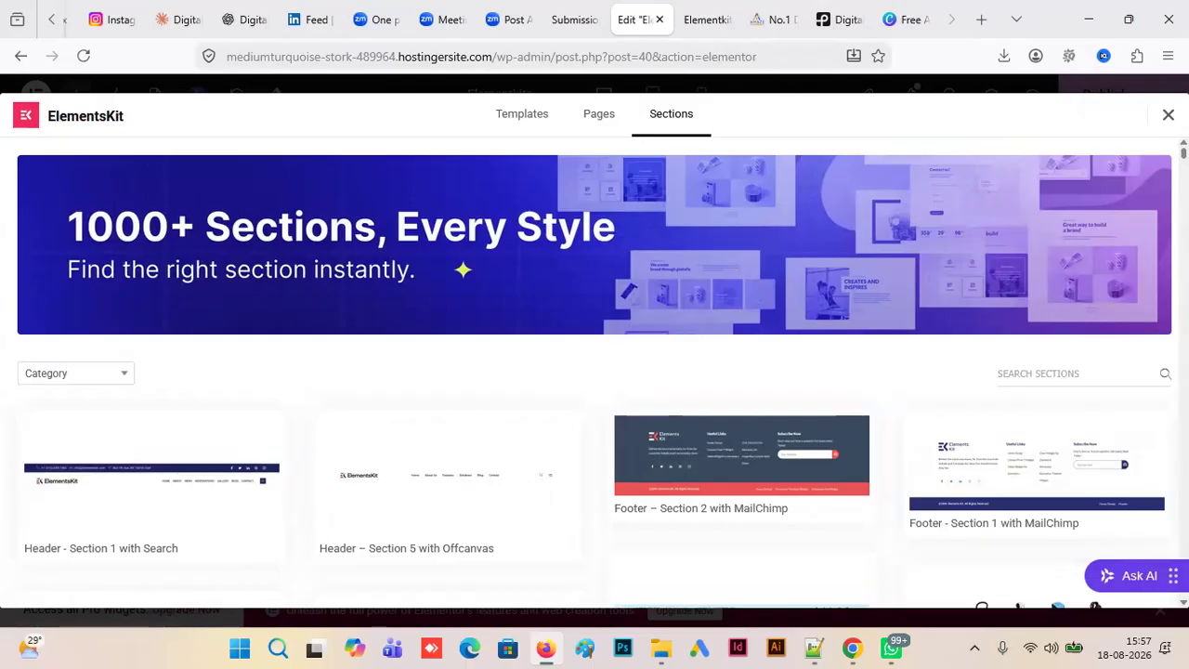
- Check the Contact Me submissions list, then return to the Sections collection and skim its designs
click(576, 19)
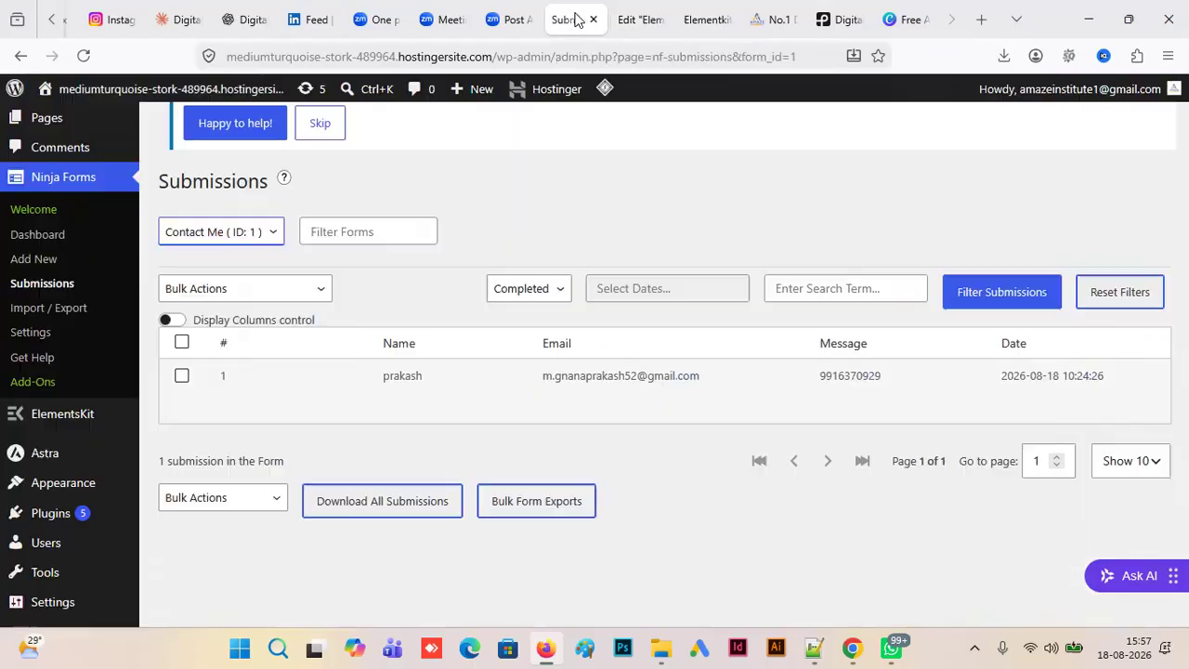
click(648, 24)
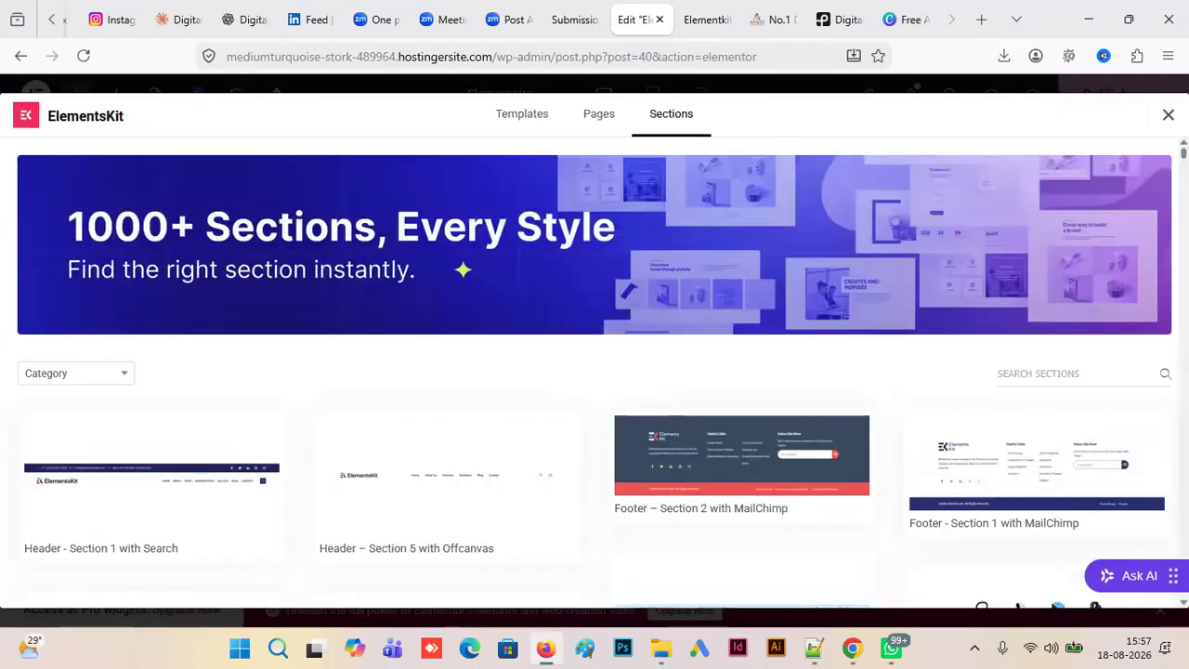
scroll(595, 372, down, 10)
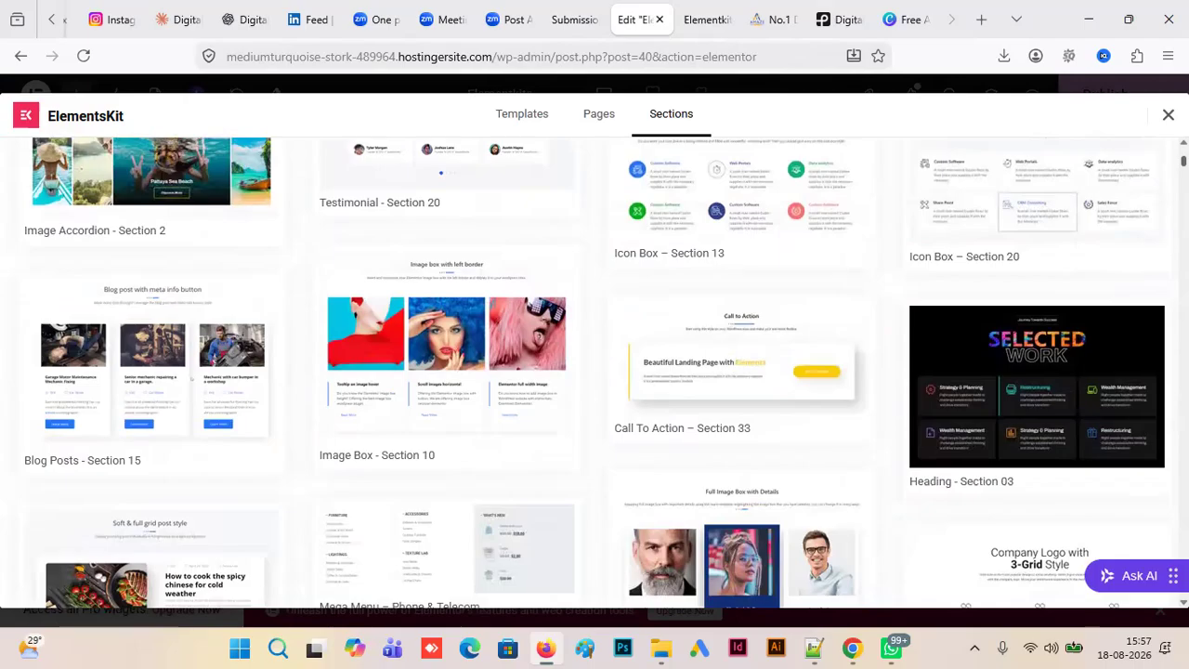
scroll(853, 150, up, 10)
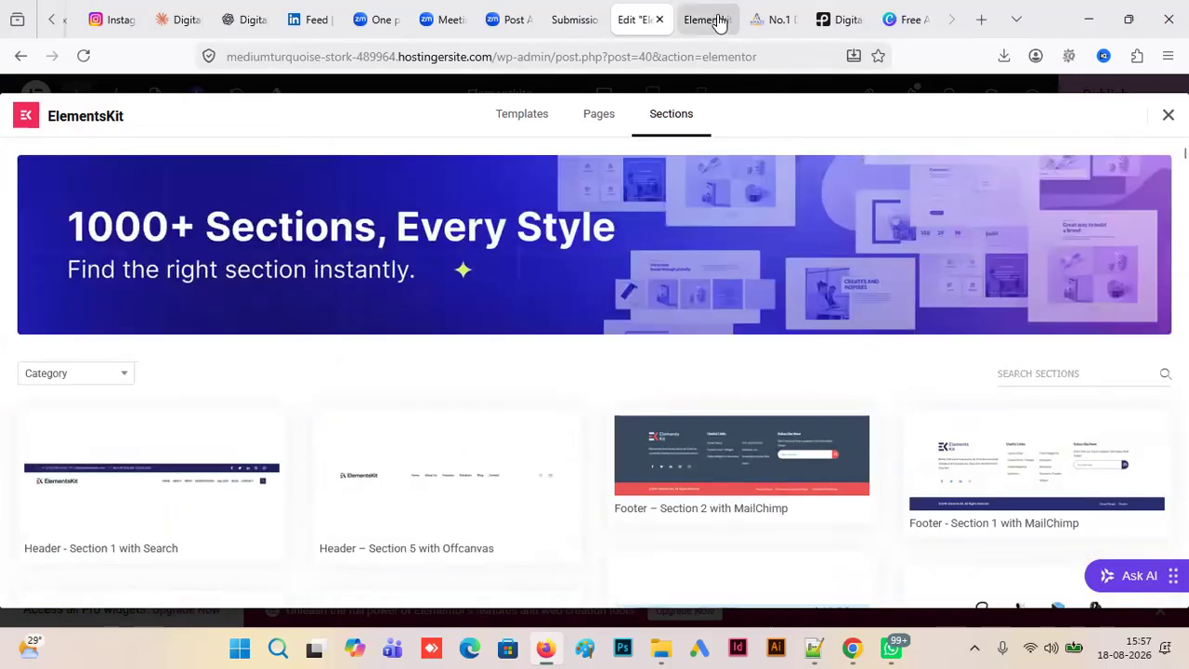
- Reload the Elementkits preview, look over the hero and contact form, then return to the section library
click(709, 20)
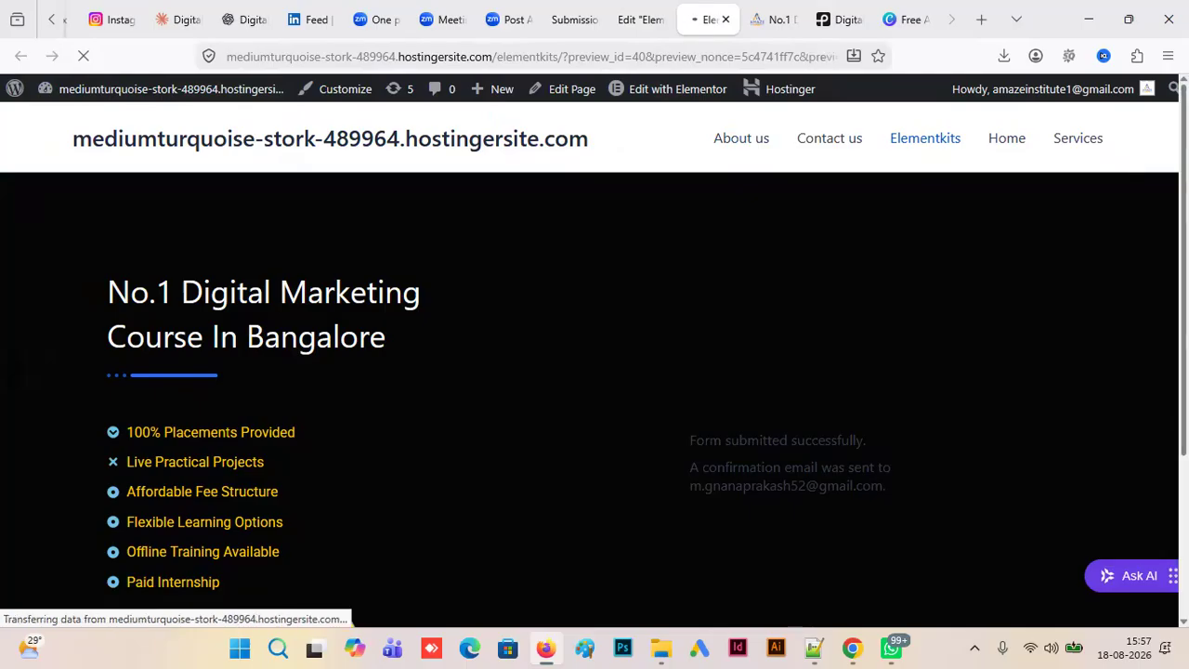
scroll(595, 371, down, 2)
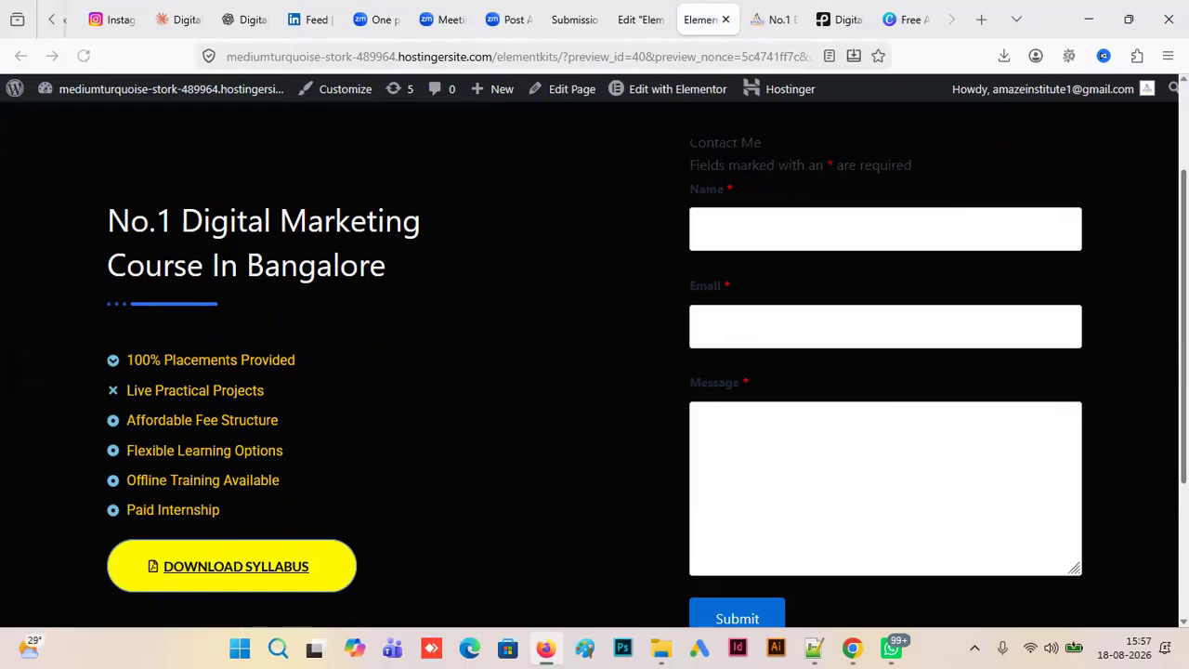
scroll(702, 136, down, 2)
click(650, 28)
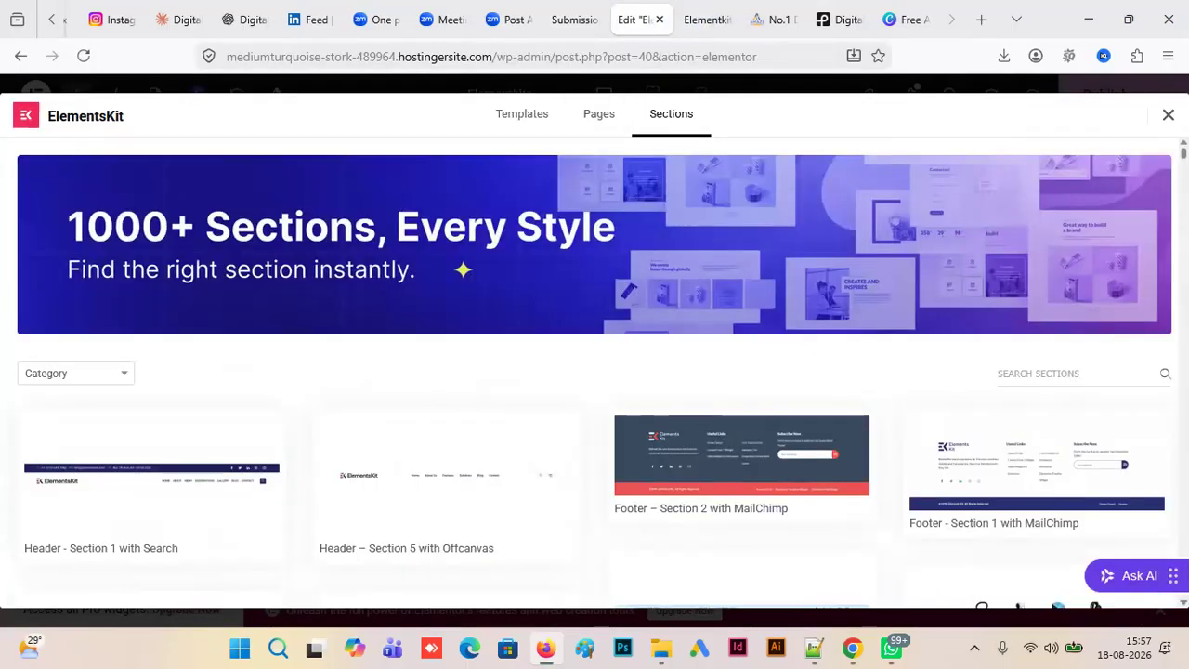
- Browse the header, footer, mega menu, image accordion and image box designs at the start of the Sections collection
scroll(595, 372, down, 4)
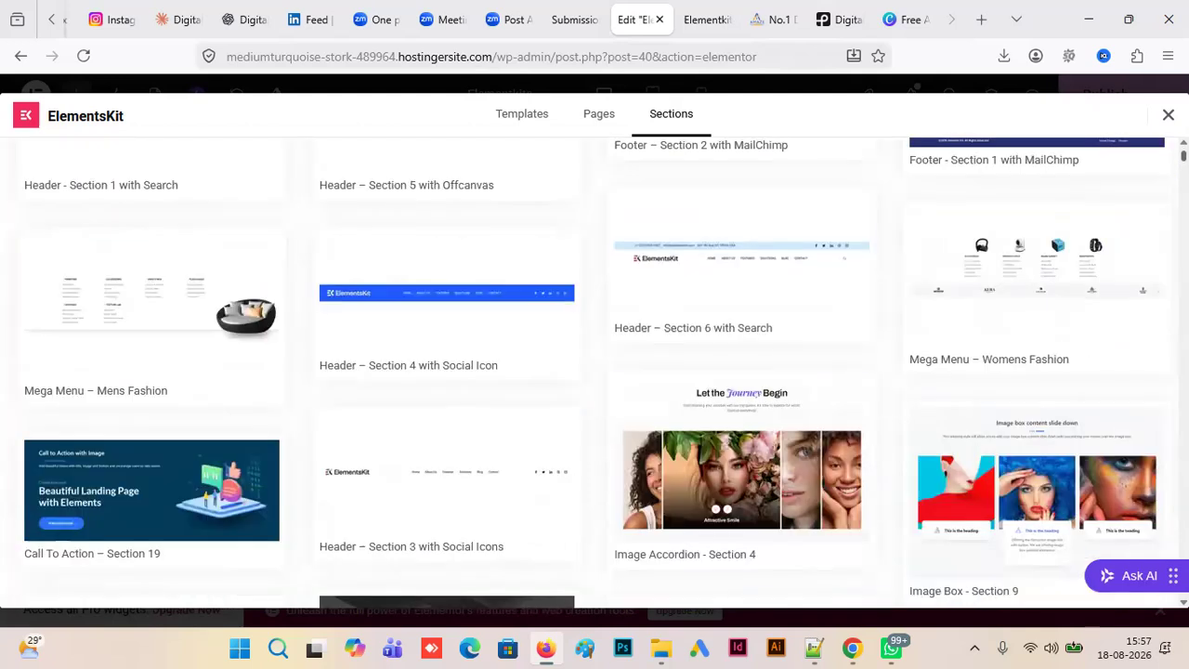
scroll(594, 371, up, 4)
scroll(595, 372, down, 7)
scroll(595, 372, up, 5)
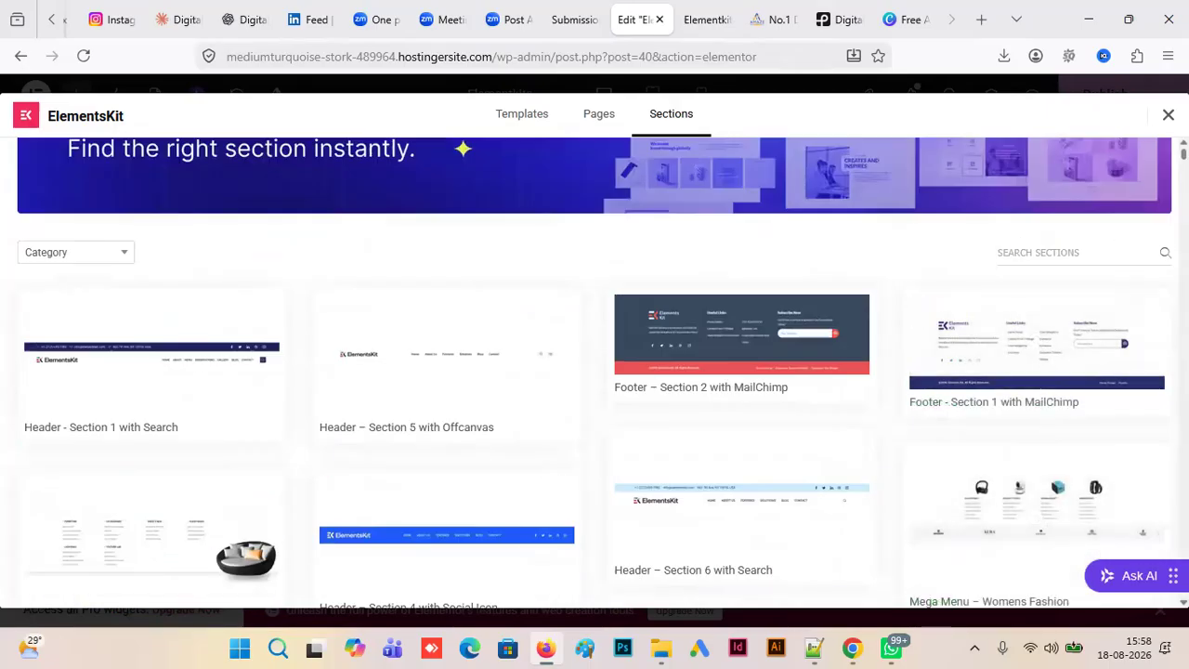
scroll(1102, 426, down, 2)
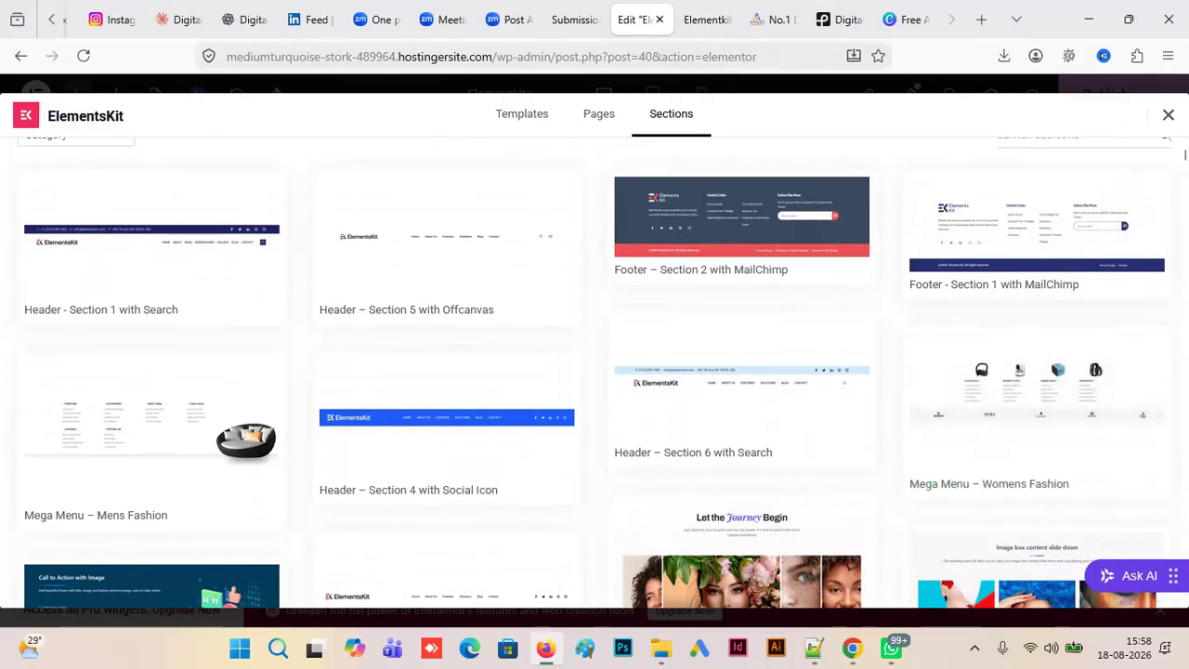
scroll(594, 372, down, 3)
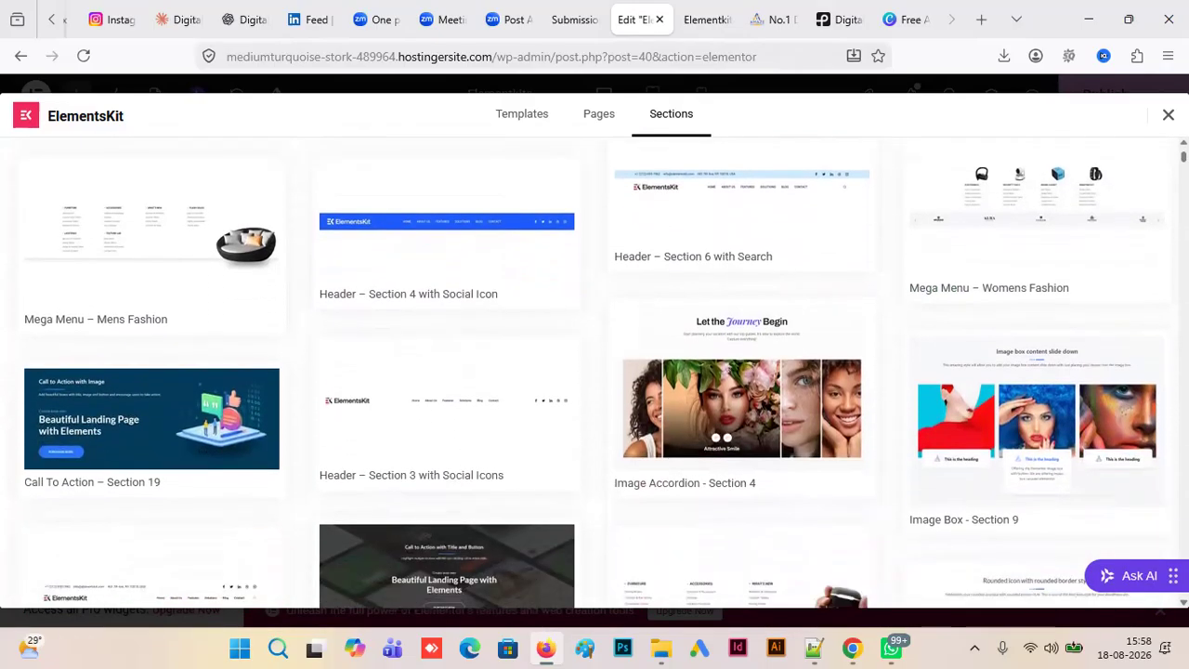
mouse_move(1005, 443)
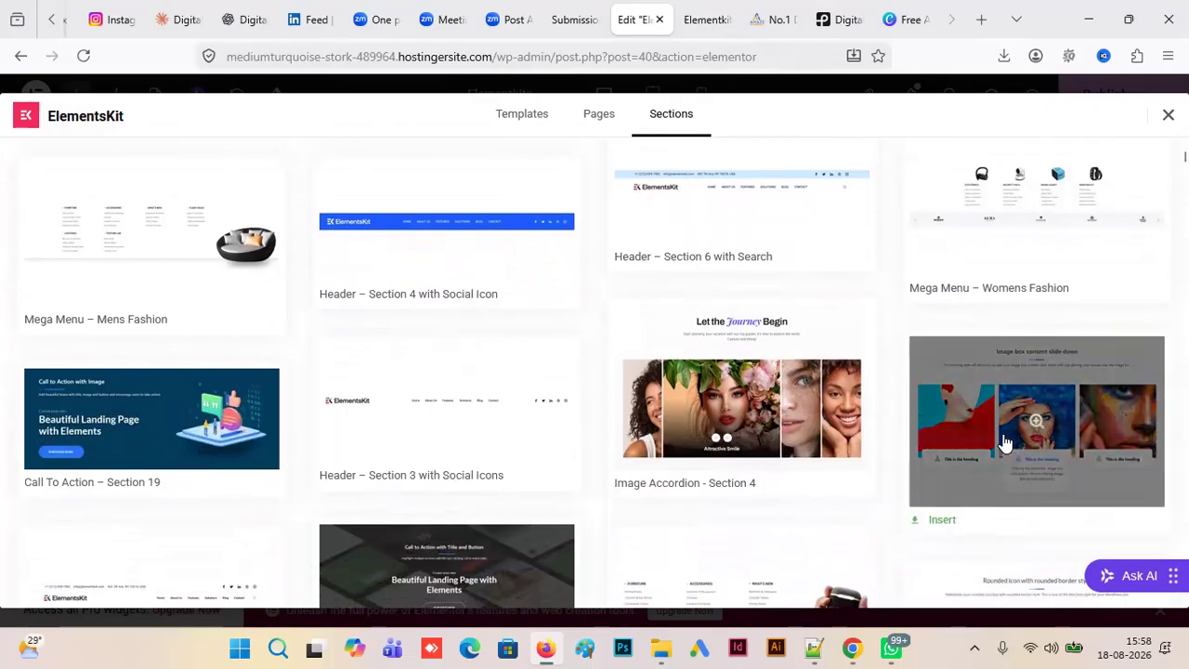
mouse_move(749, 435)
mouse_move(1031, 252)
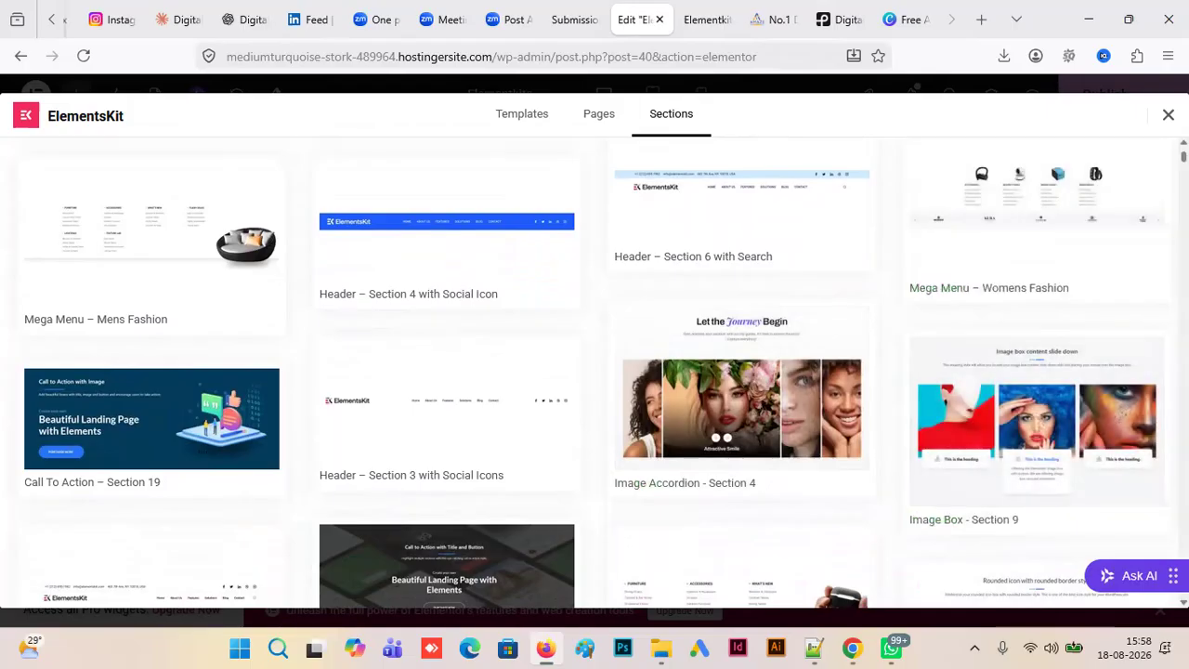
scroll(594, 371, up, 1)
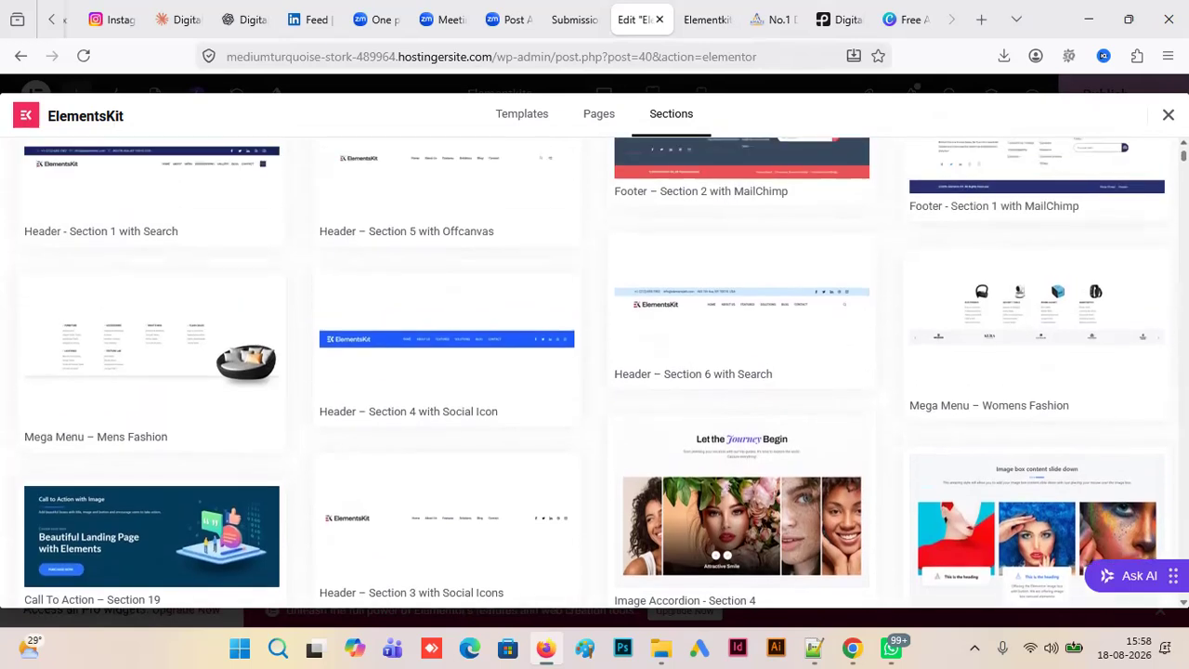
scroll(594, 371, up, 2)
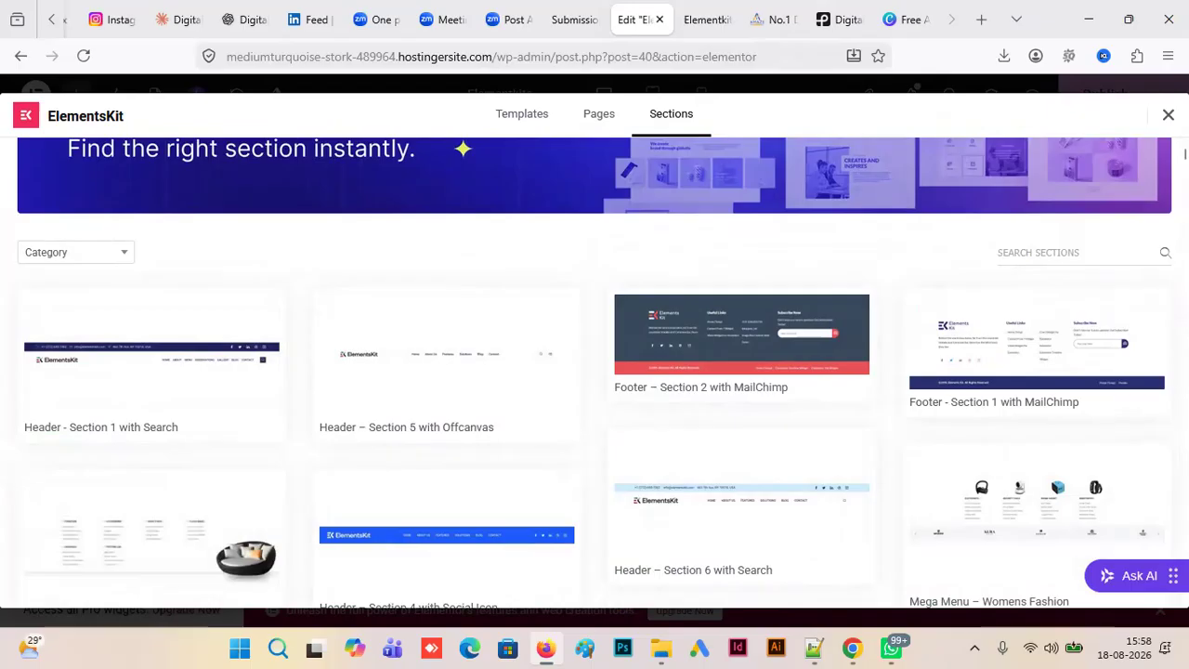
- Examine the call-to-action, icon box, testimonial and Image Accordion - Section 2 designs further down the collection
scroll(855, 606, down, 3)
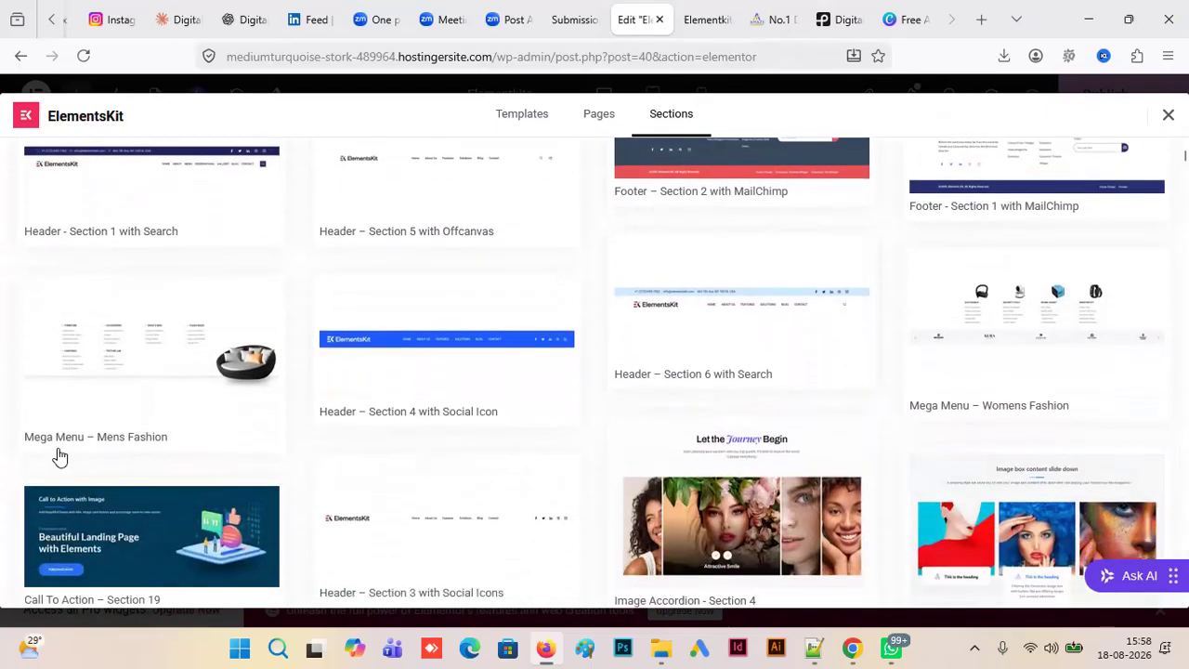
scroll(929, 469, down, 3)
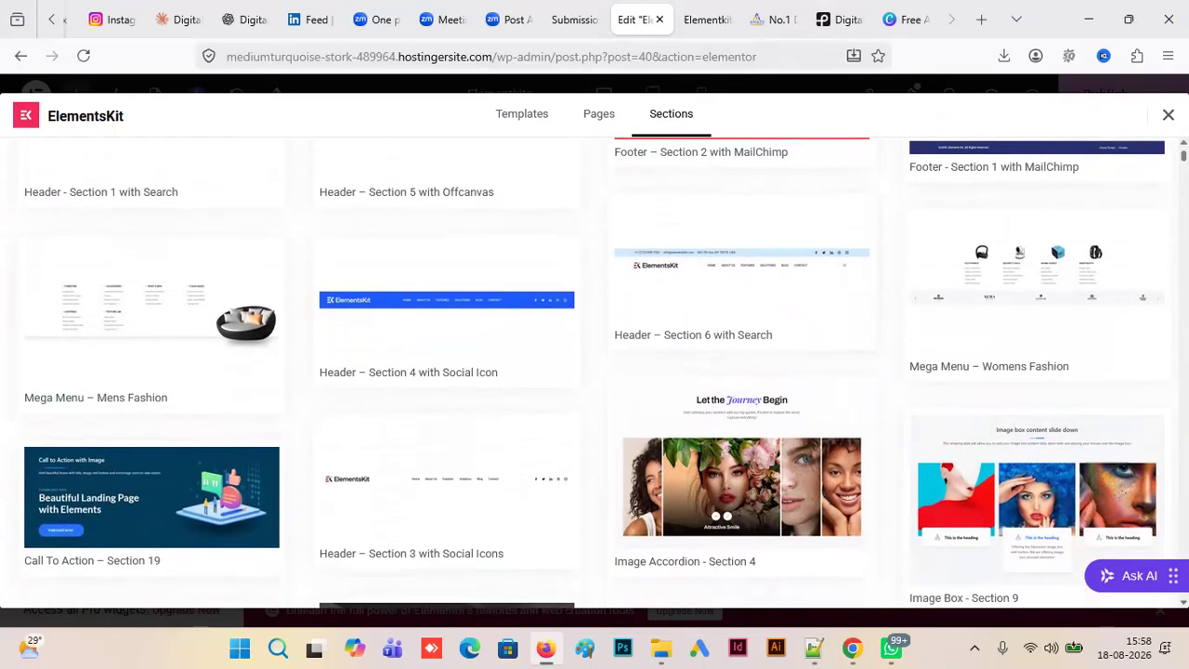
scroll(929, 469, down, 5)
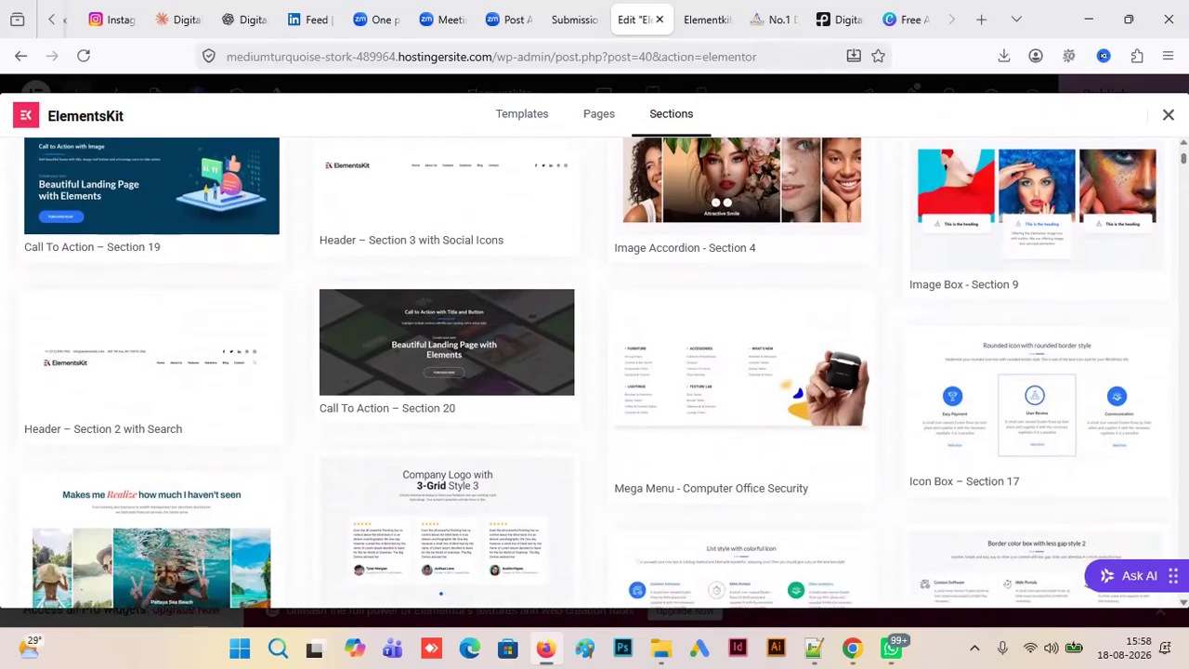
scroll(594, 381, down, 2)
scroll(592, 373, down, 3)
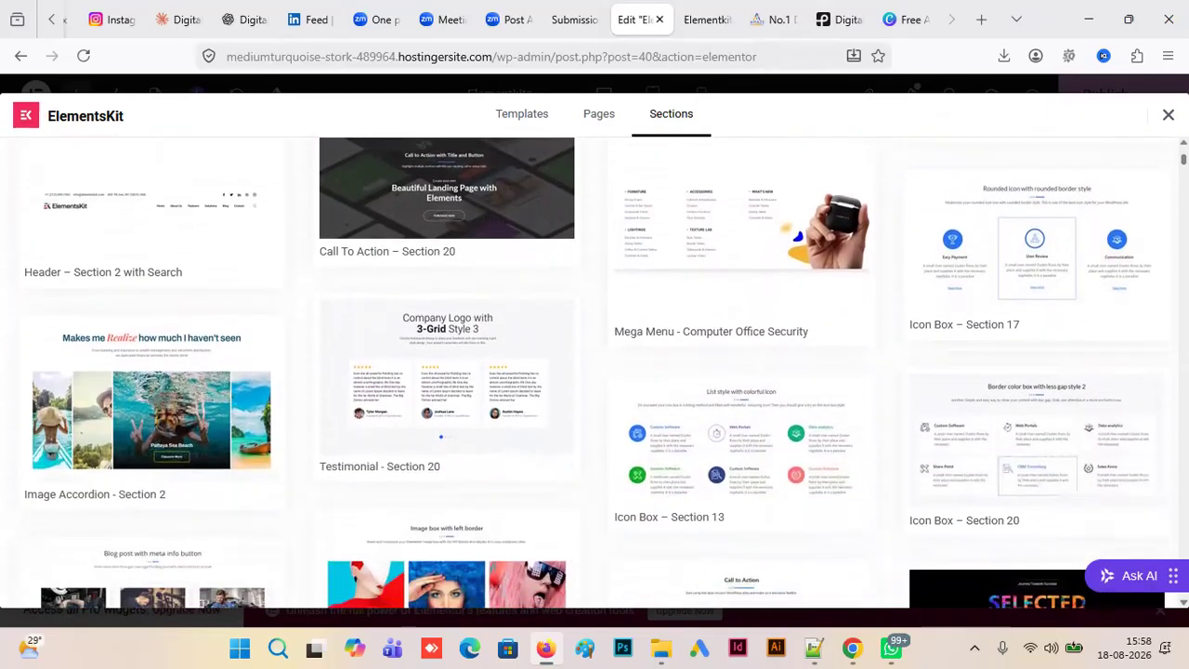
scroll(594, 374, down, 2)
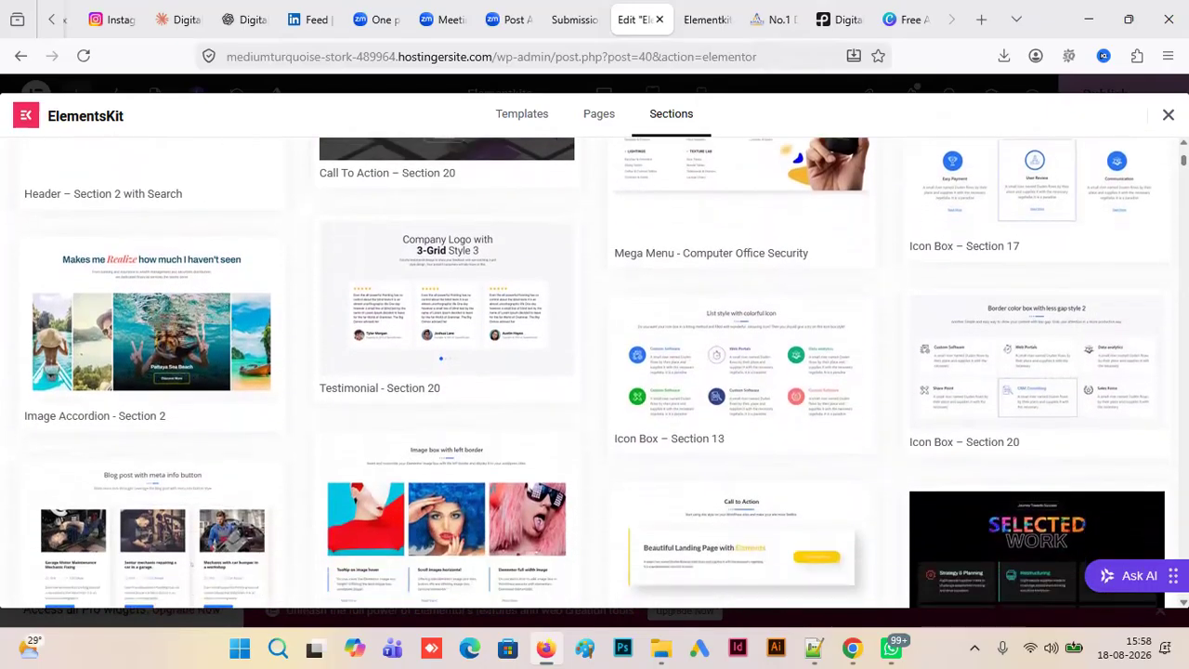
scroll(594, 372, down, 1)
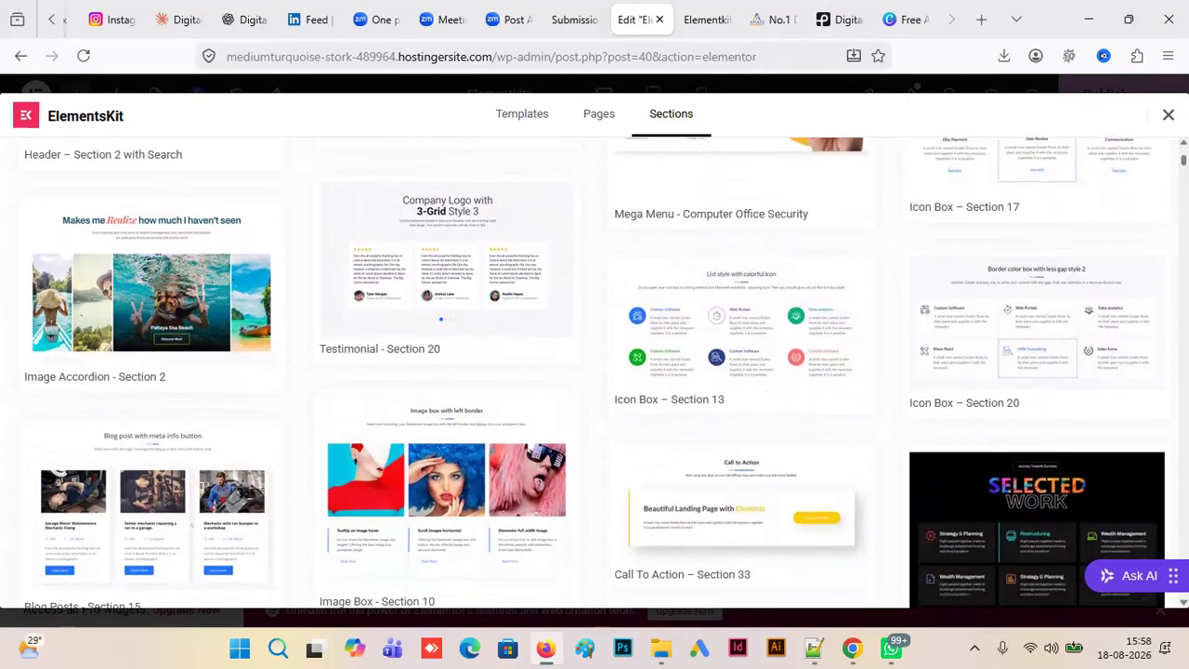
scroll(870, 565, down, 1)
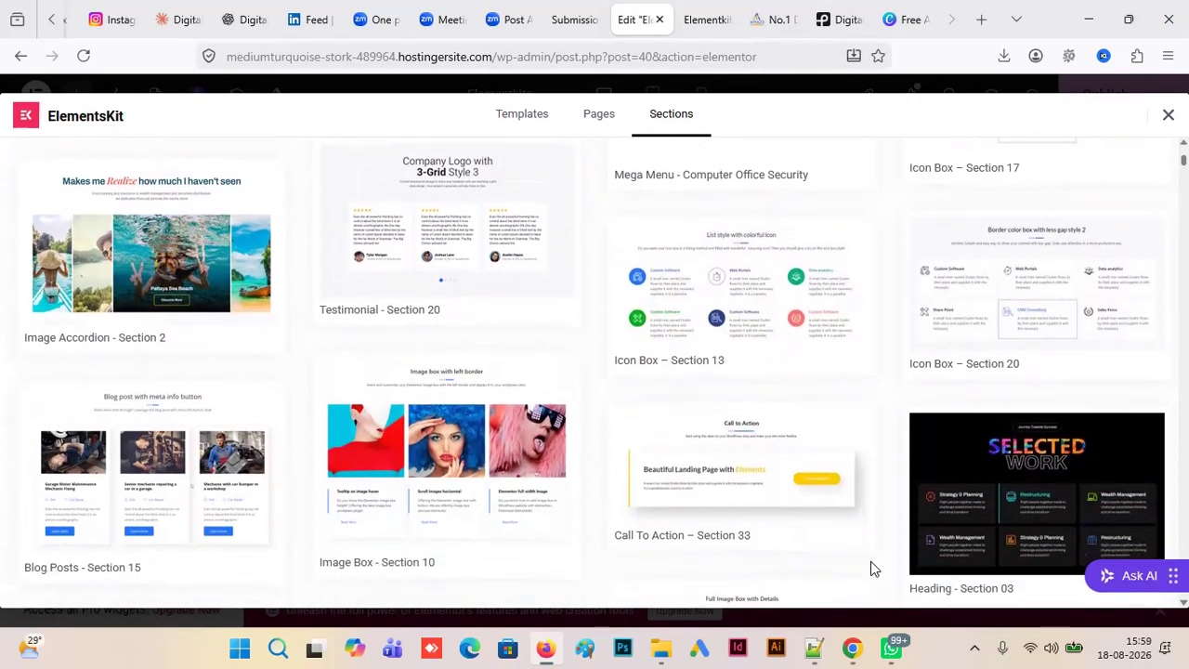
mouse_move(189, 300)
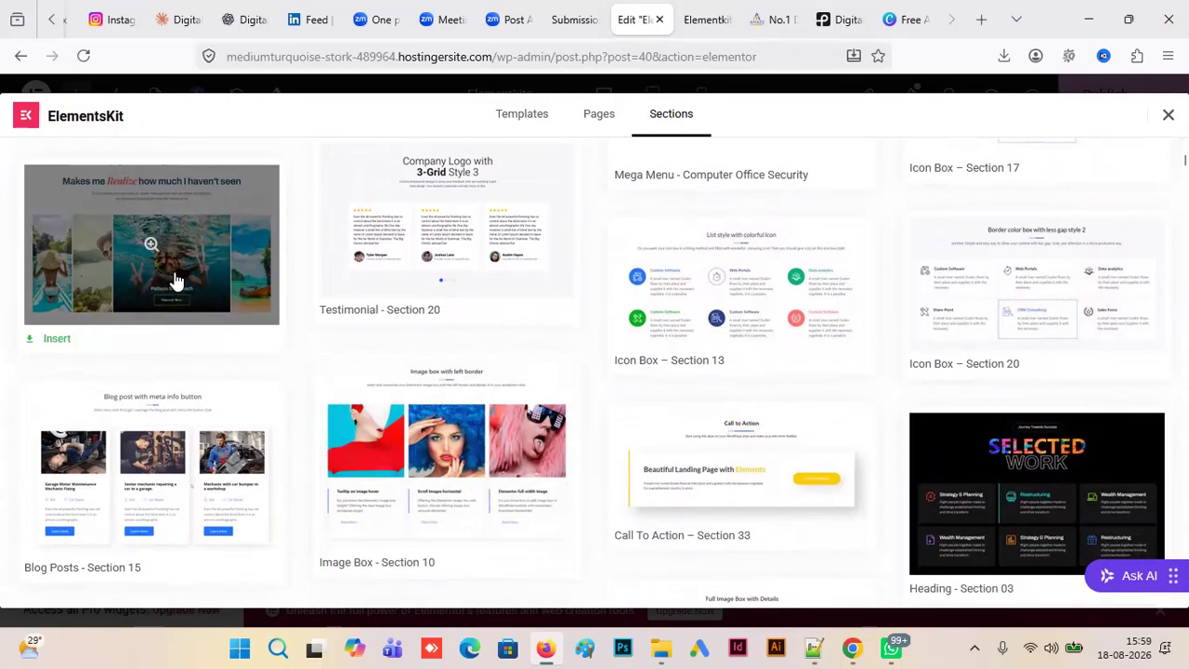
- Insert the Image Accordion - Section 1 template below the hero section and view its food image panels on the canvas
scroll(684, 575, down, 5)
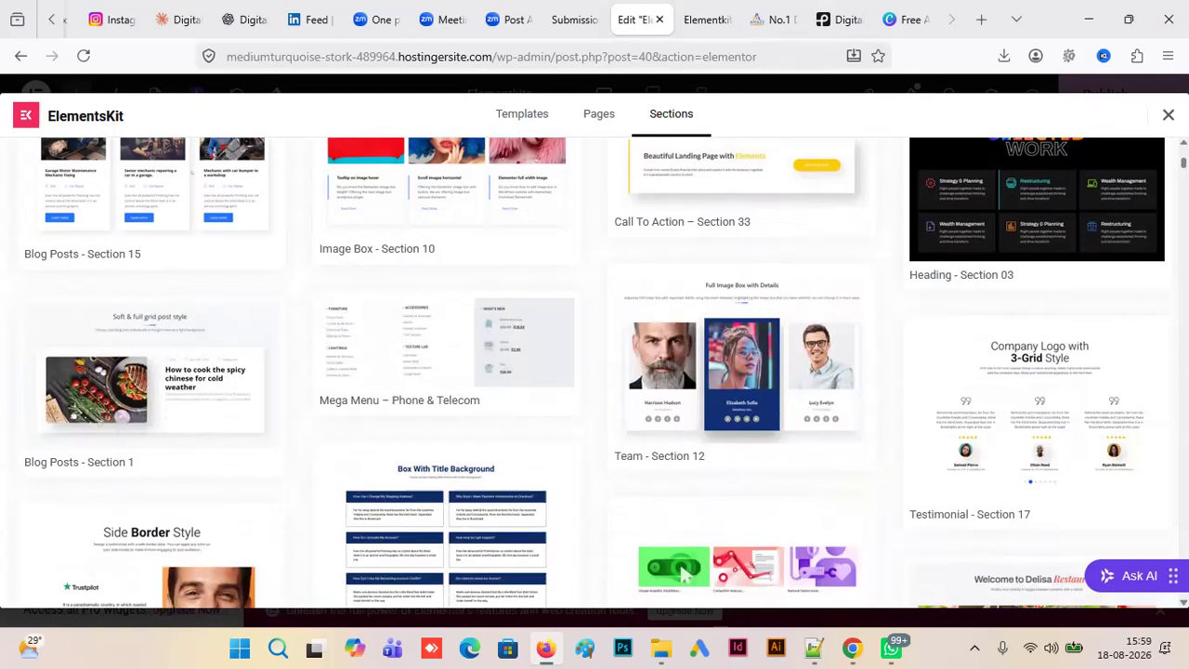
scroll(684, 575, down, 1)
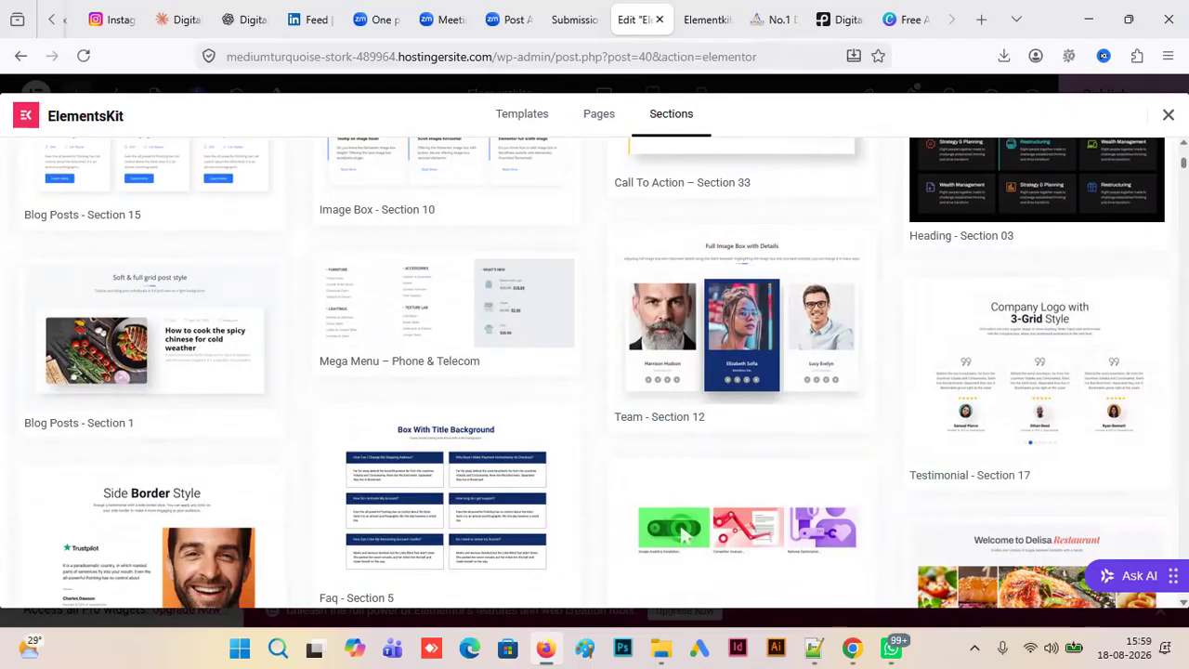
scroll(594, 371, down, 5)
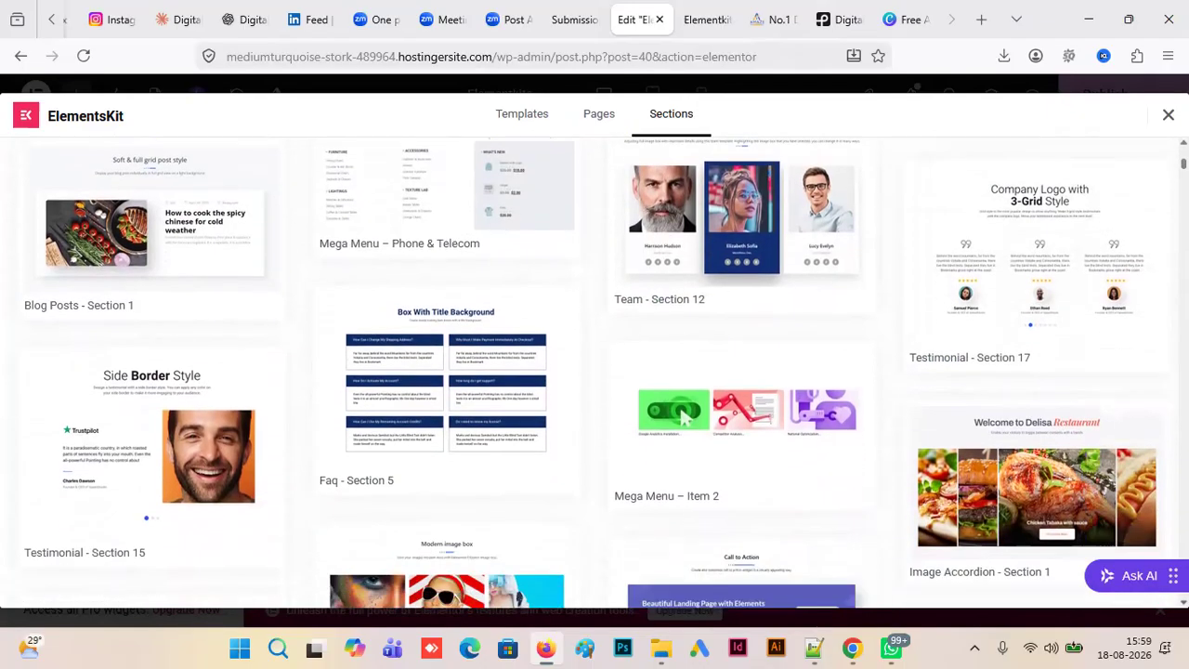
scroll(594, 372, down, 1)
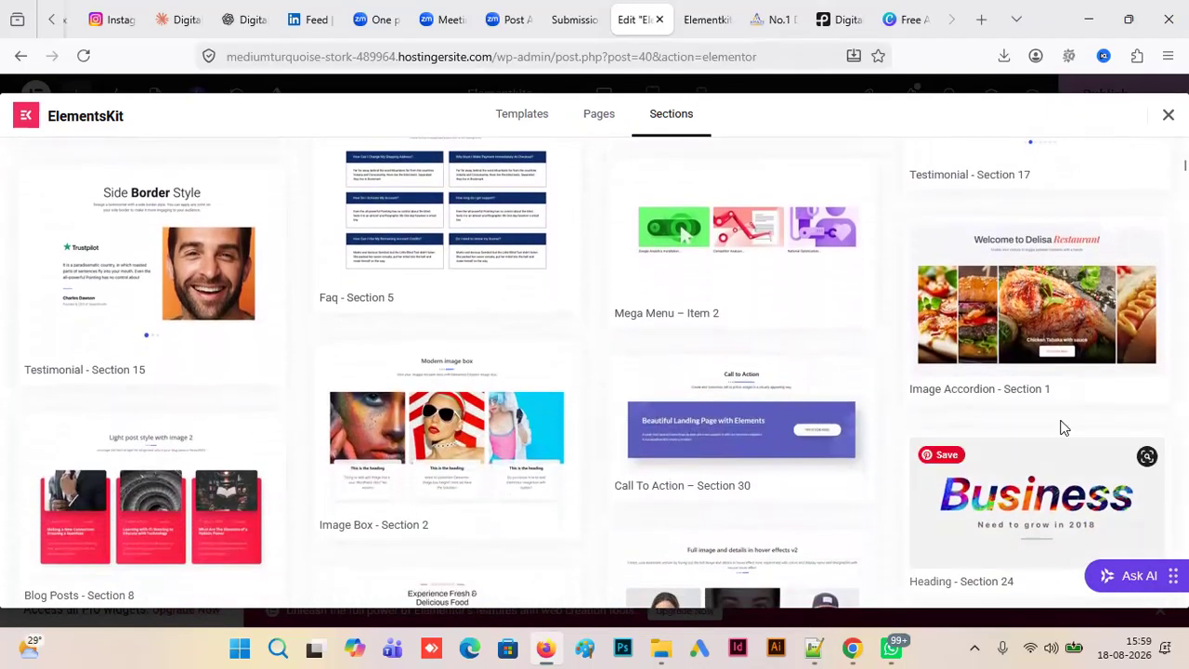
mouse_move(1041, 374)
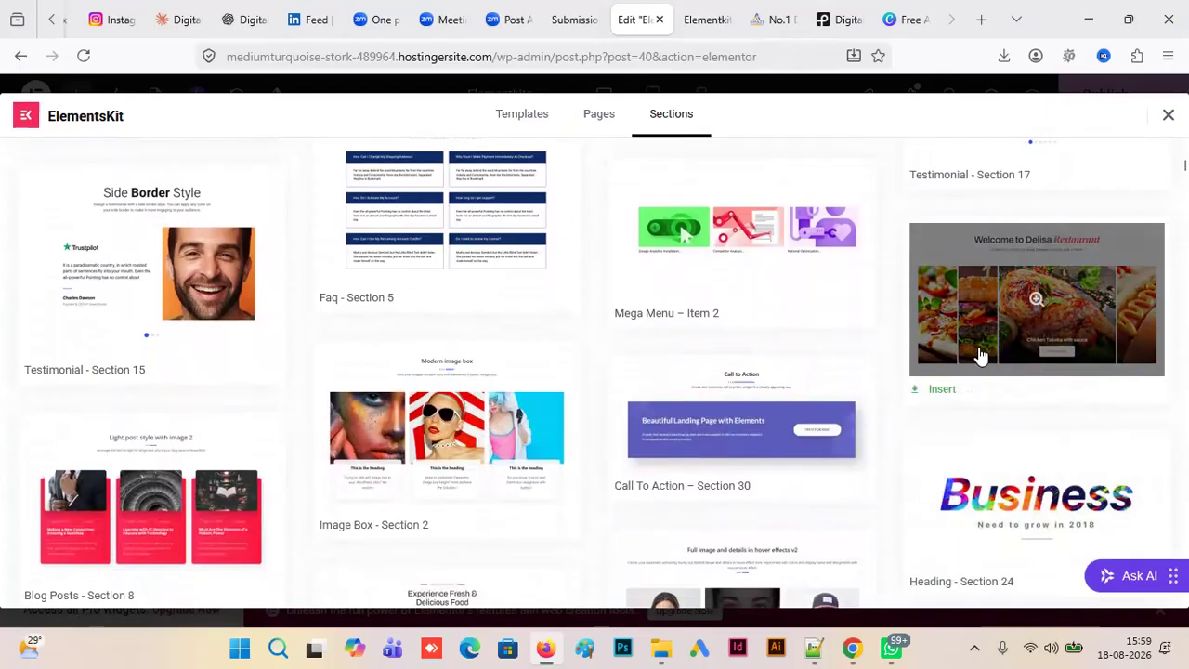
click(941, 390)
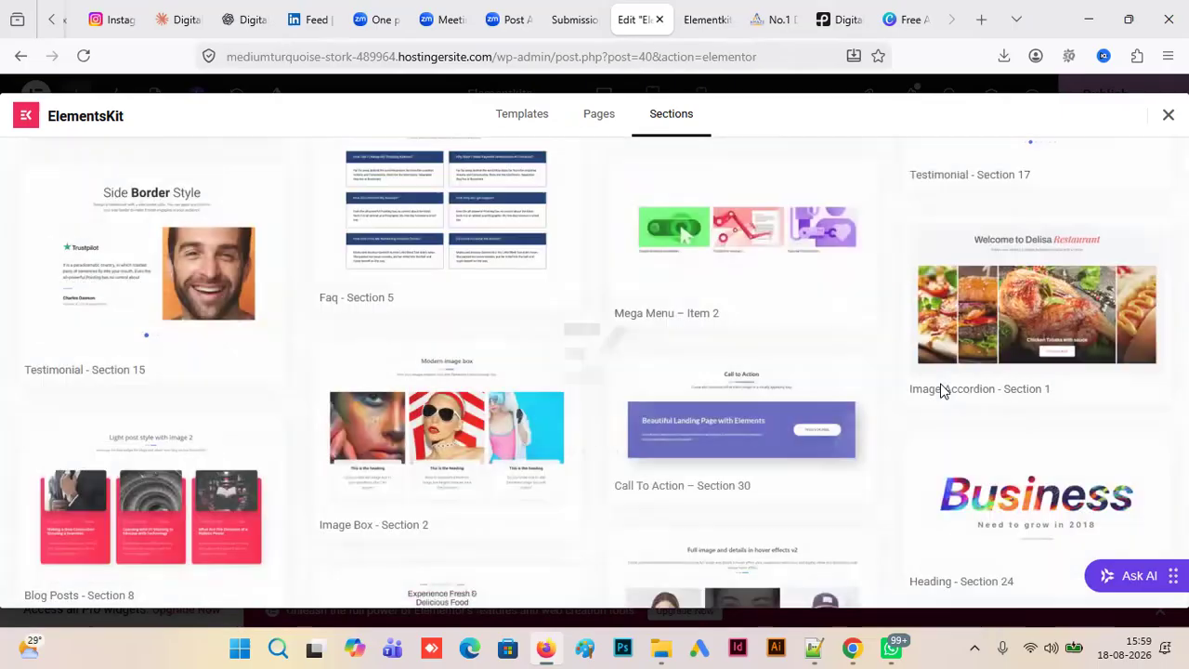
click(940, 390)
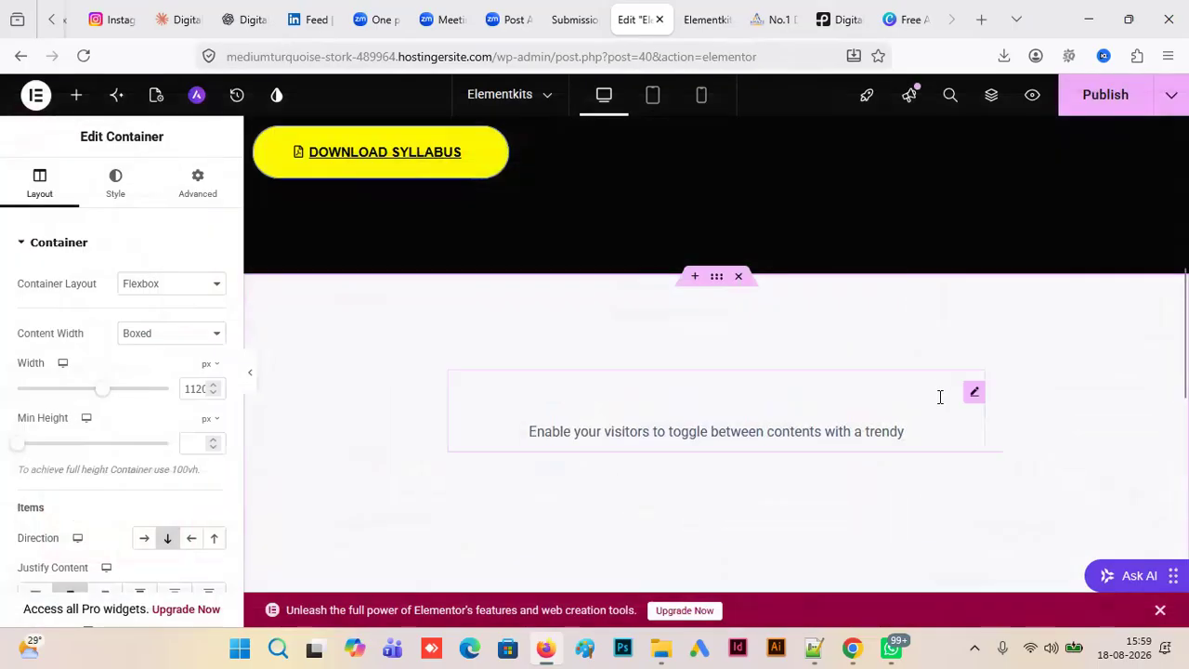
drag(1185, 334, 1184, 431)
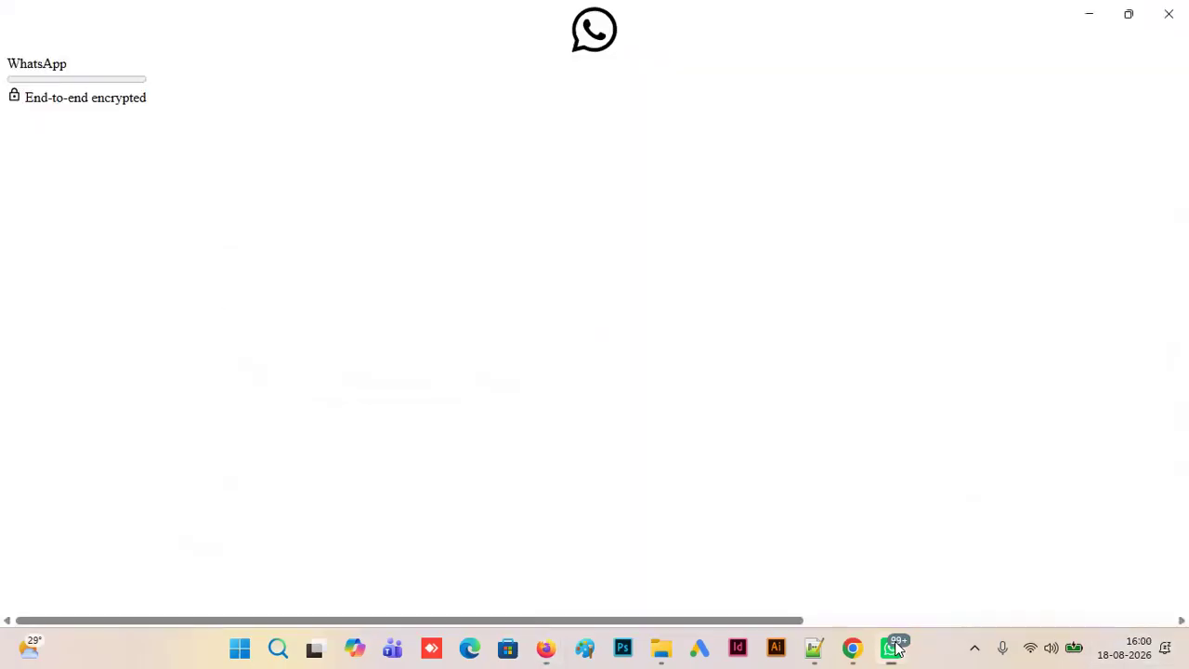
click(891, 647)
click(893, 647)
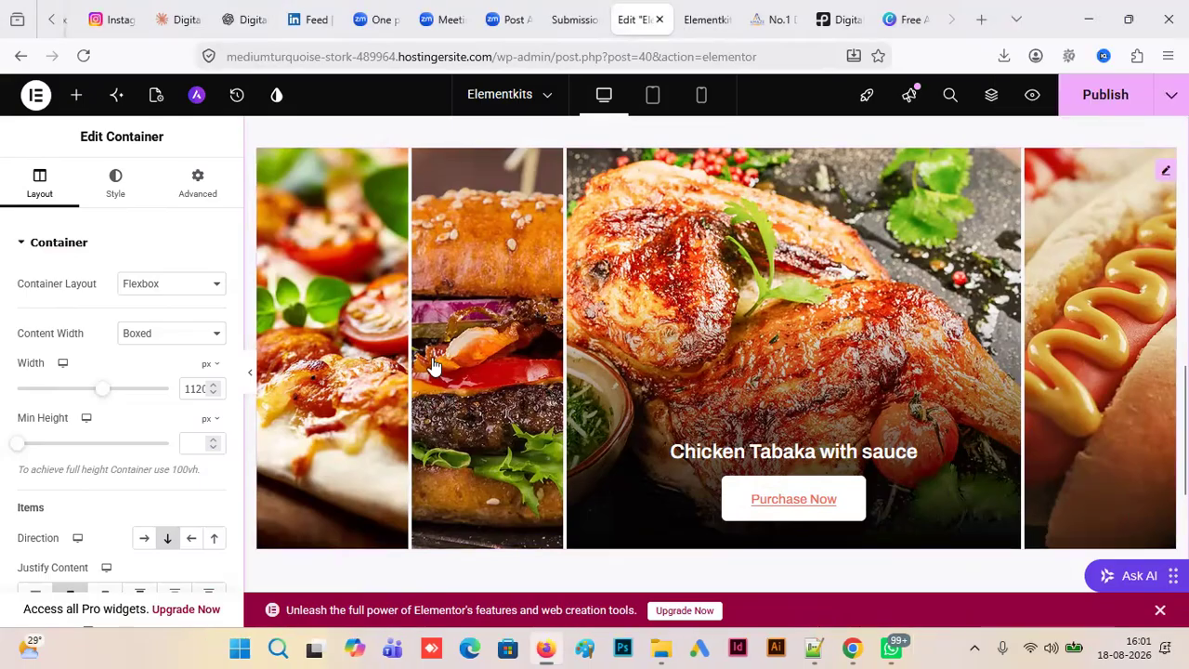
- Replace the background image of the "Prizza with sauce" accordion item with the social media marketing services photo from the media library
click(325, 359)
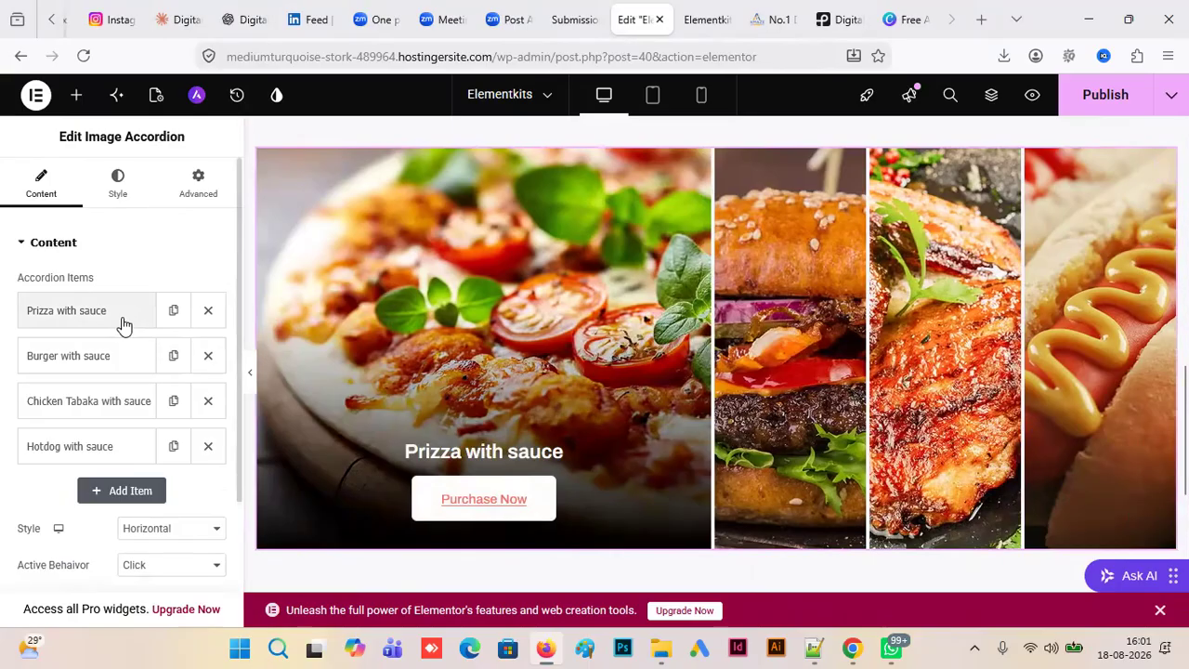
click(124, 323)
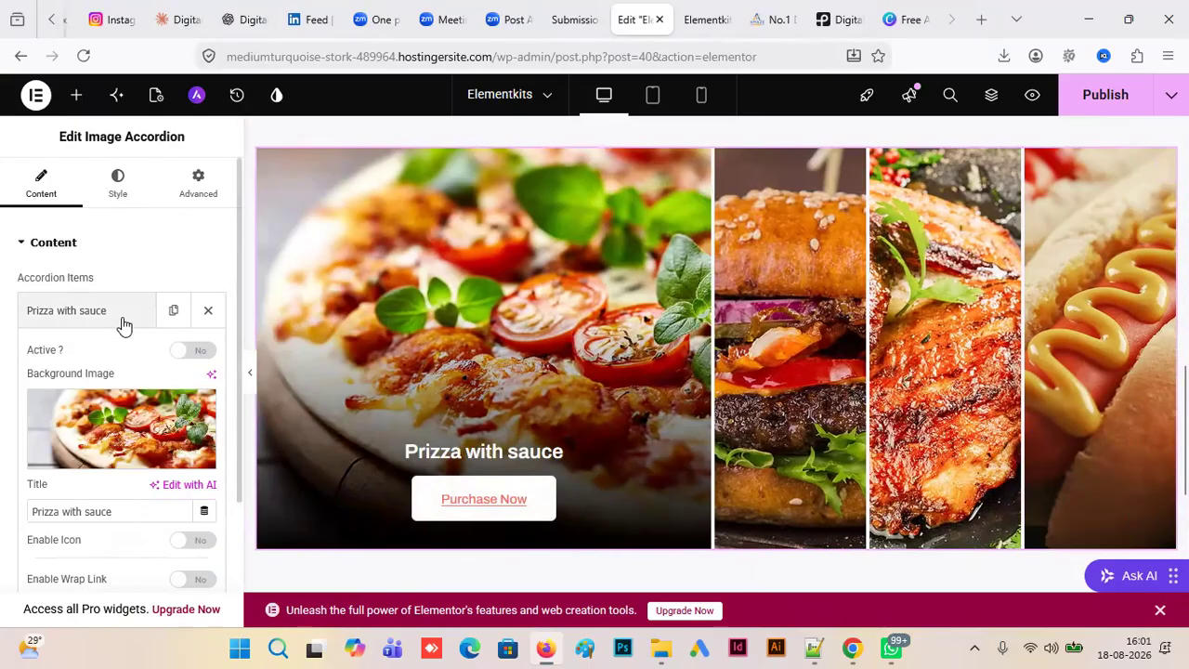
click(132, 464)
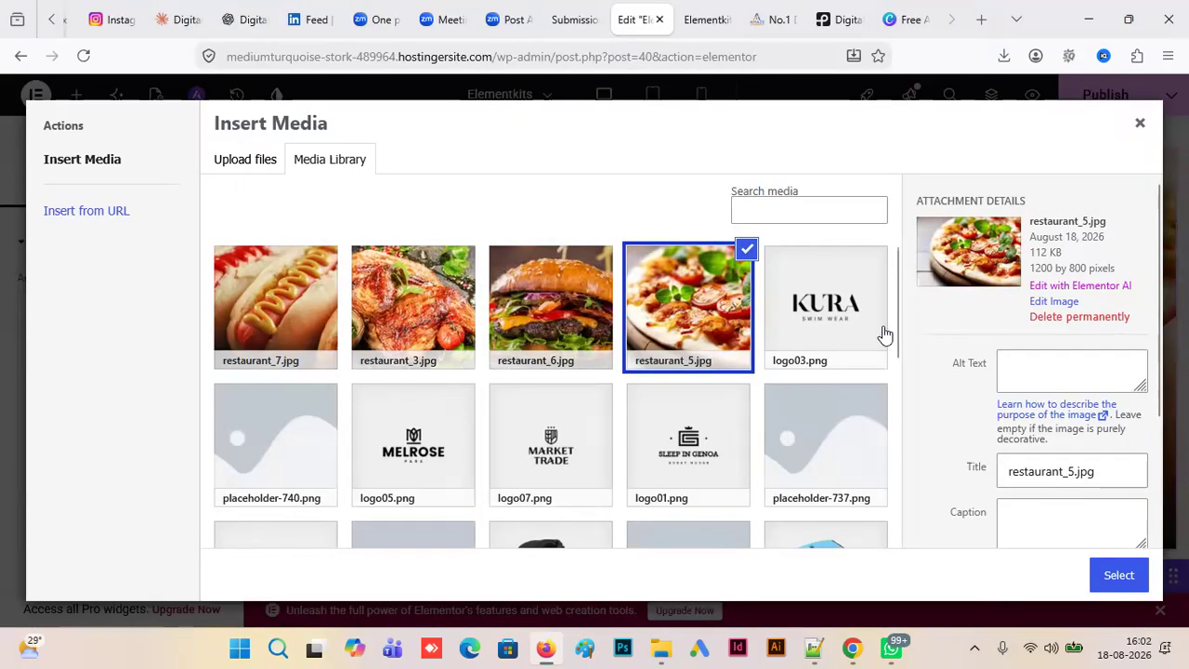
drag(897, 305, 897, 452)
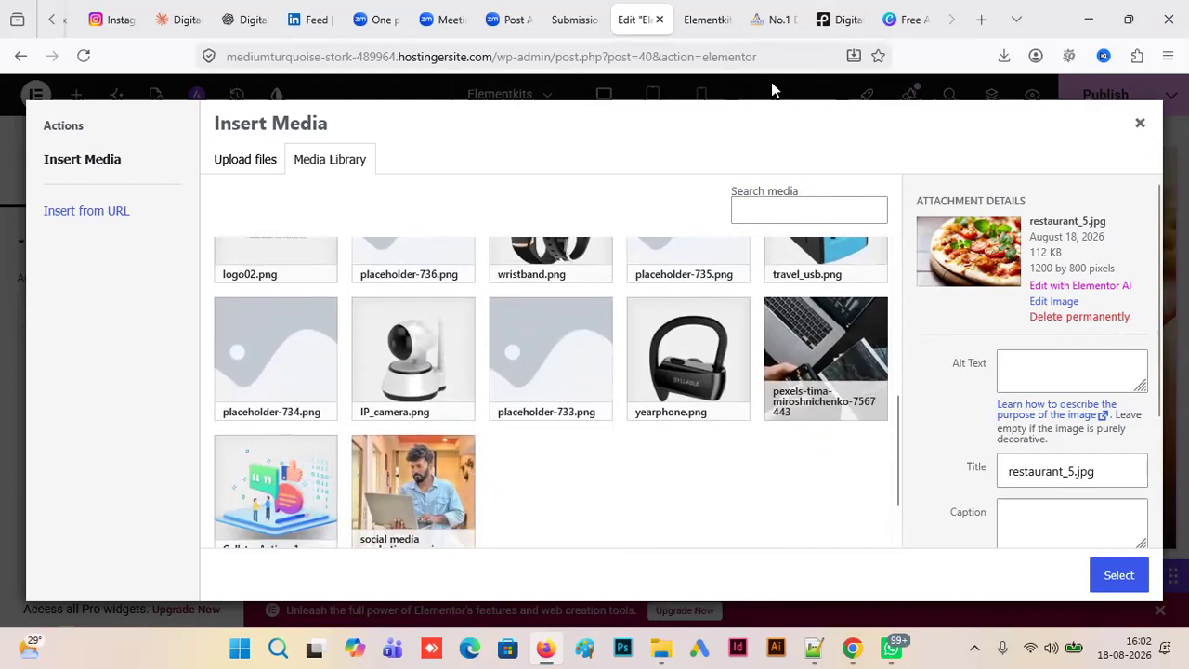
click(773, 19)
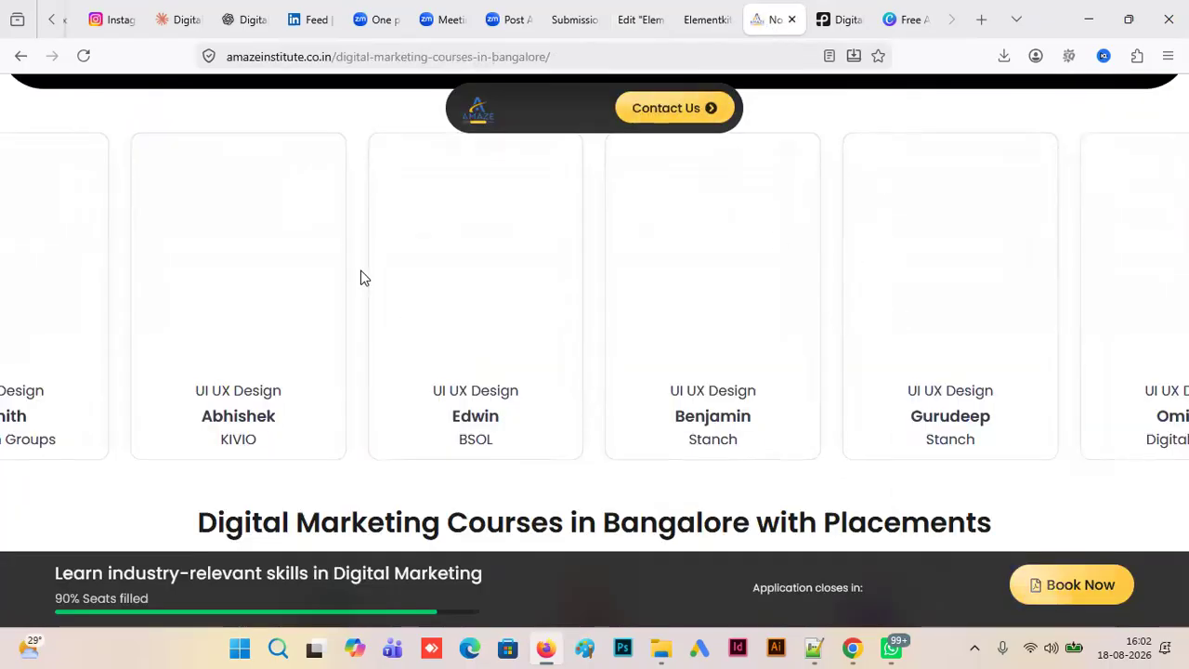
right_click(475, 341)
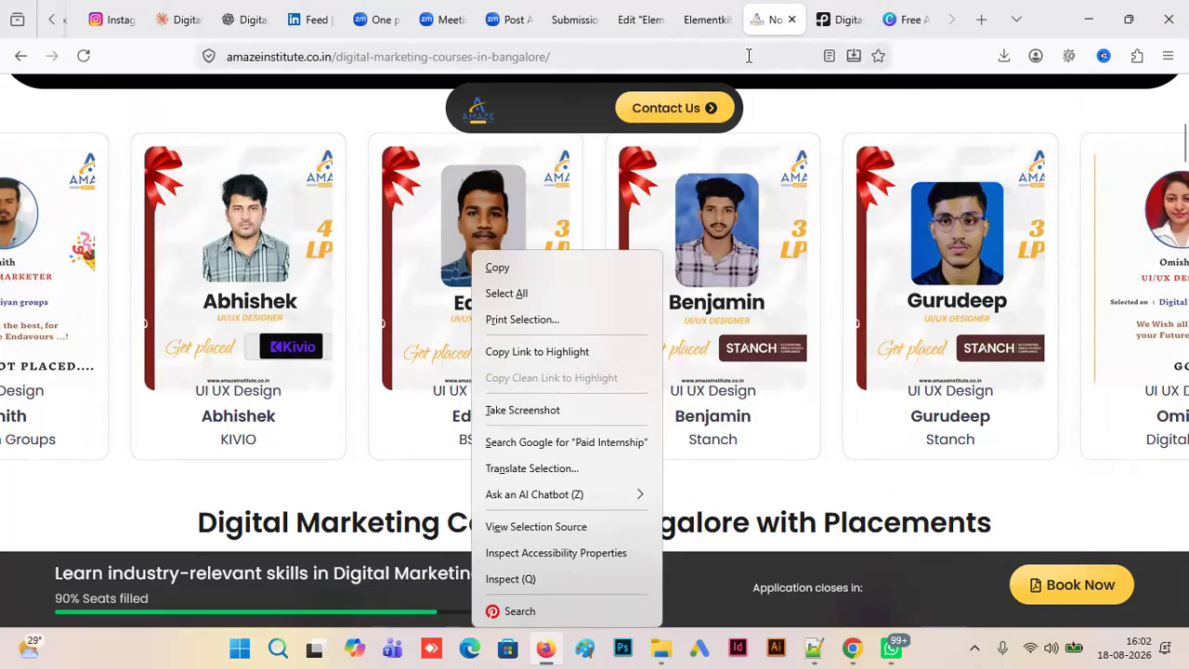
click(689, 26)
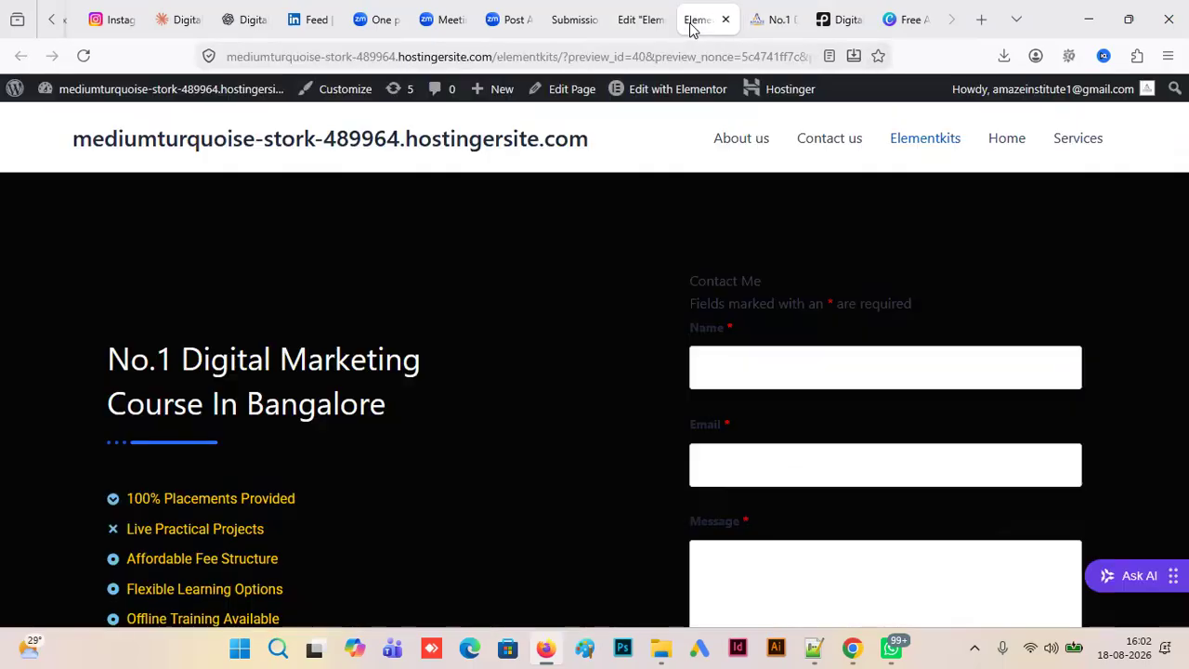
click(640, 25)
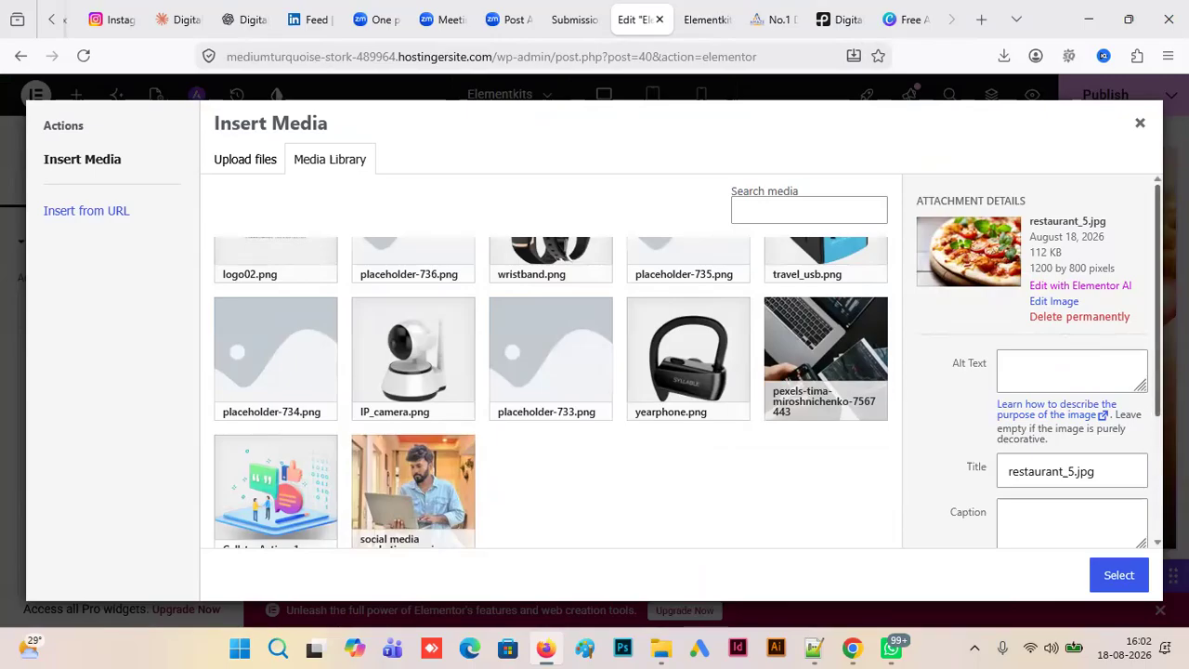
scroll(1115, 400, down, 2)
click(427, 492)
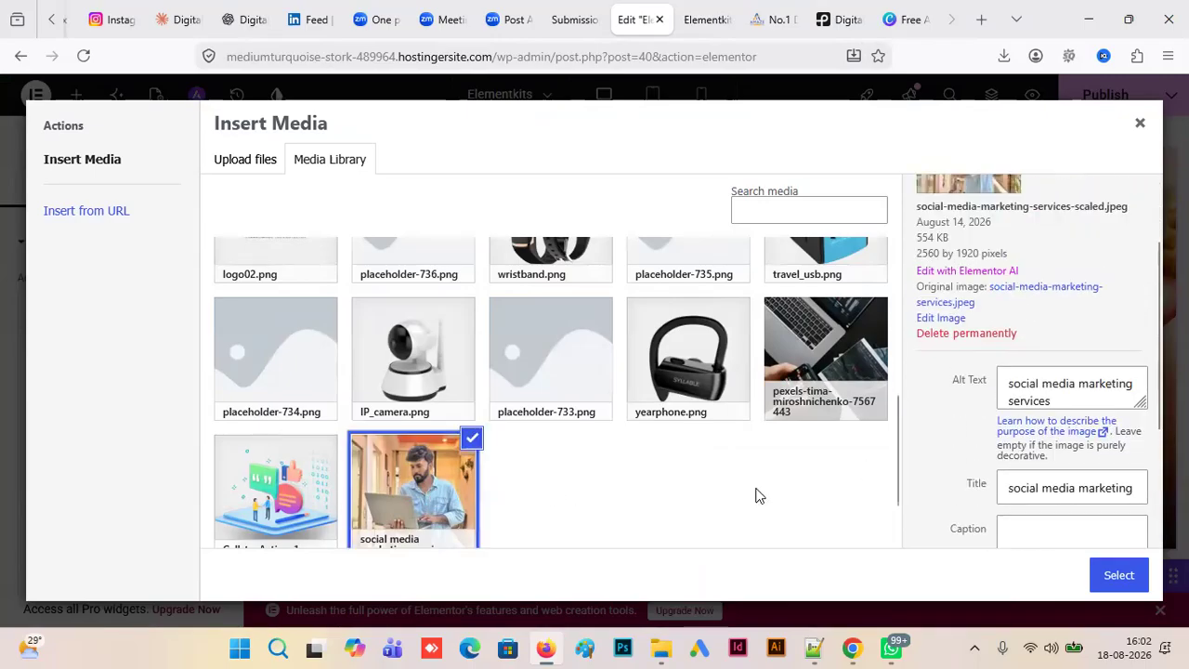
click(1115, 576)
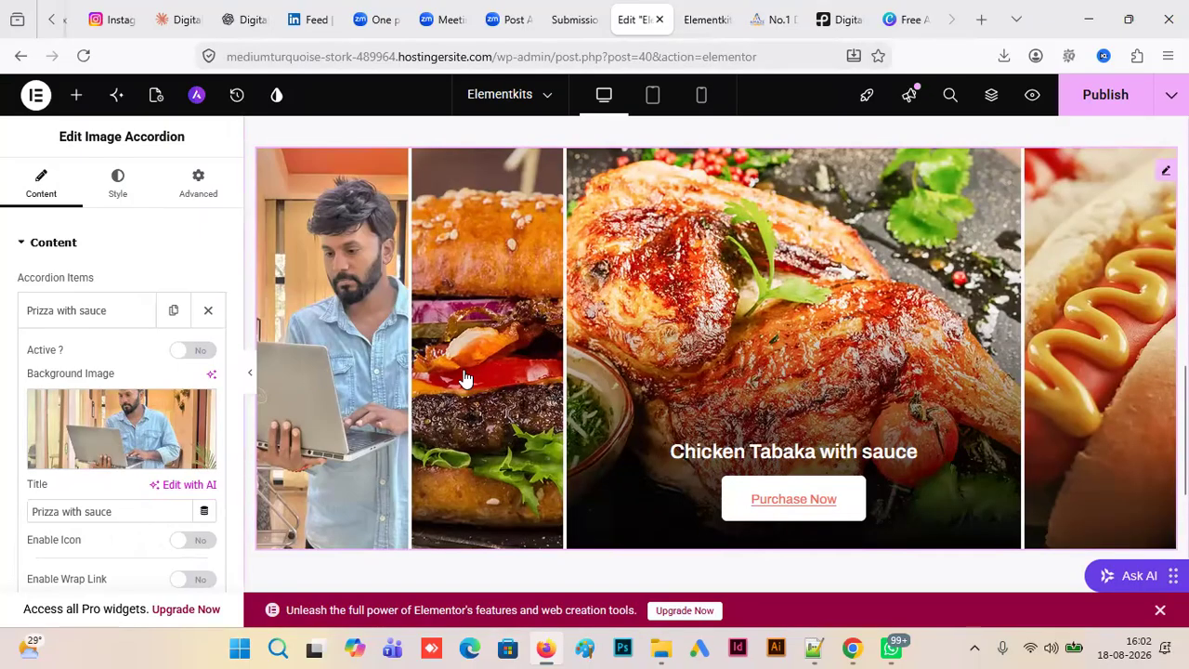
- Preview the Elementkits page and check the image accordion below the hero section
click(1031, 98)
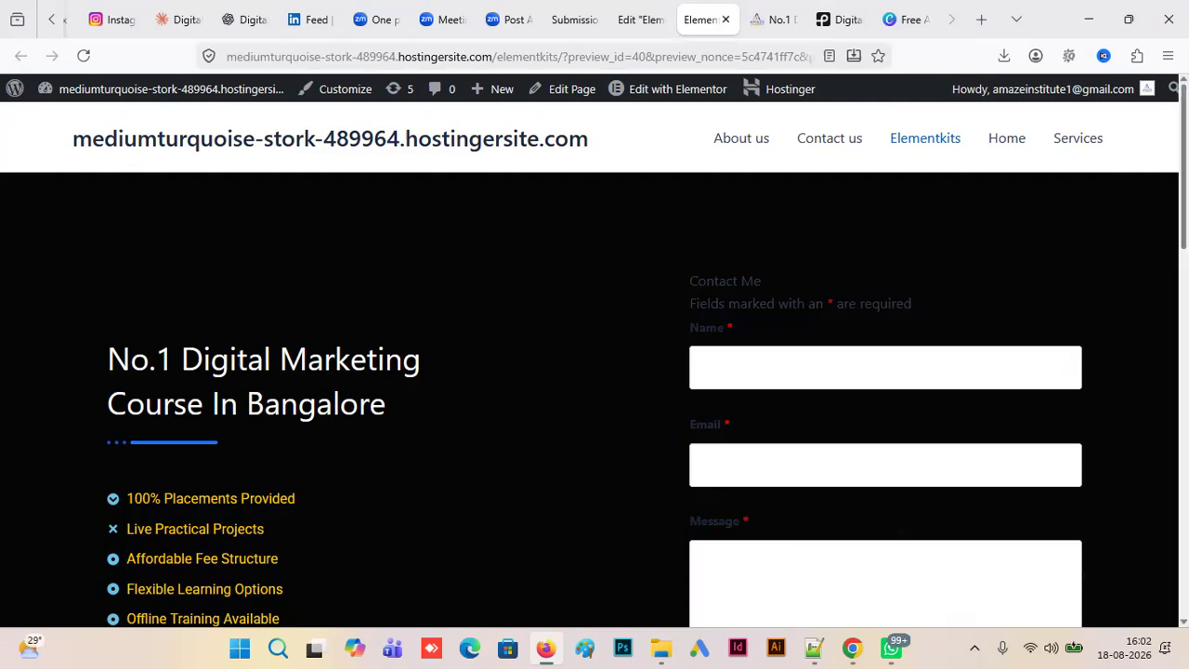
scroll(595, 372, down, 5)
scroll(594, 372, down, 4)
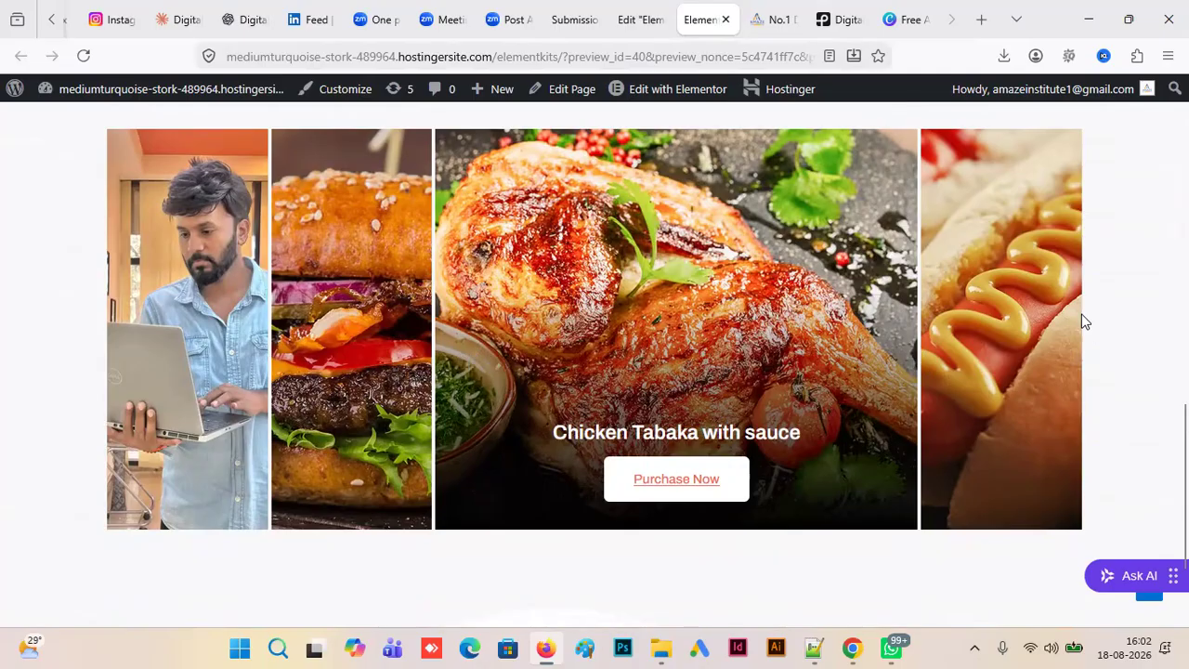
- Open the ElementsKit section library below the accordion in the editor and consult the placement feature cards on the reference course page
click(655, 33)
scroll(716, 546, down, 4)
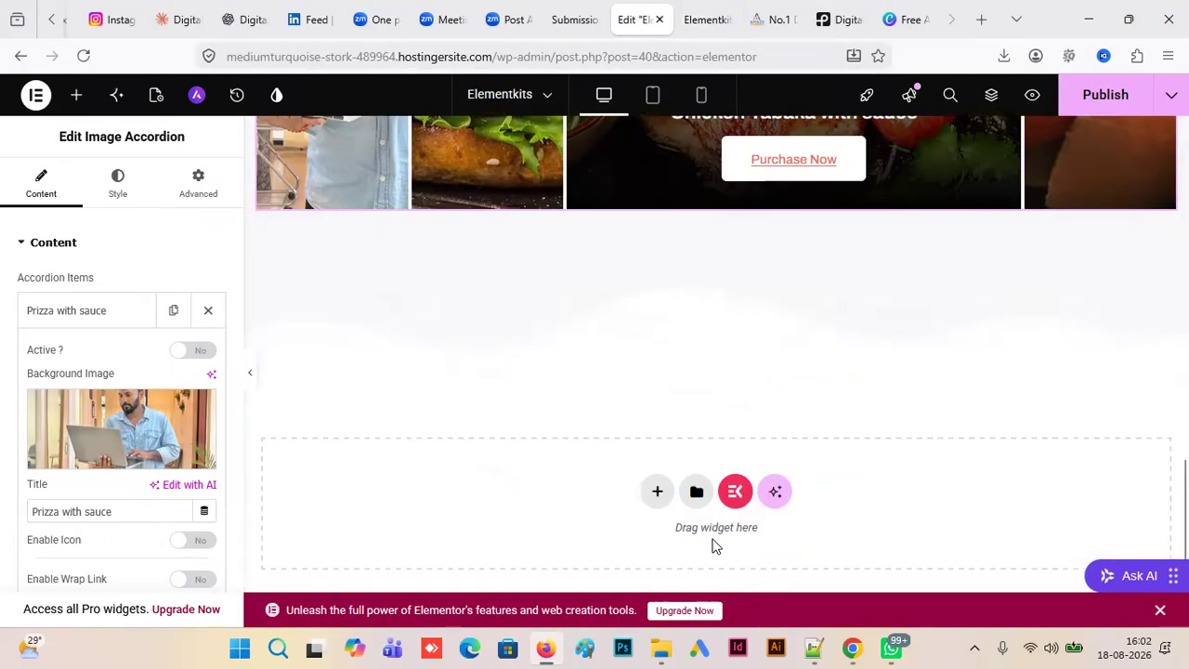
click(734, 492)
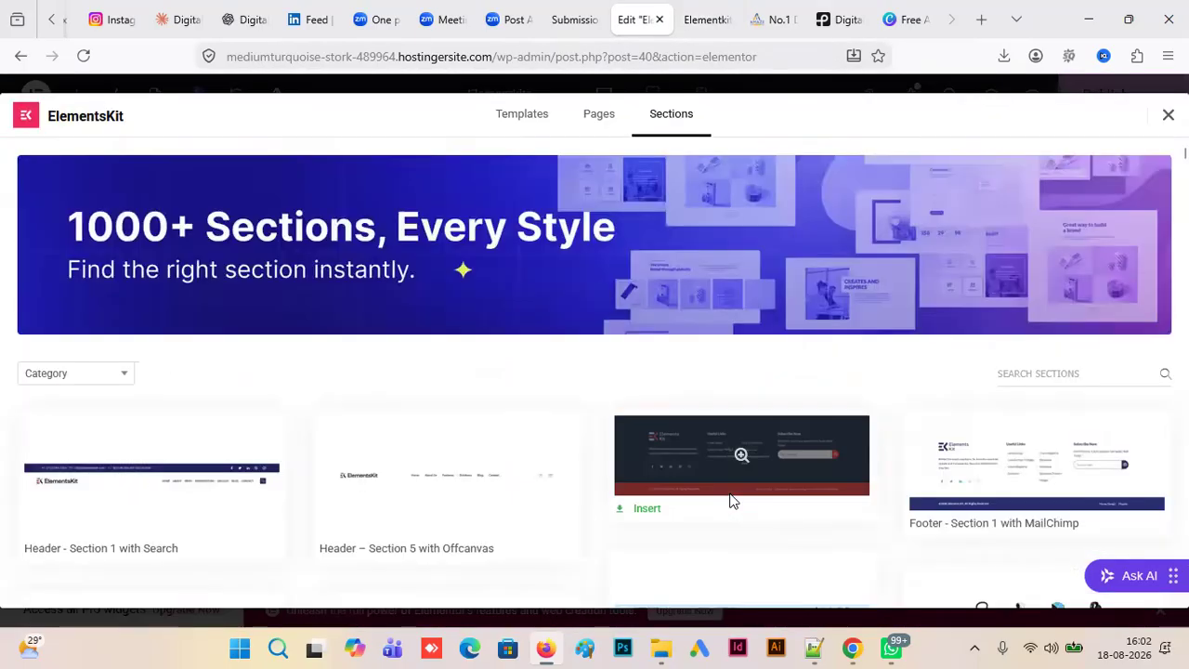
click(776, 23)
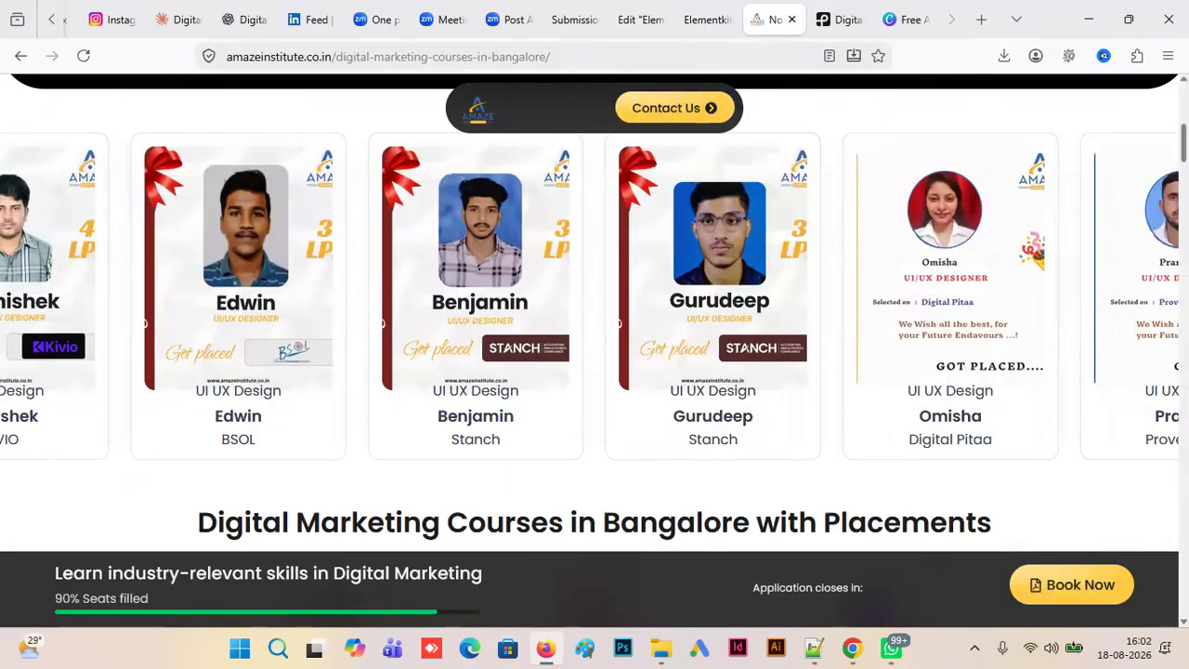
scroll(594, 316, down, 4)
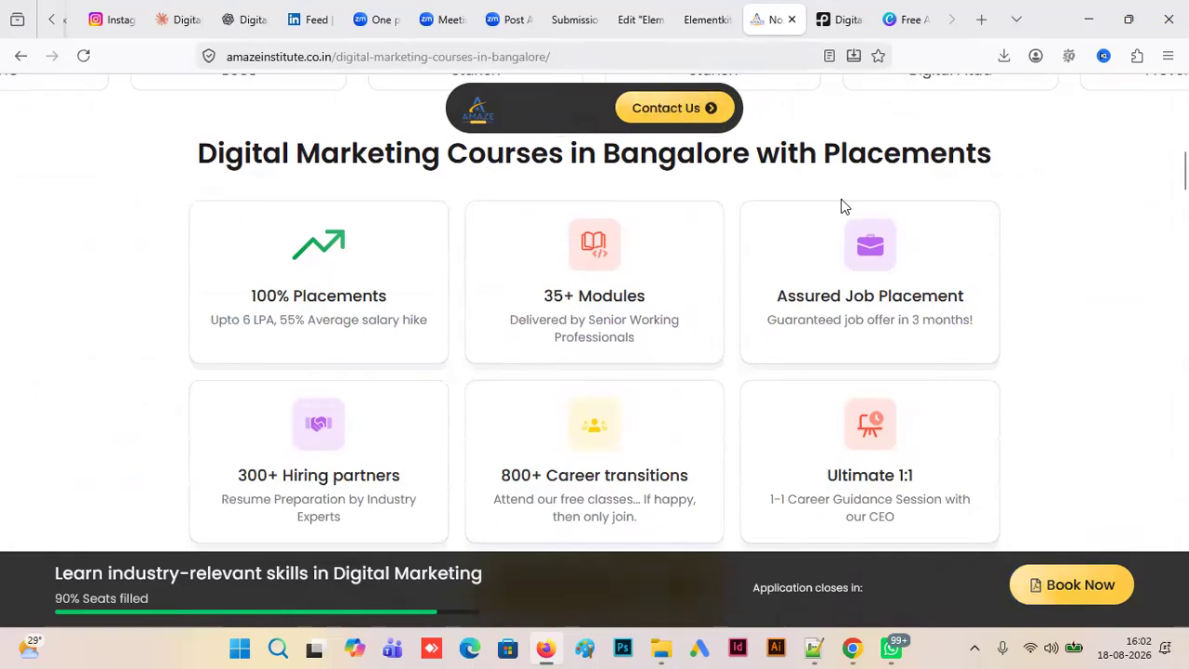
click(706, 20)
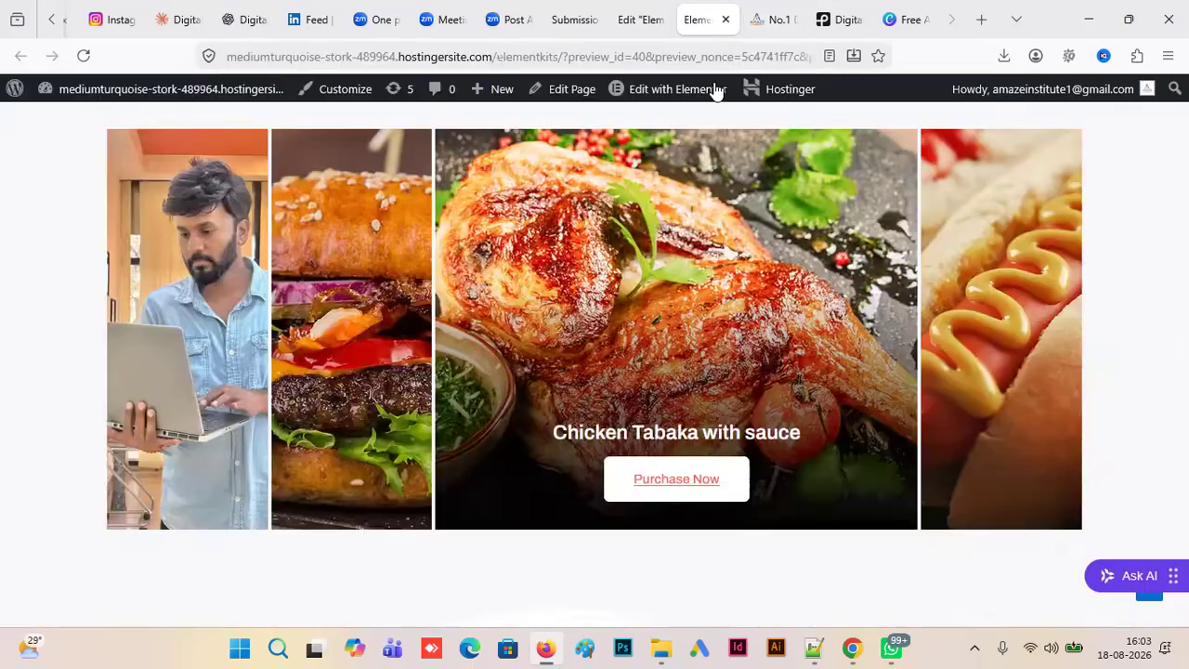
click(648, 23)
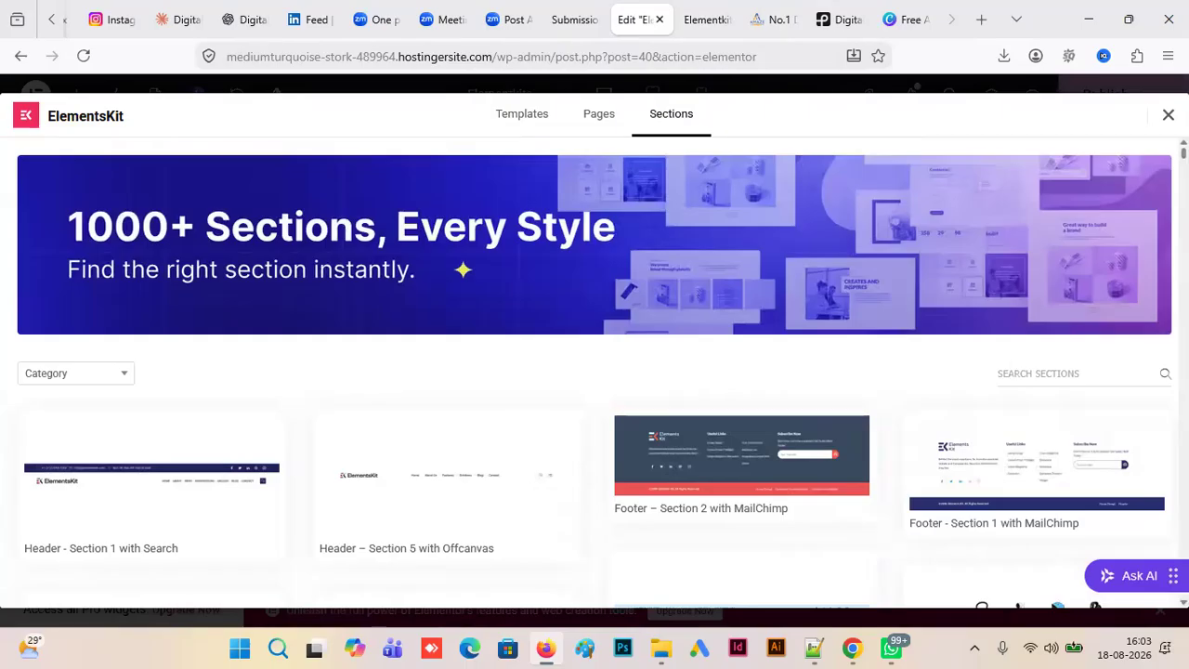
- Insert the Icon Box – Section 20 template, a six-box grid with icons, below the image accordion and view its boxes
scroll(594, 371, down, 5)
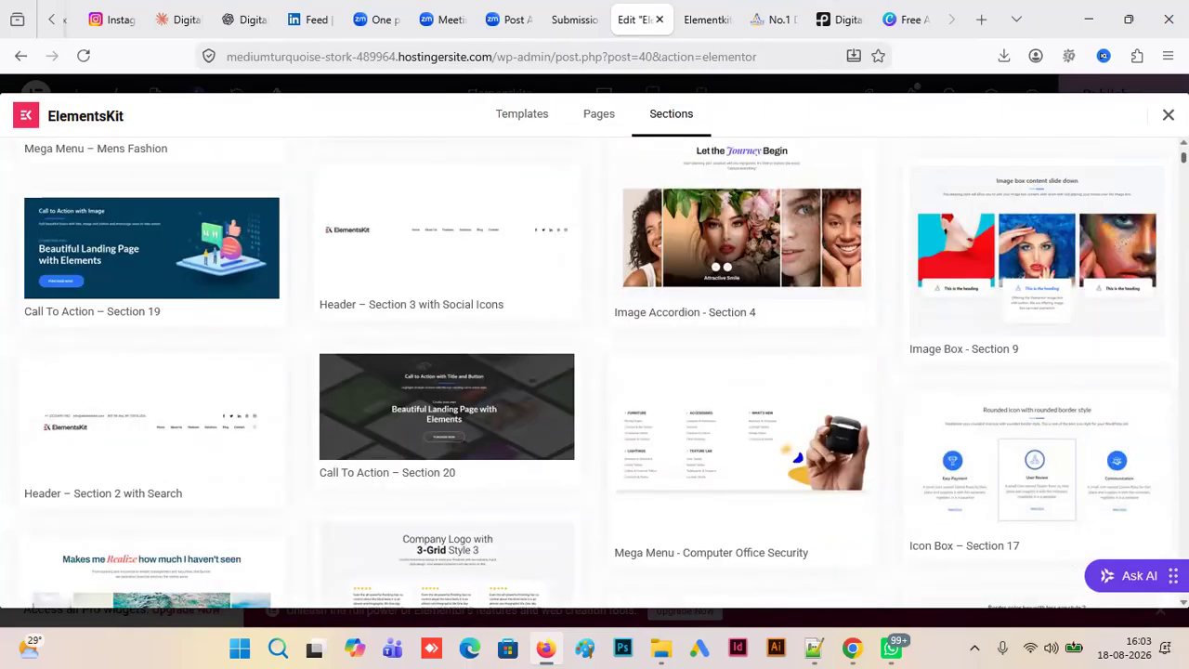
mouse_move(1034, 437)
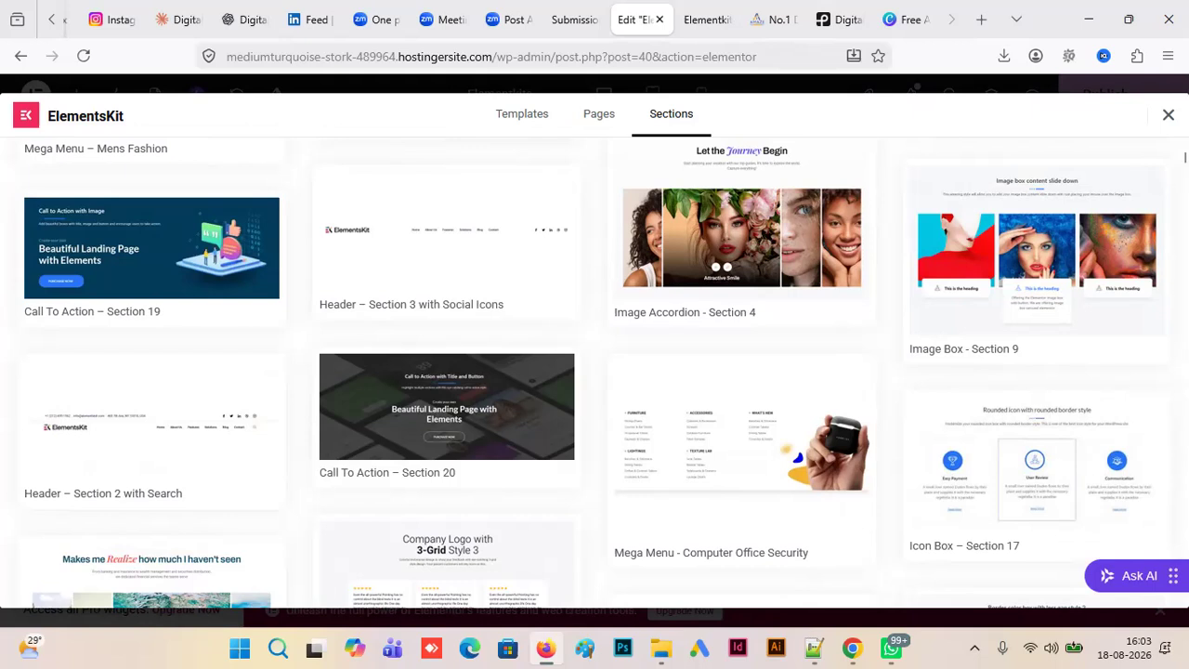
scroll(591, 371, down, 2)
scroll(1008, 406, down, 2)
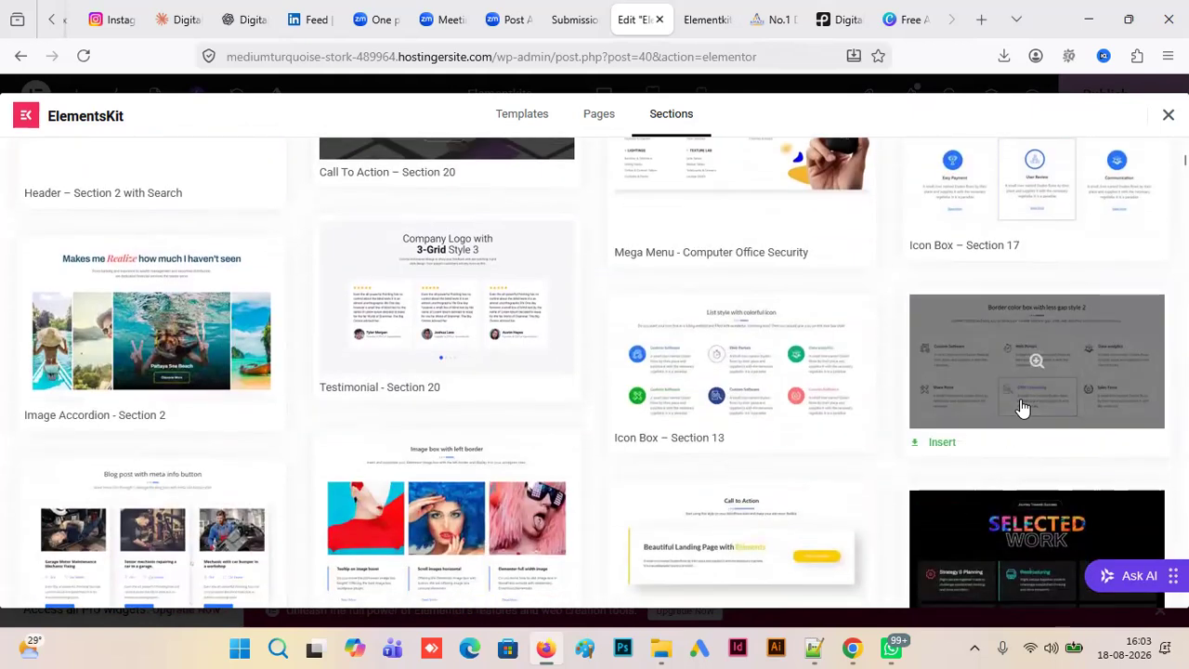
click(771, 19)
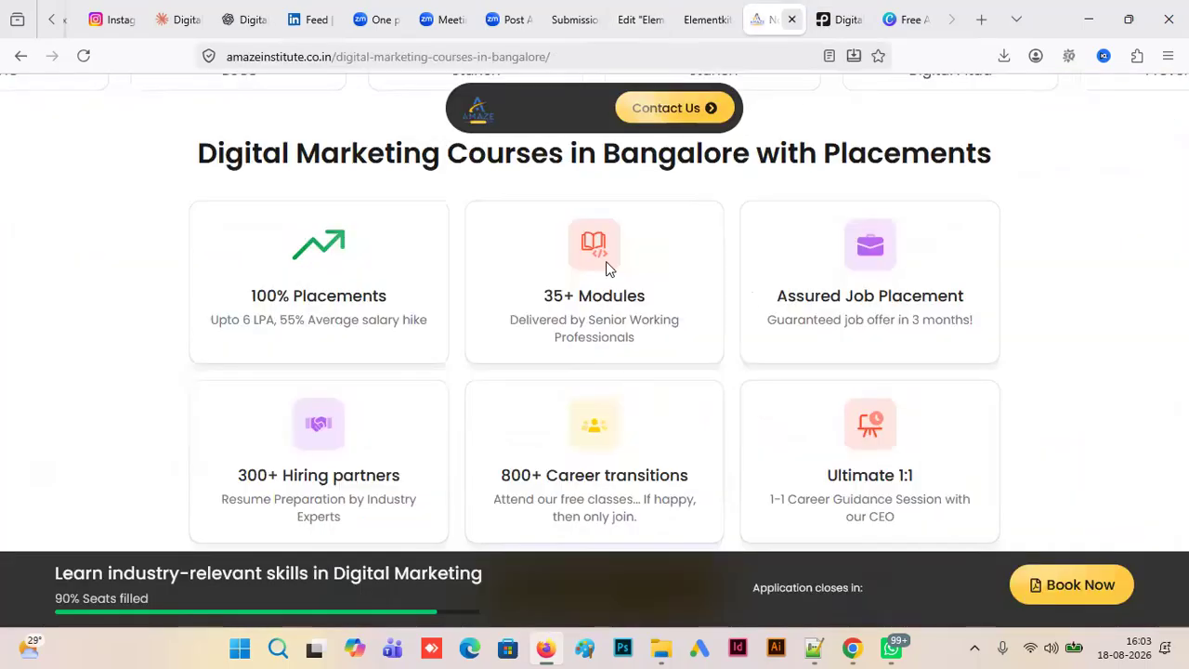
click(706, 20)
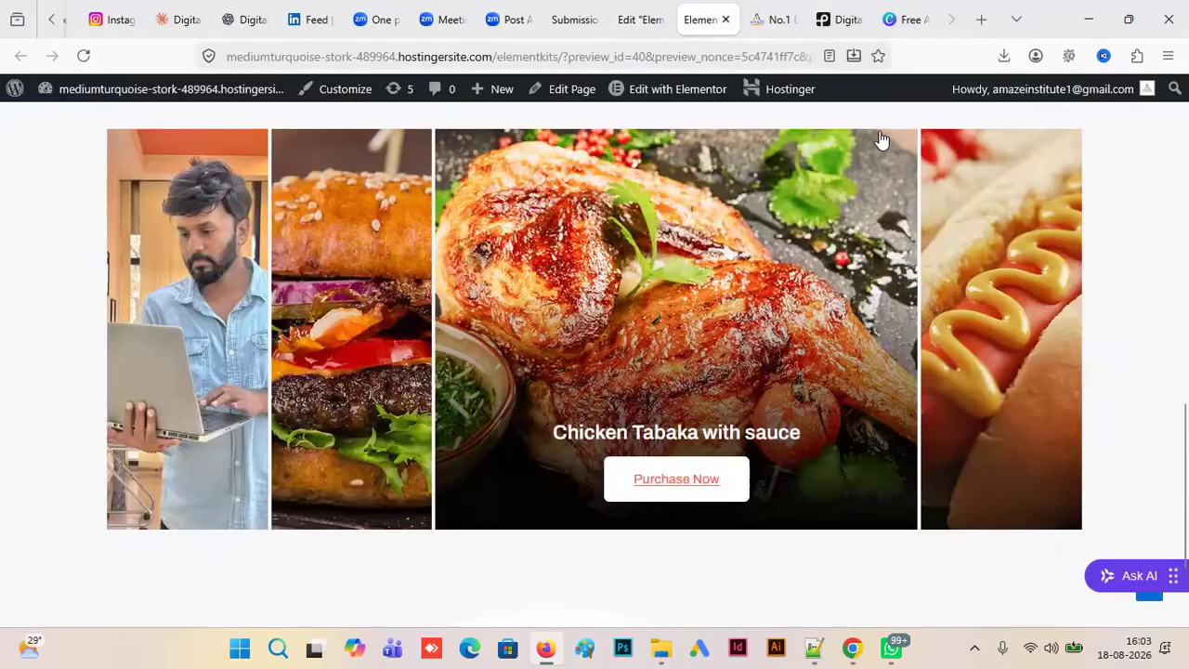
click(634, 22)
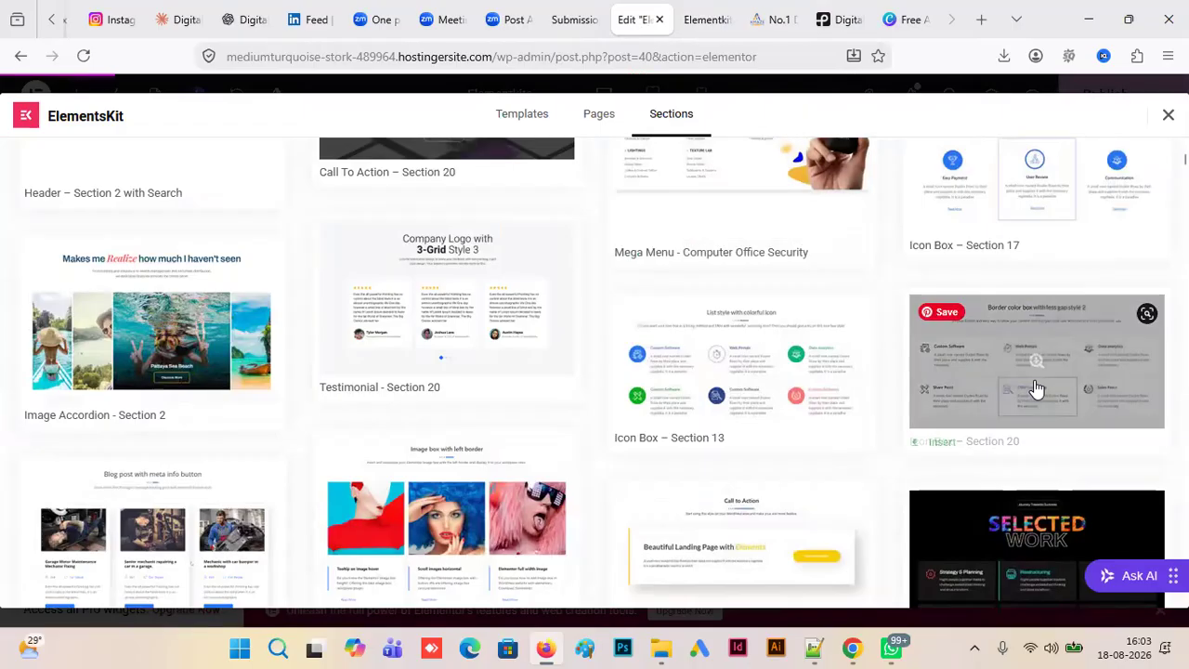
click(952, 450)
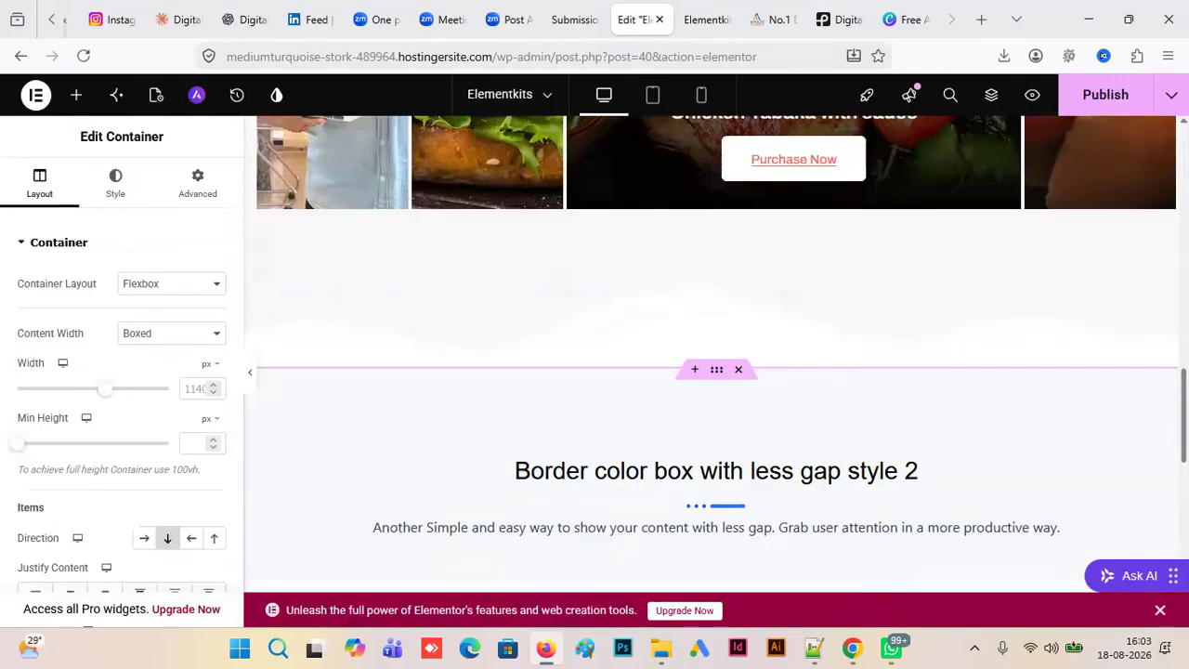
drag(1183, 415, 1184, 497)
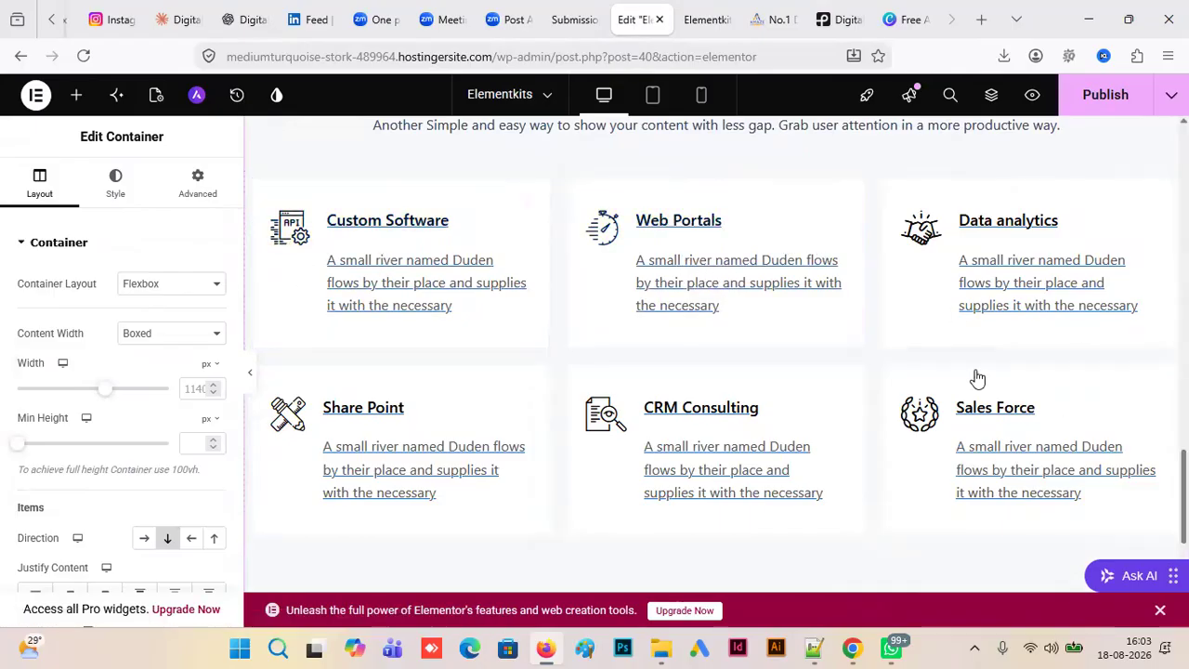
- Examine the feature cards, Google reviews, rating and testimonial sections of the reference course page, and return to the Elementkits editor
click(783, 24)
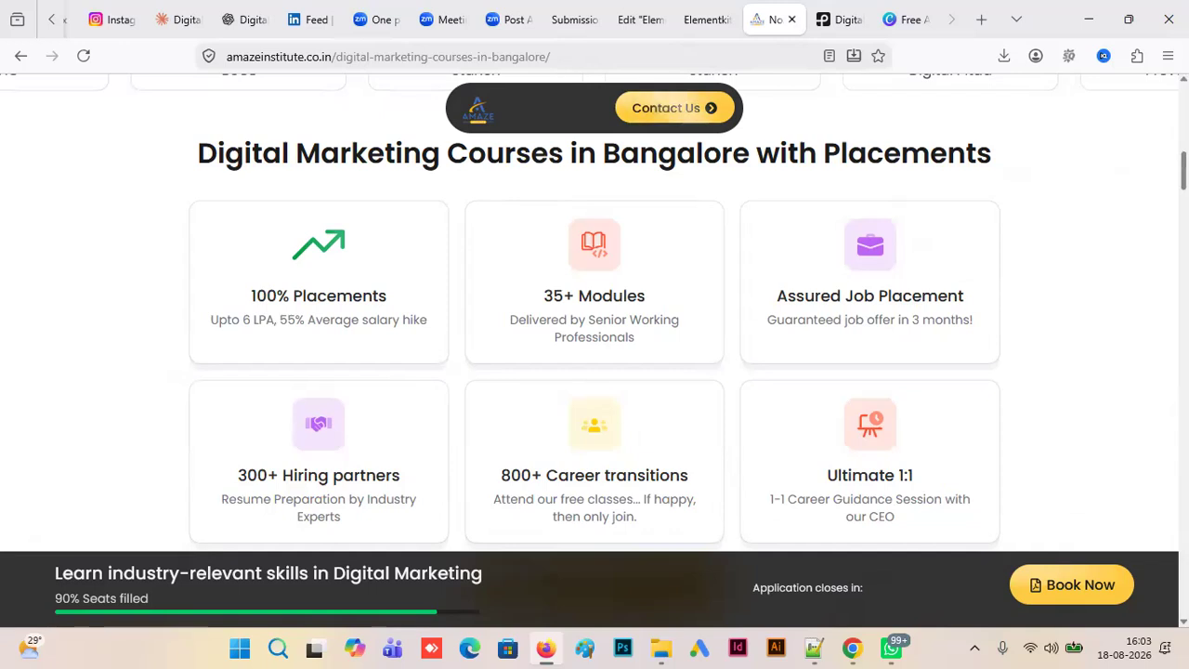
scroll(594, 325, down, 1)
scroll(594, 325, down, 8)
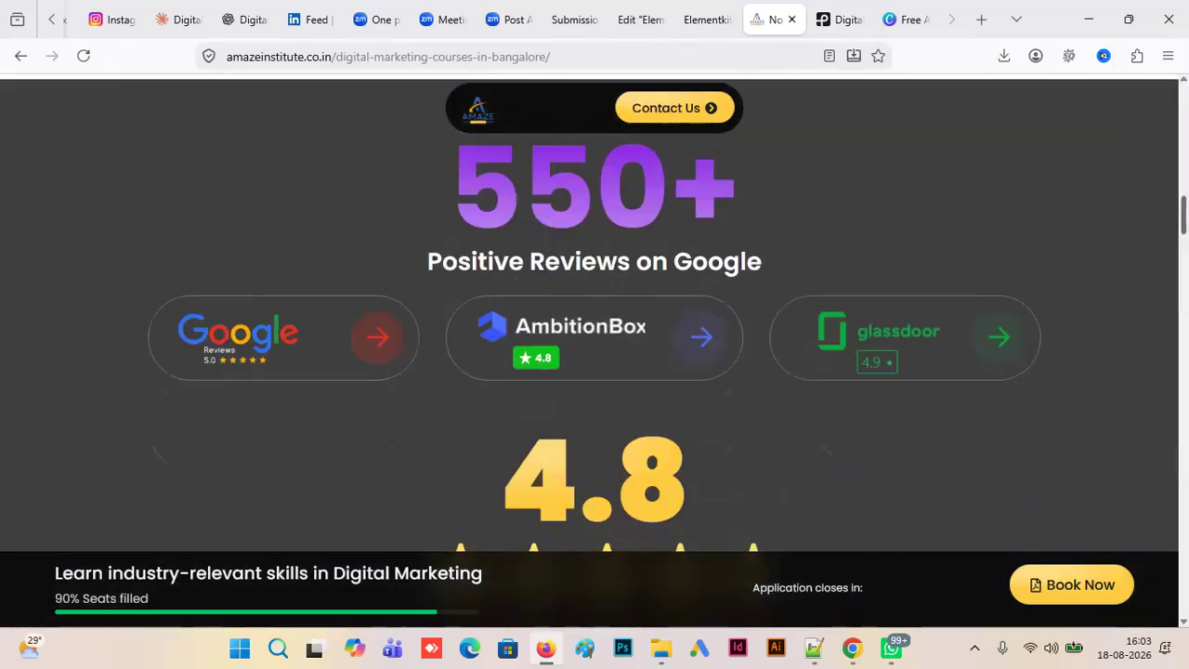
scroll(595, 325, up, 1)
scroll(595, 325, down, 2)
scroll(594, 325, up, 1)
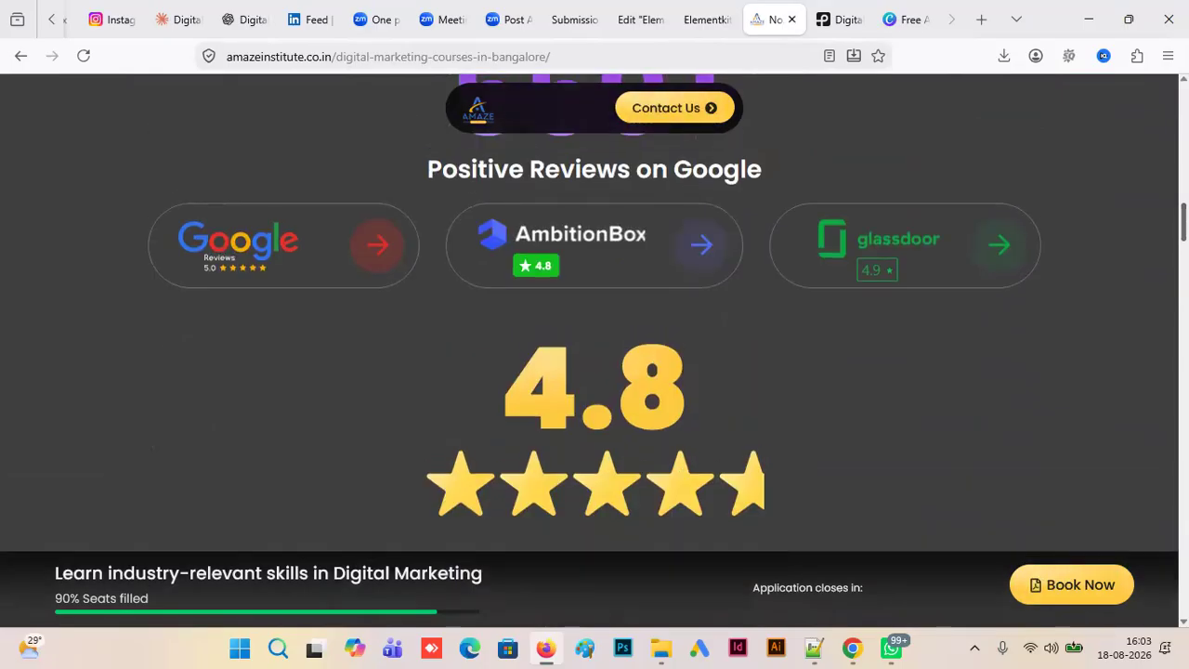
scroll(595, 325, up, 1)
scroll(595, 325, down, 2)
scroll(561, 271, down, 4)
scroll(560, 271, up, 7)
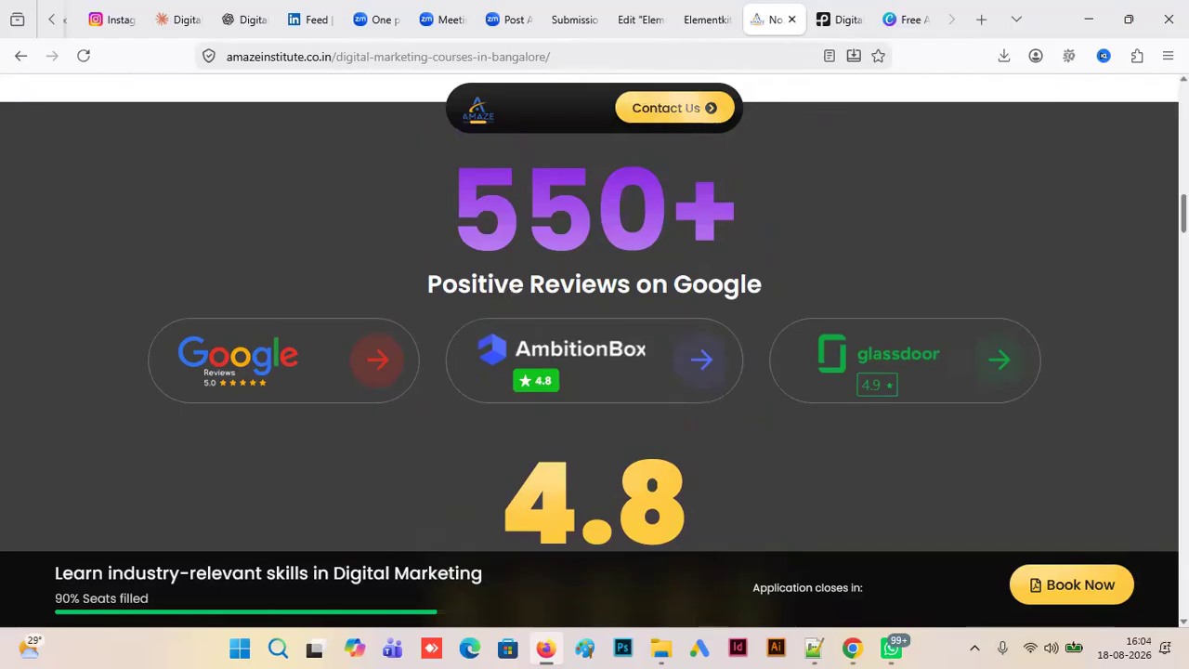
scroll(605, 293, down, 6)
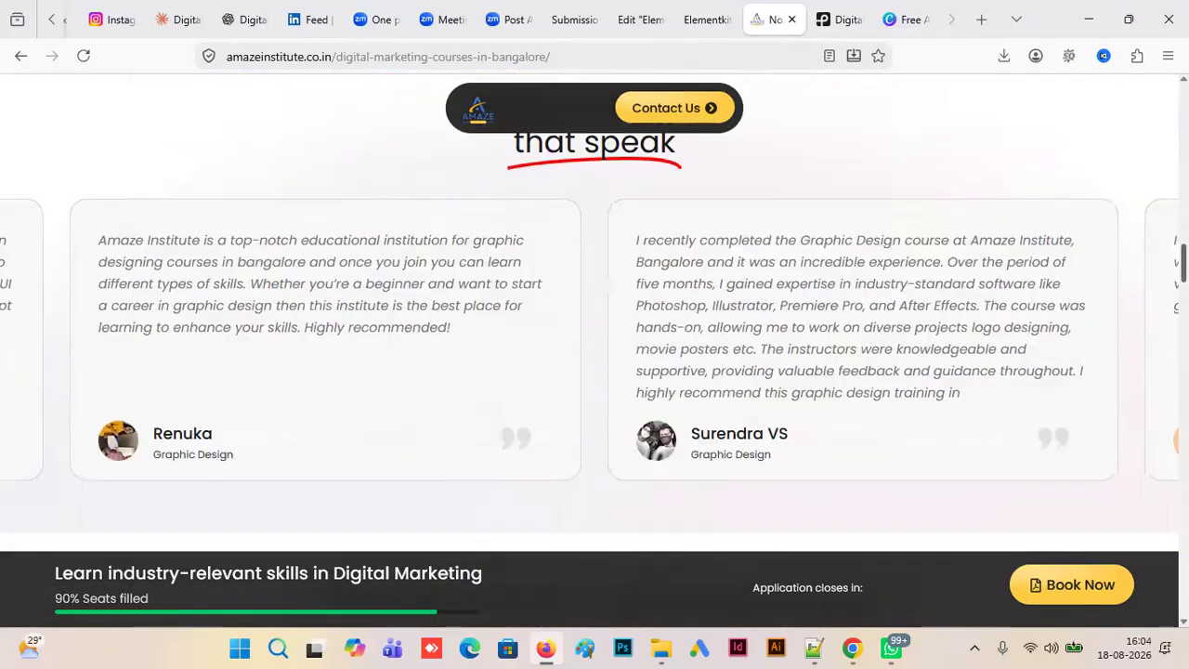
click(708, 20)
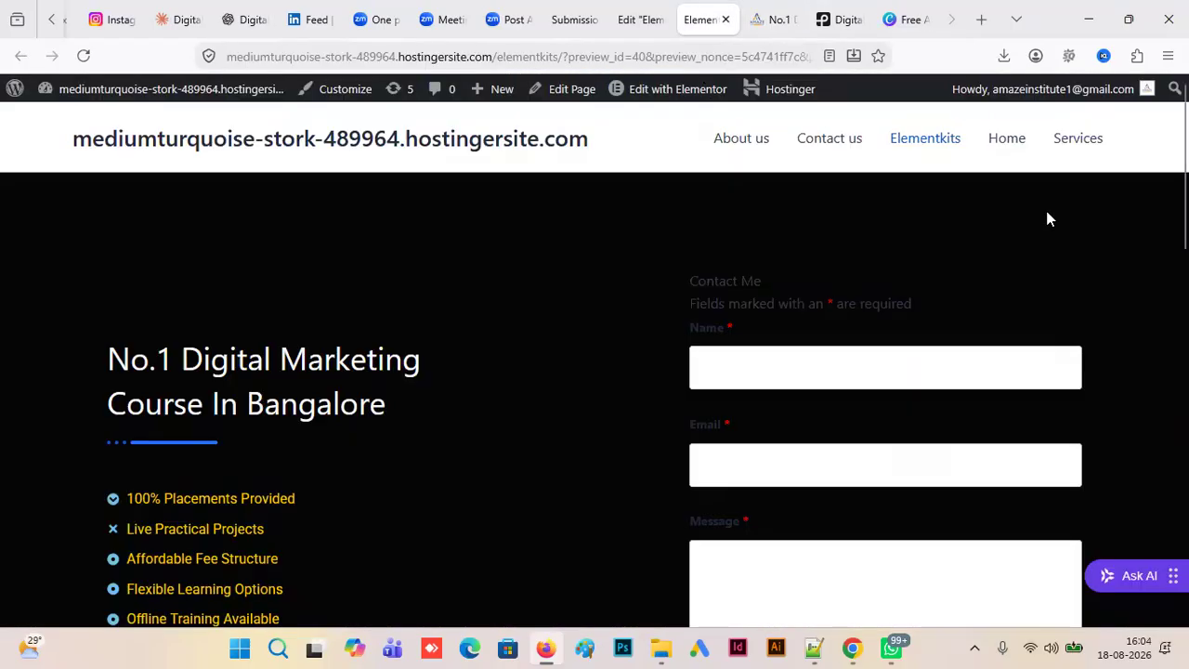
click(641, 20)
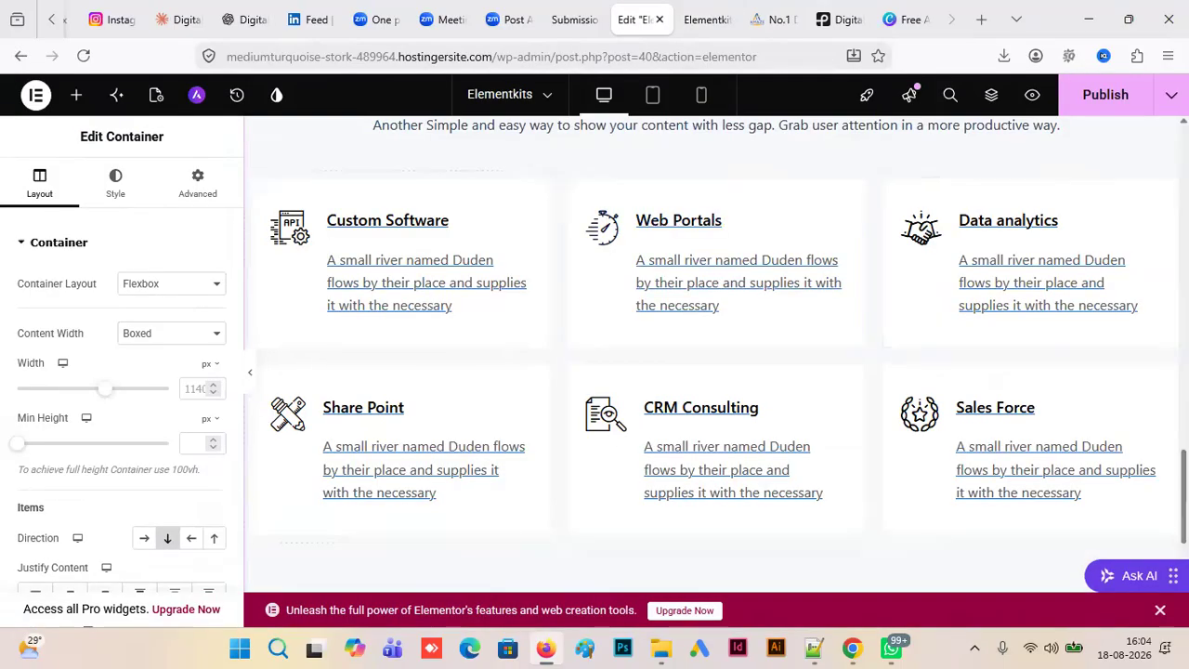
- Insert the ElementsKit Call To Action – Section 33 template below the icon box grid and view the inserted banner
scroll(778, 492, down, 3)
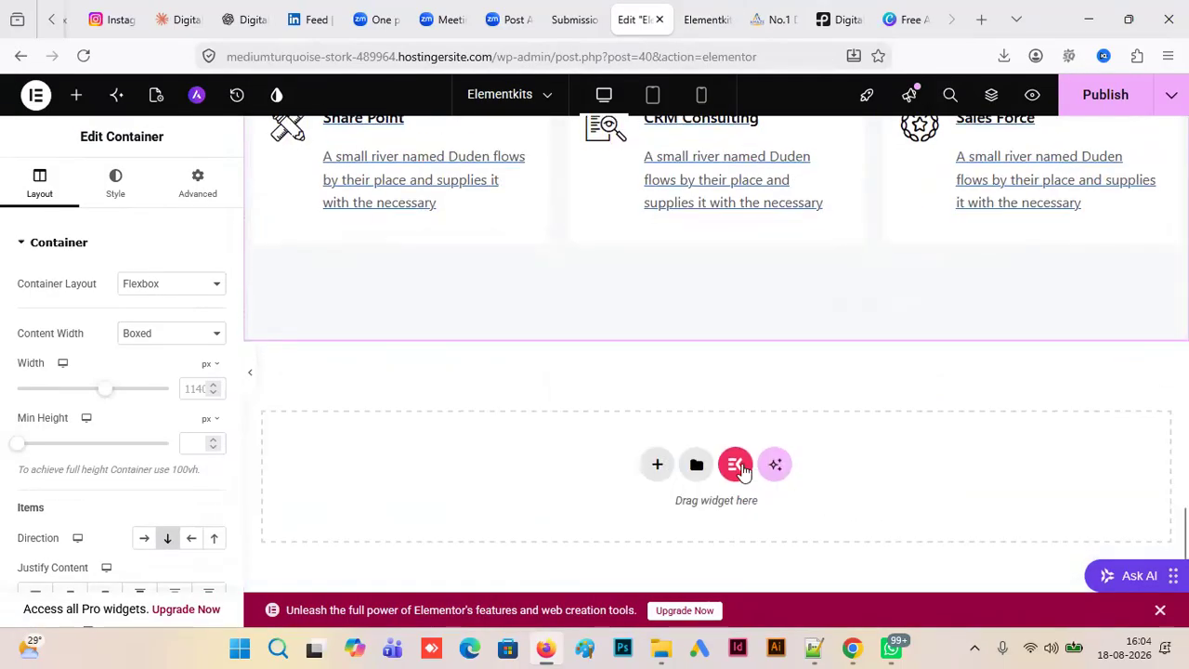
click(735, 465)
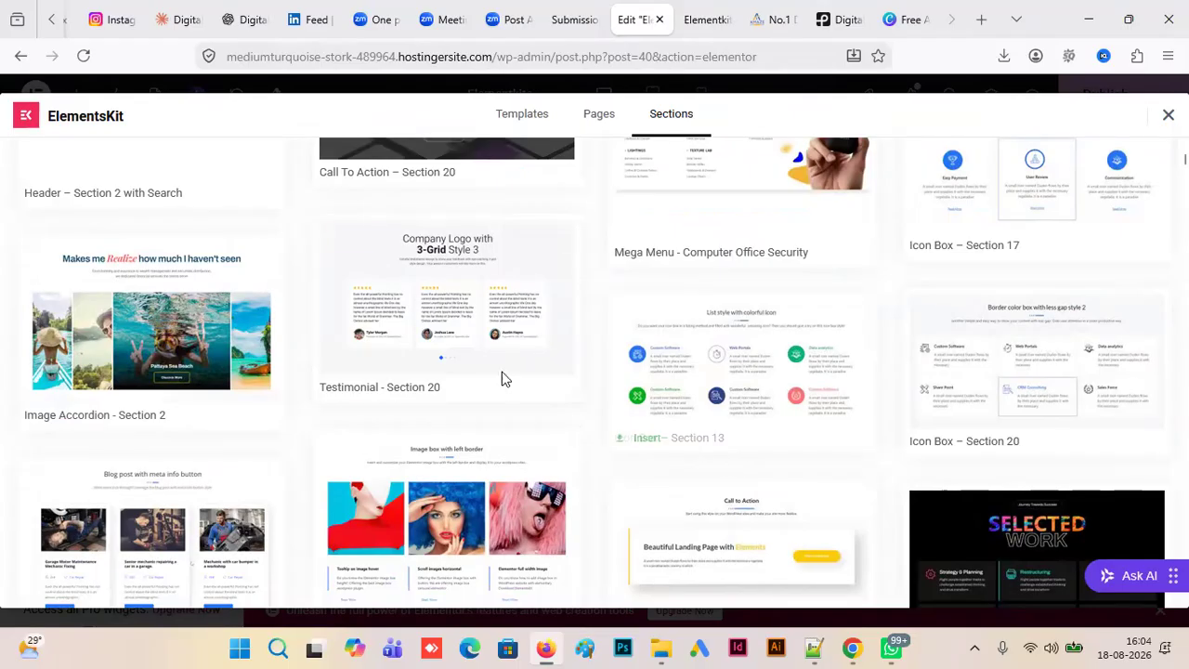
mouse_move(464, 329)
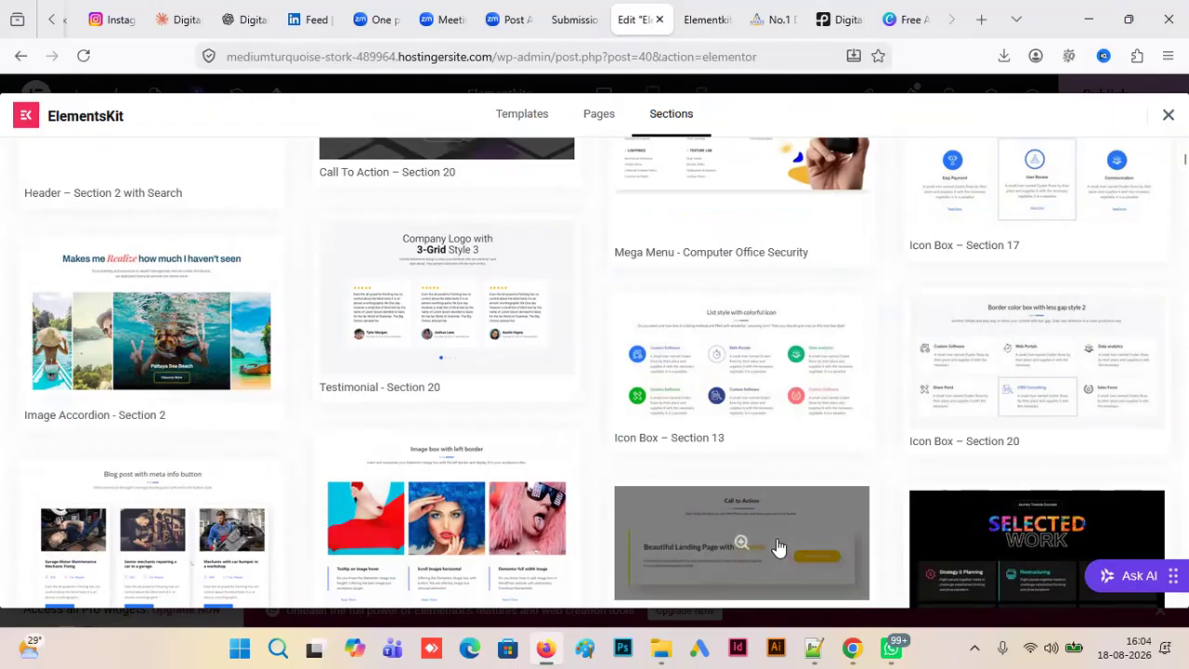
scroll(1035, 568, down, 1)
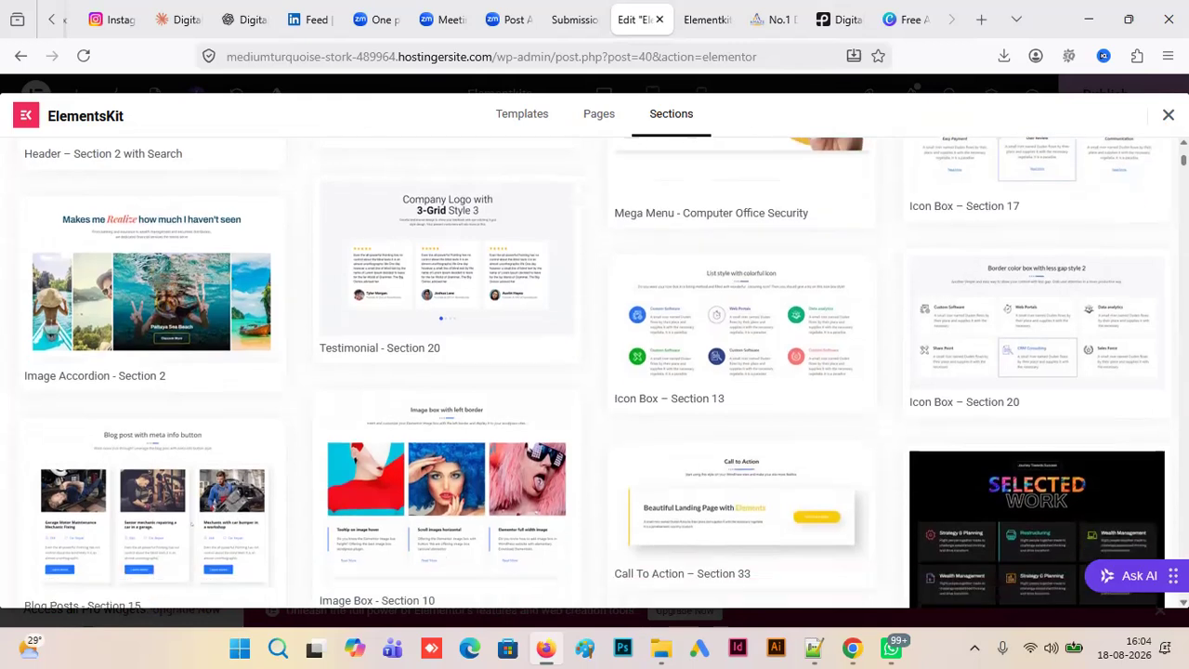
scroll(781, 473, down, 2)
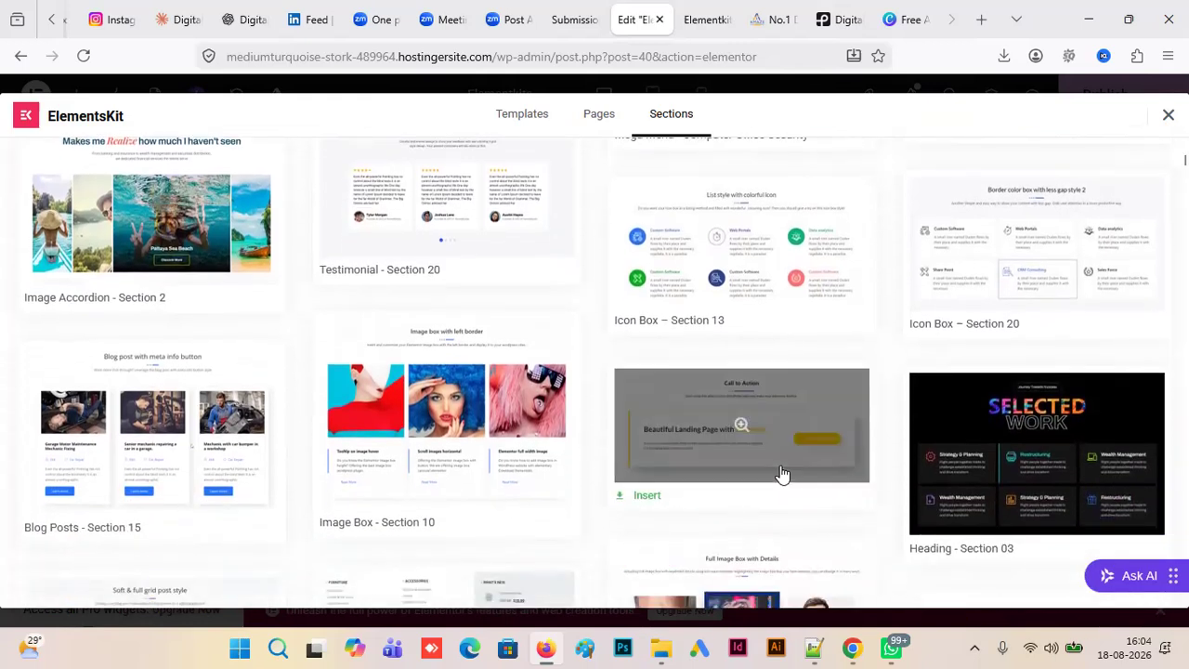
click(643, 495)
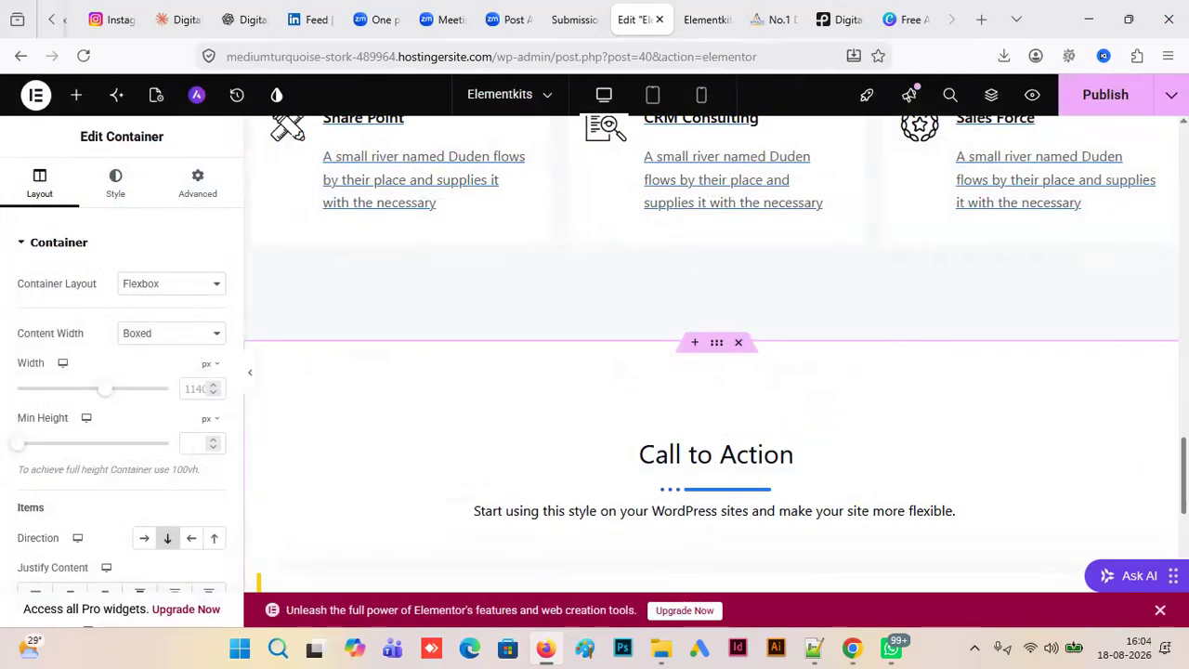
scroll(685, 532, down, 4)
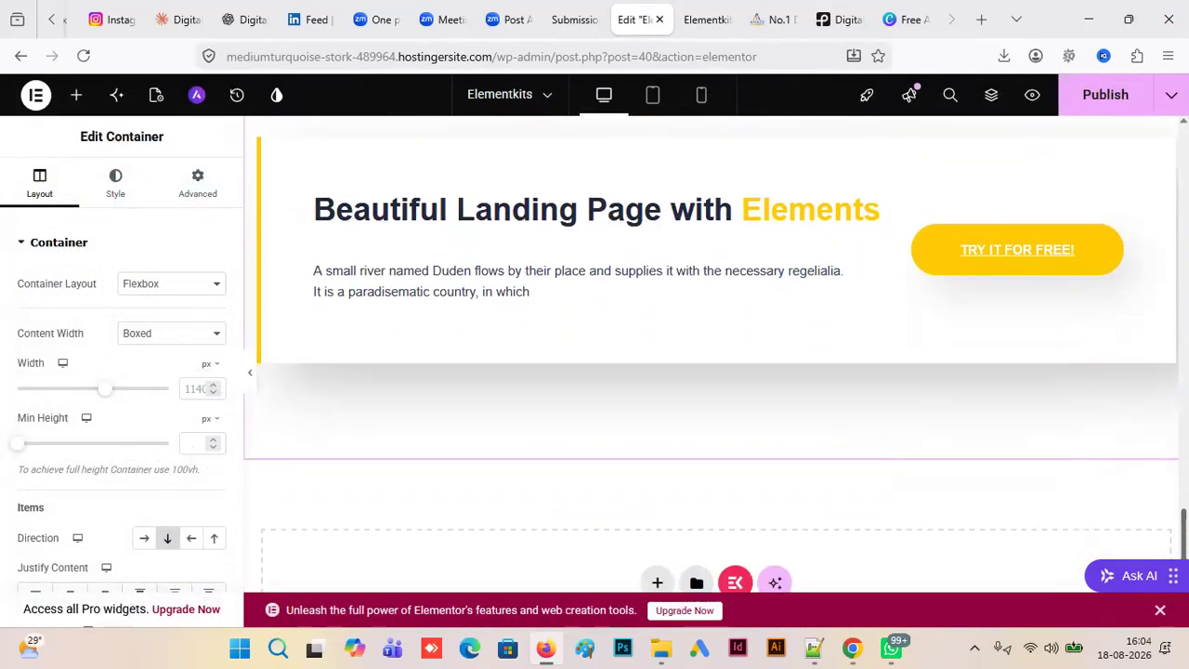
scroll(685, 531, down, 1)
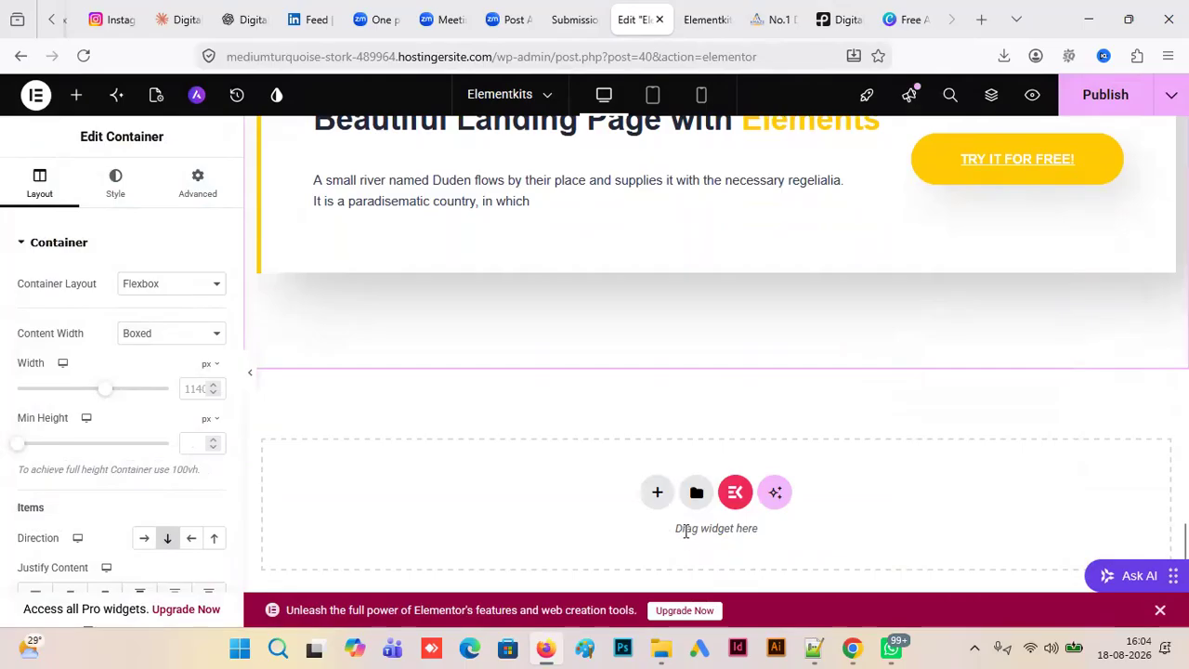
click(735, 493)
click(439, 252)
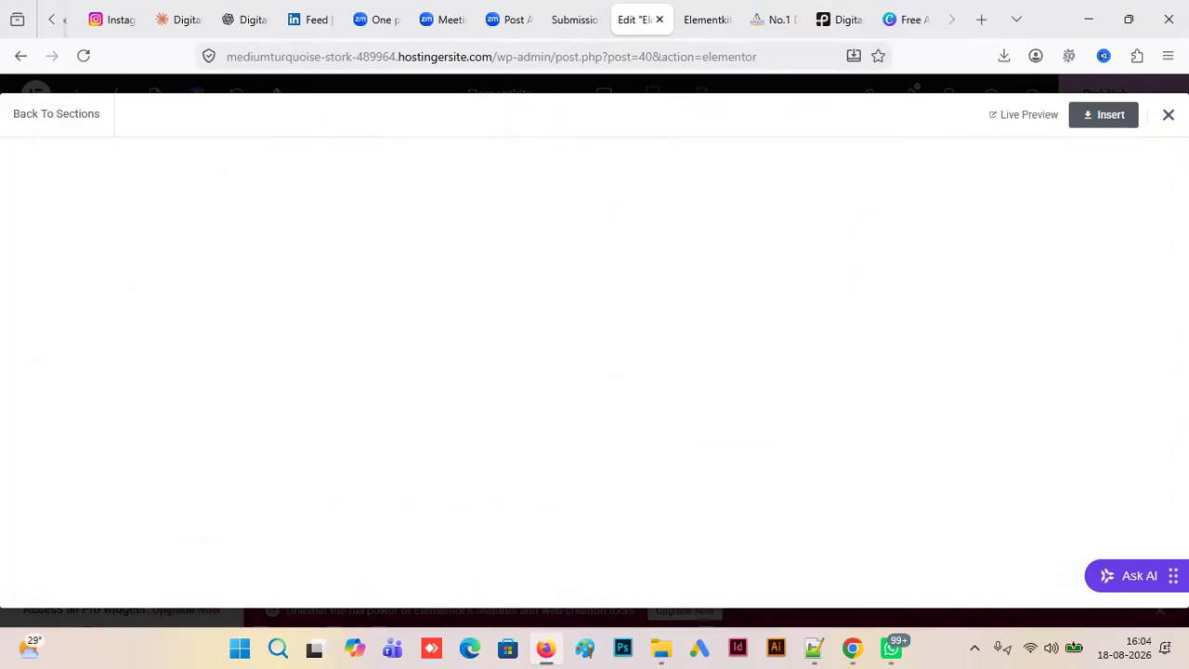
click(1168, 115)
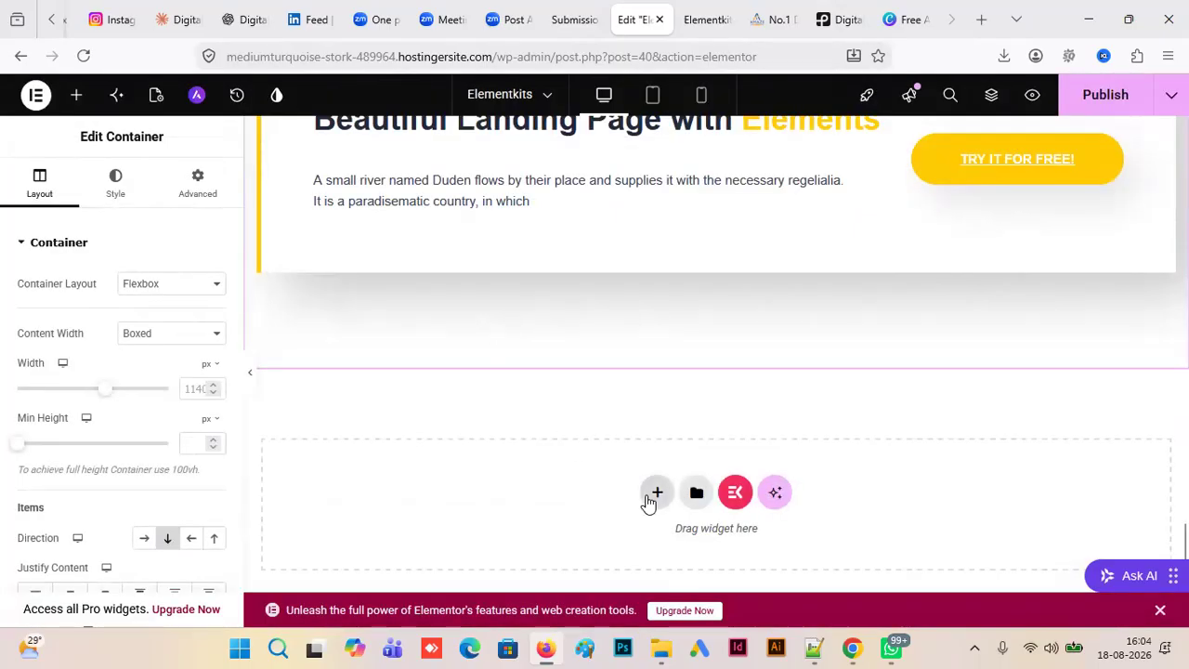
click(734, 492)
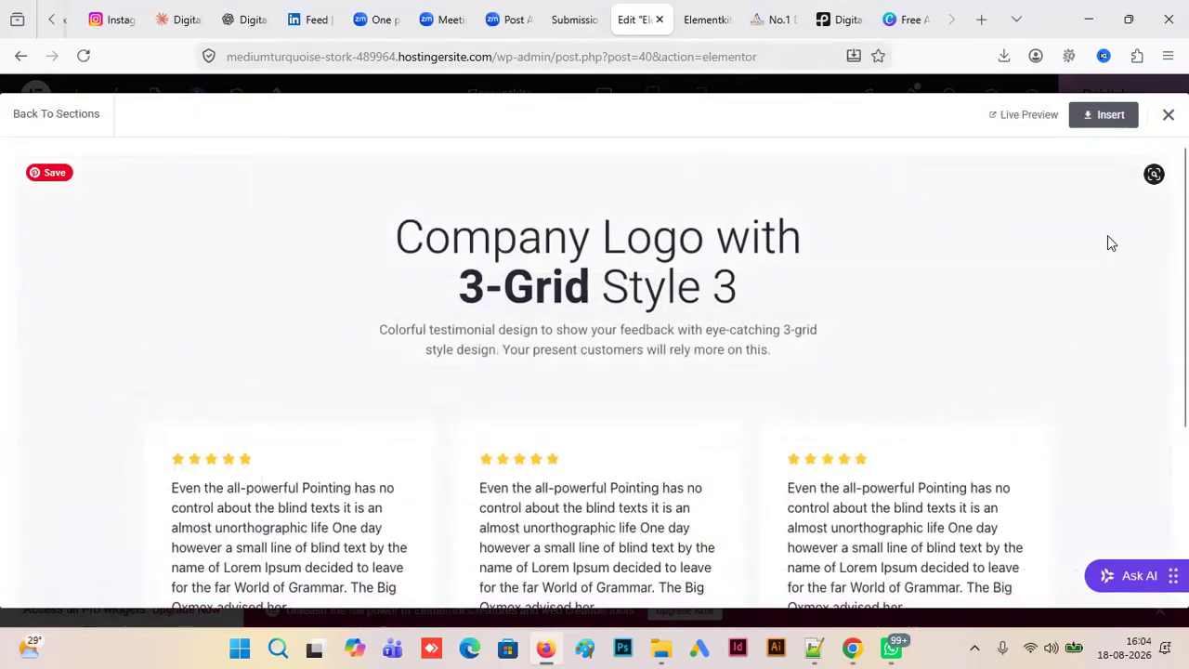
click(1168, 115)
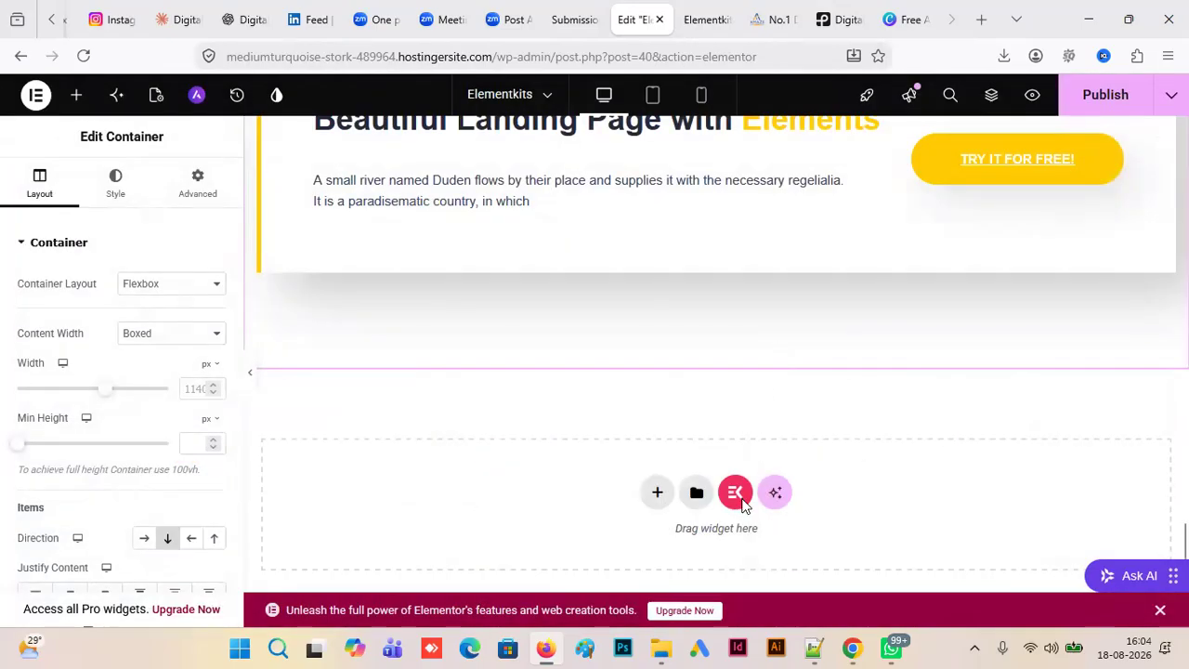
- Insert the ElementsKit Testimonial - Section 20 template below the call to action and view its review cards
click(738, 497)
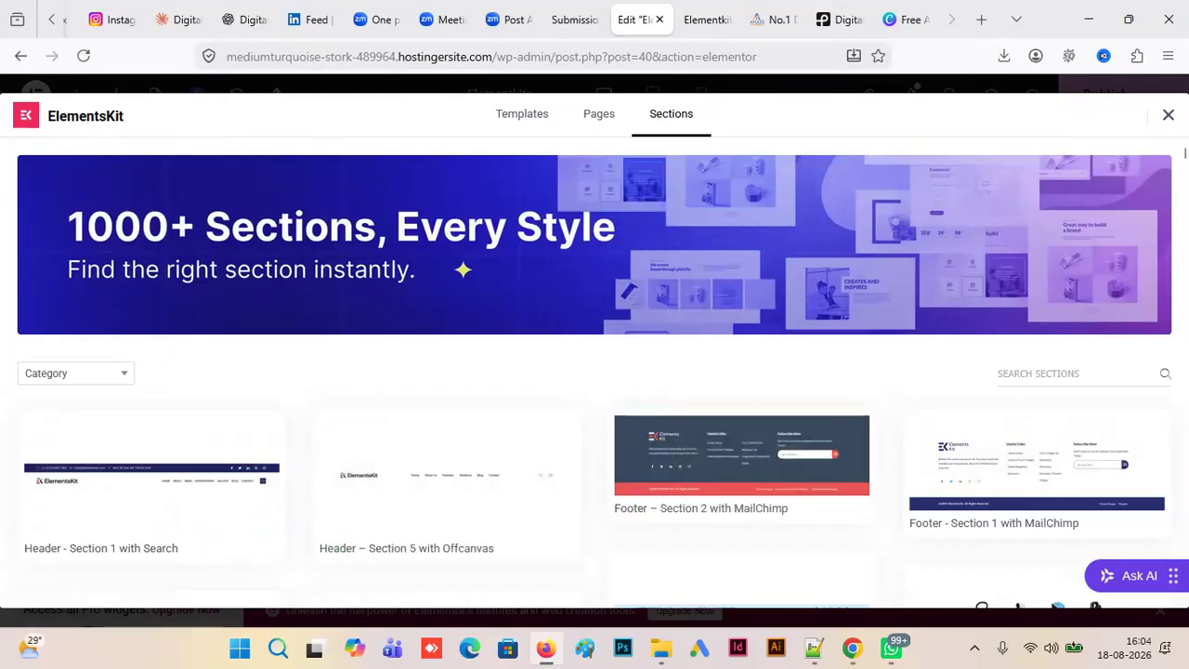
scroll(594, 372, down, 3)
scroll(595, 383, down, 6)
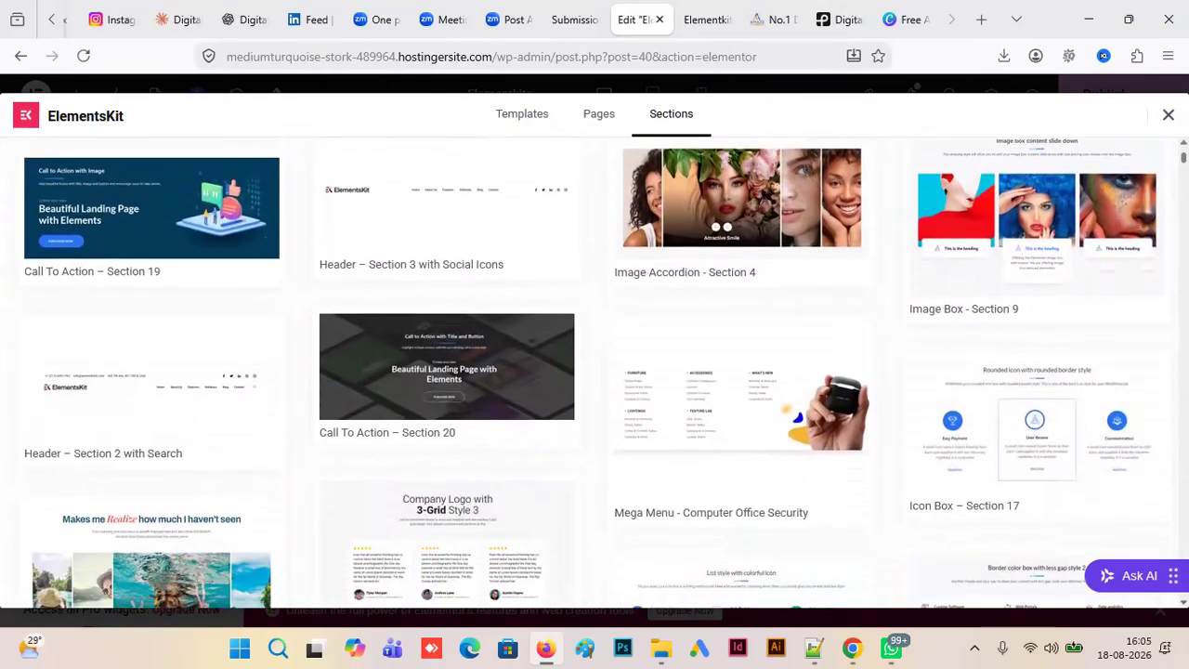
scroll(748, 502, down, 3)
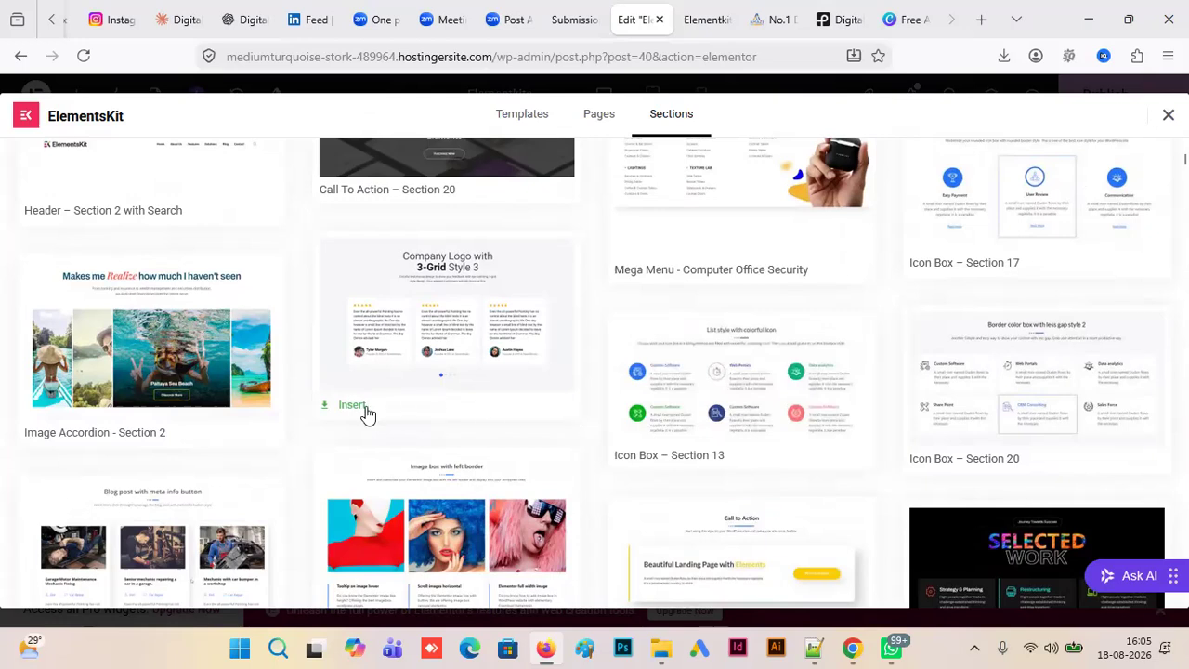
click(353, 406)
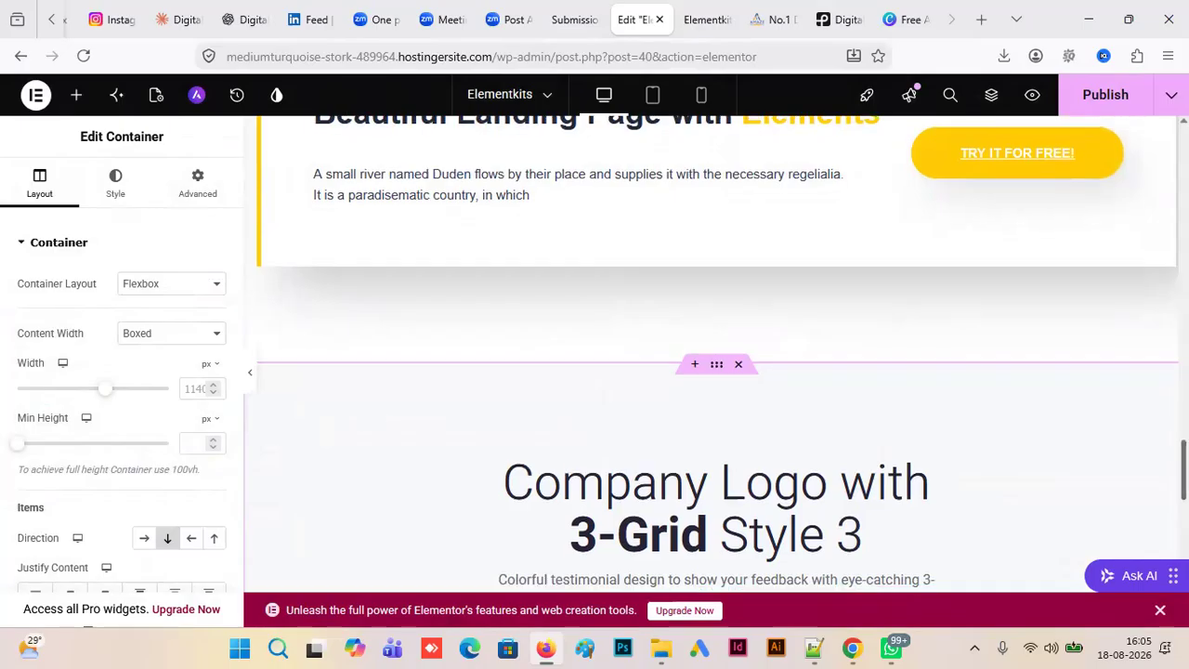
scroll(715, 353, down, 5)
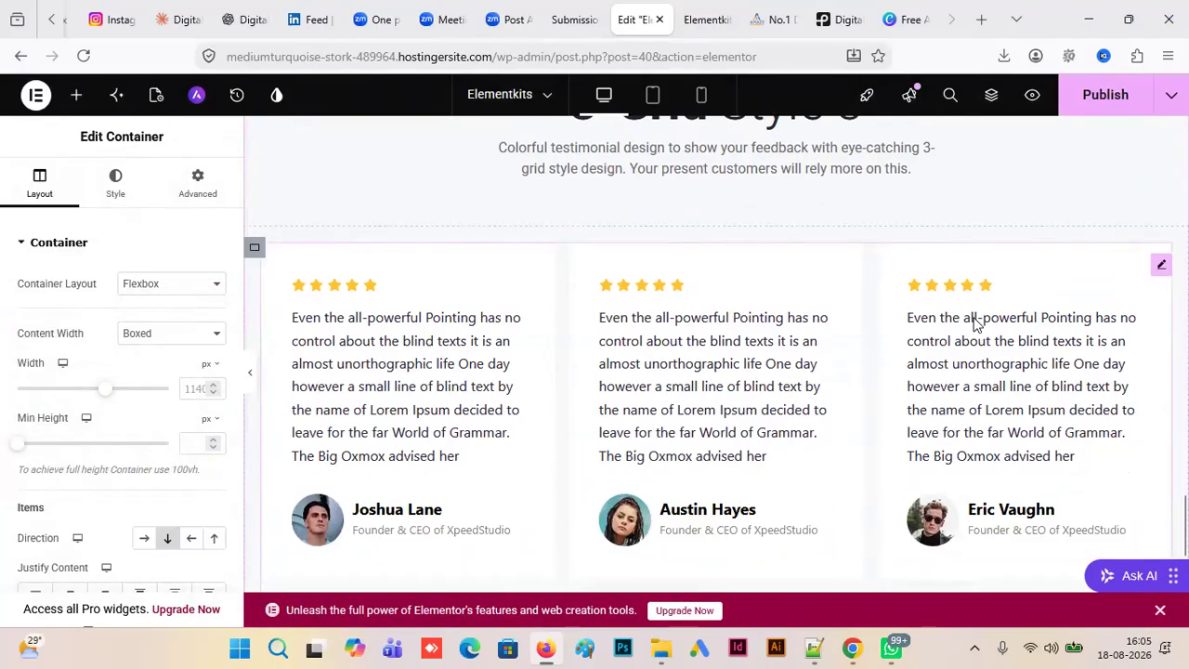
- Preview the Elementkits page and examine its hero, image accordion, icon box, call to action and testimonial sections
click(1034, 143)
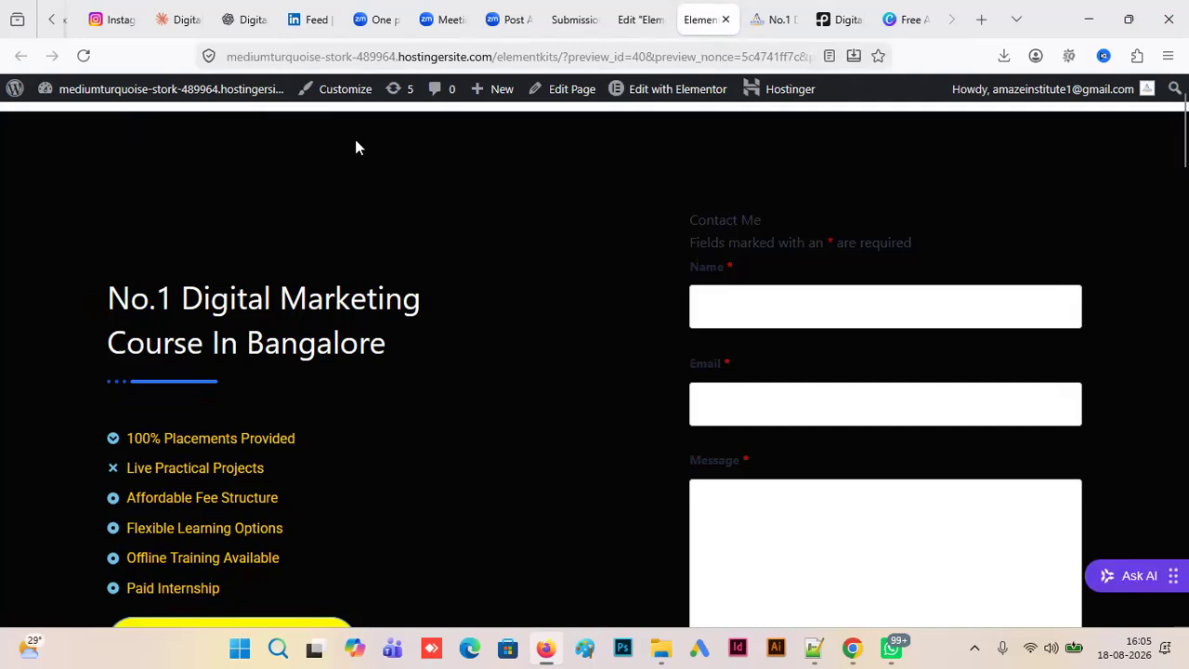
scroll(594, 371, down, 3)
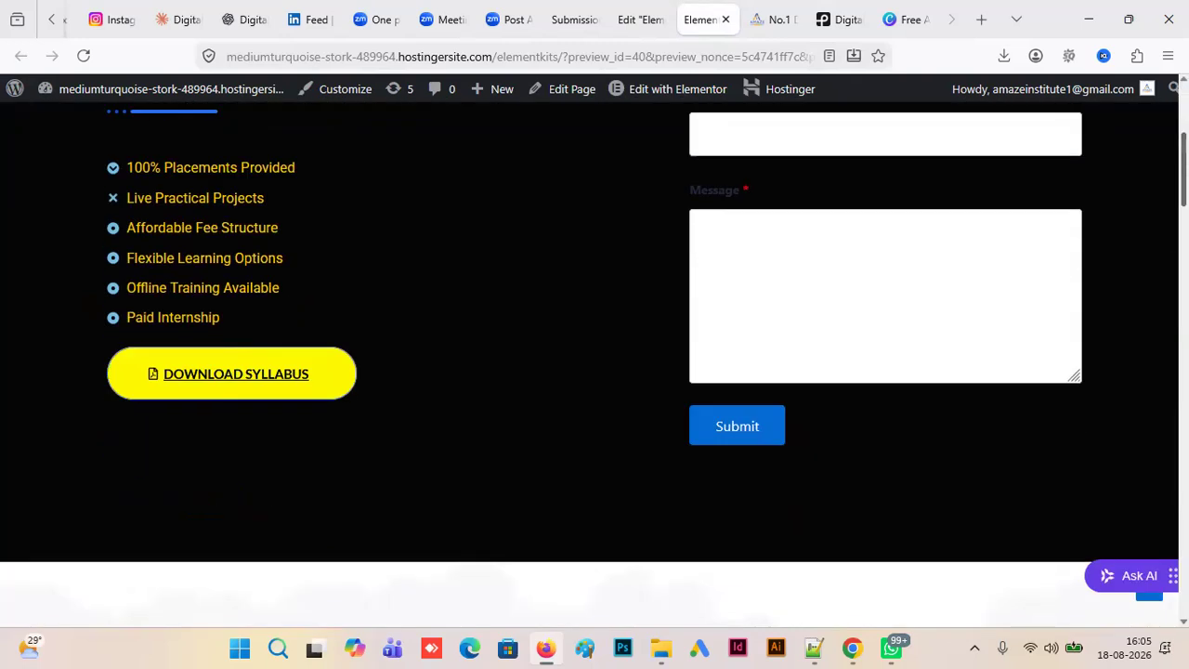
scroll(594, 371, down, 5)
scroll(594, 371, down, 6)
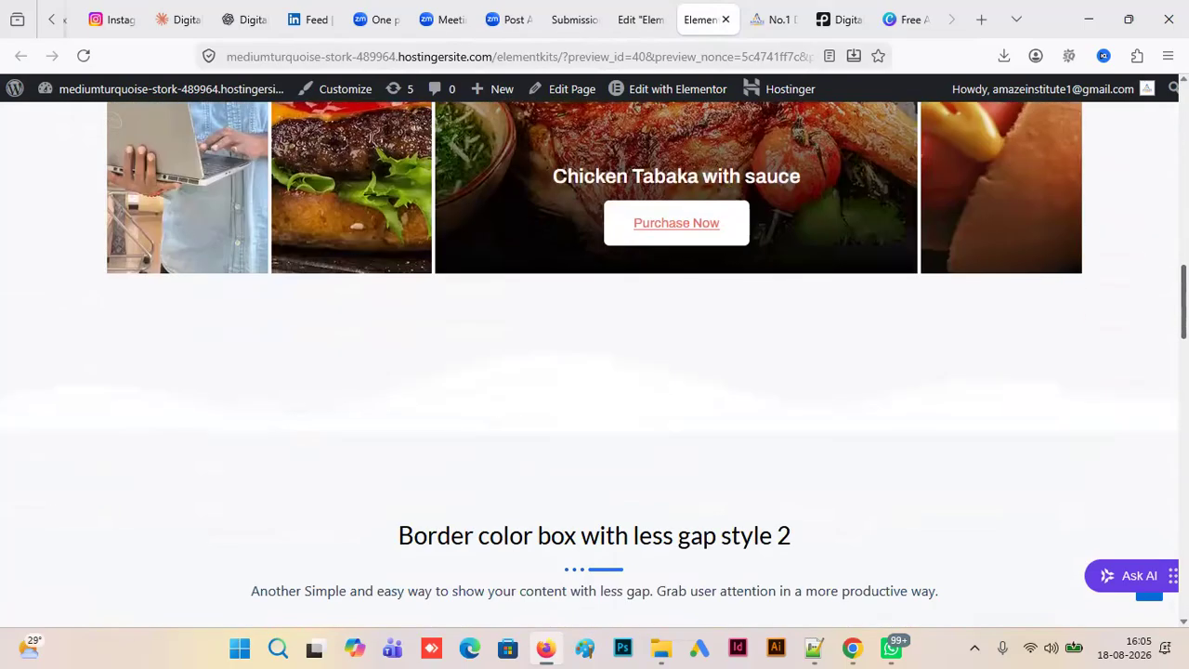
scroll(465, 428, up, 1)
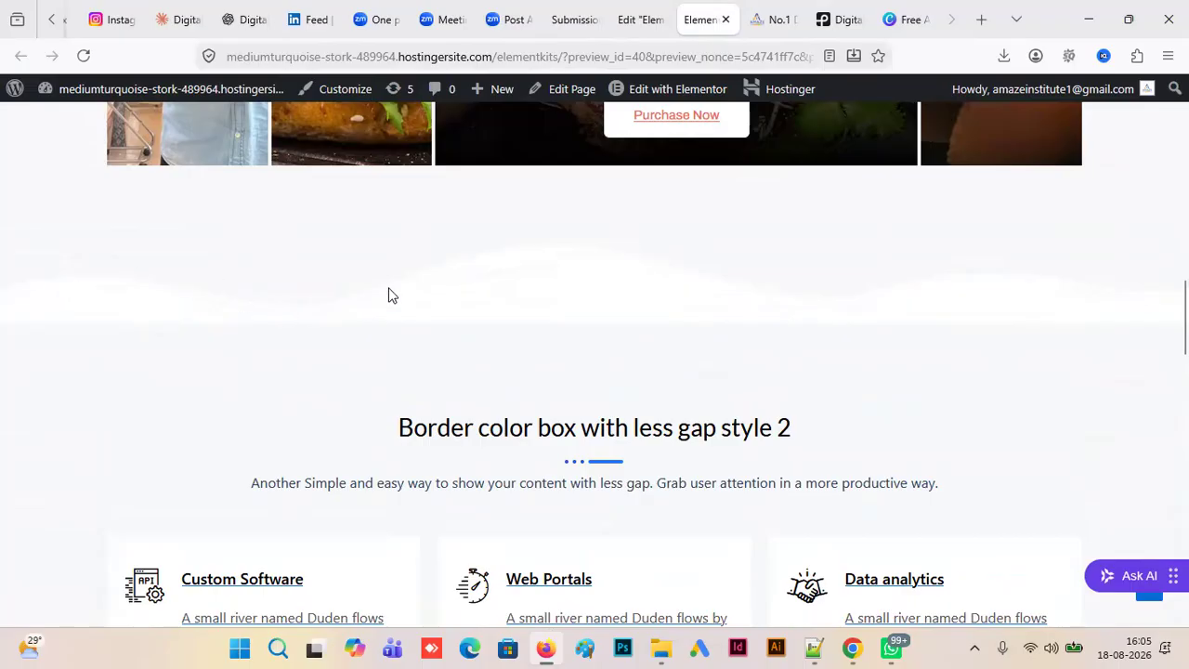
scroll(1183, 316, down, 4)
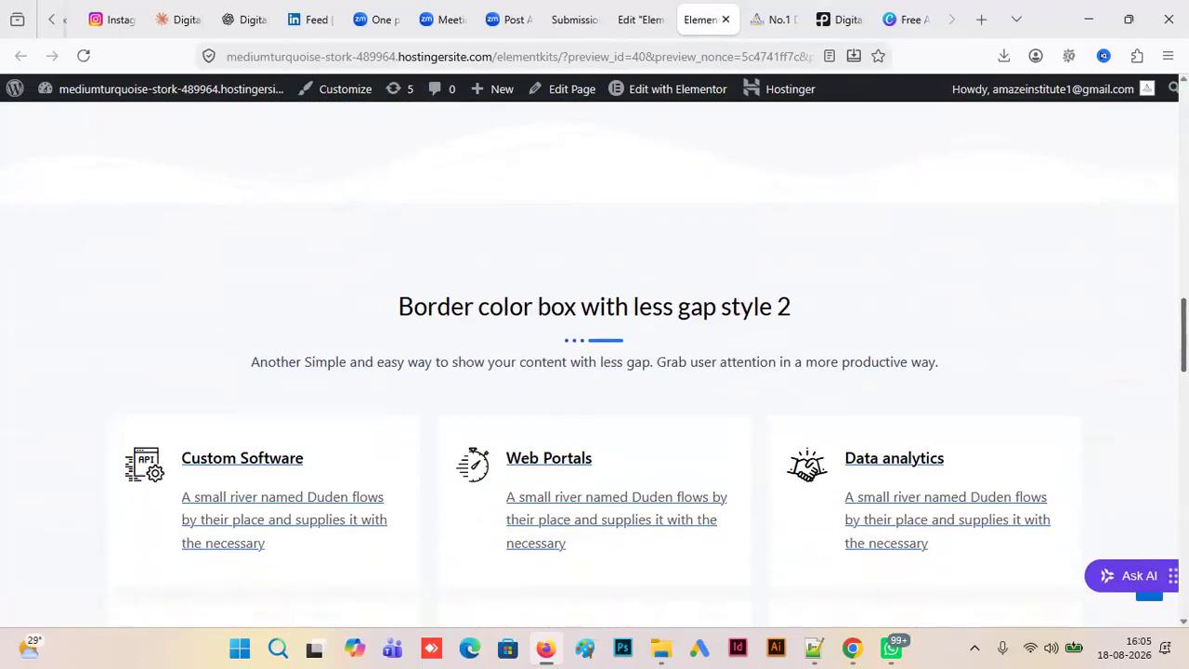
scroll(641, 366, down, 5)
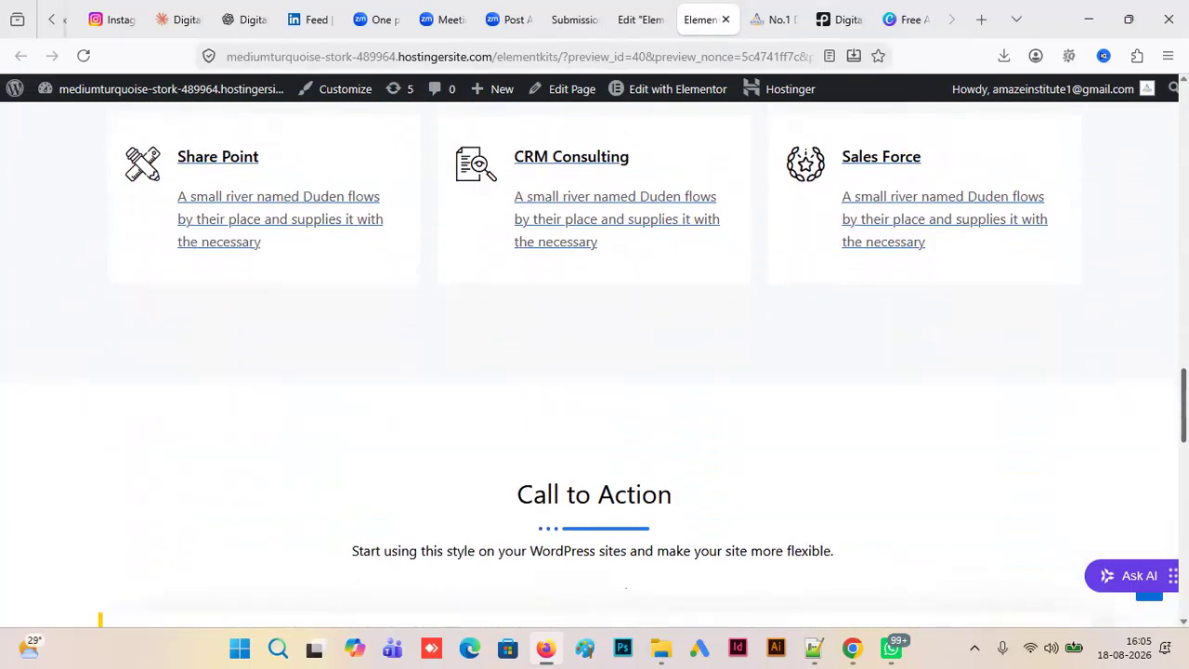
scroll(640, 366, up, 4)
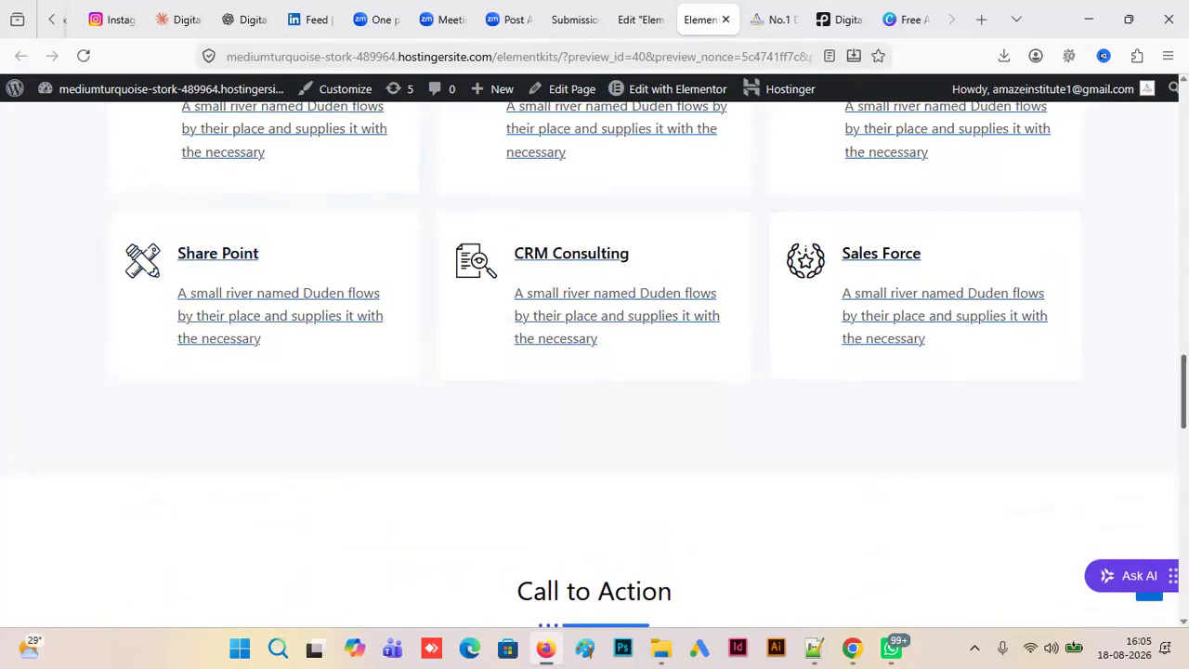
scroll(594, 371, down, 10)
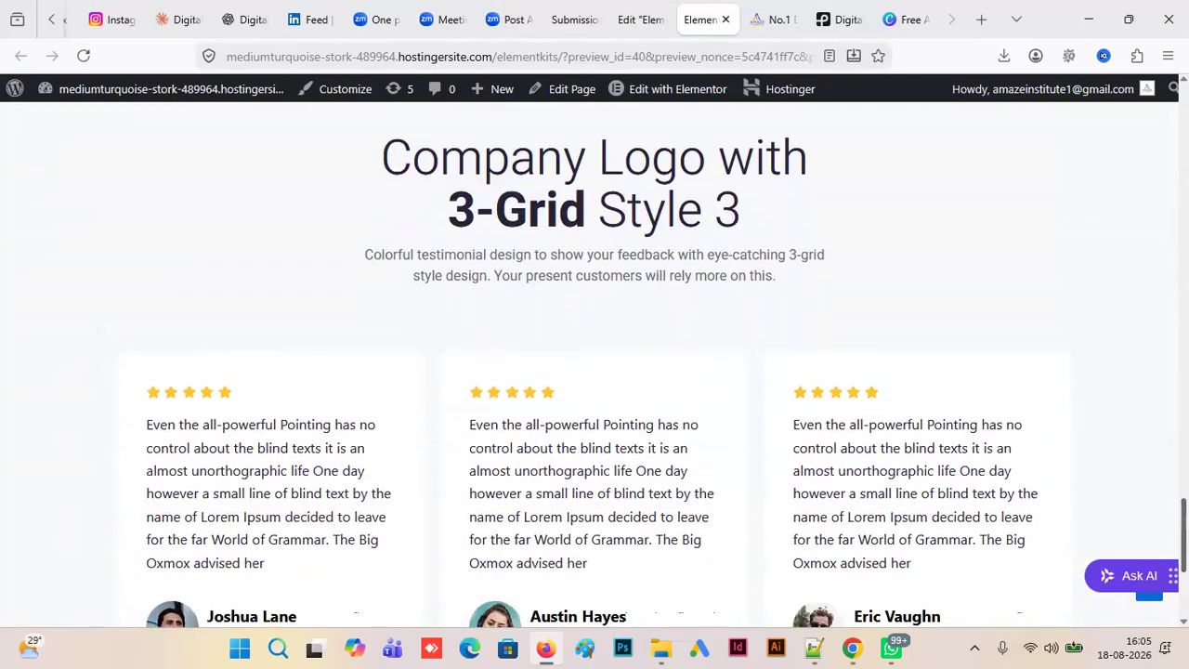
scroll(1019, 334, up, 10)
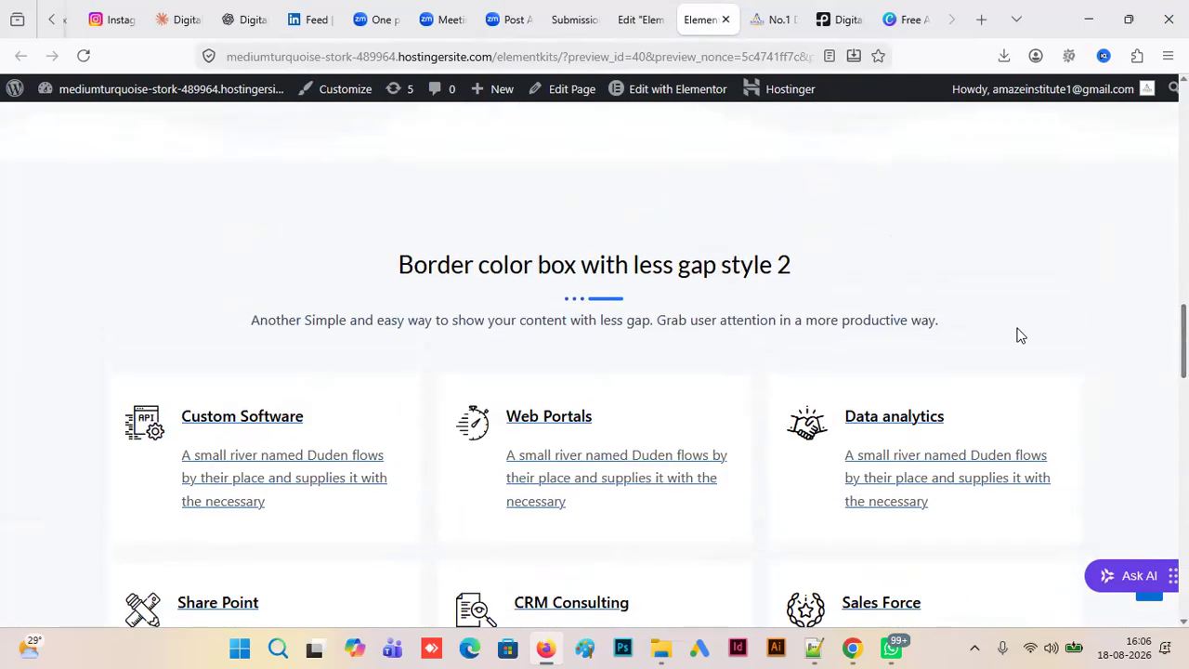
scroll(1019, 334, down, 10)
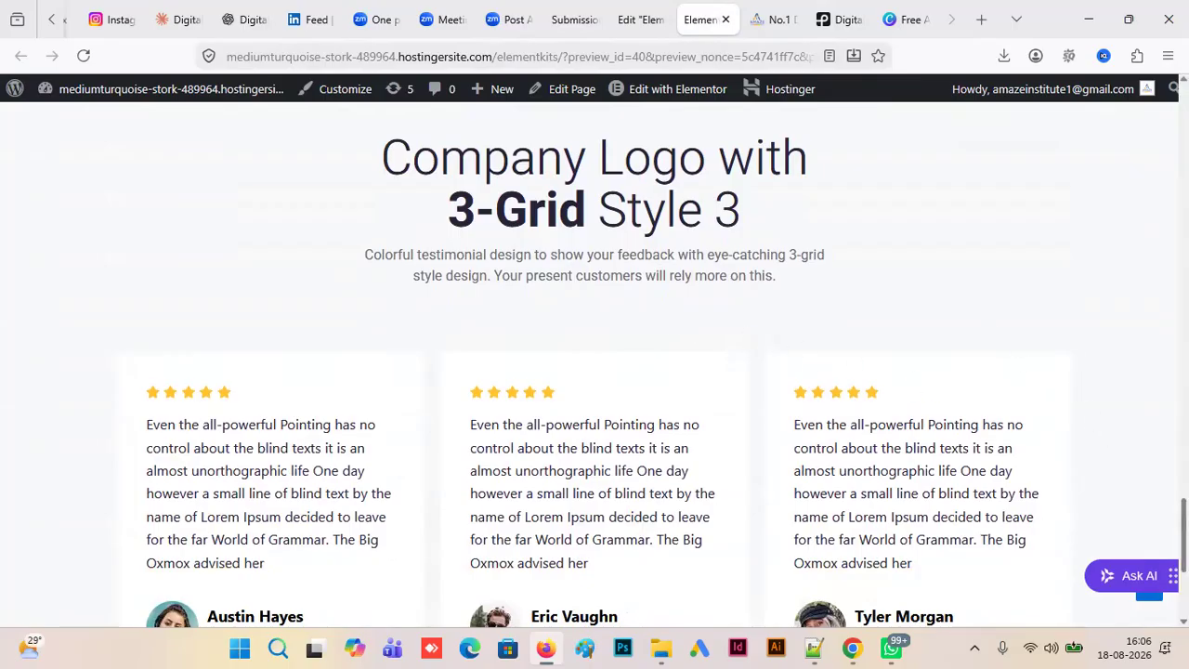
scroll(594, 381, up, 5)
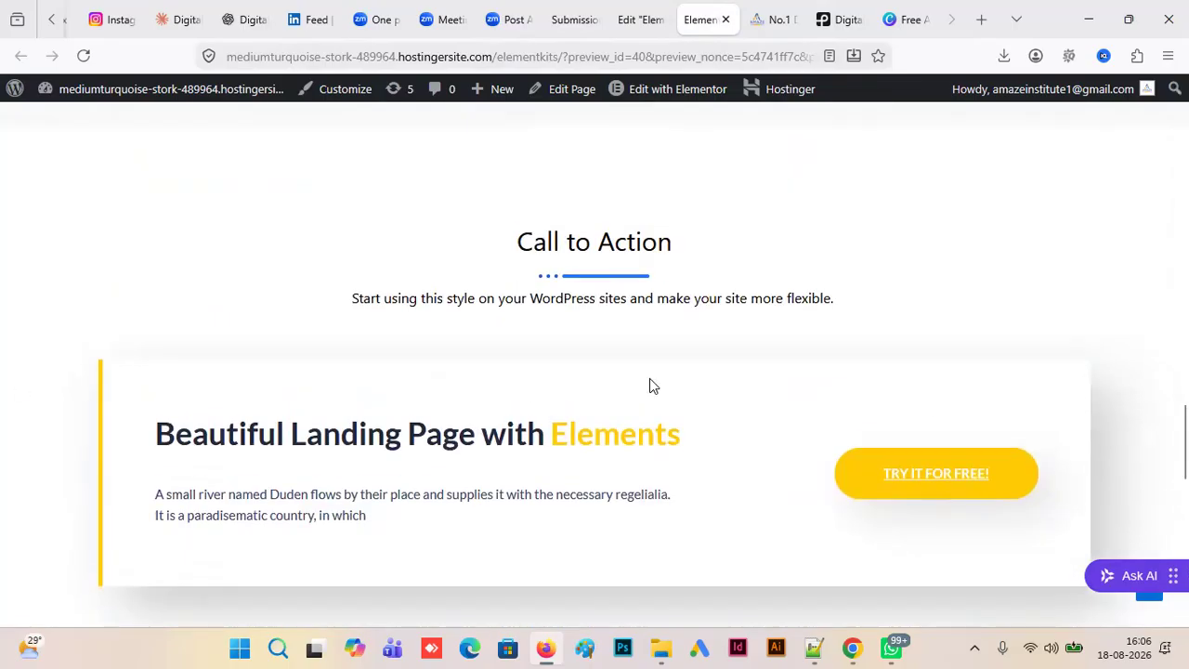
- Test the testimonial carousel's pagination dots in the preview, then return to the start of the page
scroll(843, 384, down, 8)
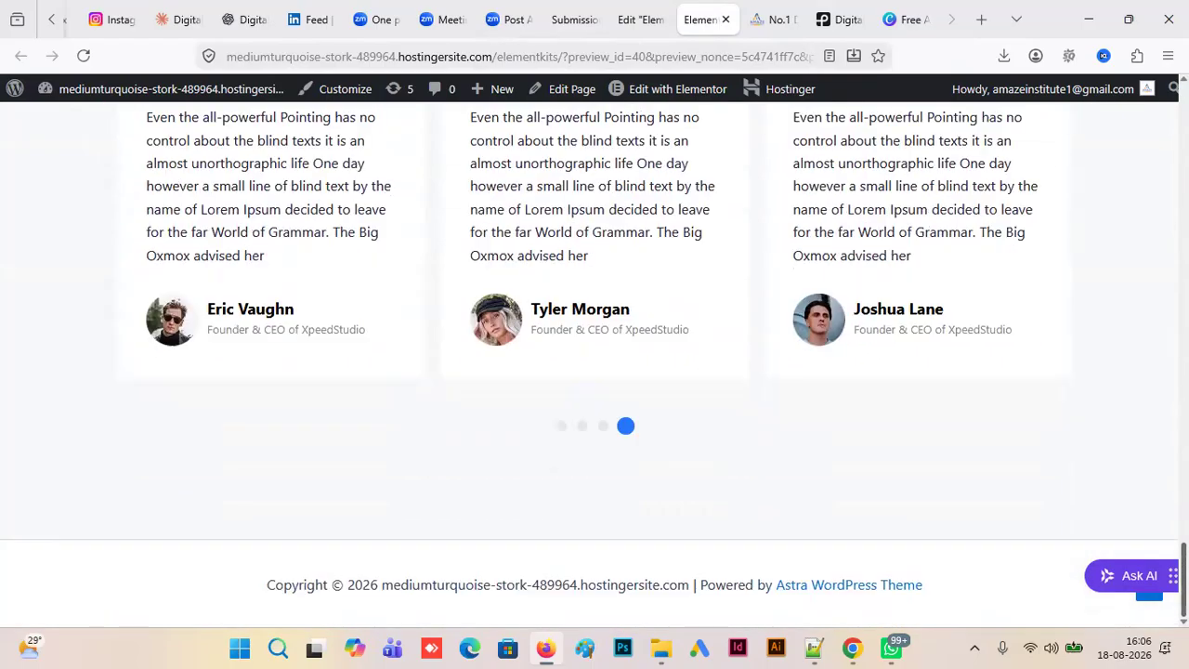
click(584, 428)
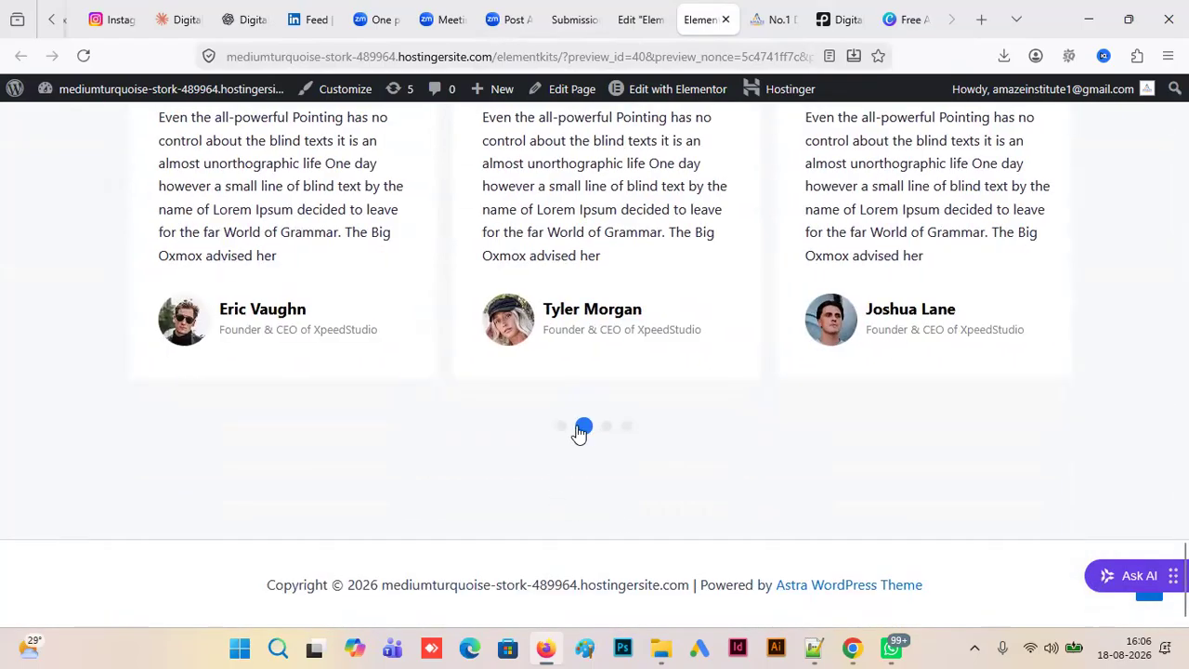
click(564, 428)
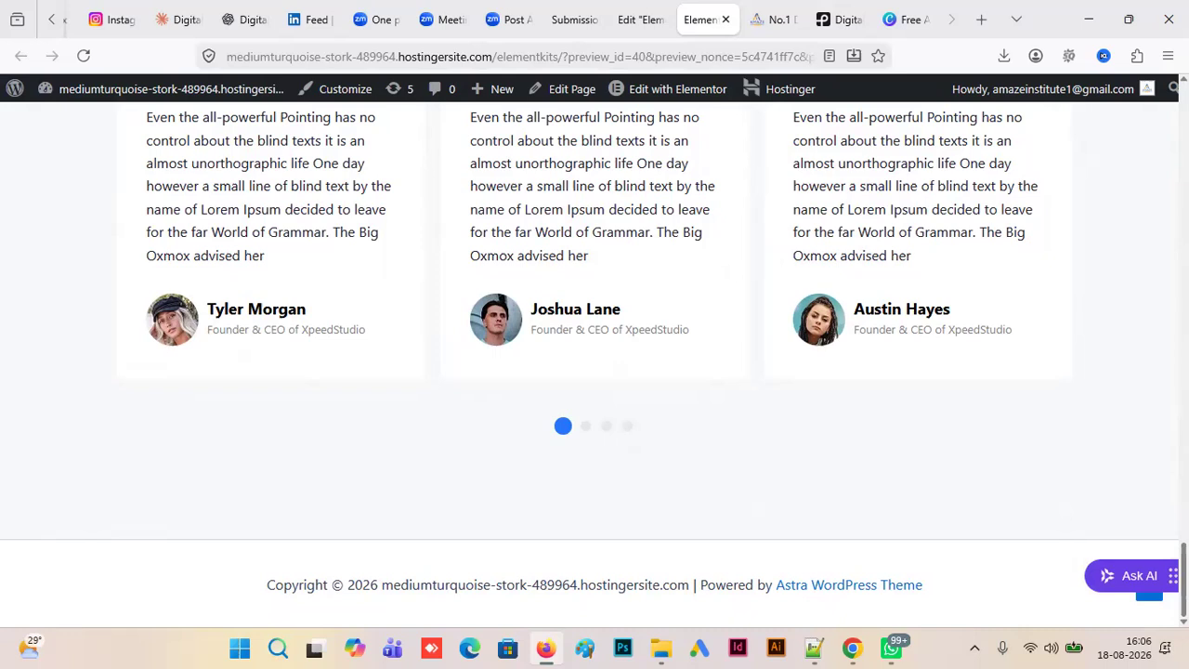
key(Home)
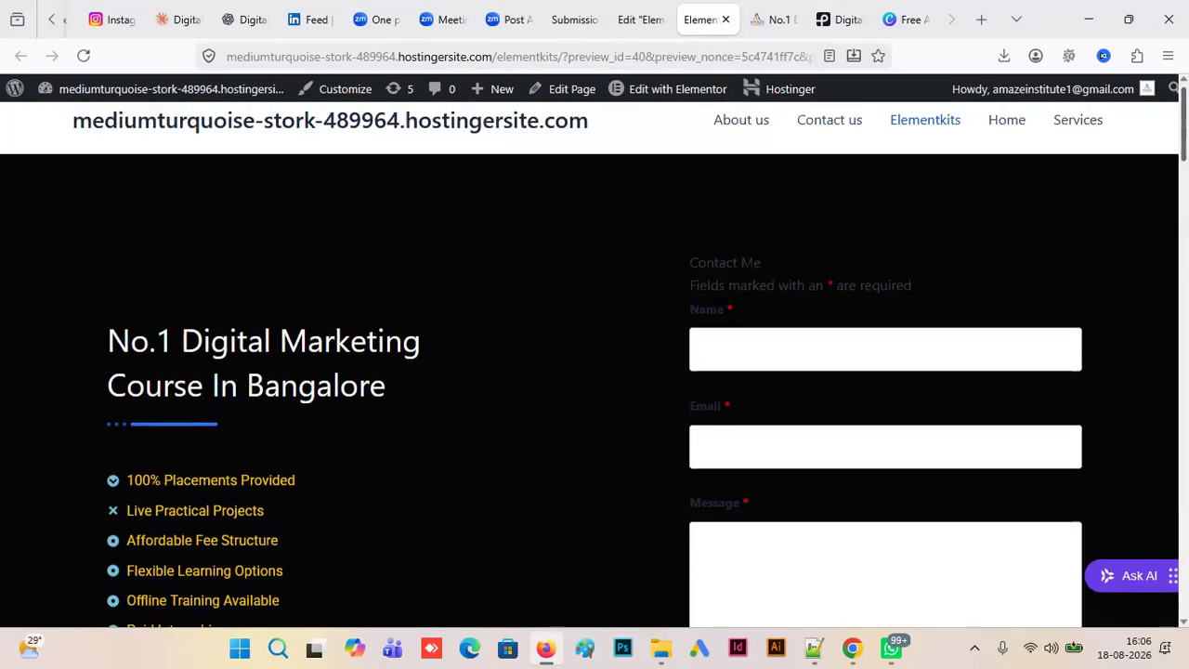
- Switch to the WordPress admin's form submissions screen, reload it and open the list of all pages
click(641, 20)
click(573, 20)
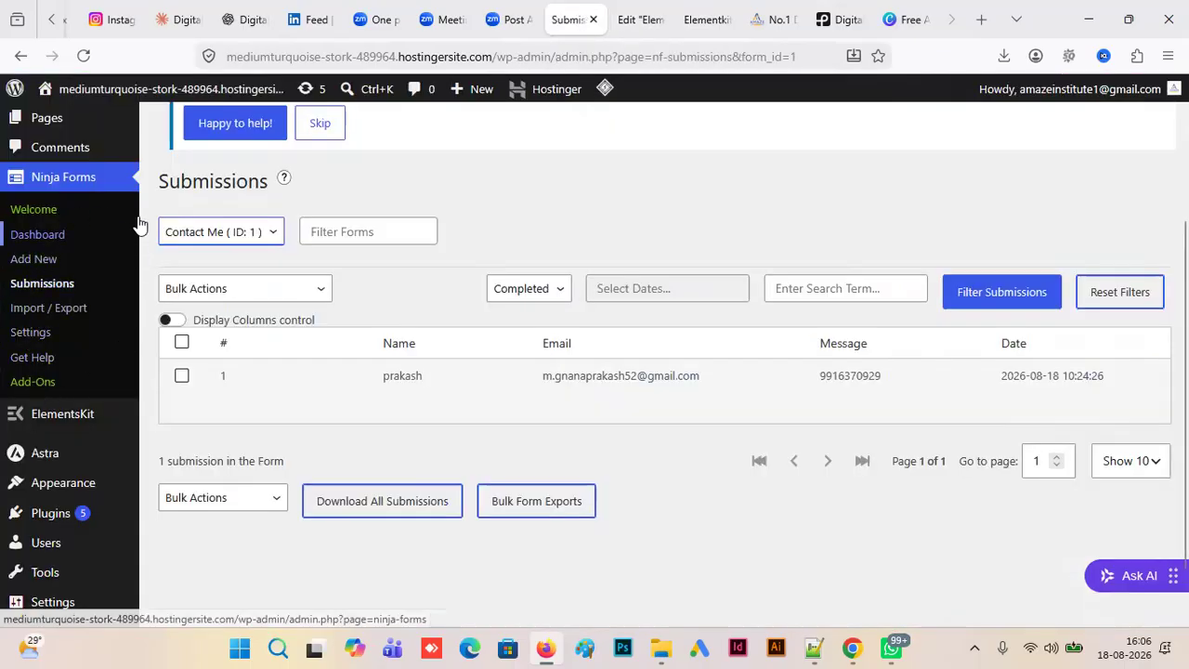
click(83, 55)
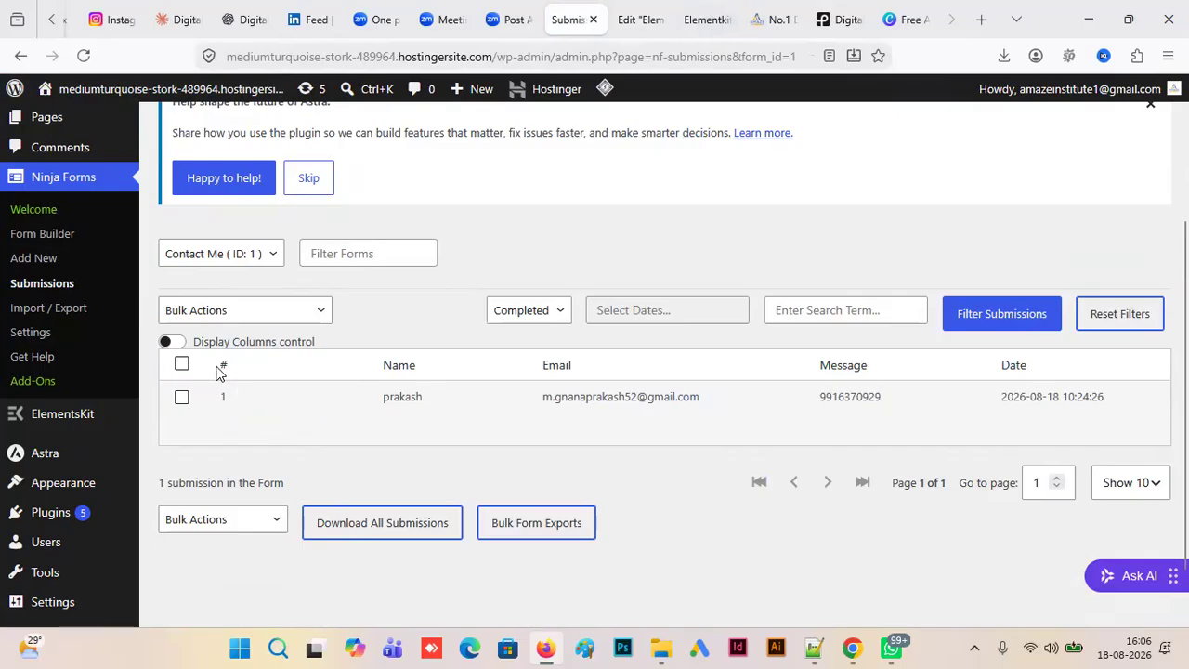
click(69, 115)
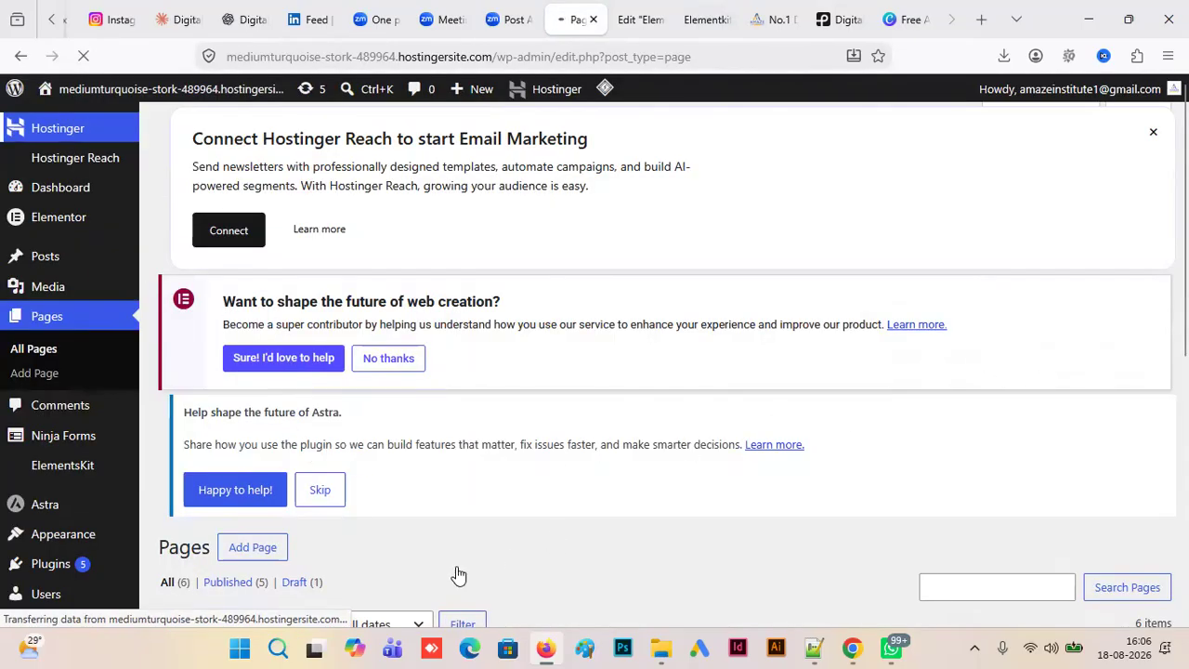
- Add a new page to the site and title it "Full Page"
click(248, 554)
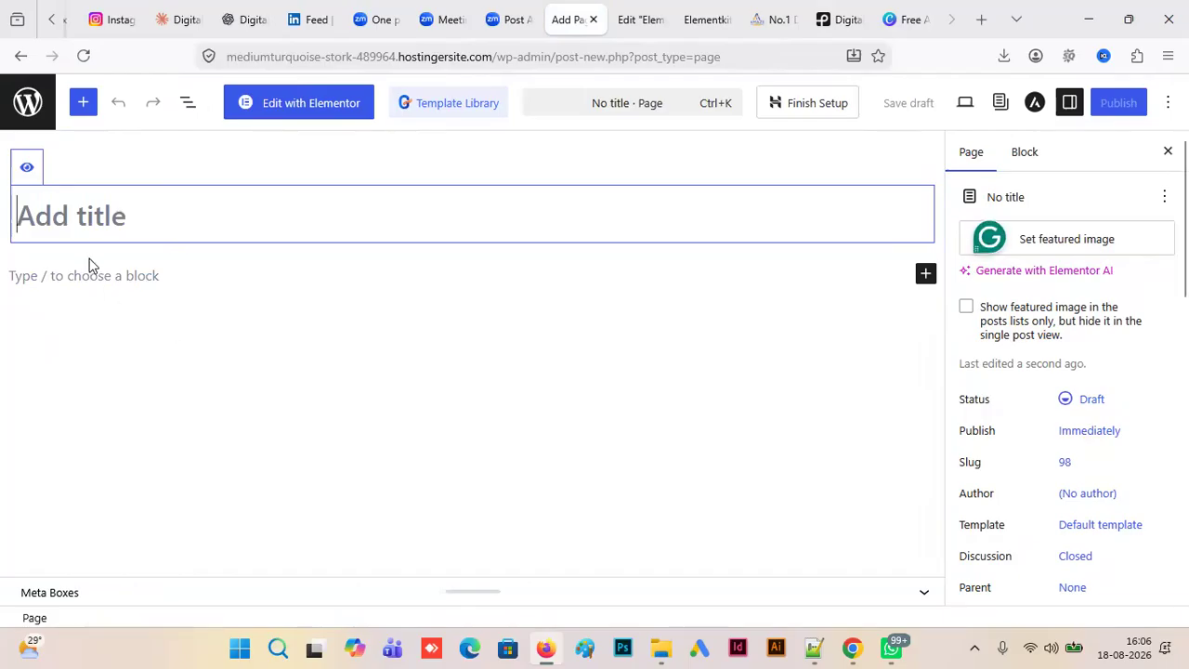
text(F)
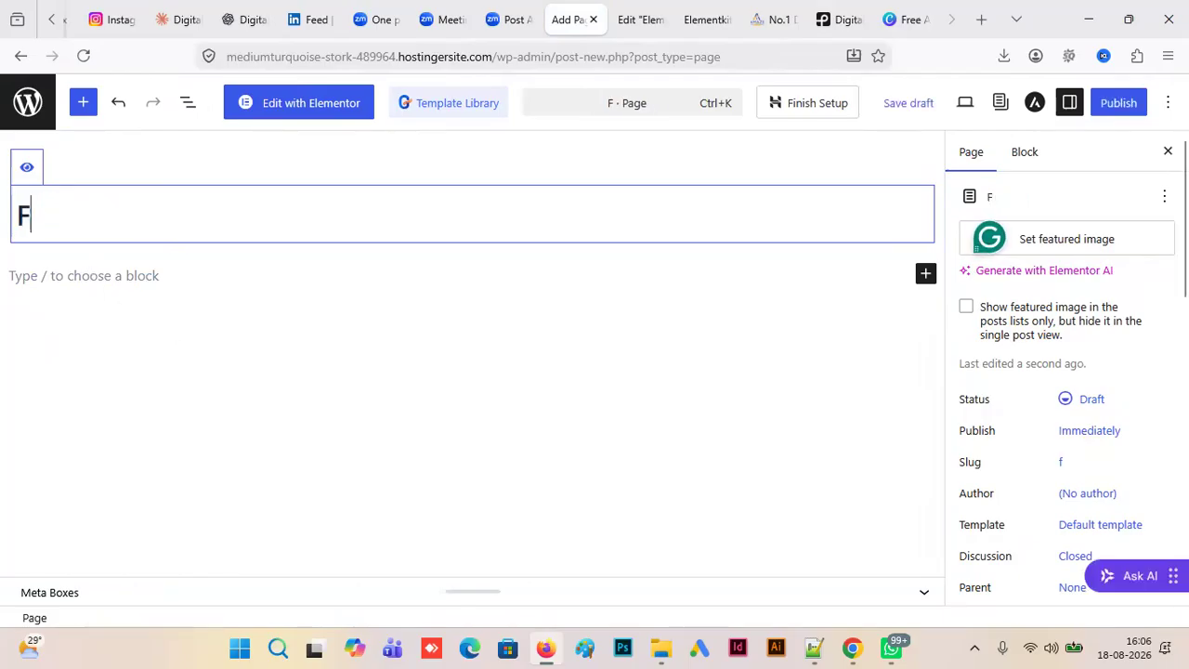
text(ull Pafe)
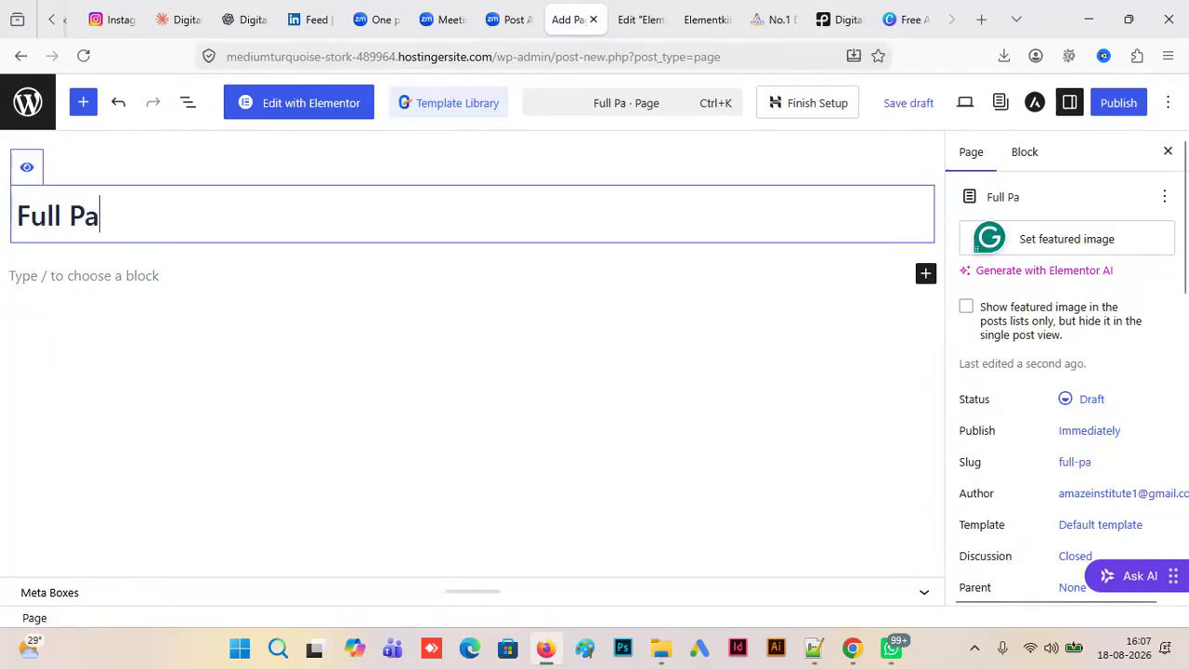
key(BackSpace)
key(BackSpace)
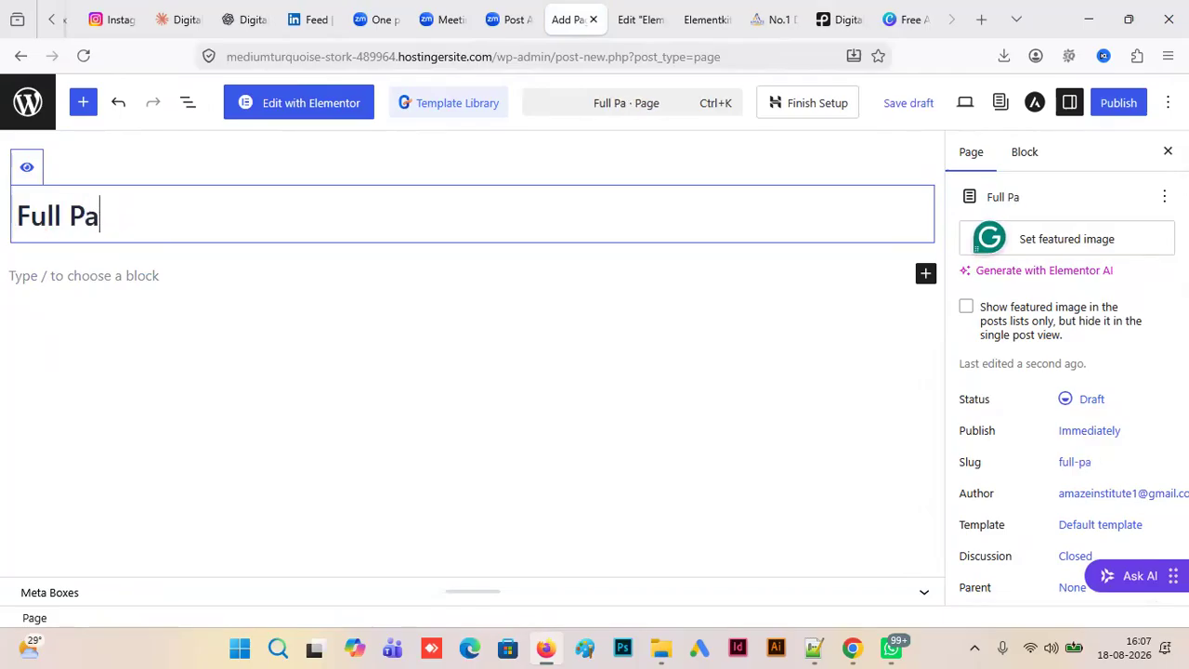
text(ge)
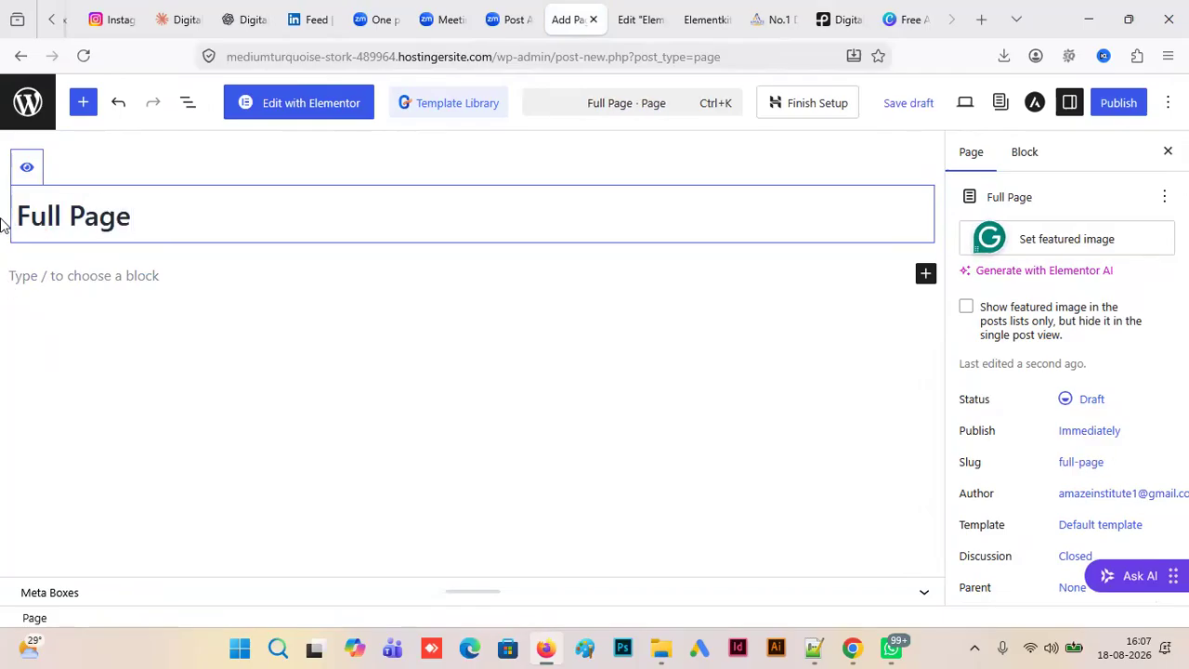
- Turn off the display of the page title and publish the Full Page
click(635, 265)
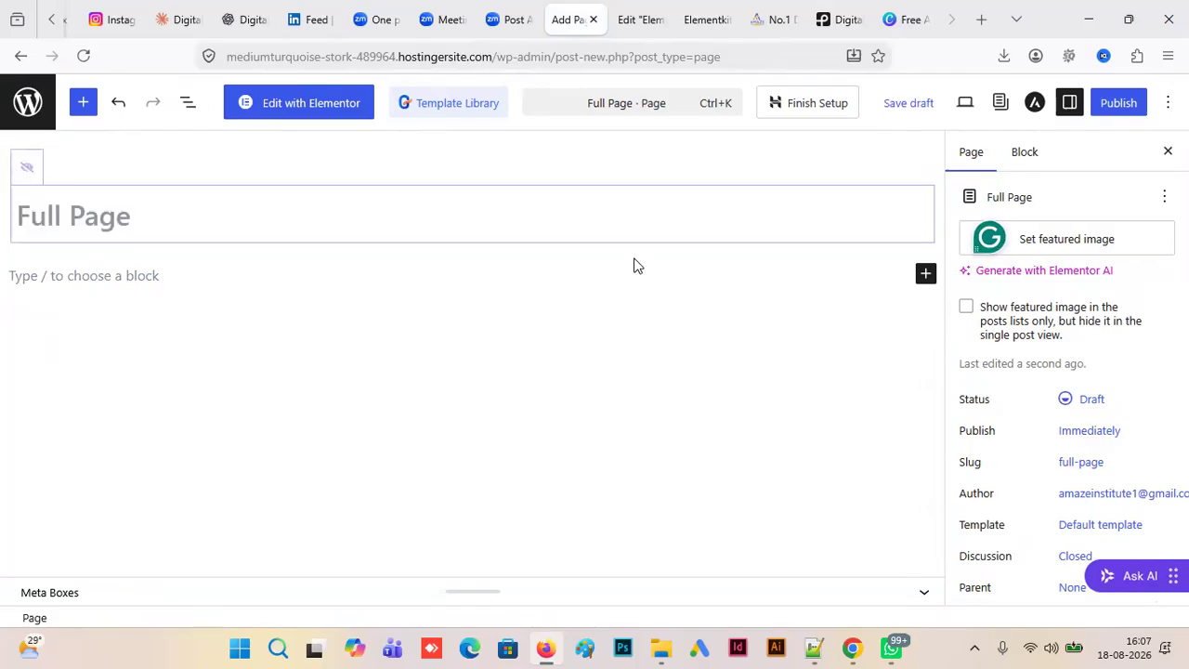
click(1103, 102)
click(1103, 103)
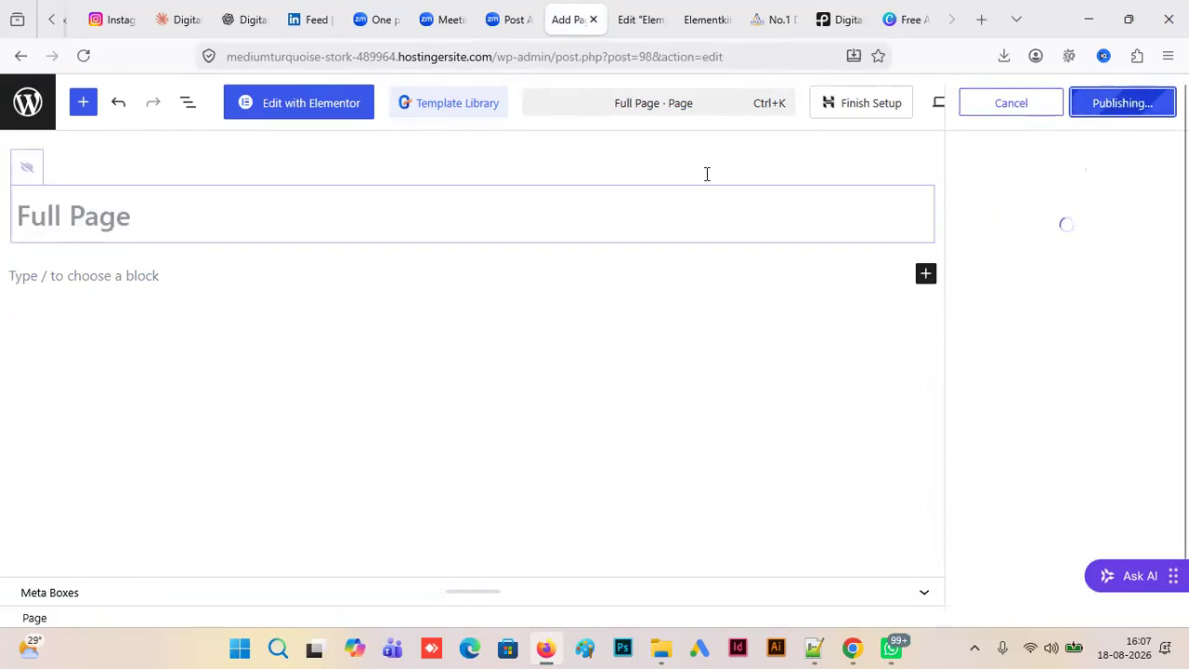
- Open the Full Page in Elementor and browse the ready-made page designs in the ElementsKit library
click(307, 104)
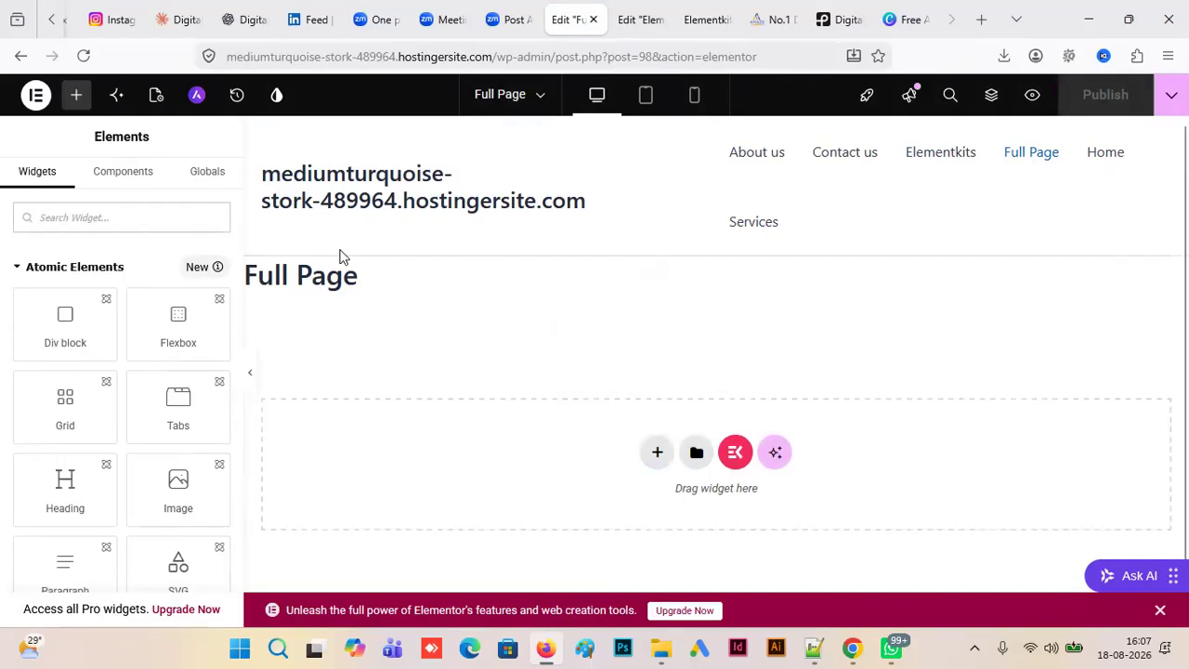
click(734, 454)
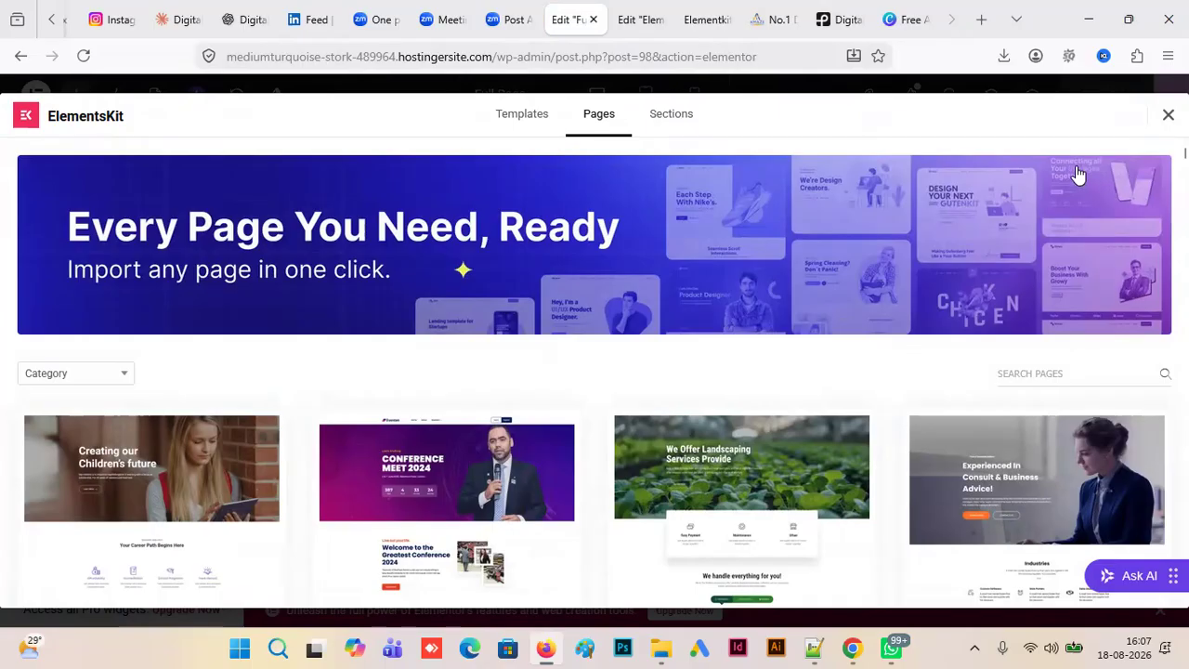
scroll(595, 372, down, 2)
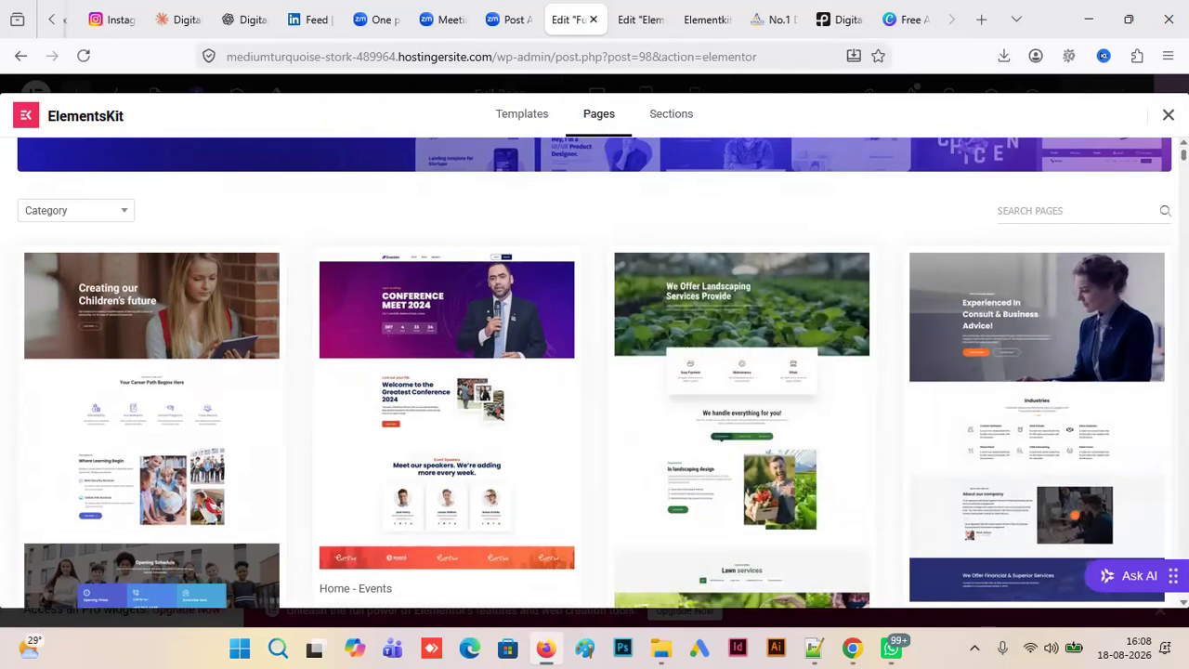
scroll(595, 372, down, 4)
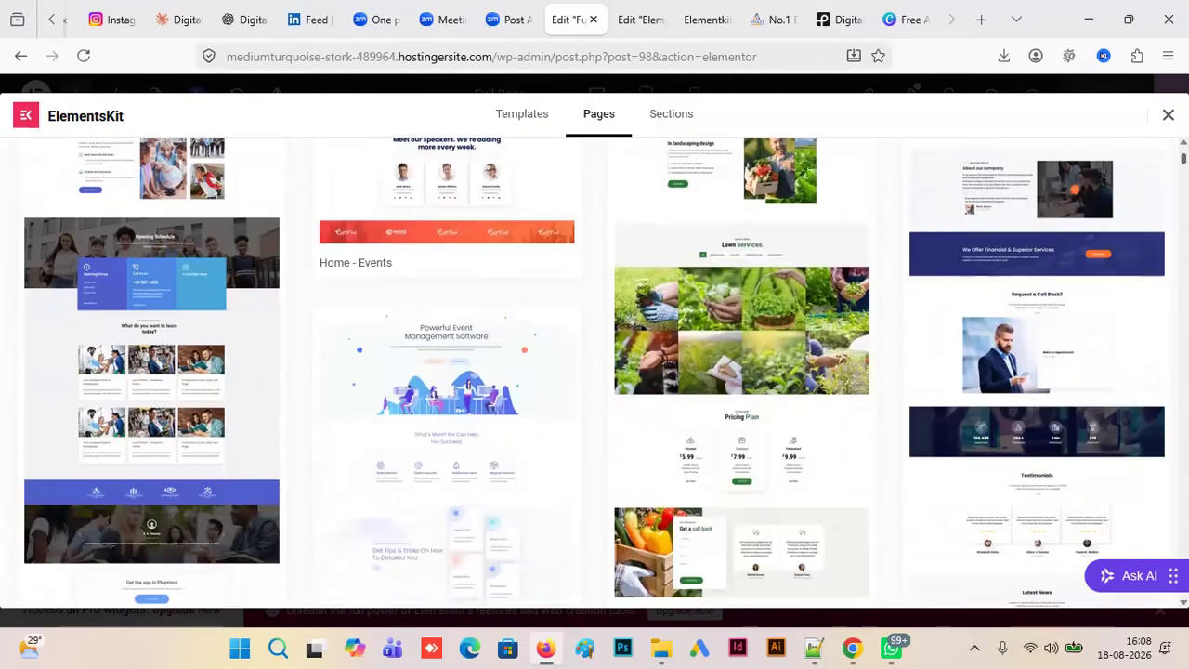
scroll(595, 371, down, 3)
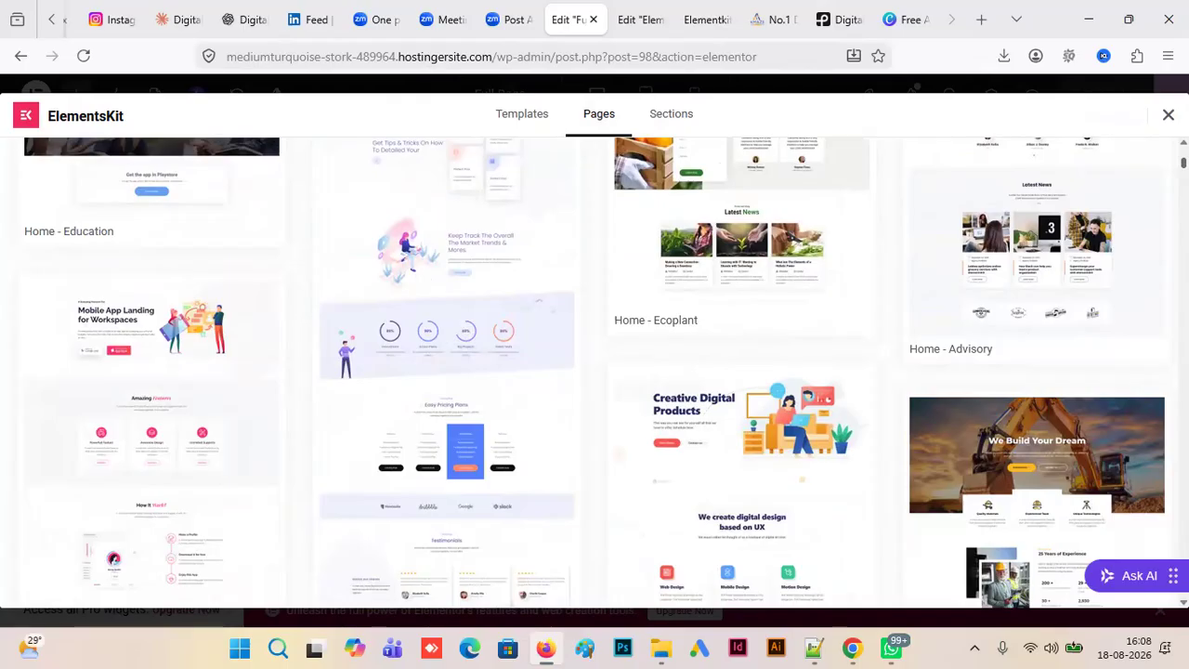
scroll(594, 371, up, 10)
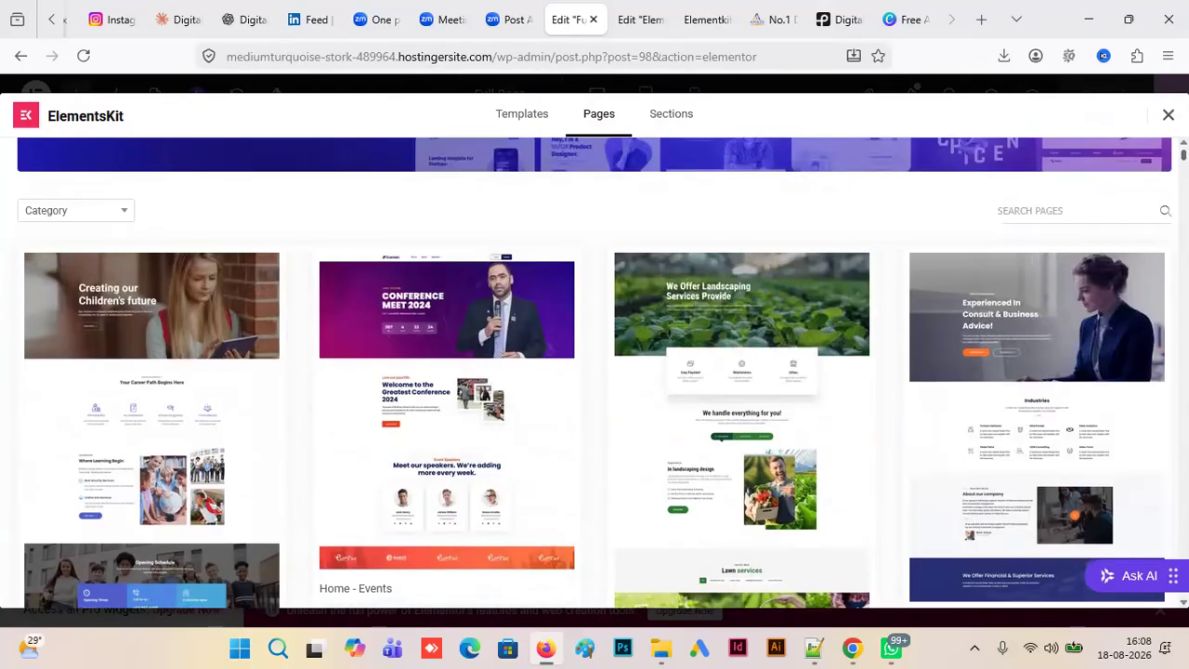
scroll(594, 372, down, 3)
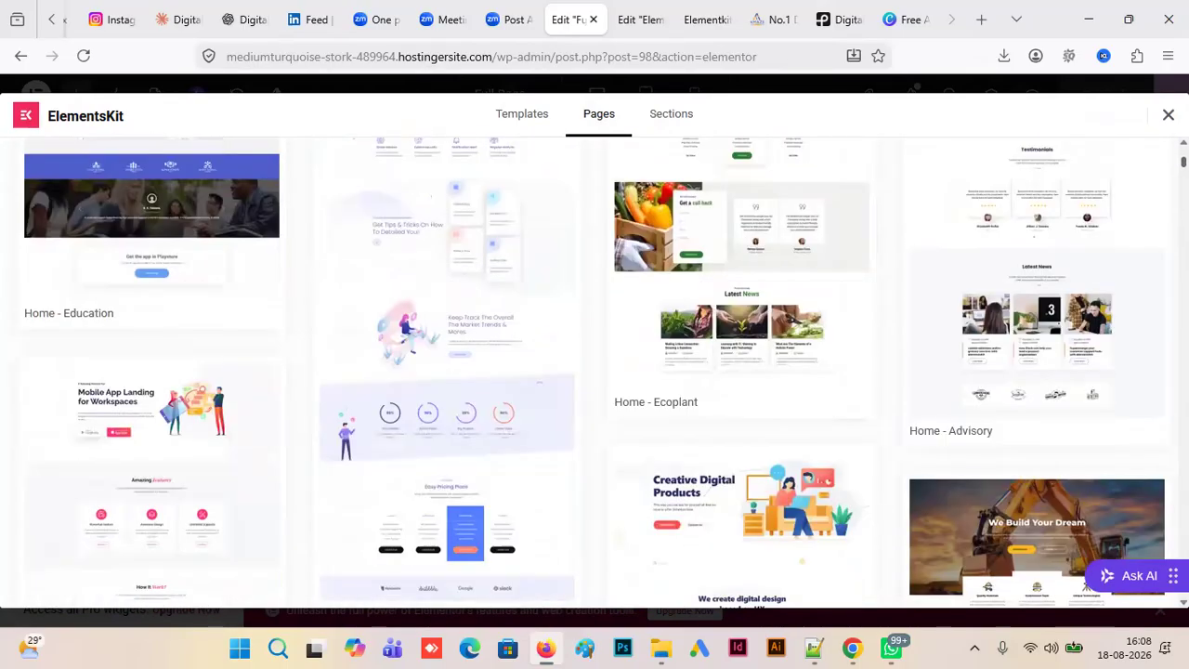
scroll(594, 372, down, 4)
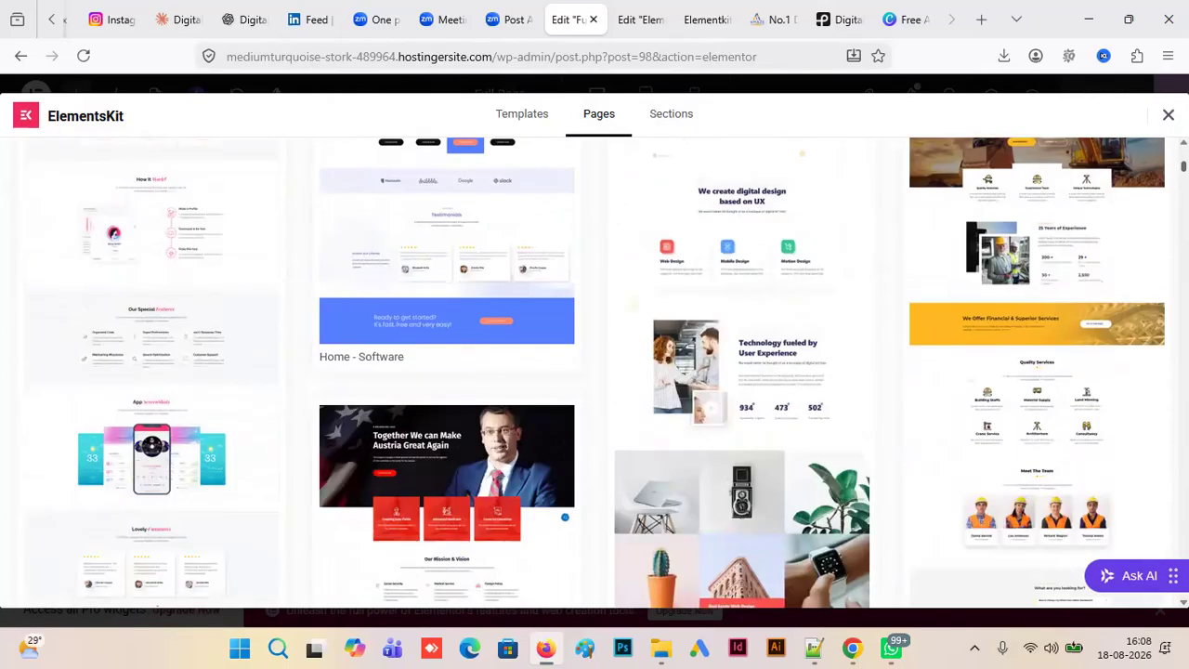
scroll(595, 371, down, 6)
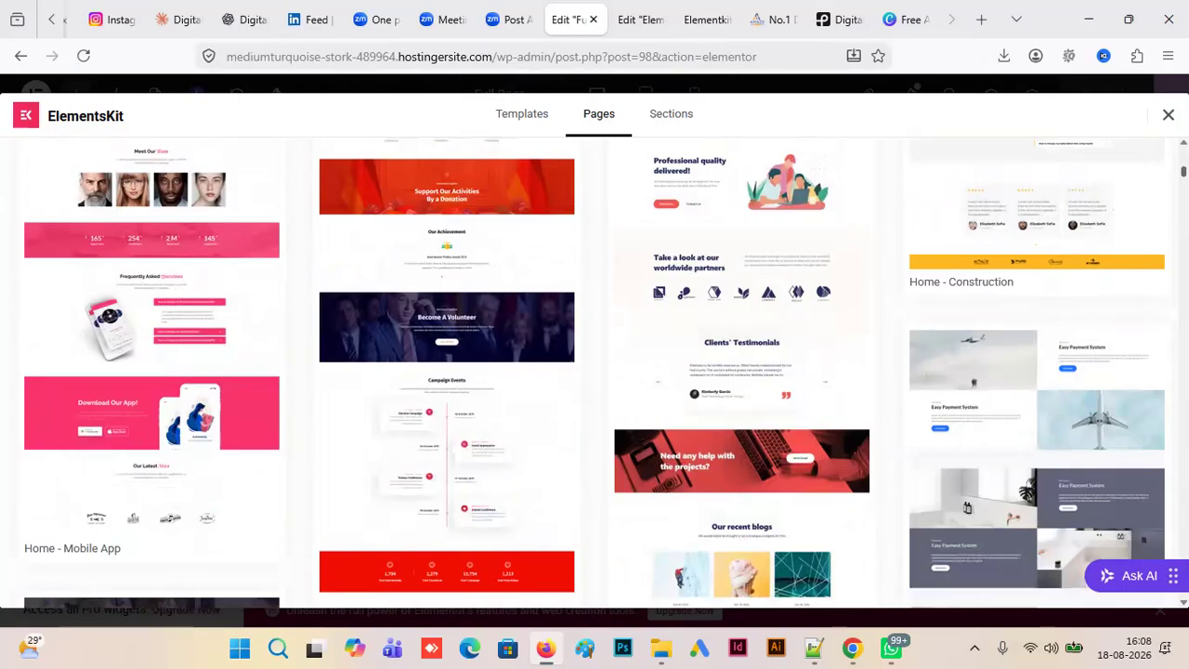
scroll(594, 372, down, 3)
scroll(594, 372, down, 5)
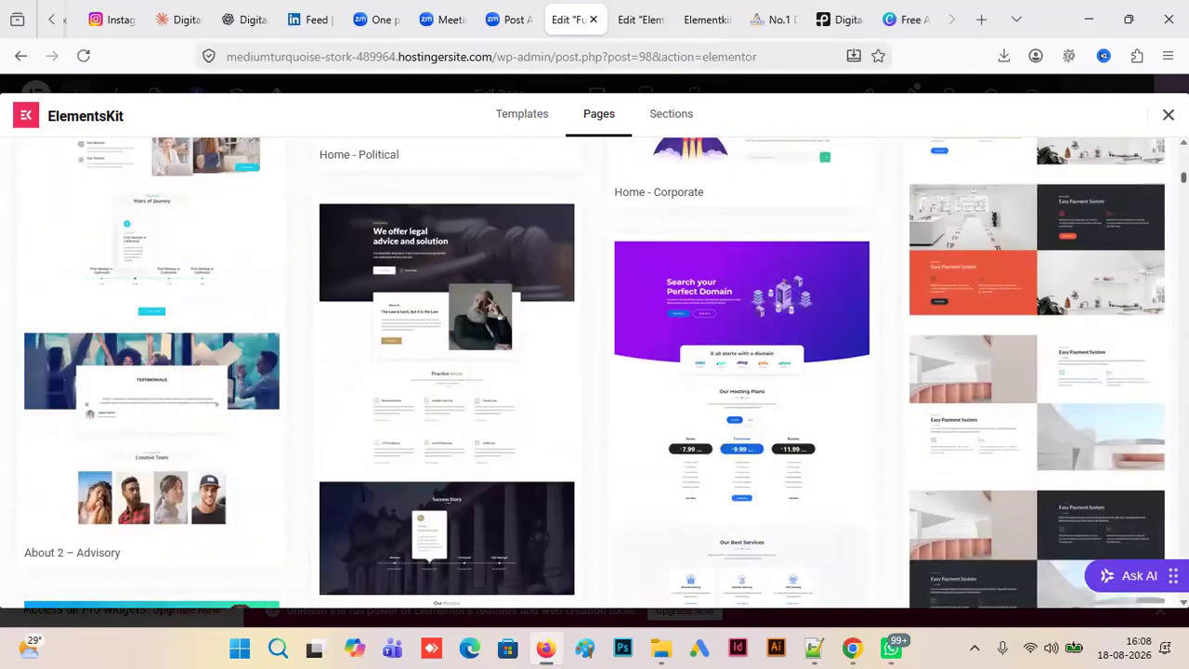
scroll(594, 372, down, 4)
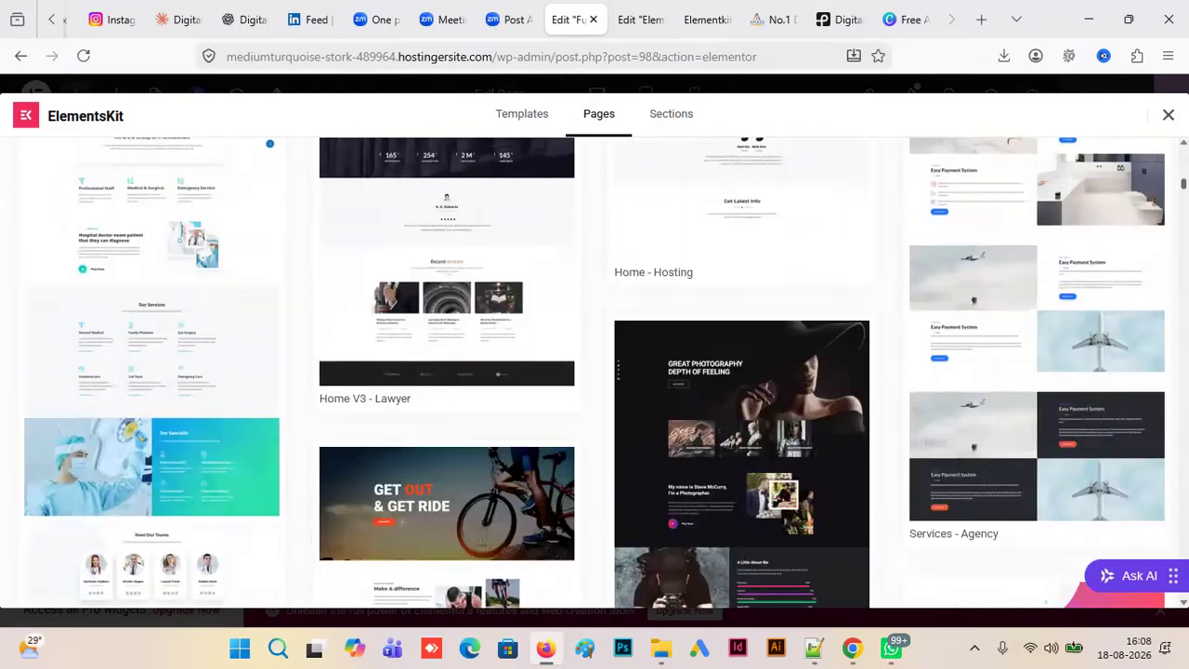
scroll(595, 372, up, 18)
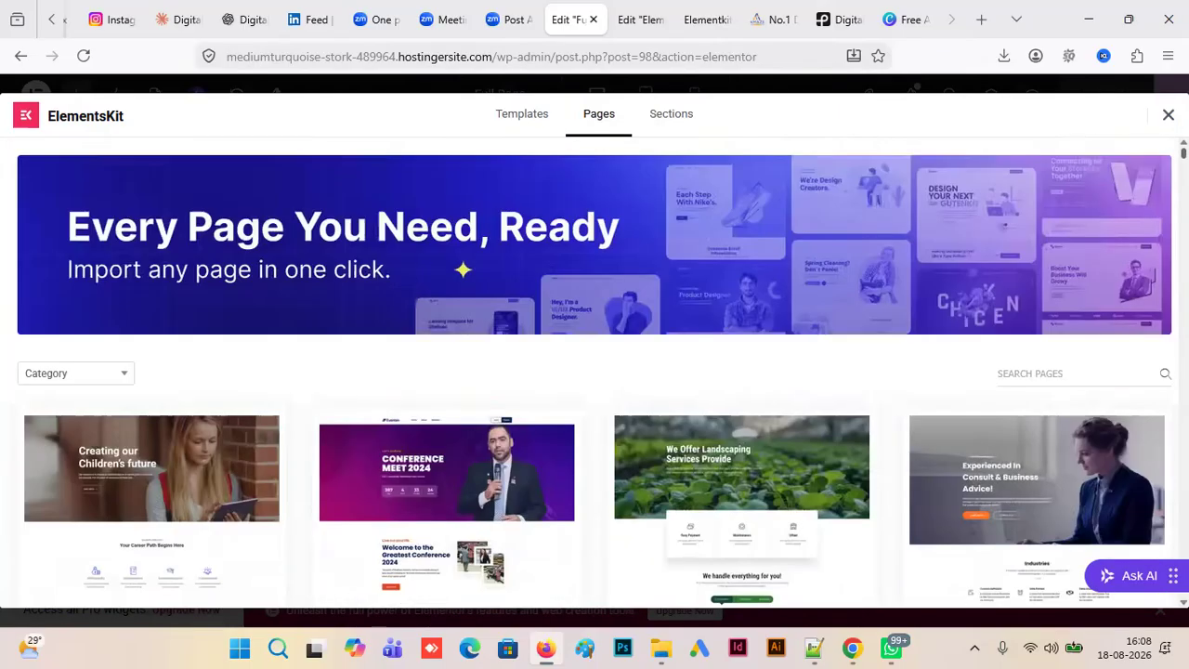
scroll(594, 371, down, 5)
scroll(1050, 356, up, 5)
scroll(1049, 356, down, 10)
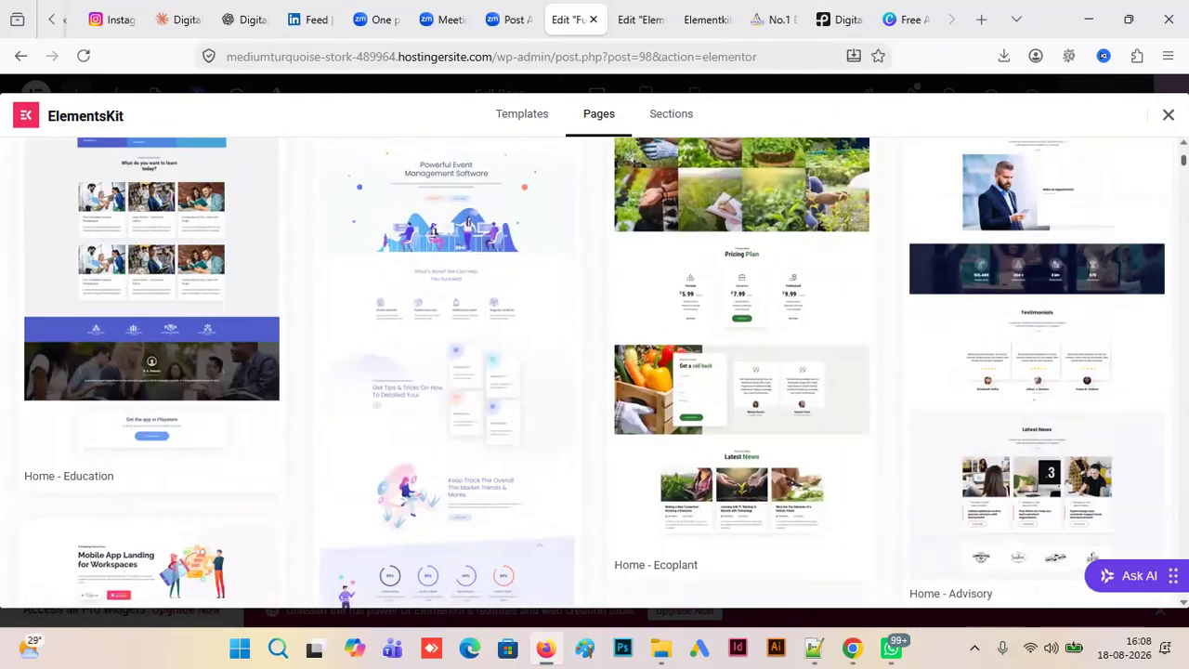
- Insert the ElementsKit Home - Construction page template, open its live preview and return to the Full Page editor
click(1049, 356)
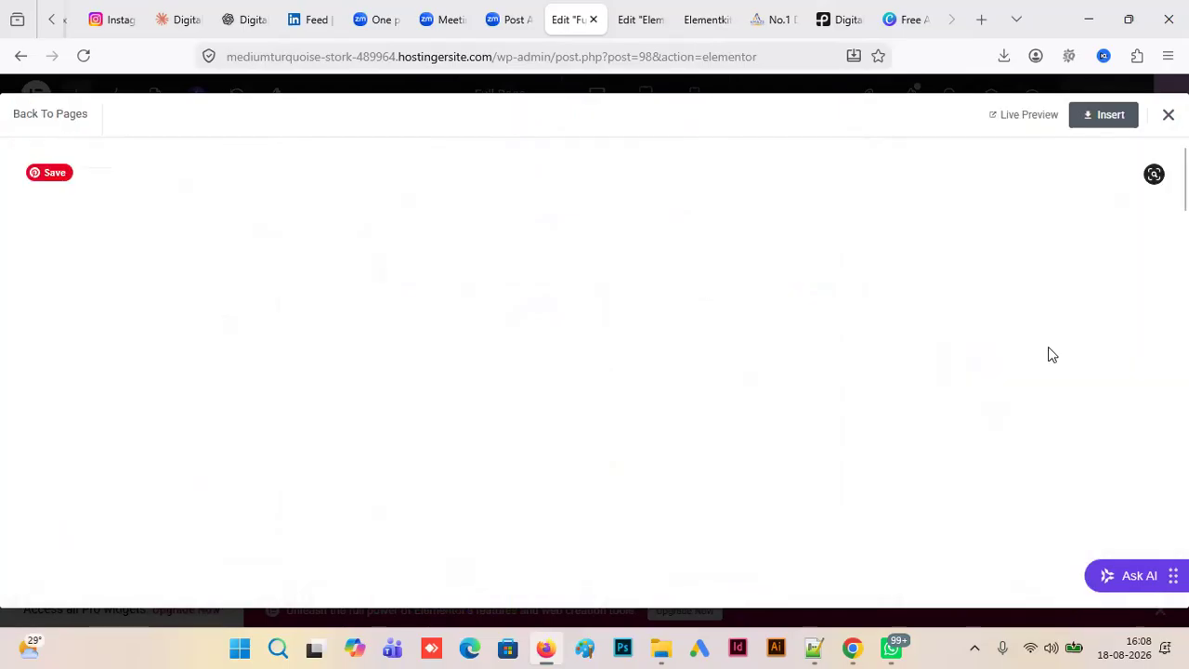
click(1101, 121)
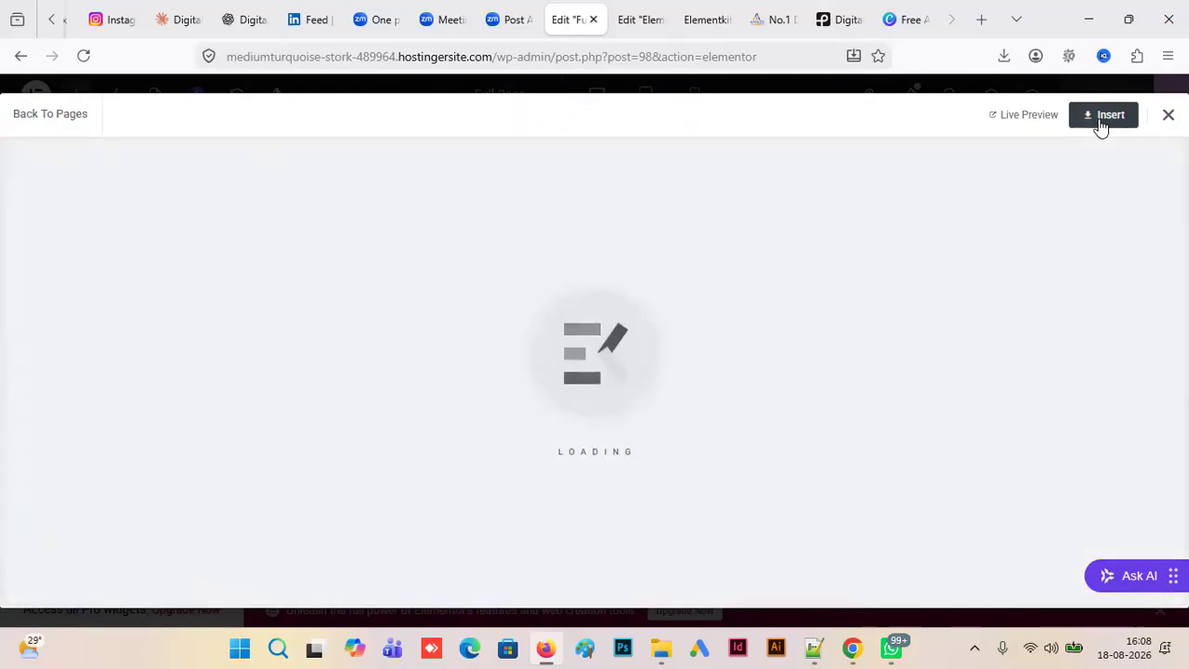
click(995, 118)
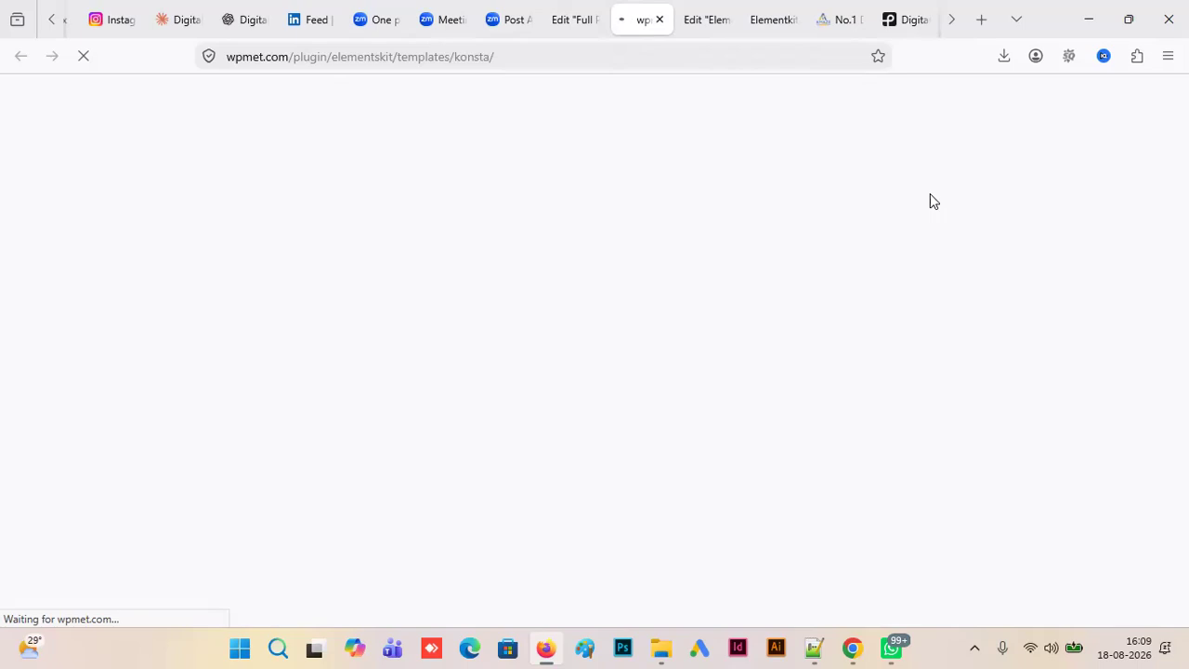
click(570, 20)
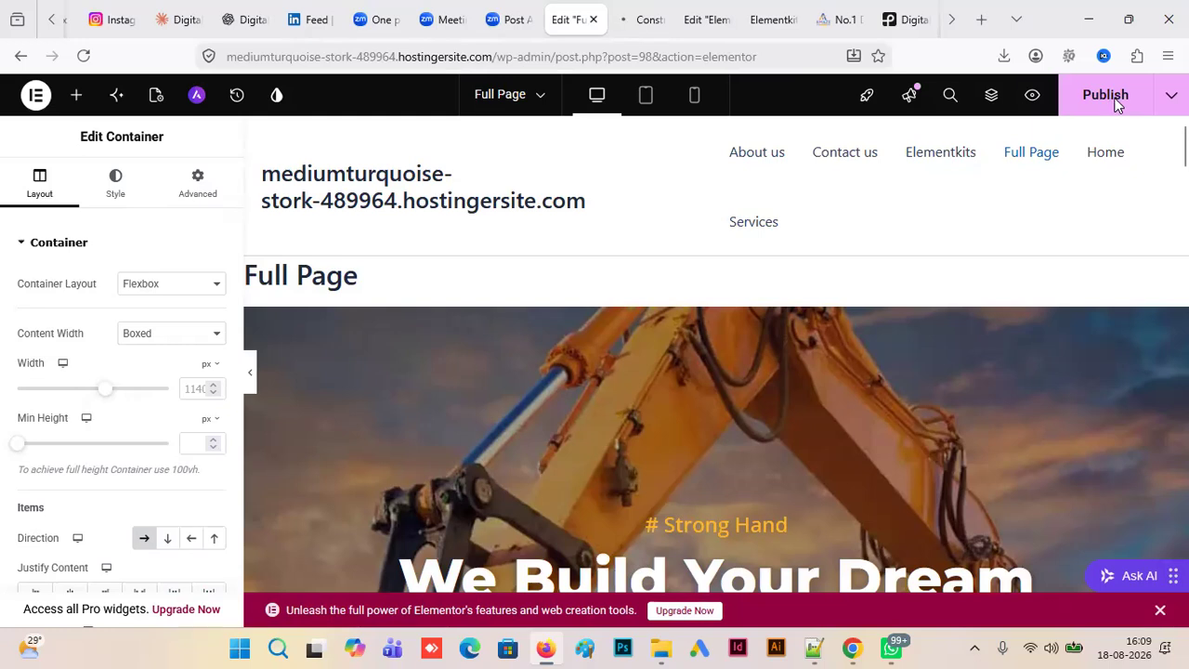
- Close the template's live preview and the Elementkits page editor without staying on it, and return to the Full Page editor
click(655, 32)
click(658, 20)
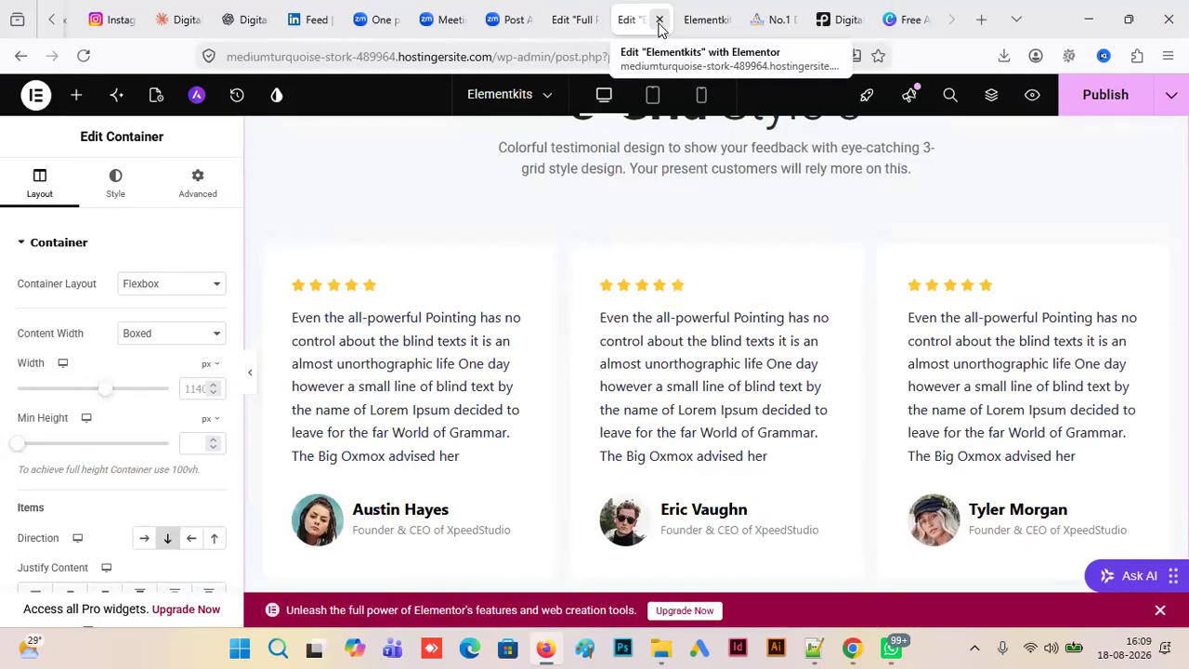
click(659, 26)
click(603, 388)
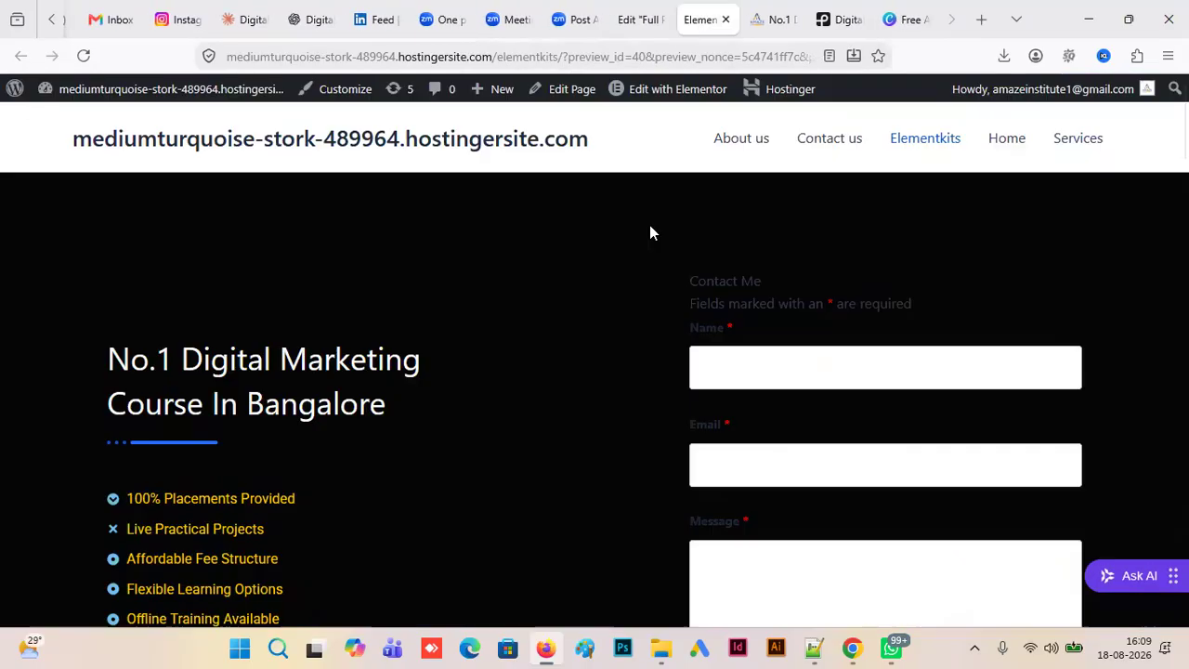
click(648, 28)
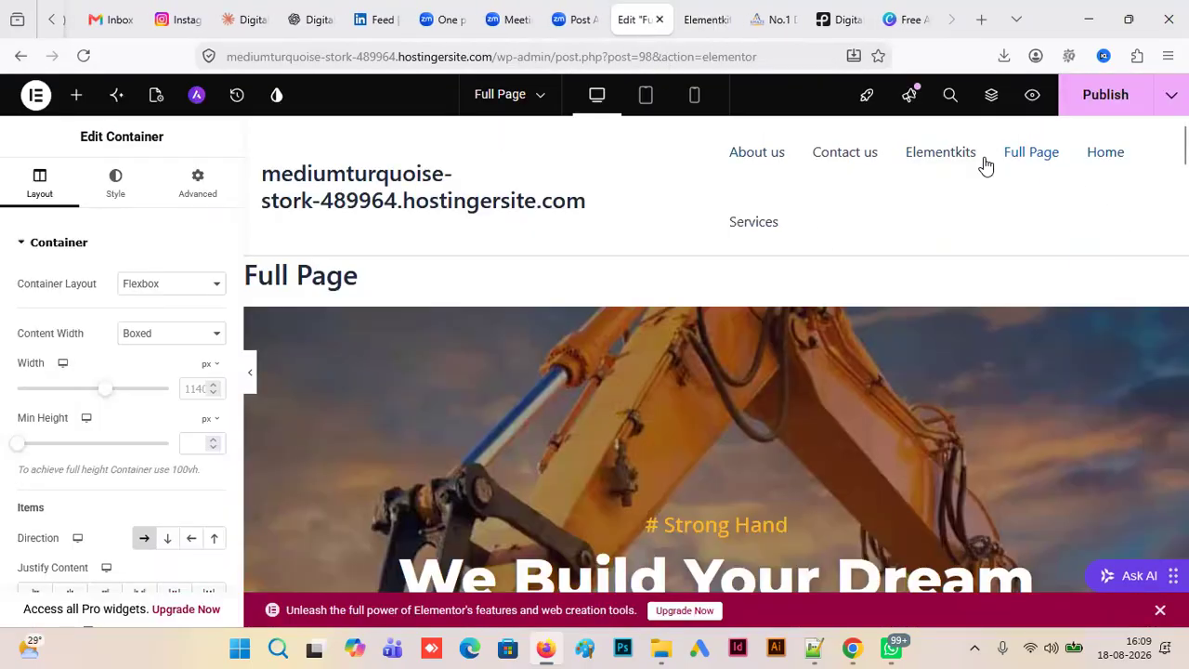
- Preview the Full Page, examine its sections from the hero to the testimonials, then return to the start and reload it
click(1032, 97)
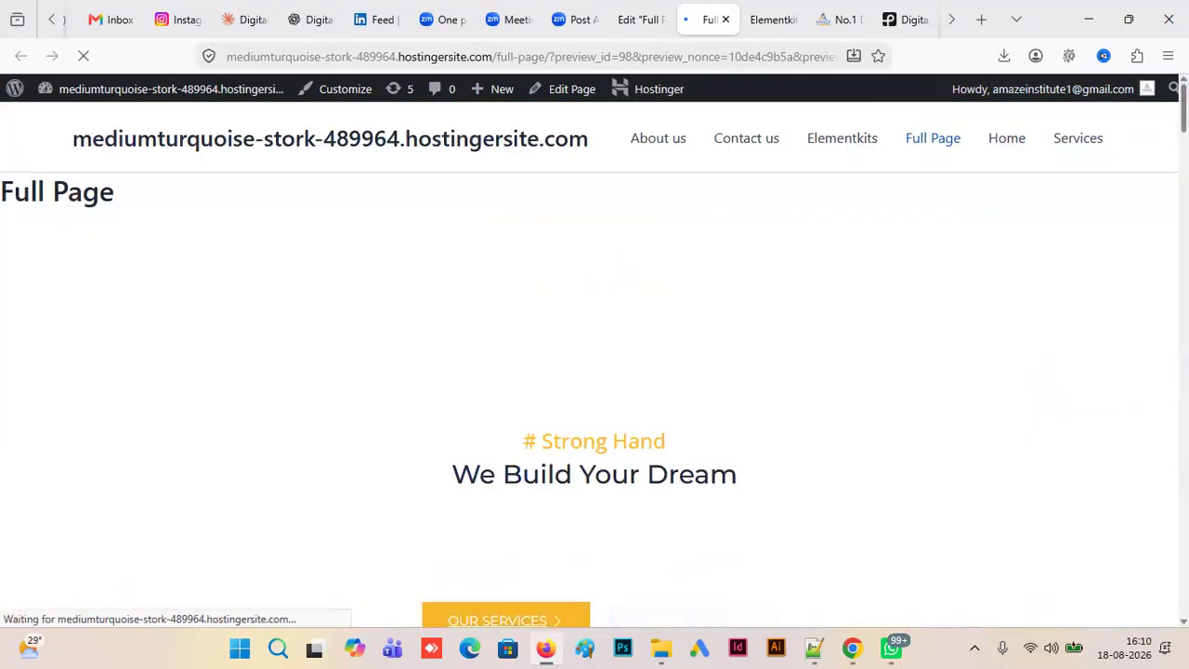
scroll(599, 291, down, 6)
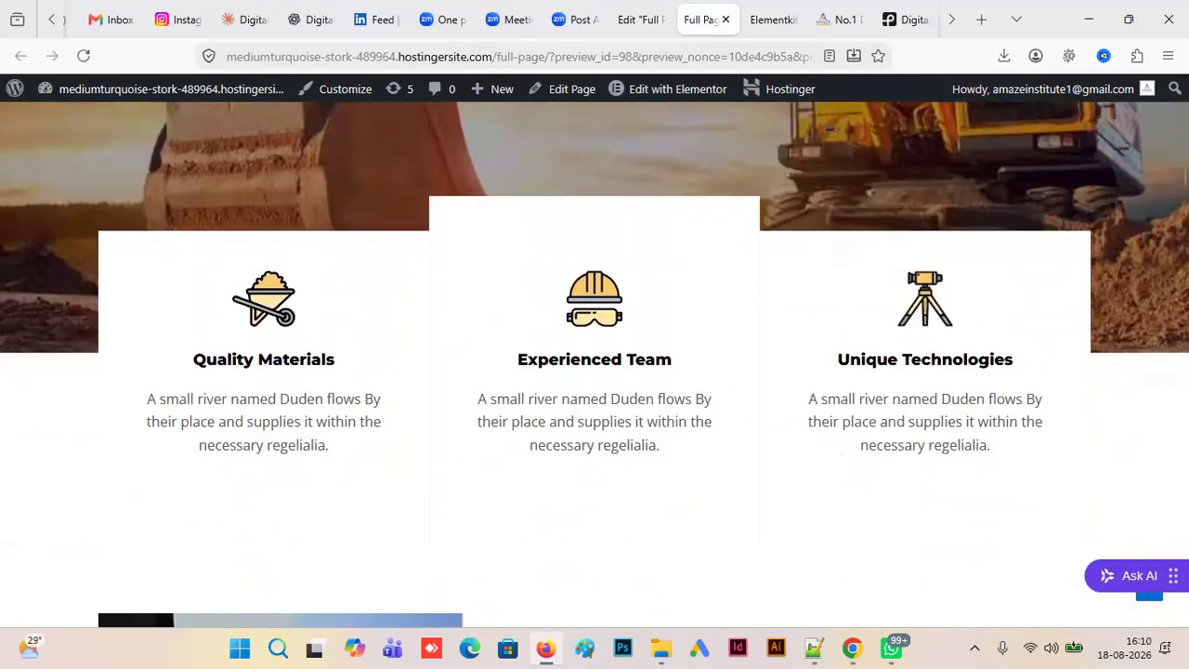
scroll(594, 362, down, 5)
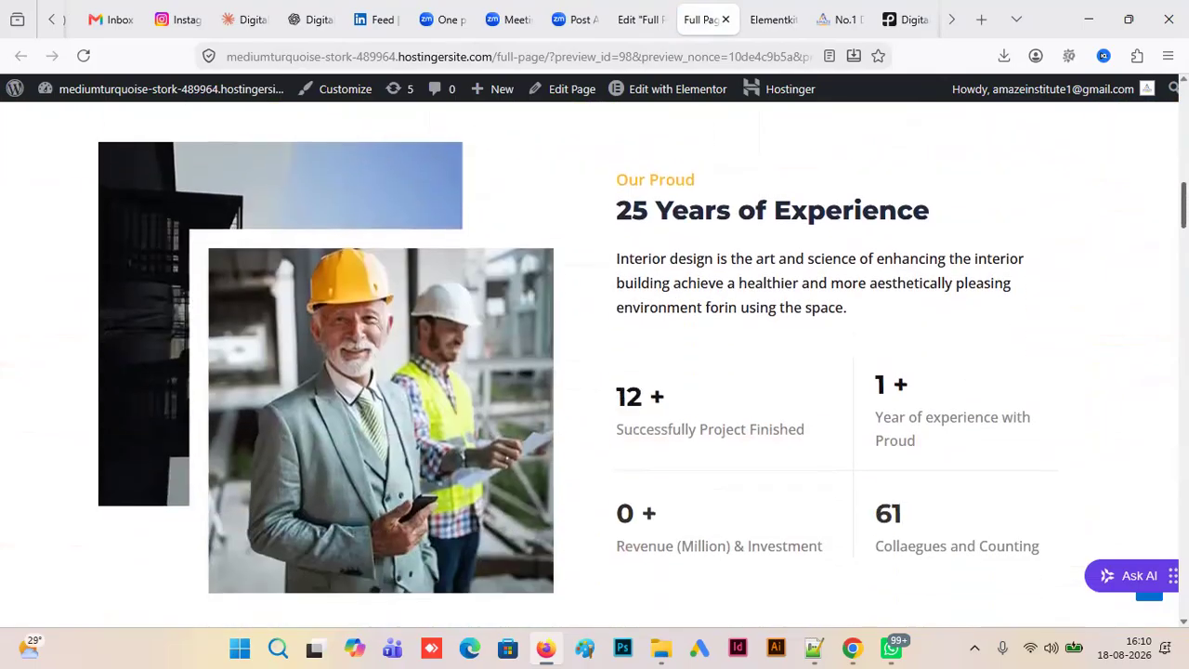
scroll(595, 362, down, 7)
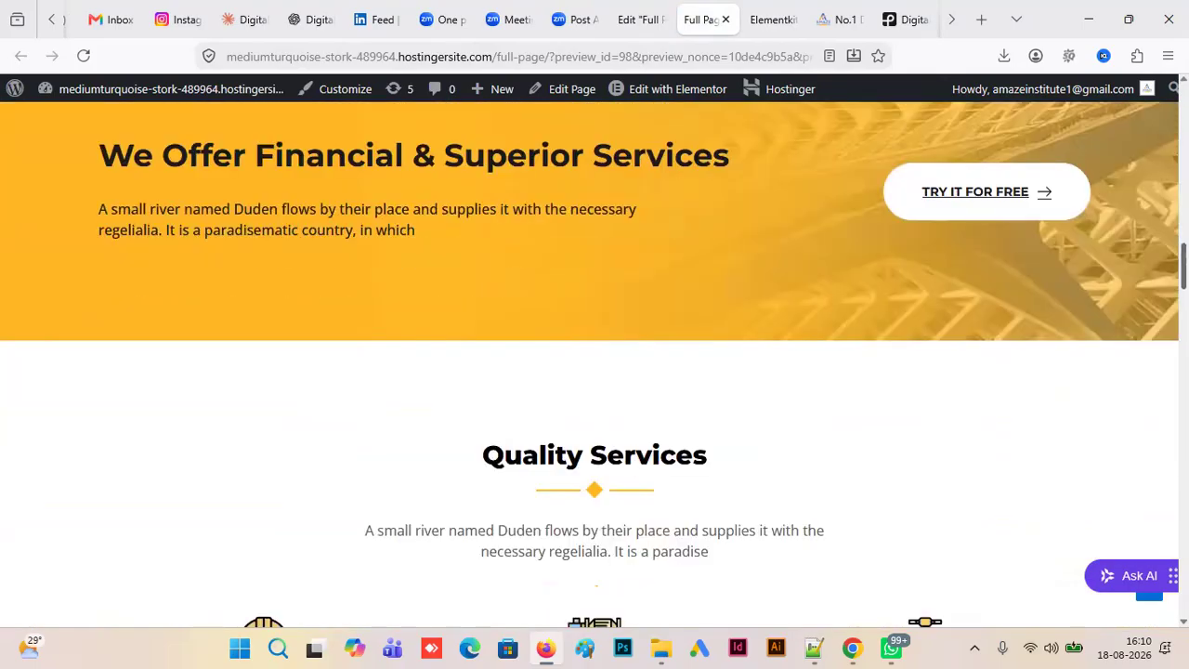
scroll(594, 363, down, 15)
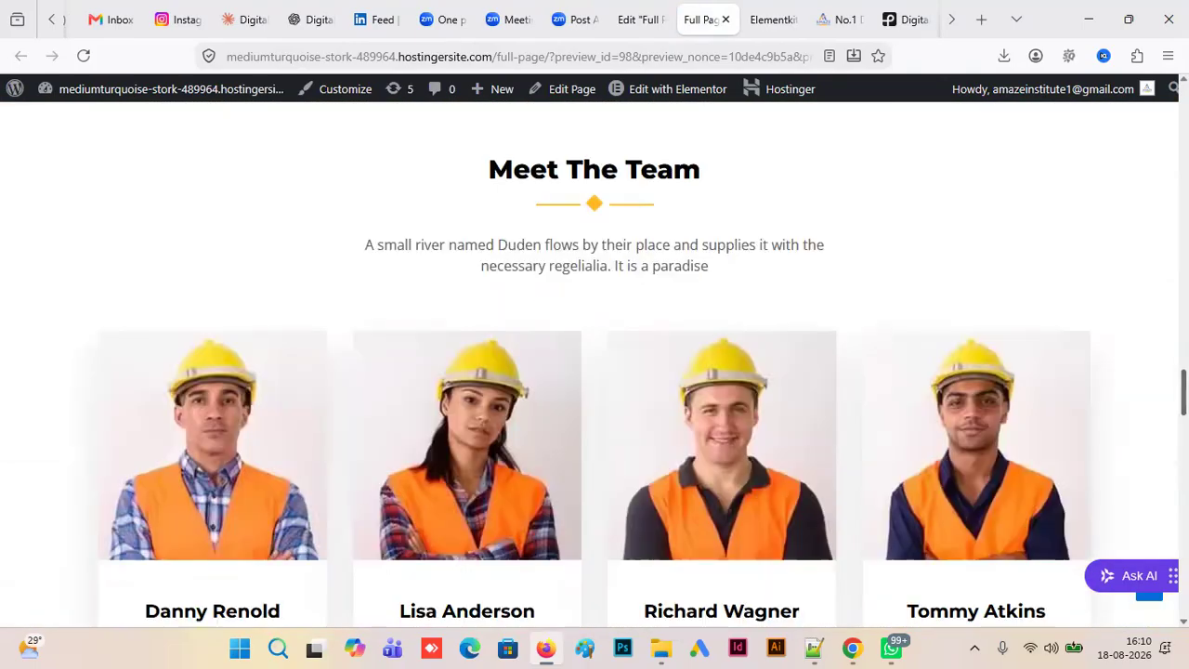
scroll(595, 362, down, 10)
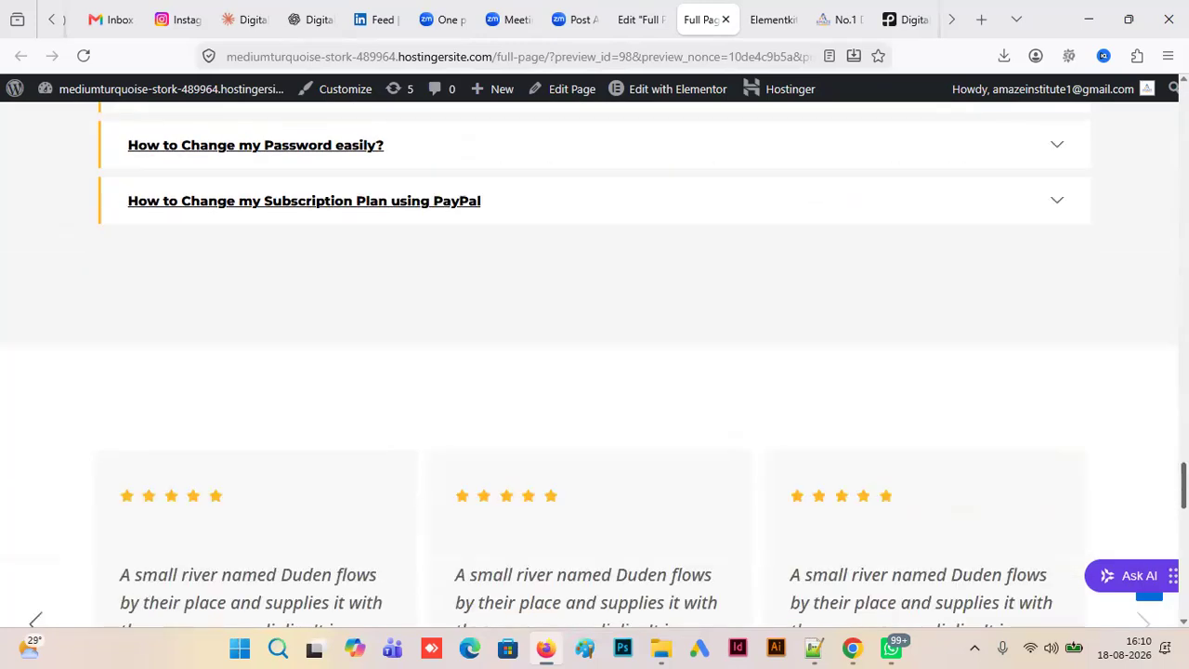
scroll(594, 362, down, 12)
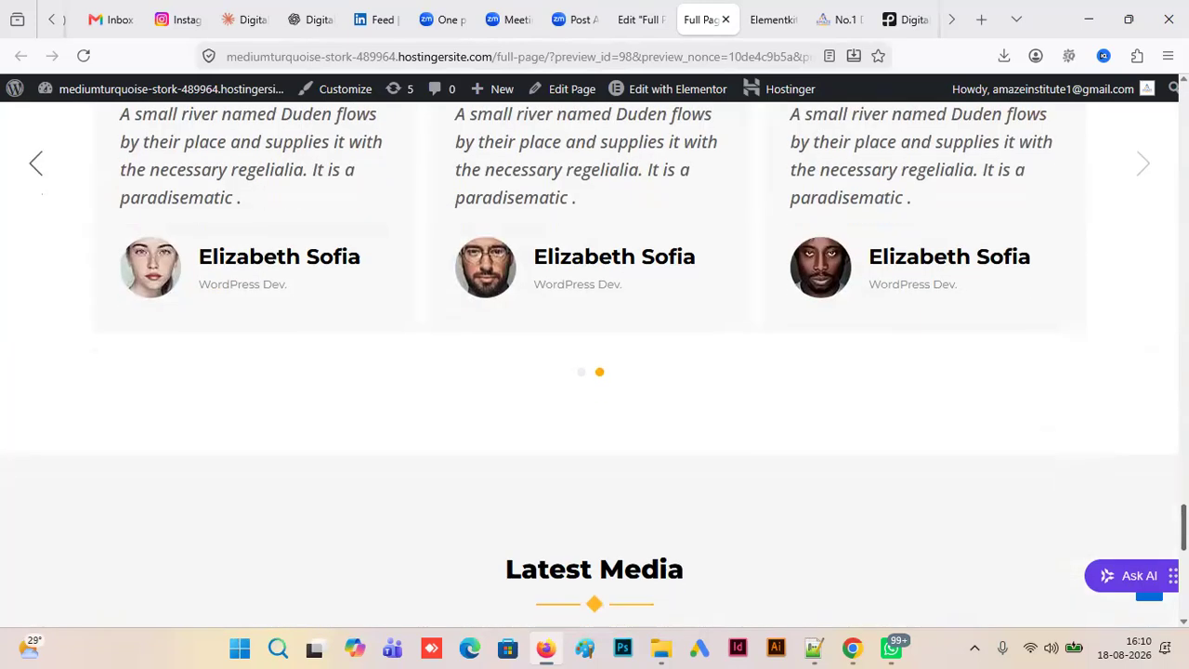
key(Home)
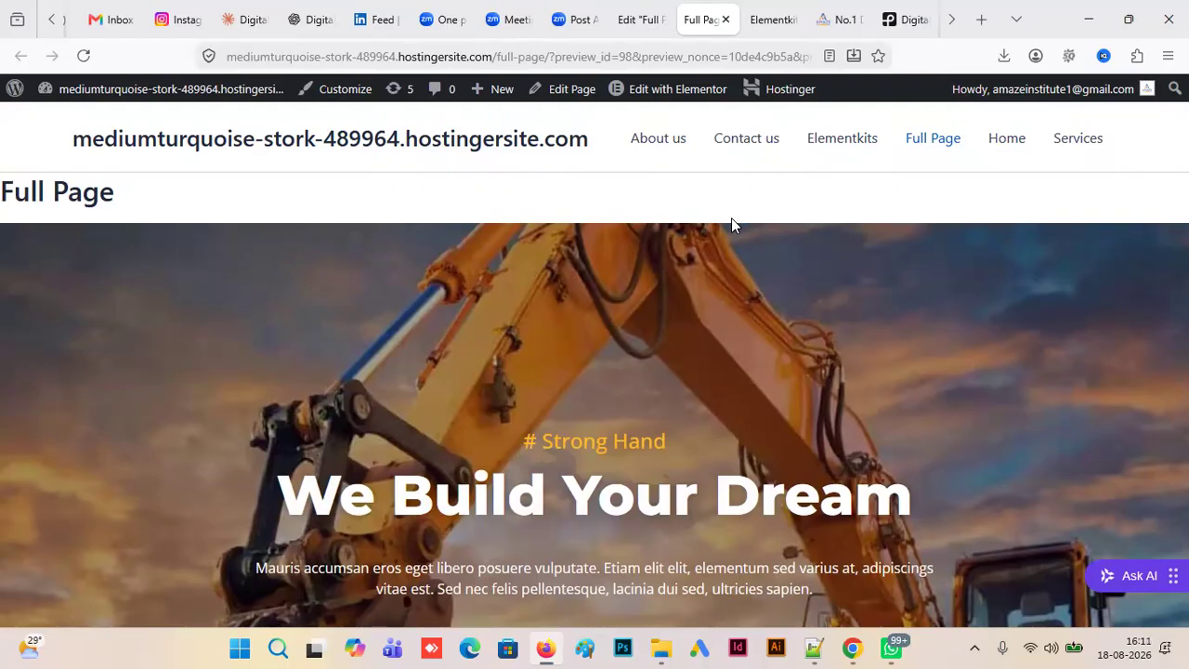
key(F5)
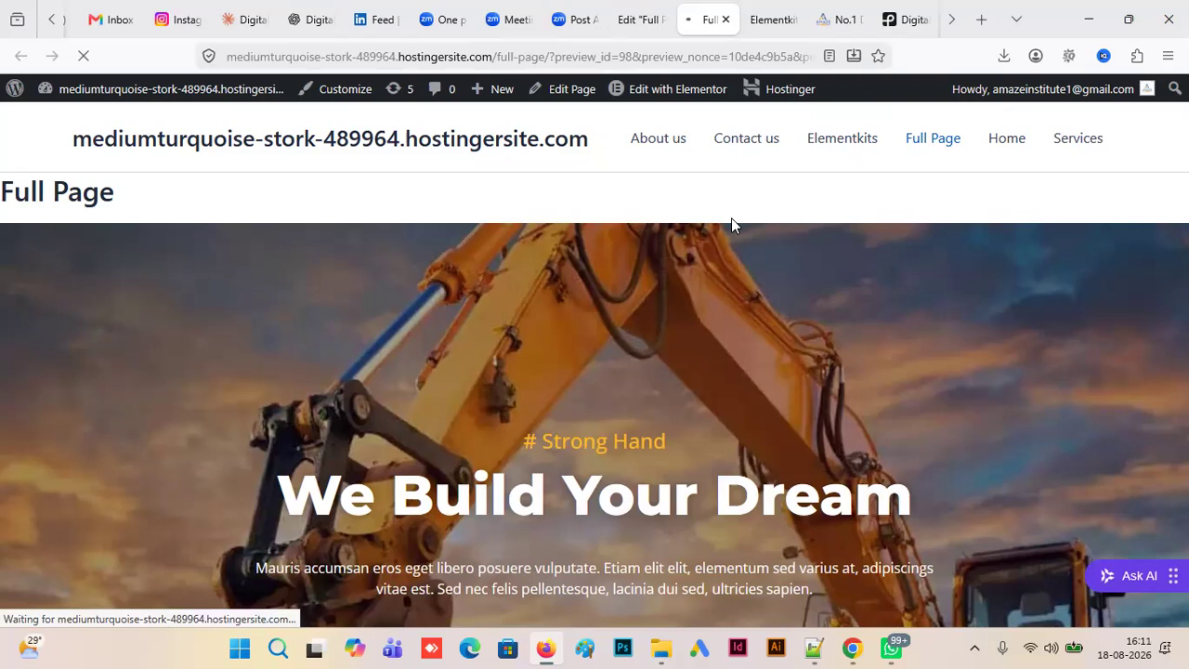